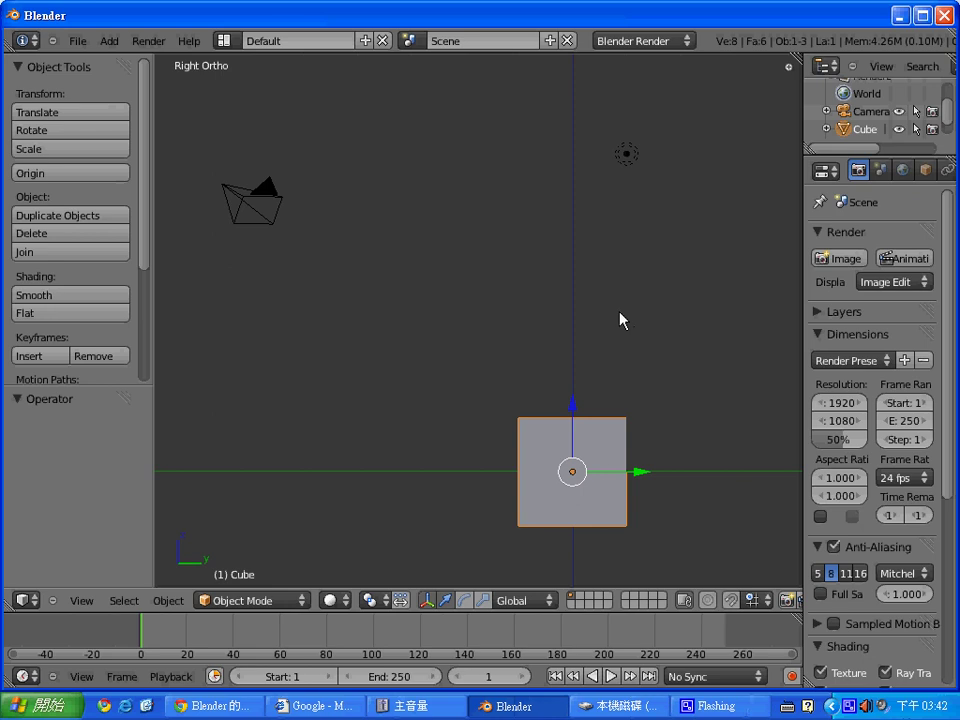
Delete the default cube and switch to the Front Ortho view
key("x")
left_click(605, 465)
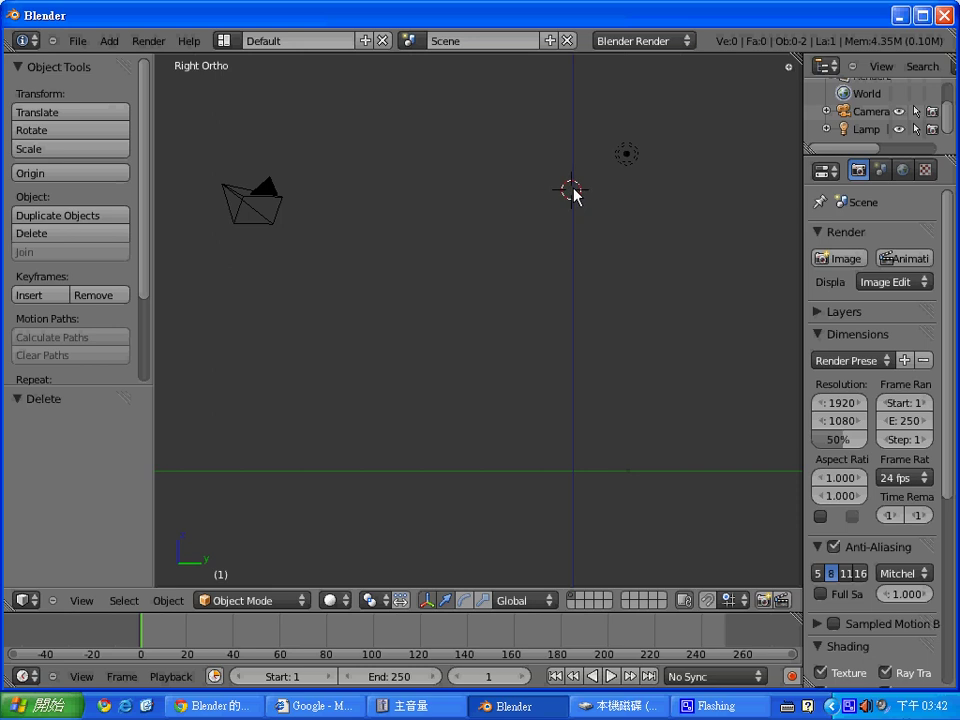
key("KP_1")
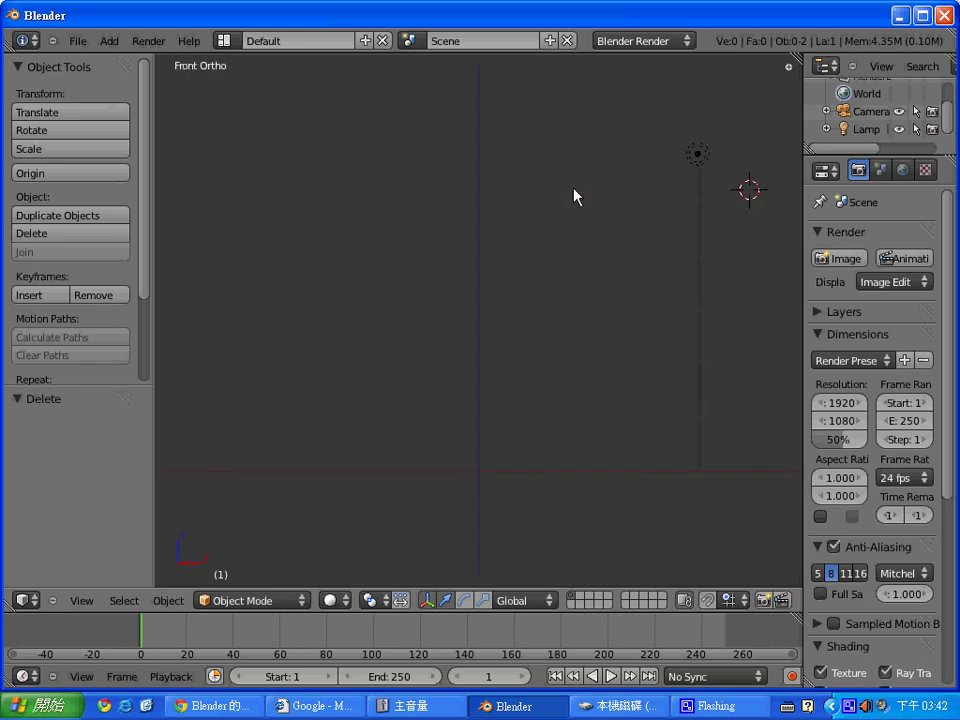
Pan the view and place the 3D cursor on the central vertical axis
mouse_move(617, 286)
middle_mouse_down("shift")
mouse_move(411, 266)
mouse_move(415, 278)
middle_mouse_up("shift")
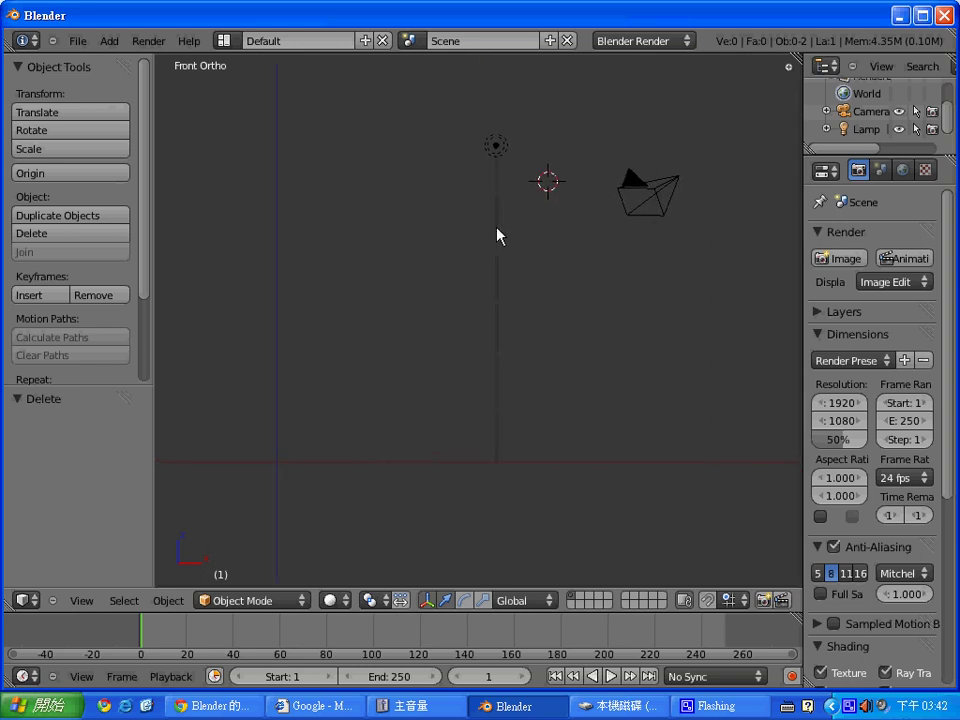
mouse_move(358, 242)
middle_mouse_down("shift")
mouse_move(645, 263)
mouse_move(574, 265)
middle_mouse_up("shift")
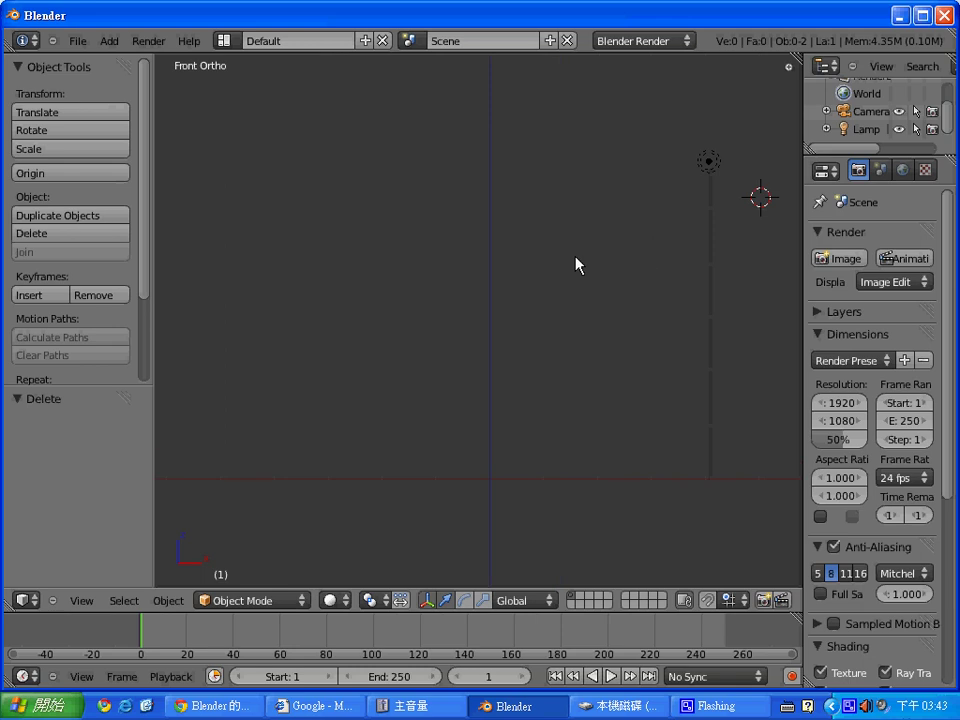
left_click(488, 239)
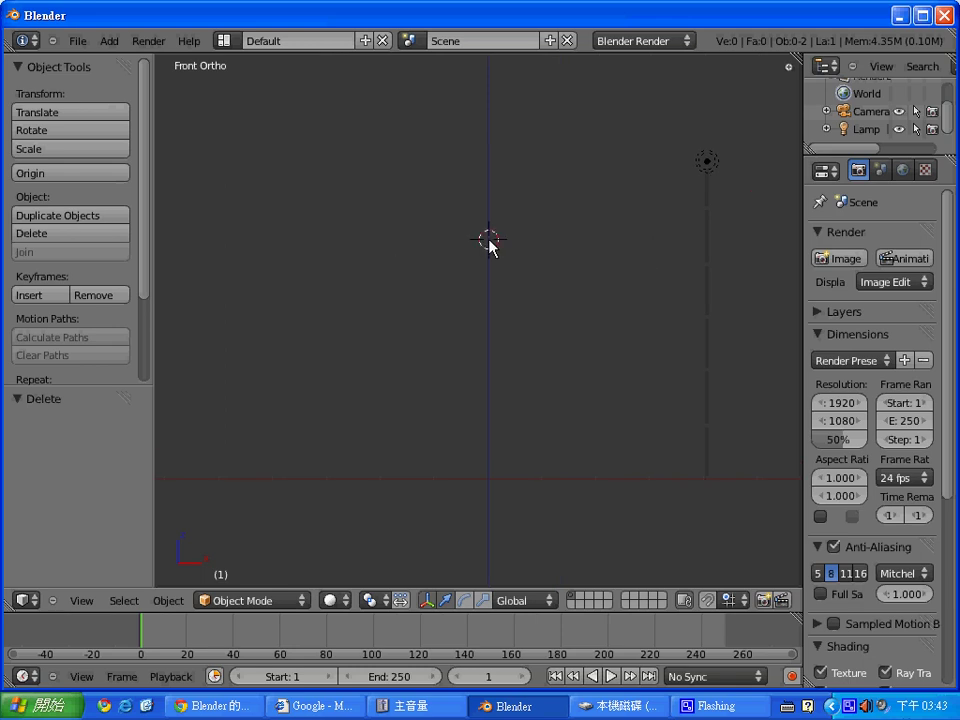
key("shift+a")
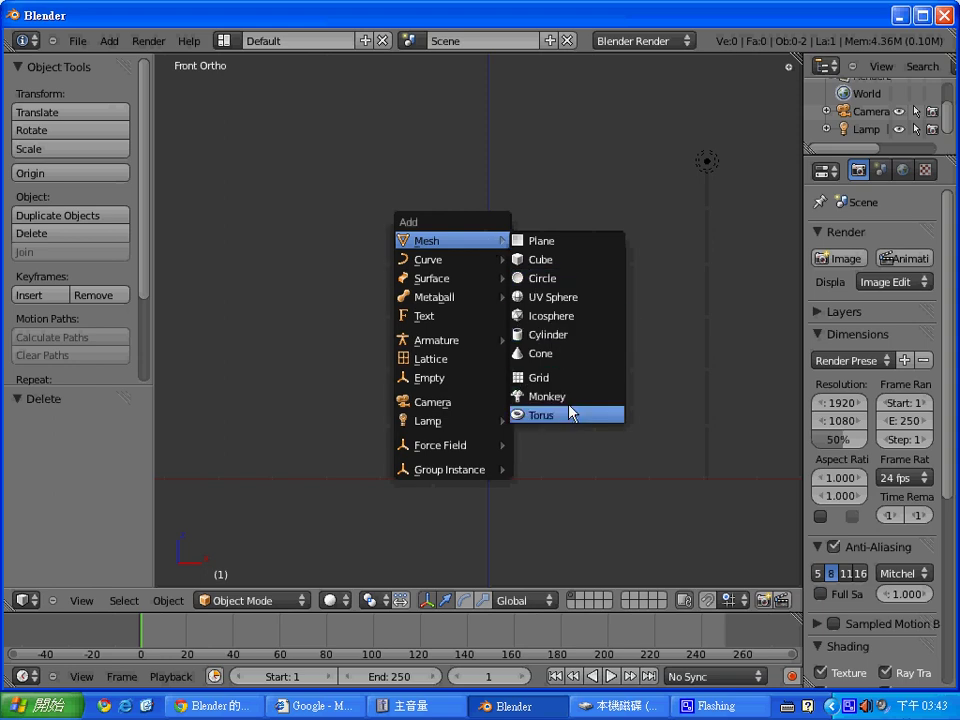
Add a UV sphere head scaled to 0.473 and raised to Z 0.348, with the cursor below it
left_click(578, 303)
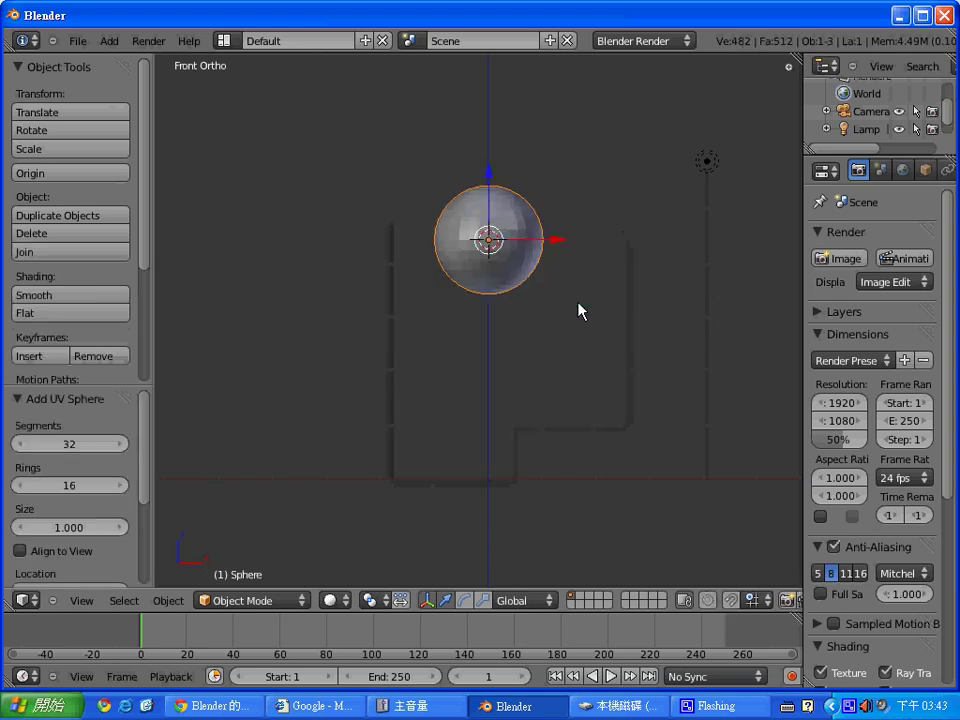
key("s")
left_click(527, 256)
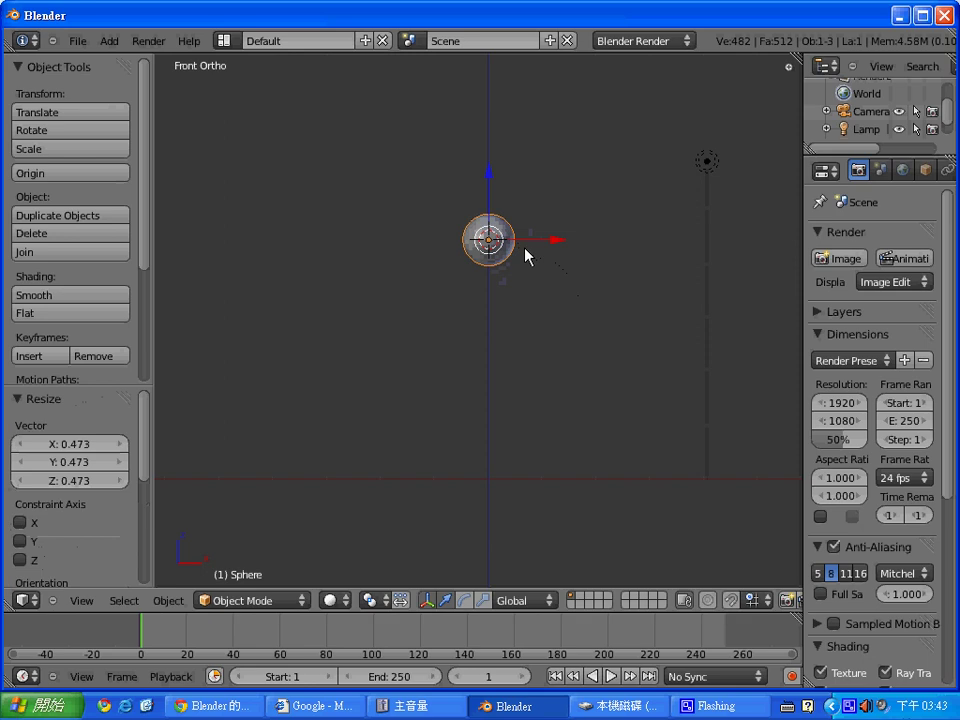
key("g")
key("z")
left_click(527, 237)
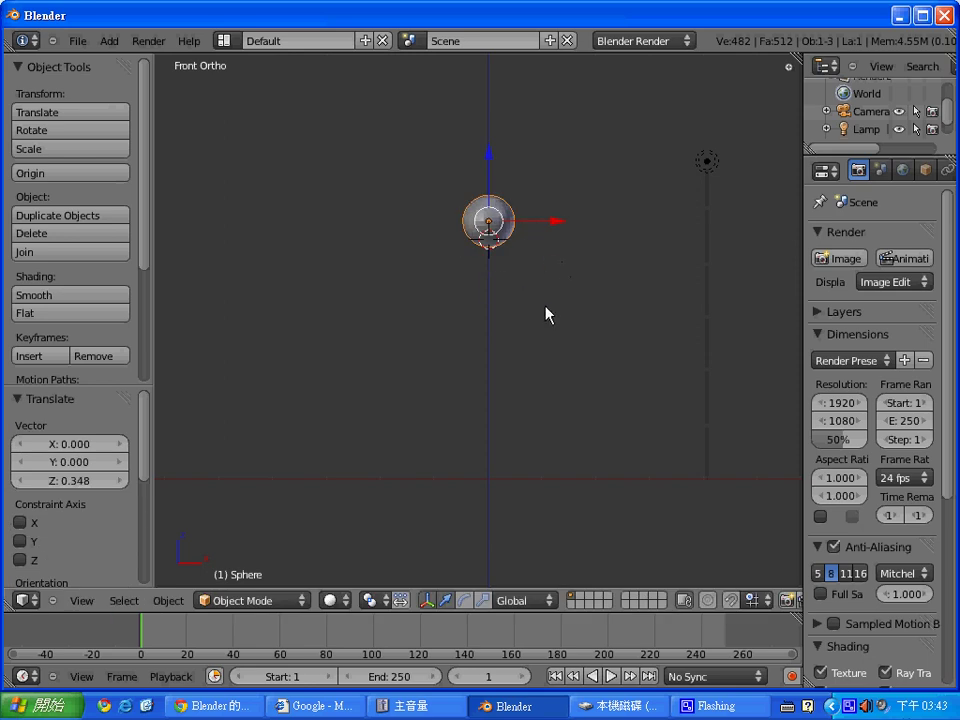
left_click(488, 286)
key("shift+a")
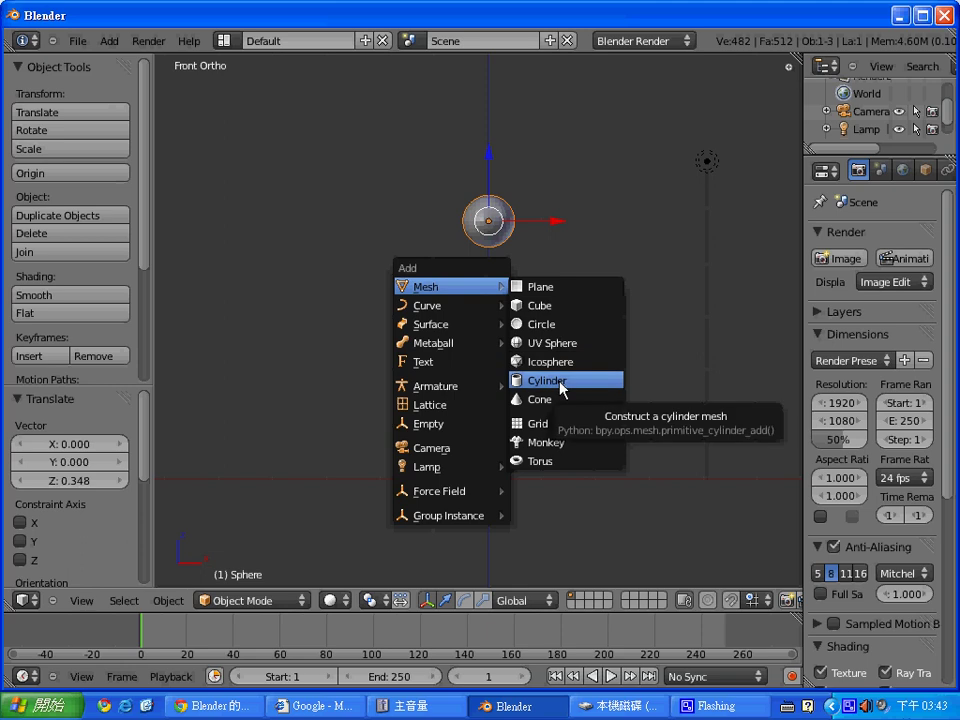
Add a cube beneath the sphere and shrink it
left_click(556, 308)
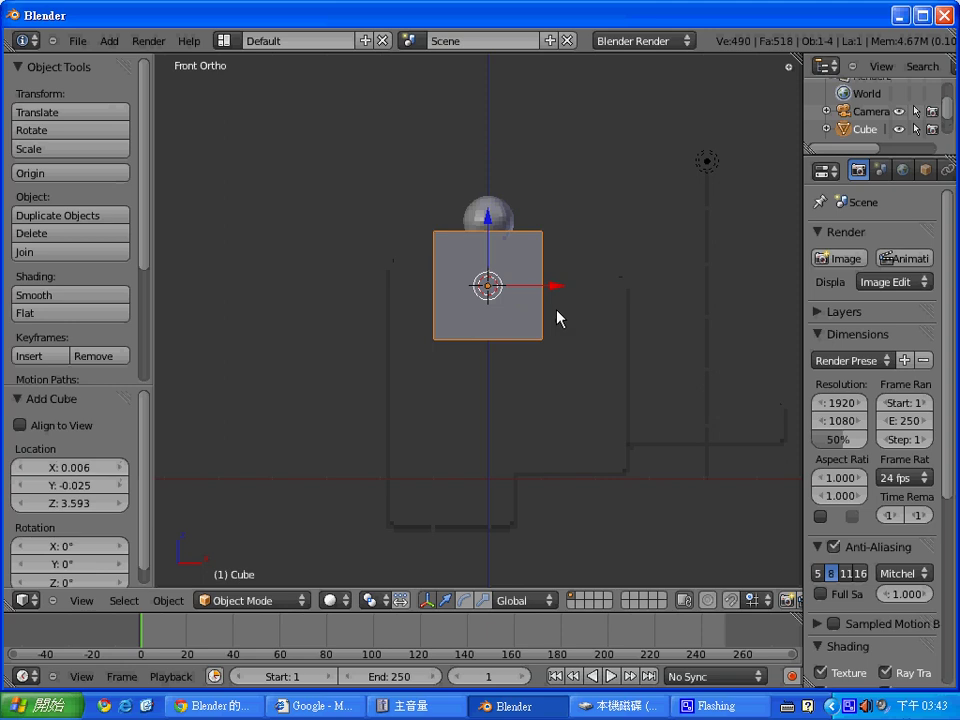
key("s")
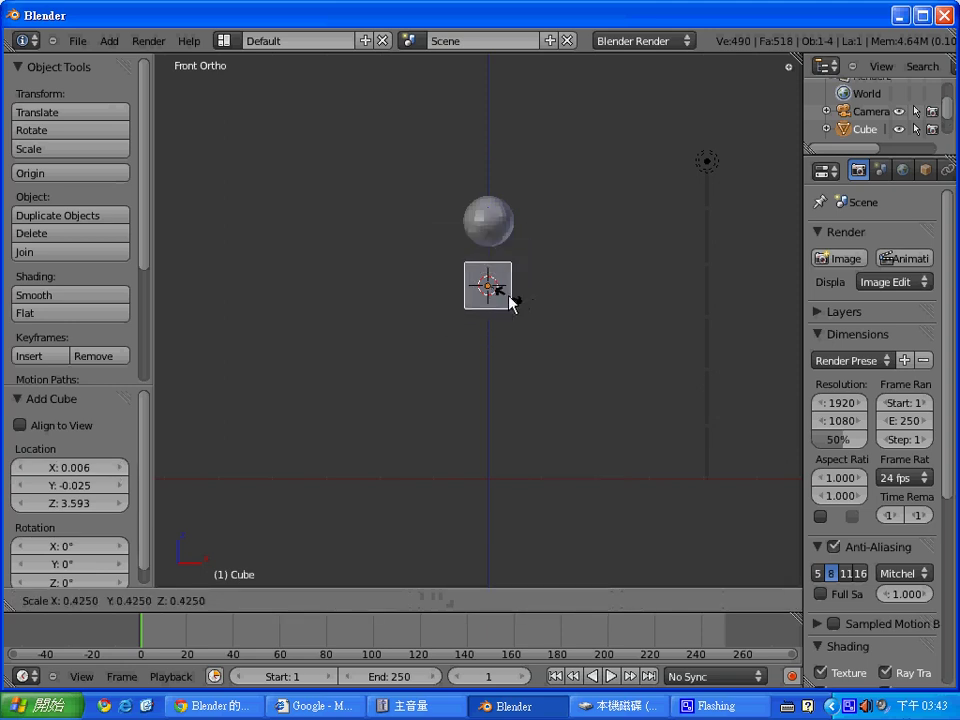
left_click(509, 296)
key("g")
left_click(510, 309)
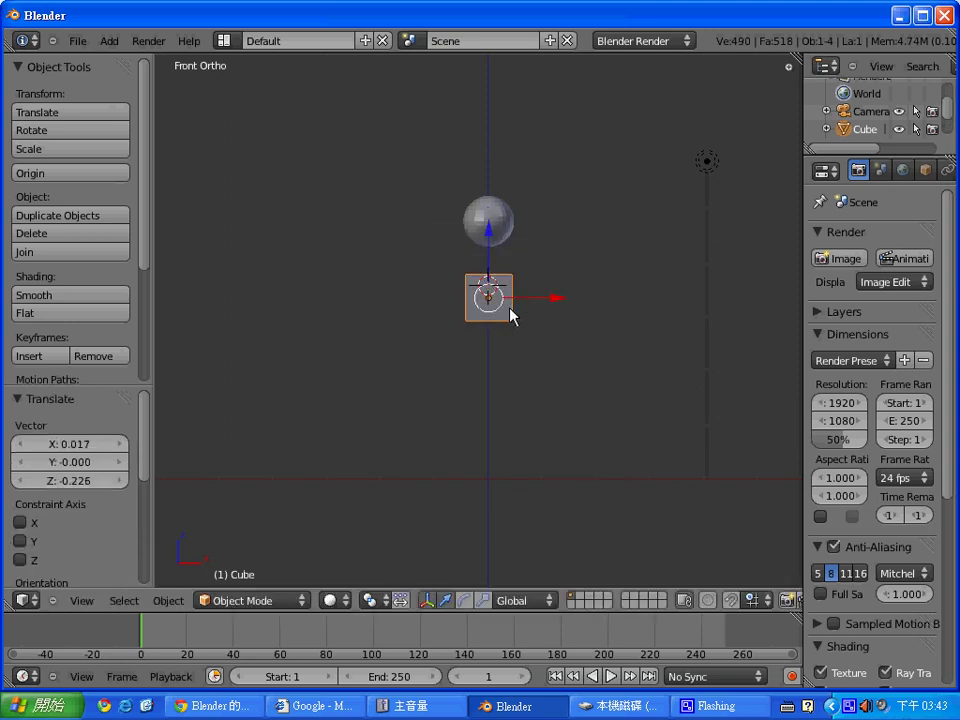
Stretch the cube vertically into a tall torso and lower it by Z -0.627
left_click(484, 600)
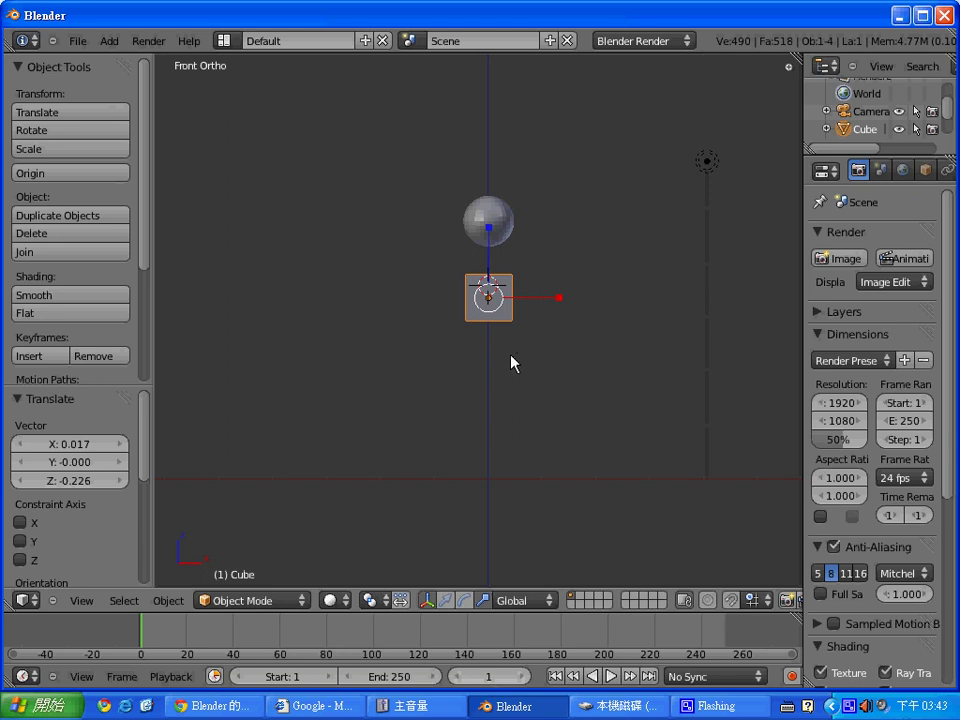
left_click_drag(489, 228, 491, 106)
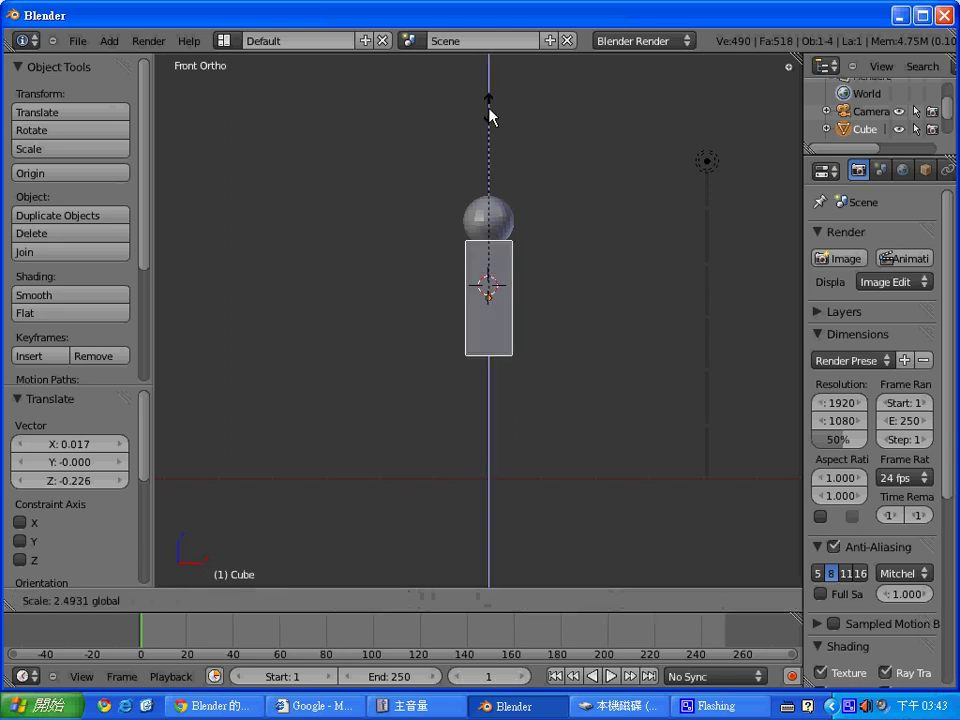
key("s")
left_click(505, 326)
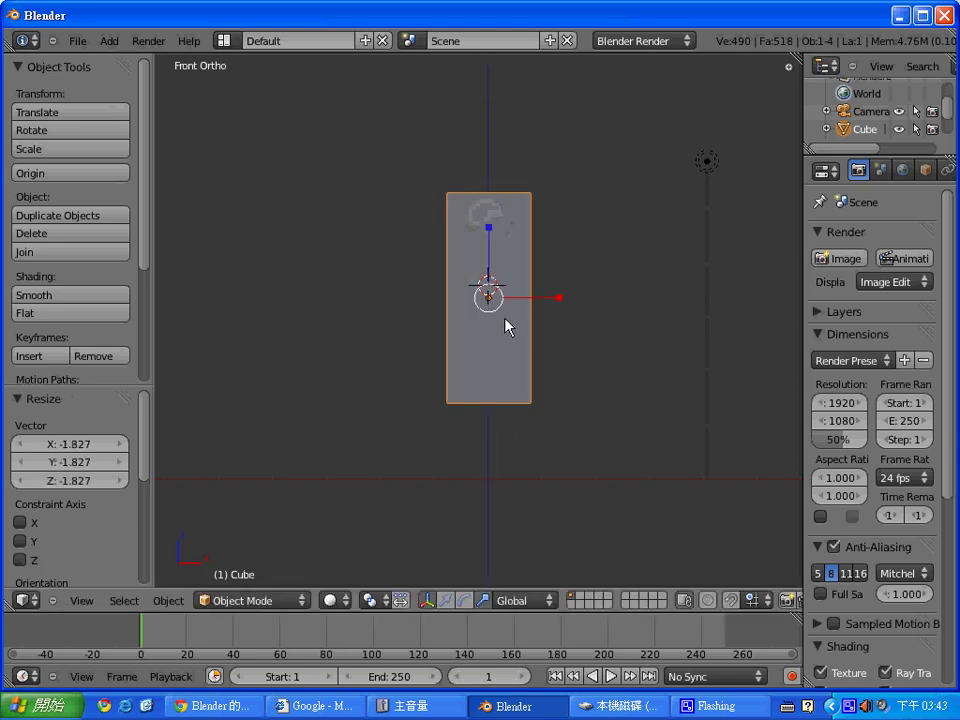
key("ctrl+z")
key("g")
key("z")
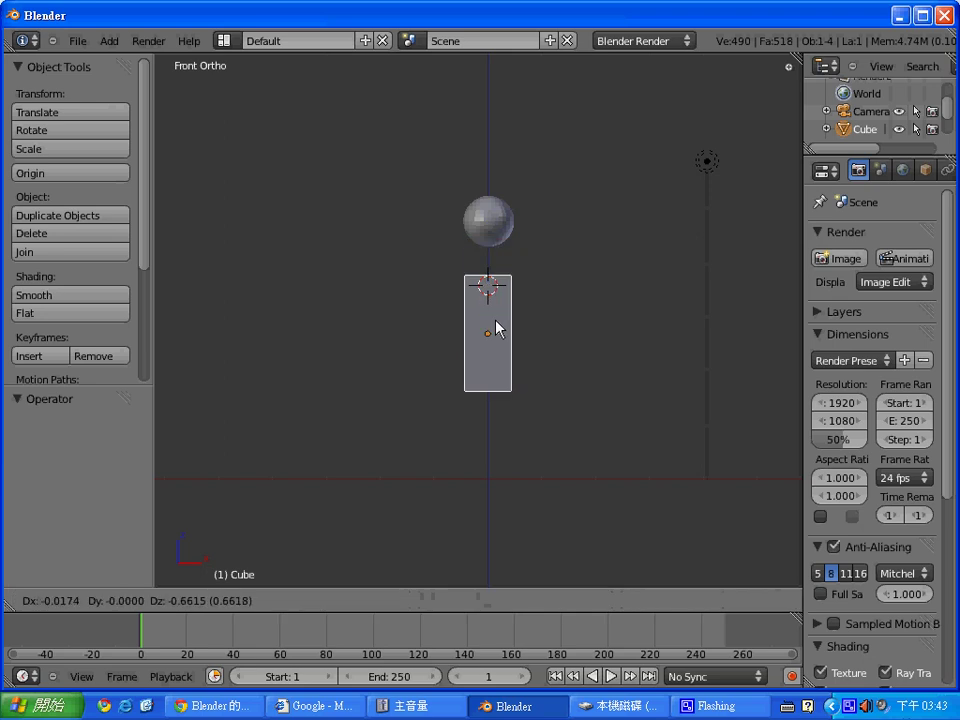
left_click(500, 327)
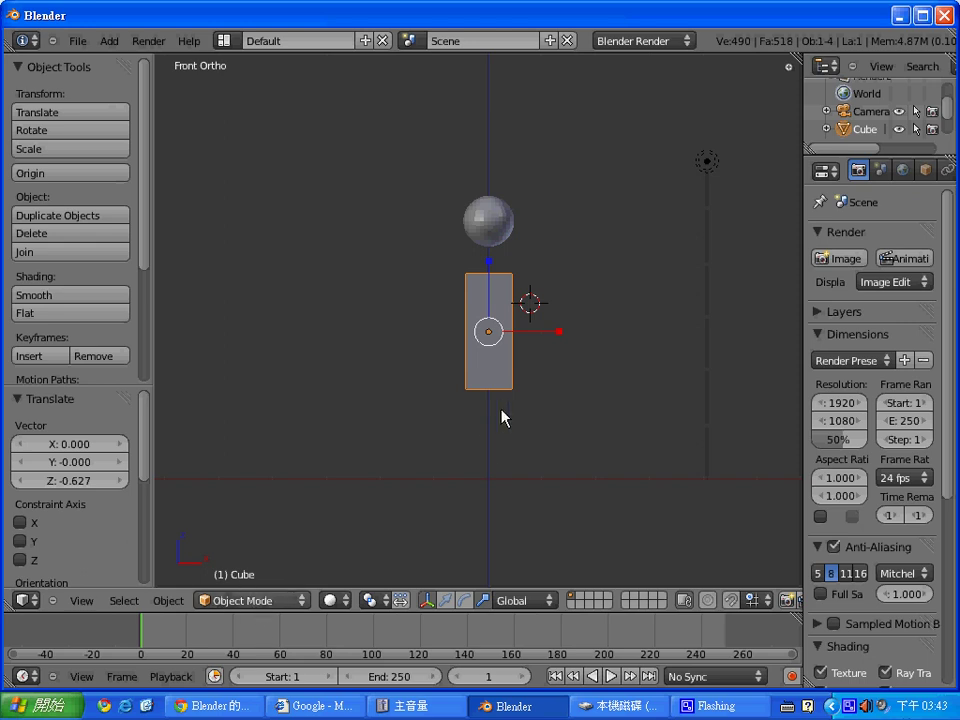
key("shift+a")
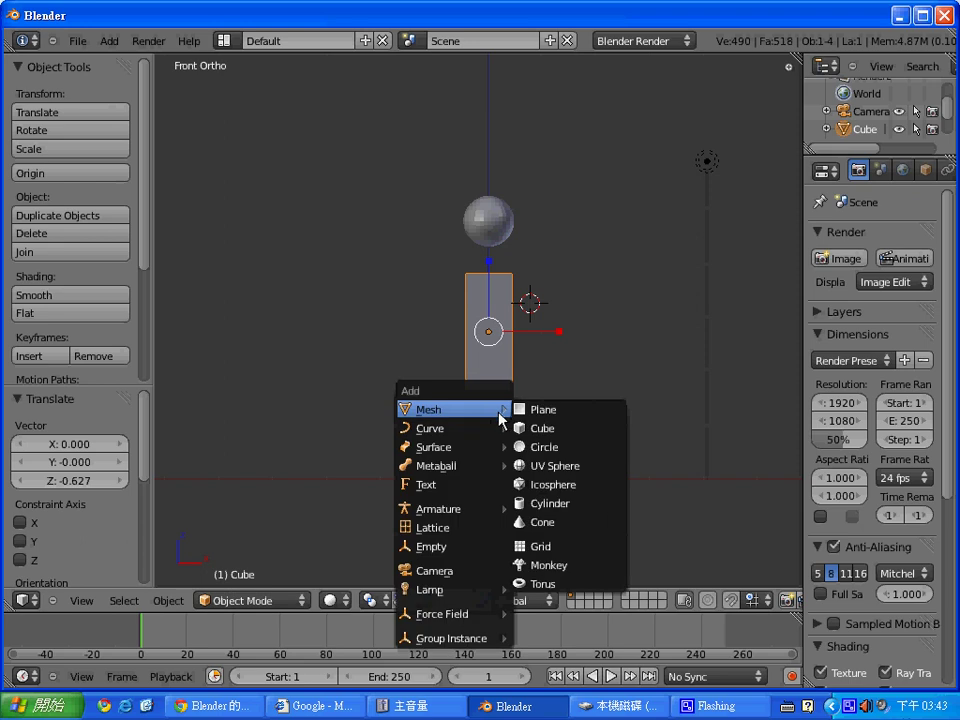
Add a new cube, shrink it to 0.821 and widen it along X into an arm box
left_click(542, 428)
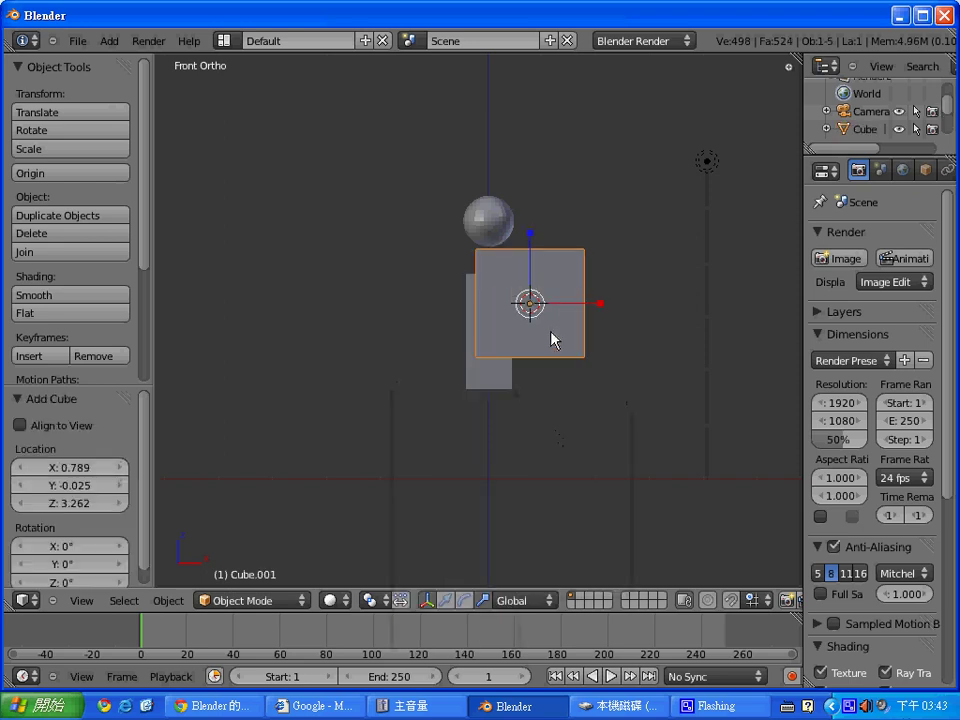
key("g")
left_click(607, 361)
key("s")
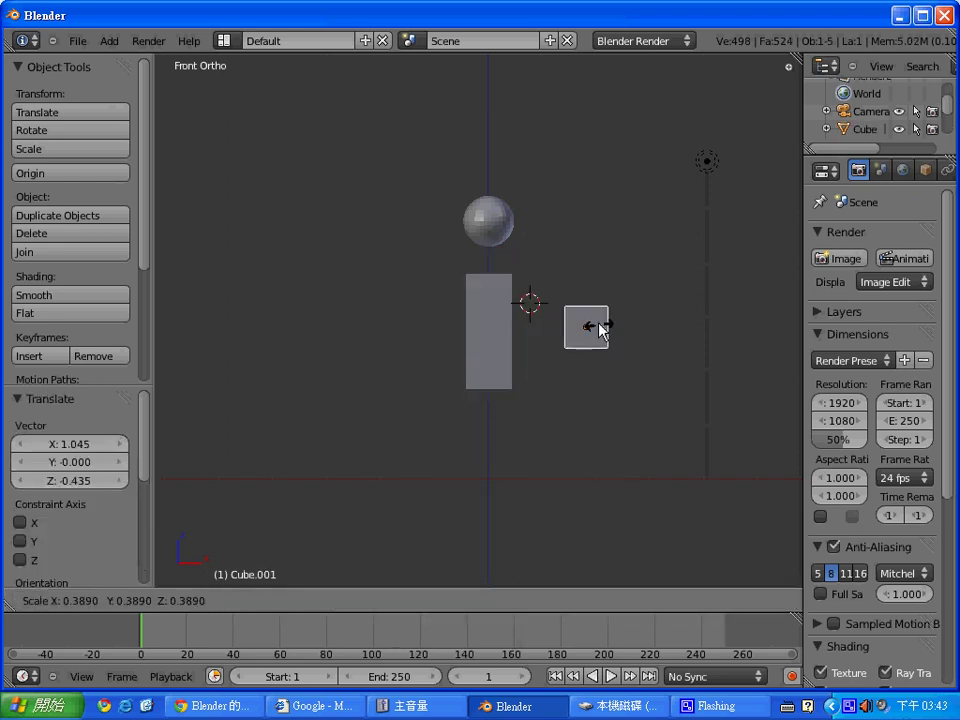
left_click(593, 343)
key("g")
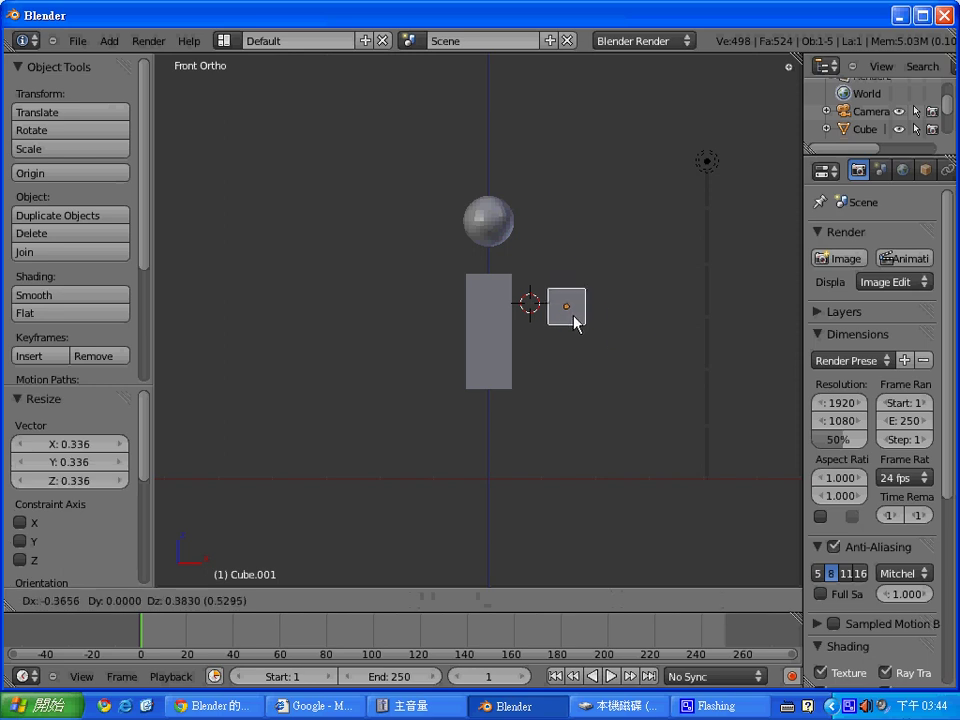
left_click(564, 306)
key("s")
left_click(567, 316)
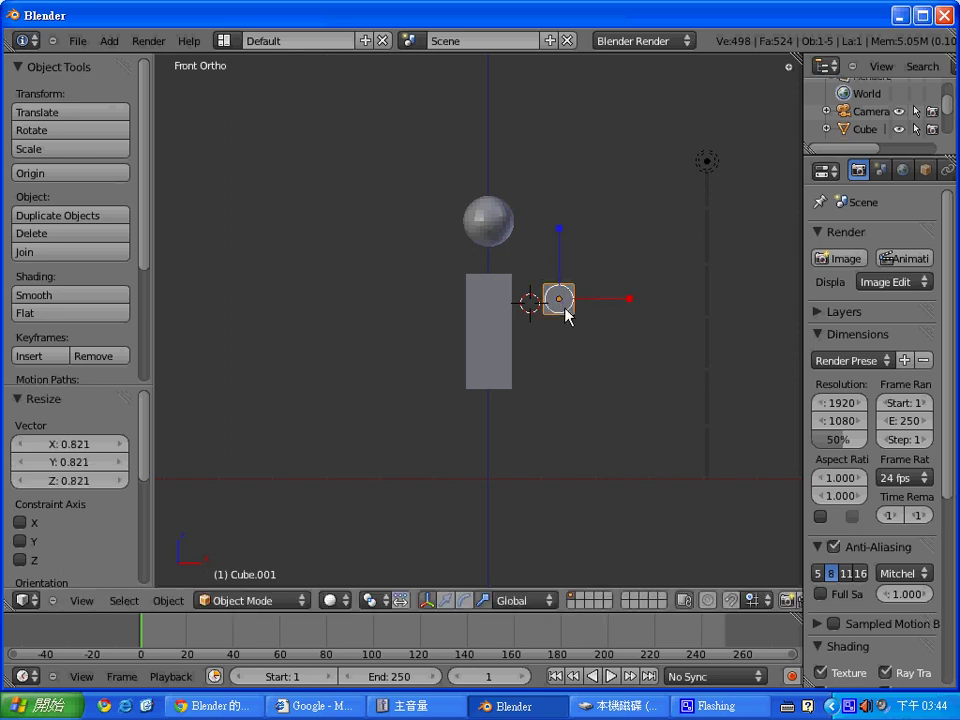
key("s")
key("x")
left_click(700, 312)
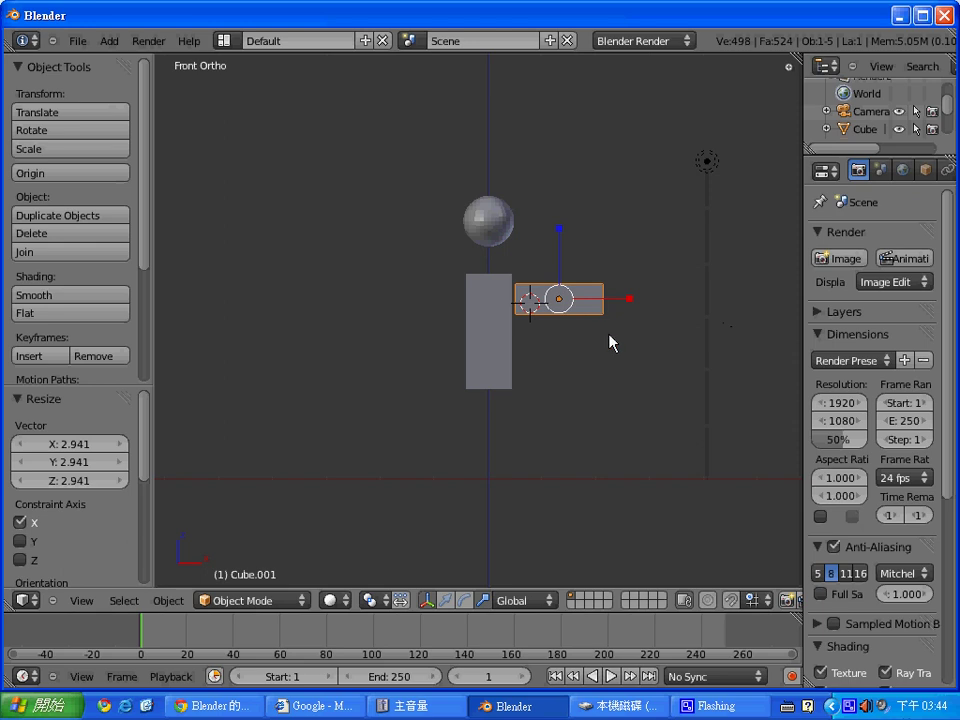
Fit the arm box against the torso's upper right, narrowed to 0.621 on X
key("g")
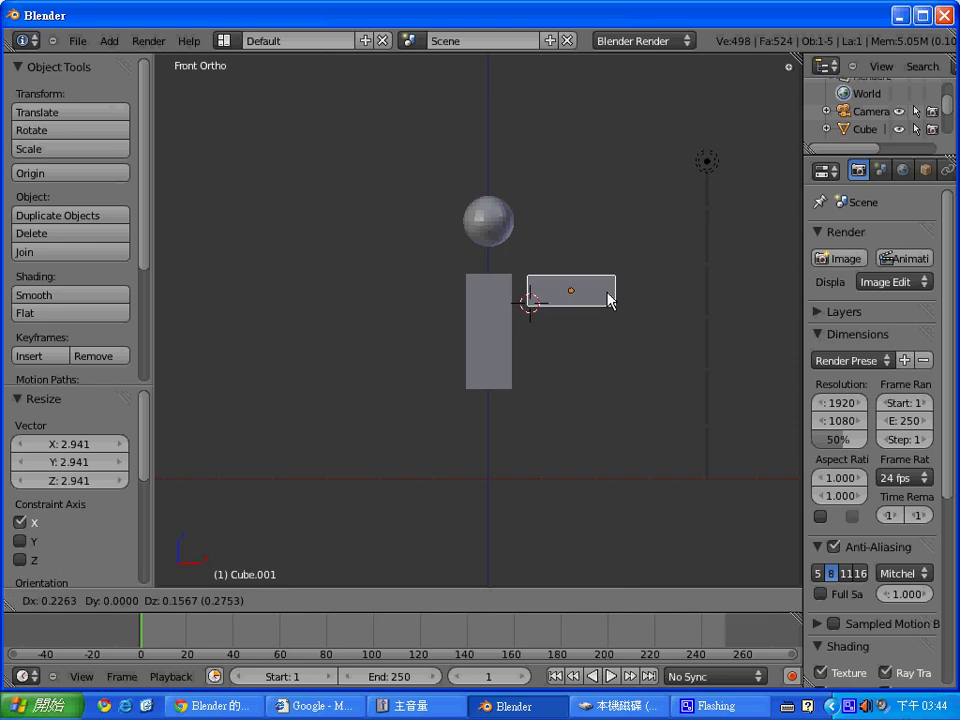
left_click(610, 300)
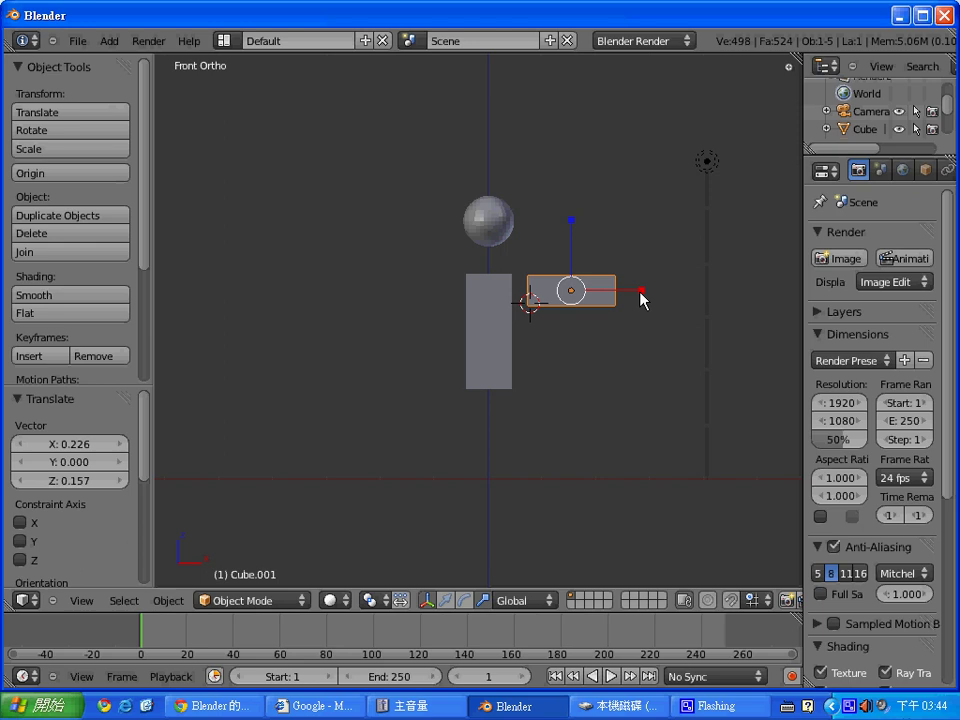
key("s")
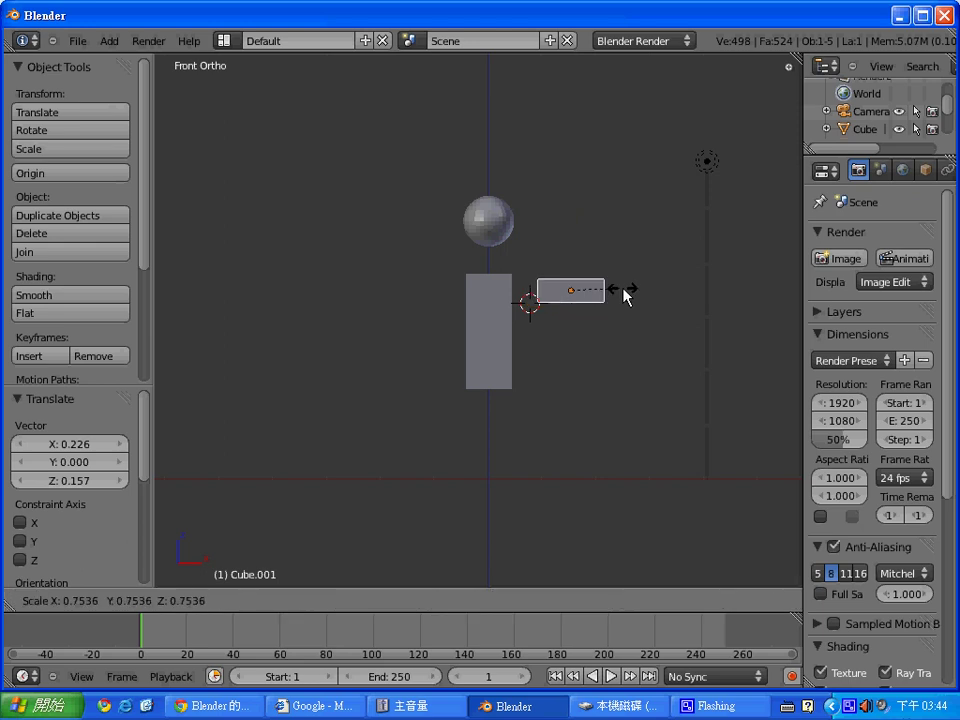
left_click(621, 297)
key("g")
left_click(608, 292)
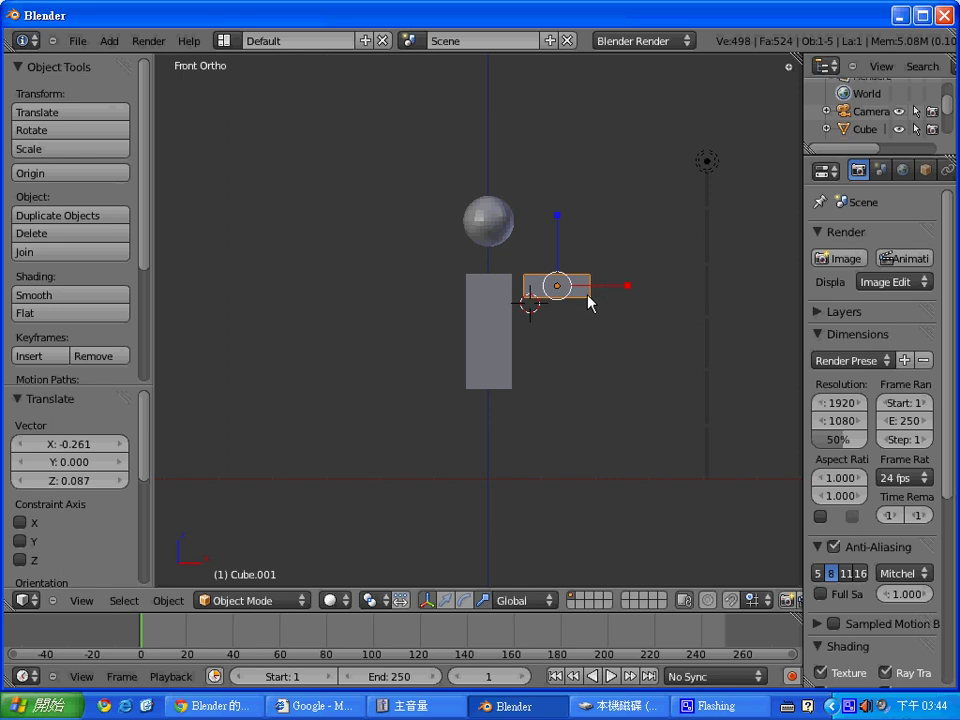
key("s")
key("x")
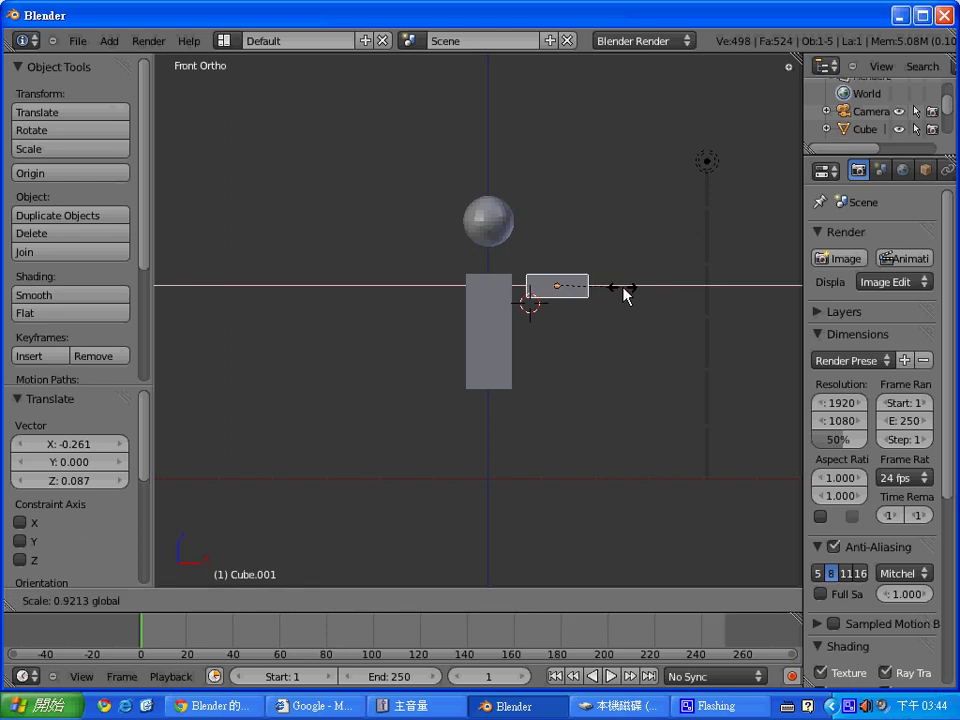
left_click(596, 294)
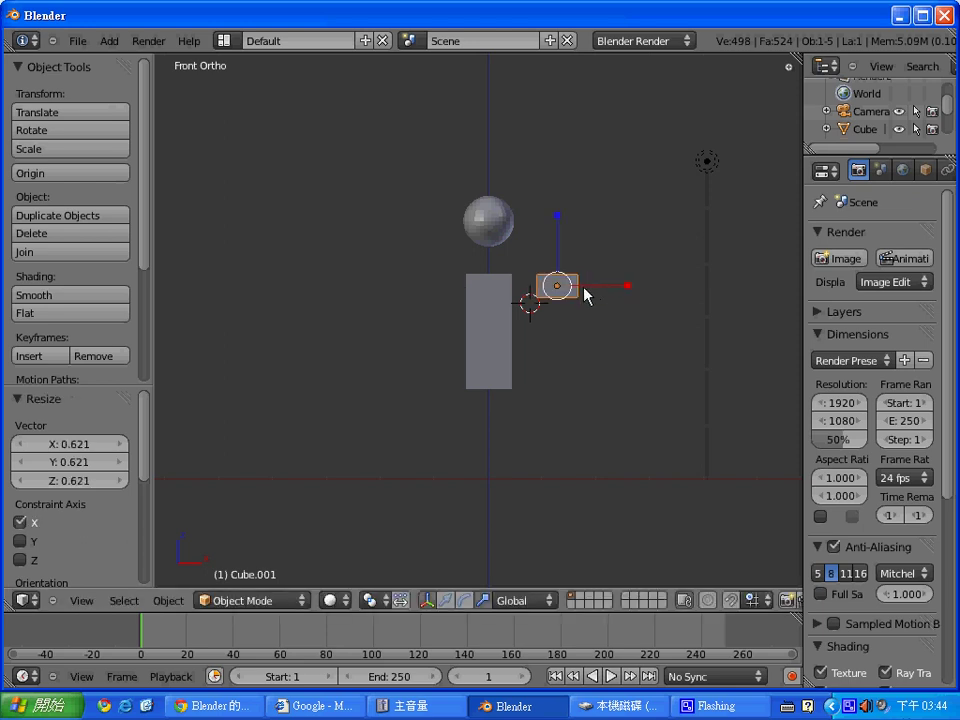
key("g")
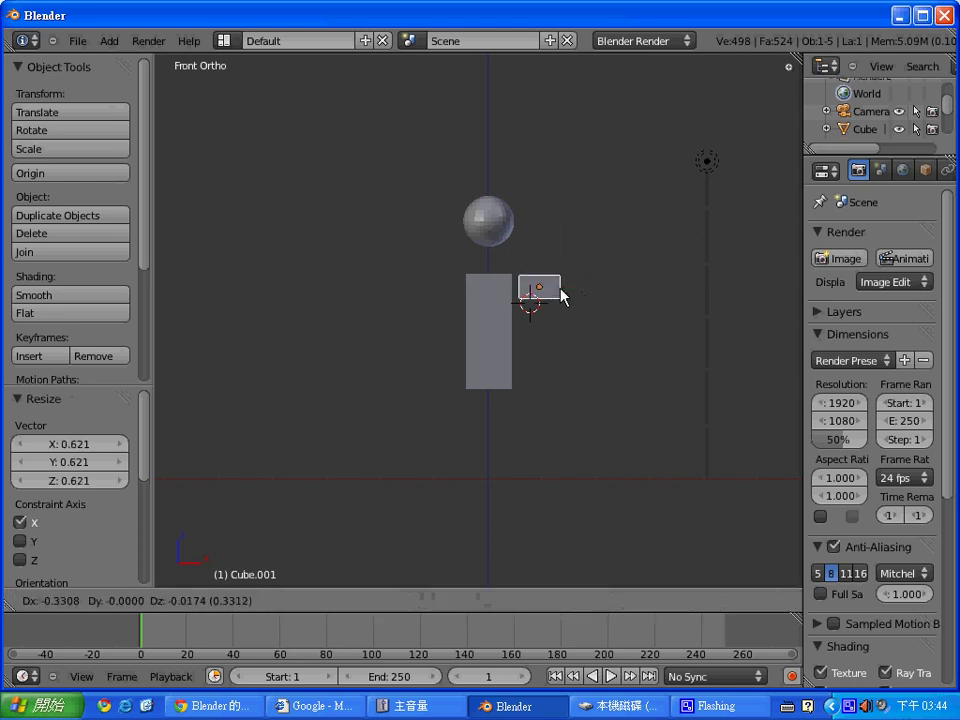
left_click(561, 291)
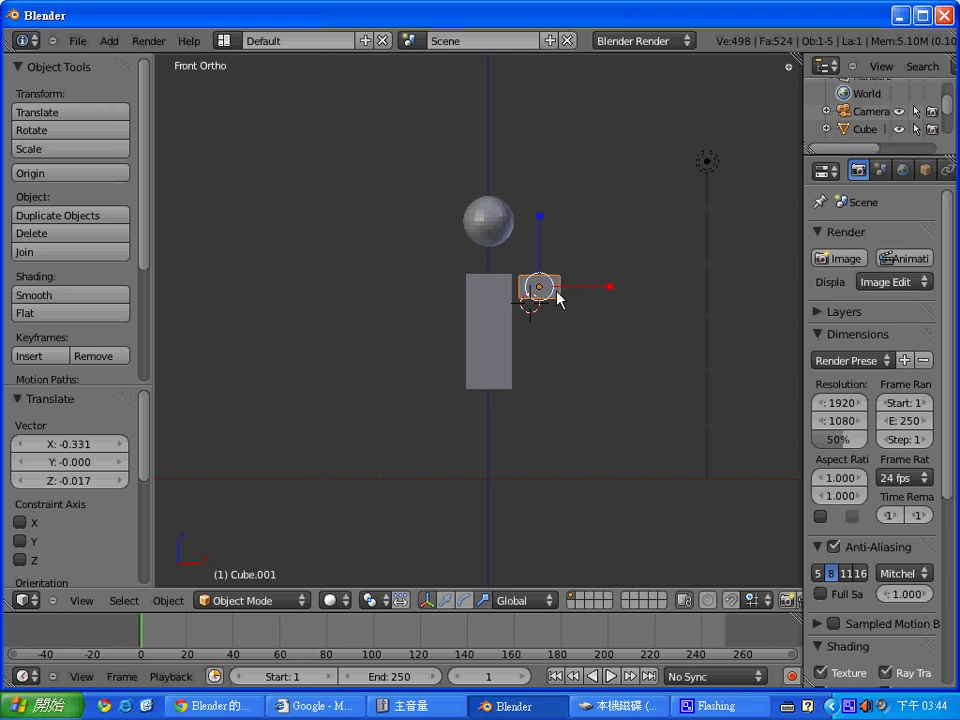
key("shift+a")
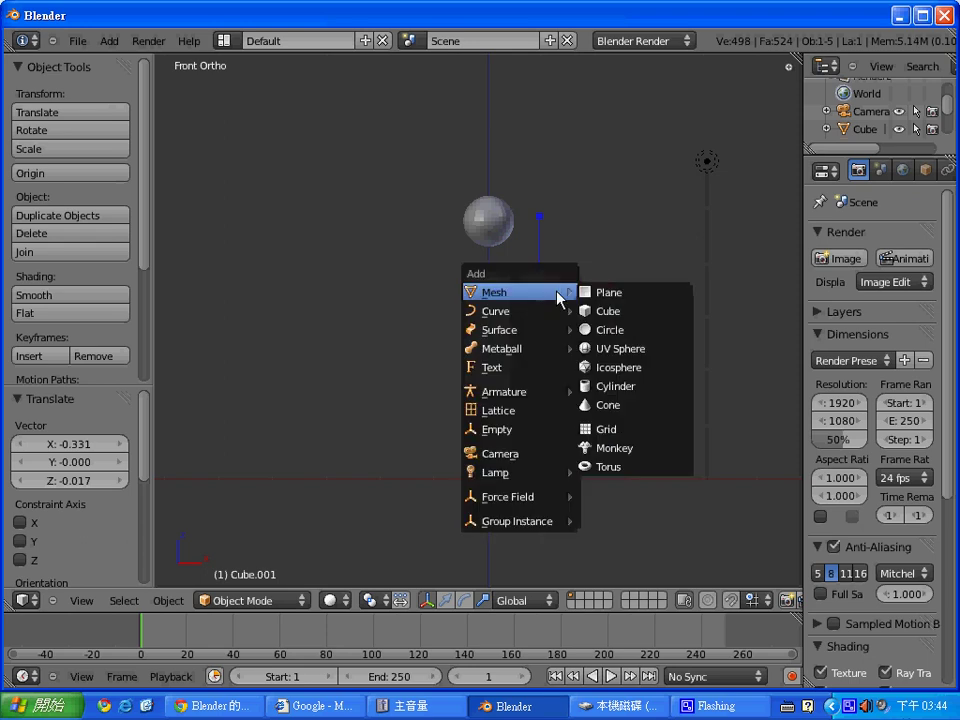
Duplicate the upper-arm block twice along the arm and shrink the end block into a hand
key("Escape")
key("shift+d")
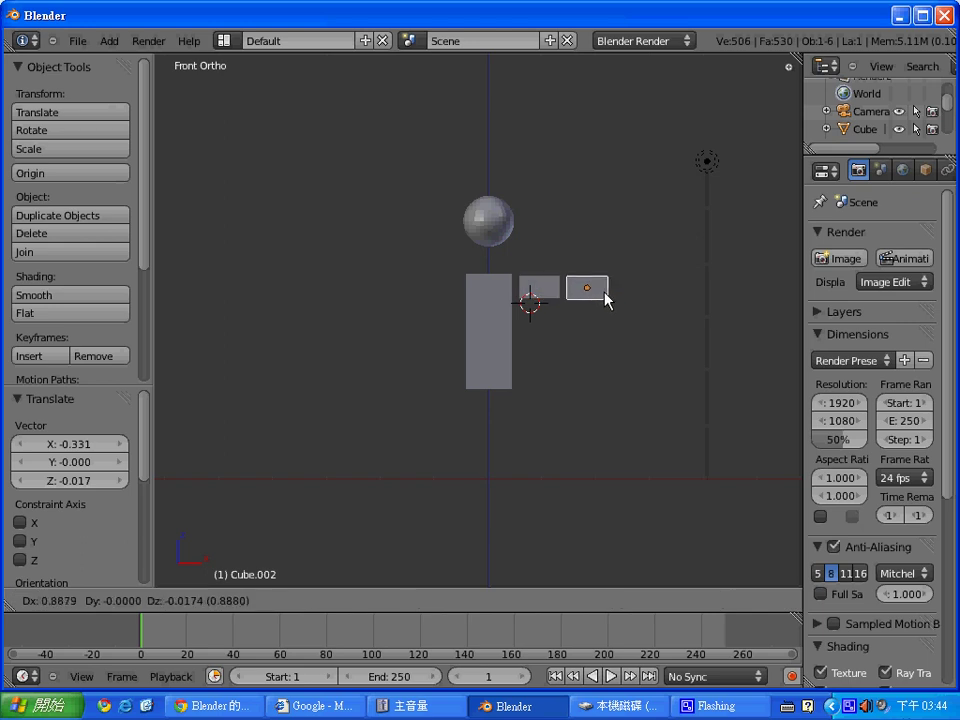
left_click(607, 298)
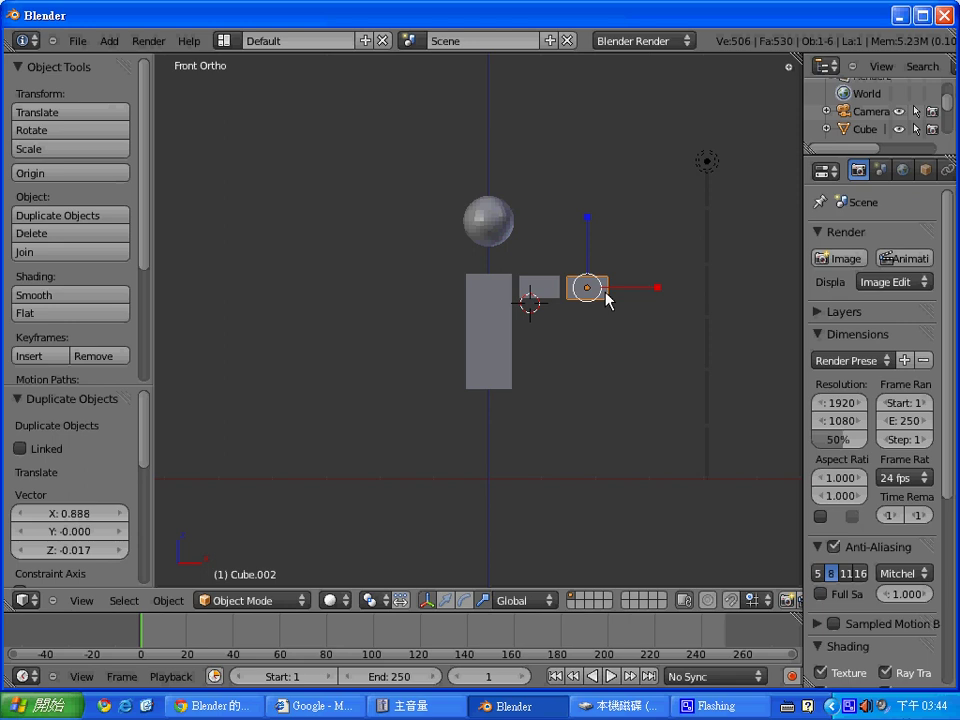
key("shift+d")
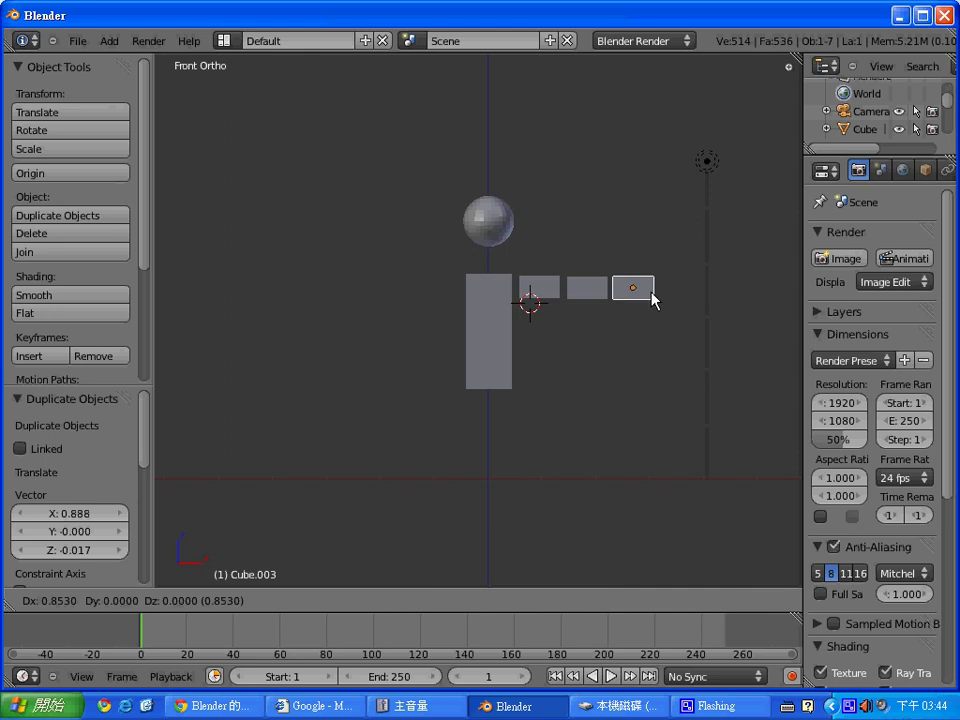
left_click(652, 298)
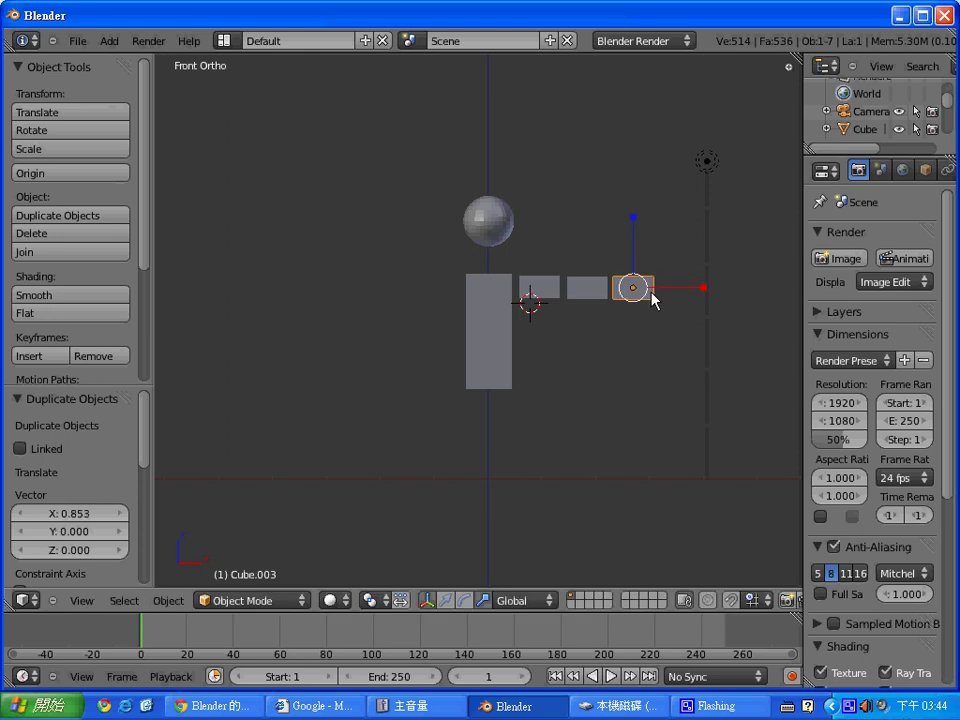
key("s")
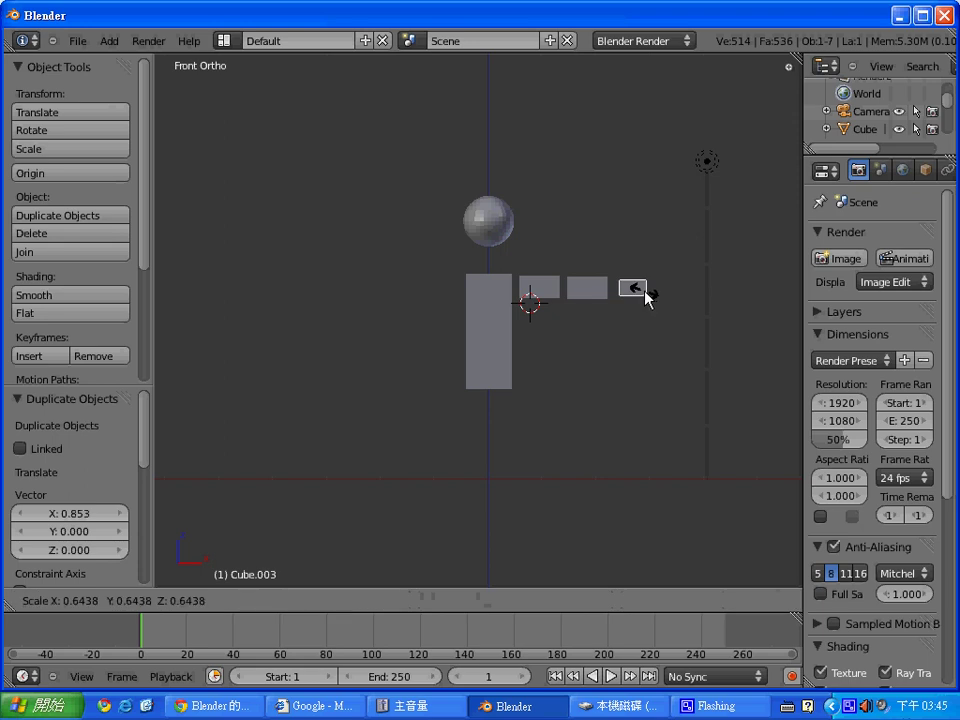
left_click(645, 297)
key("g")
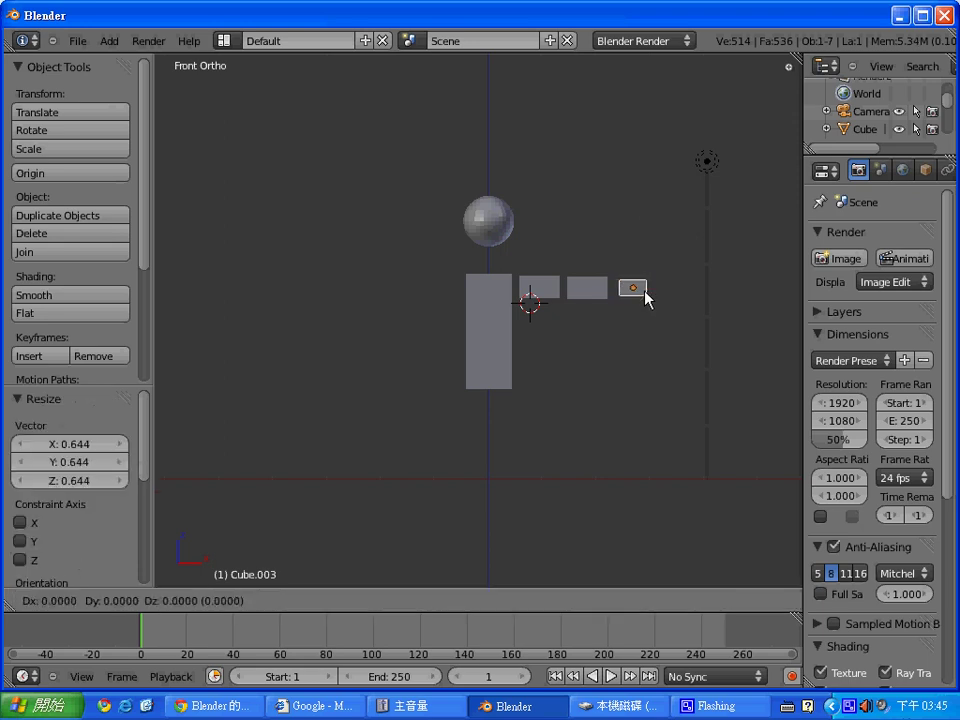
left_click(641, 297)
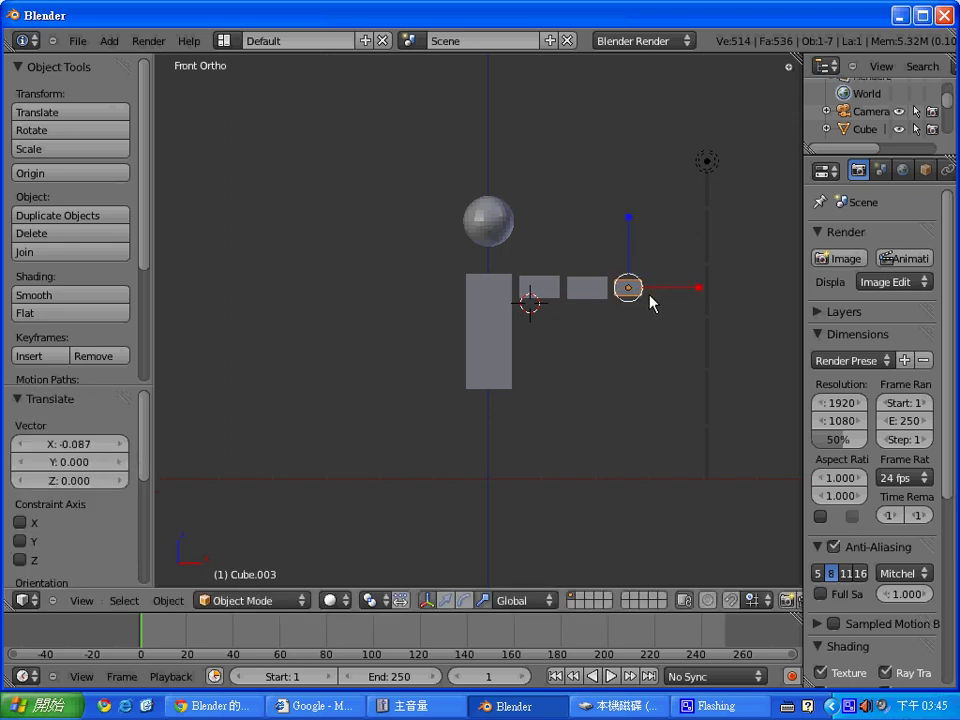
Duplicate the upper-arm block and place the tilted copy under the torso
right_click(542, 298)
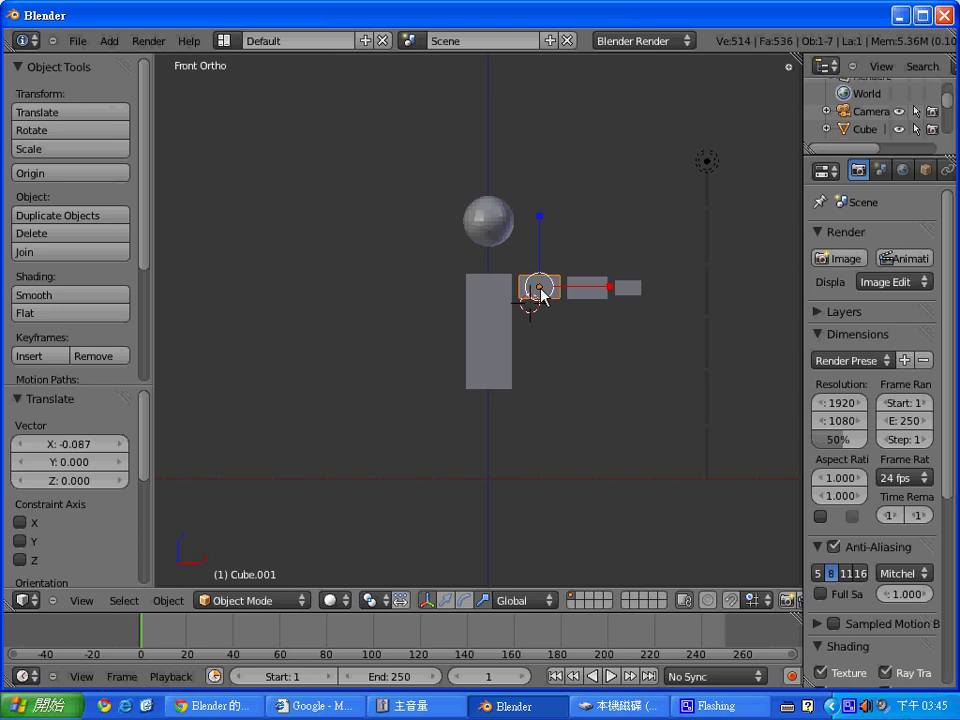
key("shift+d")
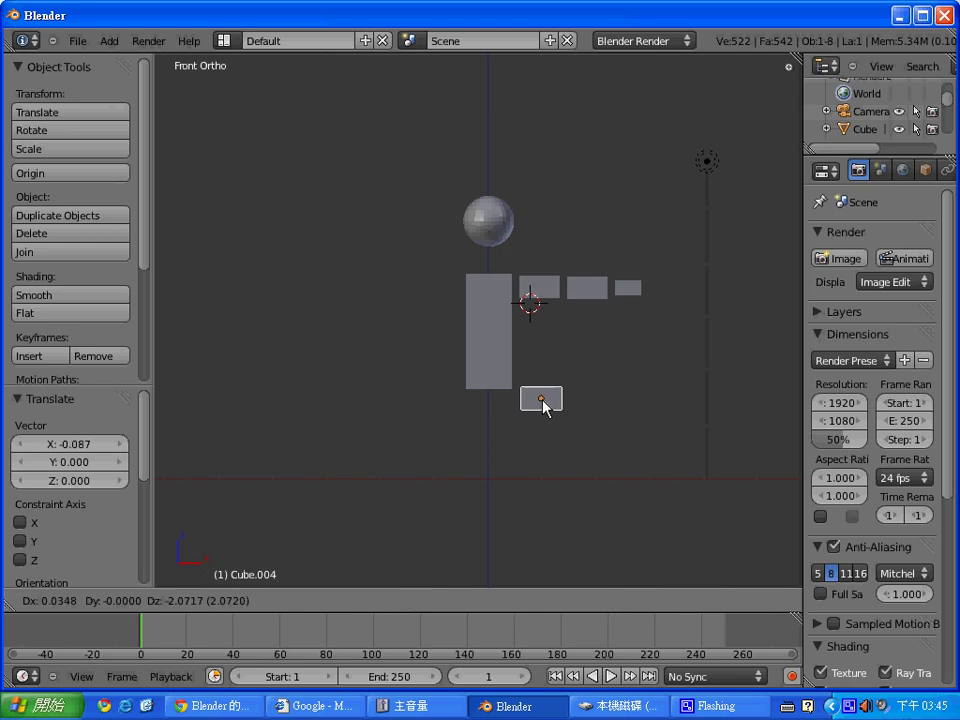
left_click(543, 402)
key("r")
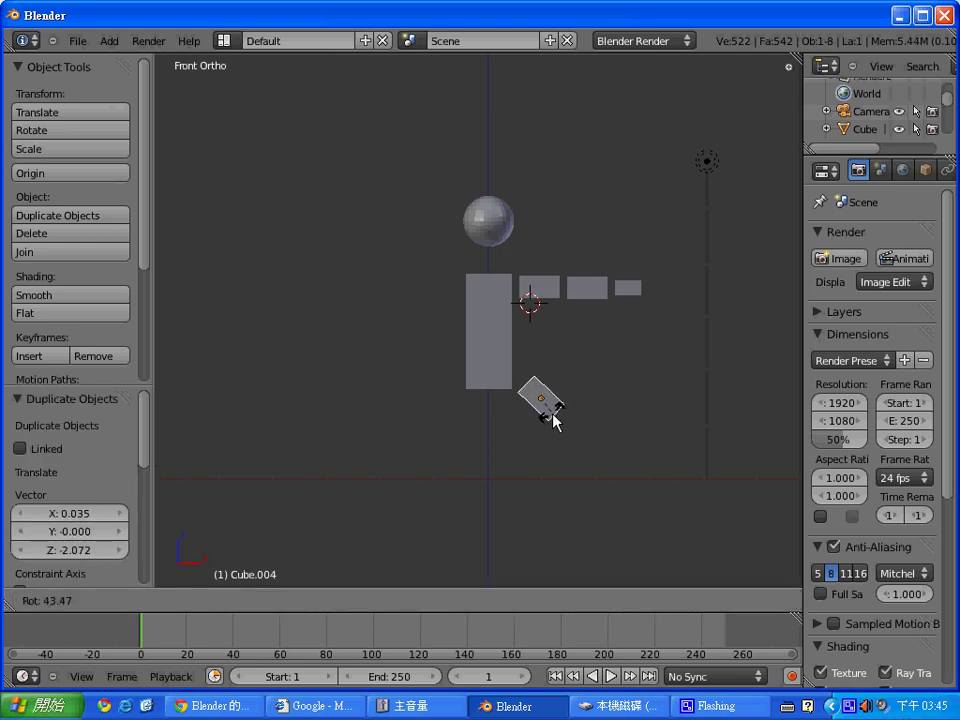
left_click(553, 422)
key("g")
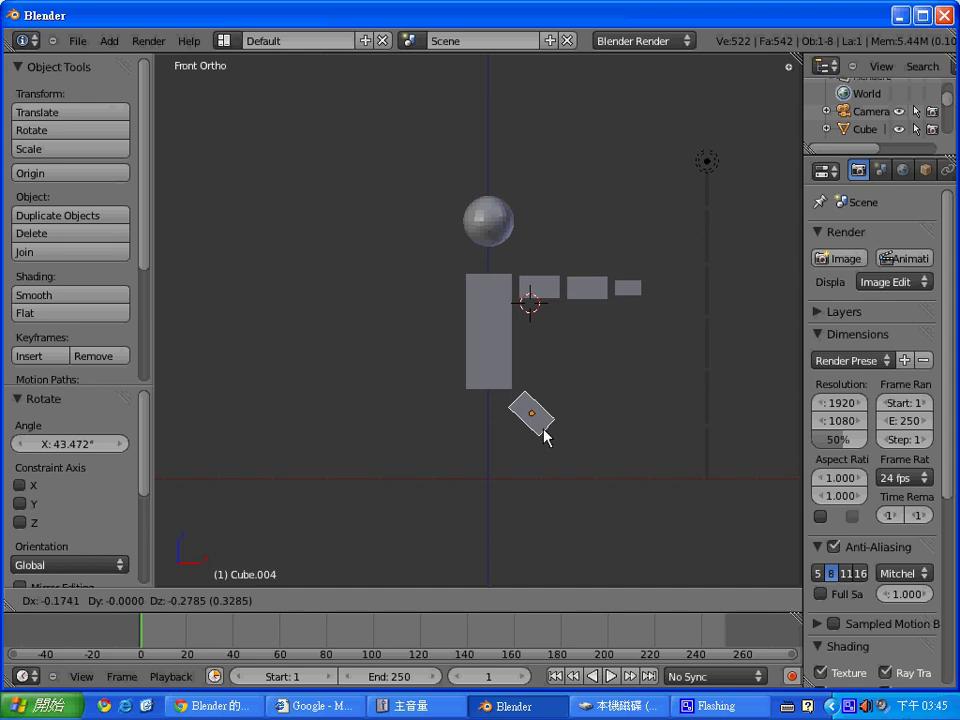
left_click(544, 429)
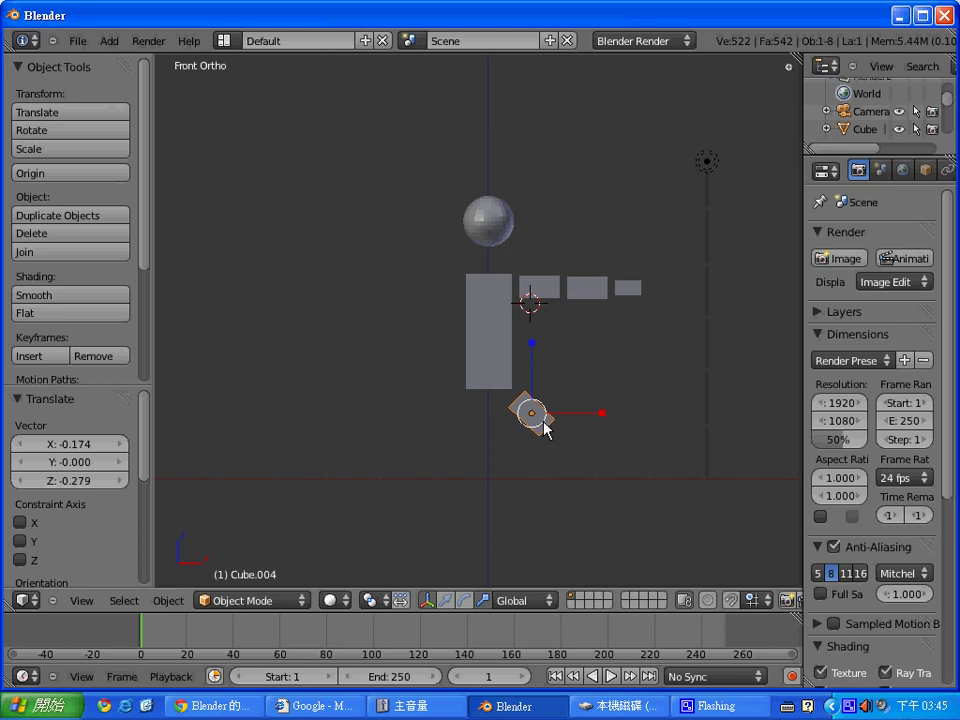
key("r")
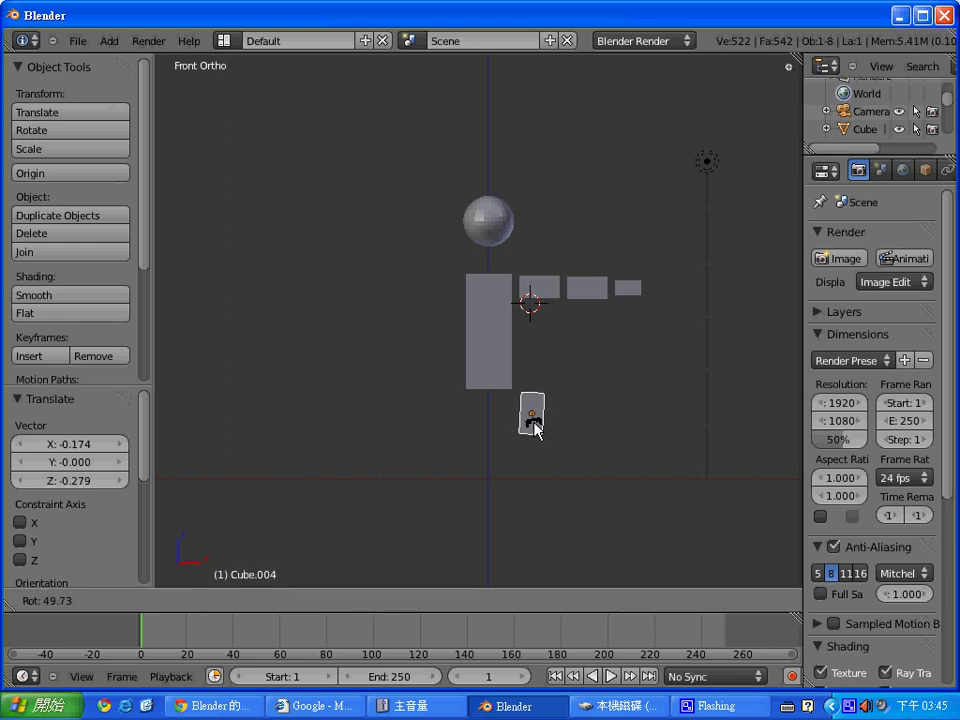
left_click(533, 429)
key("g")
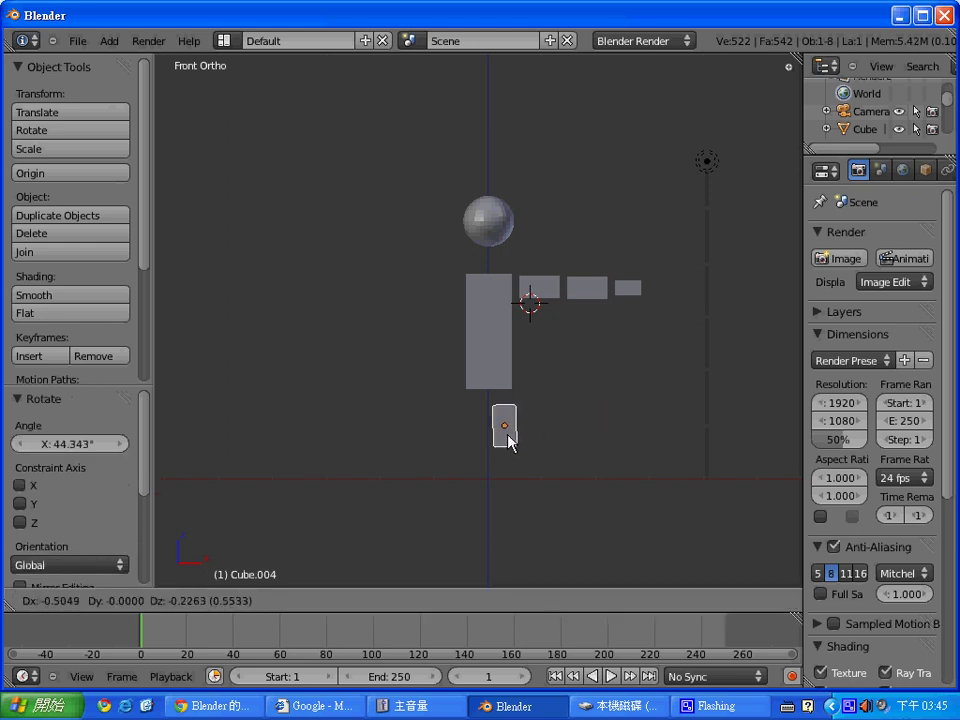
left_click(510, 440)
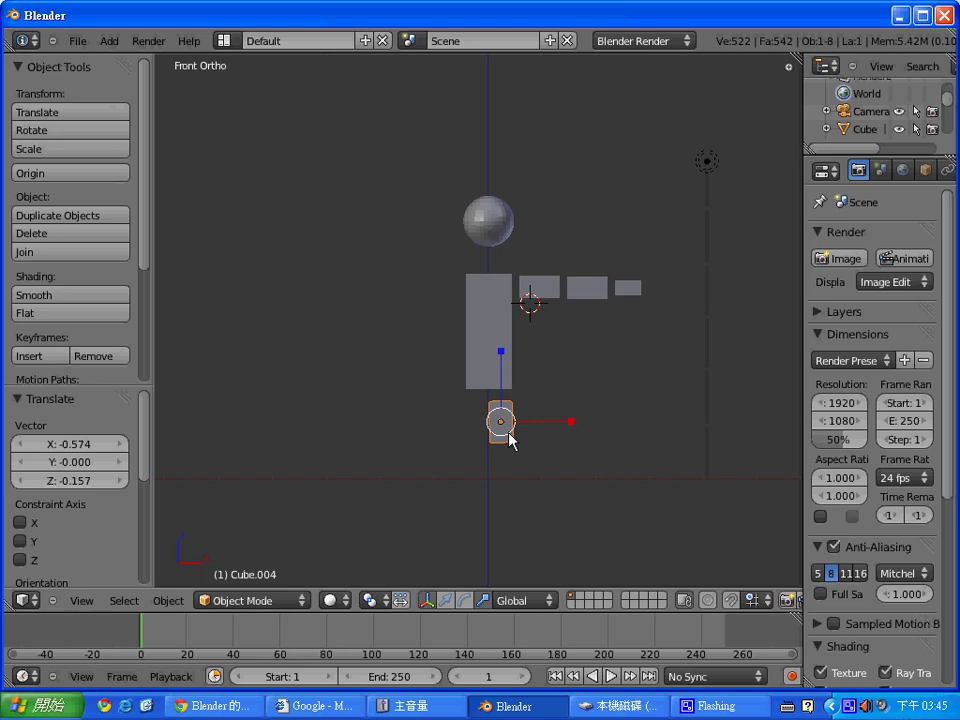
Turn the block upright by 90°, stretch it 1.733 on Z and lower it 0.279 as the leg
key("alt+r")
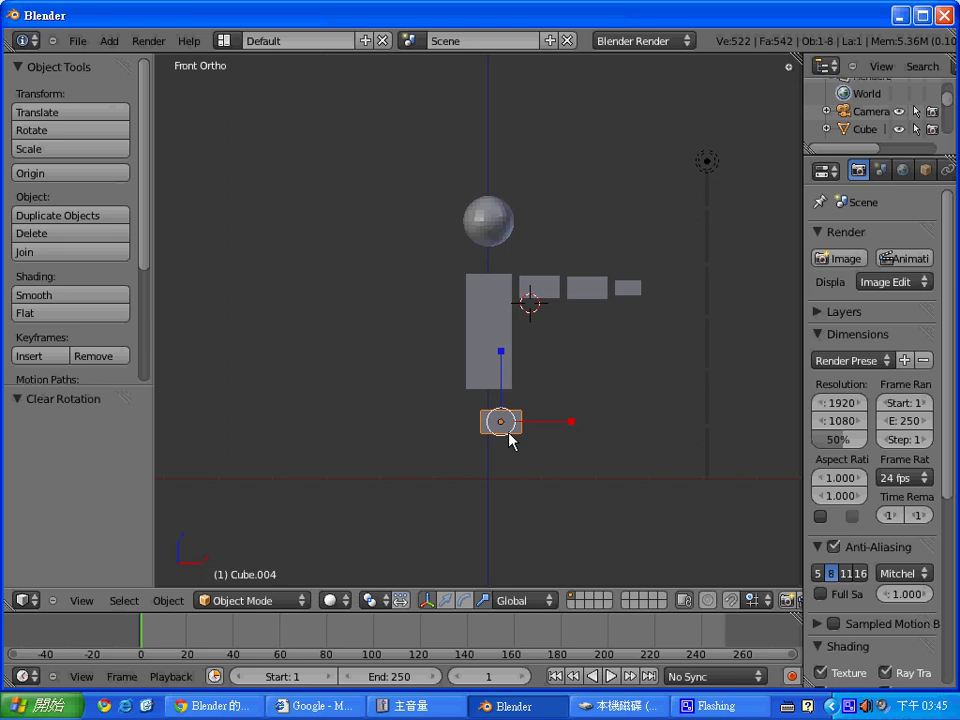
key("r")
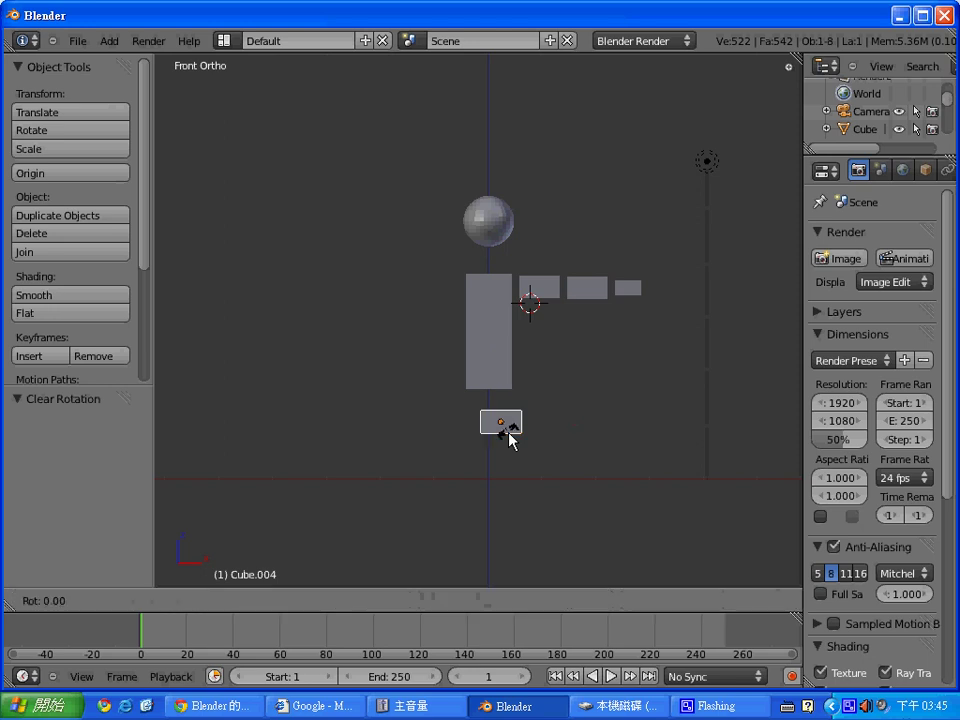
type("90")
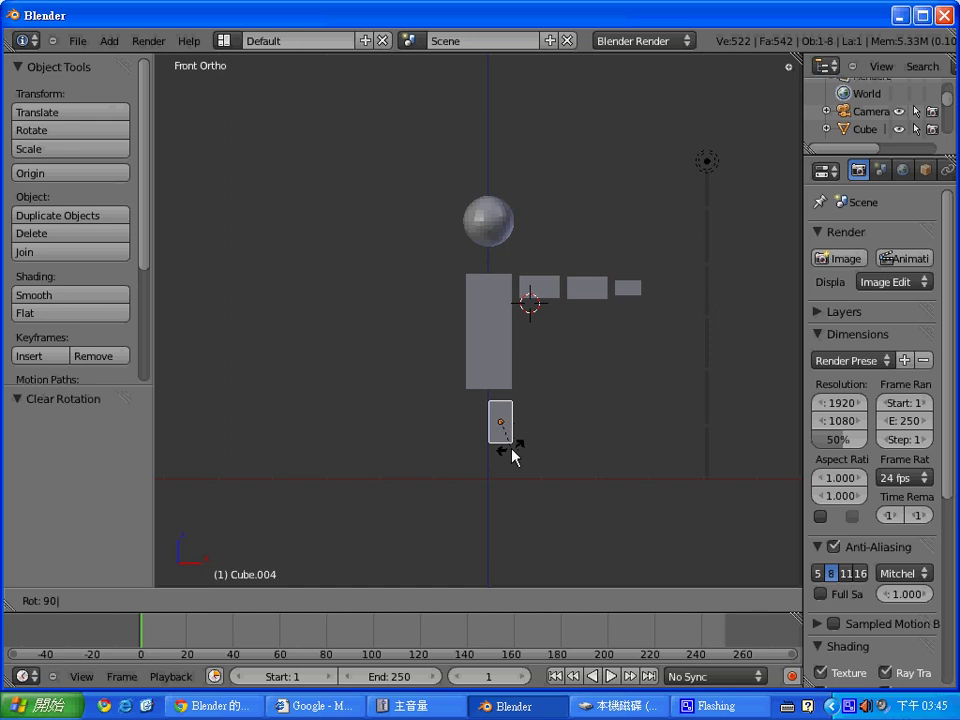
key("Return")
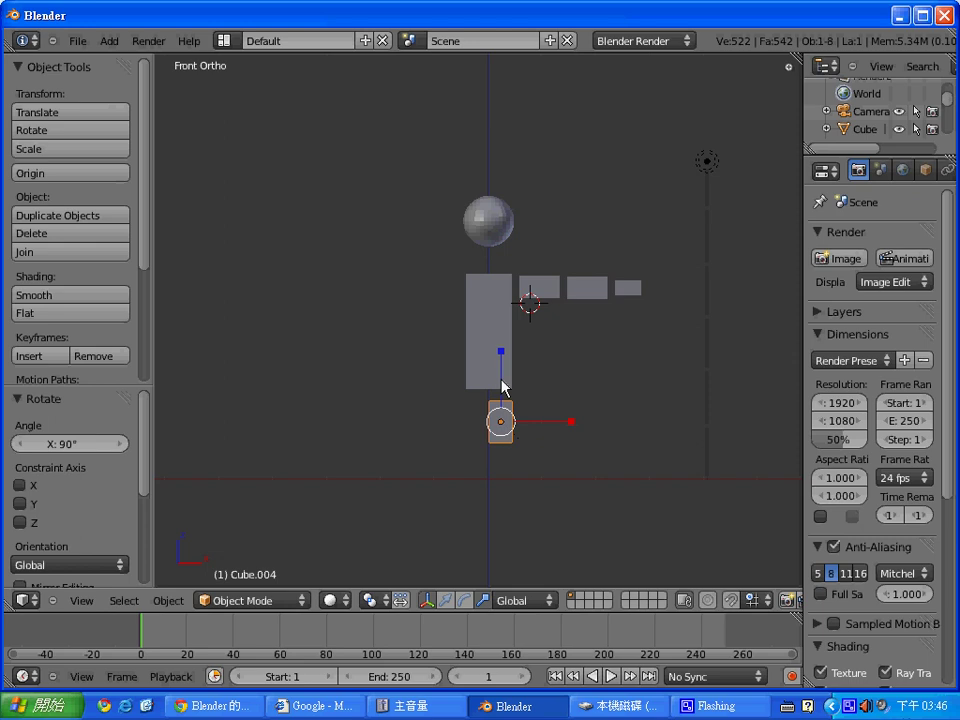
key("z")
left_click(543, 509)
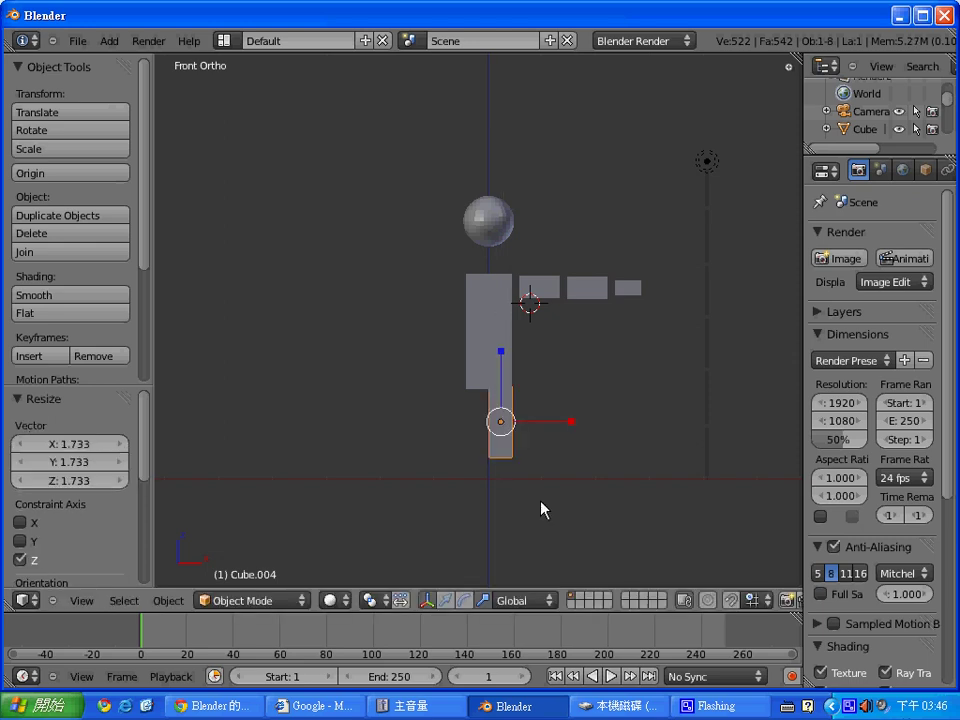
key("g")
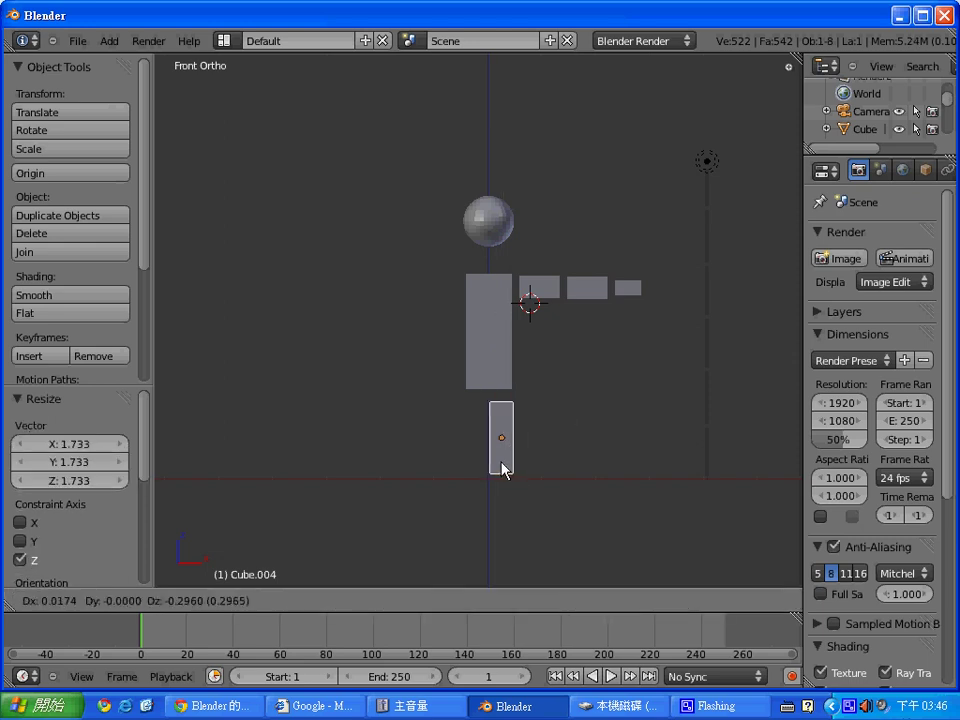
left_click(503, 469)
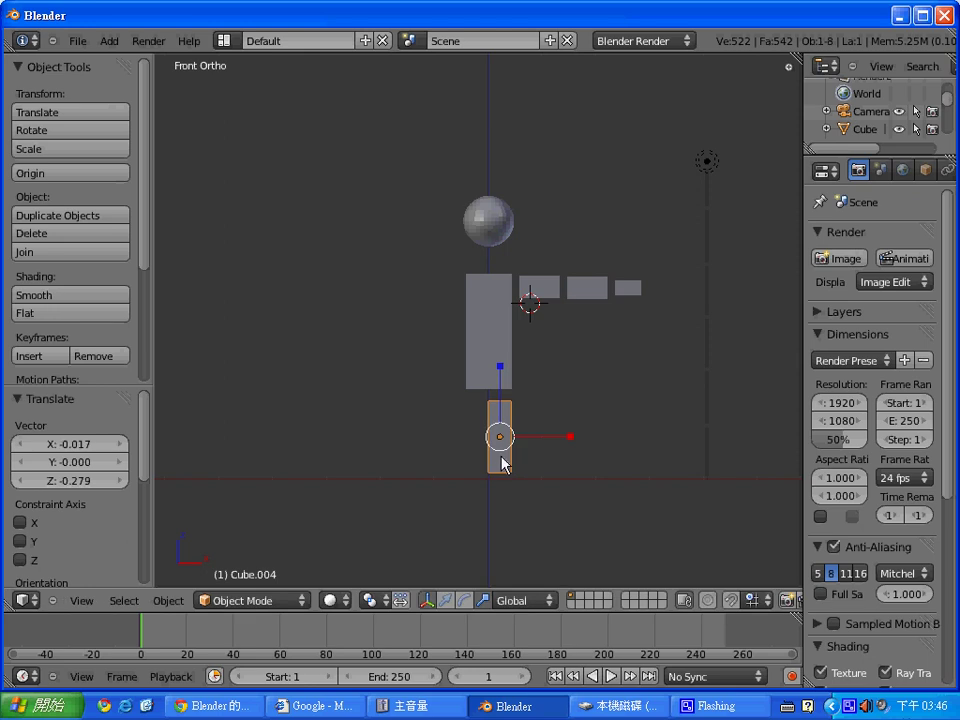
Duplicate the leg block twice, stacking the copies downward below it
key("shift+d")
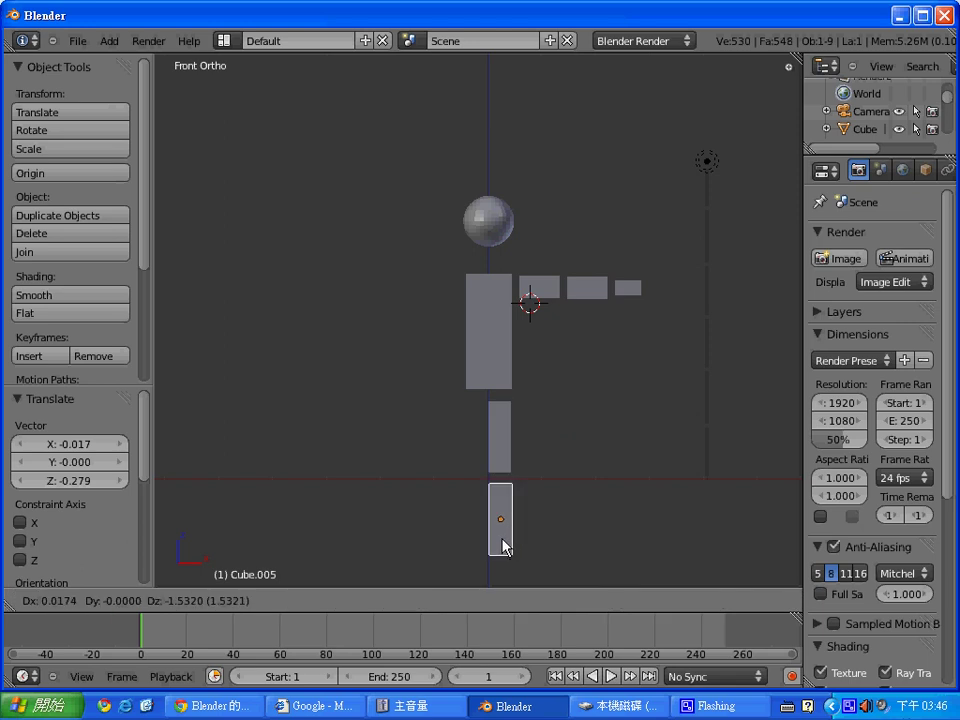
left_click(503, 546)
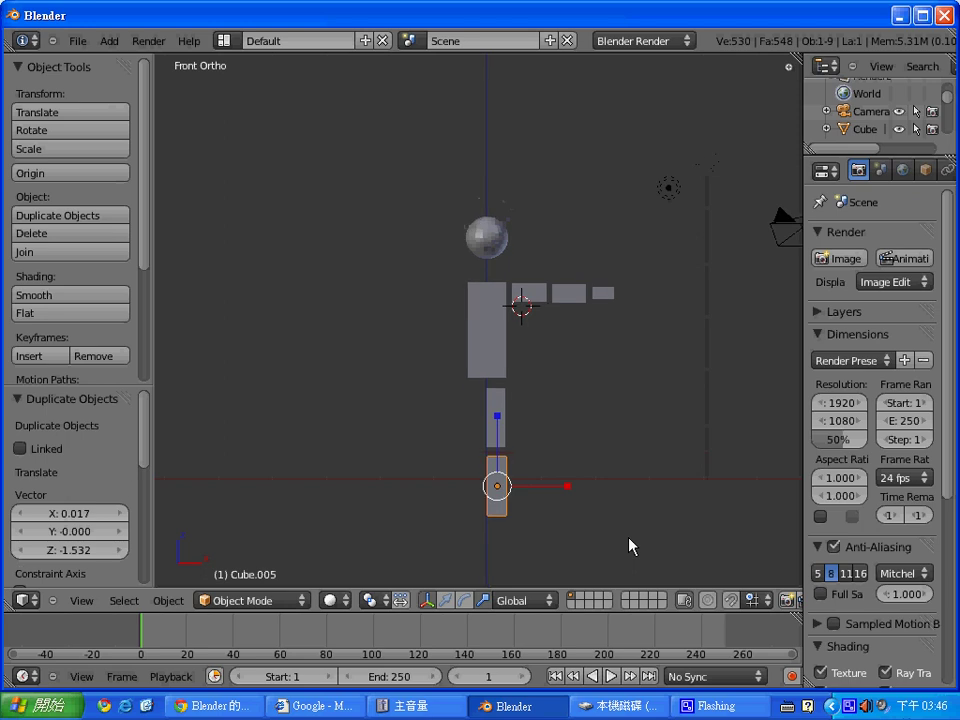
middle_click_drag(630, 544, 636, 450, "shift")
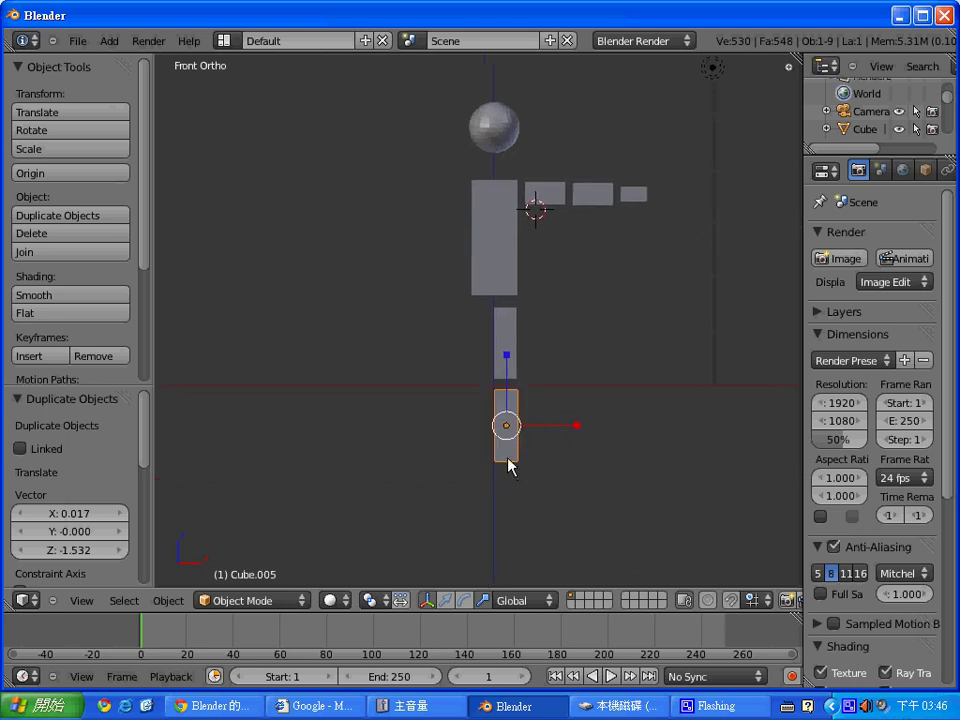
key("shift+d")
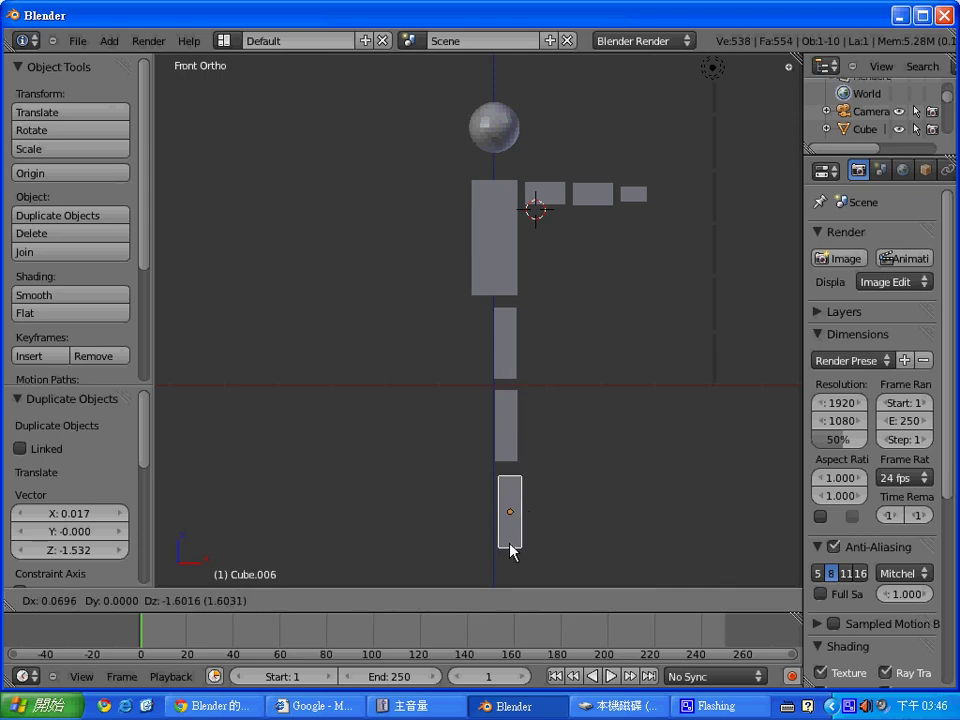
left_click(509, 549)
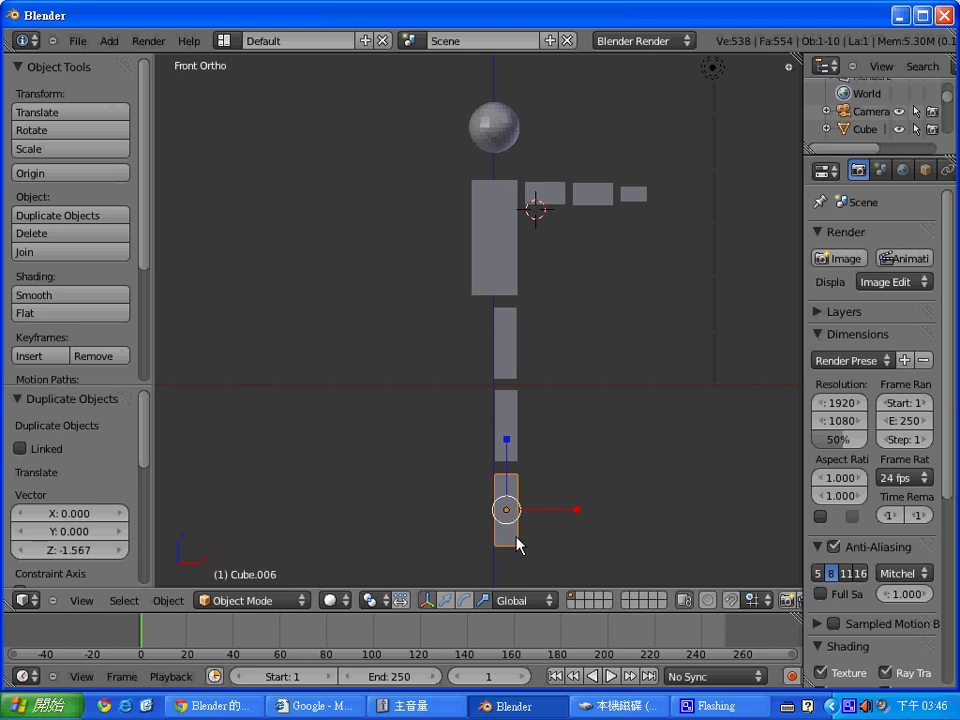
Flatten the bottom block along Z into a foot and raise it 0.627 under the shin
key("s")
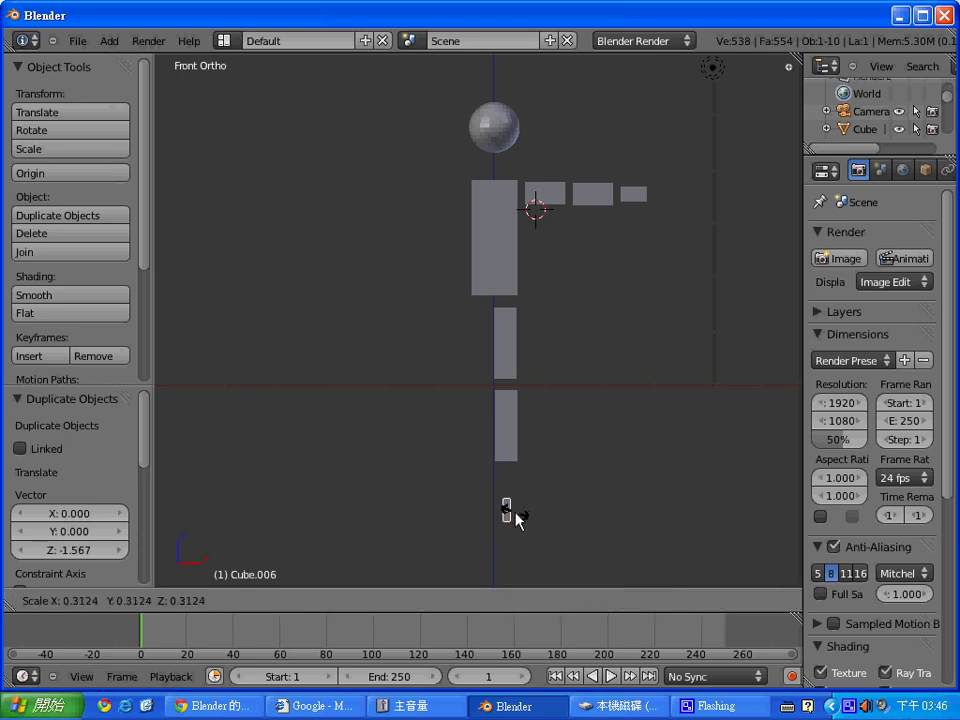
left_click(516, 520)
key("ctrl+z")
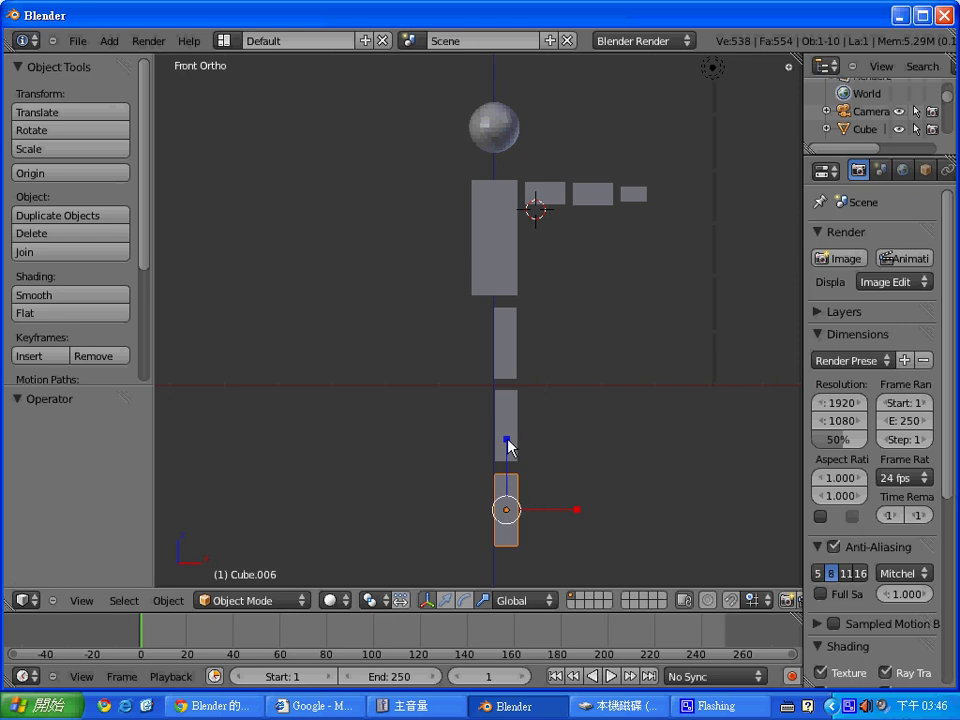
key("s")
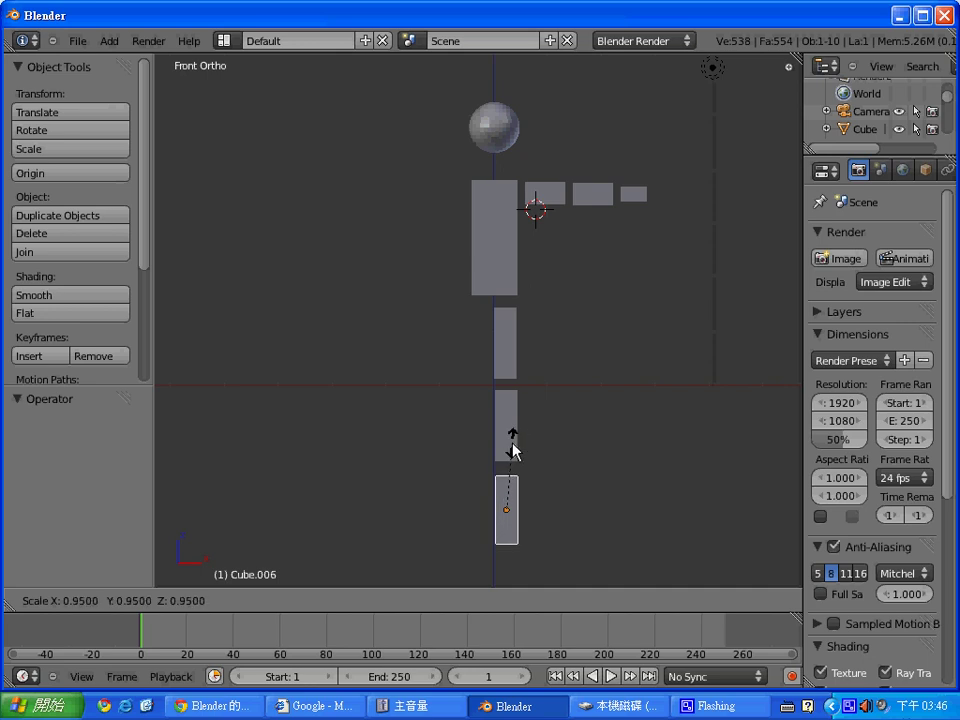
key("x")
key("z")
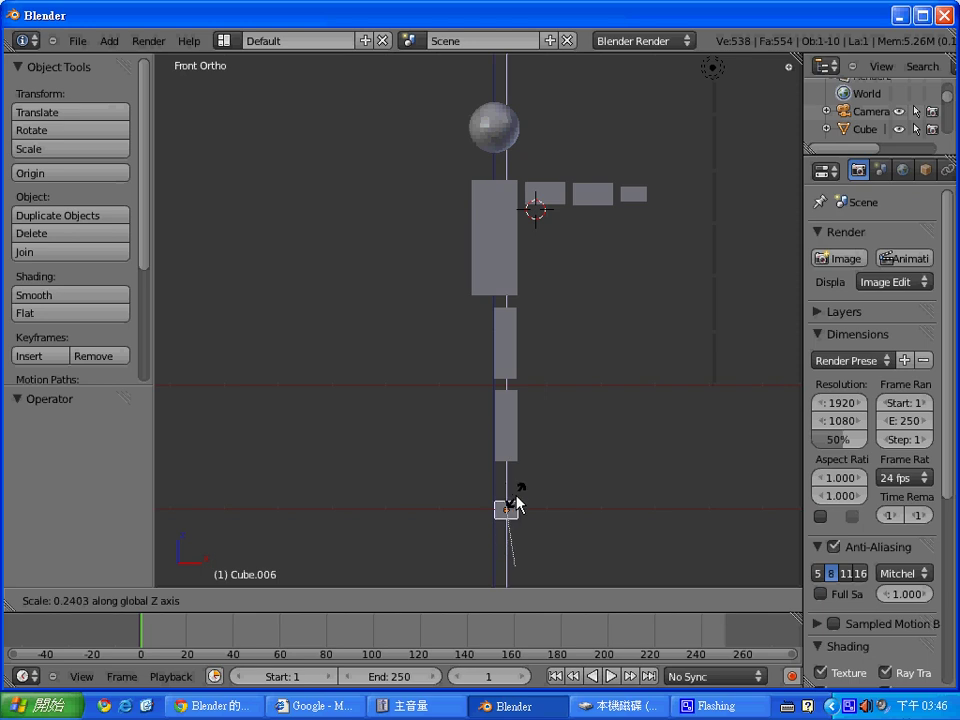
left_click(517, 519)
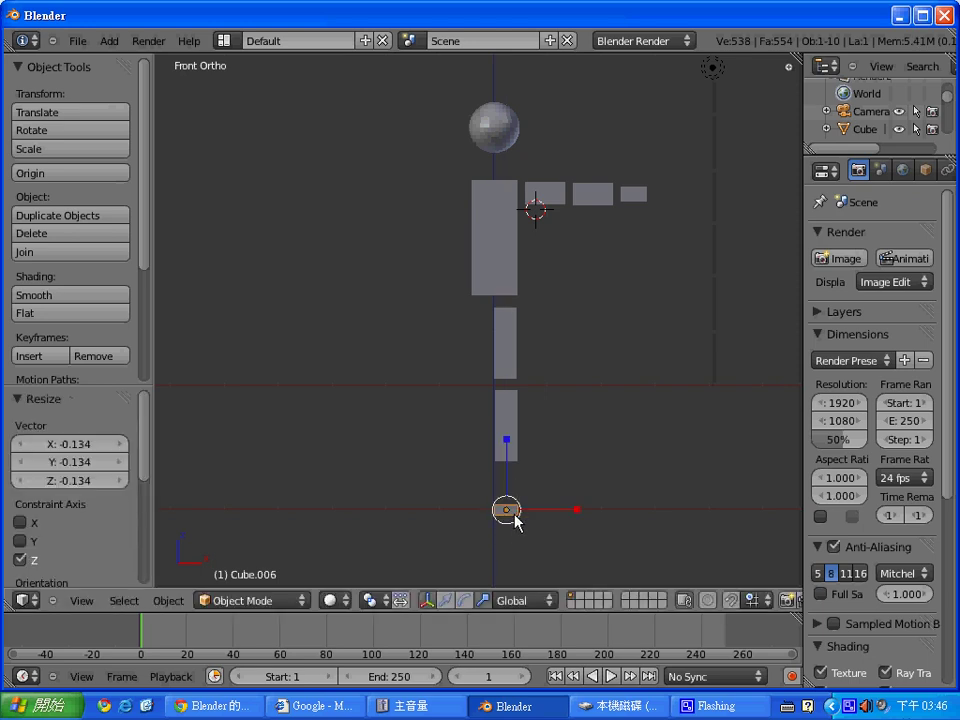
key("g")
key("z")
left_click(517, 485)
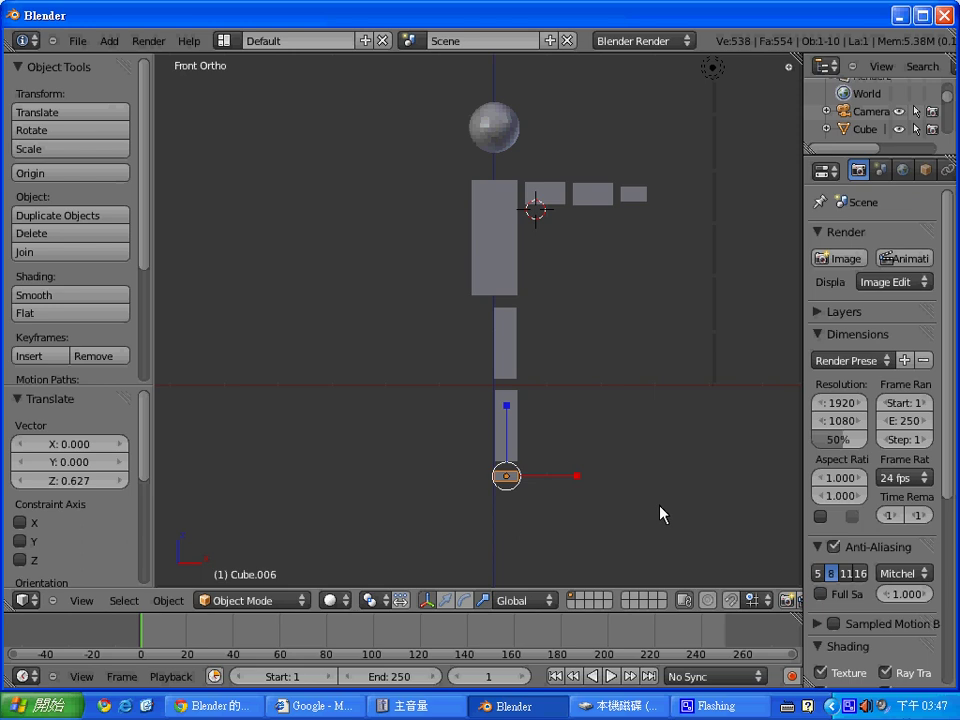
key("KP_3")
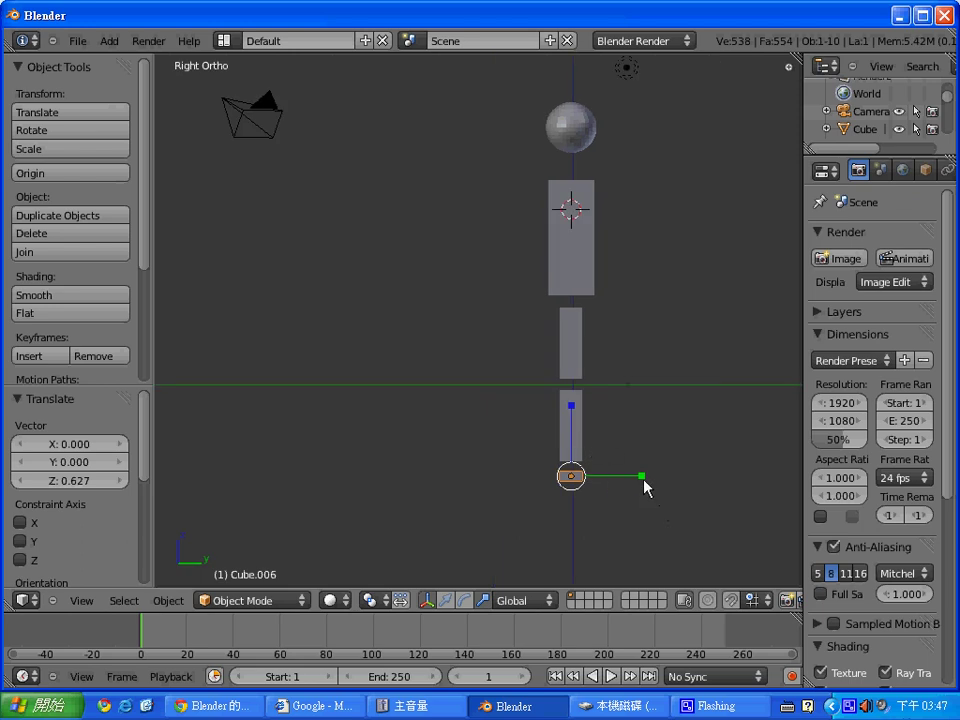
Stretch the foot block front to back and centre it under the leg
left_click_drag(642, 477, 737, 467)
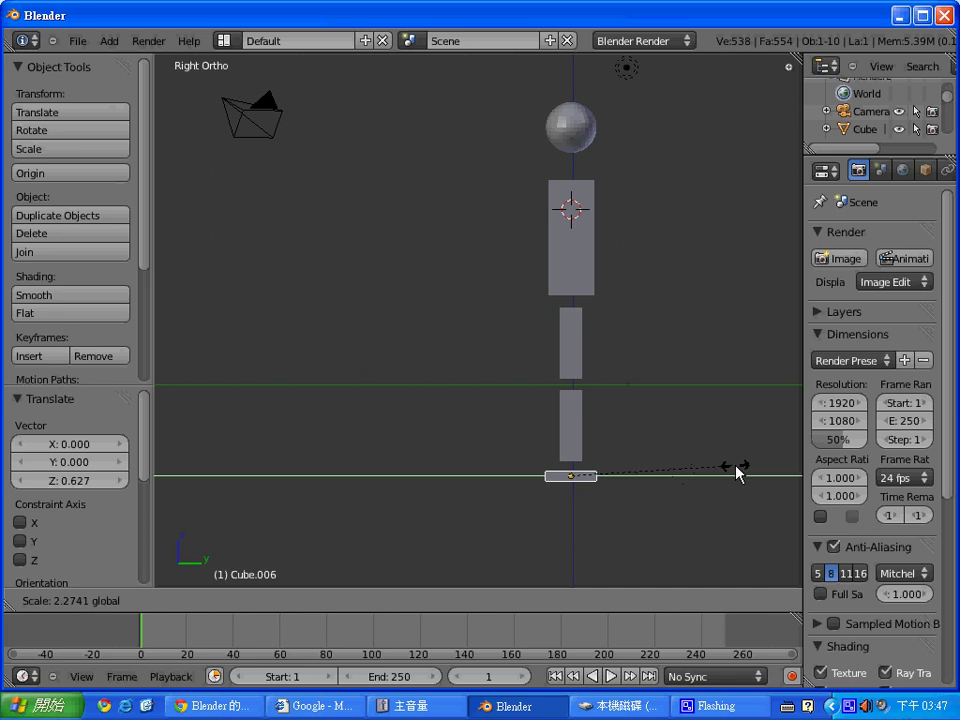
key("h")
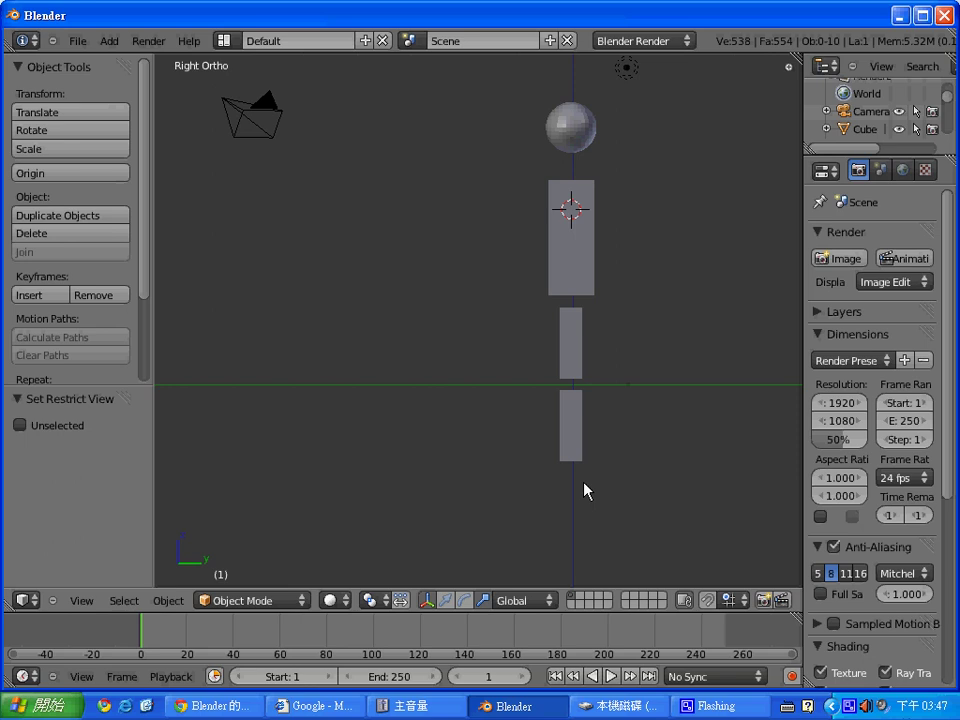
key("alt+h")
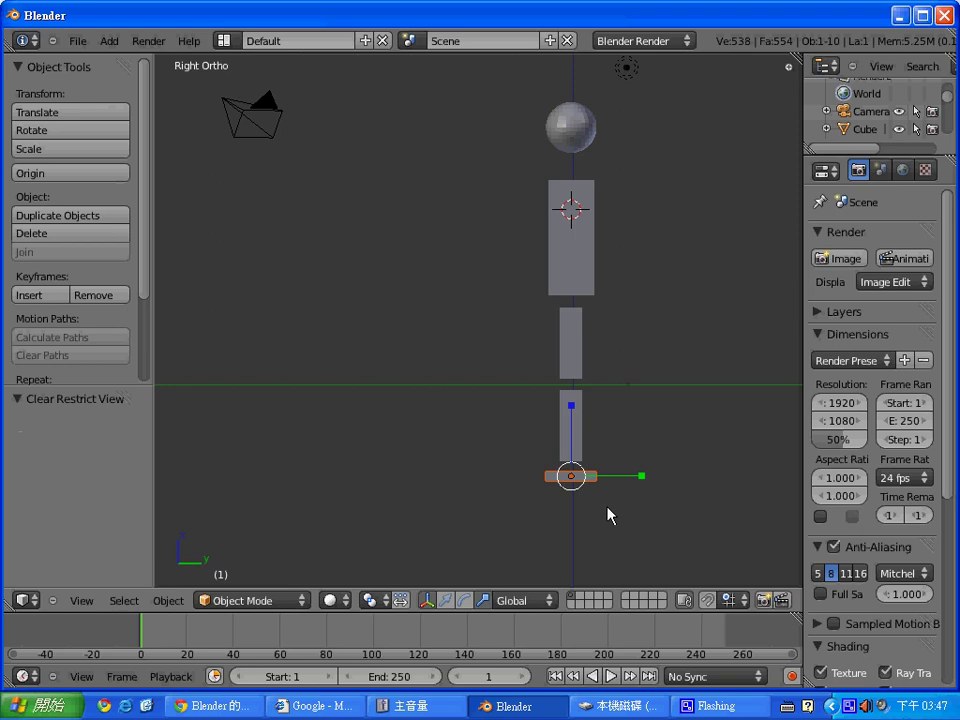
key("g")
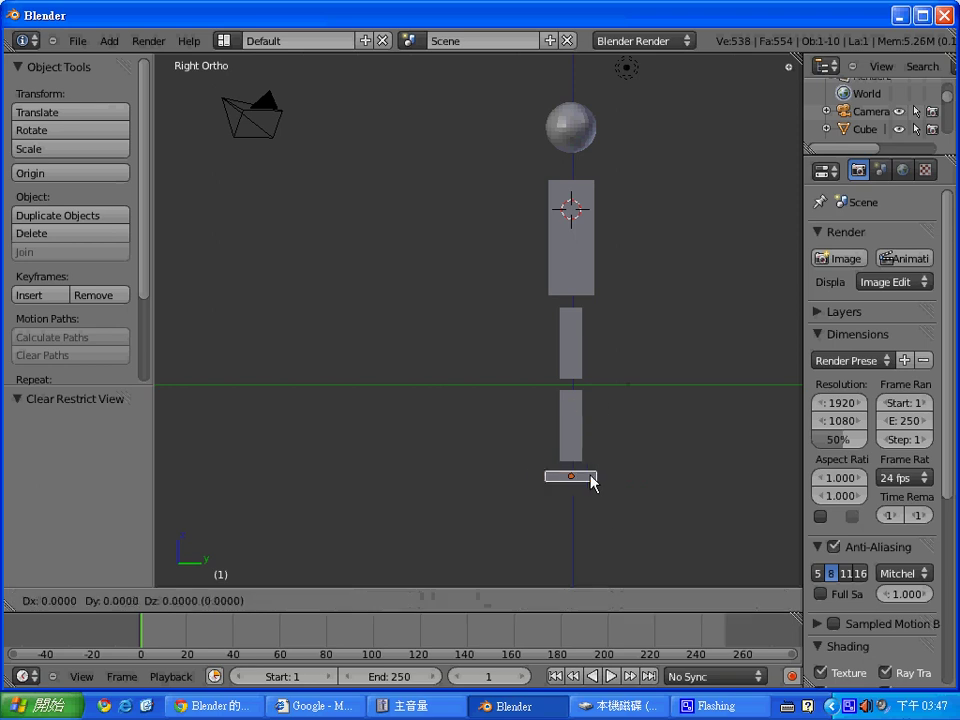
left_click(577, 483)
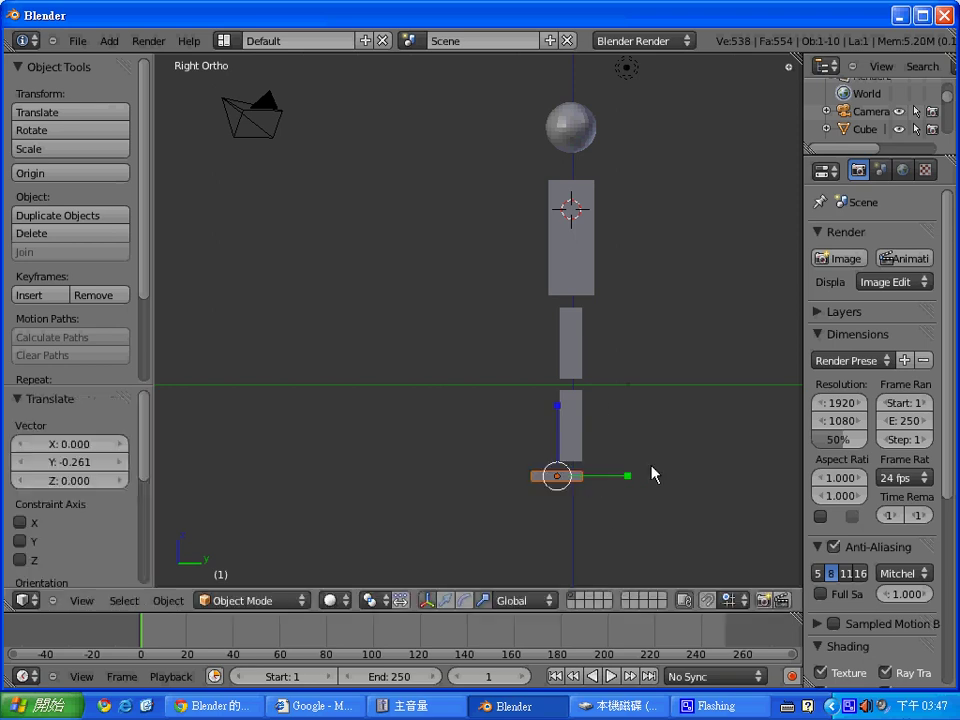
key("g")
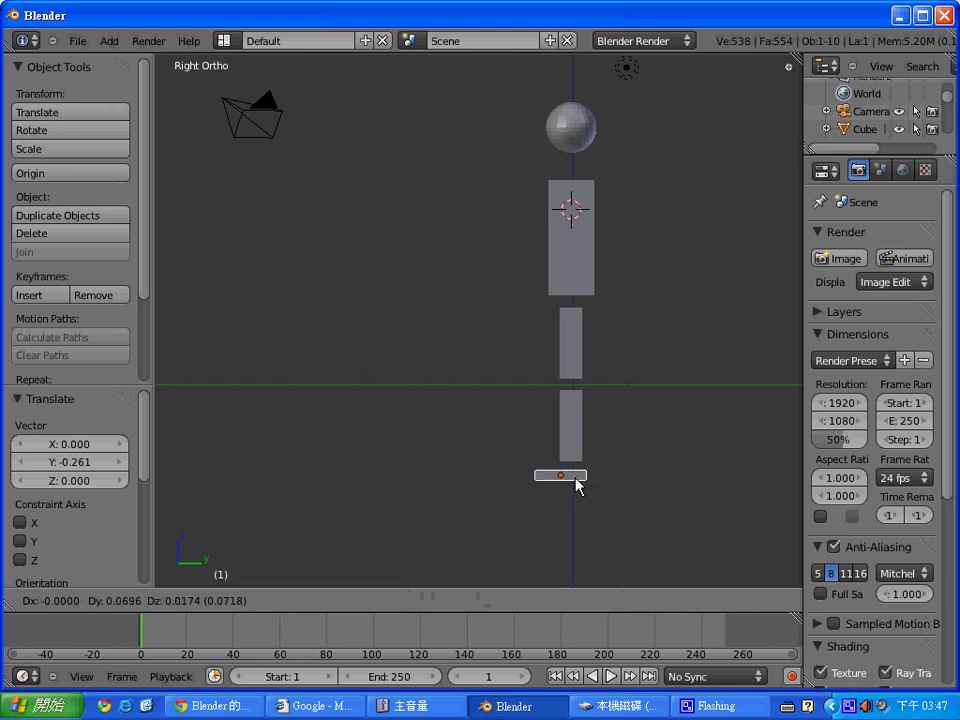
left_click(578, 485)
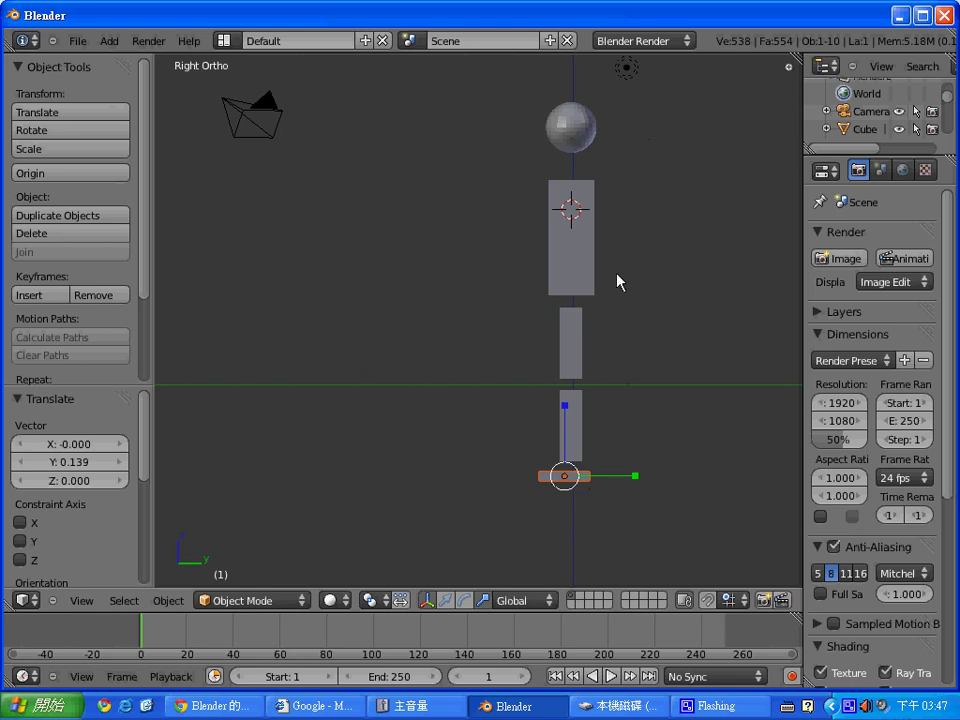
Scale the torso block to 0.514 along Y to halve its depth
right_click(585, 272)
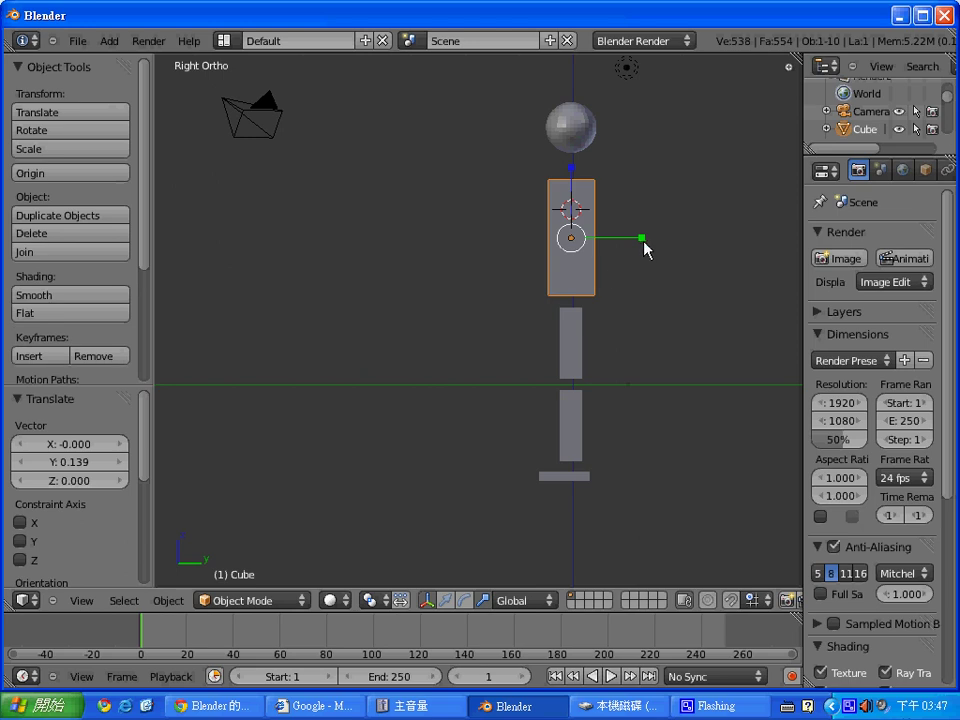
key("s")
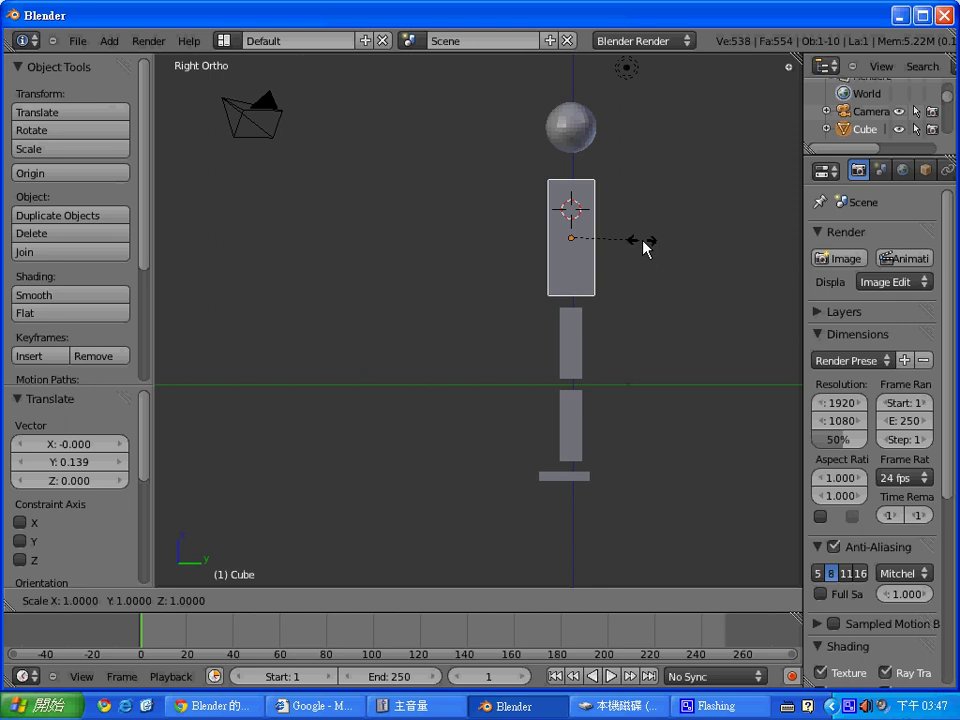
key("y")
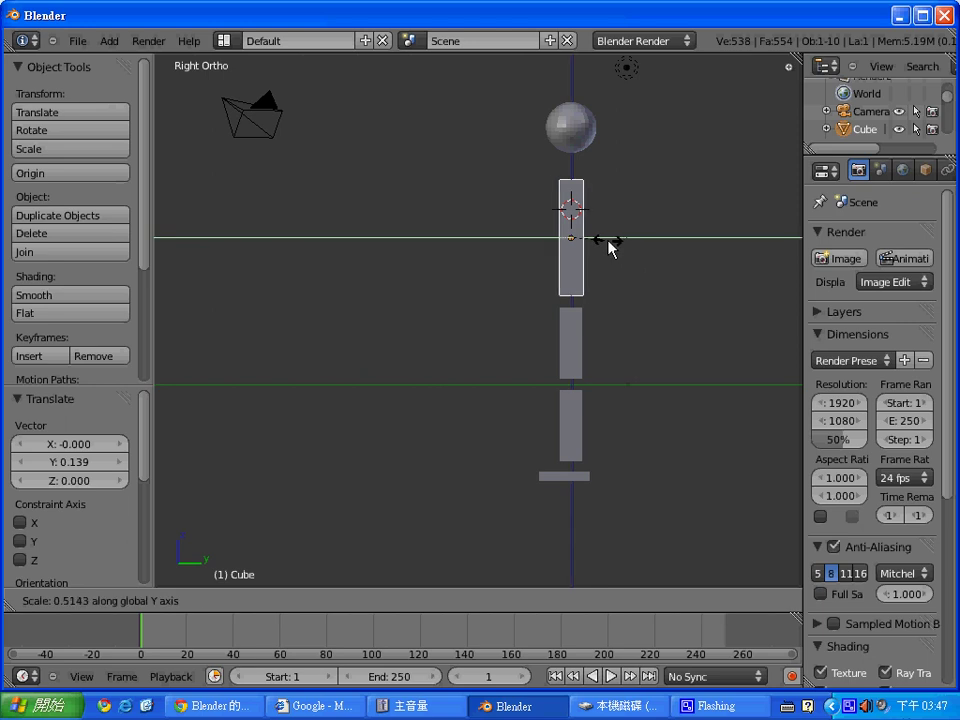
left_click(610, 244)
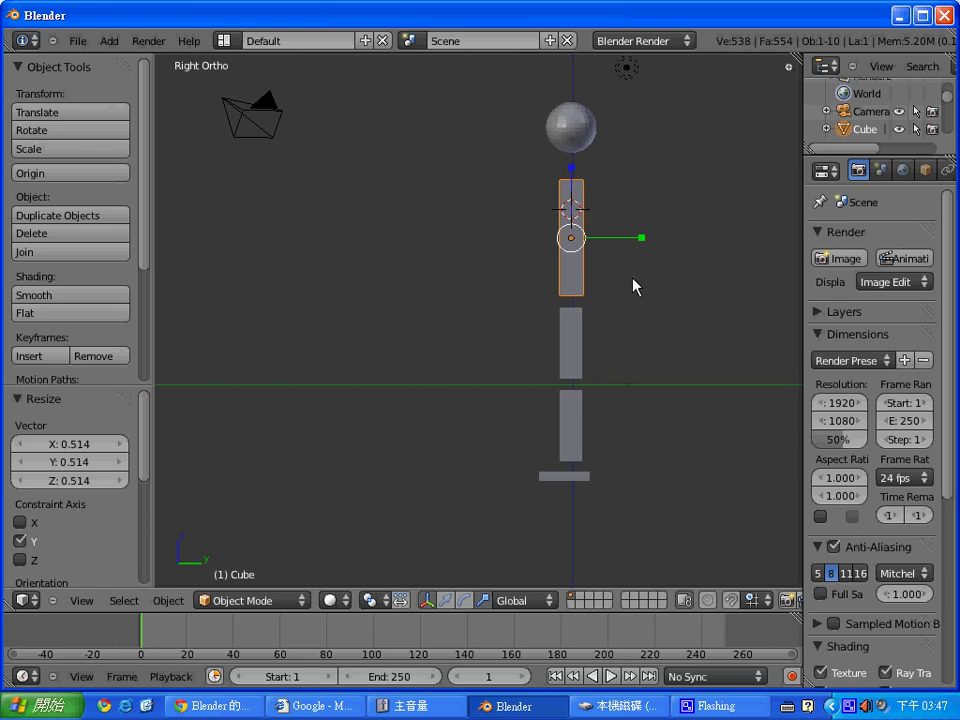
right_click(574, 132)
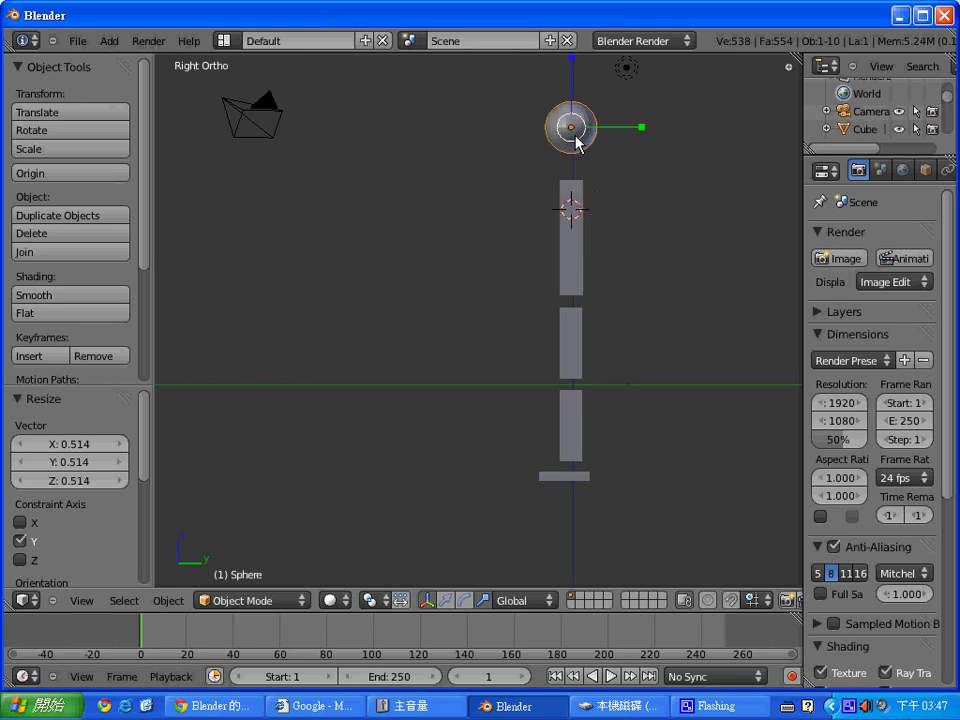
scroll(613, 294, "up", 1)
scroll(613, 296, "down", 2)
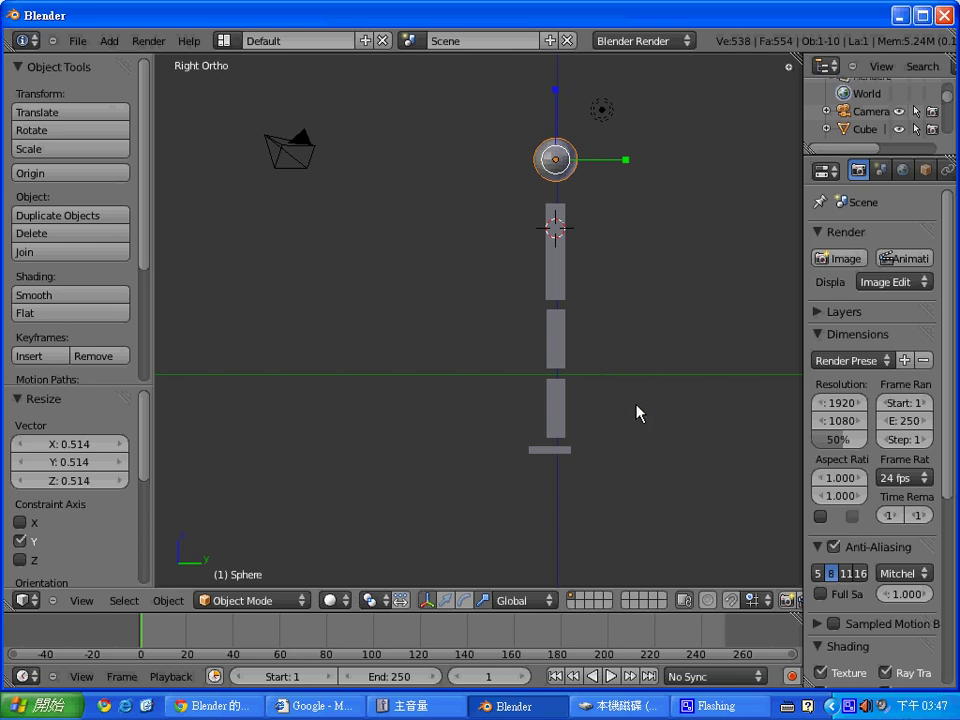
key("KP_1")
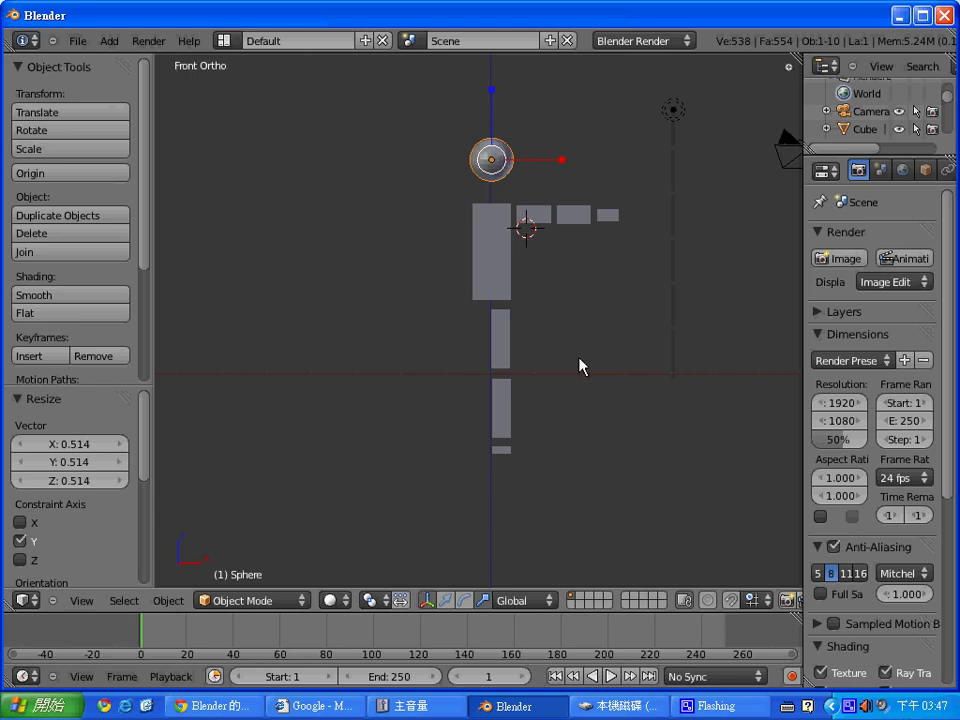
Box-select the thigh, shin and foot blocks and duplicate them 0.522 left along X
left_click(524, 475)
key("b")
left_click_drag(524, 475, 476, 313)
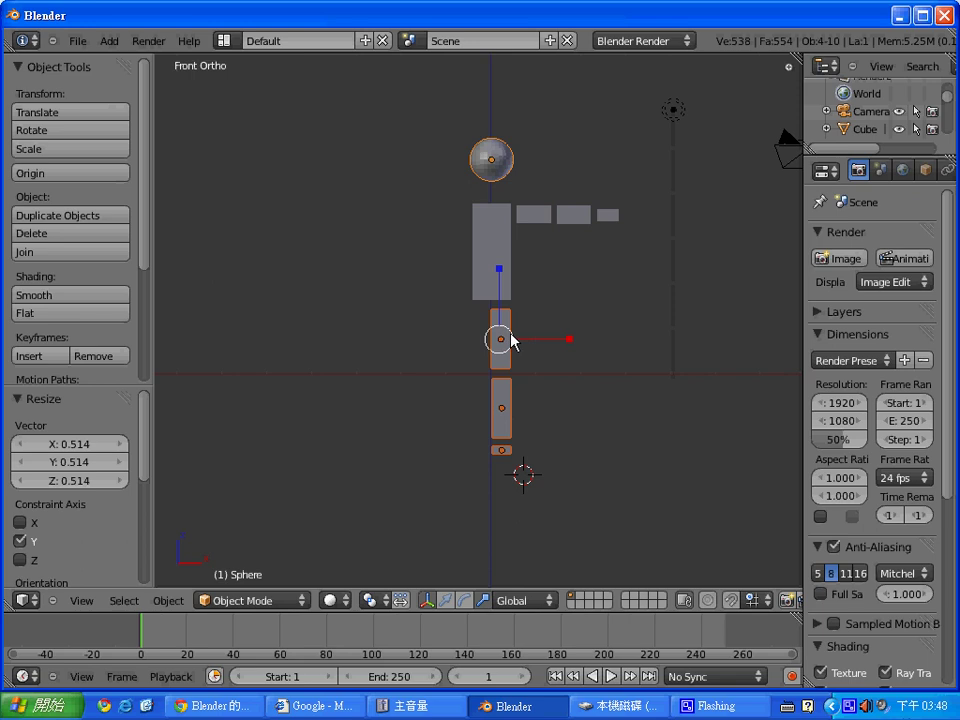
right_click(503, 170, "shift")
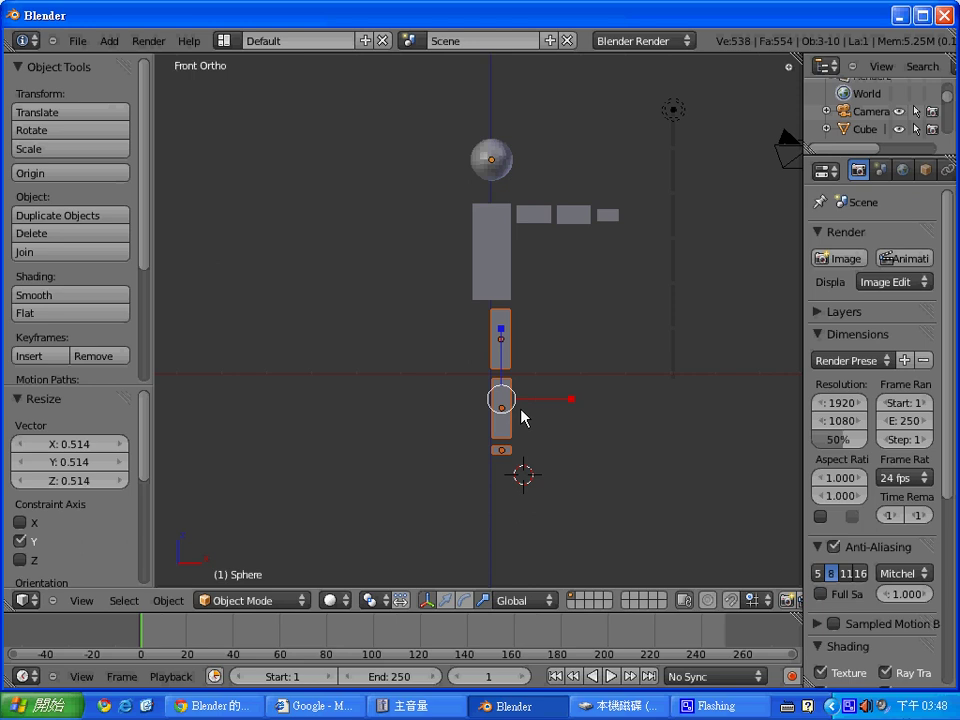
key("shift+d")
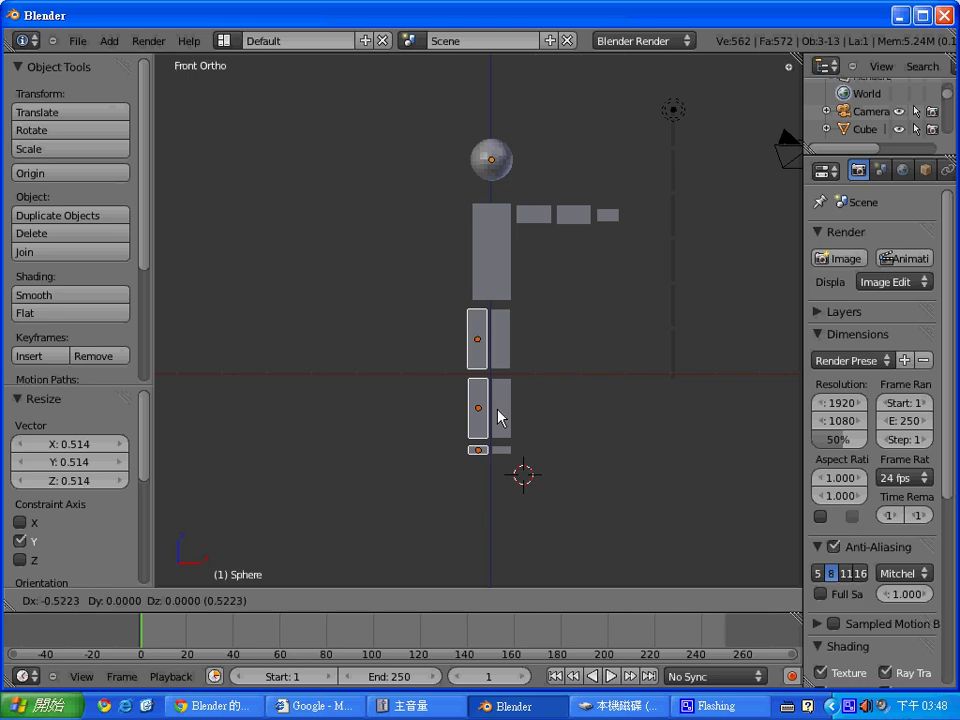
left_click(500, 418)
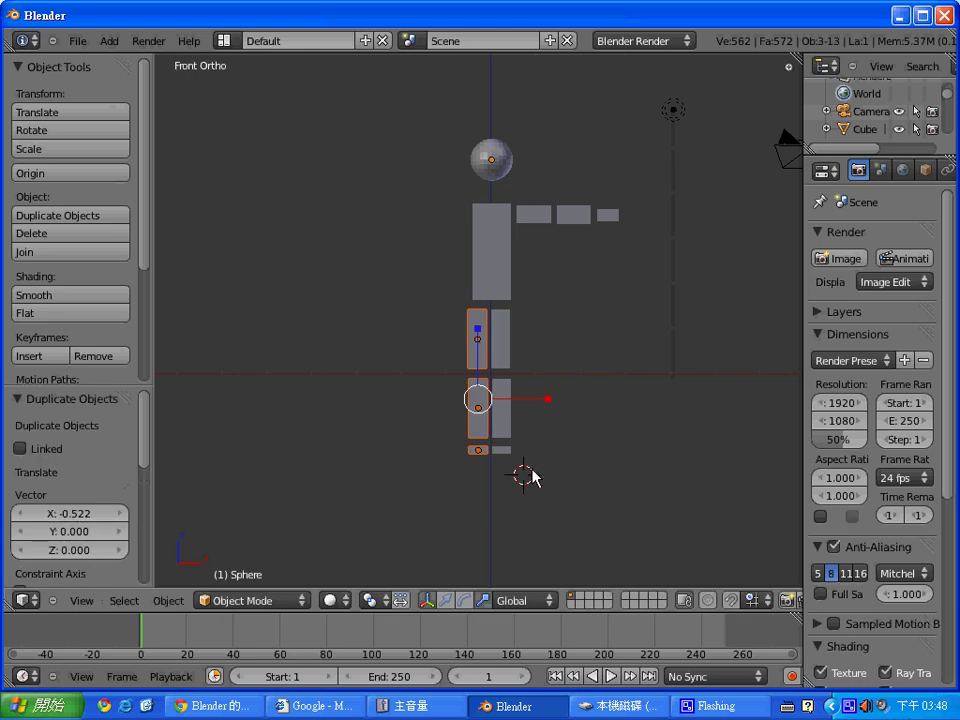
Move the original leg's blocks 0.146 right on X and 0.021 down, then clear the selection
key("a")
key("b")
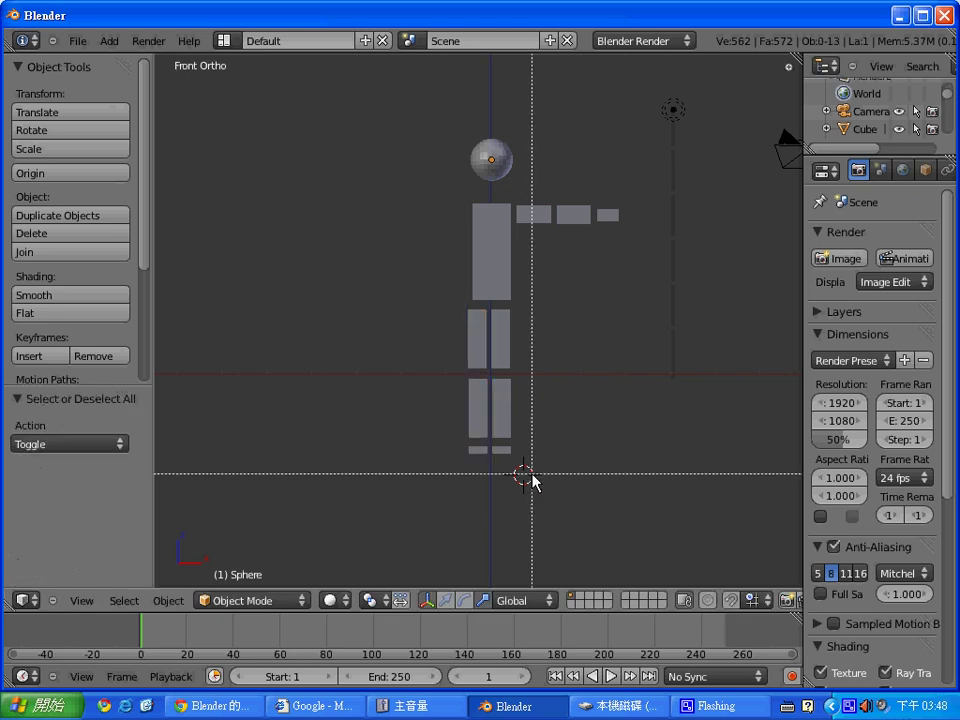
left_click_drag(531, 476, 489, 311)
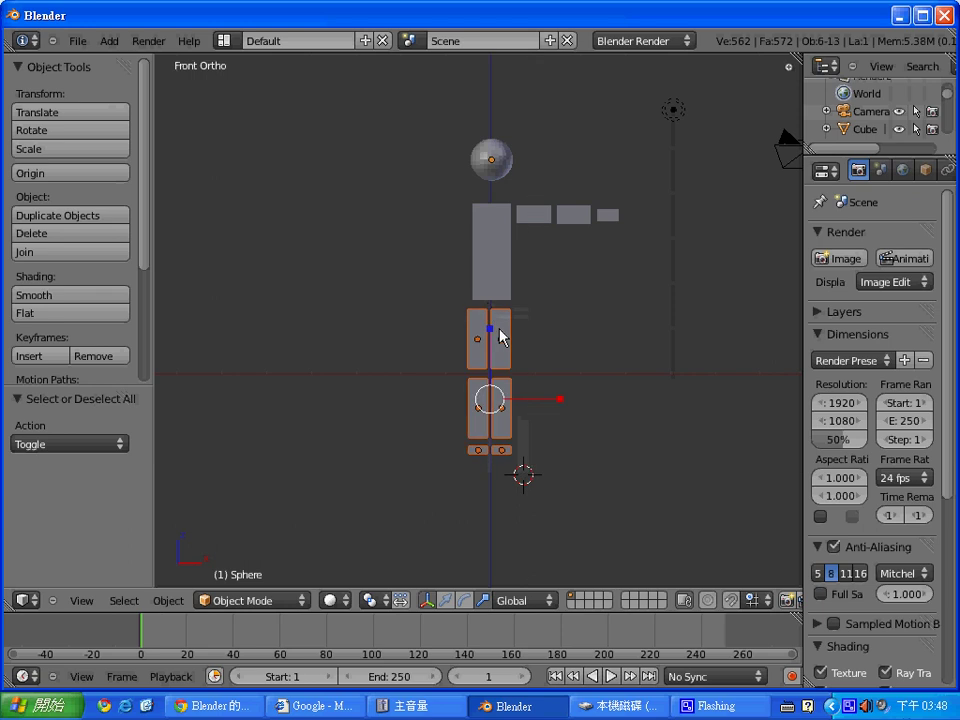
left_click(537, 366)
key("a")
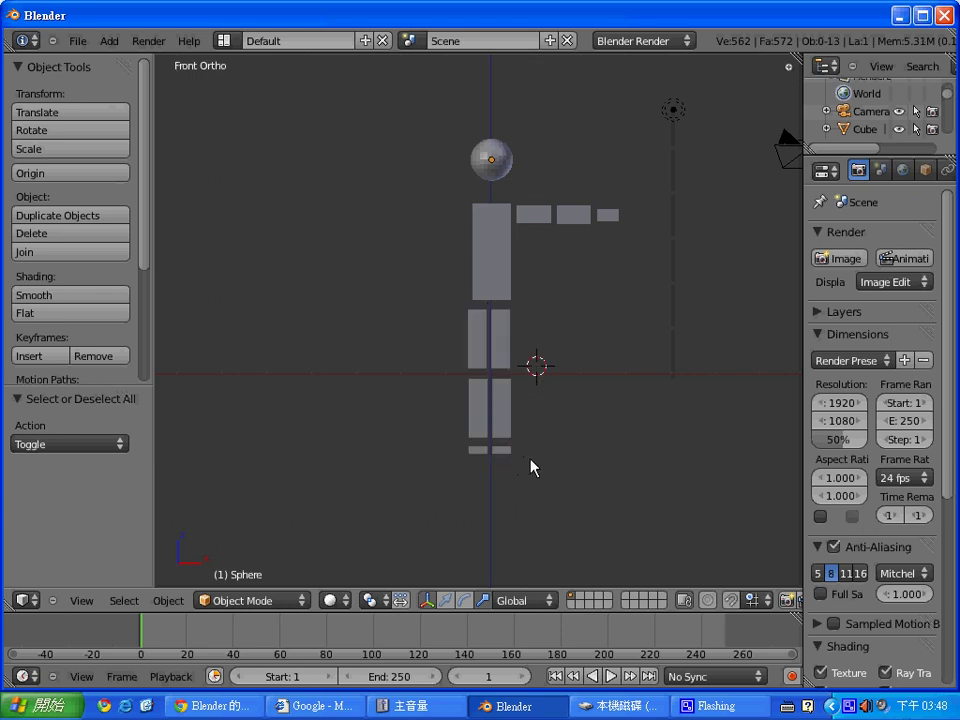
left_click(530, 459)
key("b")
left_click_drag(530, 468, 498, 313)
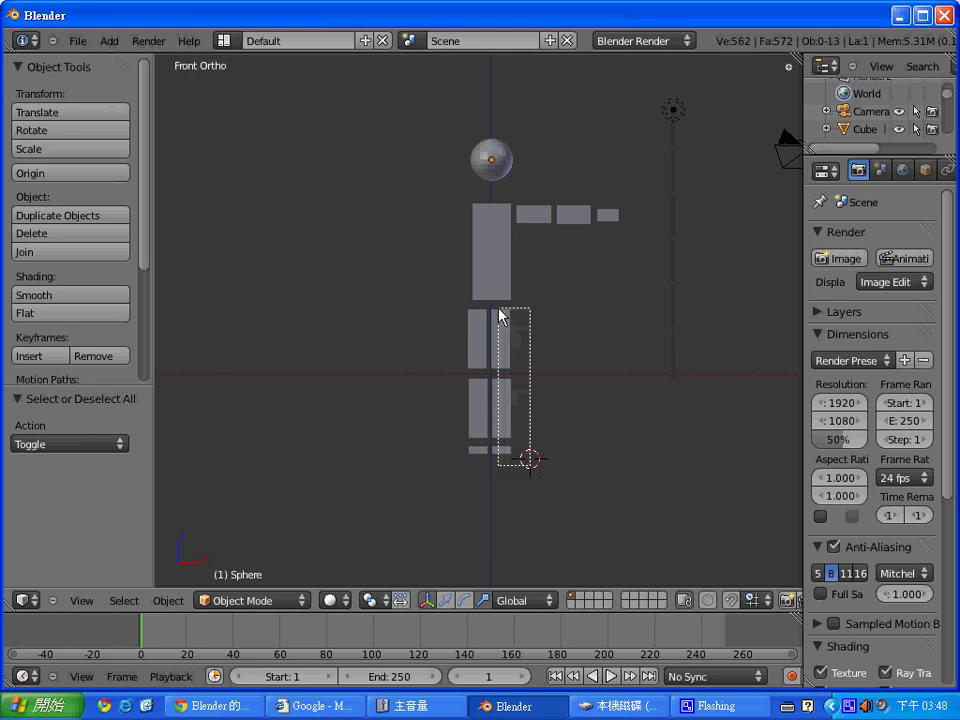
key("g")
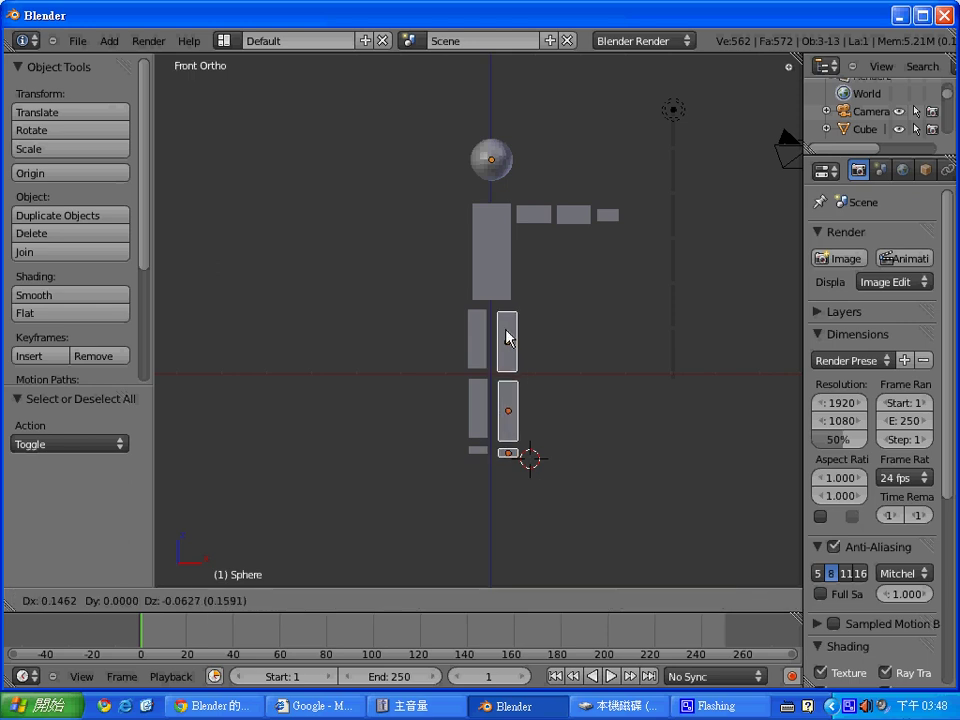
left_click(507, 337)
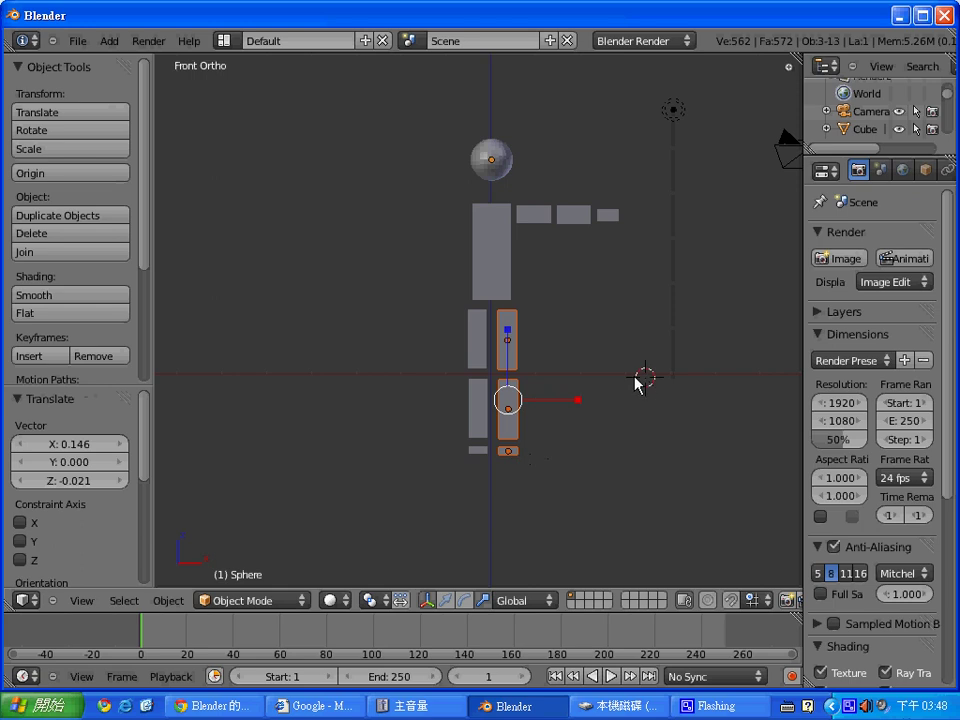
left_click(644, 256)
left_click_drag(640, 262, 509, 181)
key("a")
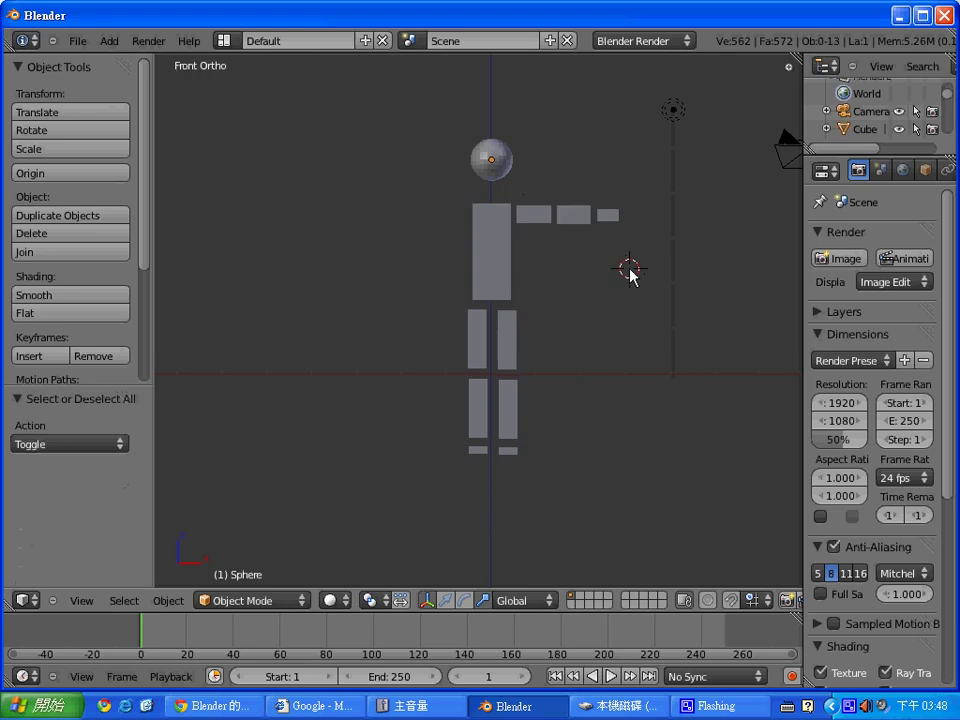
Duplicate the three arm pieces, leaving the copies in place on the originals
left_click_drag(627, 255, 520, 193)
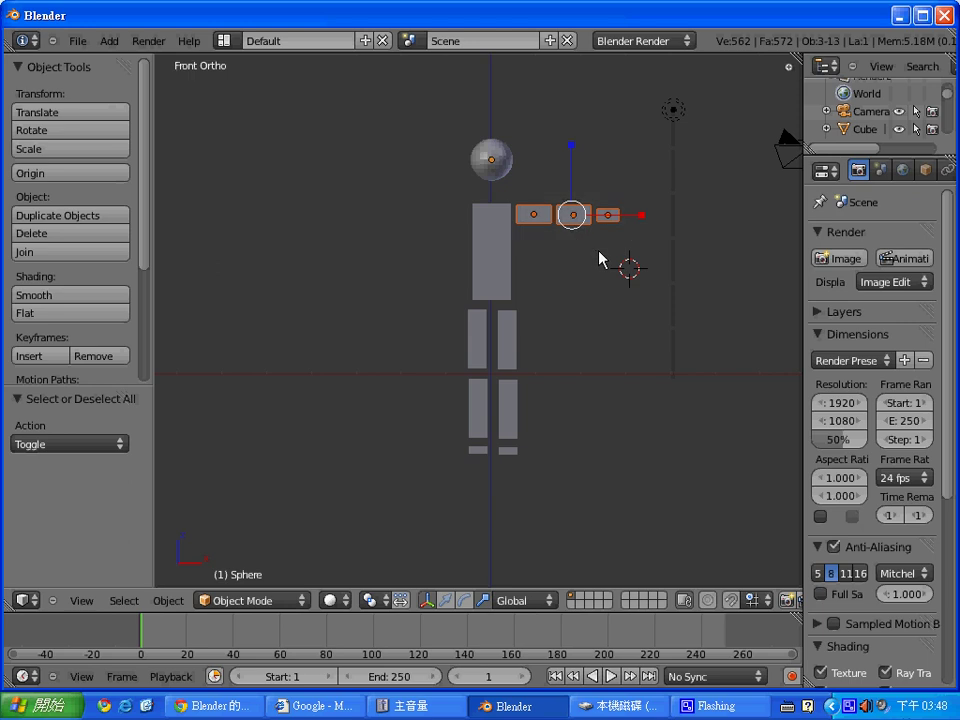
key("shift+d")
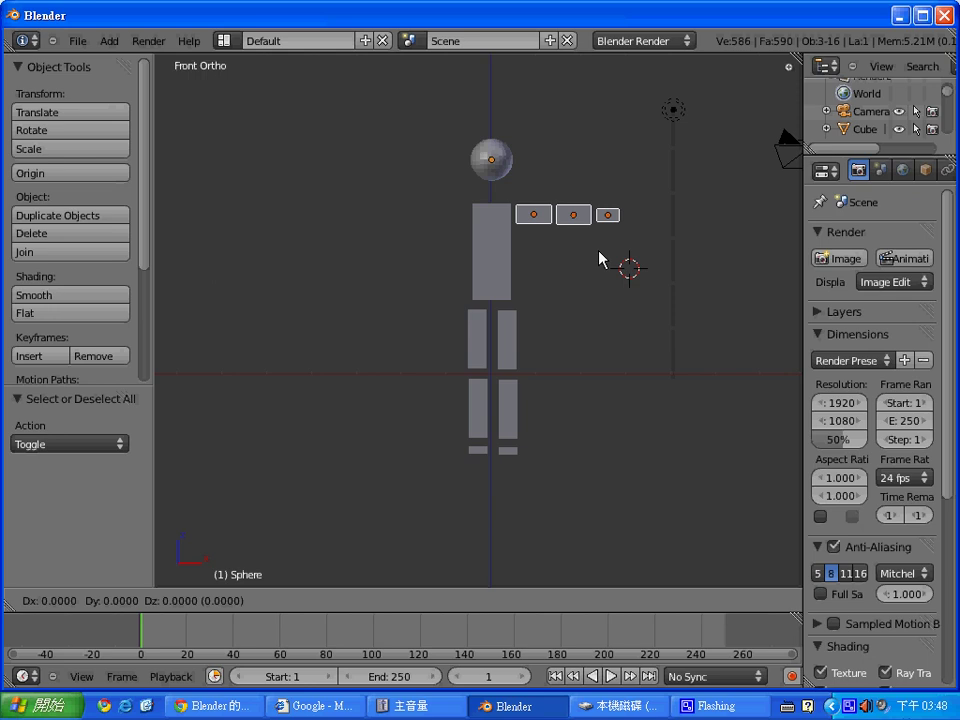
right_click(600, 259)
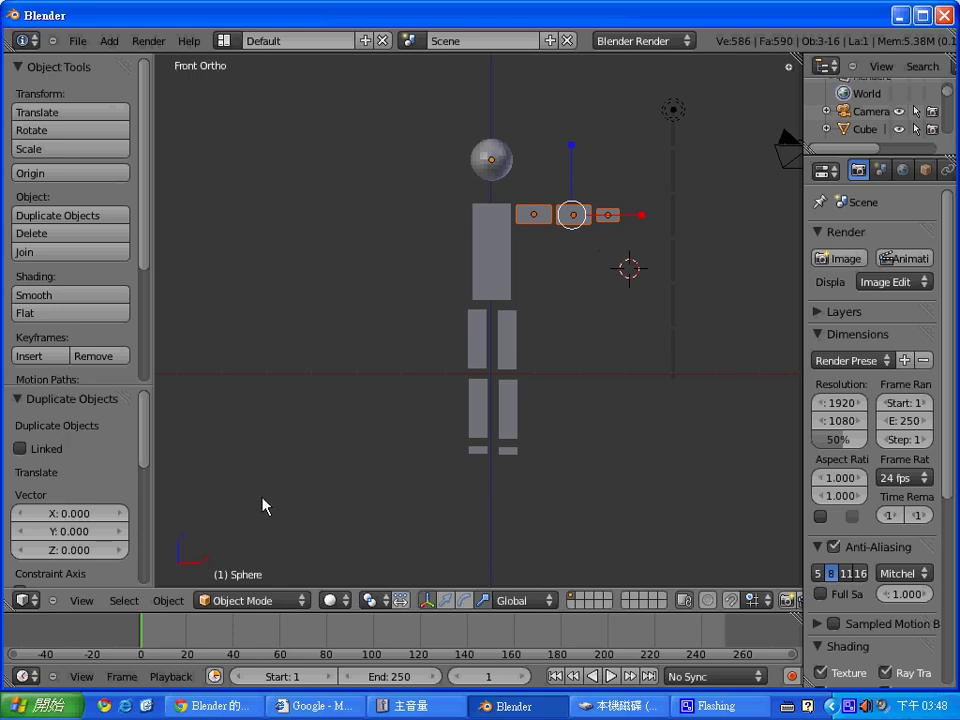
Try mirroring the arm copies along X Global, then undo the mirror
left_click(172, 601)
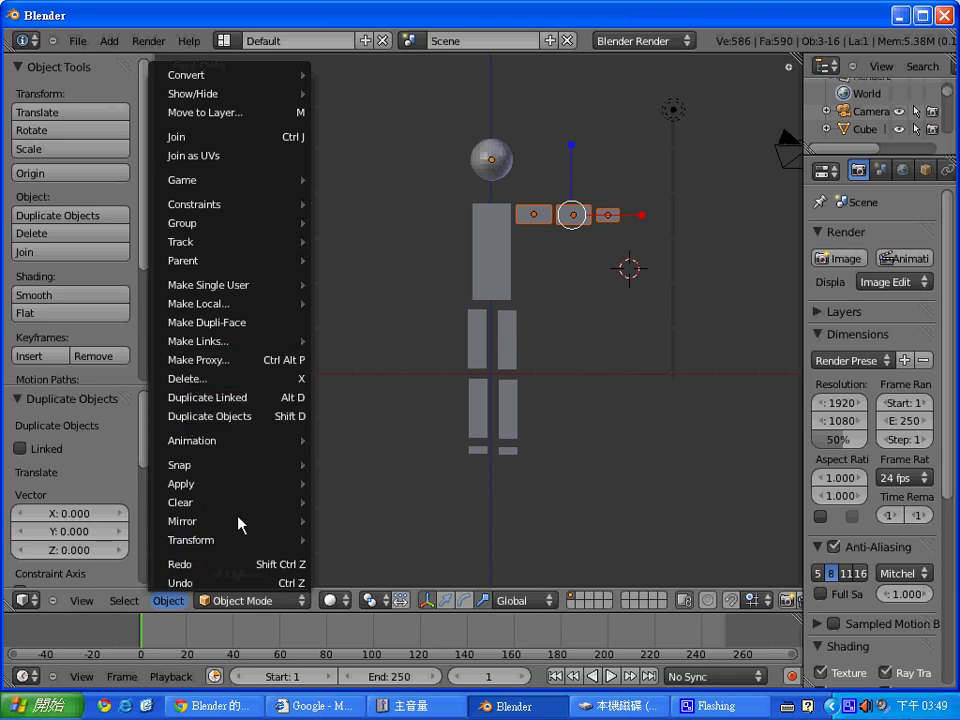
mouse_move(230, 521)
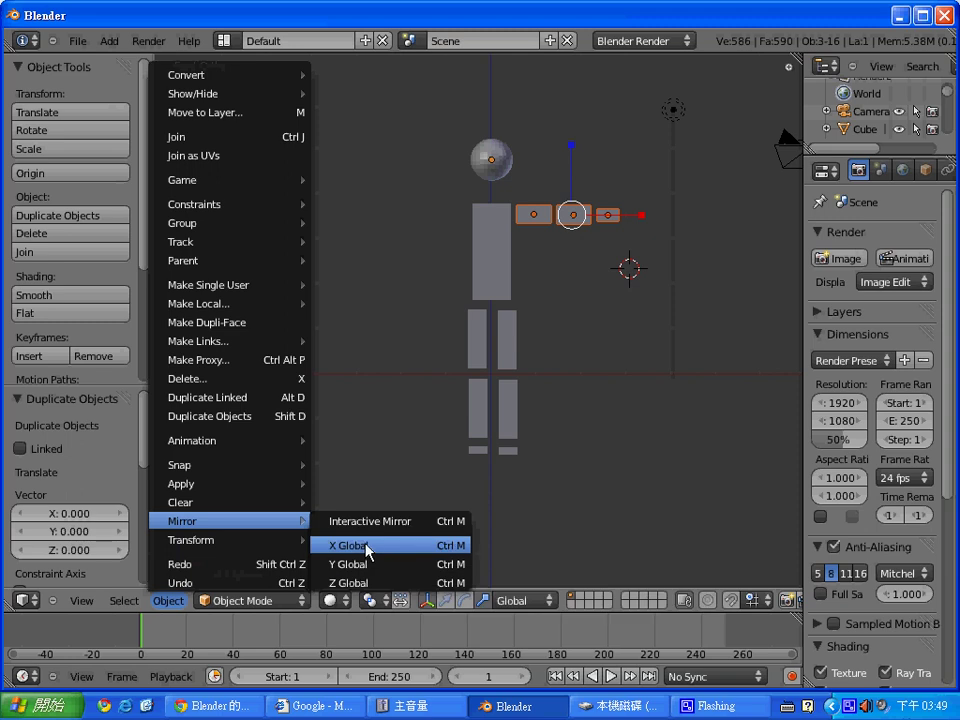
left_click(367, 548)
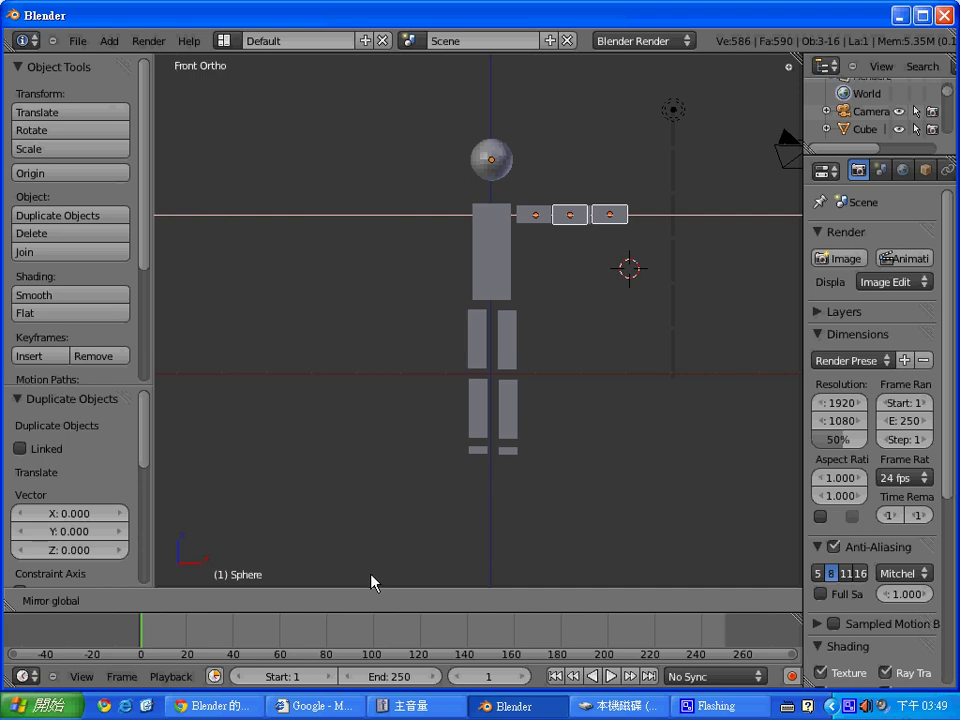
key("x")
key("Return")
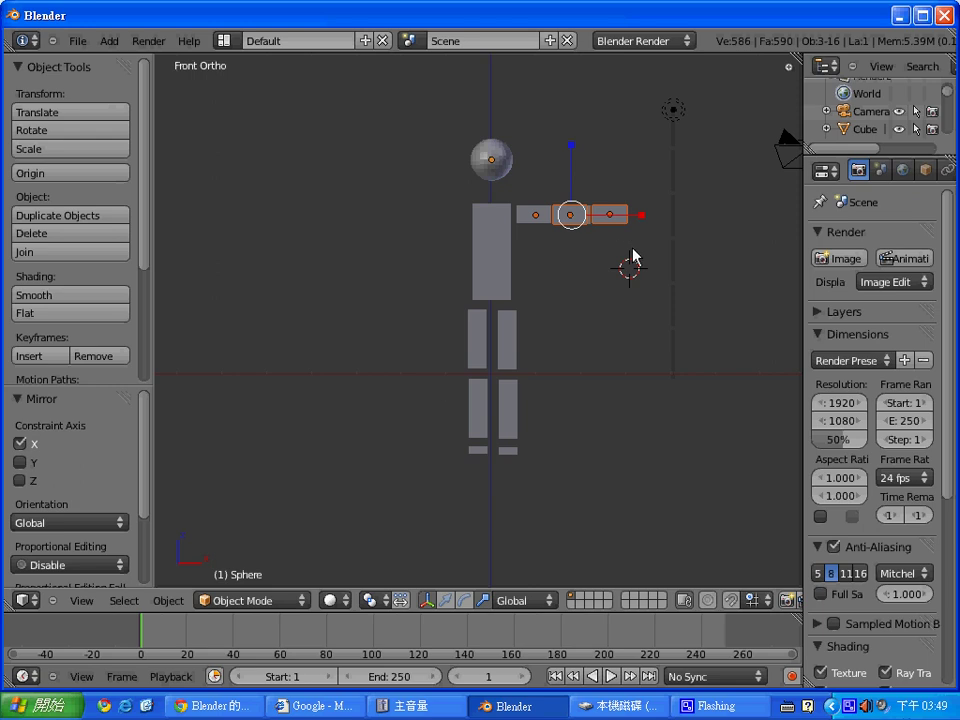
key("ctrl+z")
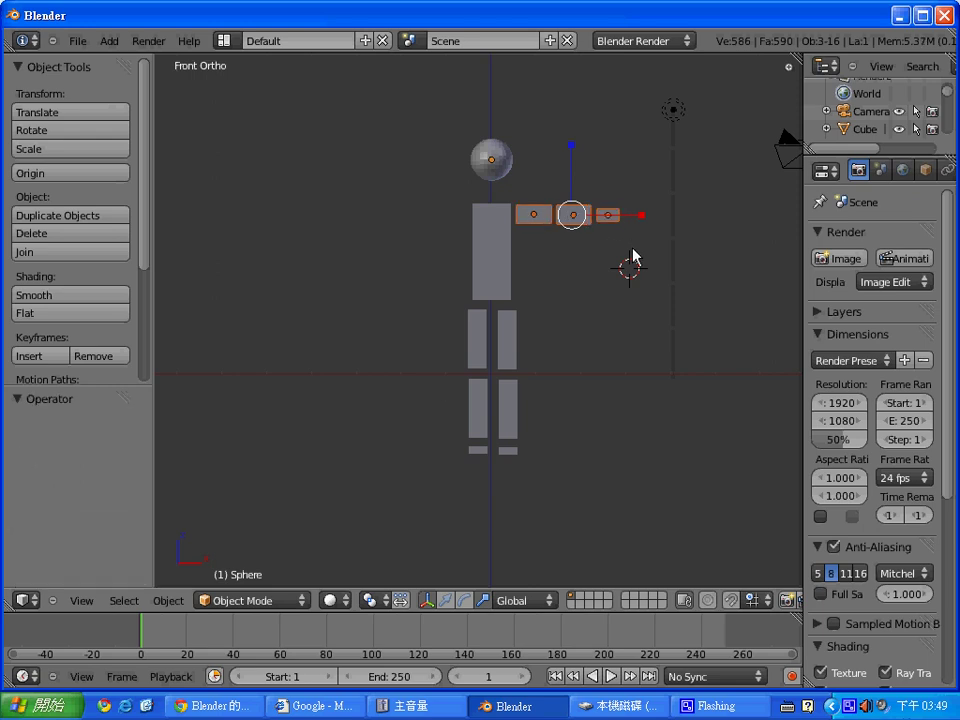
From File > Save As, create a new folder named WoodmanWalks under BlenderModel
left_click(77, 41)
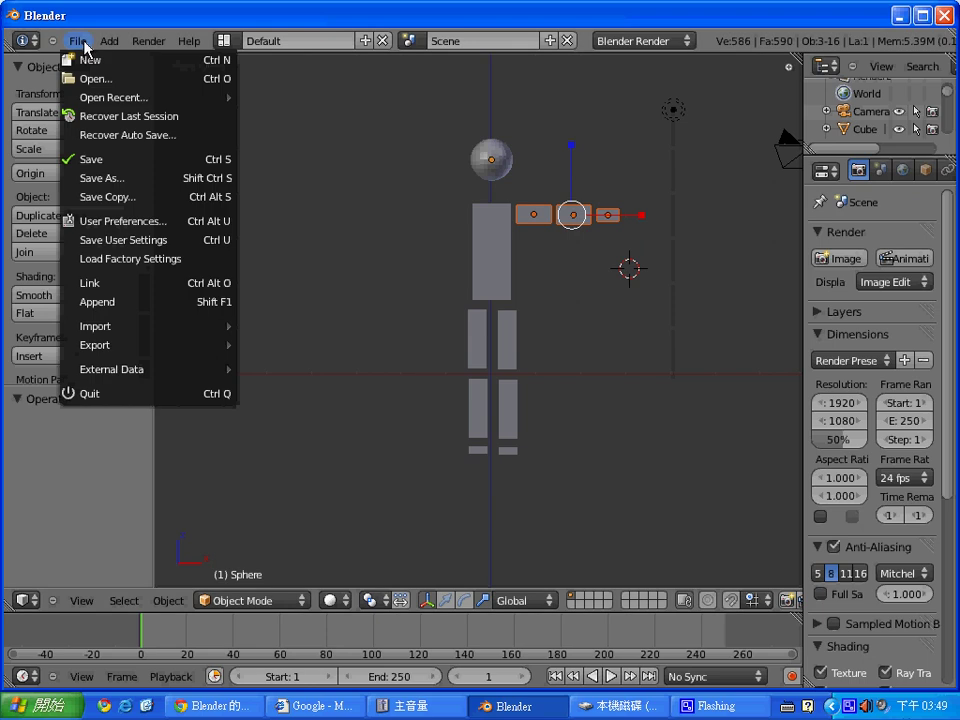
left_click(118, 167)
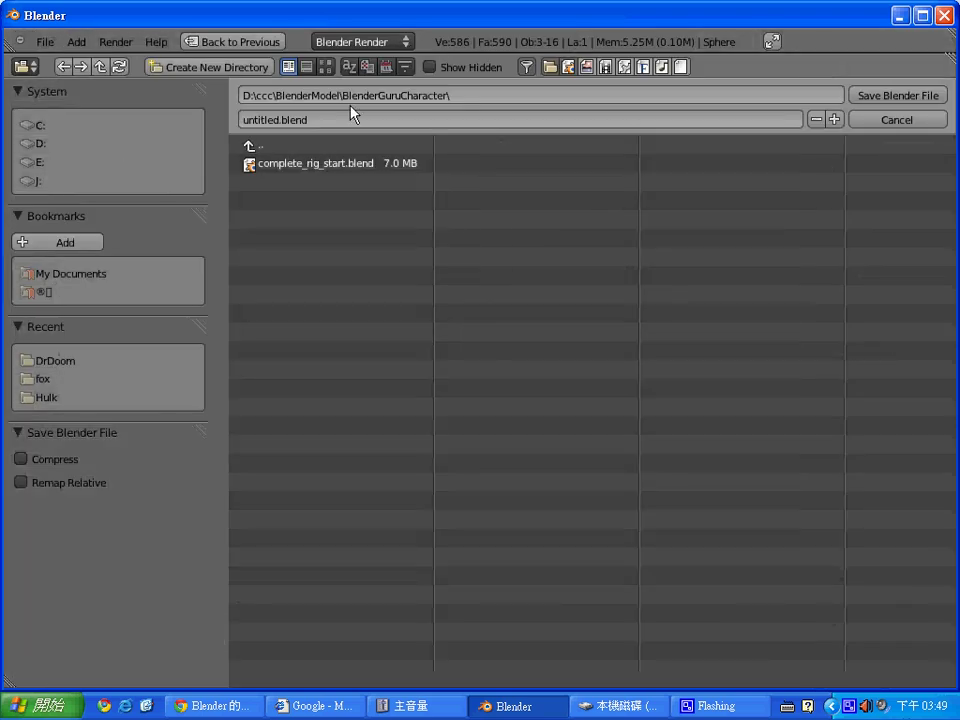
left_click(476, 95)
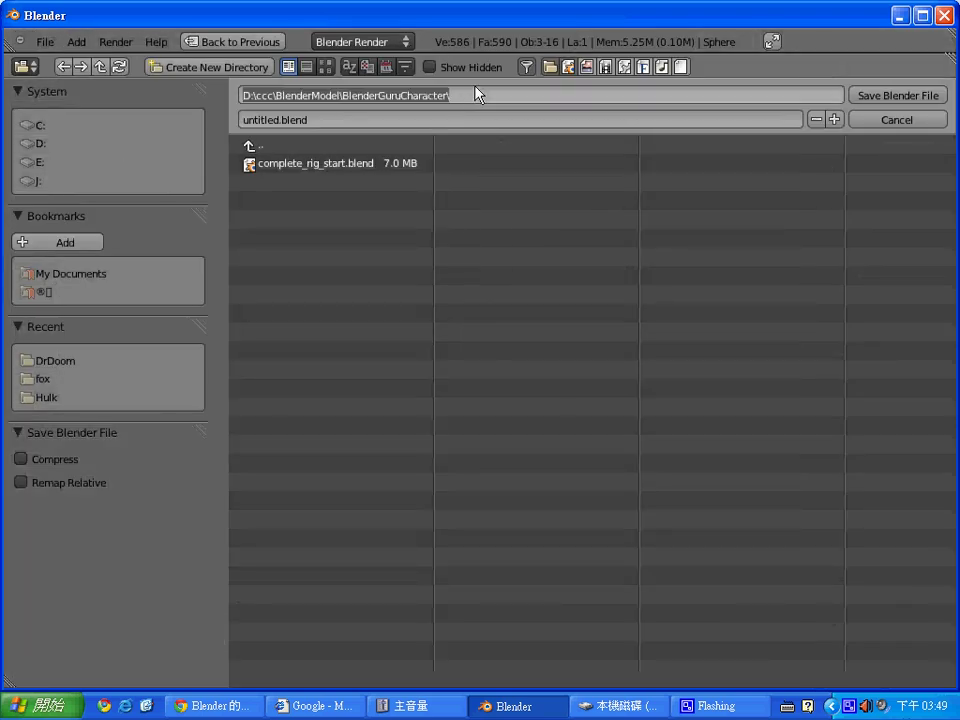
left_click(266, 150)
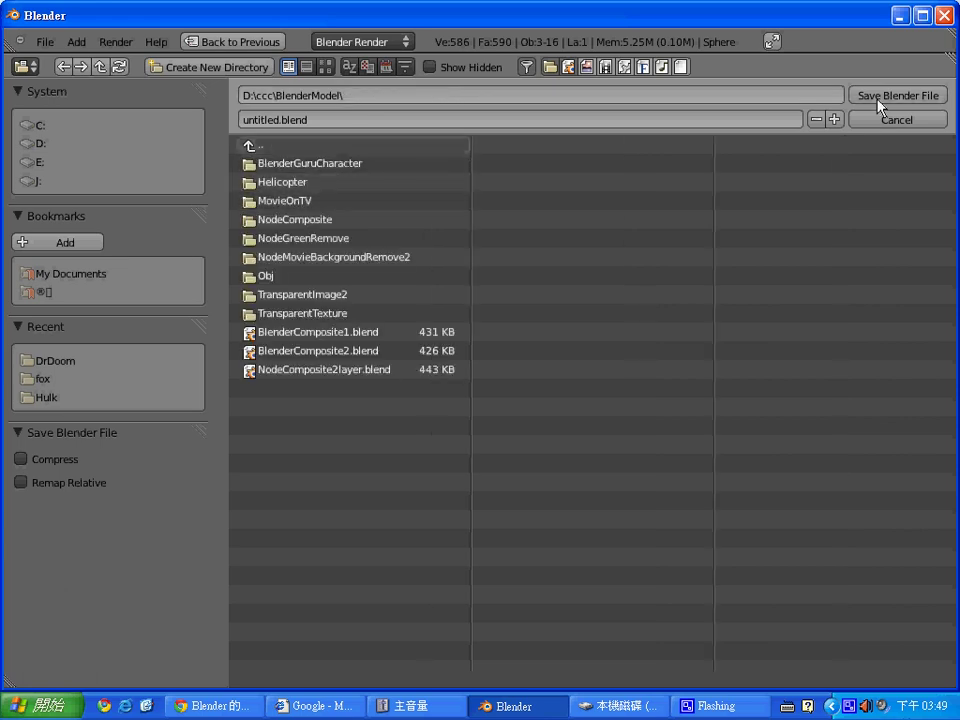
left_click(180, 68)
left_click(170, 77)
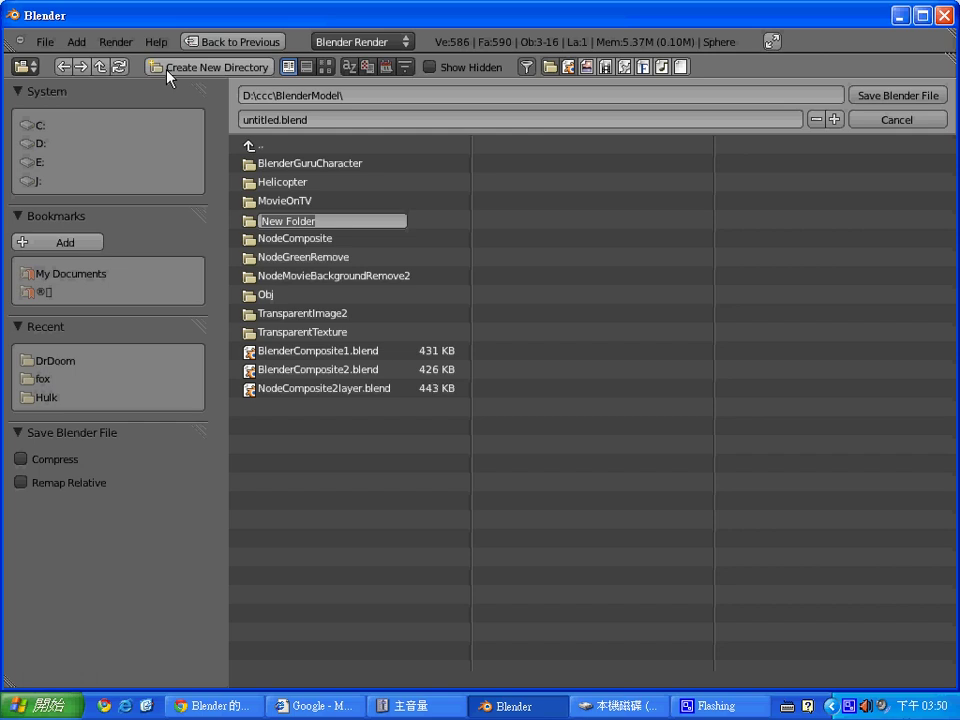
key("BackSpace")
type("Woodma")
type("nWal")
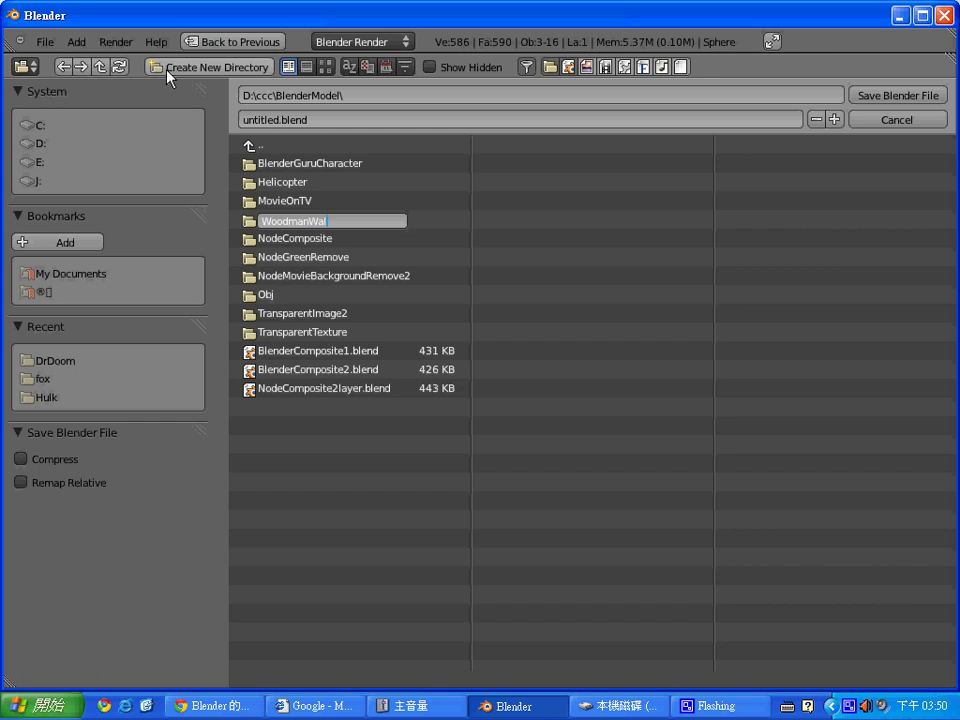
type("ks")
key("Return")
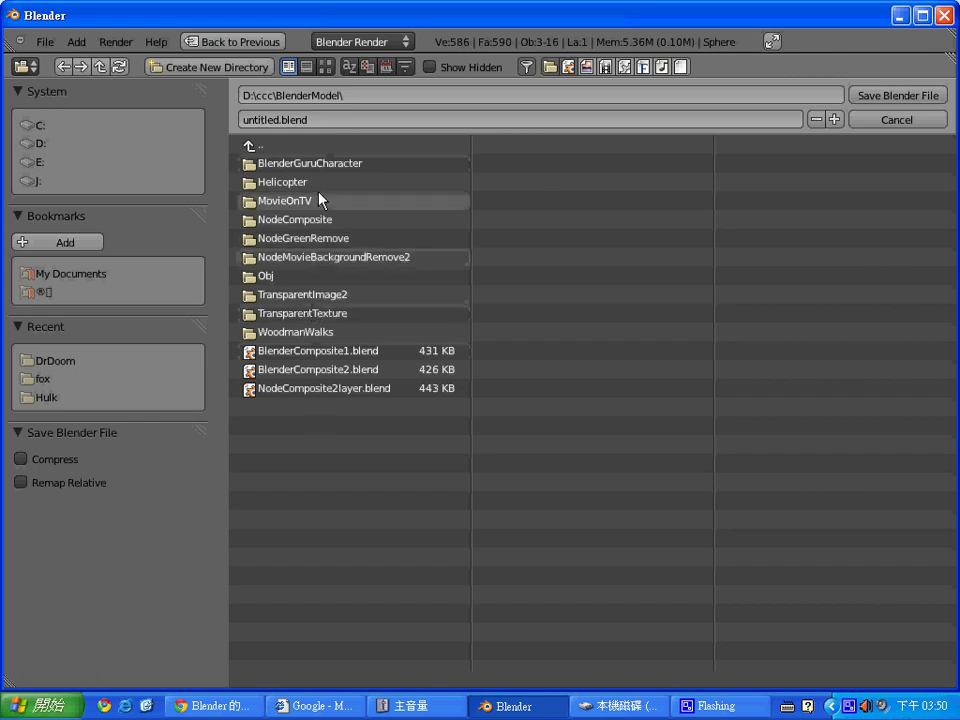
Save the scene as WoodManWolks.blend inside the WoodmanWalks folder
left_click(328, 343)
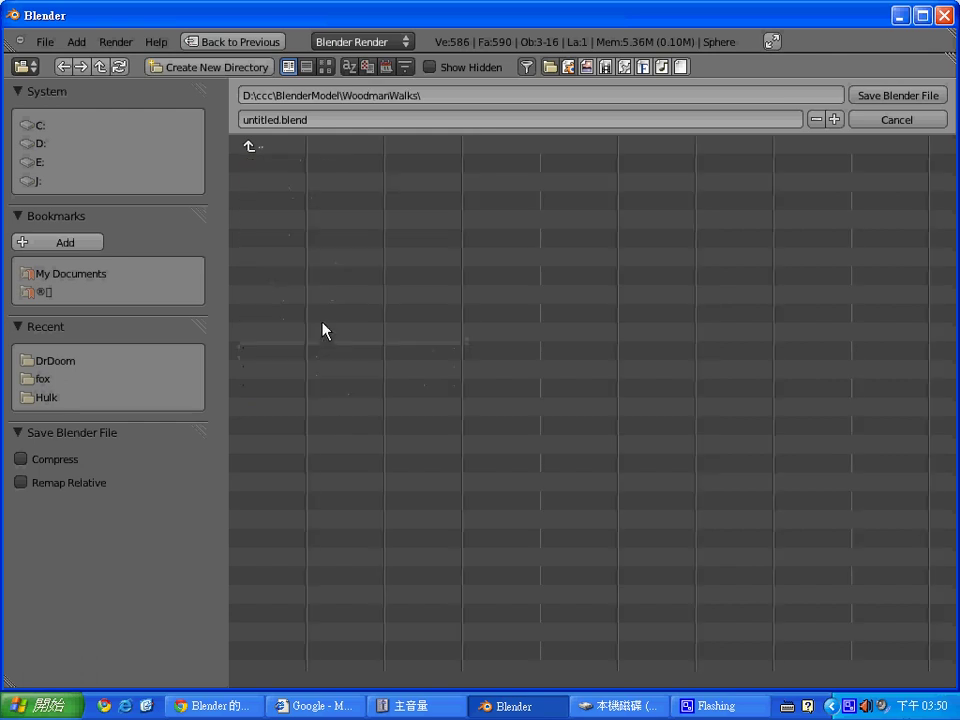
left_click(312, 119)
key("Home")
key("Delete")
key("Delete")
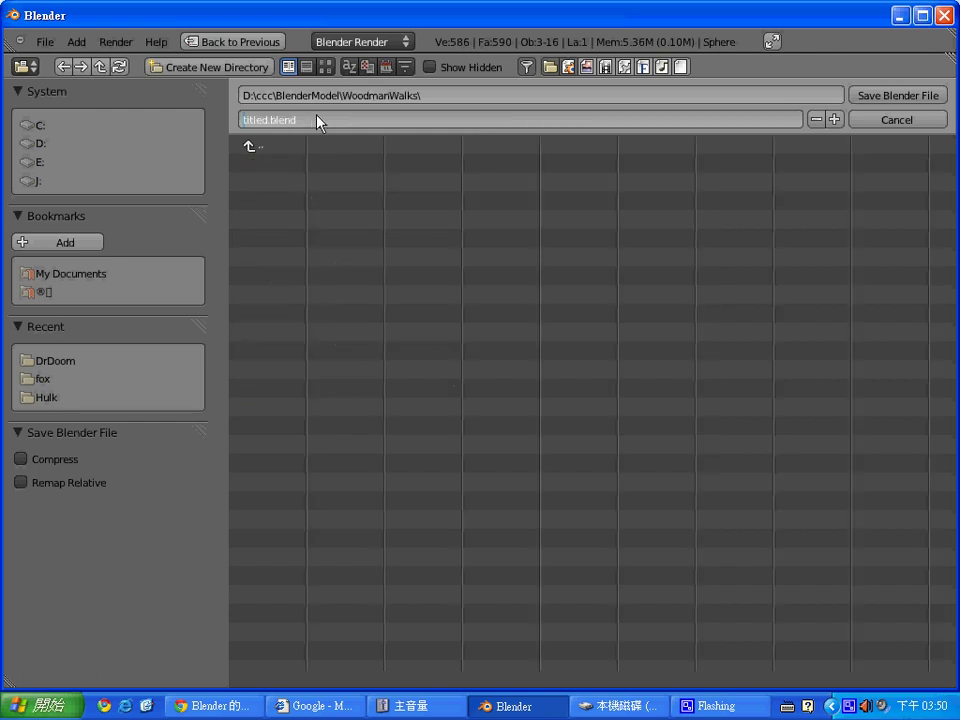
key("Delete")
key("Delete")
key("Delete")
key("Delete")
key("Delete")
key("Delete")
type("W")
type("oodManWolk")
type("s")
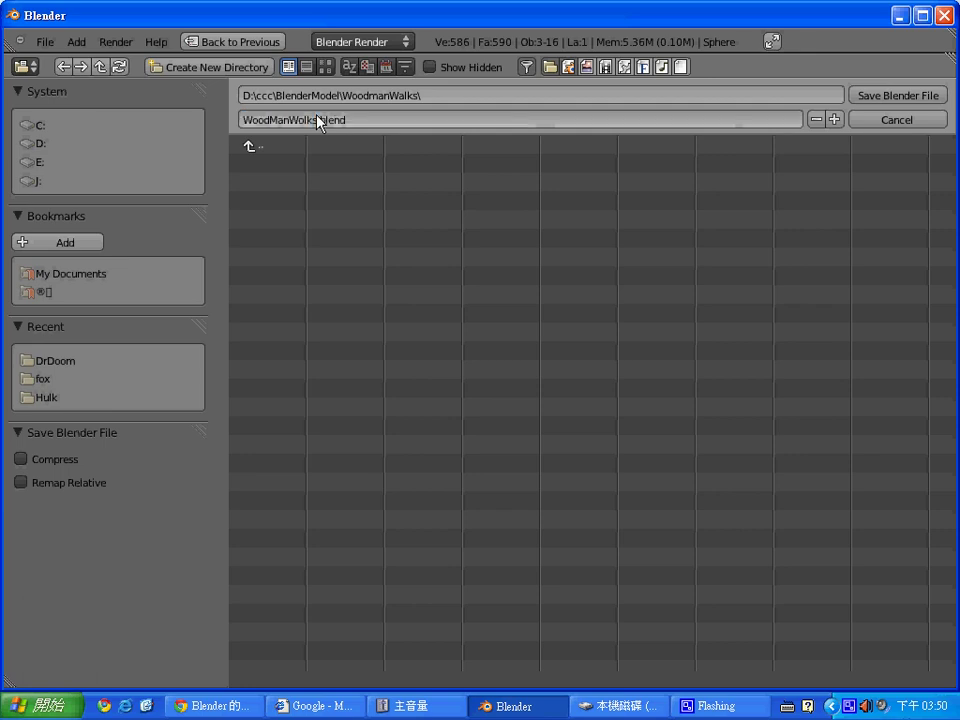
key("Return")
left_click(868, 95)
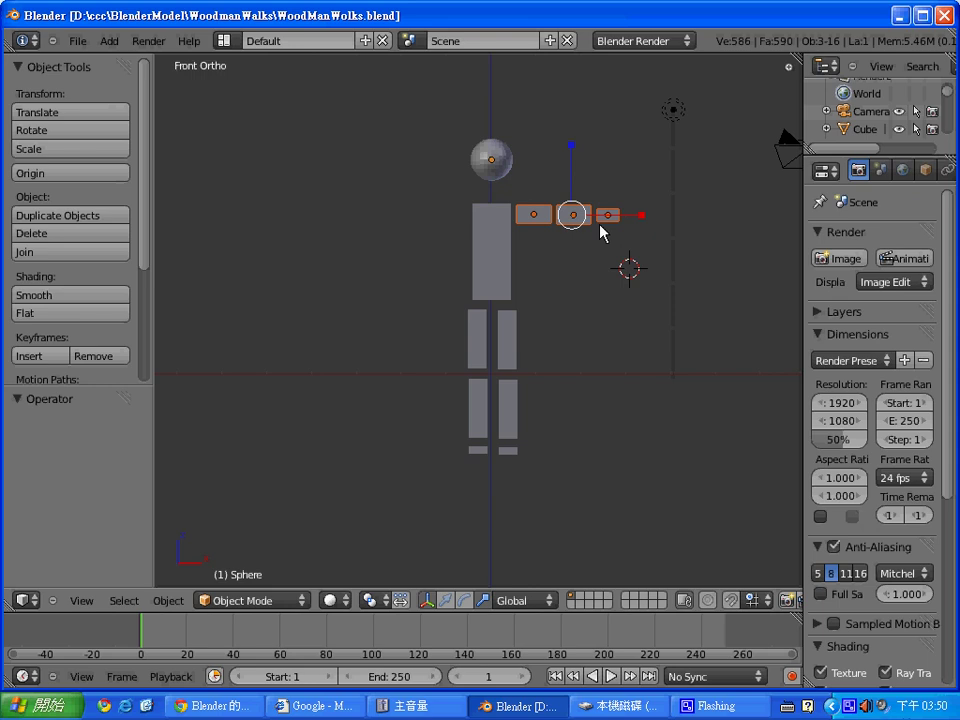
Try mirroring the arm pieces along Z (cancelled), then mirror them along Y
key("ctrl+m")
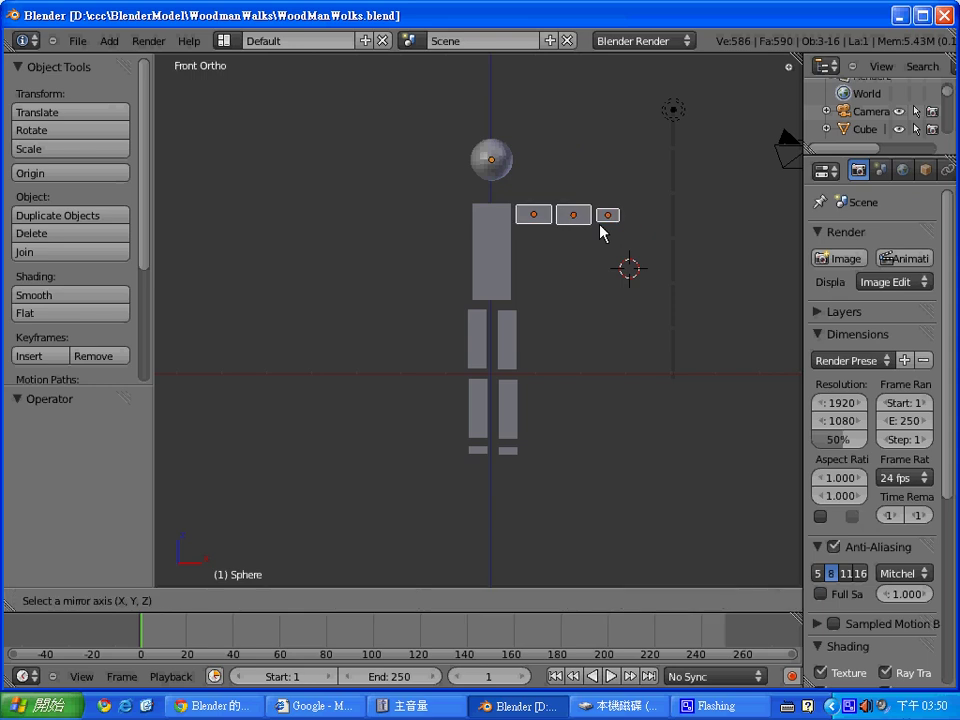
key("z")
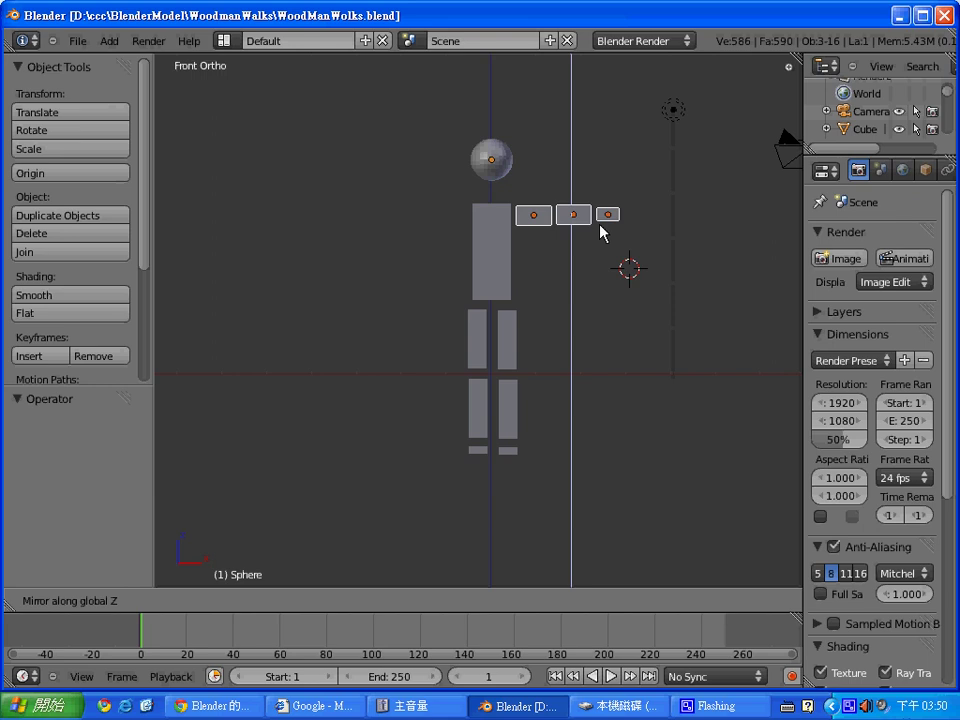
key("Return")
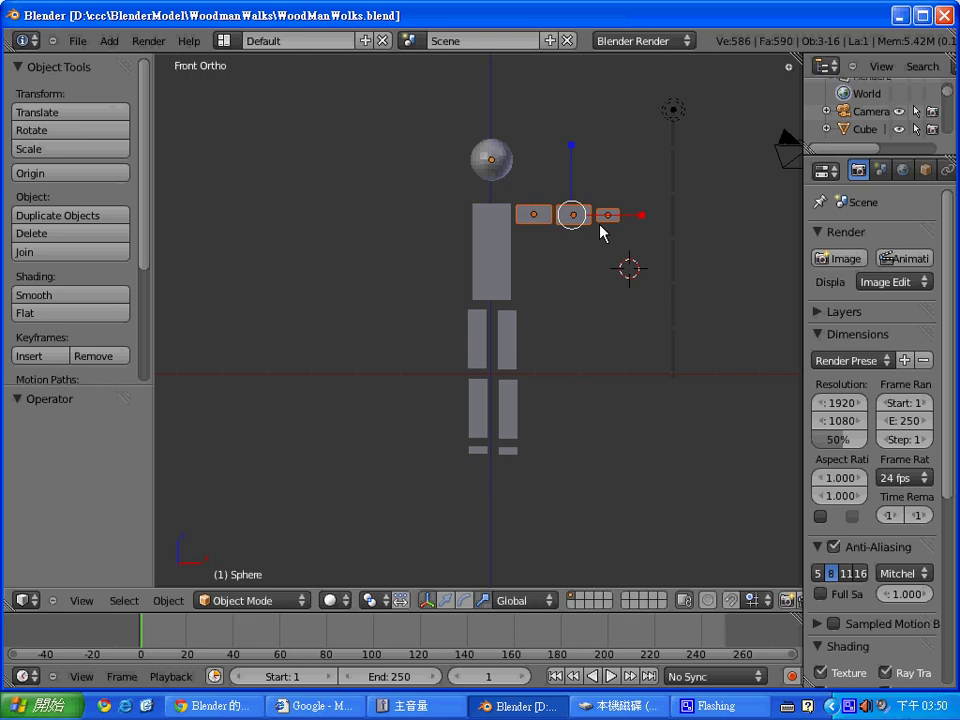
key("ctrl+m")
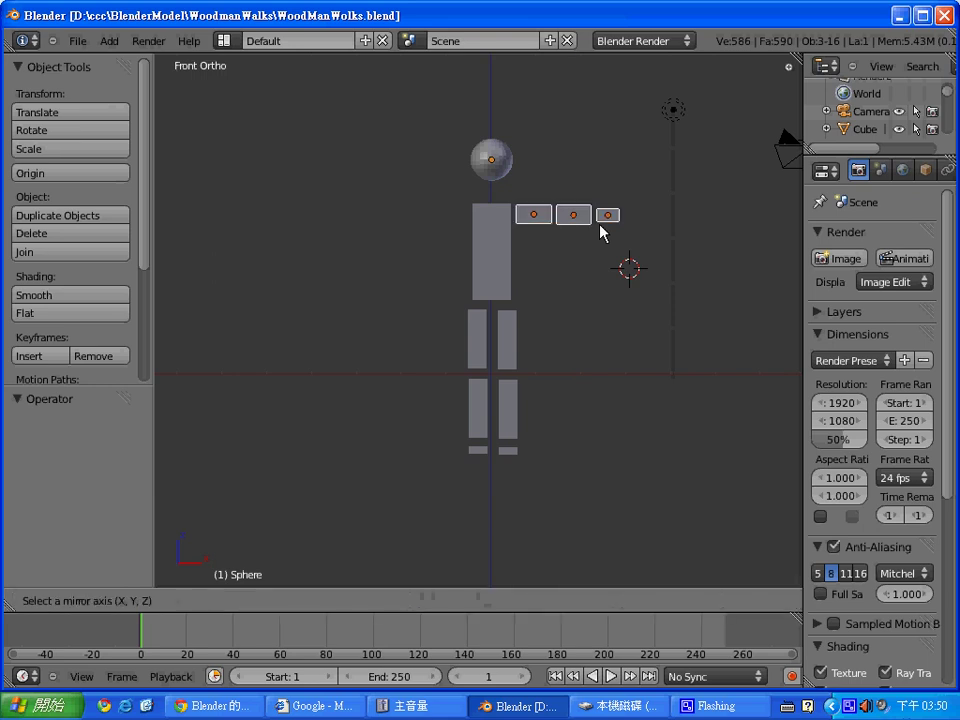
key("y")
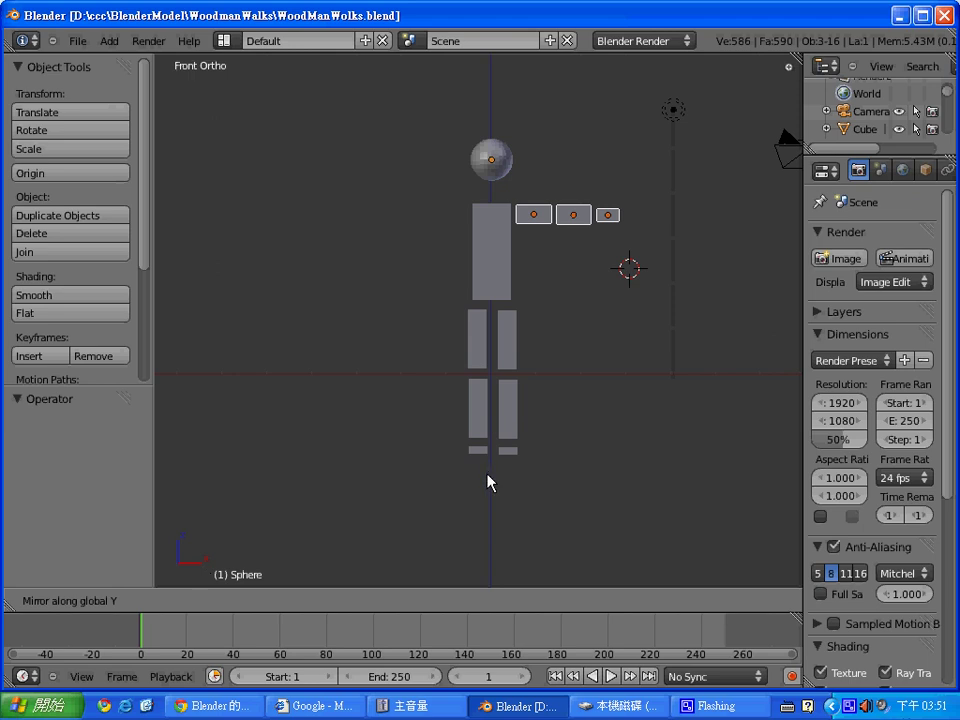
left_click(606, 215)
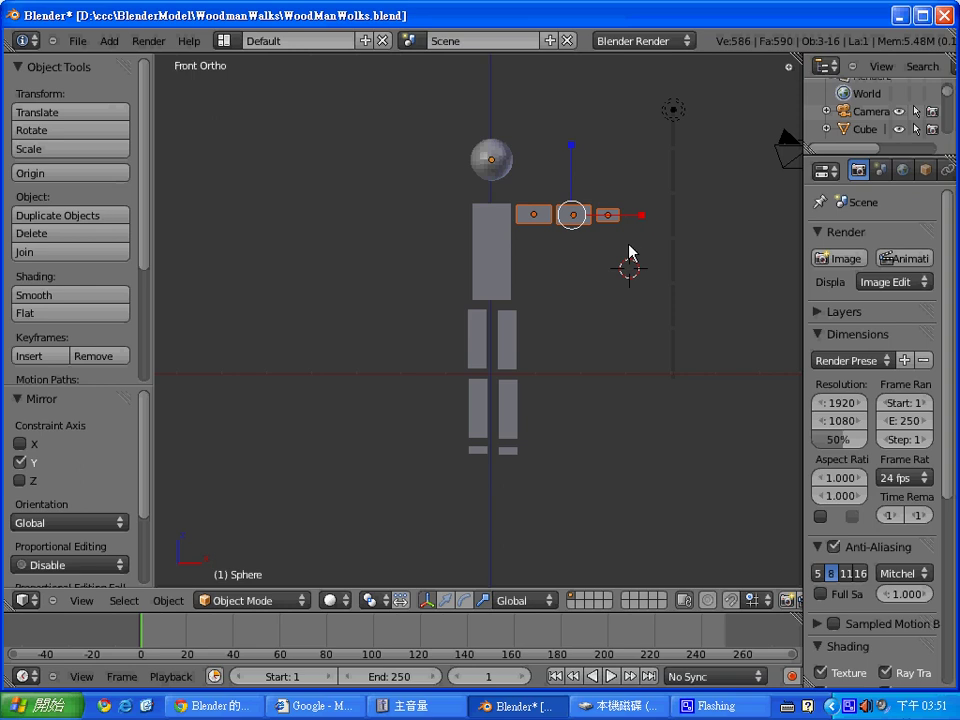
Mirror the arm pieces along Z, orbit to check, and return to front view
key("ctrl+m")
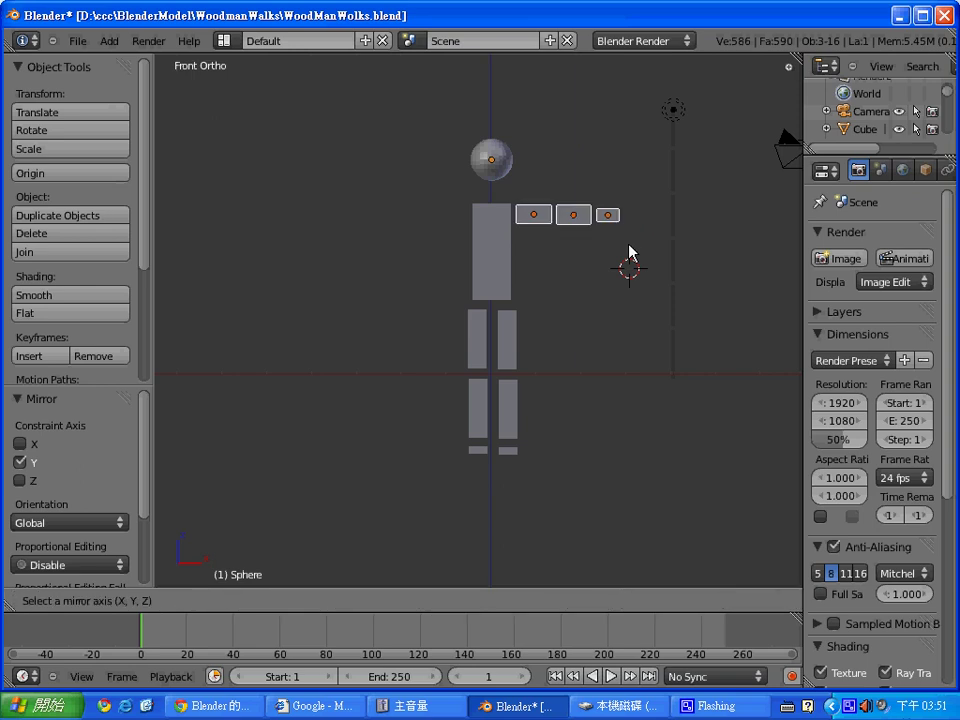
key("z")
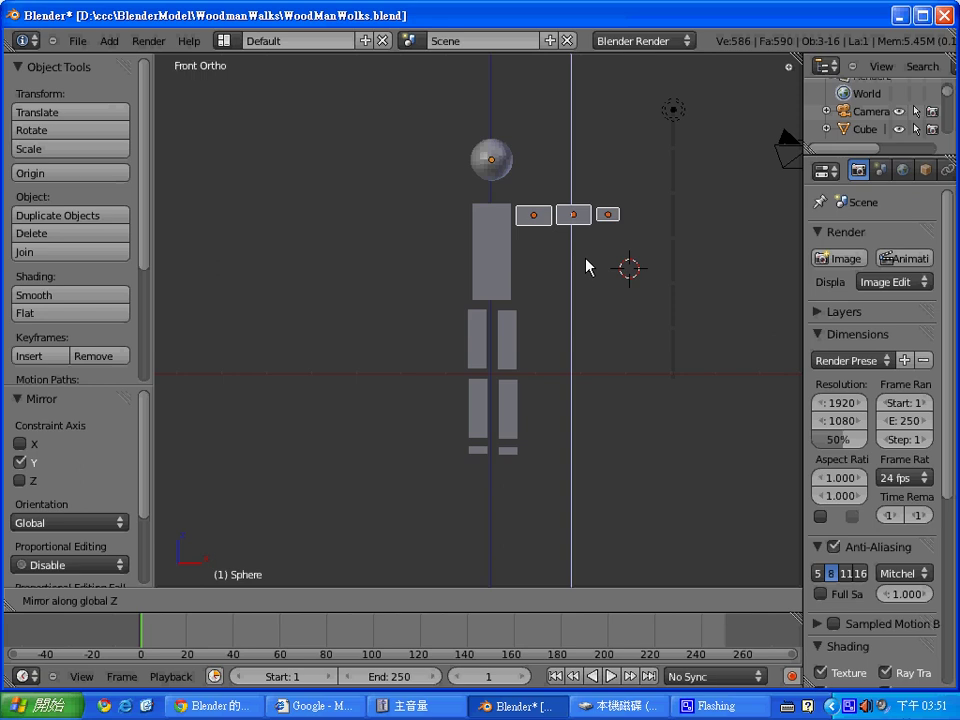
key("Return")
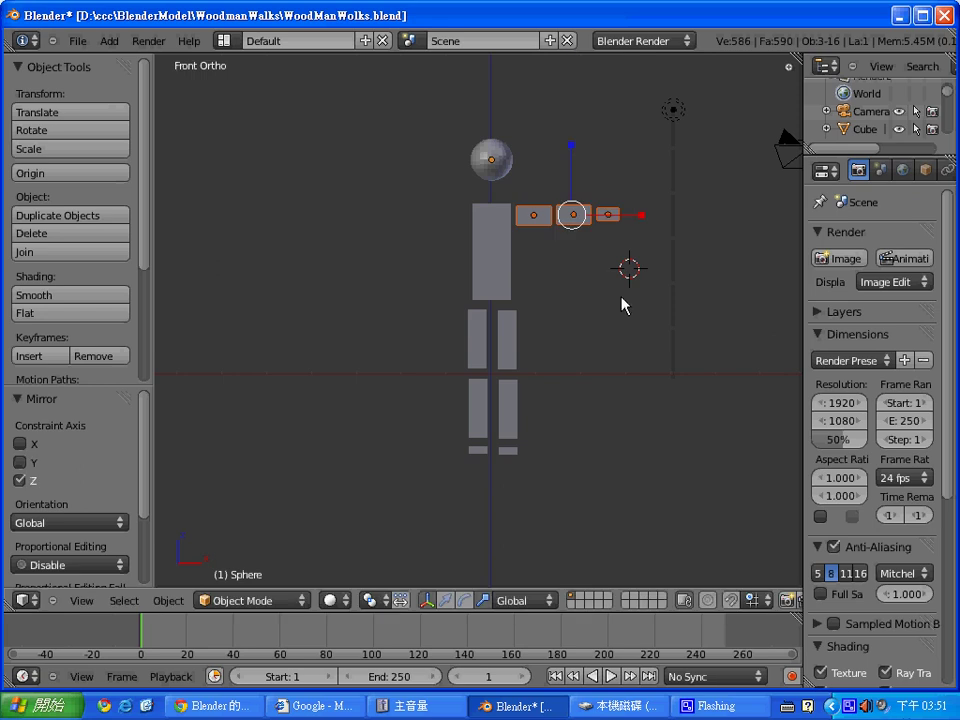
mouse_move(626, 304)
middle_mouse_down()
mouse_move(543, 336)
mouse_move(620, 325)
middle_mouse_up()
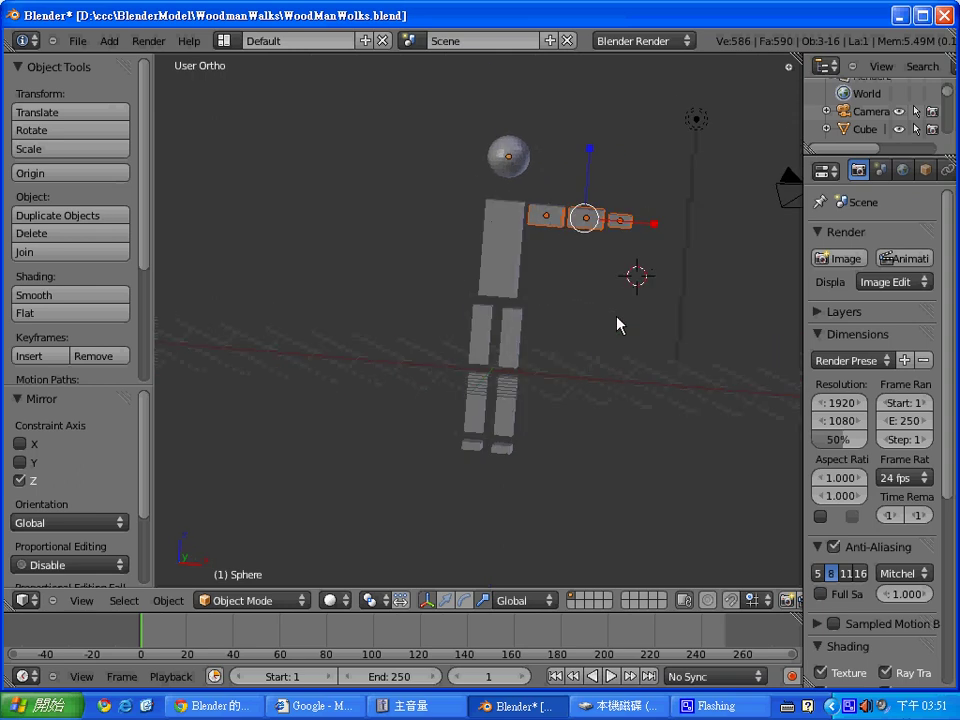
key("KP_1")
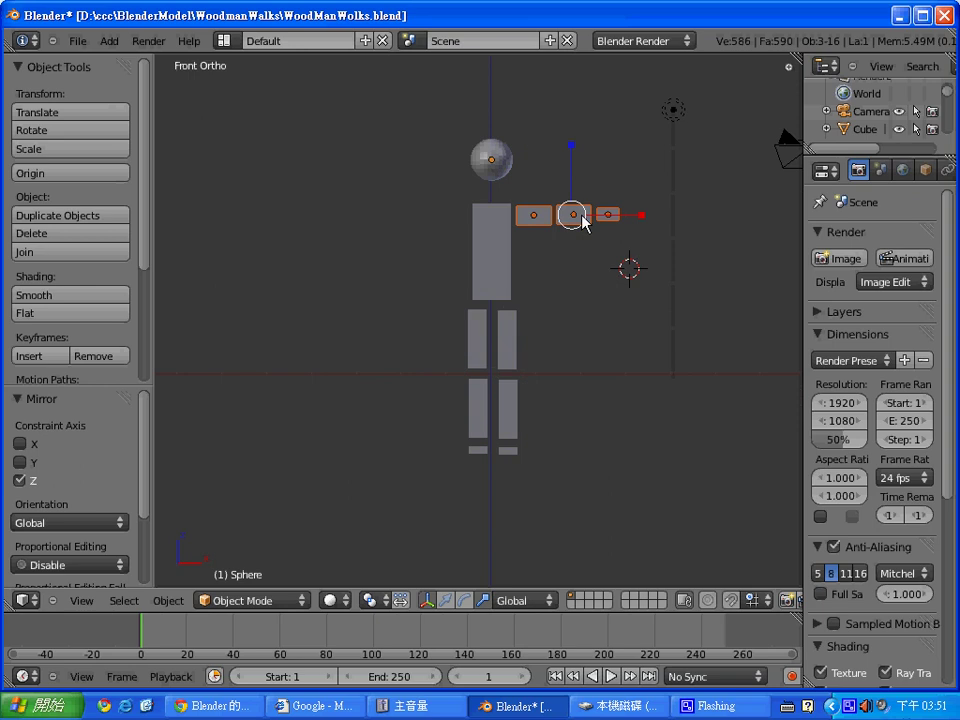
right_click(583, 222)
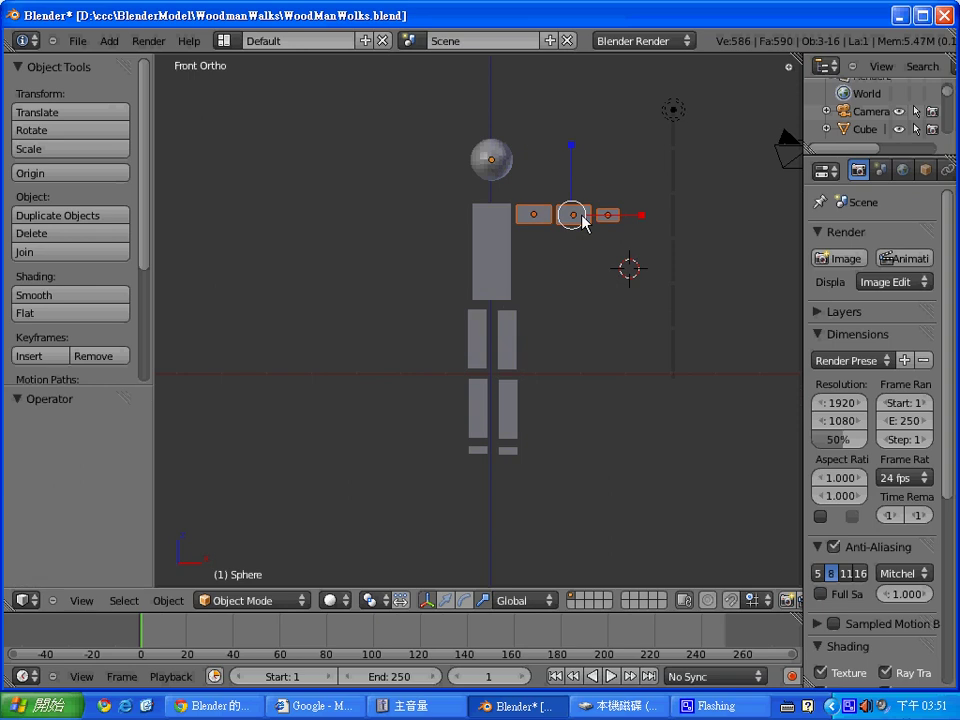
Undo the arm copies and box-select the three right-arm pieces
key("ctrl+z")
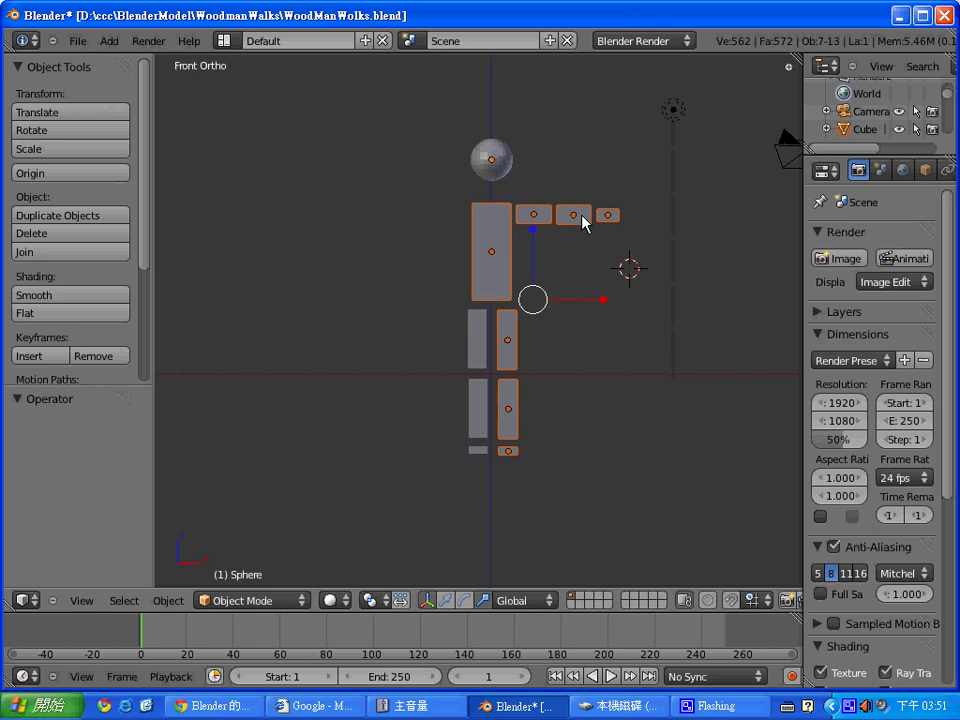
left_click(629, 243)
key("b")
key("Escape")
left_click(585, 158)
key("a")
left_click(627, 242)
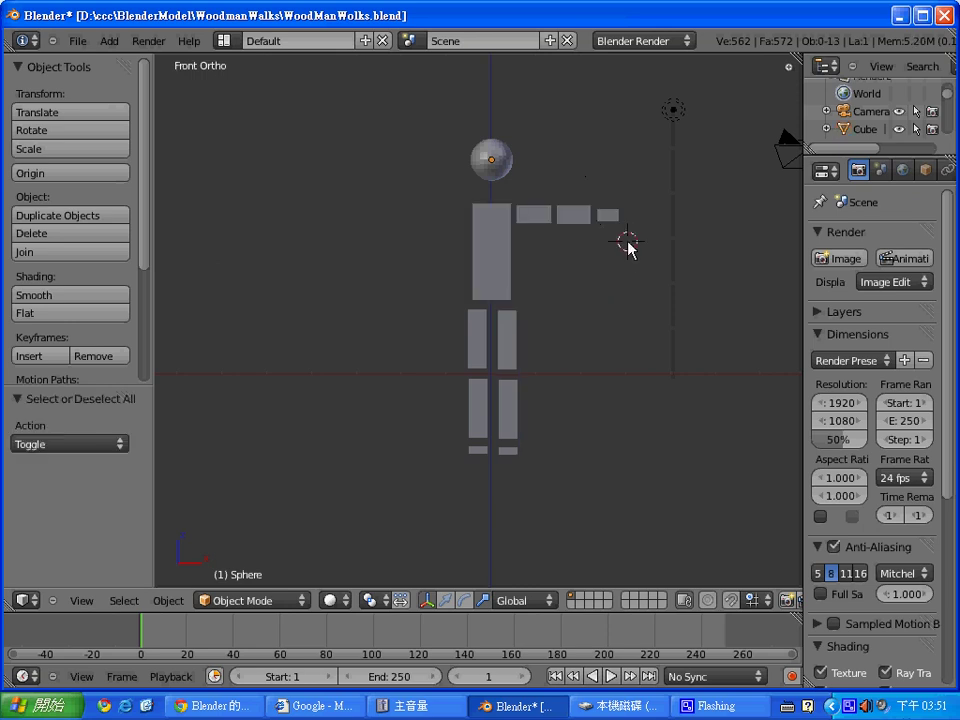
key("b")
left_click_drag(627, 247, 514, 179)
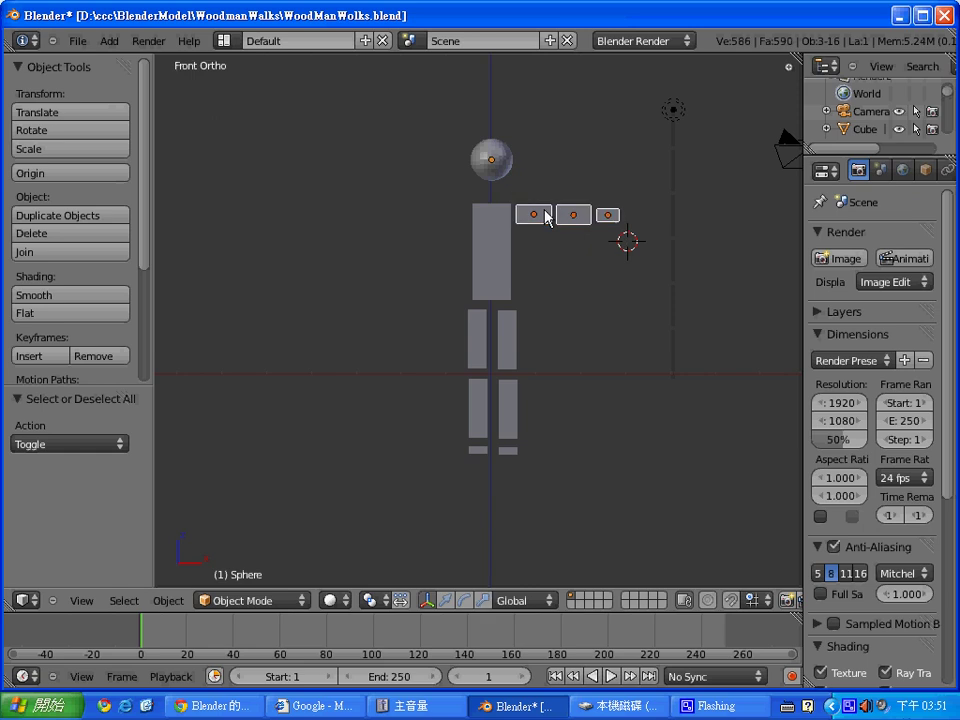
Duplicate the arm, place the copy left of the torso and rotate it 180°
key("shift+d")
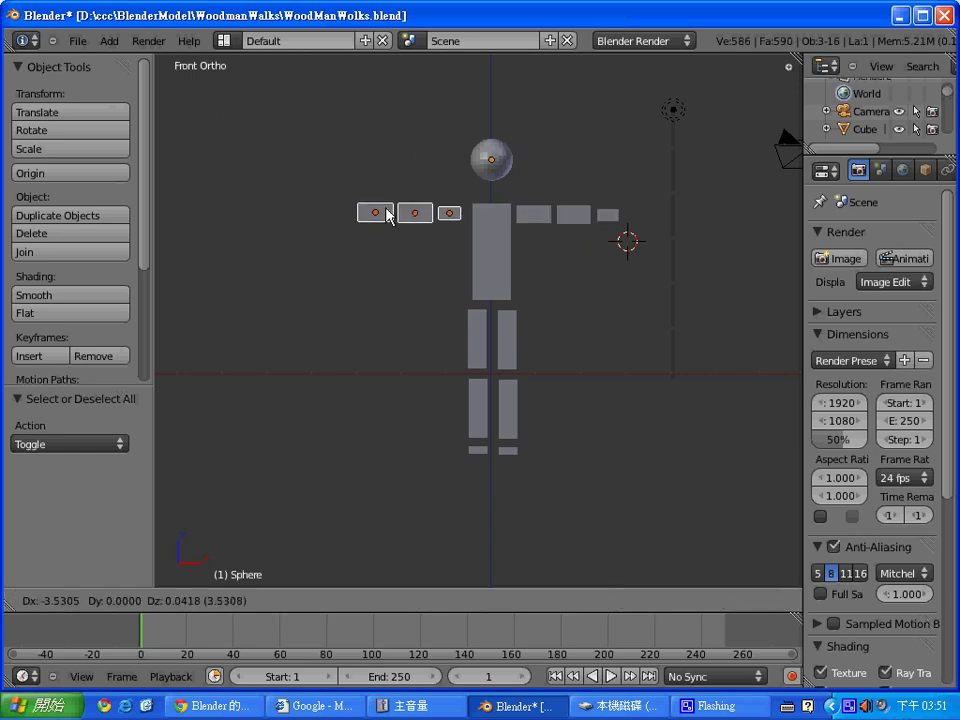
left_click(388, 216)
key("r")
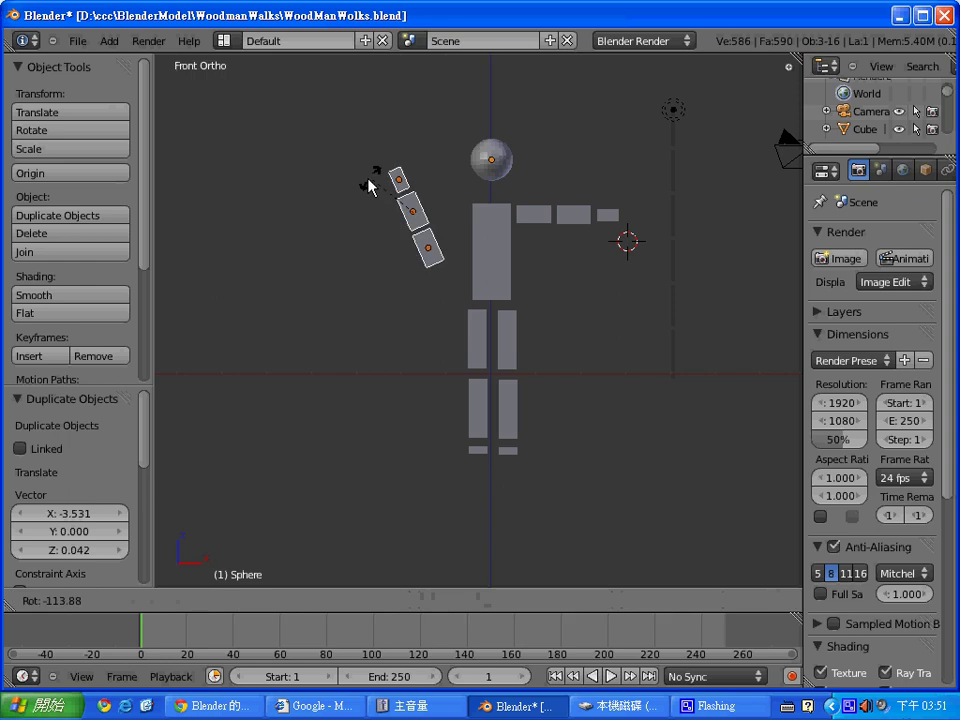
left_click(452, 198)
key("ctrl+z")
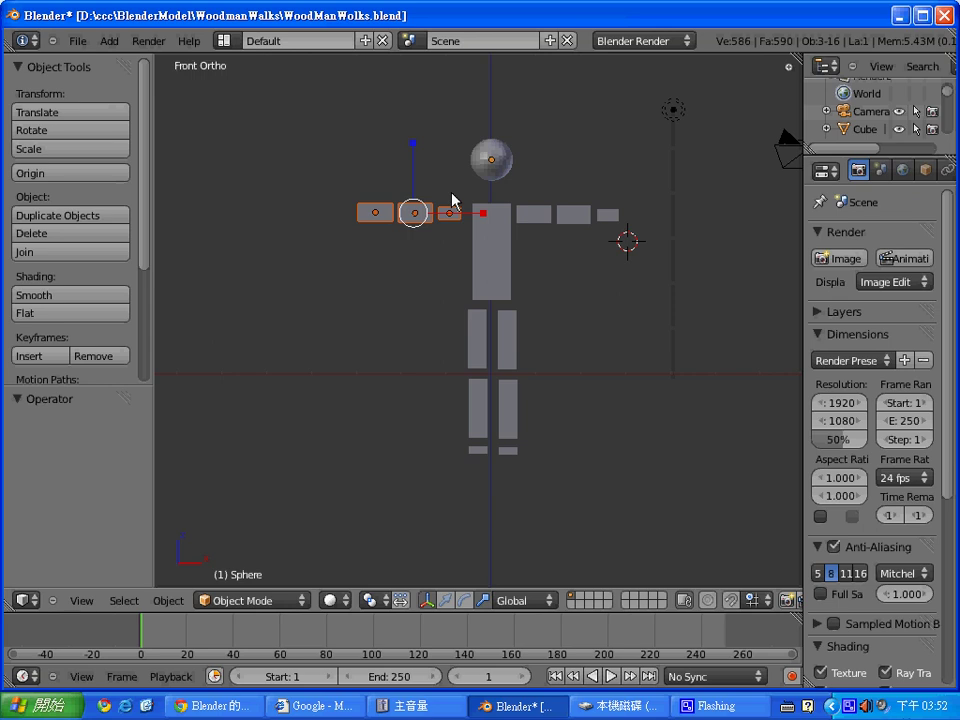
key("r")
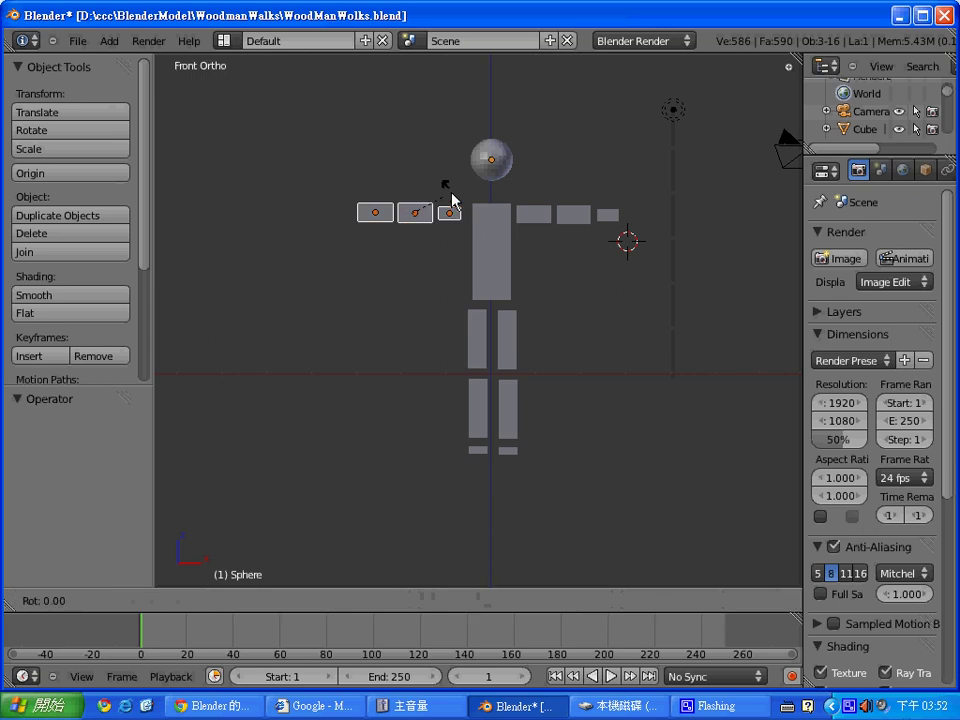
type("180")
key("Return")
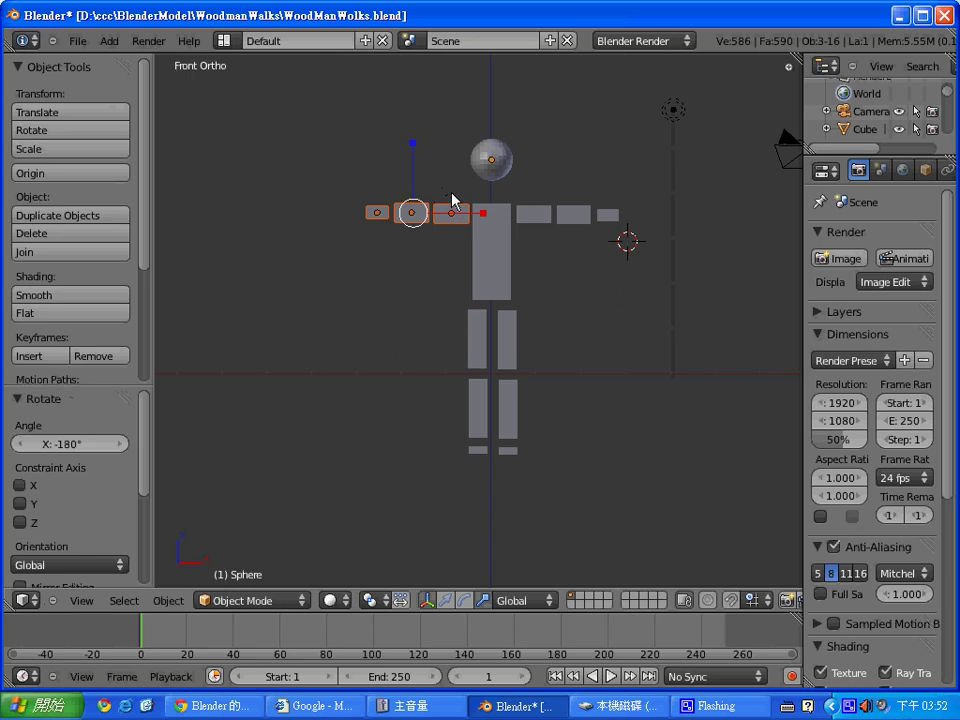
Nudge the copied arm into line with the torso and widen the Properties editor
left_click(716, 297)
key("g")
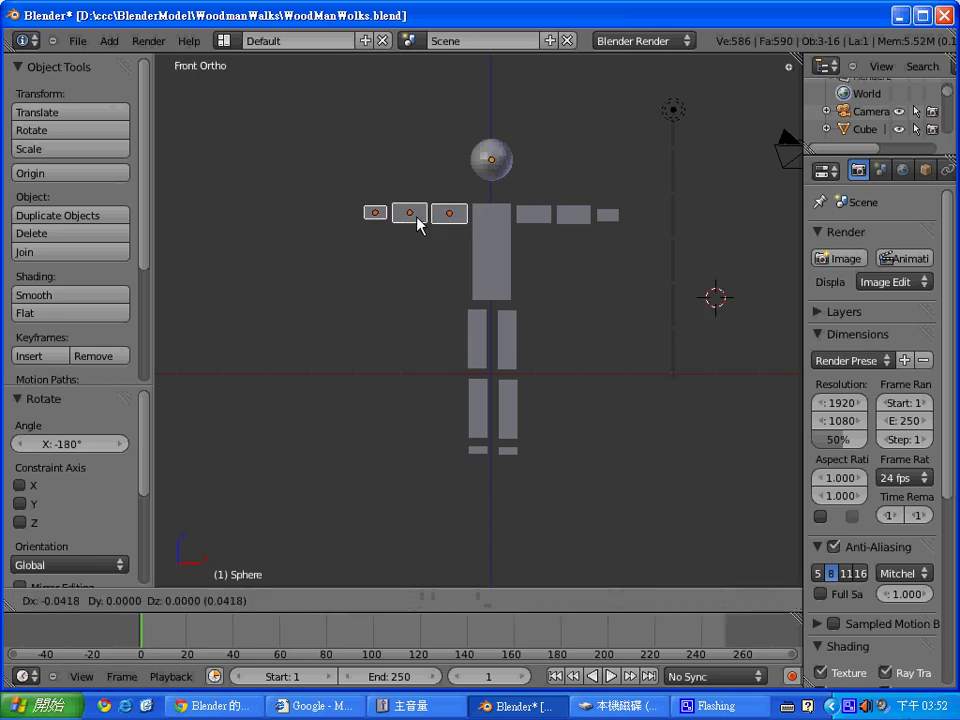
left_click(417, 223)
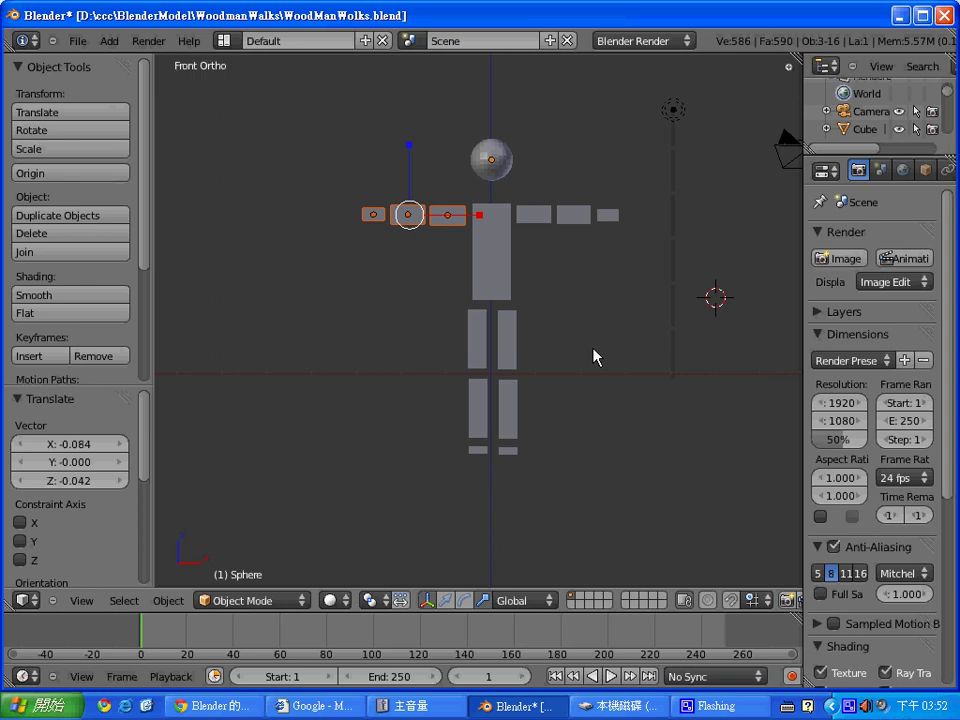
key("a")
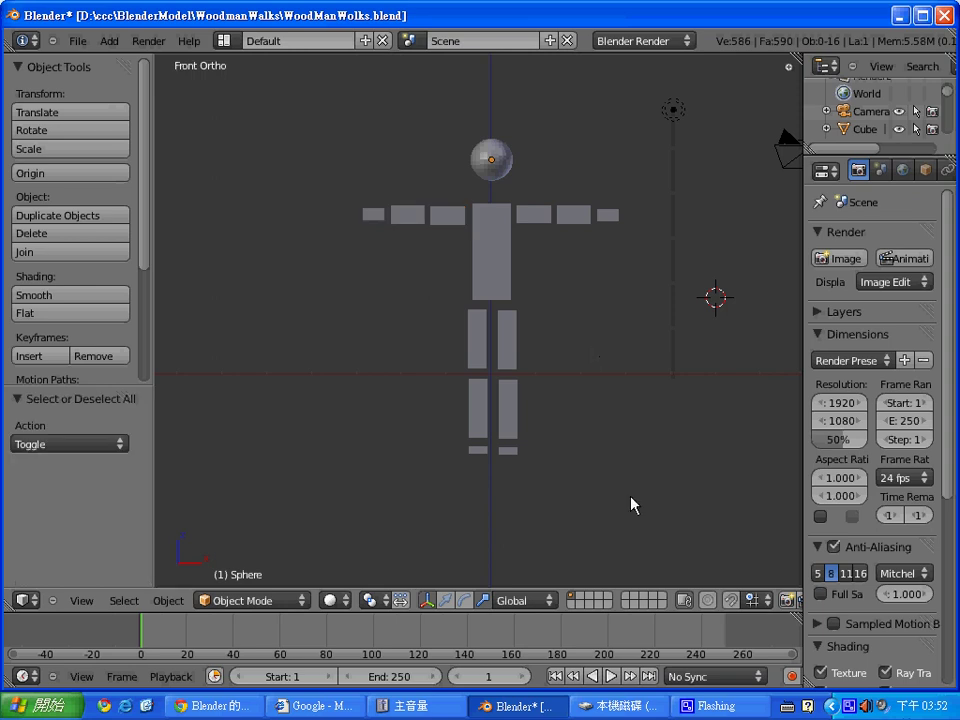
left_click(681, 490)
left_click_drag(806, 295, 666, 300)
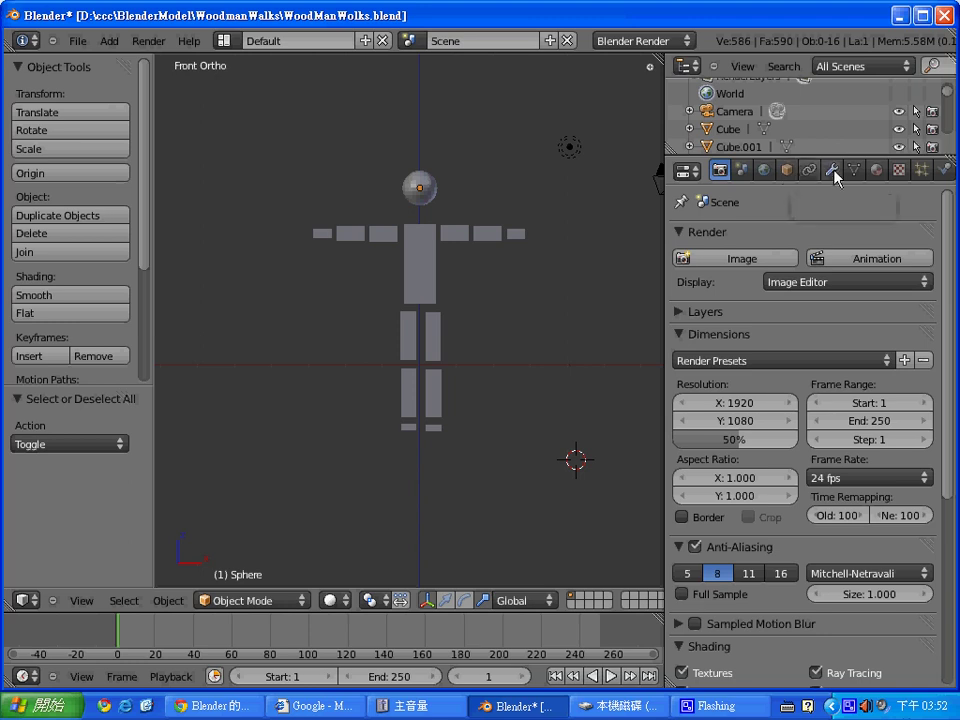
Add a Subdivision Surface modifier to the torso block with viewport level 2
left_click(833, 172)
left_click(792, 262)
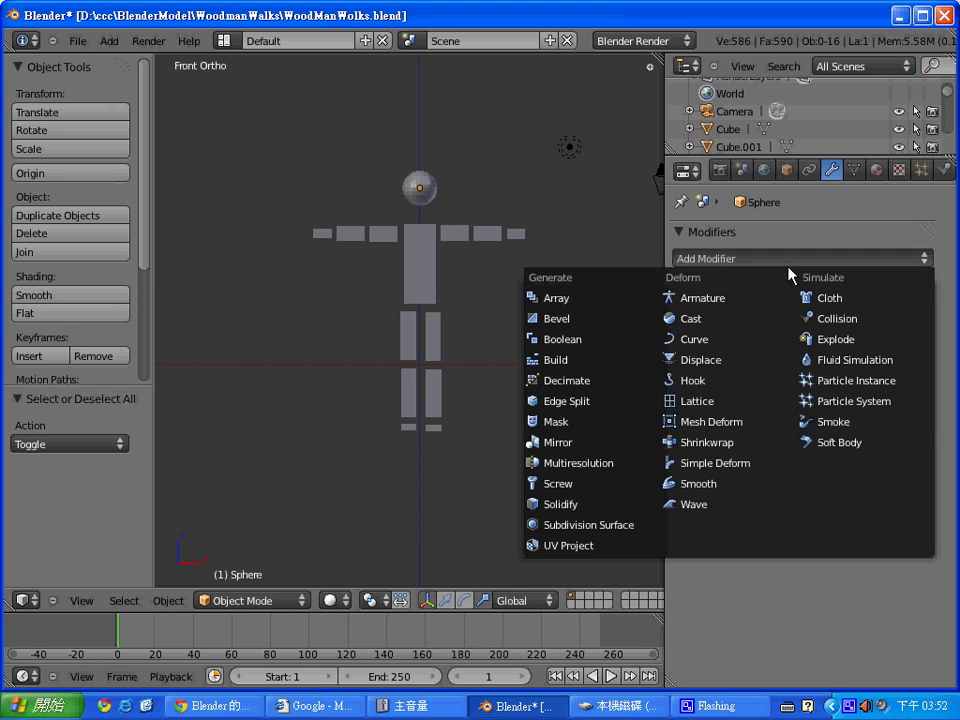
right_click(448, 240)
right_click(426, 257)
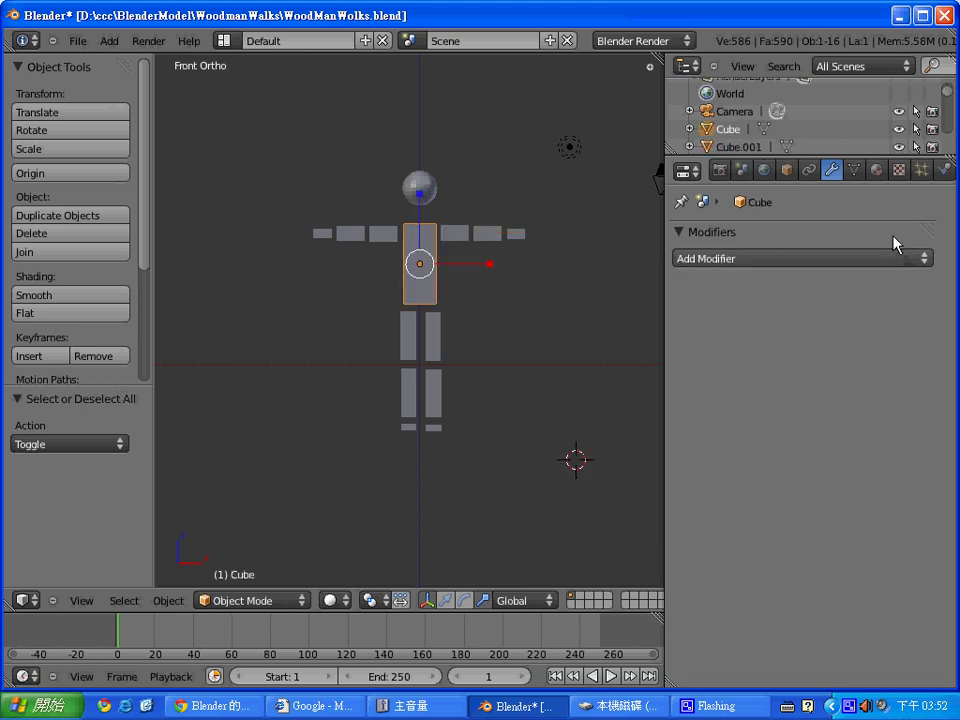
left_click(907, 261)
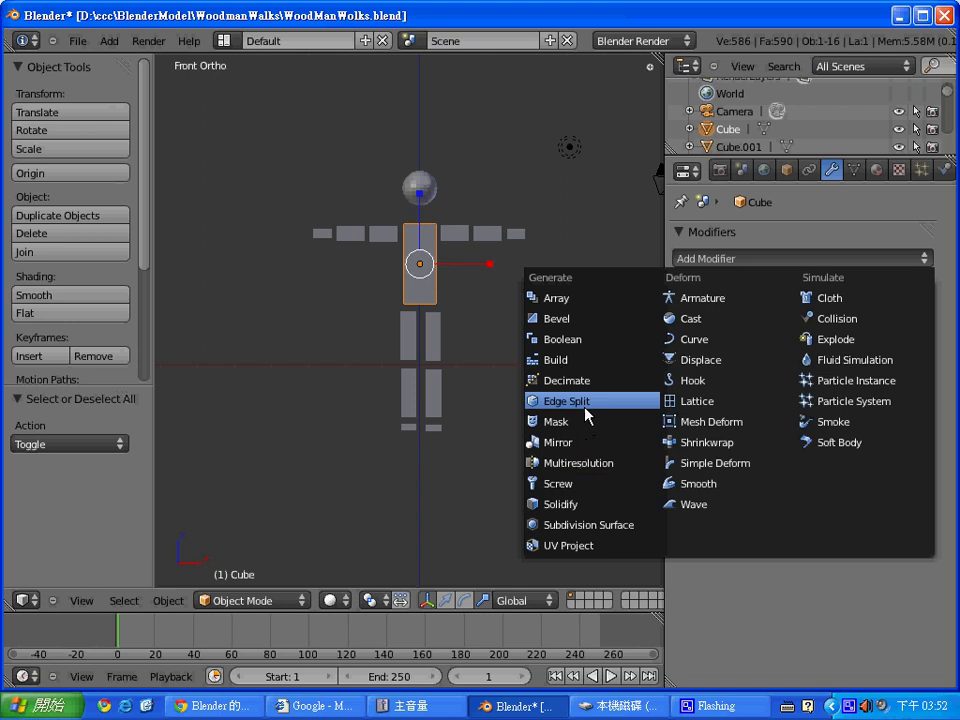
left_click(601, 530)
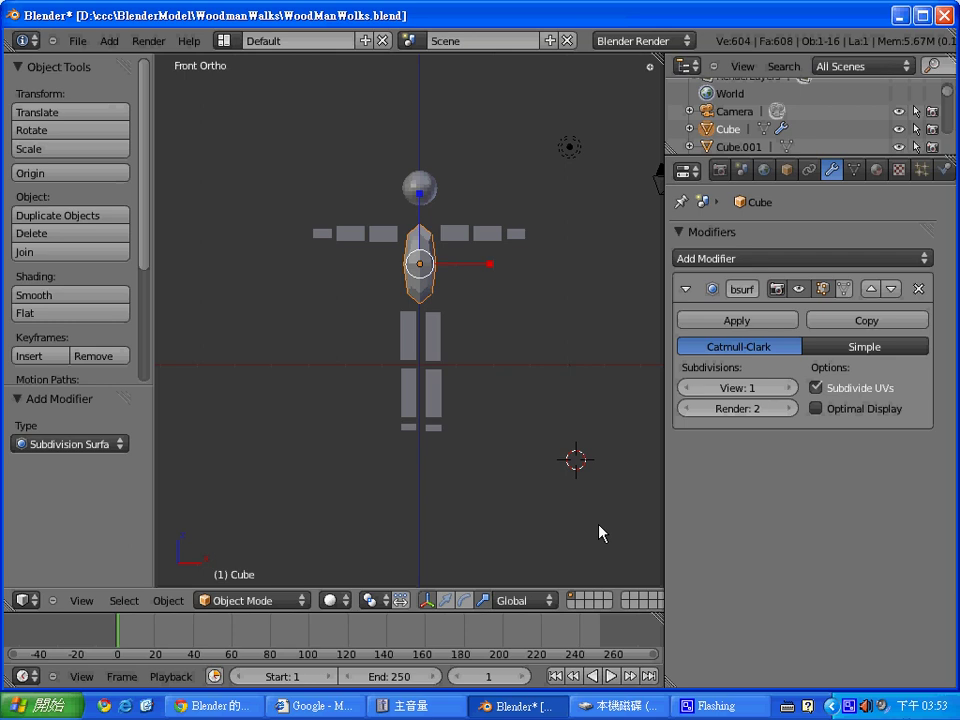
left_click(793, 388)
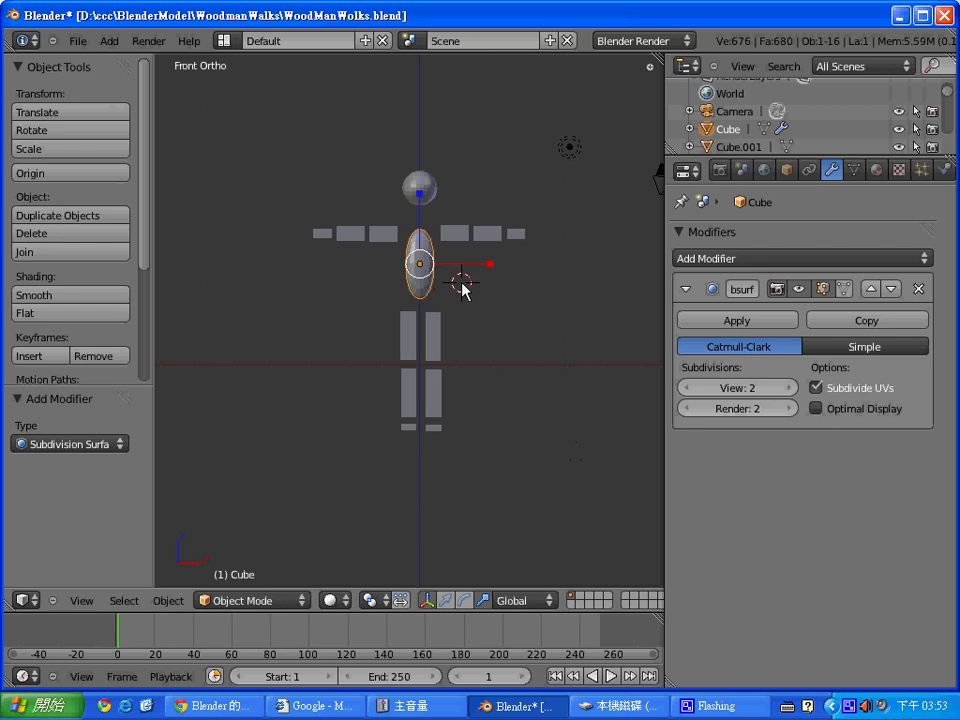
key("Tab")
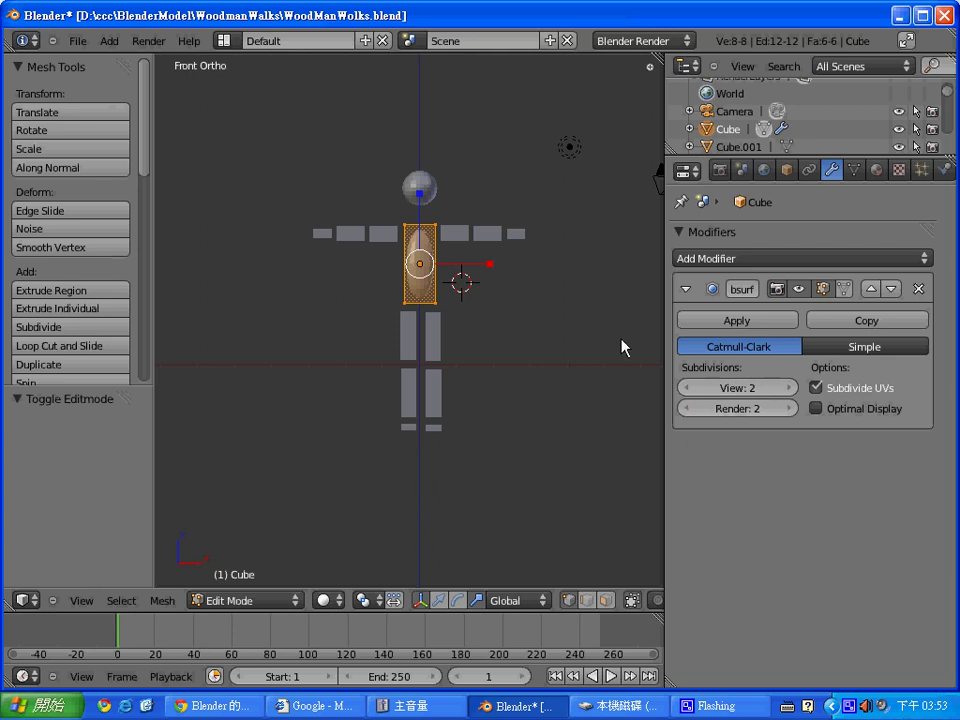
Subdivide the torso mesh once with W > Subdivide, keeping the view level at 2
key("w")
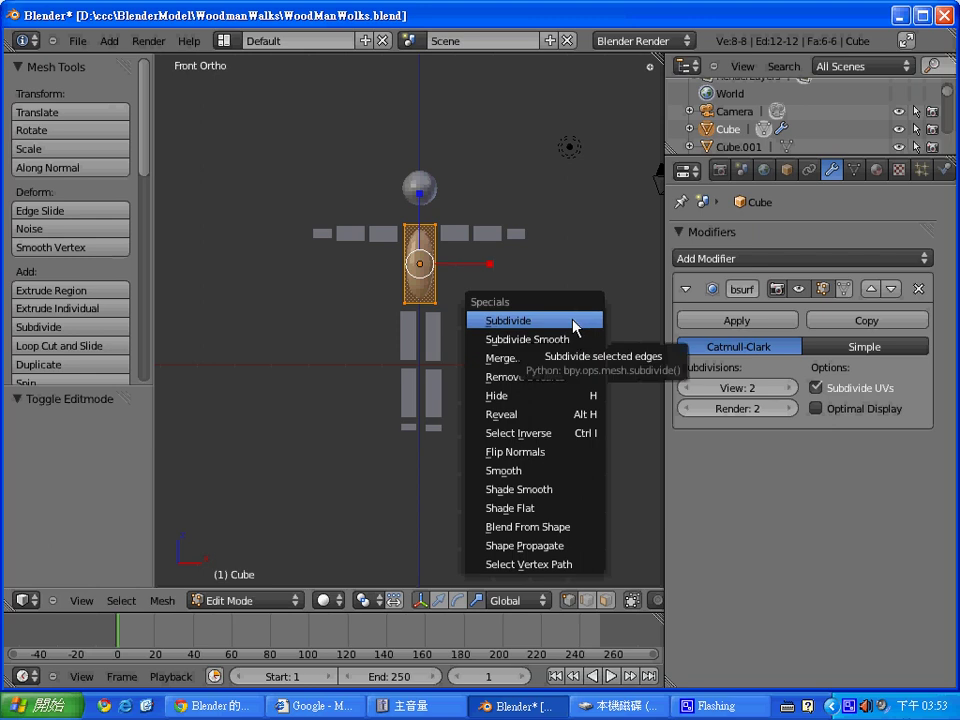
left_click(577, 327)
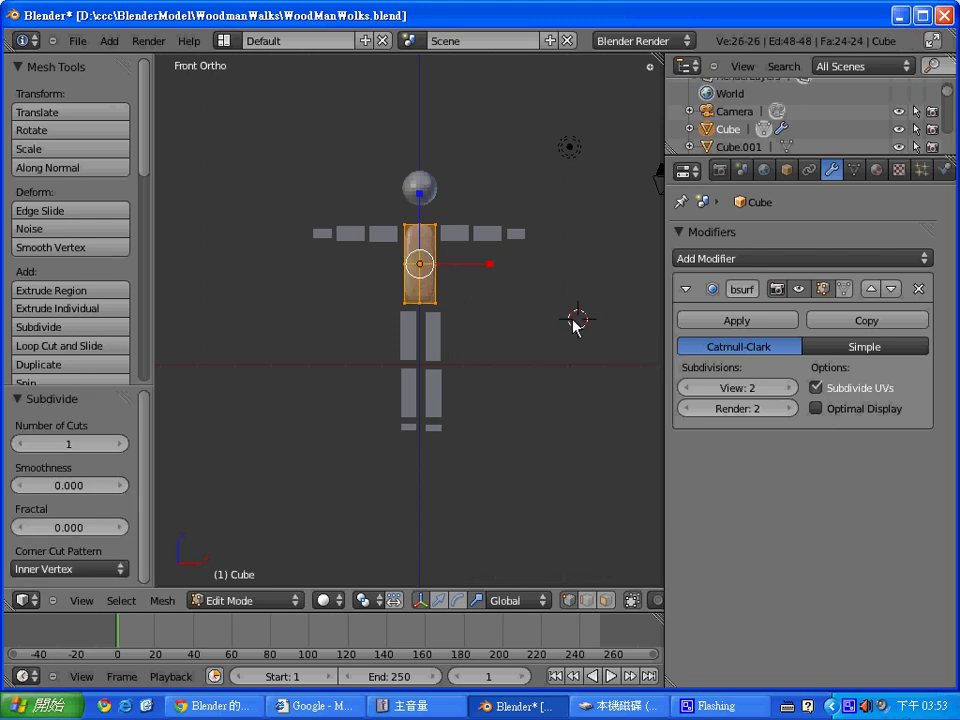
left_click(686, 388)
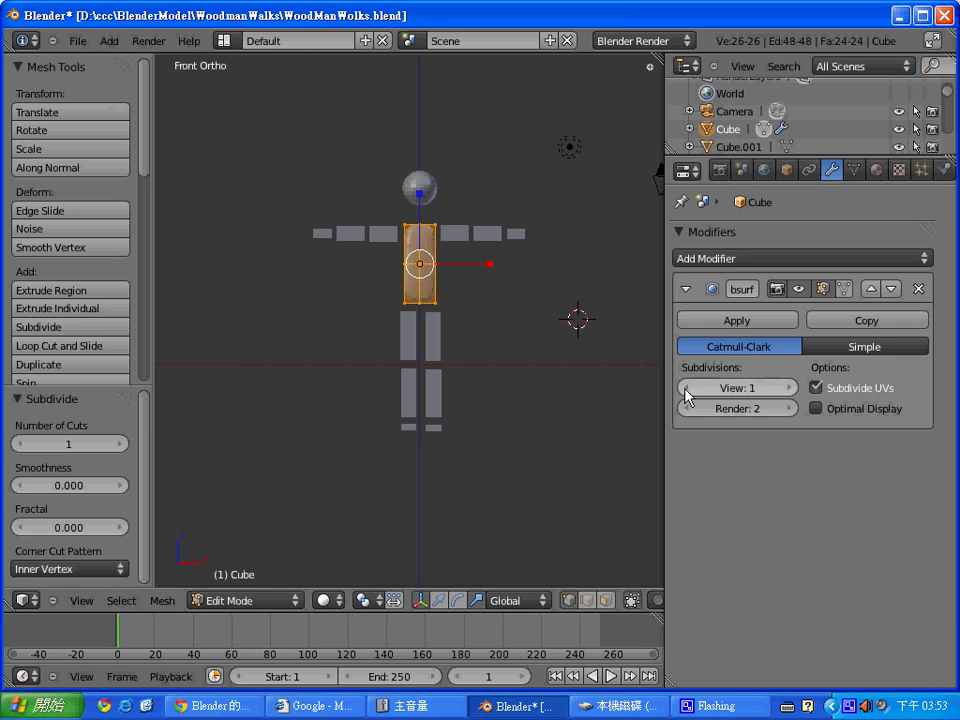
left_click(790, 388)
left_click(497, 350)
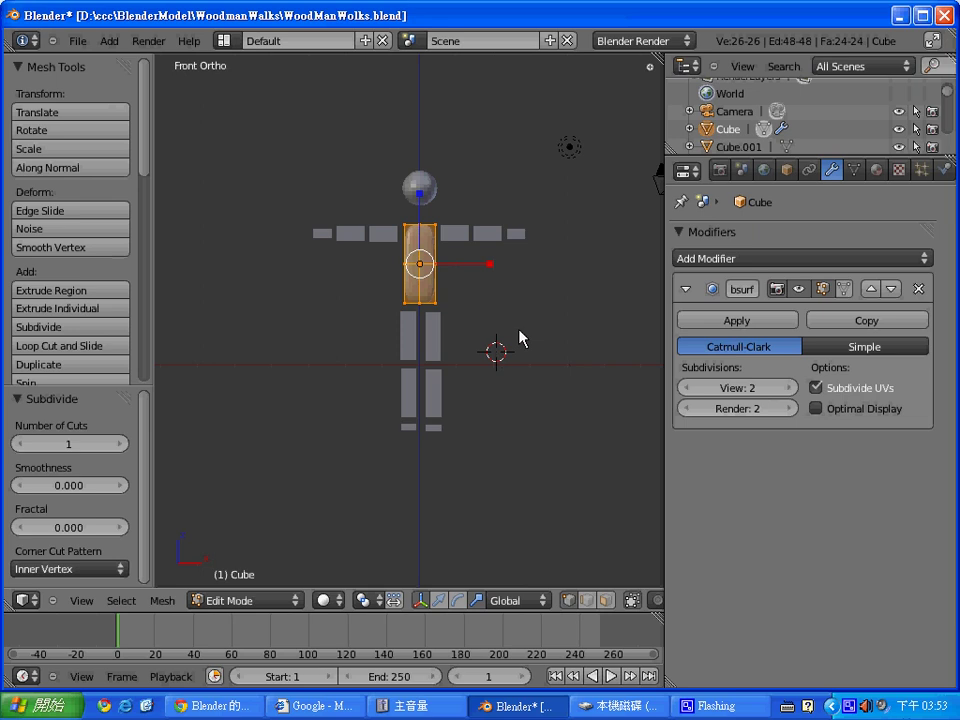
key("Tab")
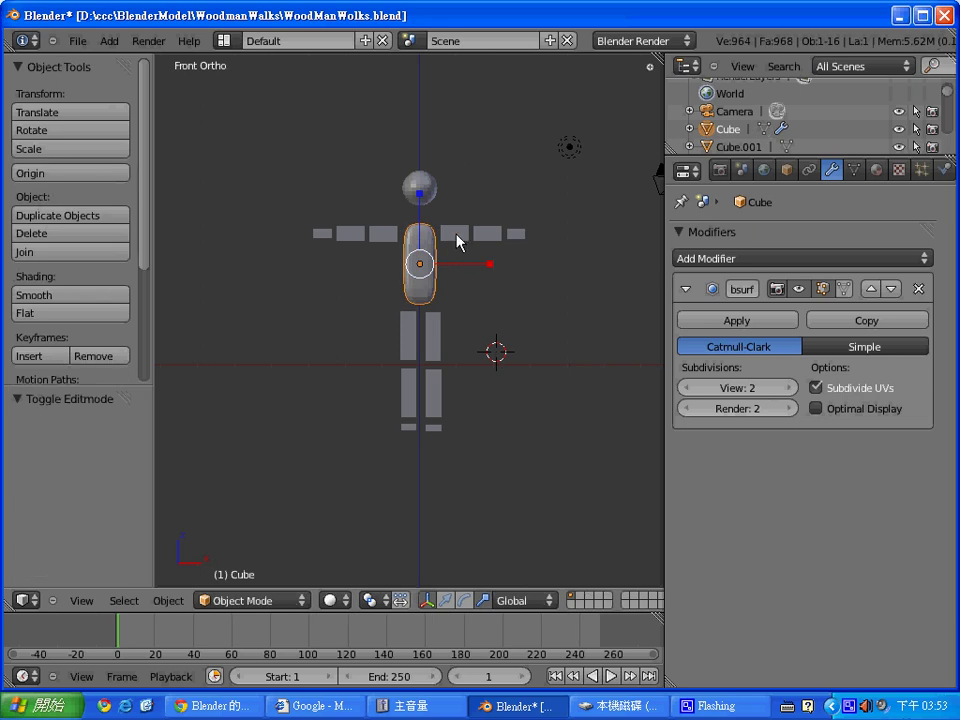
Select all six arm pieces, both legs and both feet, and join them with Ctrl+J
right_click(457, 240)
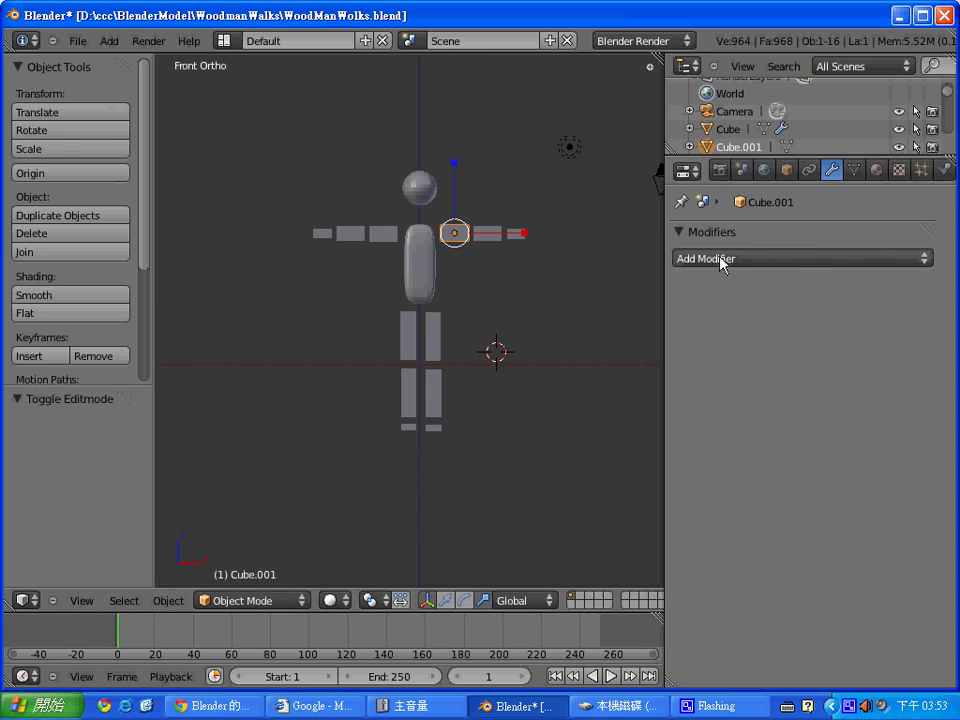
left_click(489, 237, "shift")
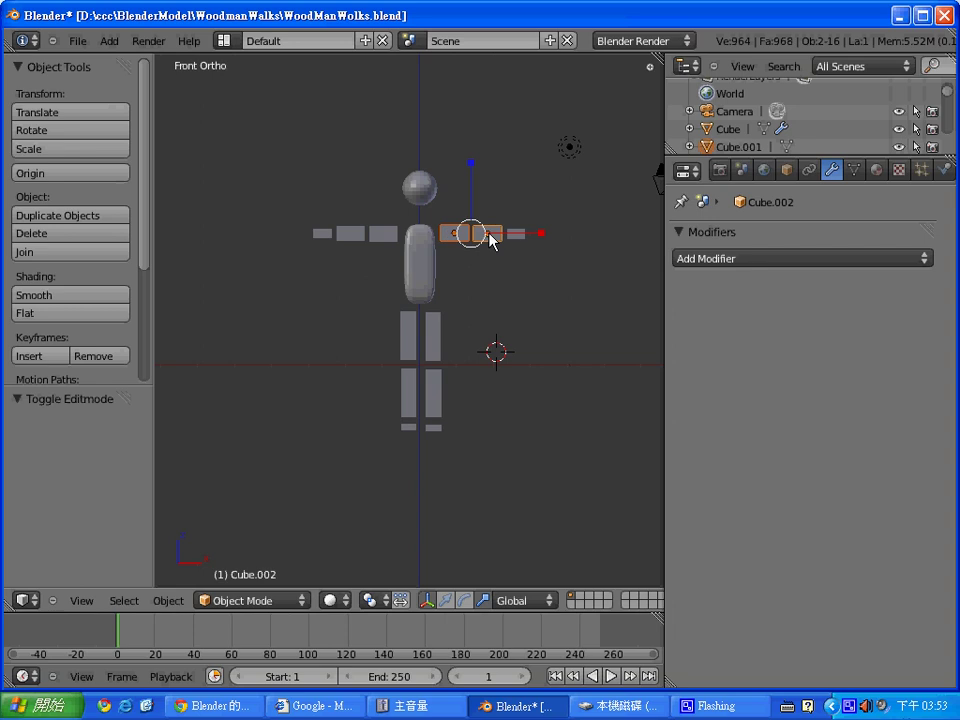
left_click(520, 235, "shift")
left_click(384, 236, "shift")
left_click(352, 236, "shift")
left_click(318, 235, "shift")
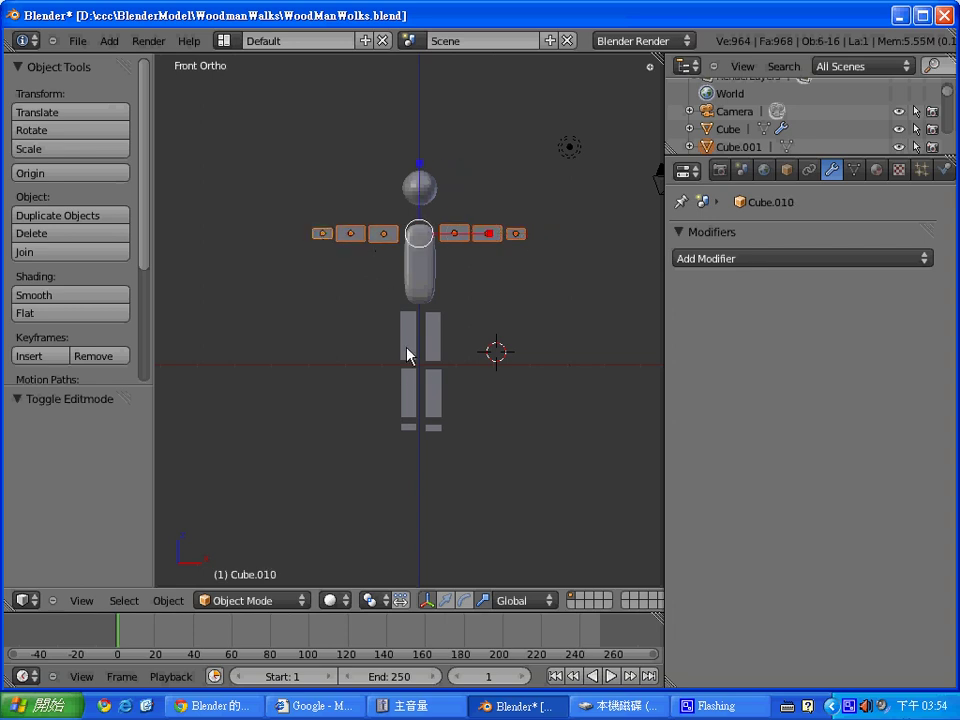
left_click(409, 355, "shift")
left_click(430, 355, "shift")
left_click(433, 405, "shift")
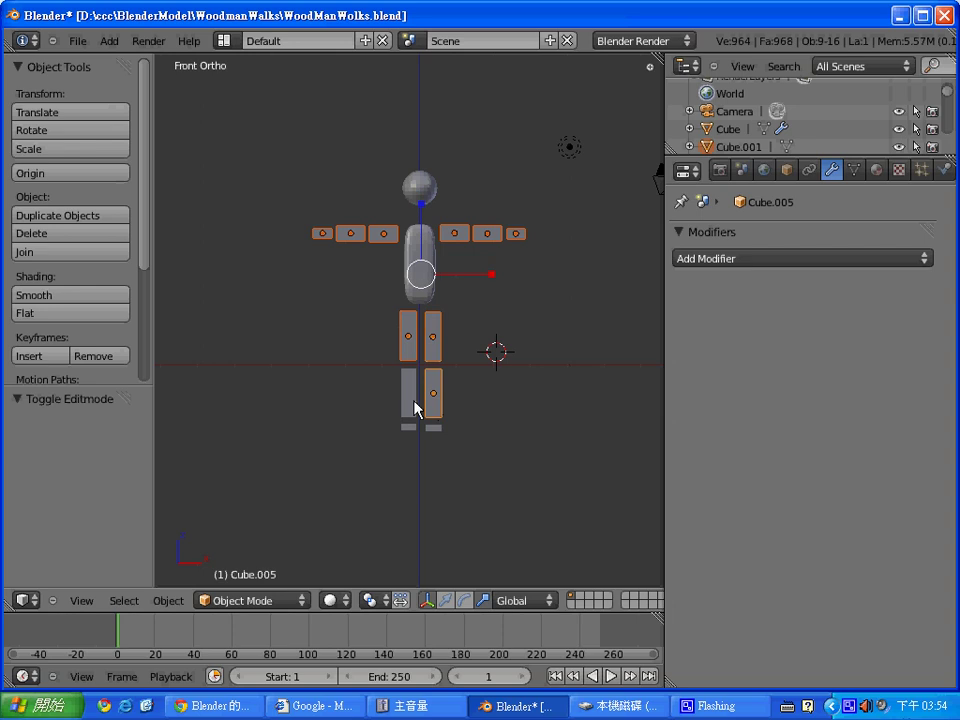
left_click(417, 408, "shift")
left_click(411, 428, "shift")
left_click(433, 428, "shift")
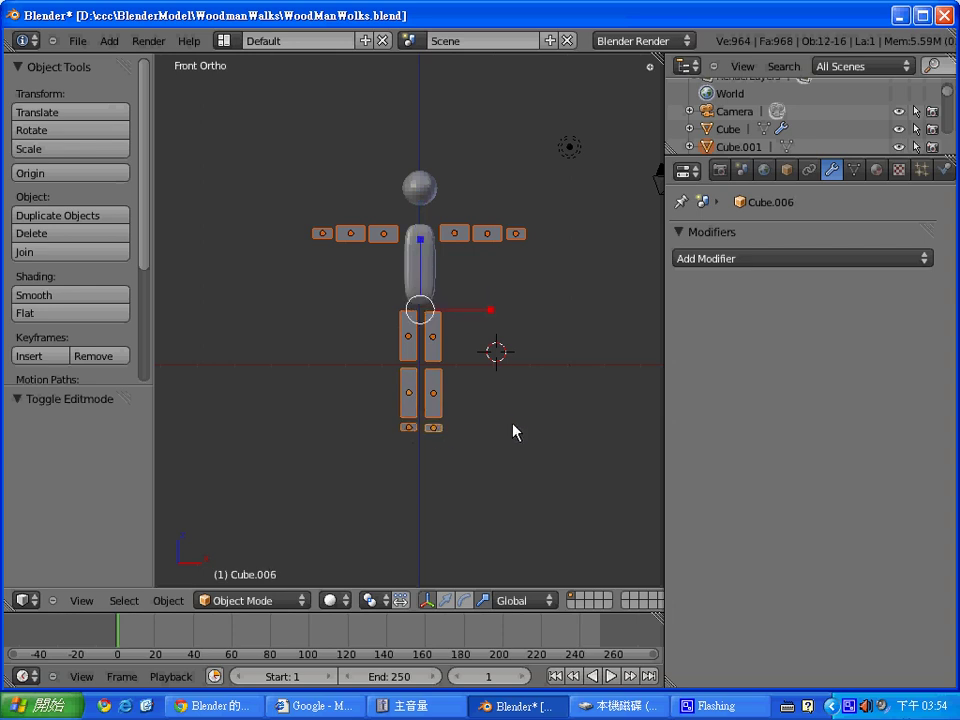
key("ctrl+j")
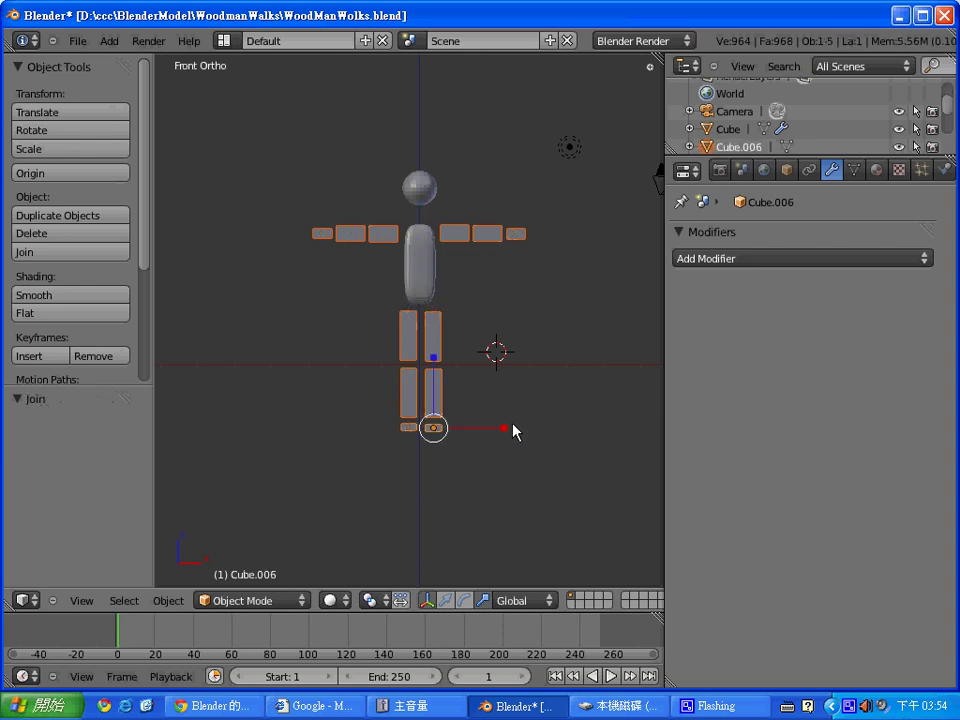
Add a Subdivision Surface modifier to the joined limbs with view level 2
left_click(922, 258)
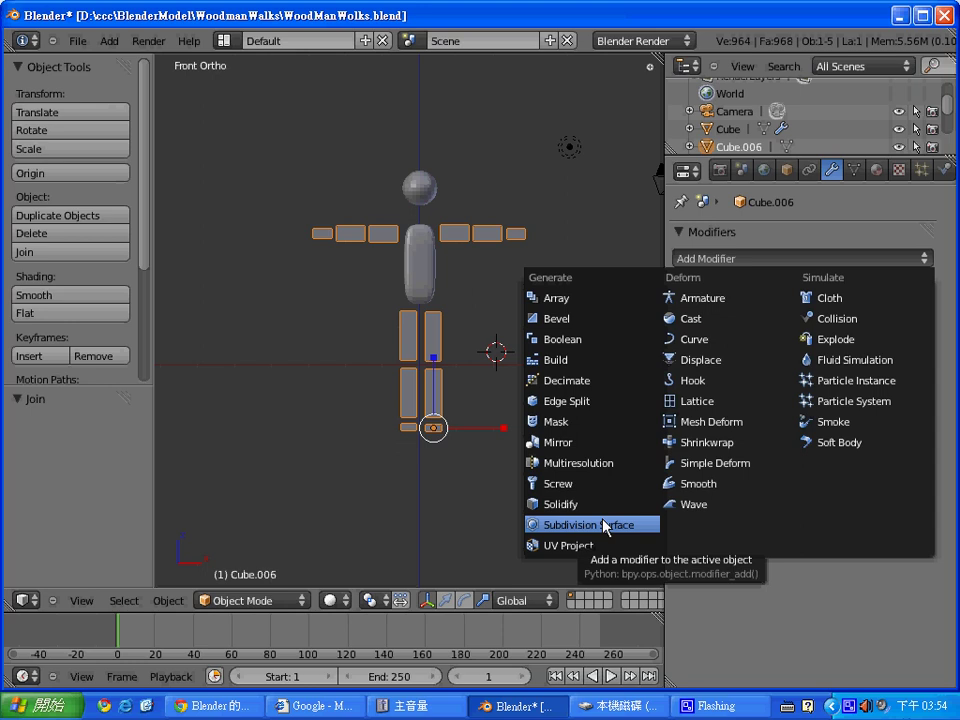
left_click(606, 524)
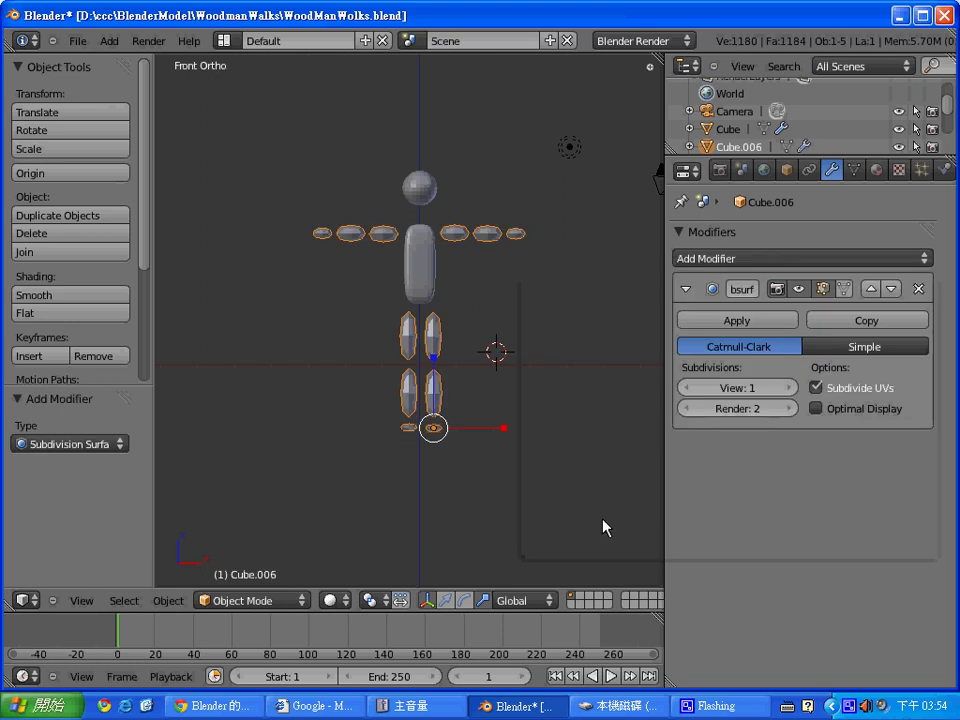
left_click(793, 388)
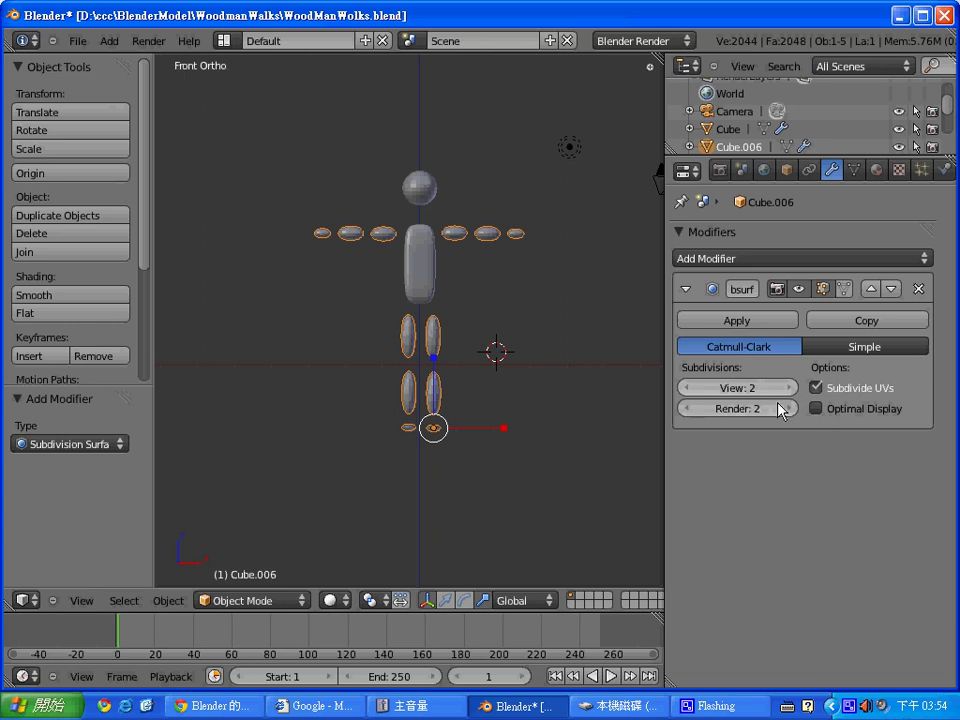
left_click(535, 324)
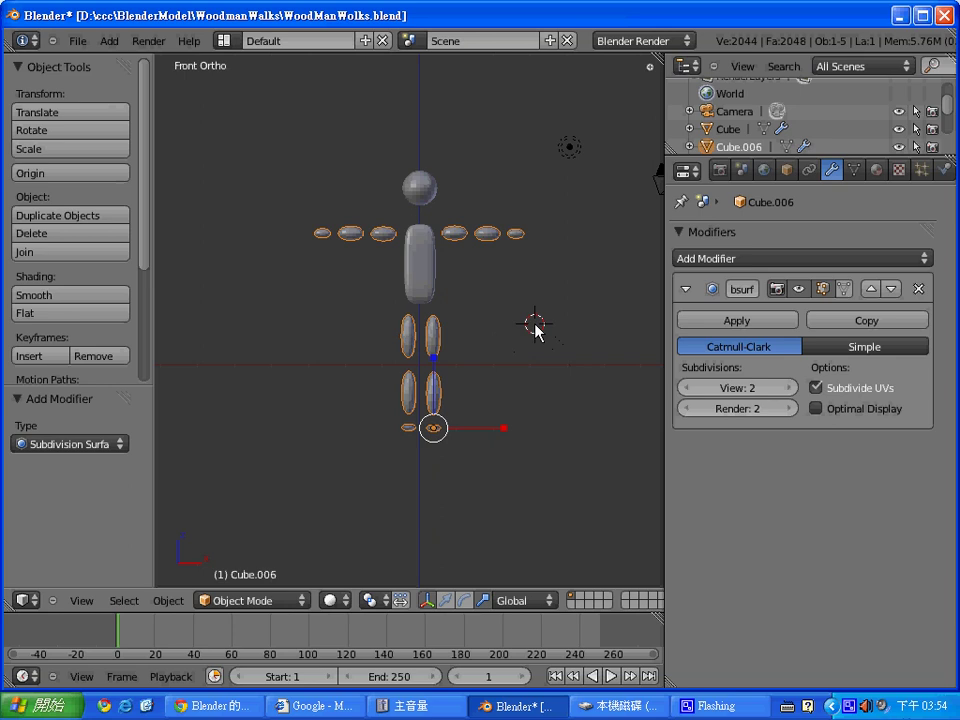
In Edit Mode on the limbs, select arm and leg vertices and place the 3D cursor beside the torso
key("Tab")
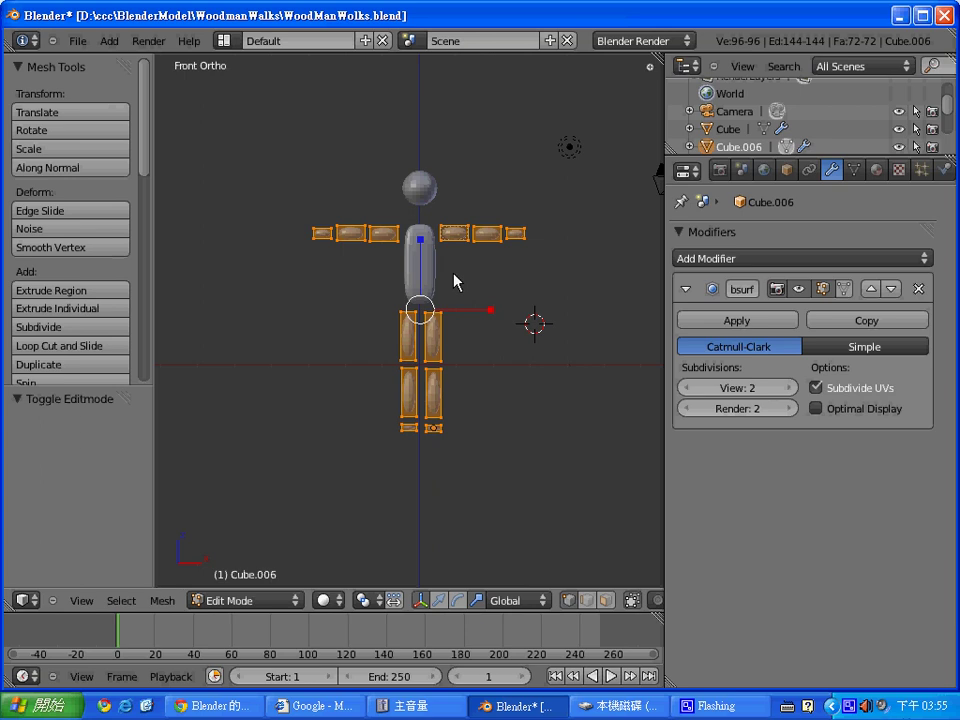
key("a")
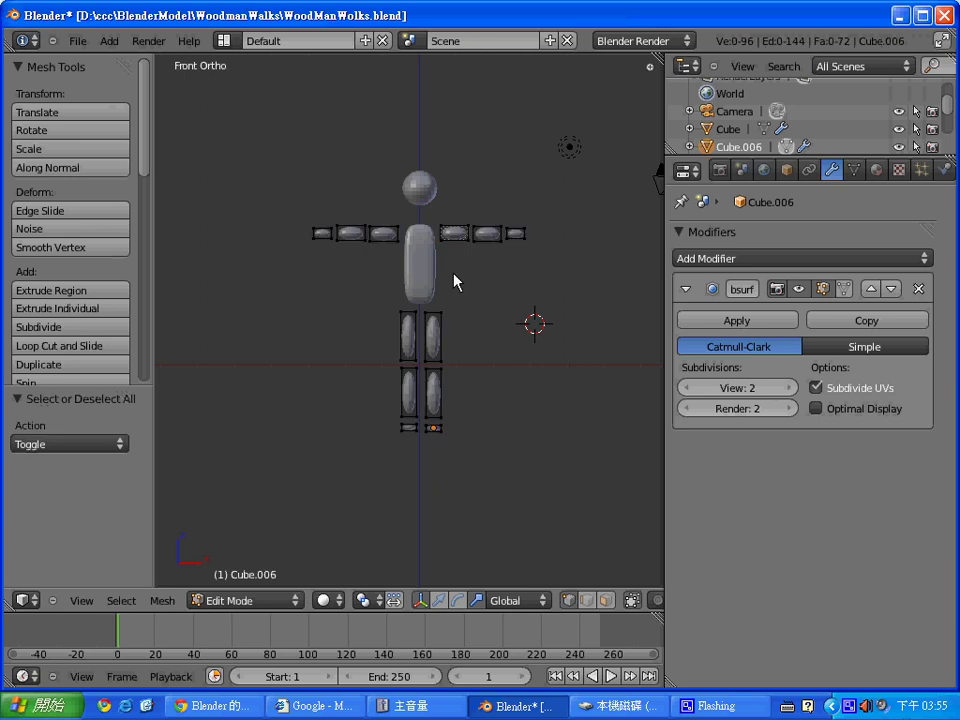
right_click(450, 238)
left_click(502, 307)
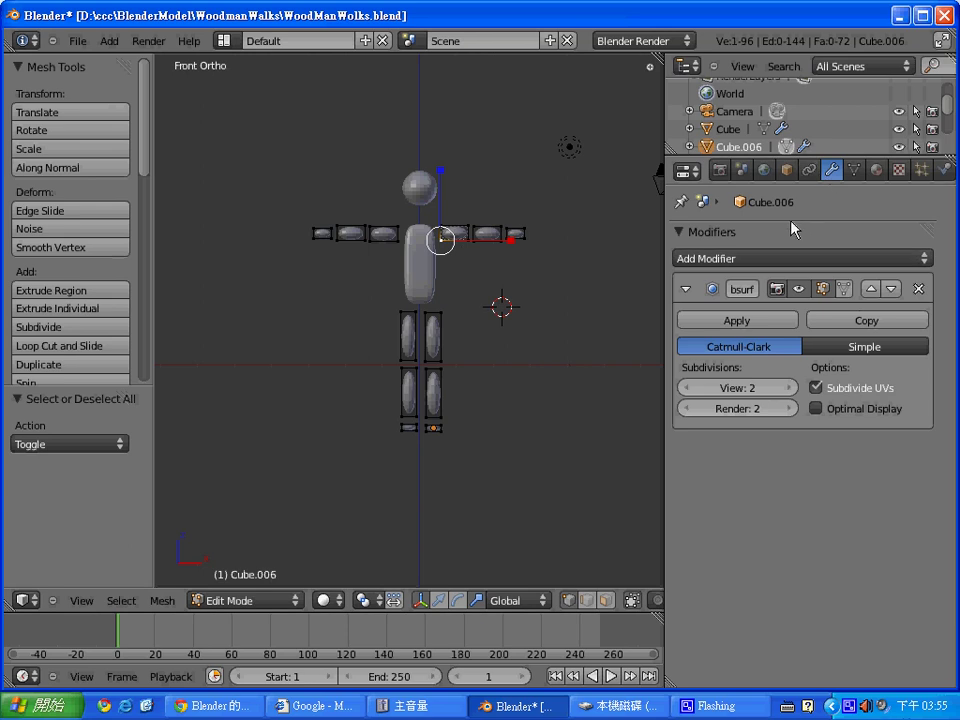
left_click_drag(450, 242, 450, 234)
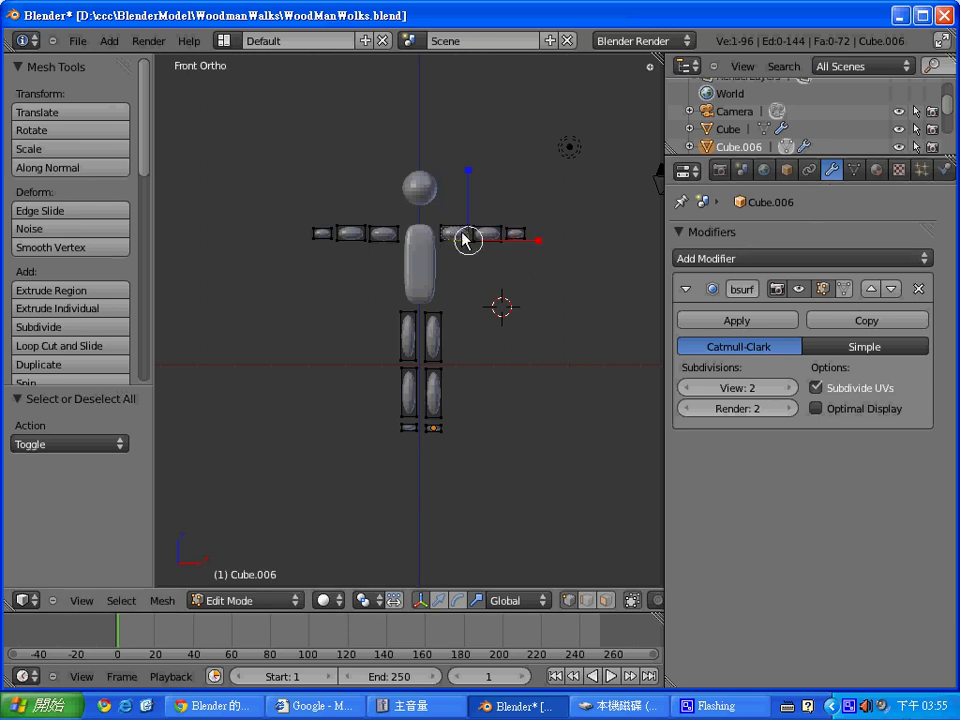
right_click(437, 343)
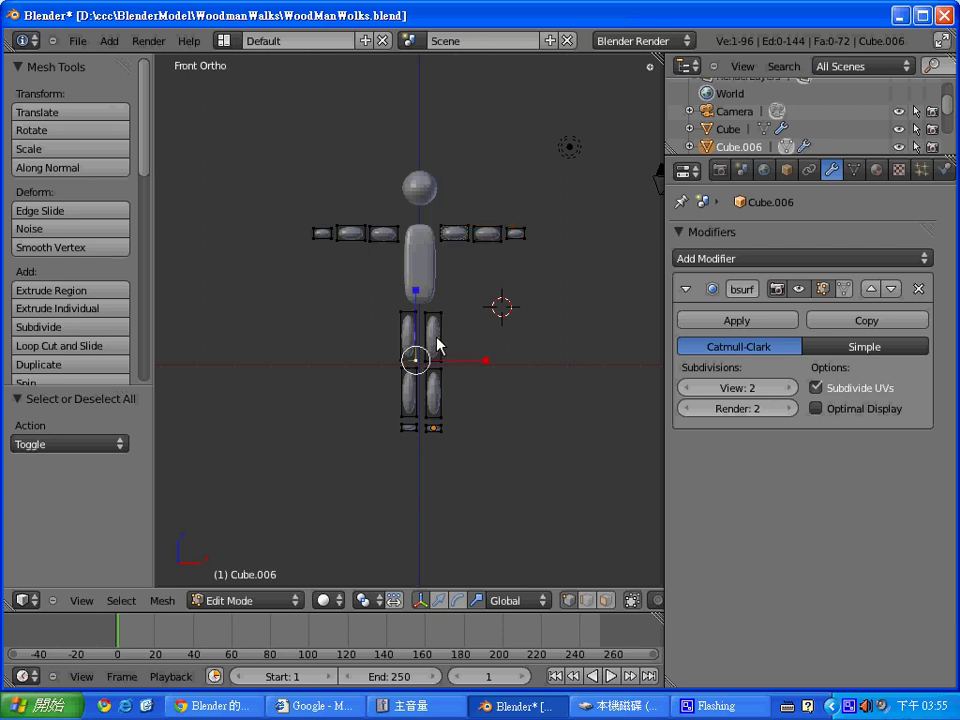
right_click(460, 240)
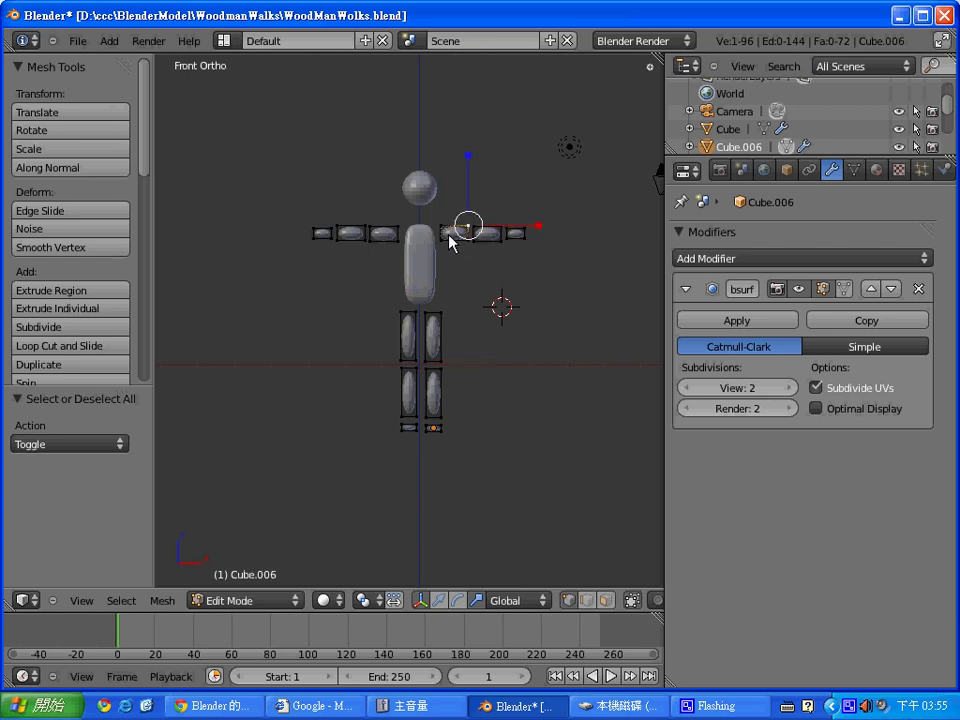
left_click(475, 267)
Trial-move the top vertex of the left leg upward, then undo it
right_click(439, 331)
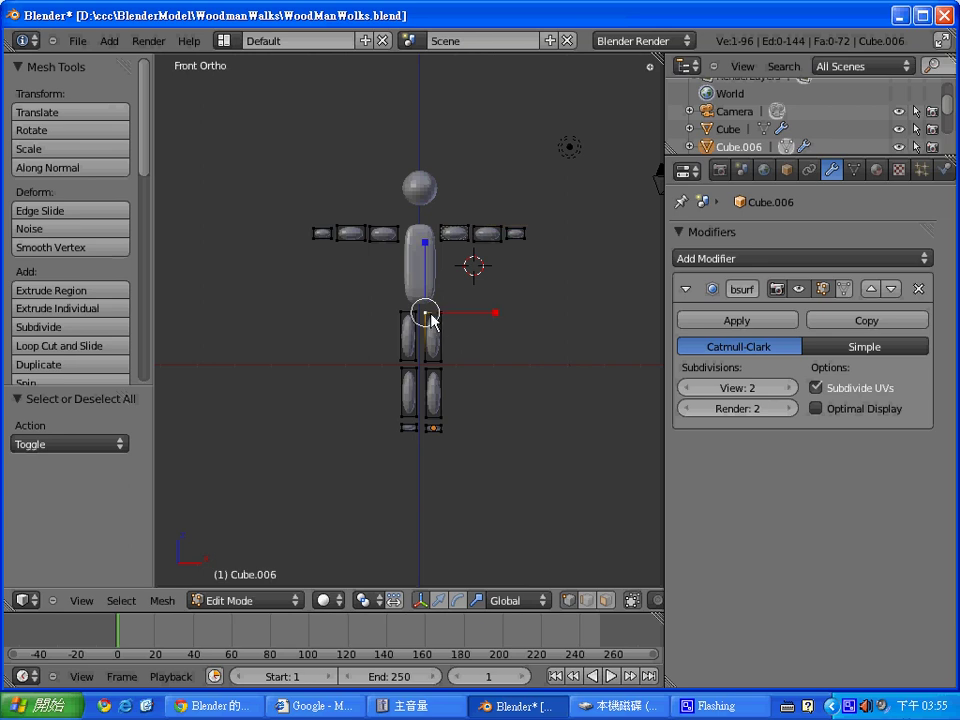
left_click_drag(426, 316, 422, 304)
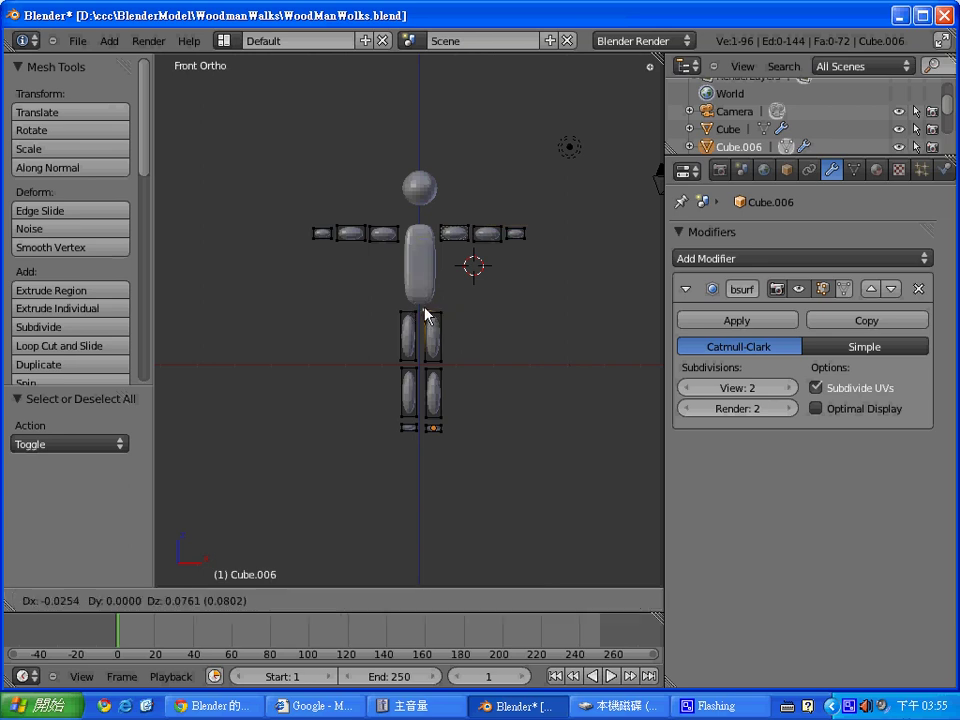
left_click(422, 304)
key("ctrl+z")
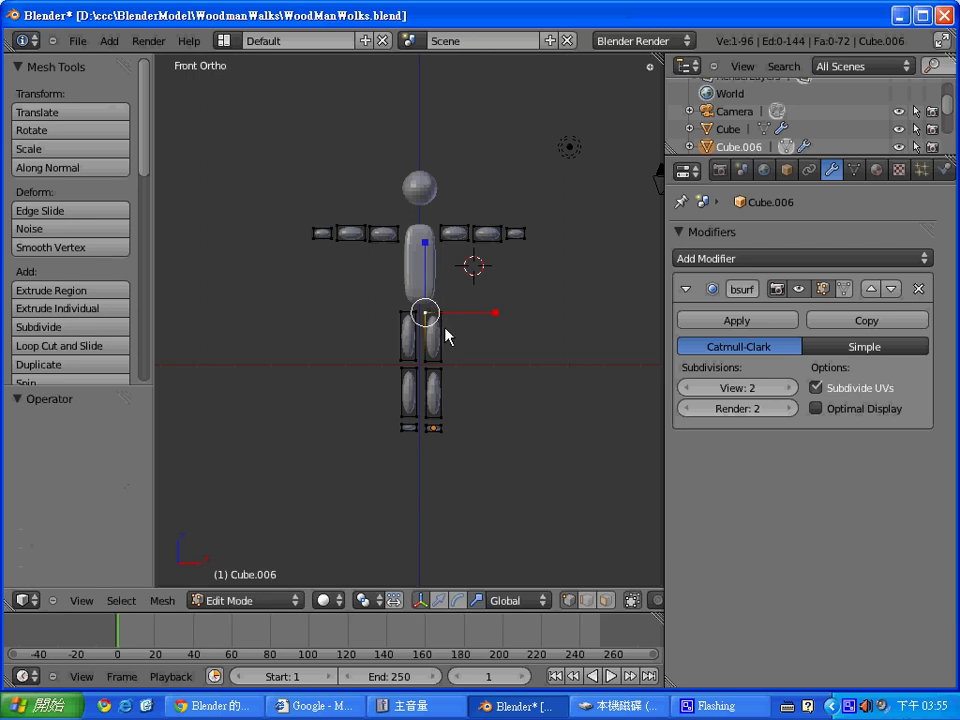
In face select mode, raise the right leg's top face 0.244 along Z
left_click(602, 600)
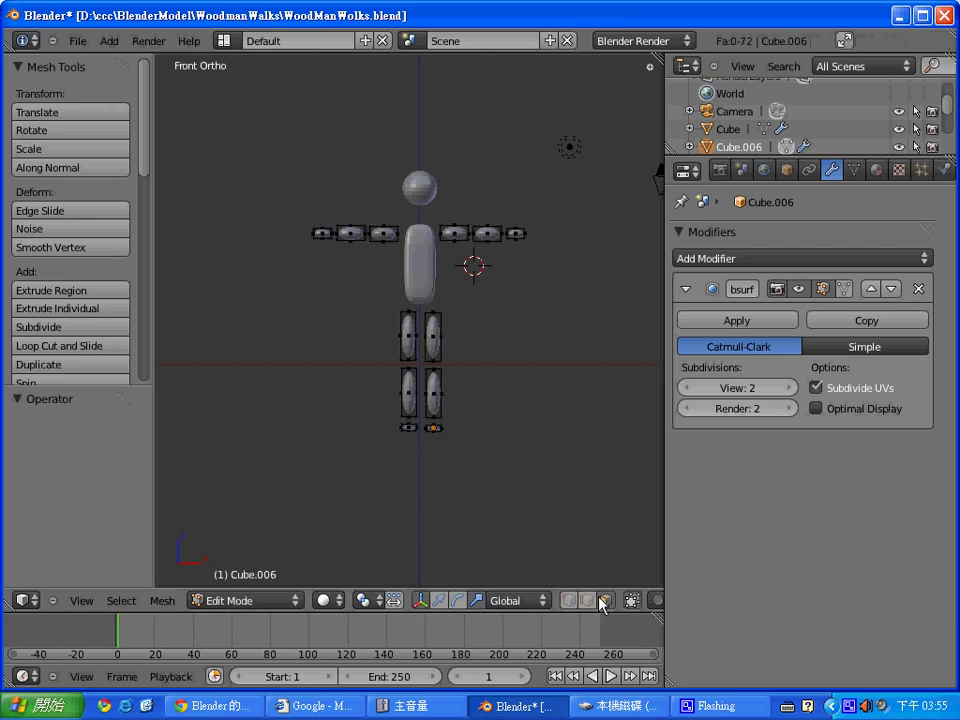
left_click(443, 314)
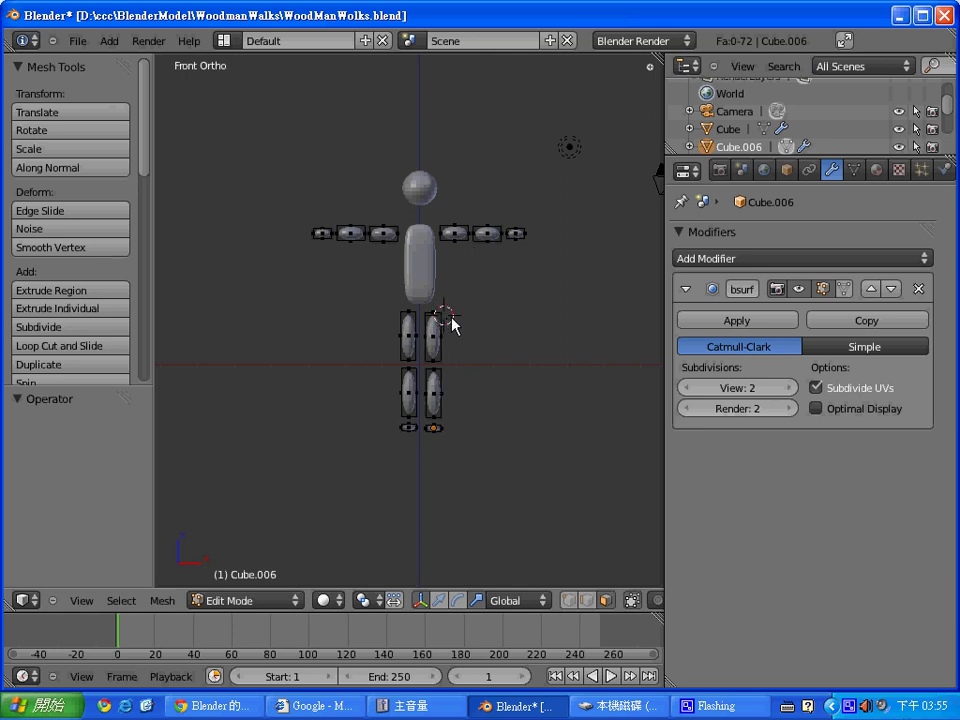
mouse_move(482, 392)
middle_mouse_down()
mouse_move(396, 463)
mouse_move(465, 381)
middle_mouse_up()
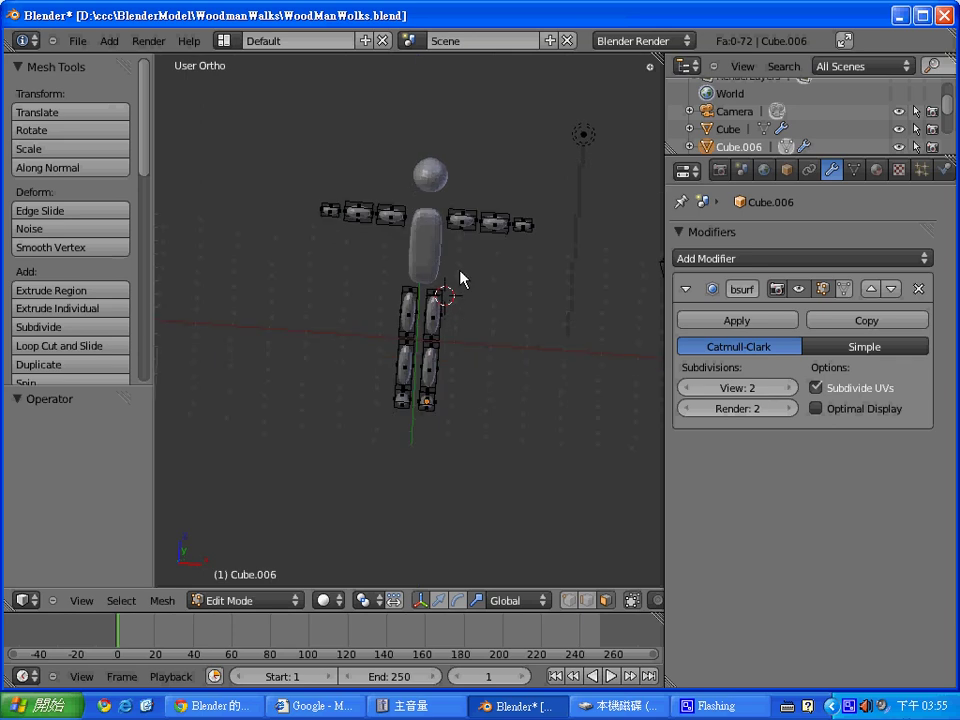
right_click(434, 292)
key("g")
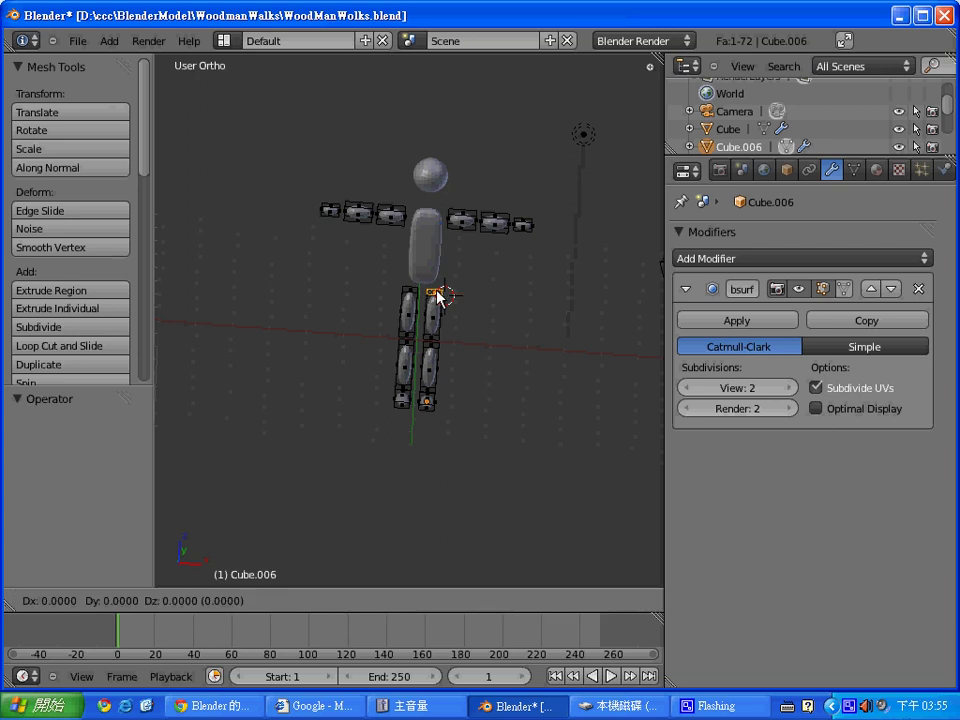
key("z")
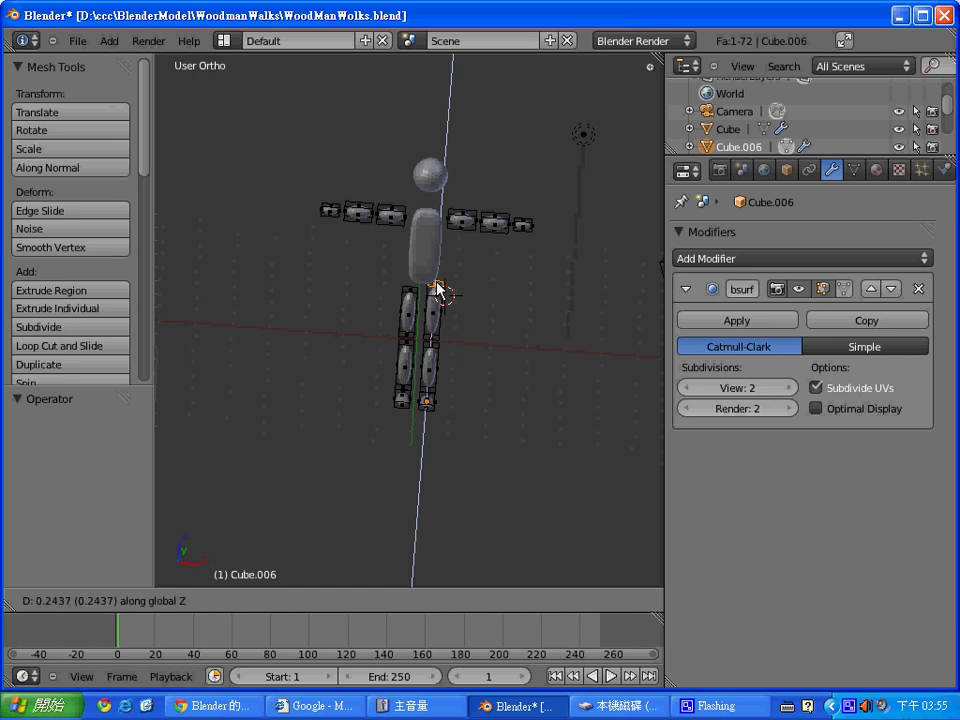
left_click(437, 290)
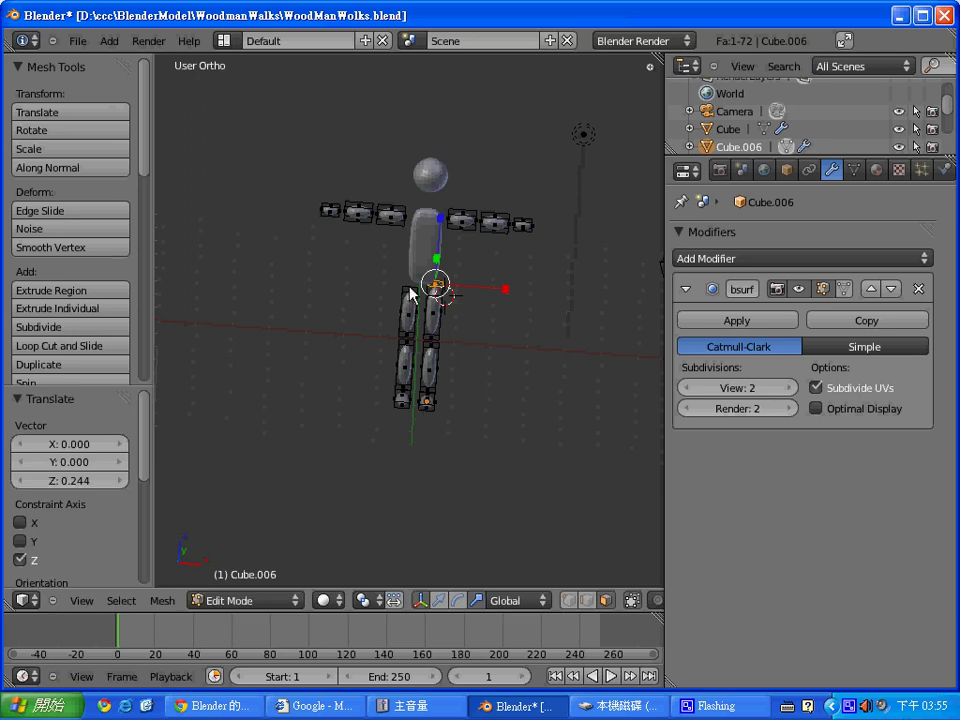
Raise the left leg's top face along Z likewise, then return to Object Mode in front view
right_click(411, 292)
key("g")
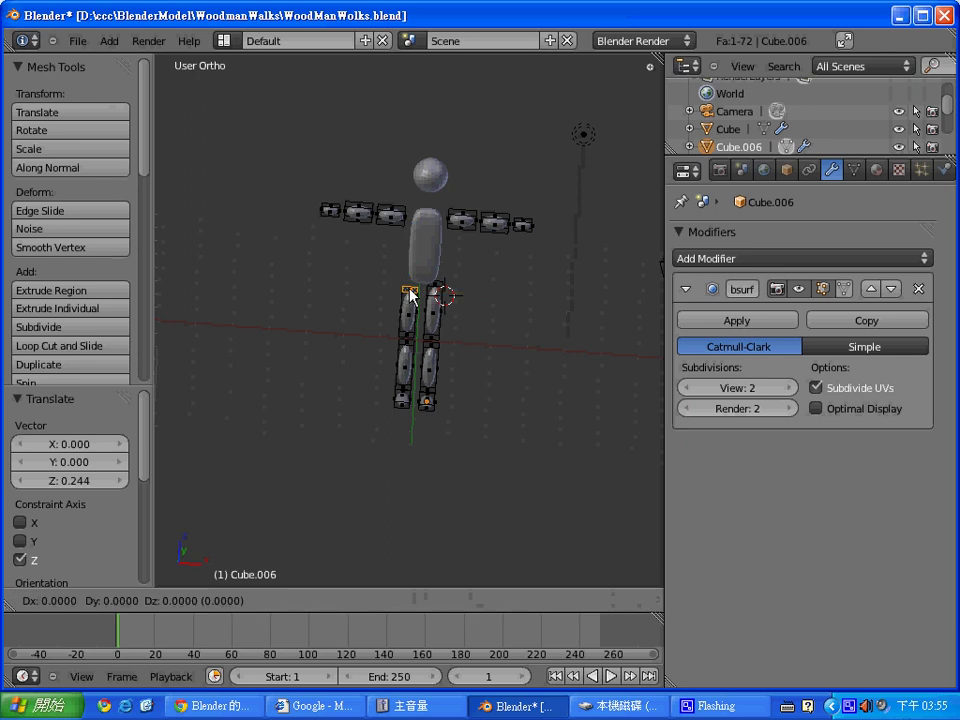
key("z")
left_click(411, 287)
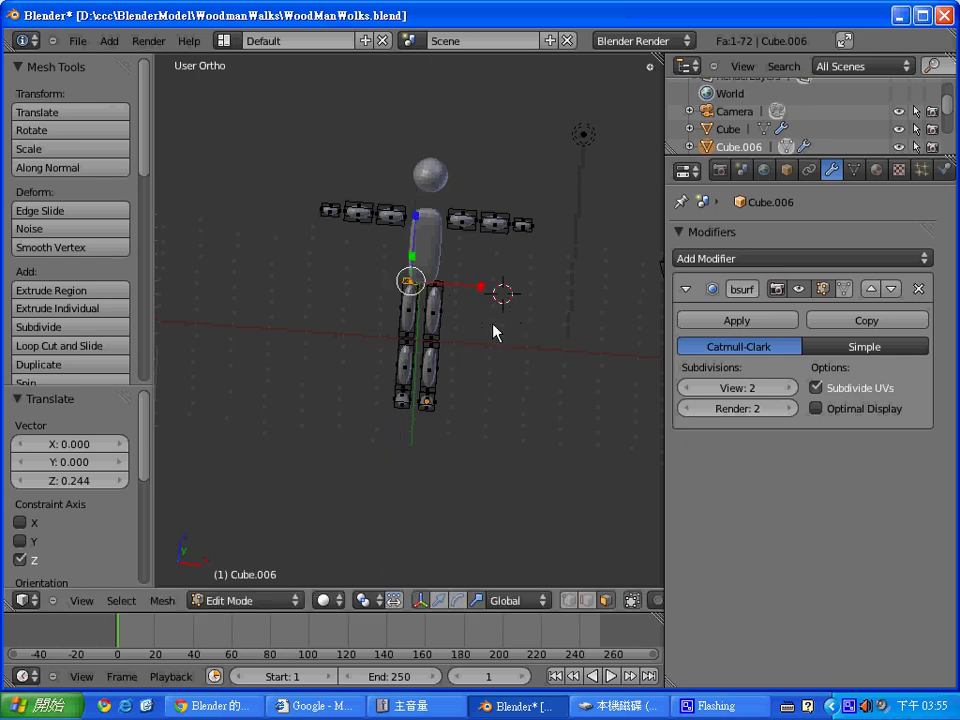
scroll(481, 345, "down", 1)
scroll(481, 345, "down", 2)
scroll(481, 345, "up", 2)
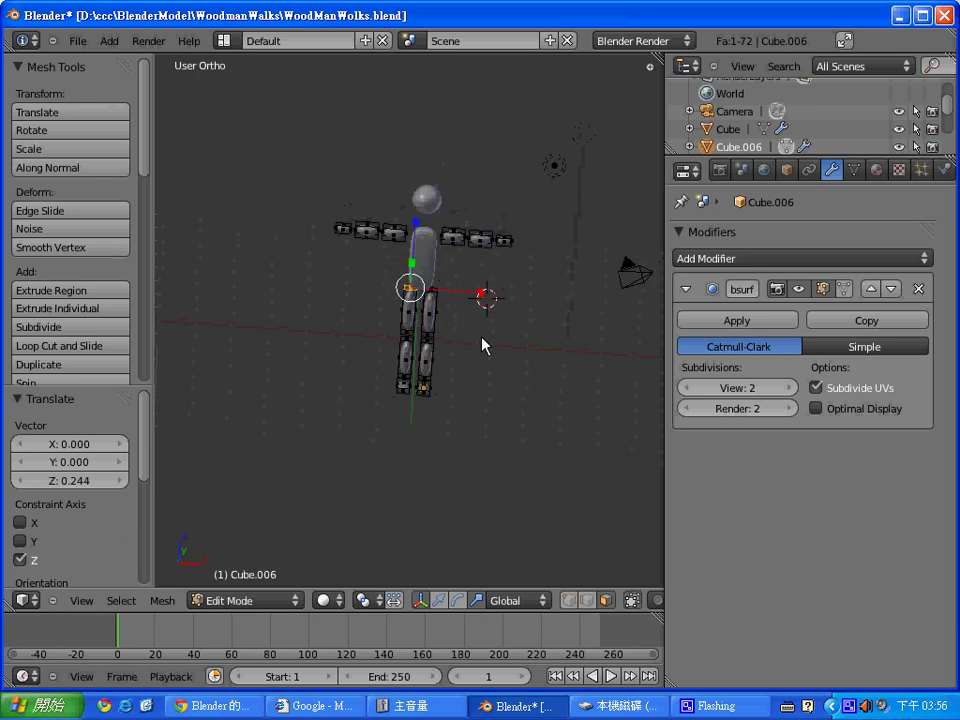
scroll(481, 345, "up", 2)
scroll(481, 345, "up", 2)
scroll(481, 345, "up", 2)
scroll(481, 345, "up", 1)
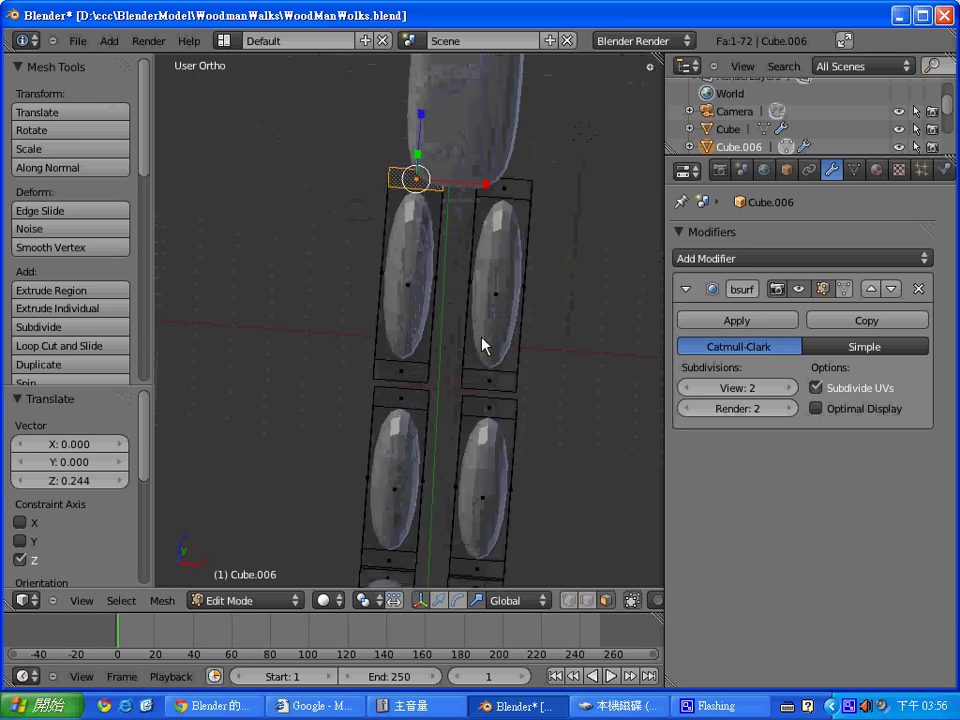
scroll(481, 345, "up", 1)
scroll(481, 345, "down", 1)
scroll(481, 344, "up", 1)
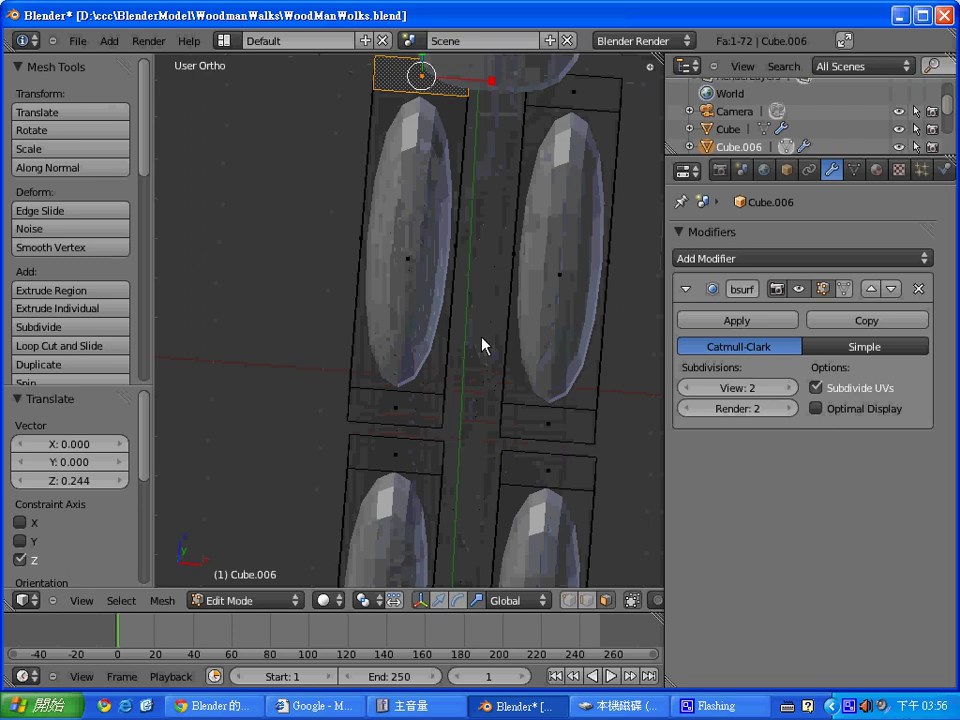
scroll(481, 344, "down", 1)
scroll(481, 344, "down", 3)
scroll(481, 344, "down", 4)
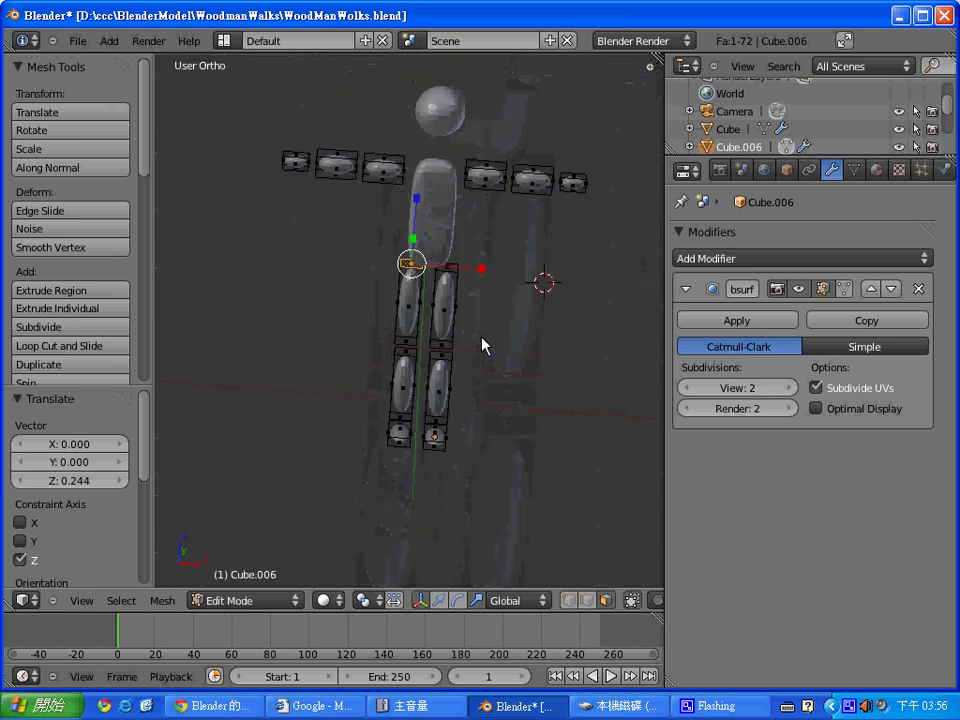
scroll(481, 344, "down", 1)
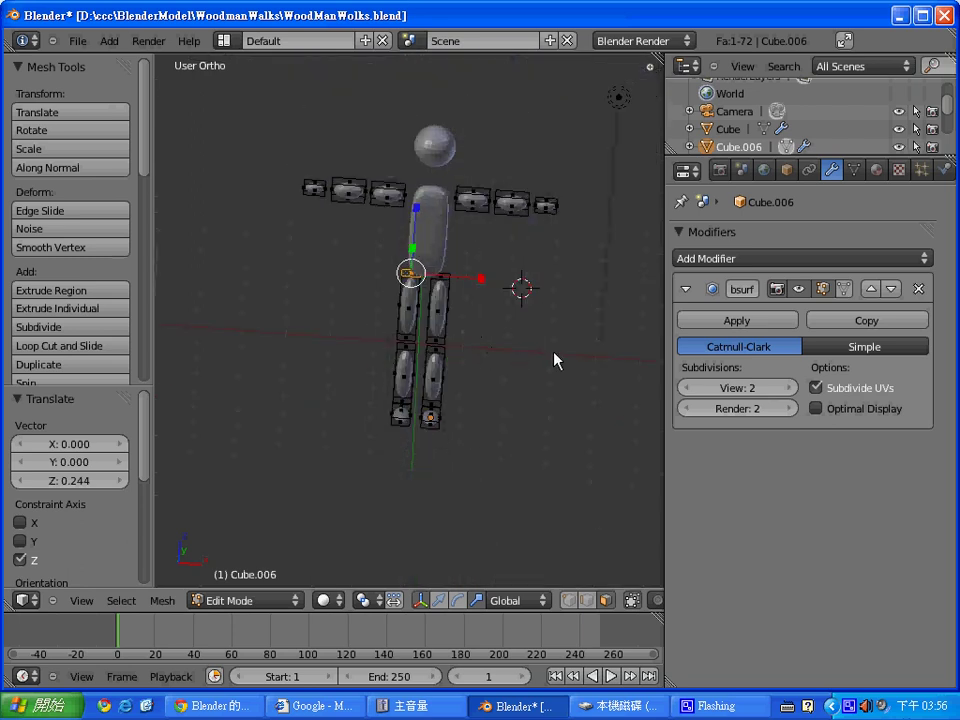
key("KP_1")
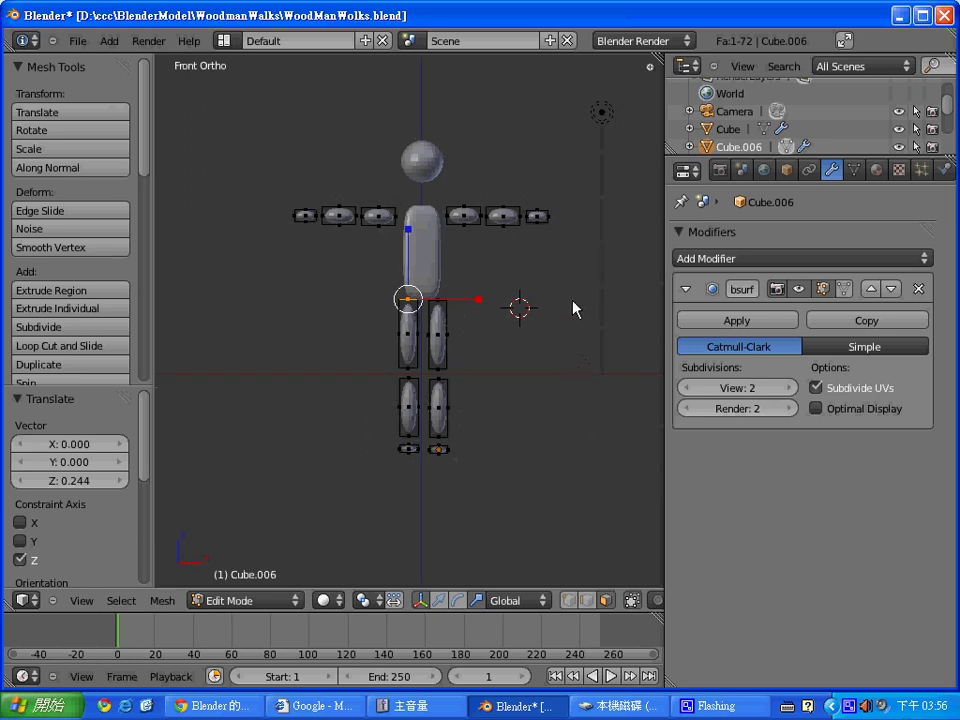
key("Tab")
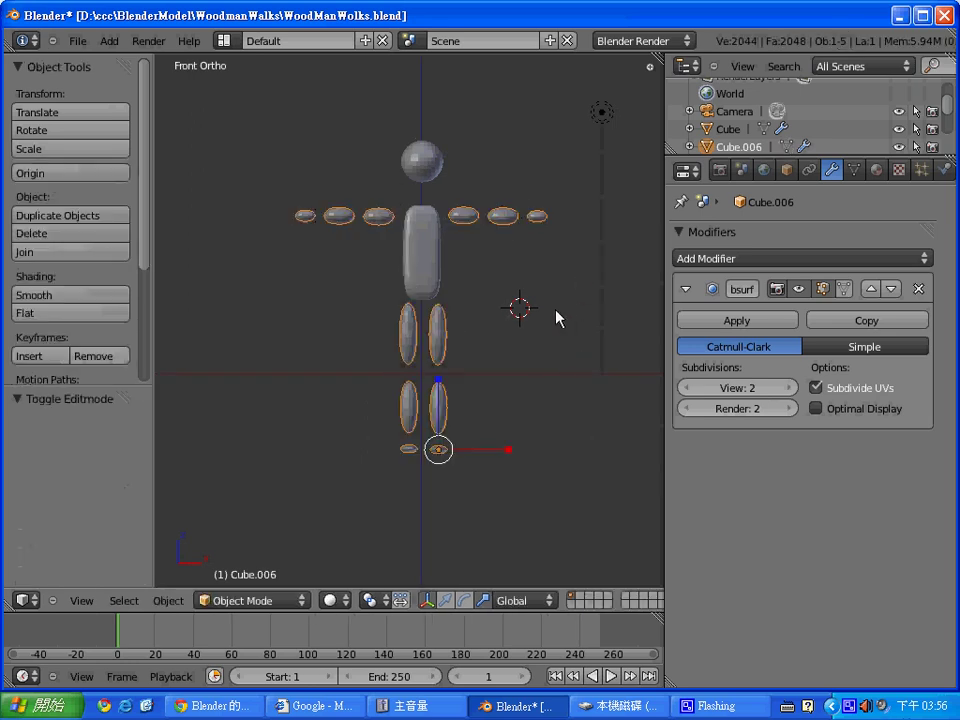
Save WoodManWolks.blend, place the 3D cursor near the head and show the N side panel
left_click(77, 41)
left_click(118, 156)
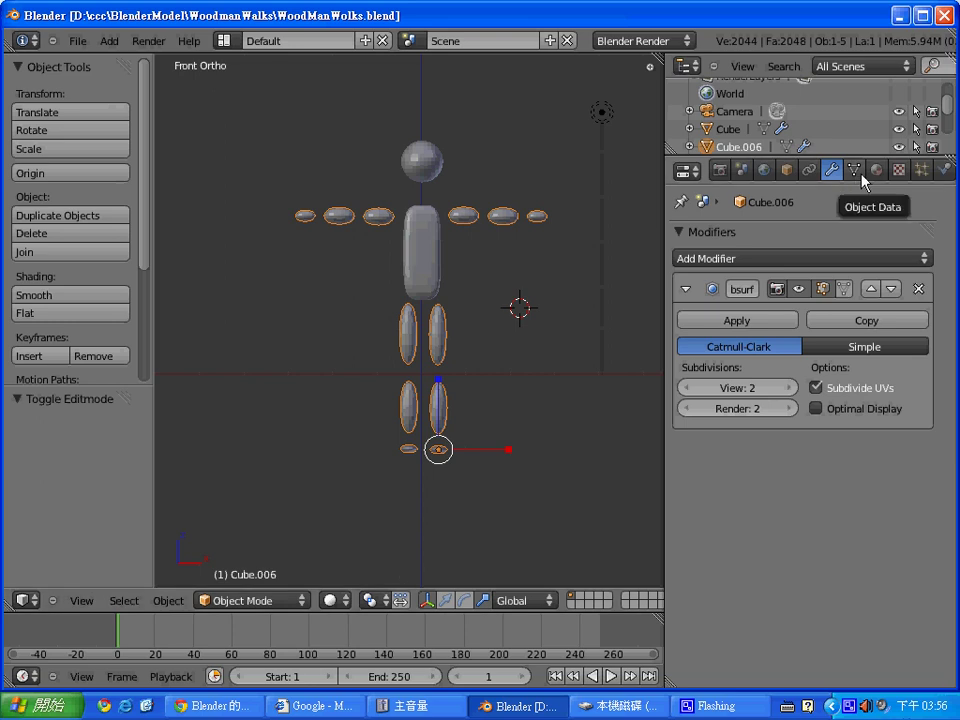
left_click(511, 160)
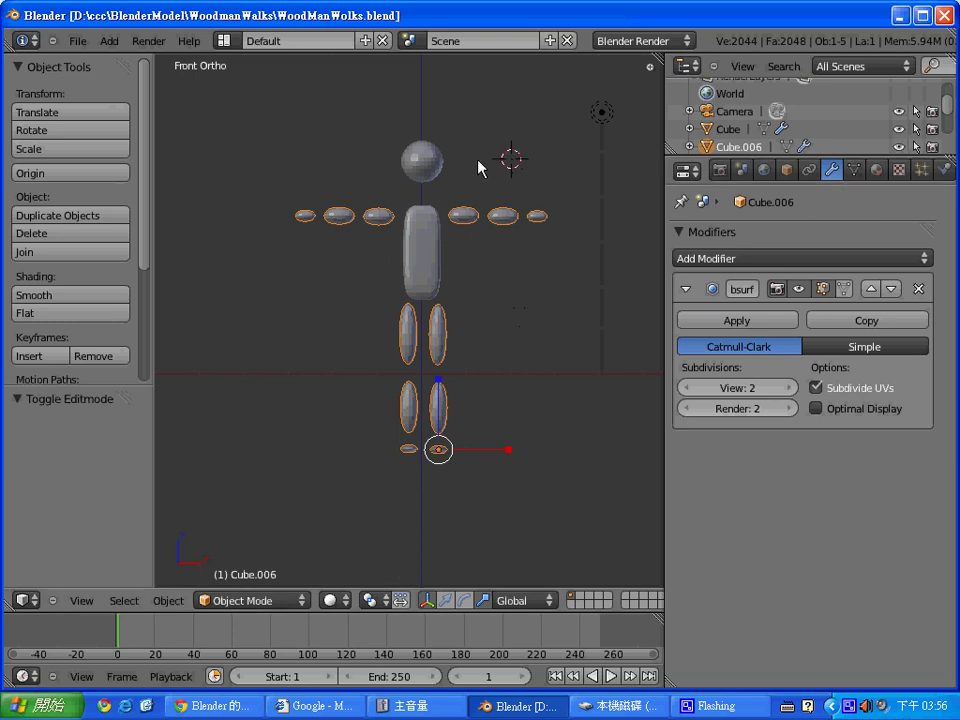
left_click(448, 187)
key("shift+a")
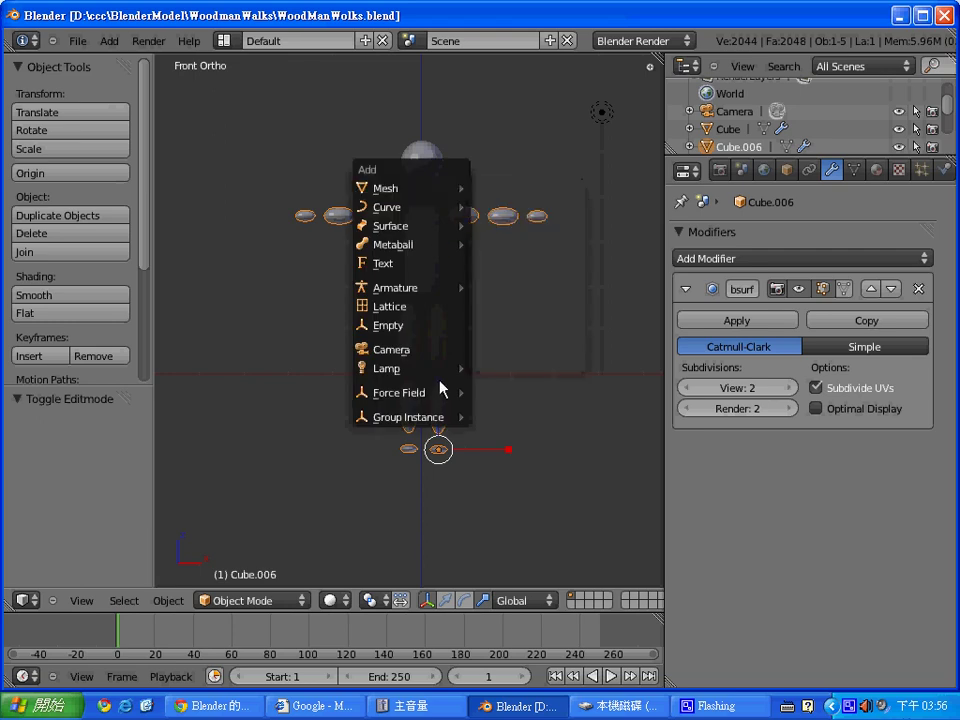
mouse_move(400, 287)
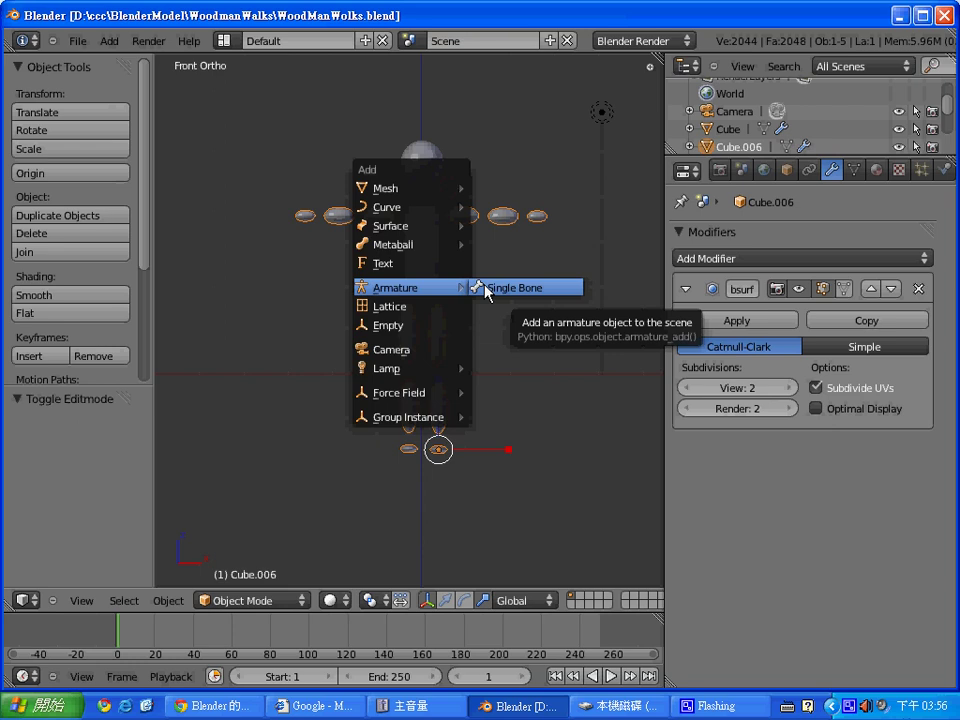
left_click(572, 421)
key("n")
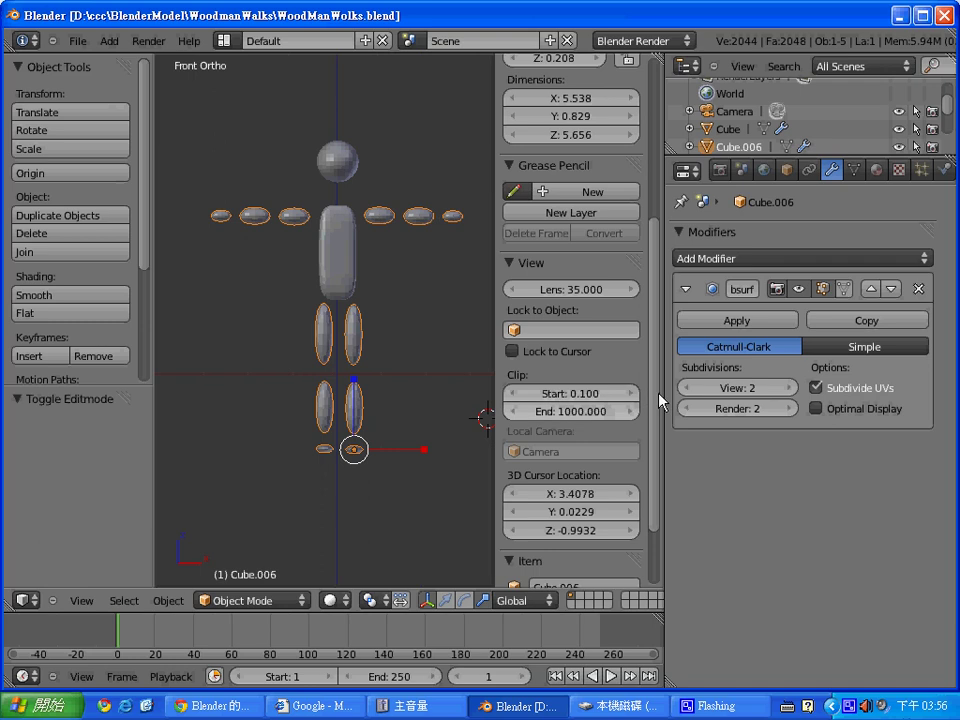
Set the 3D cursor location to X 0, Y 0, Z 0 and hide the side panel
scroll(640, 380, "up", 1)
scroll(640, 400, "down", 3)
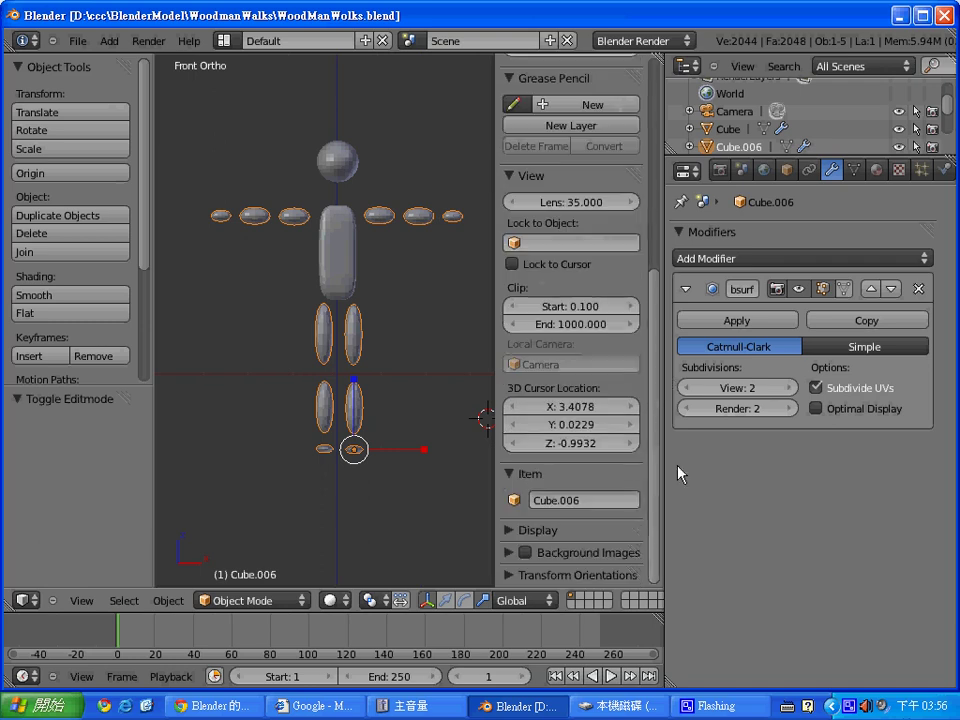
left_click(589, 408)
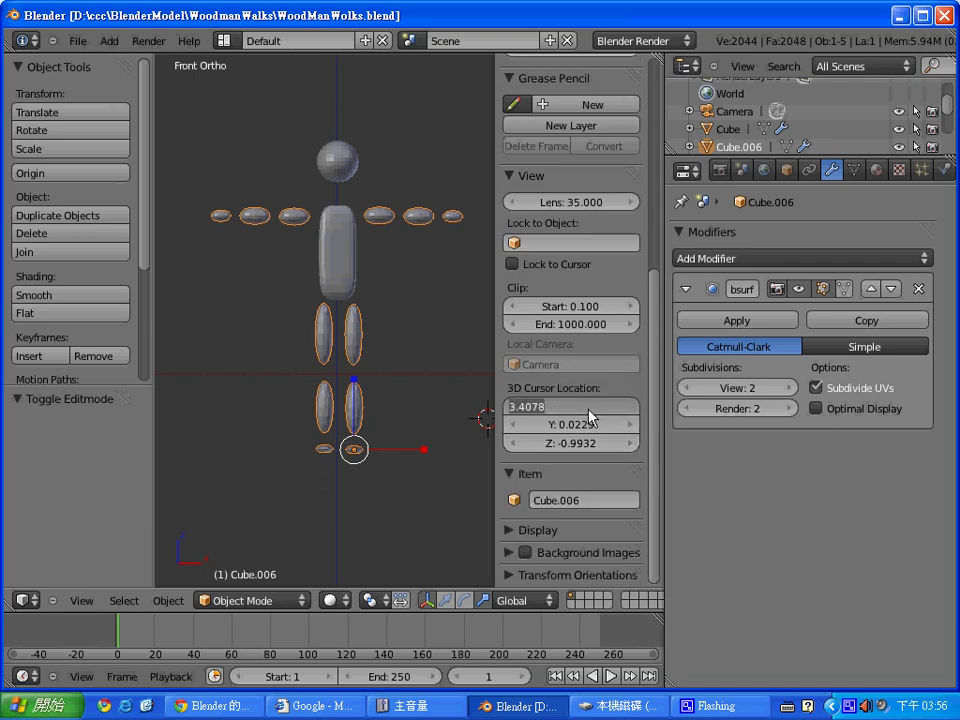
type("0")
key("Return")
scroll(606, 430, "up", 1, "ctrl")
key("BackSpace")
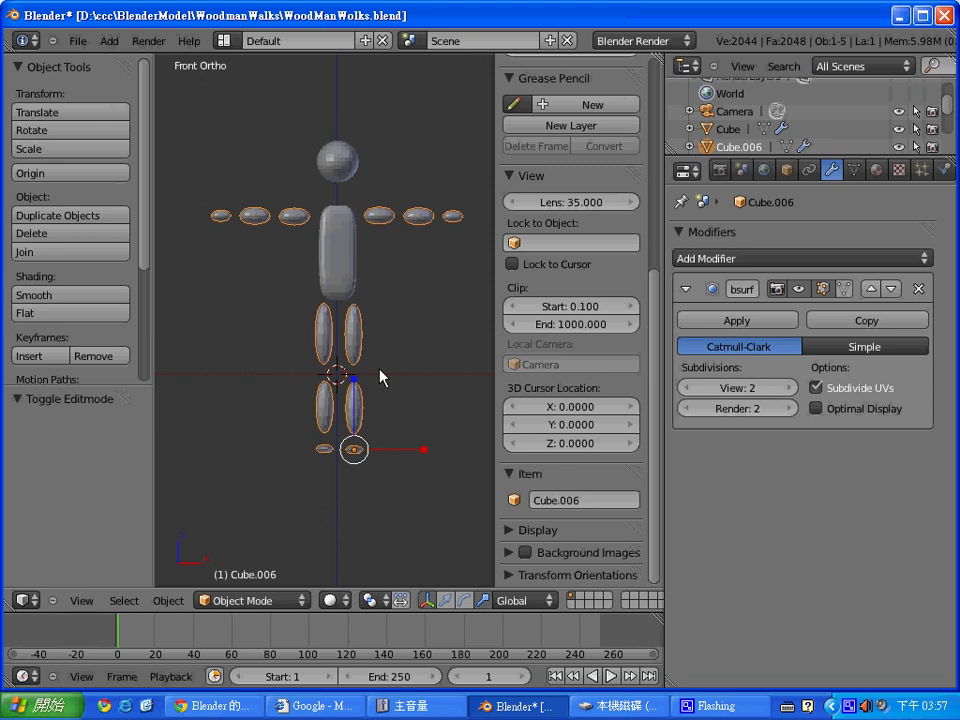
key("n")
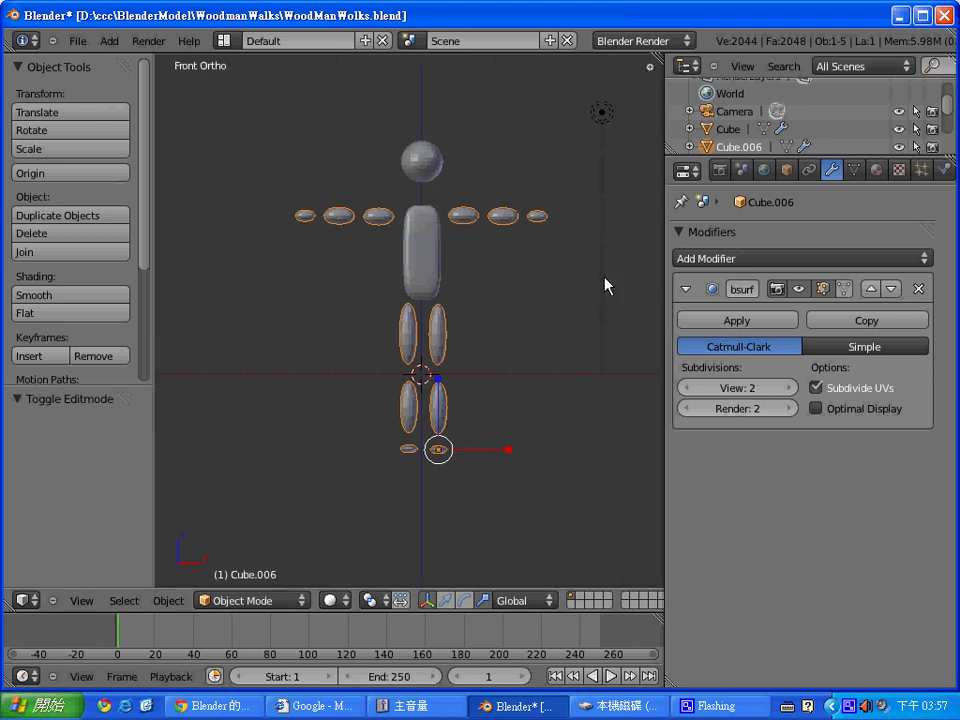
key("shift+a")
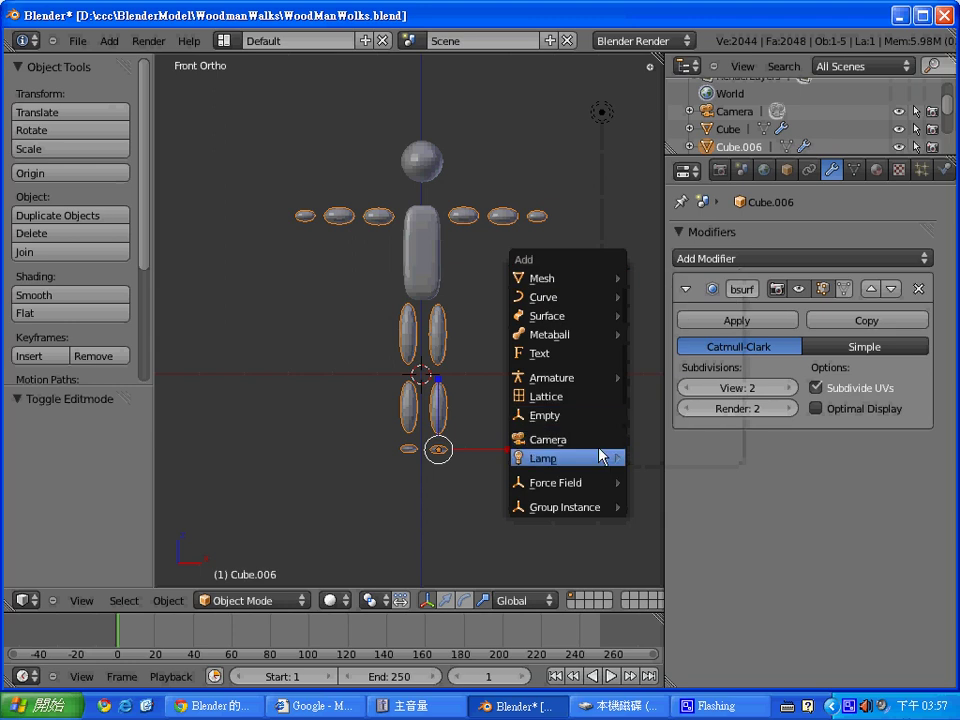
Add a single-bone armature and raise it into the torso to about X 0.042, Z 2.98
mouse_move(560, 377)
left_click(668, 378)
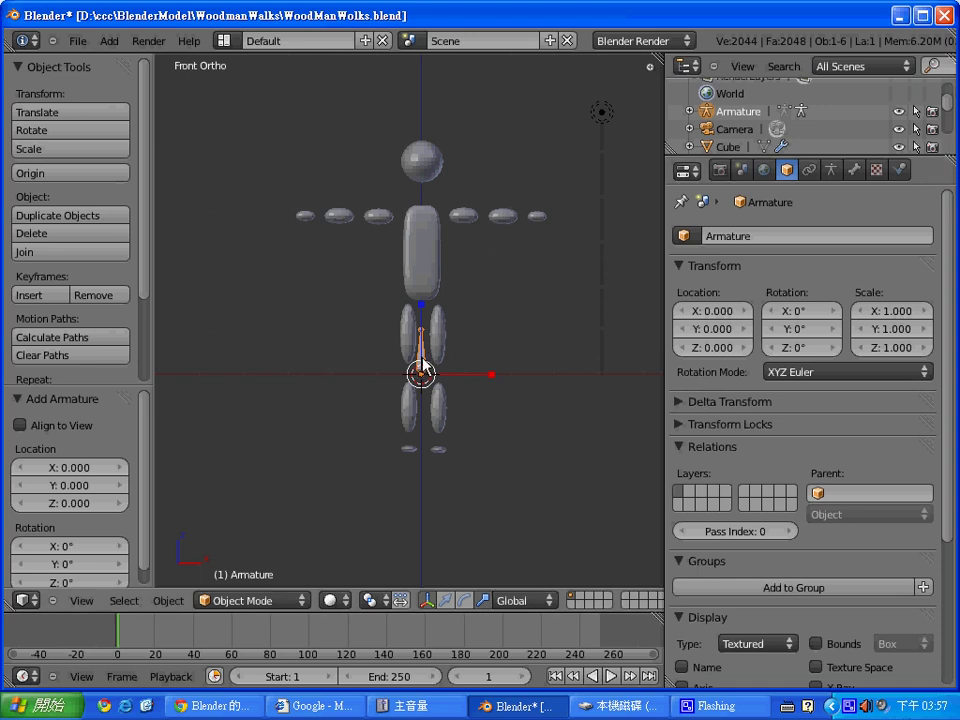
key("g")
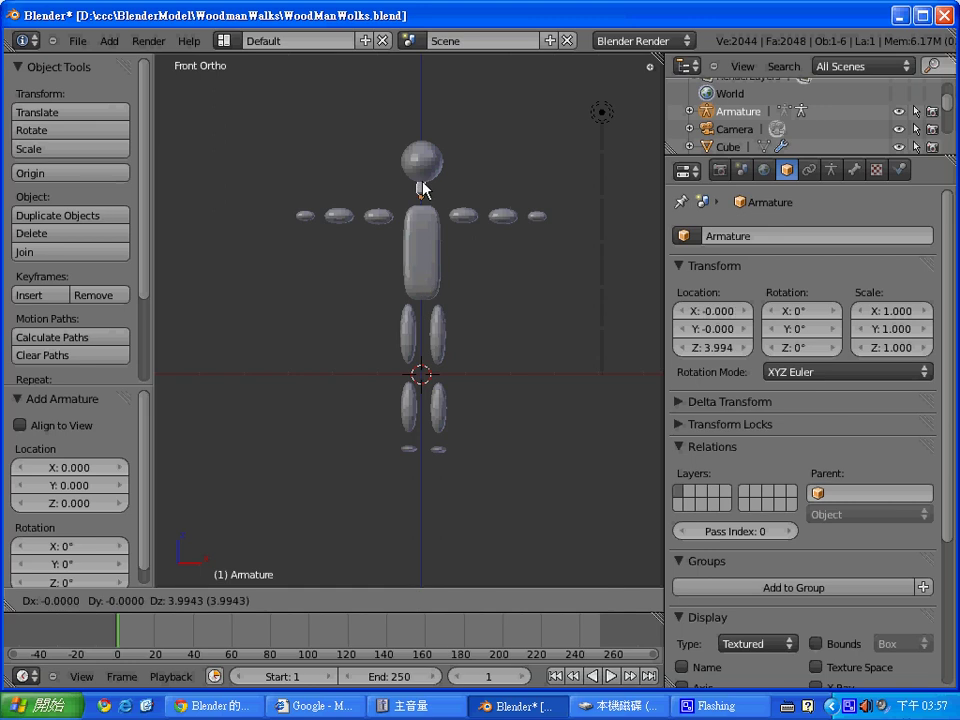
left_click(425, 232)
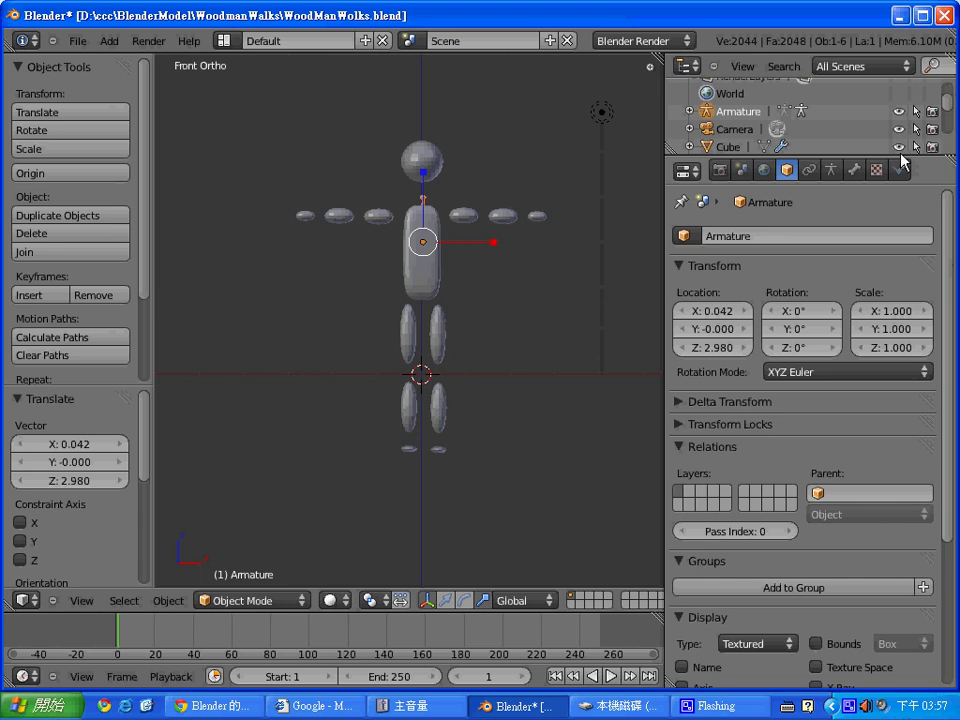
left_click_drag(902, 156, 900, 240)
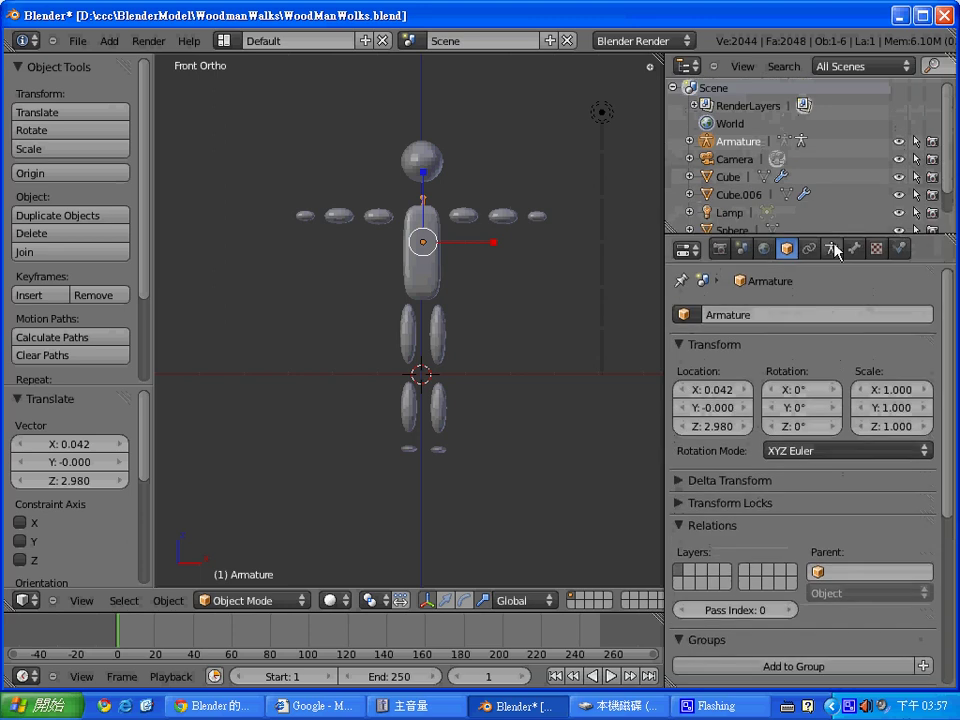
Turn on X-Ray in the armature's data settings so the bones show through the body
left_click(835, 249)
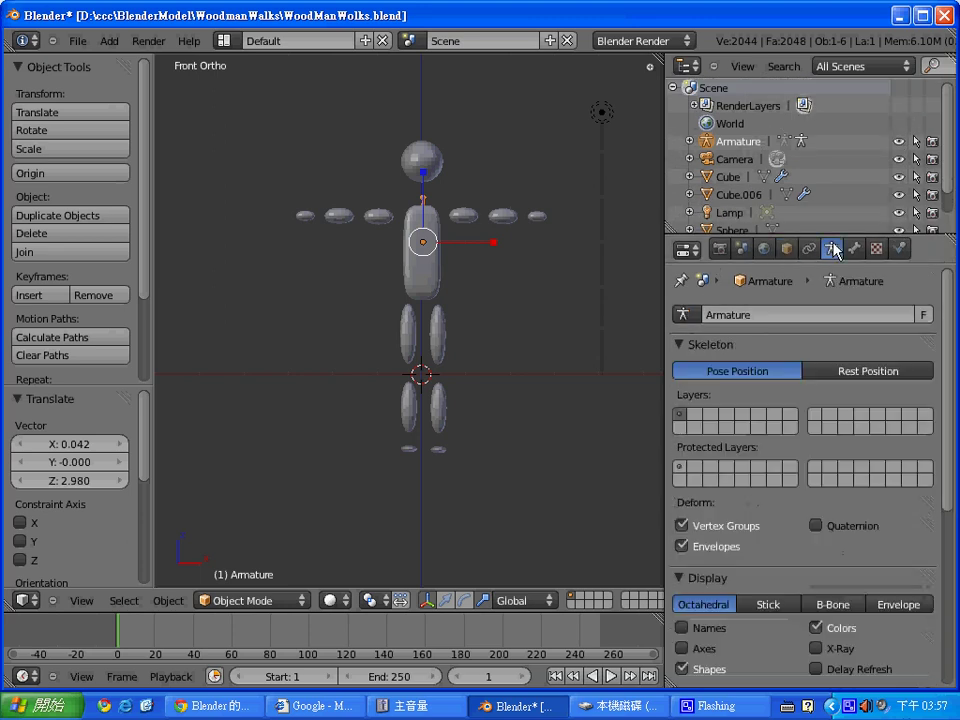
left_click_drag(949, 332, 949, 482)
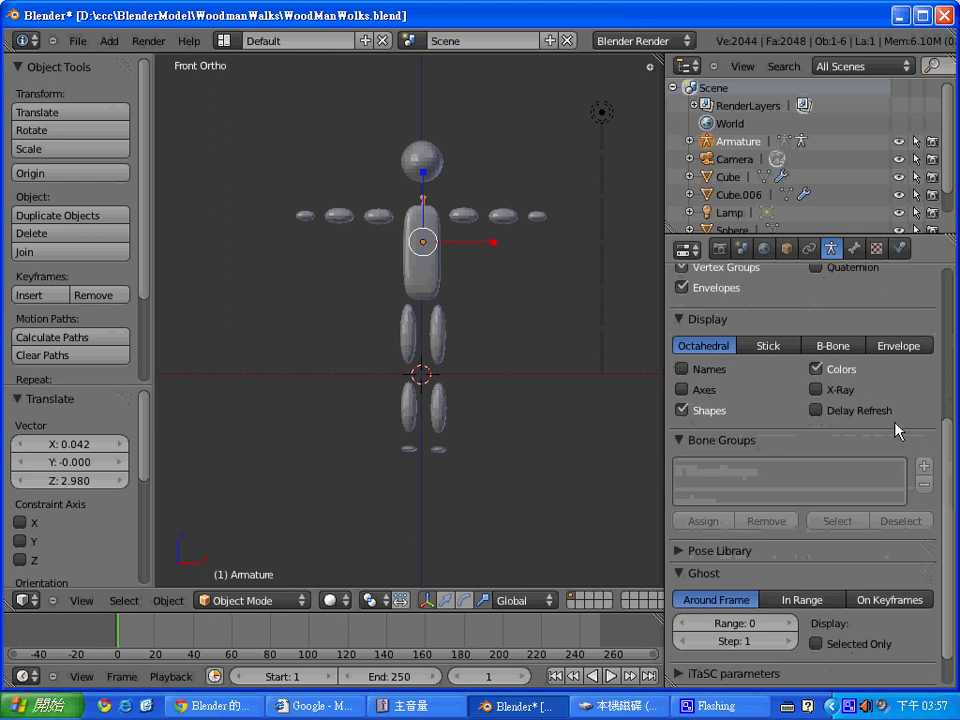
left_click(816, 389)
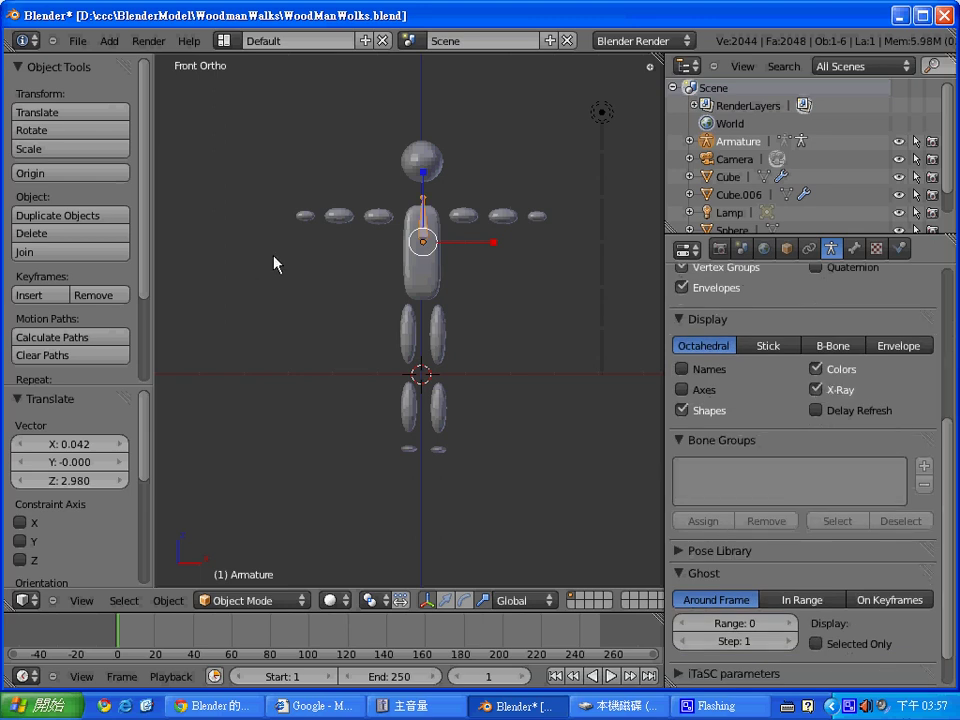
left_click(573, 320)
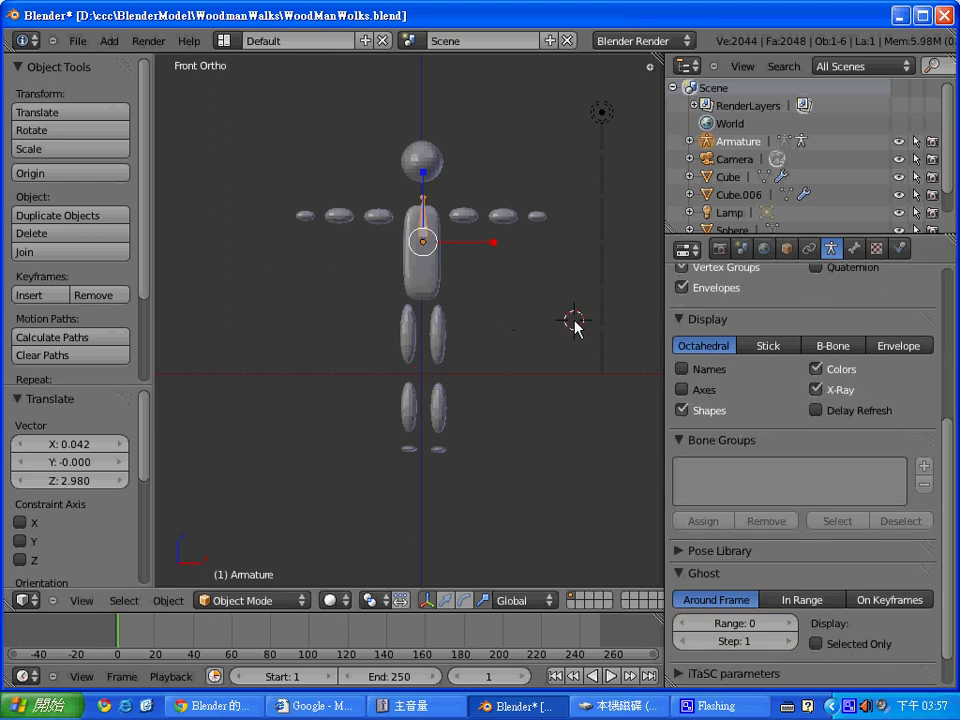
Reselect the armature in Edit Mode and start extruding a new bone up toward the head
right_click(424, 225)
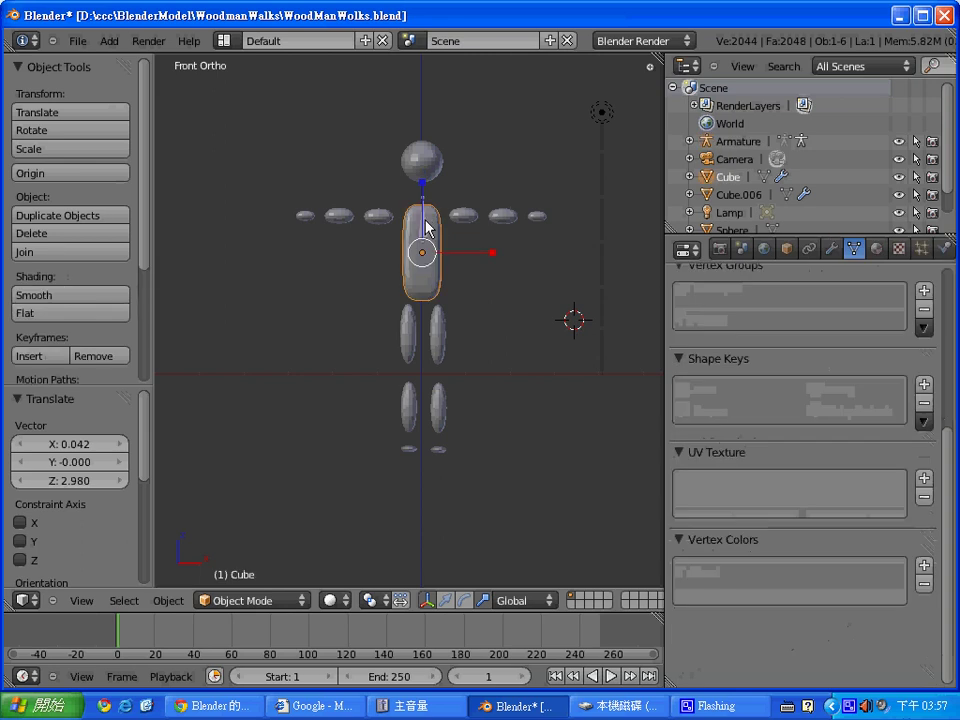
right_click(424, 208)
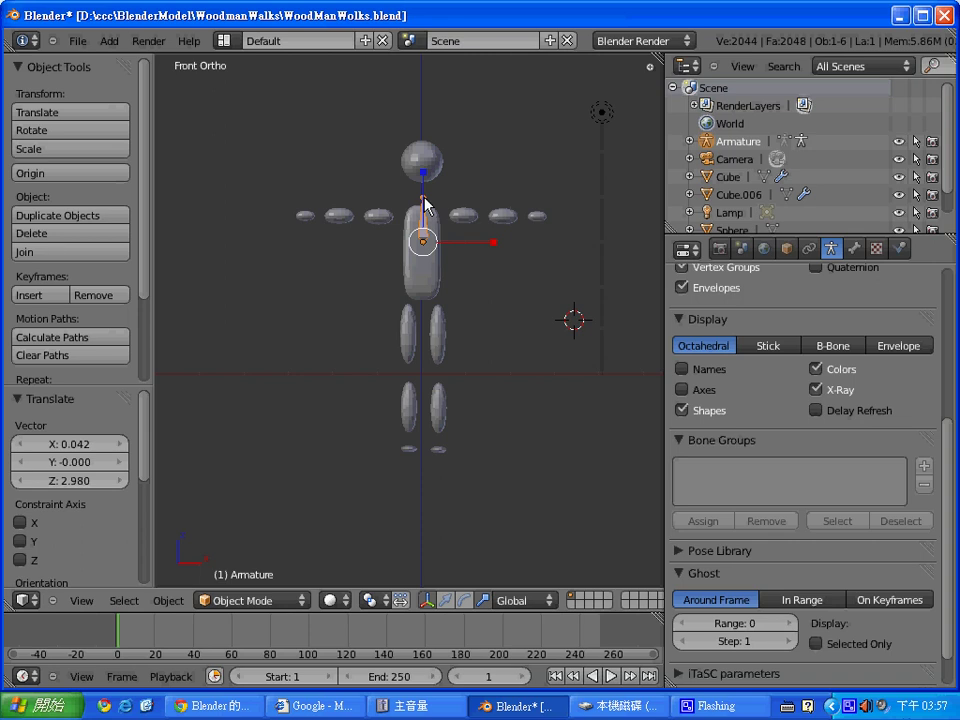
key("Tab")
key("e")
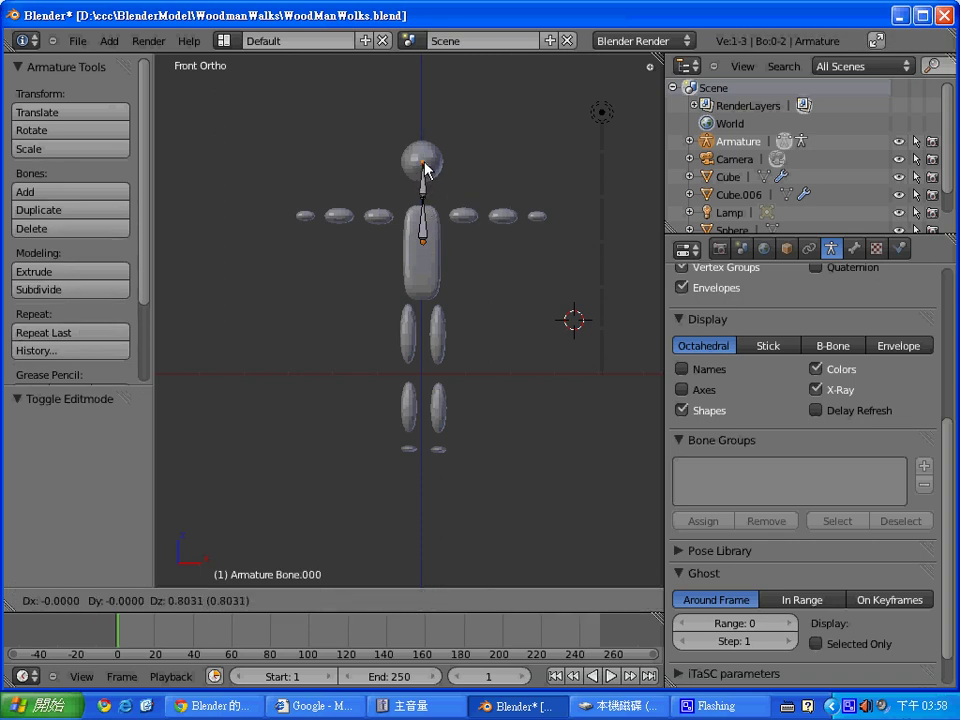
Redo the extrusion so the second bone rises 0.866 straight up along Z into the head
left_click(427, 165)
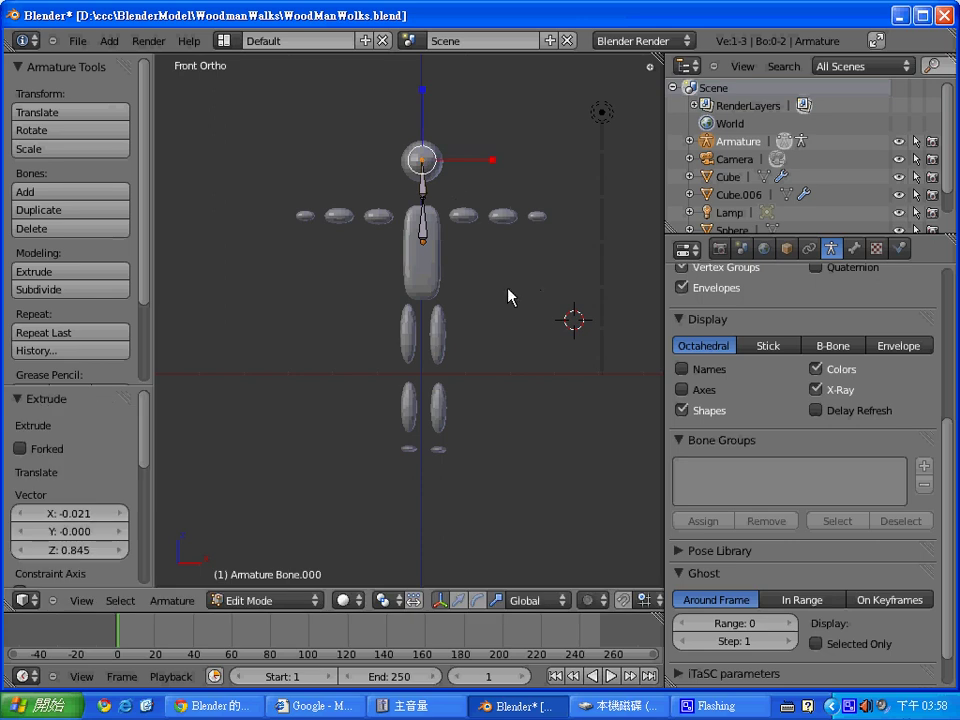
key("a")
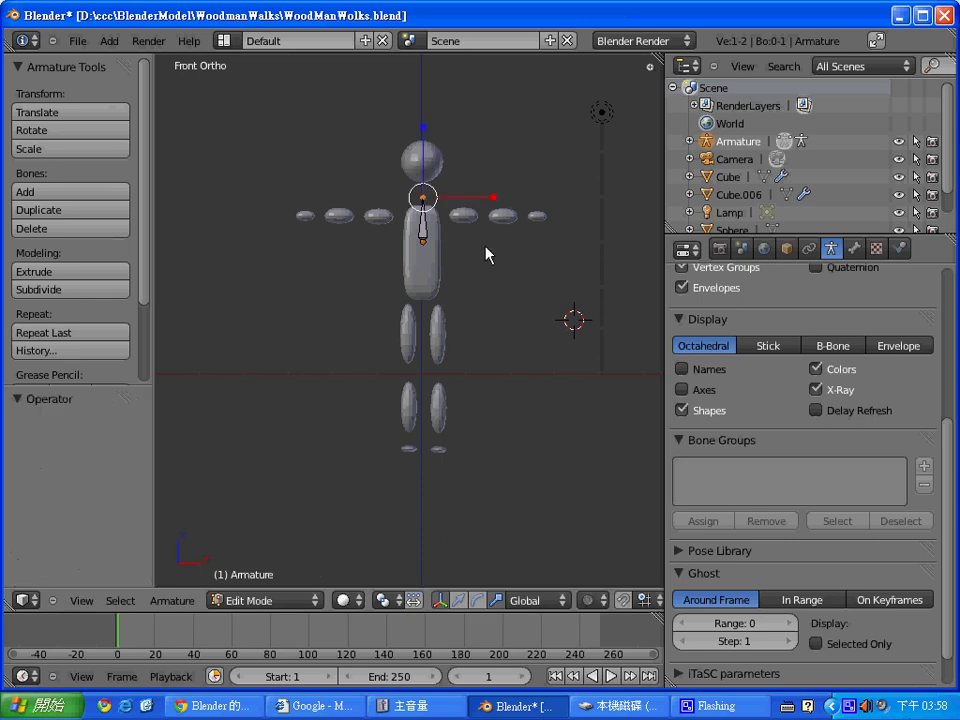
right_click_drag(426, 228, 422, 206)
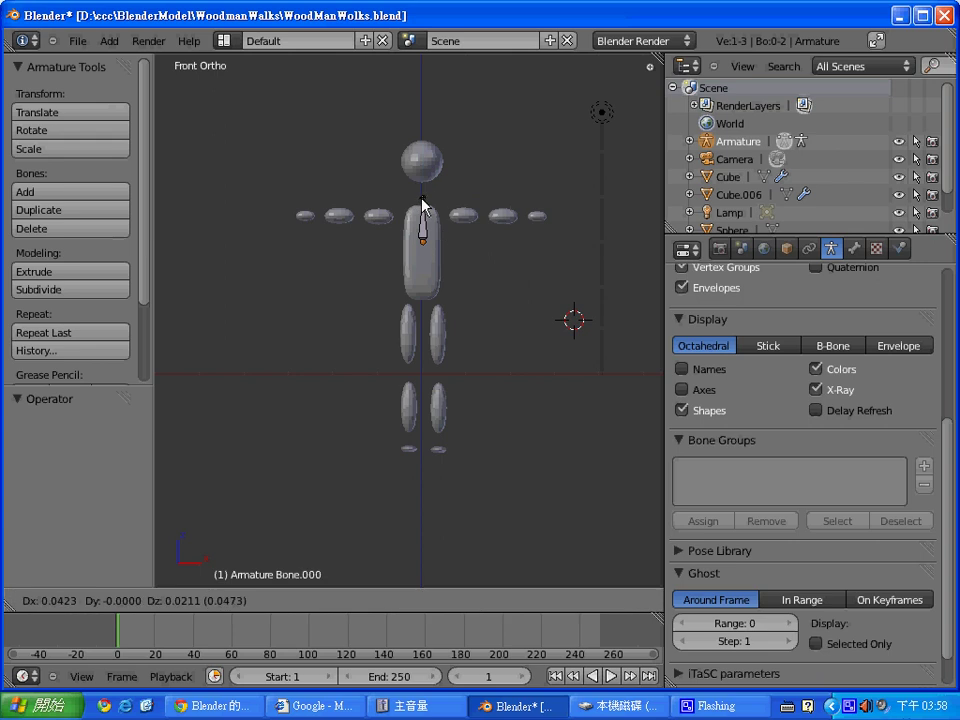
key("z")
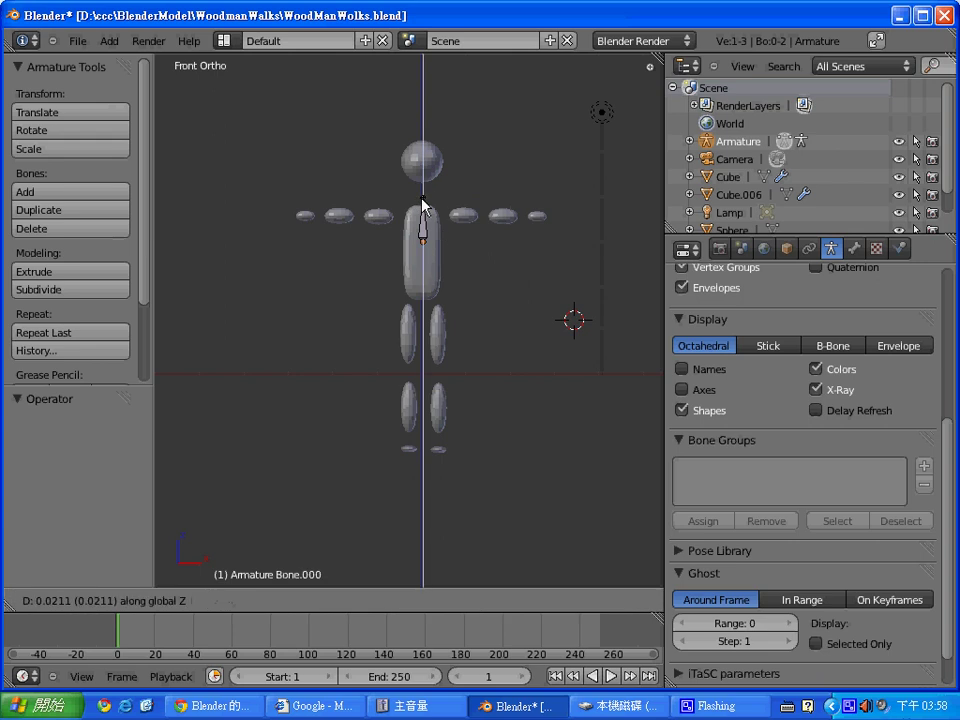
right_click_drag(422, 205, 426, 167)
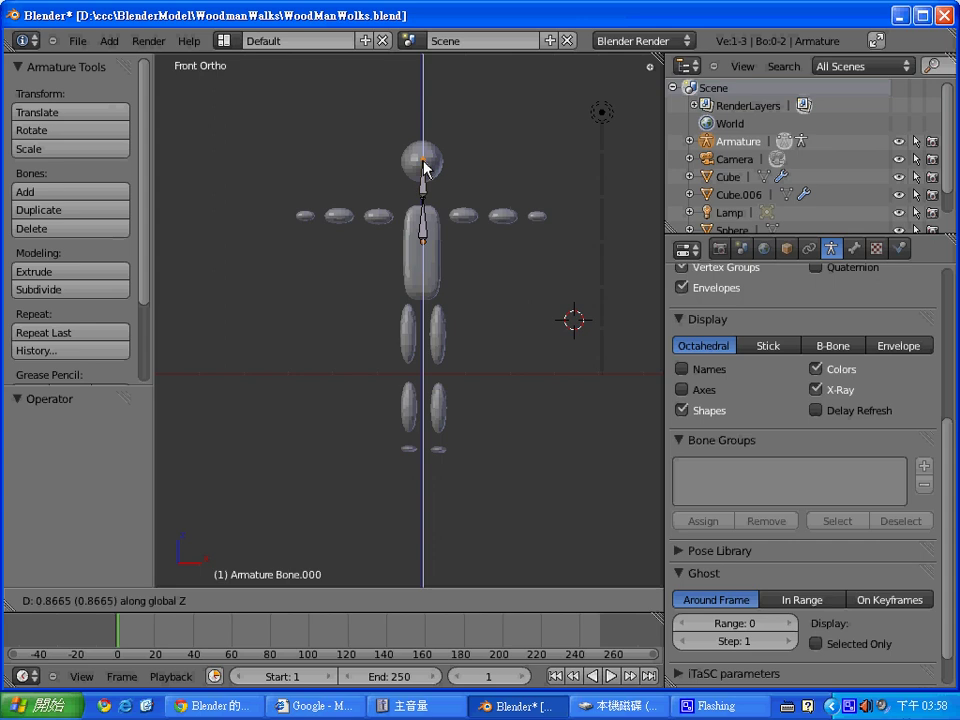
left_click(423, 162)
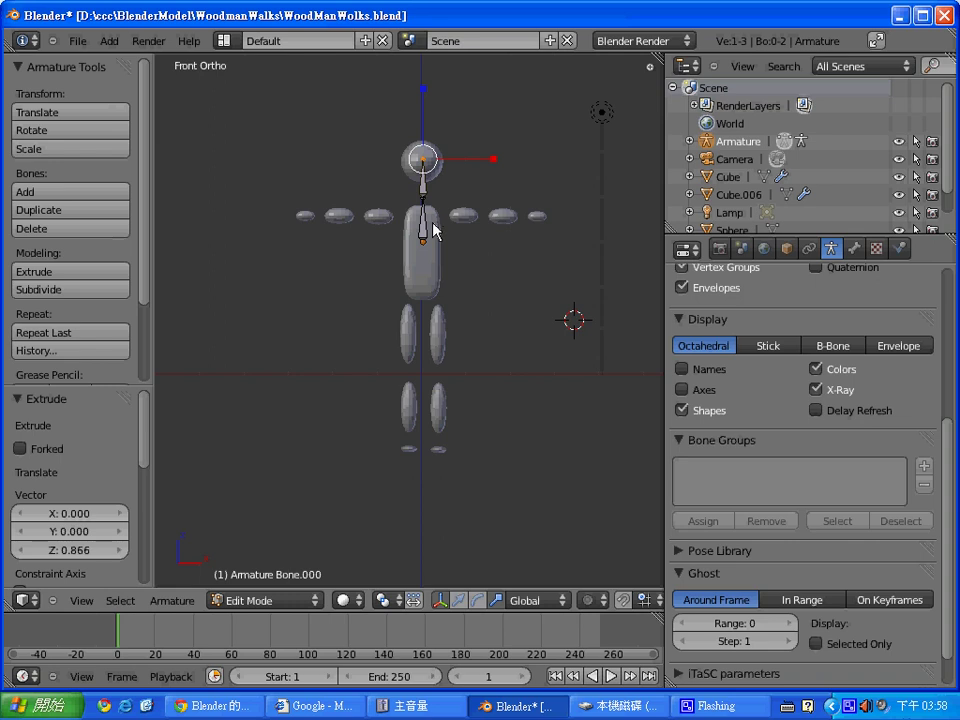
Move the head bone down Z -0.423 so the joint sits at shoulder height
right_click(424, 248)
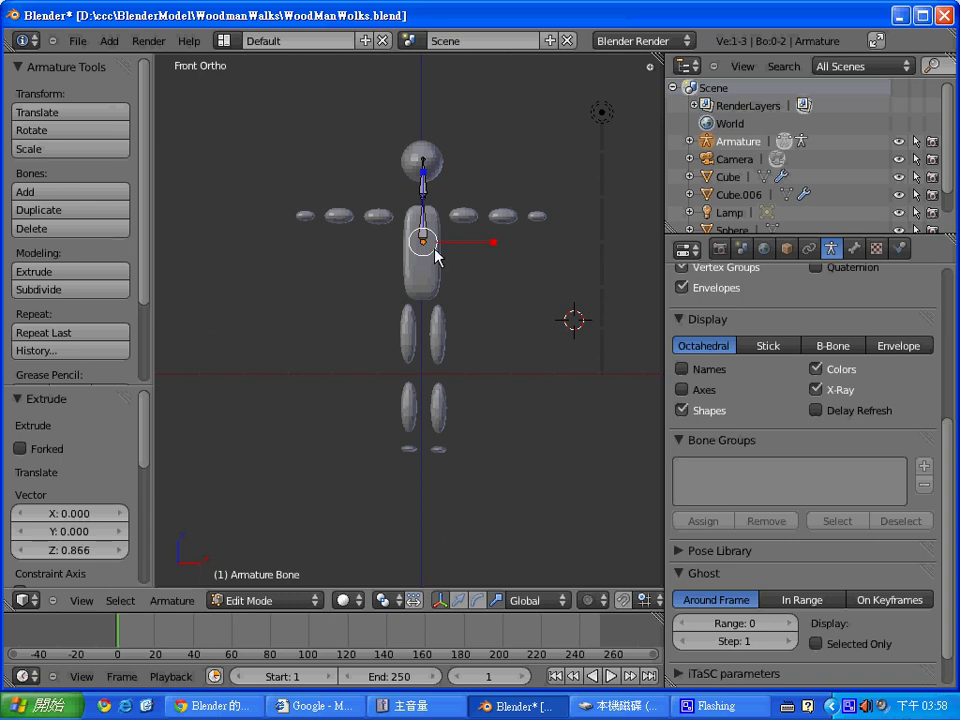
right_click(424, 212)
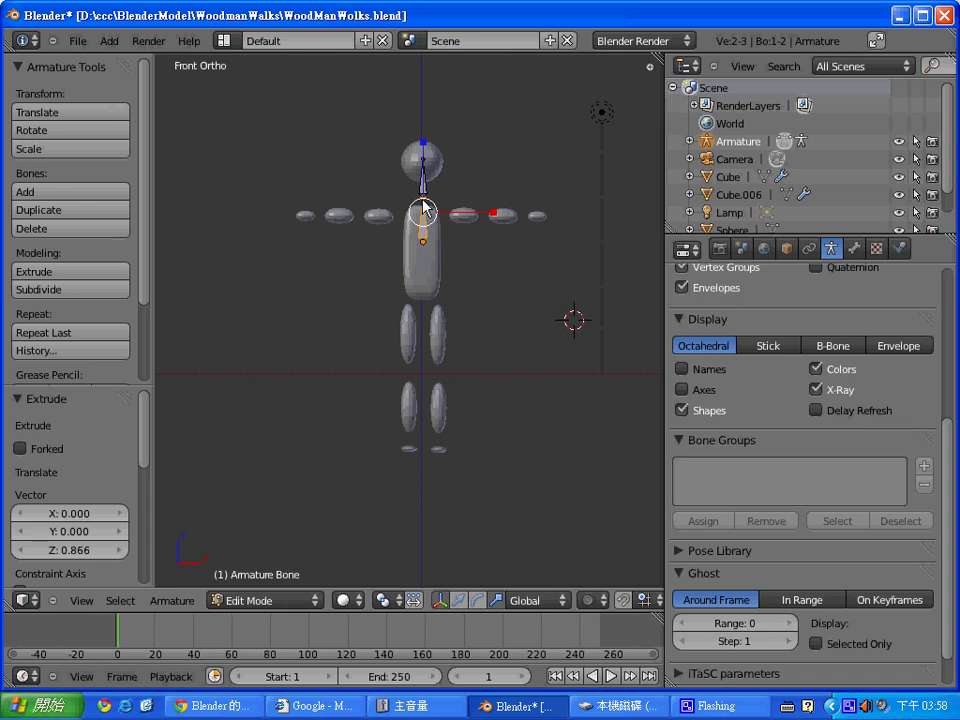
key("g")
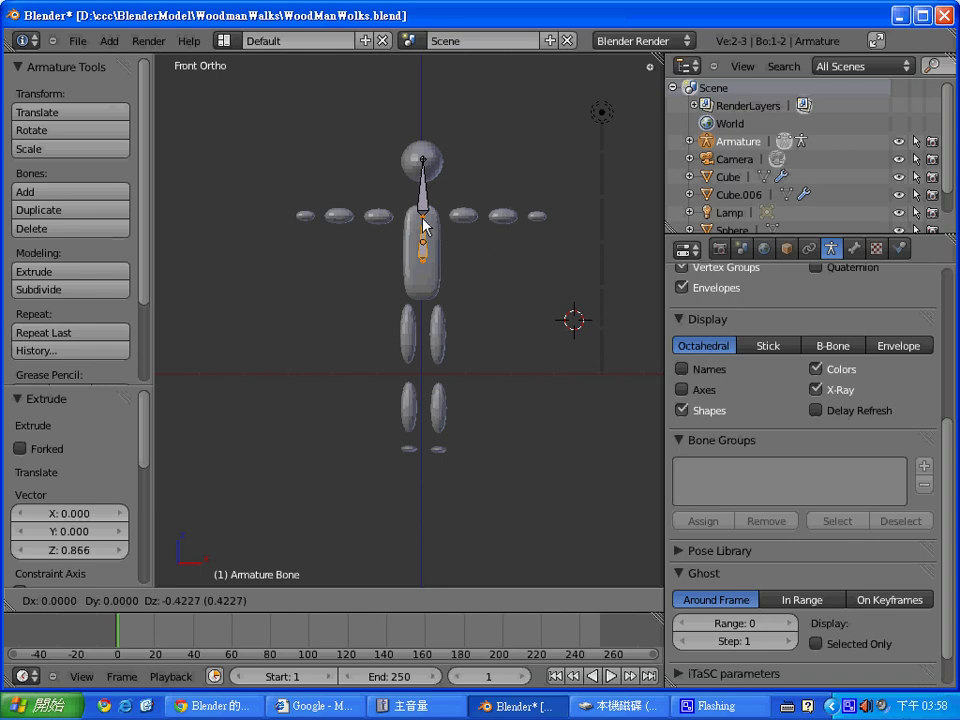
left_click(424, 226)
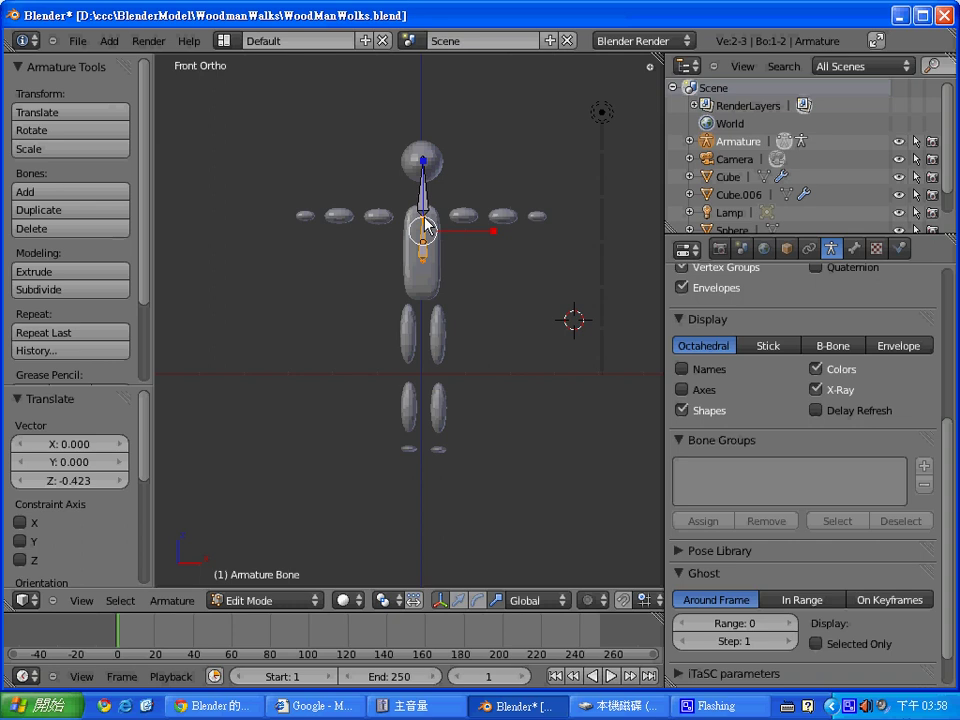
Extrude a single arm bone from the shoulder joint, then undo it
right_click(427, 224)
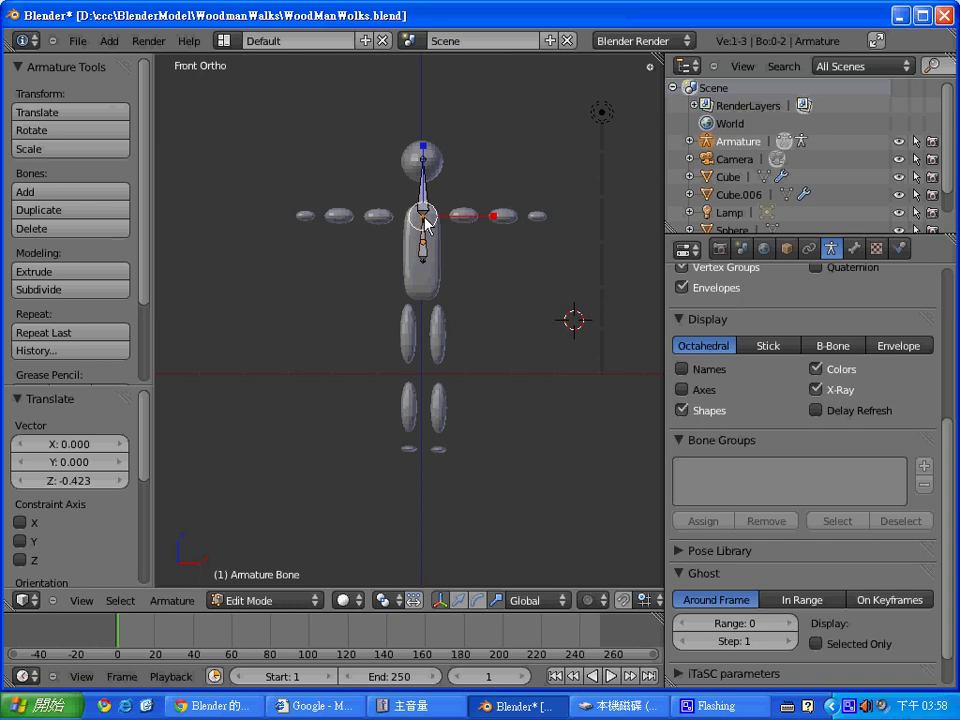
key("e")
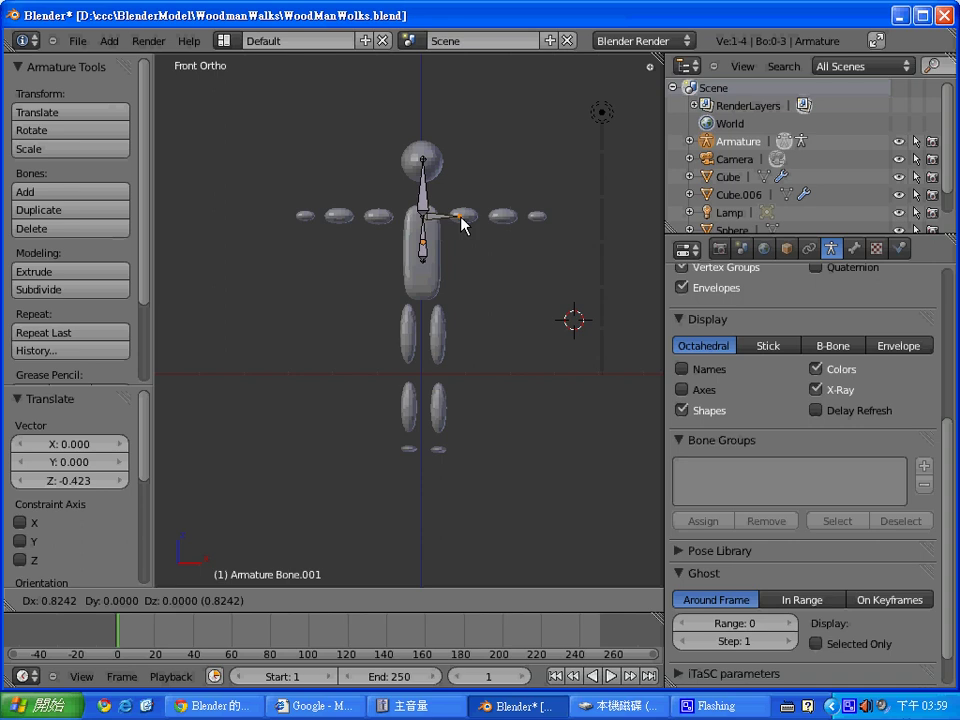
left_click(461, 222)
key("ctrl+z")
key("c")
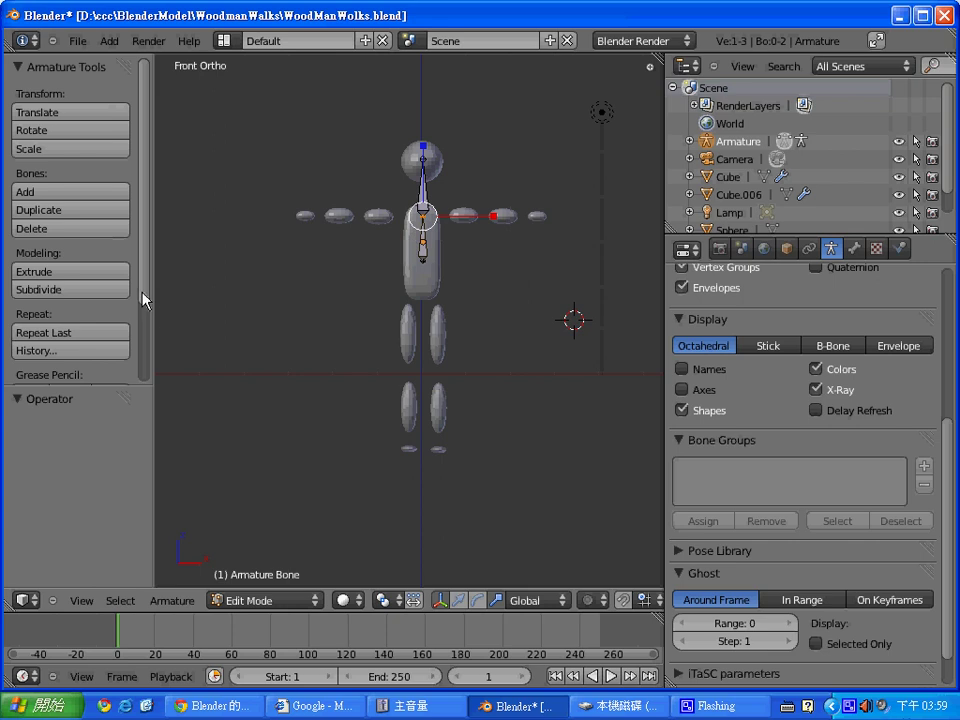
Enable X-Axis Mirror and extrude a mirrored pair of arm bones from the shoulder joint
left_click_drag(144, 300, 146, 387)
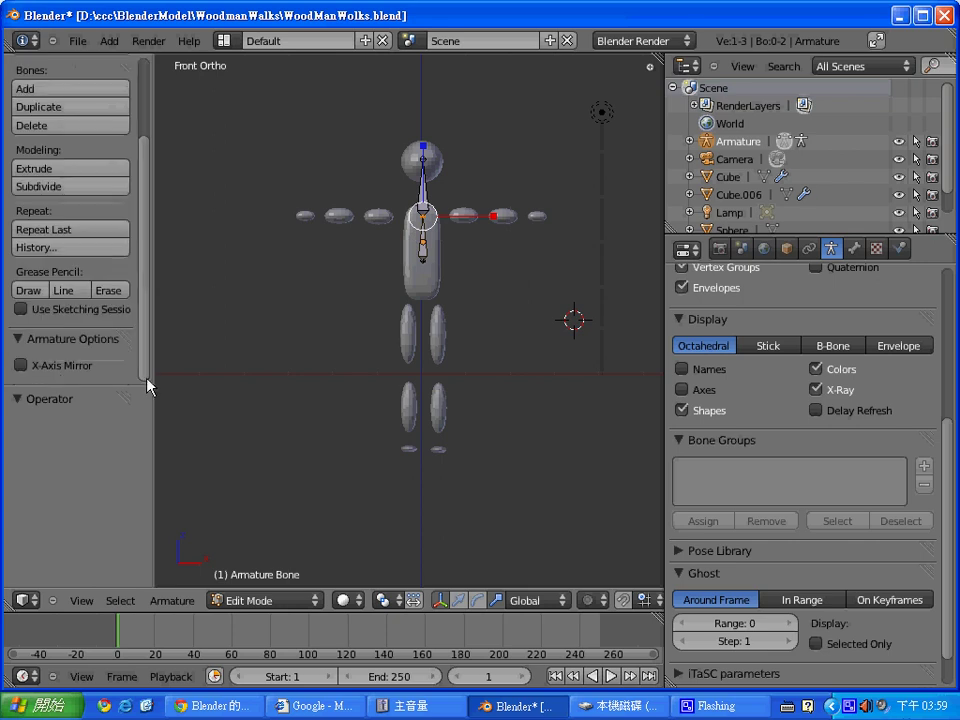
left_click(21, 365)
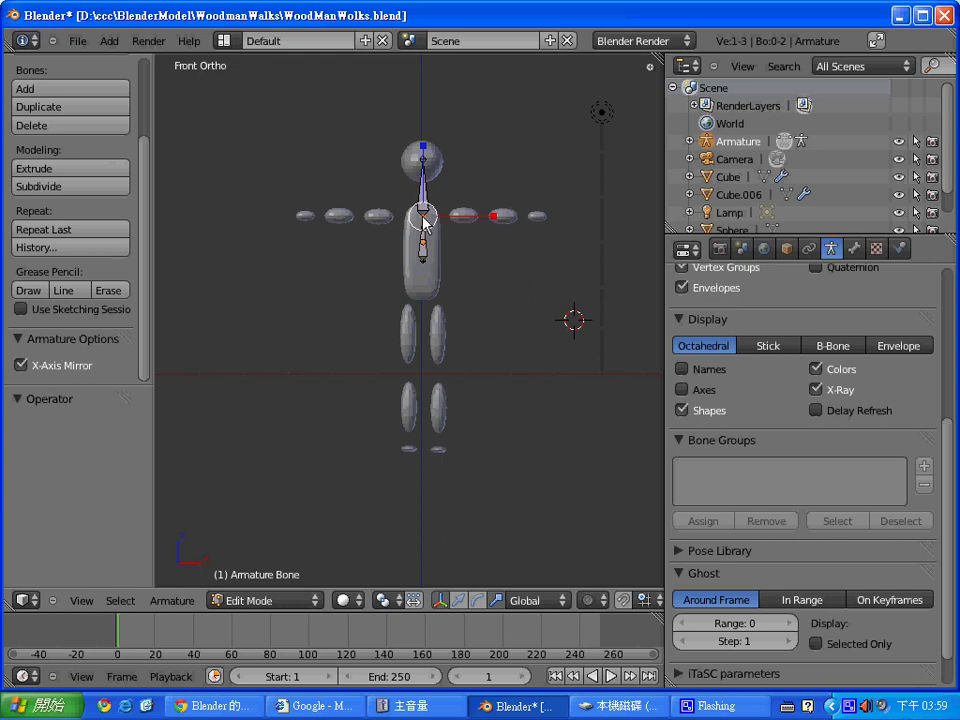
key("shift+e")
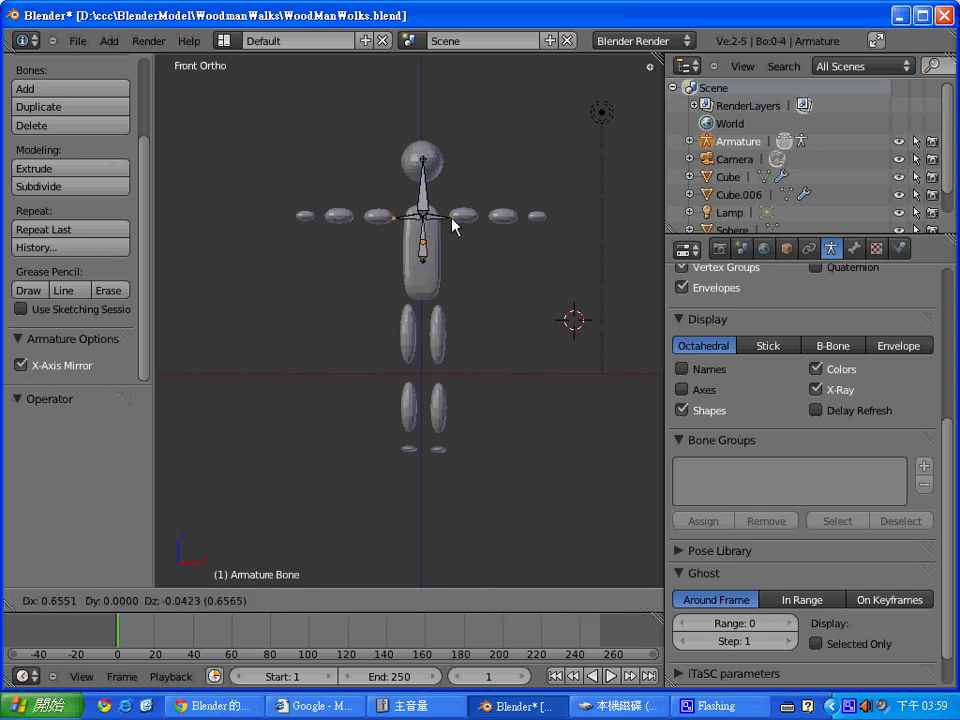
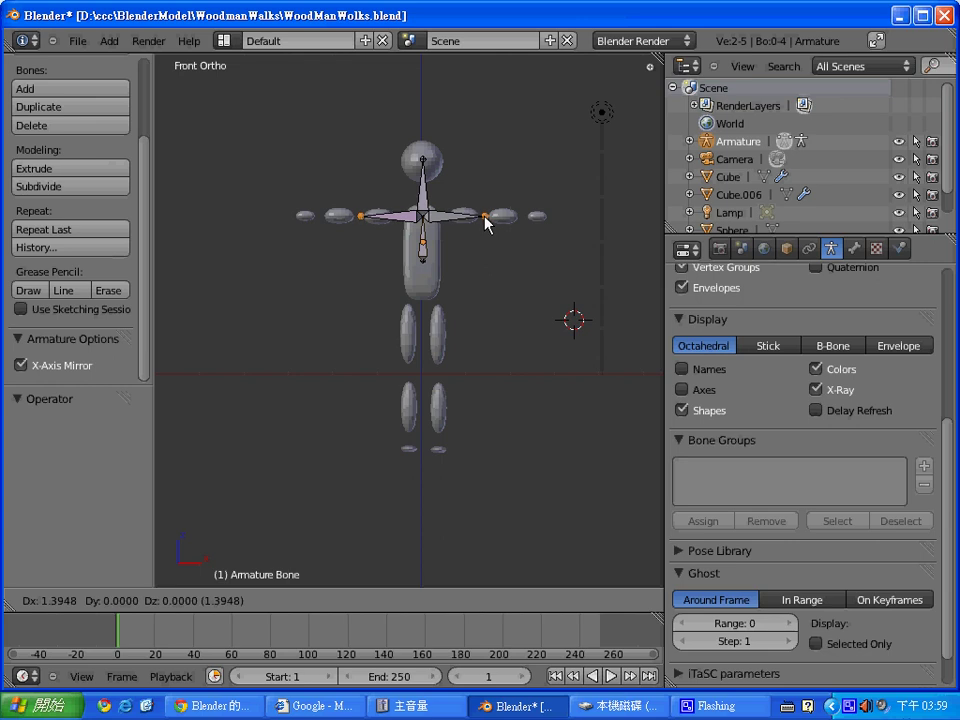
Confirm the forked arm-bone extrusion and leave armature Edit Mode
left_click(483, 221)
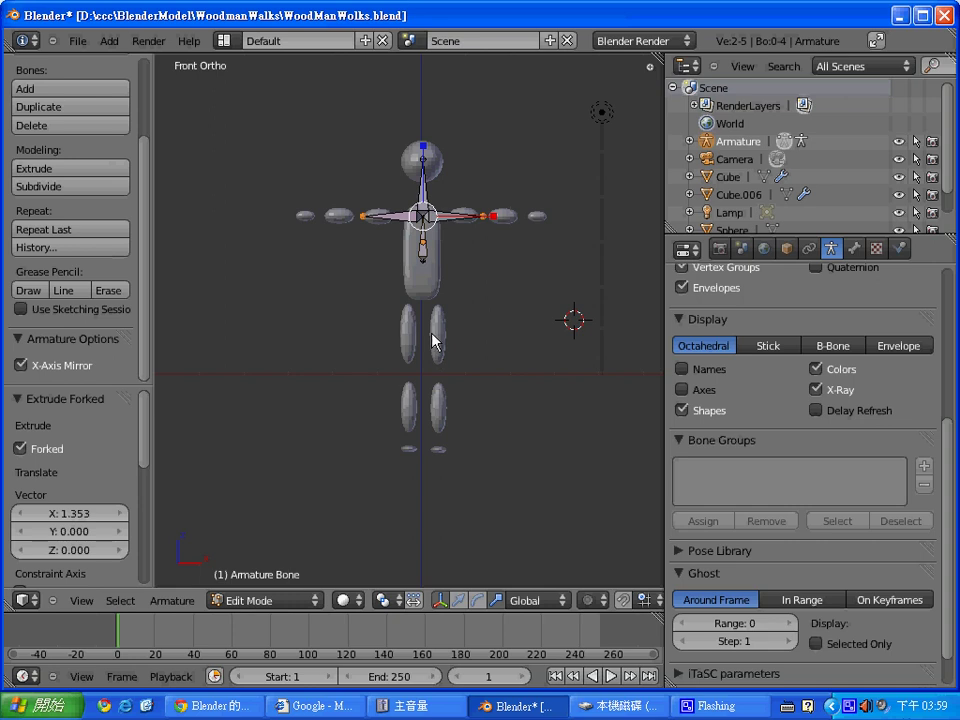
key("Tab")
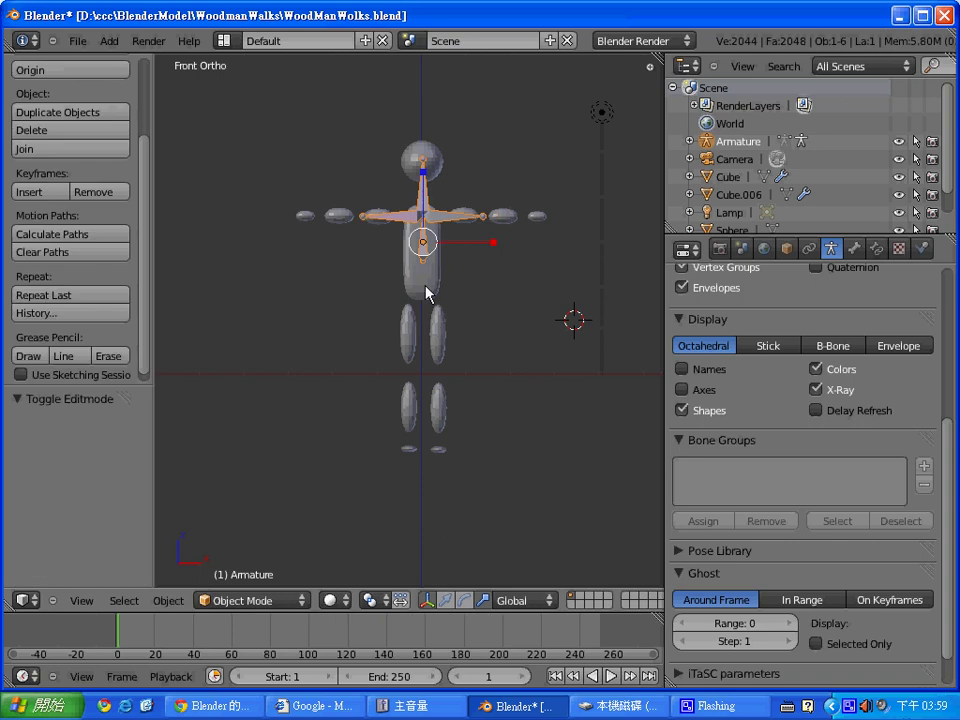
Join the torso and limb meshes, then the head sphere, into Cube.006
left_click(571, 470)
right_click(428, 291)
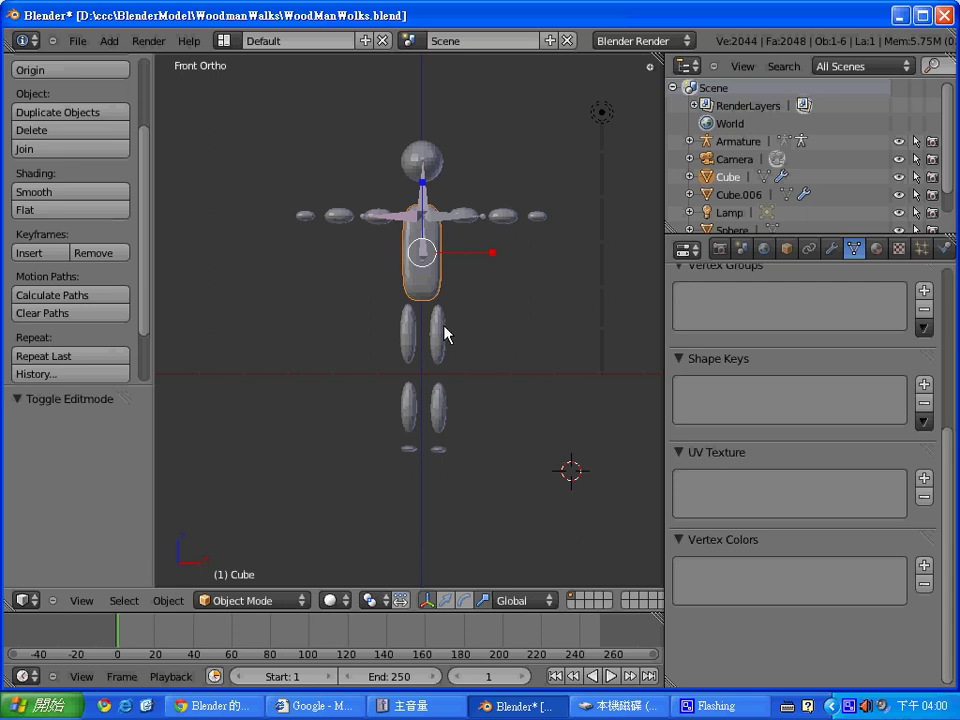
right_click(438, 334, "shift")
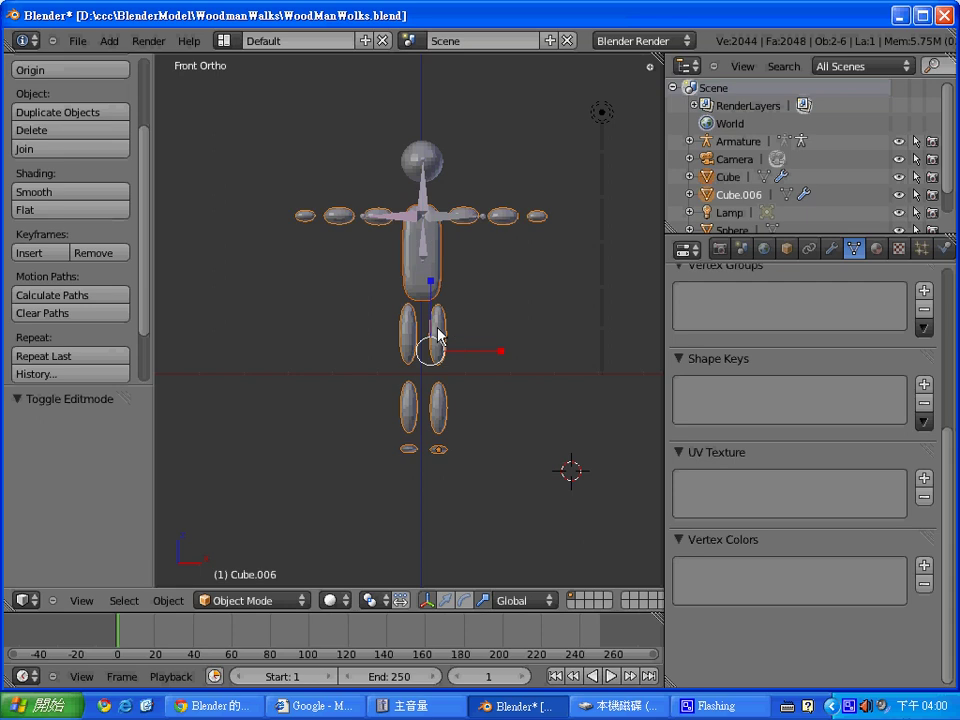
key("ctrl+j")
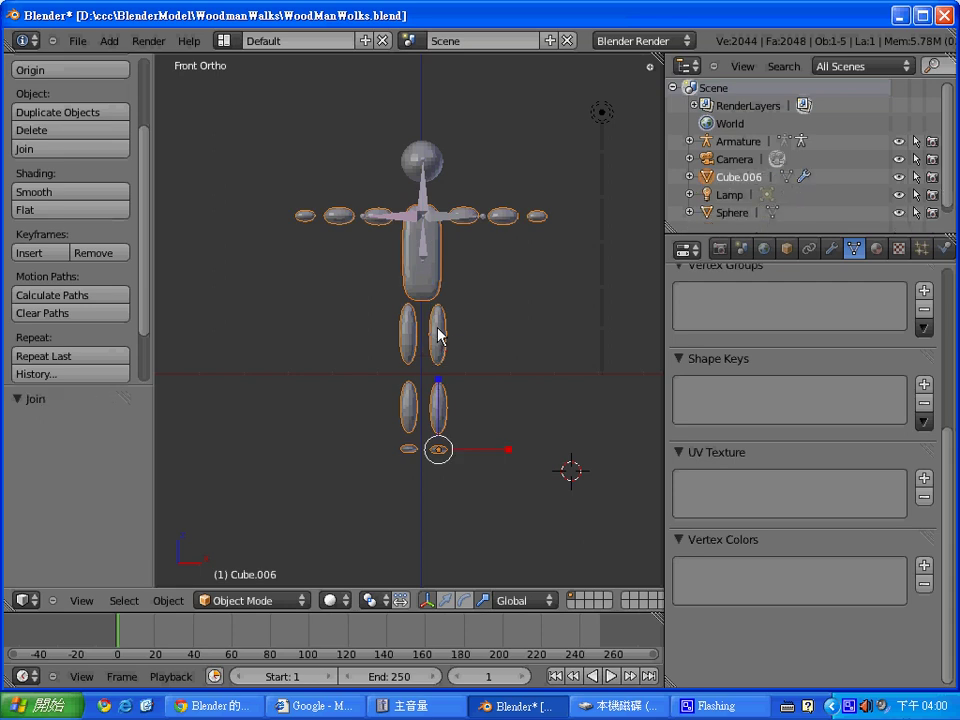
right_click(429, 165)
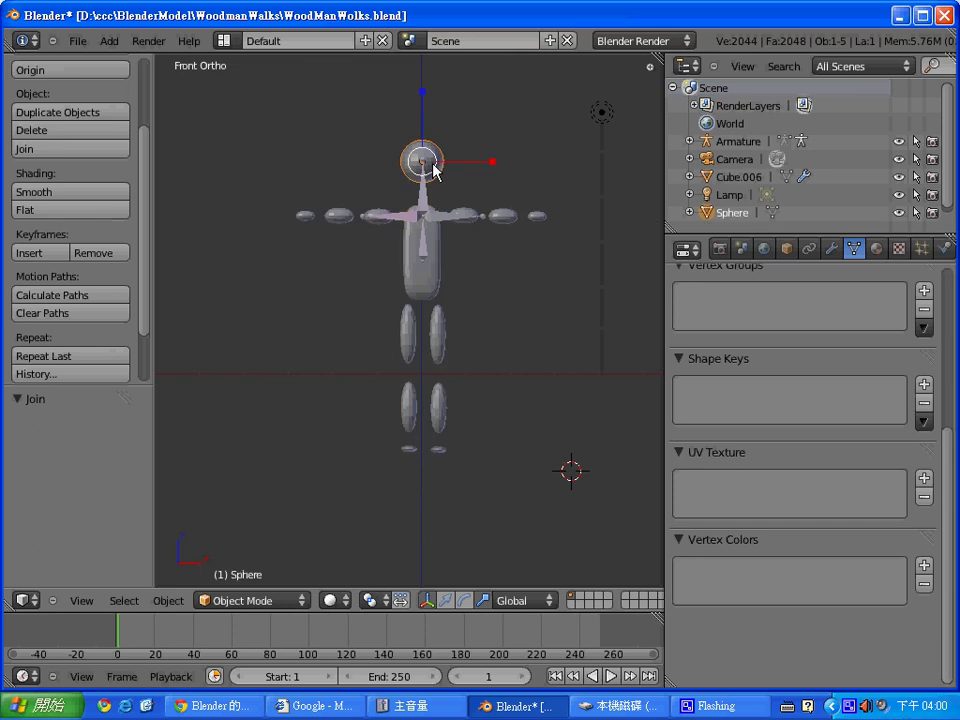
right_click(431, 240, "shift")
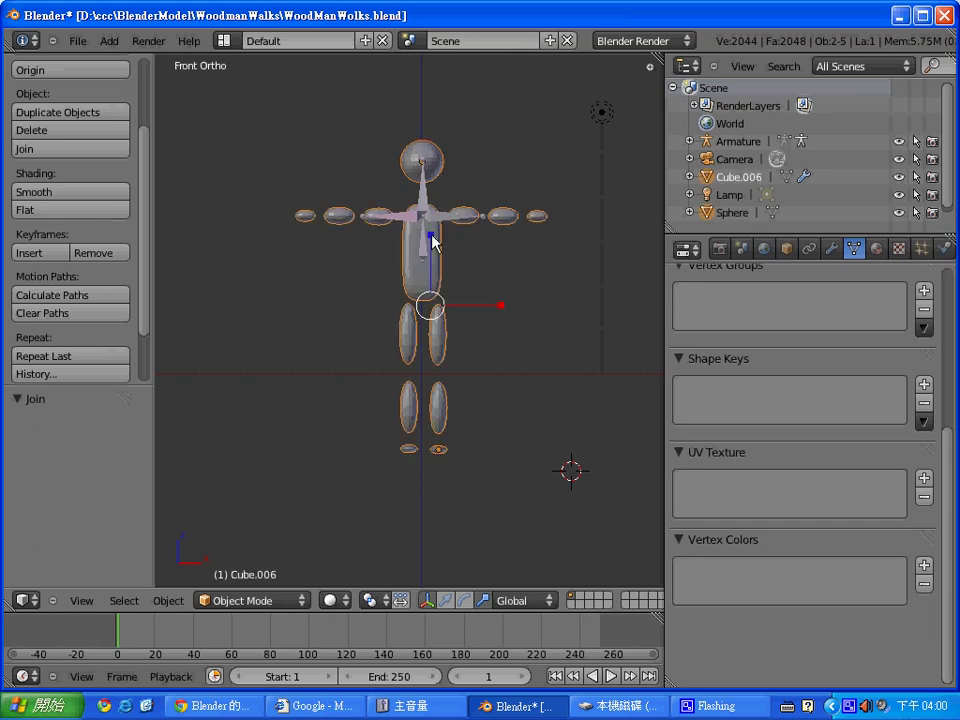
key("ctrl+j")
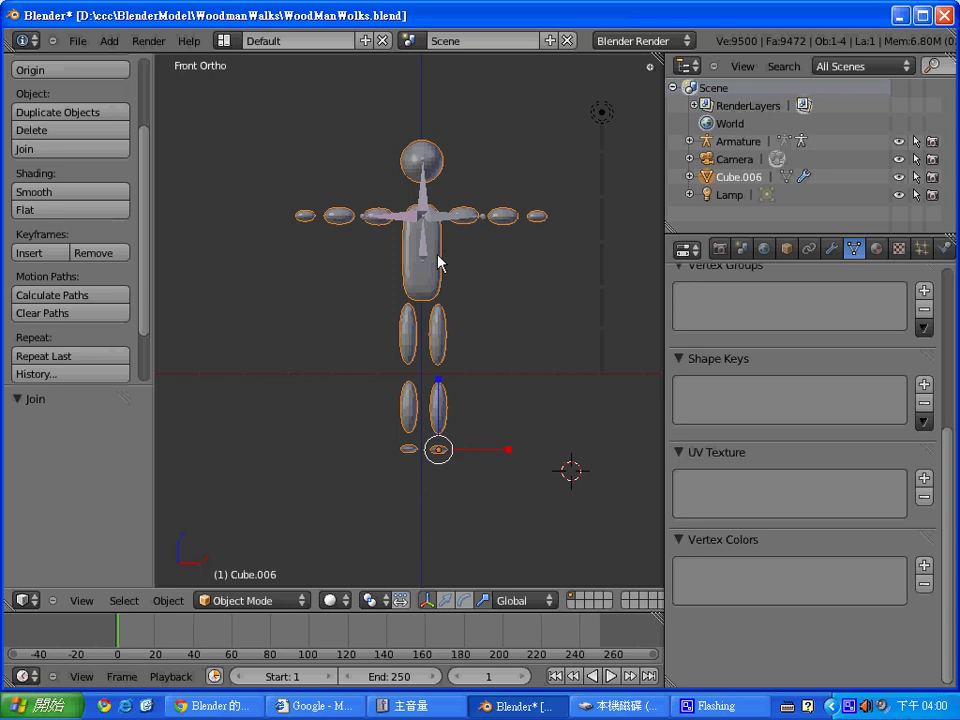
Select every face of Cube.006 in Edit Mode and snap the 3D cursor to the selection
key("Tab")
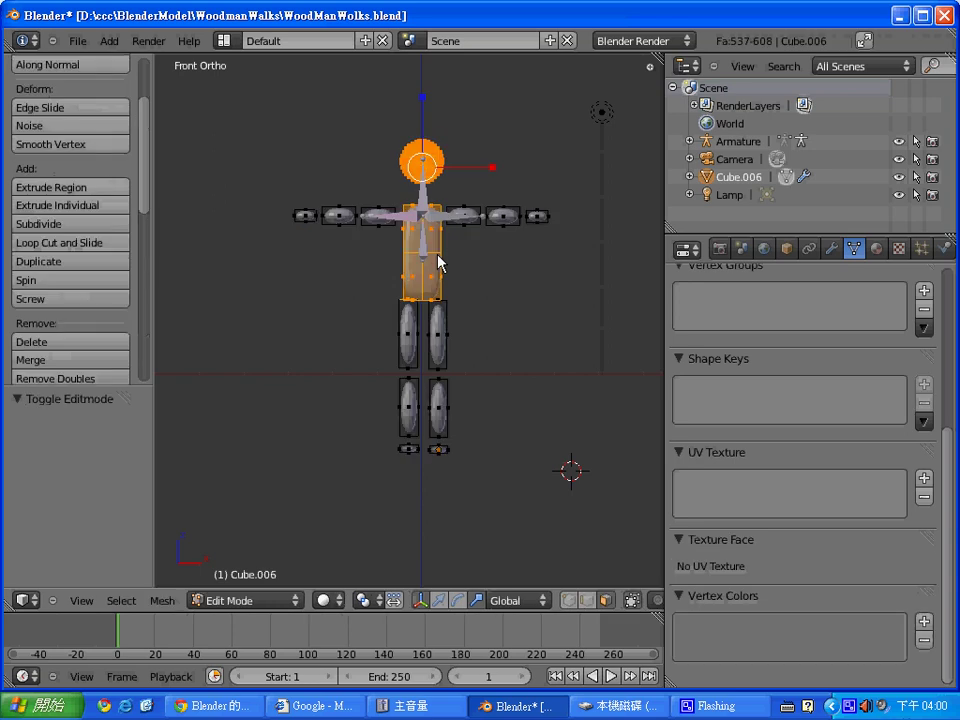
key("a")
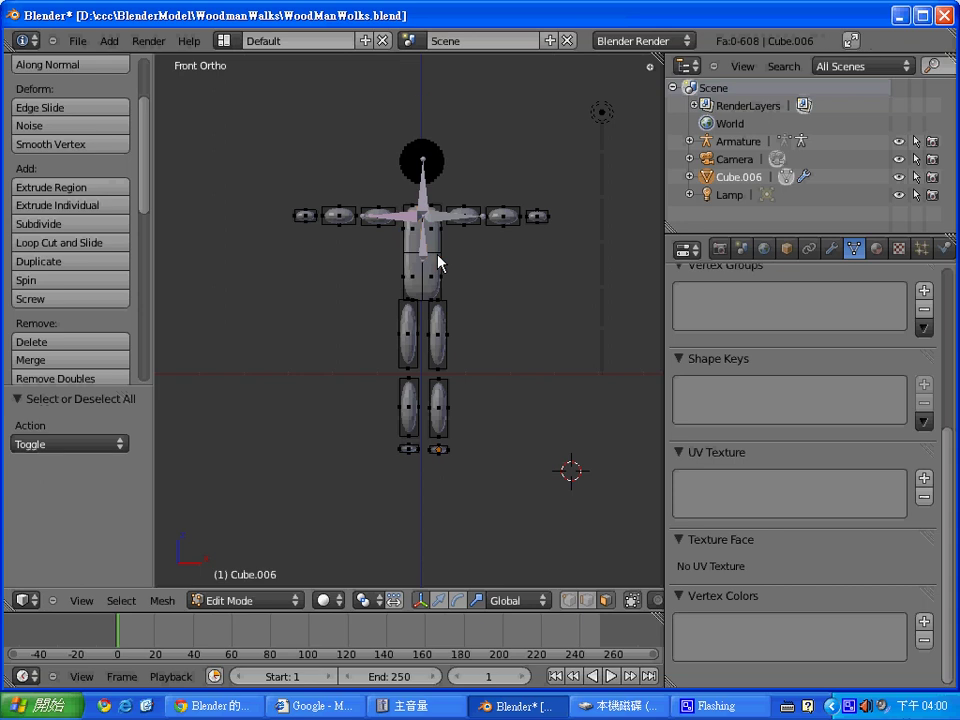
key("a")
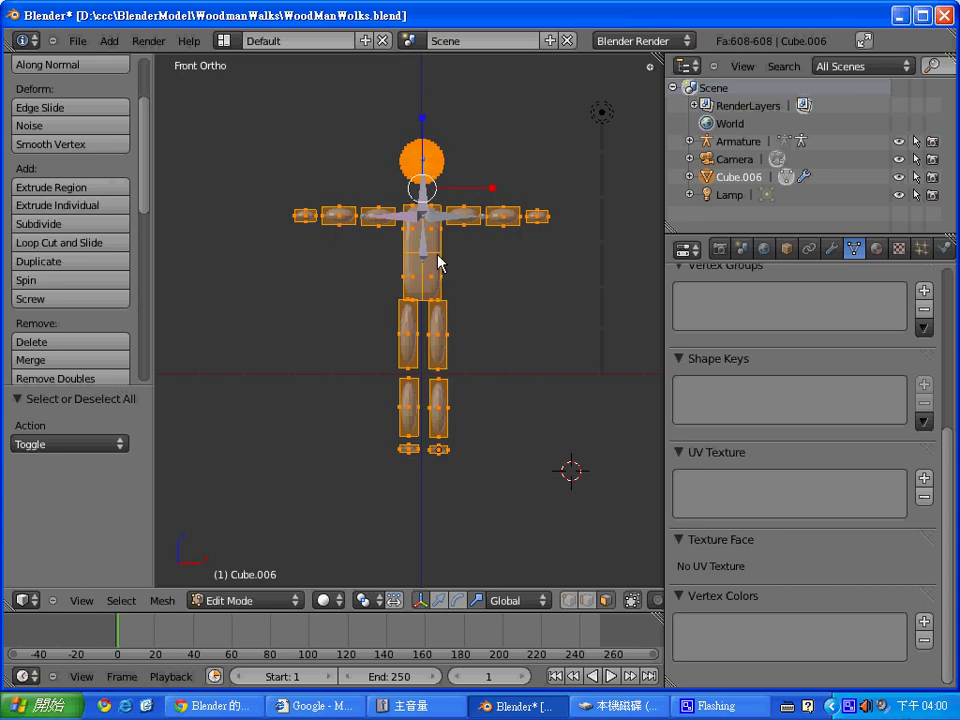
key("shift+g")
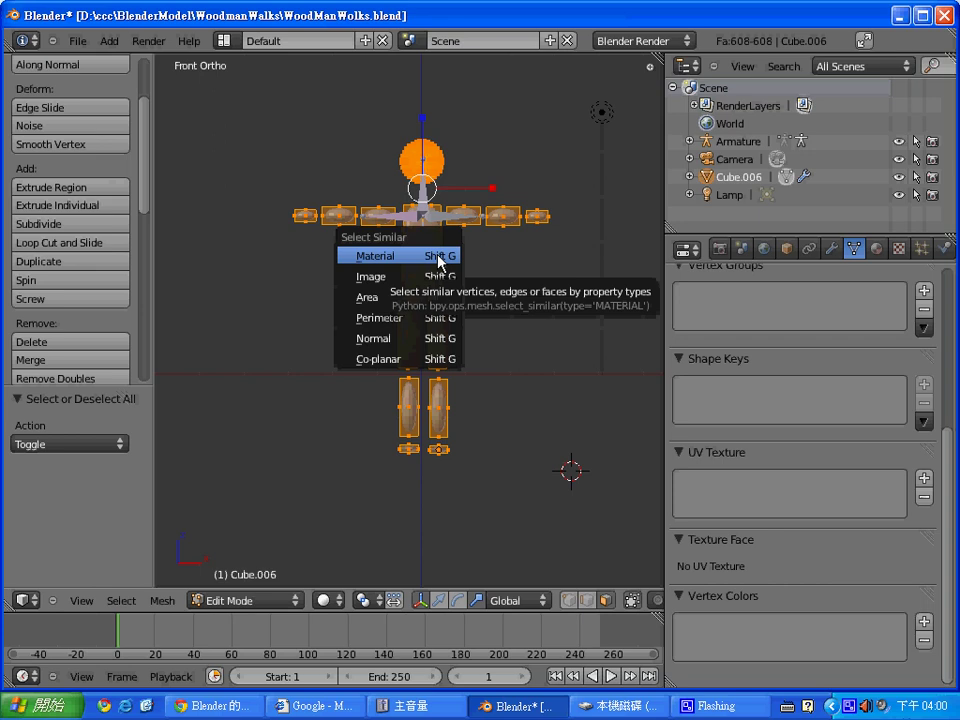
left_click(437, 262)
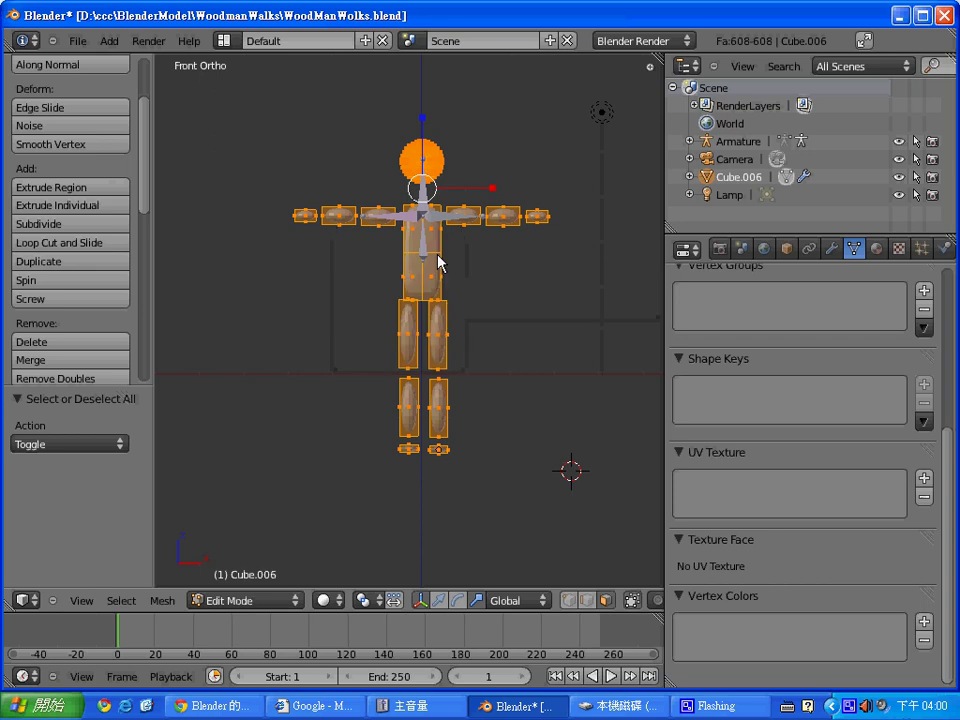
key("shift+h")
key("shift+s")
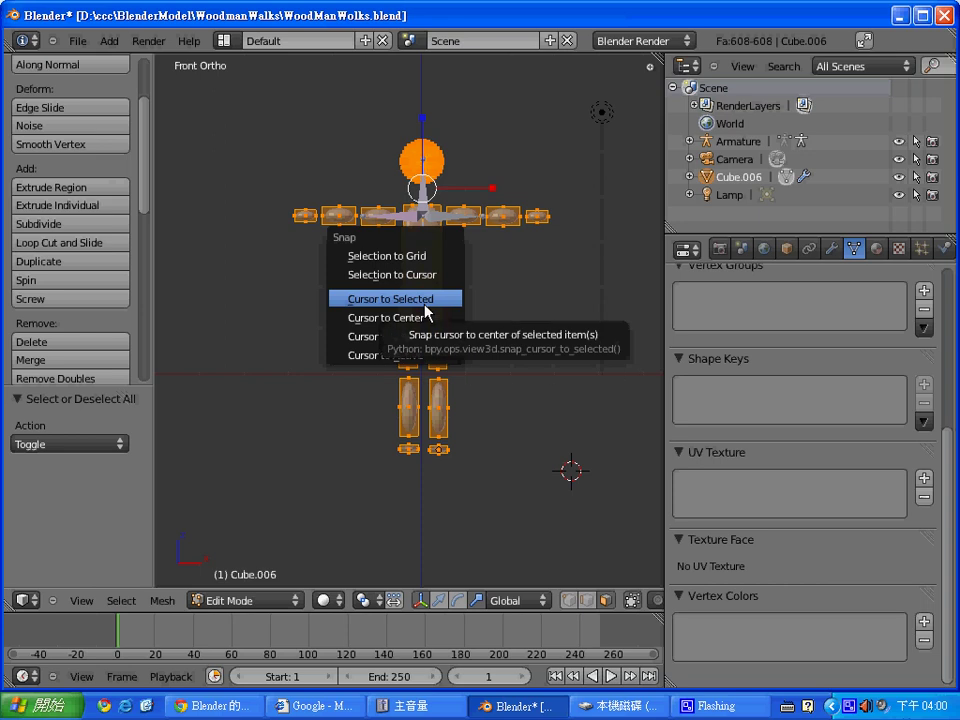
left_click(425, 306)
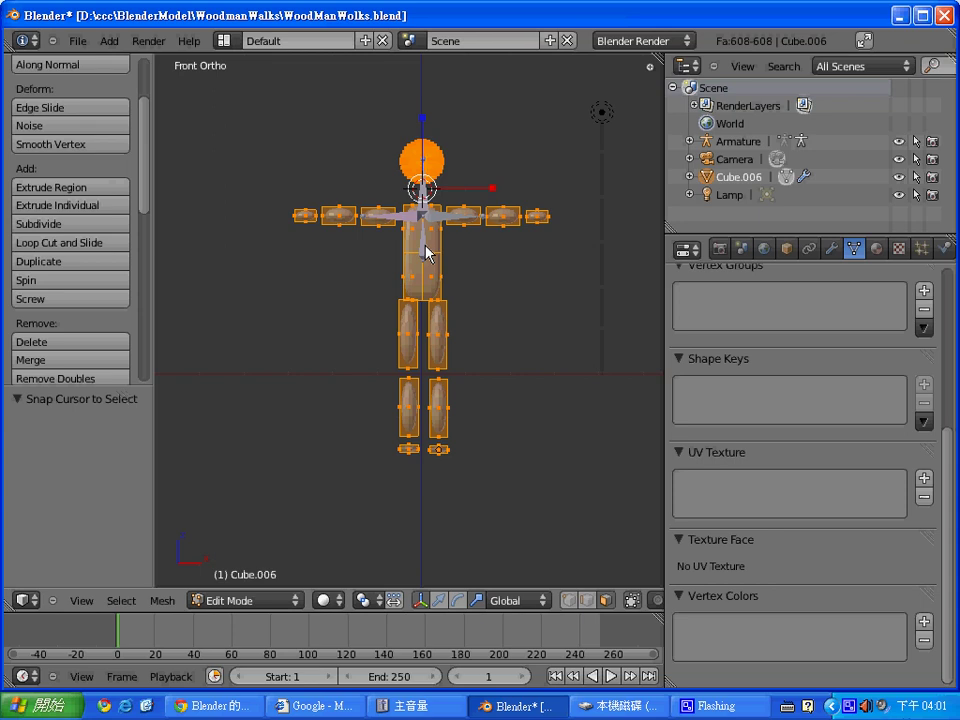
key("Tab")
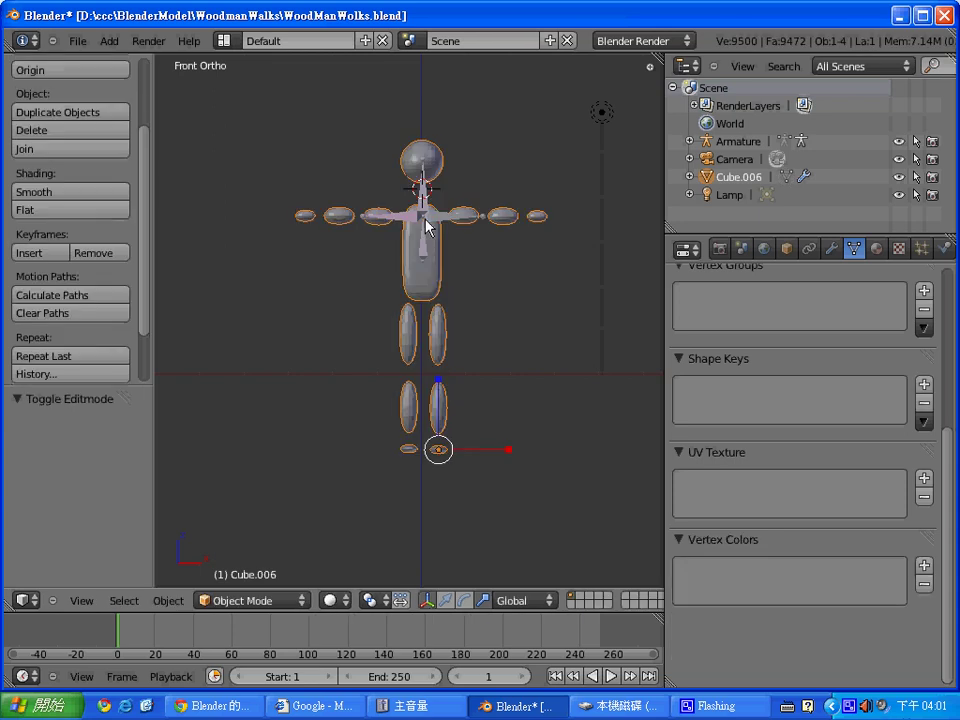
Set the body's origin to the 3D cursor and clear its location to world origin
scroll(100, 118, "up", 1)
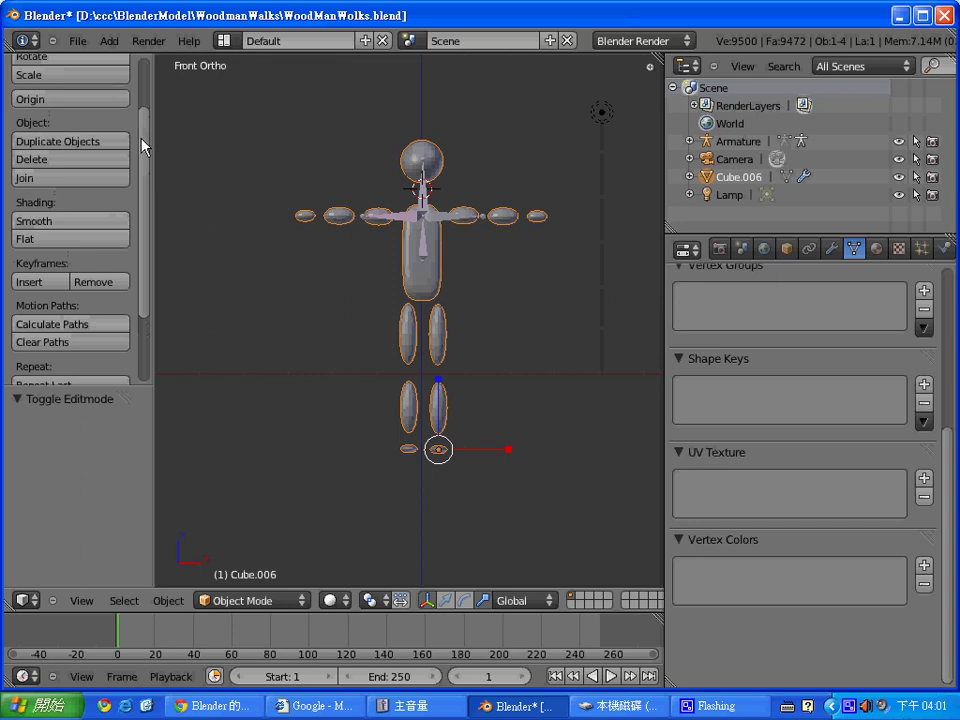
left_click(99, 102)
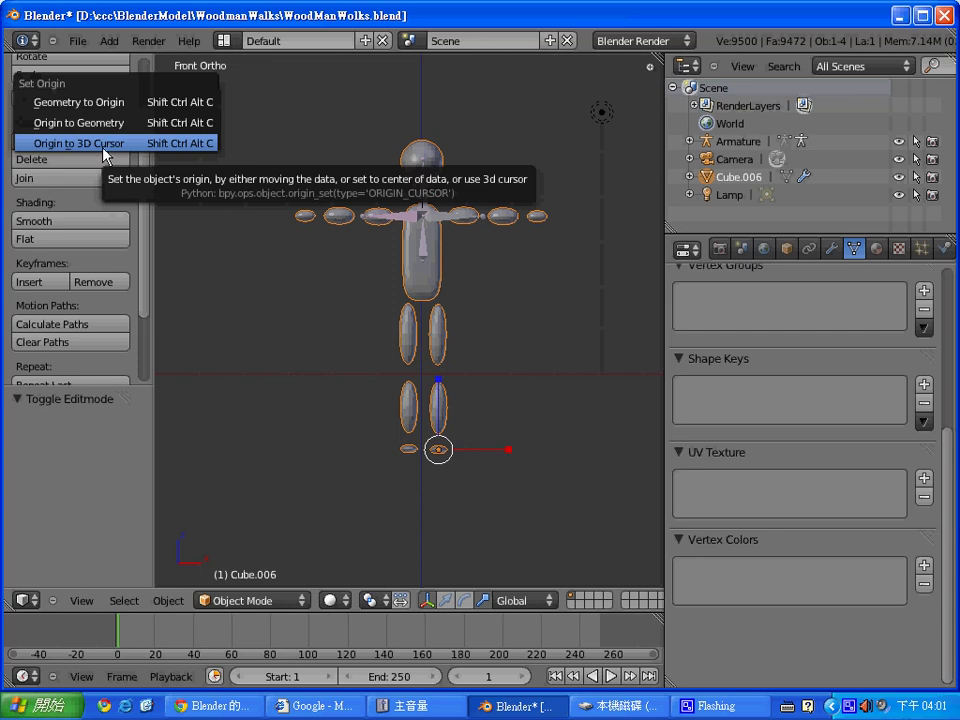
left_click(103, 145)
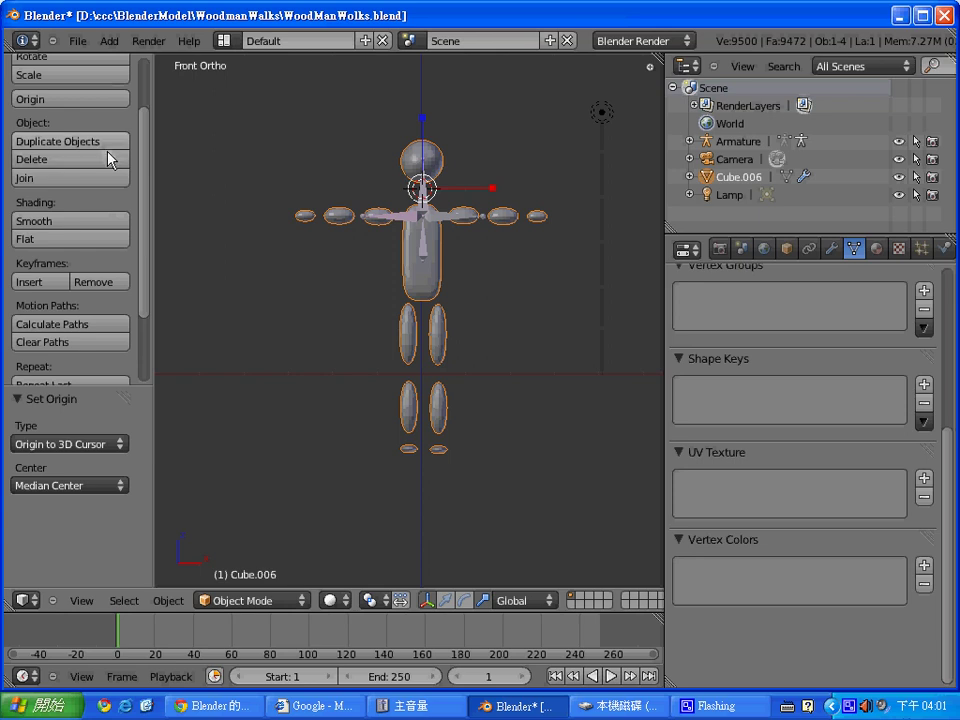
left_click(490, 245)
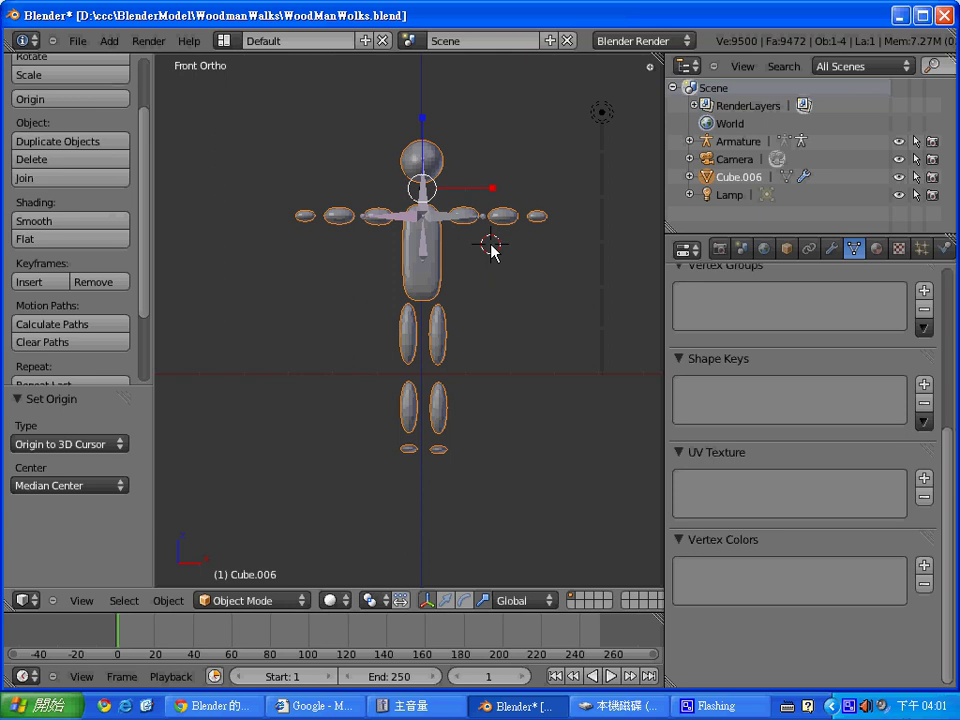
key("alt+g")
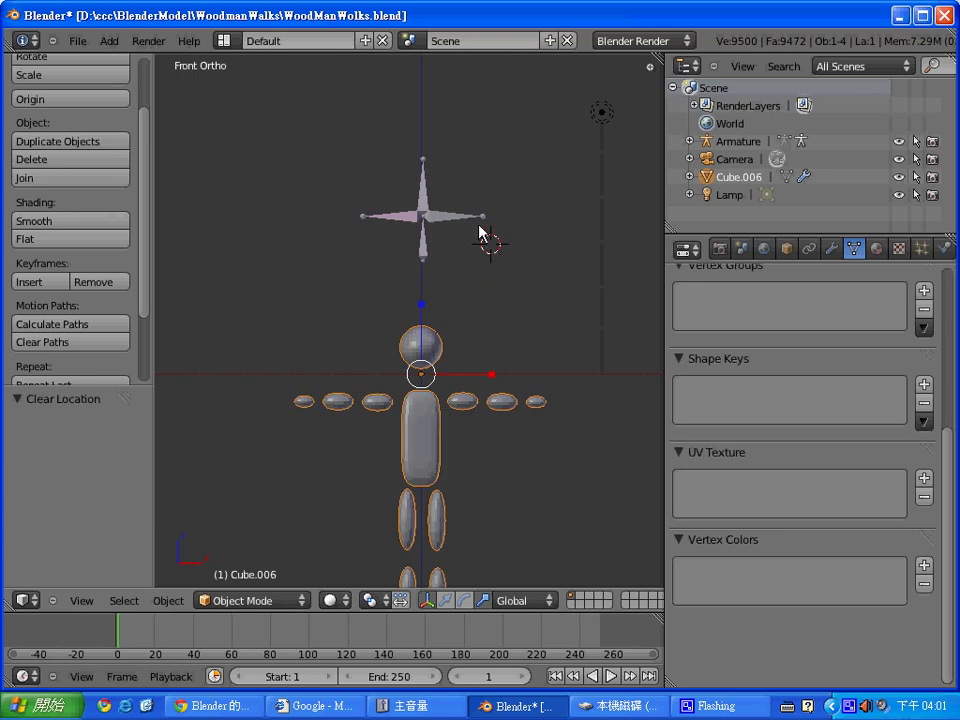
Clear the armature's location and lower it 1.183 along Z into the body
right_click(427, 222)
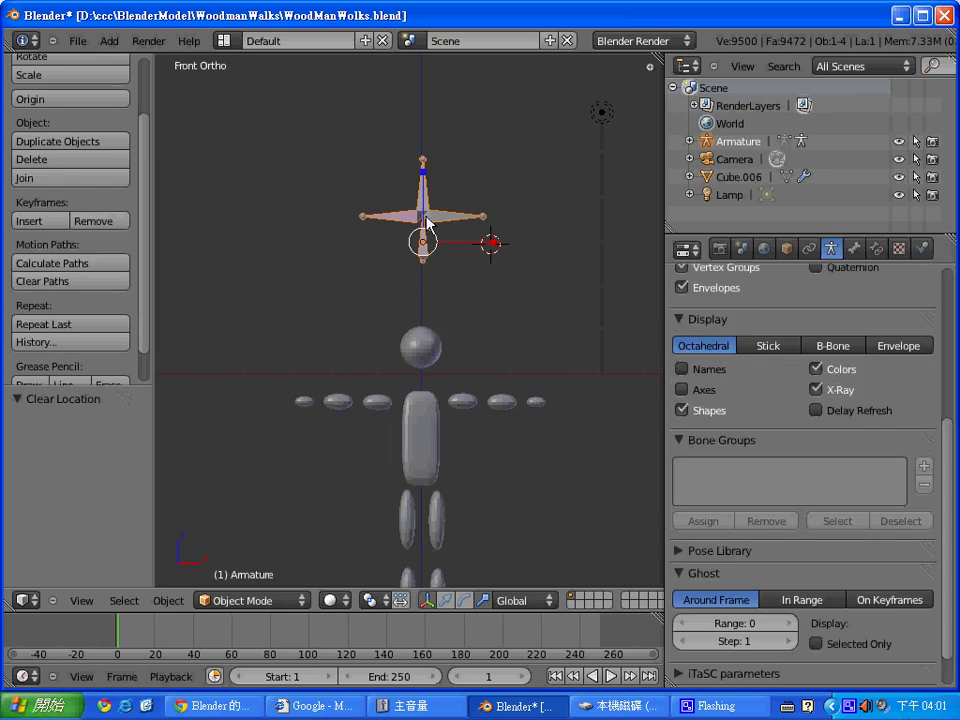
key("alt+g")
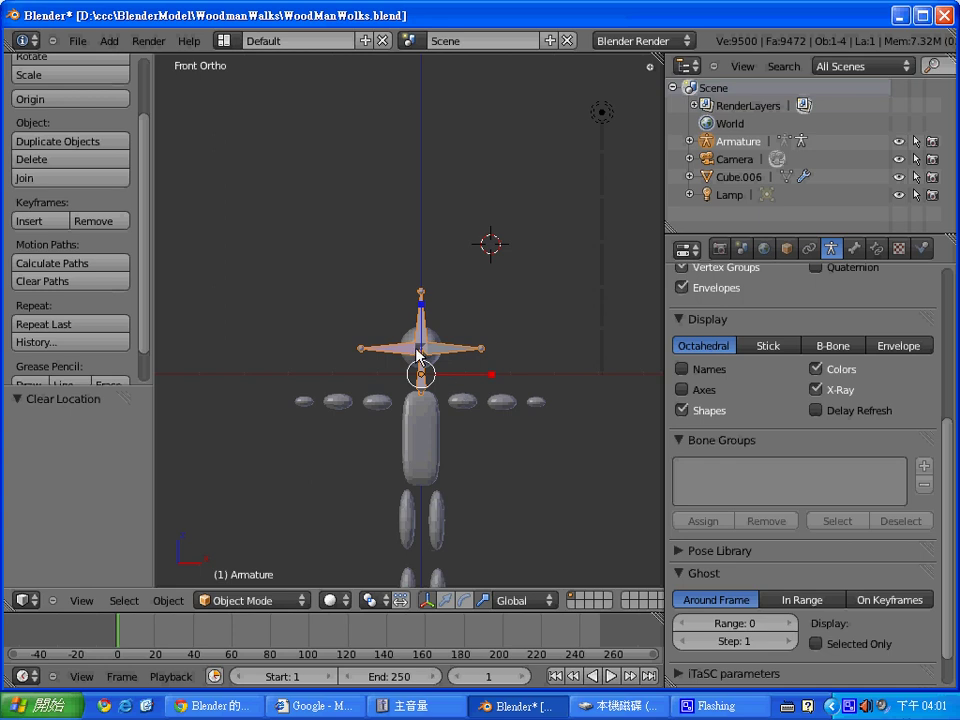
key("g")
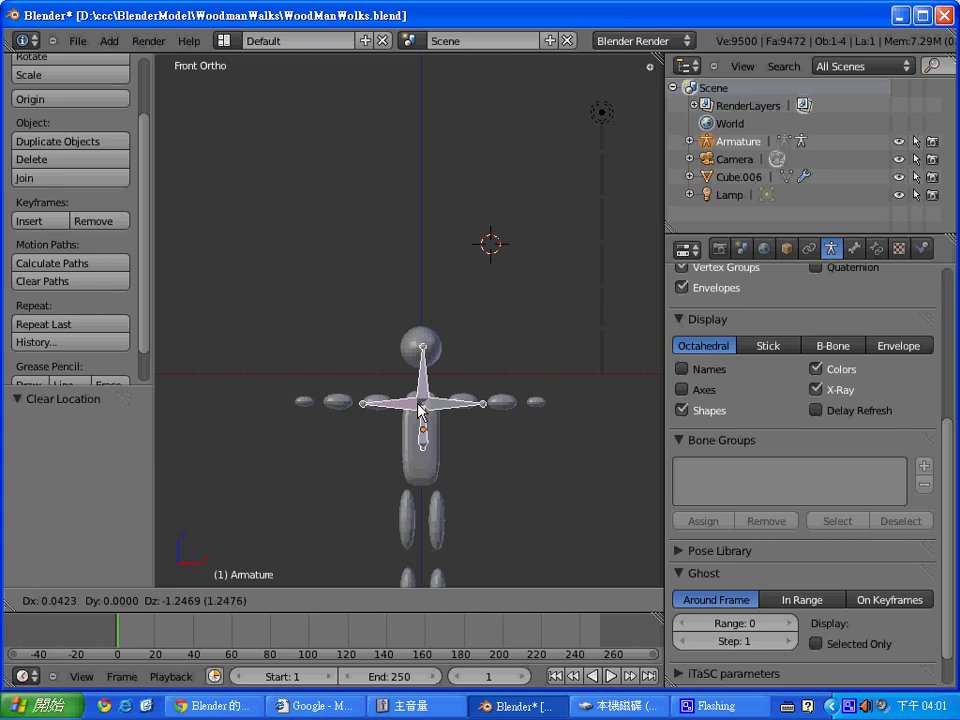
left_click(420, 410)
key("ctrl+z")
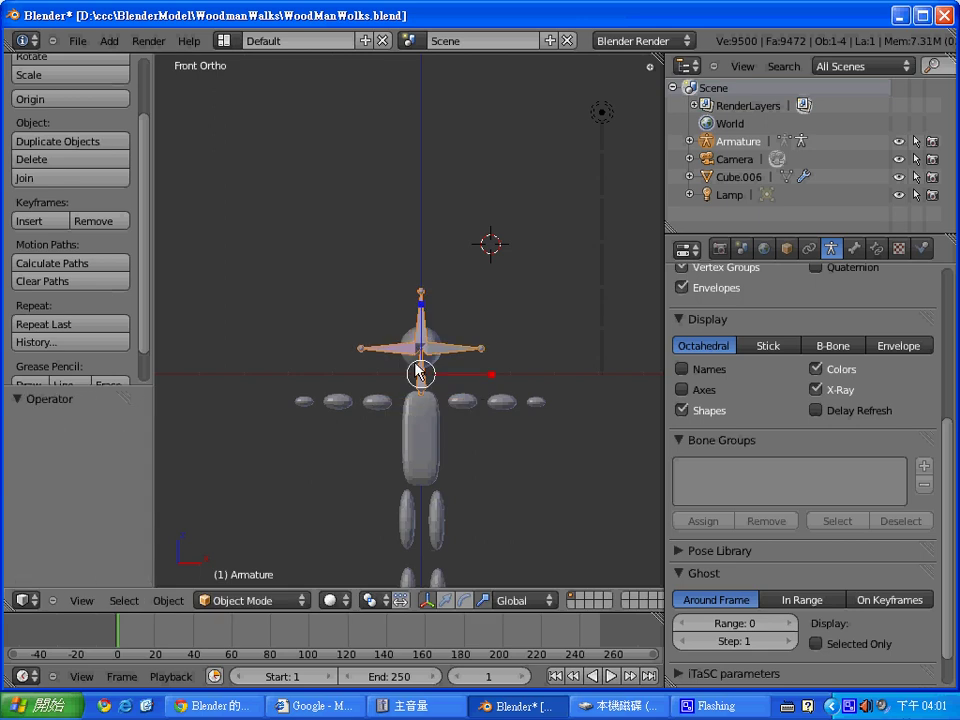
key("g")
key("z")
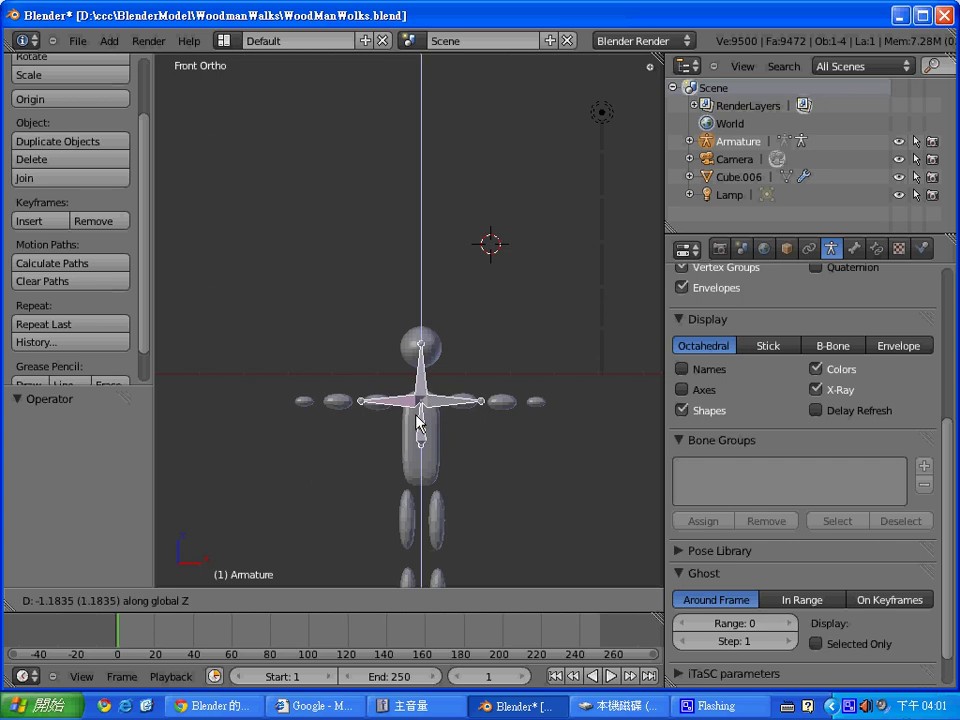
left_click(419, 420)
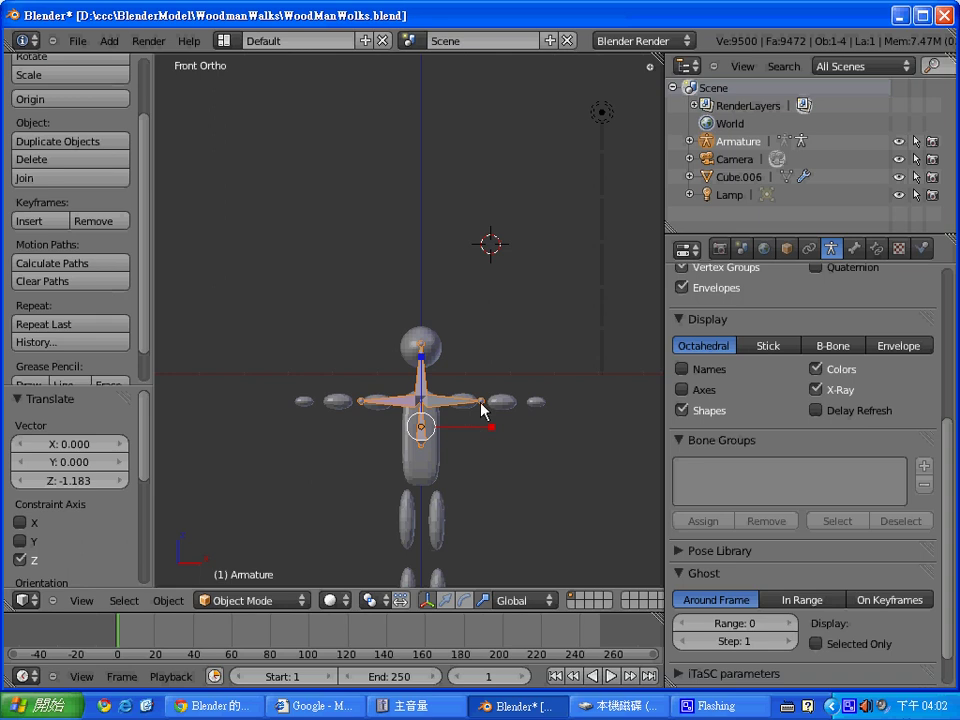
Switch the selection between the body mesh and the armature, ending on the armature
right_click(481, 409)
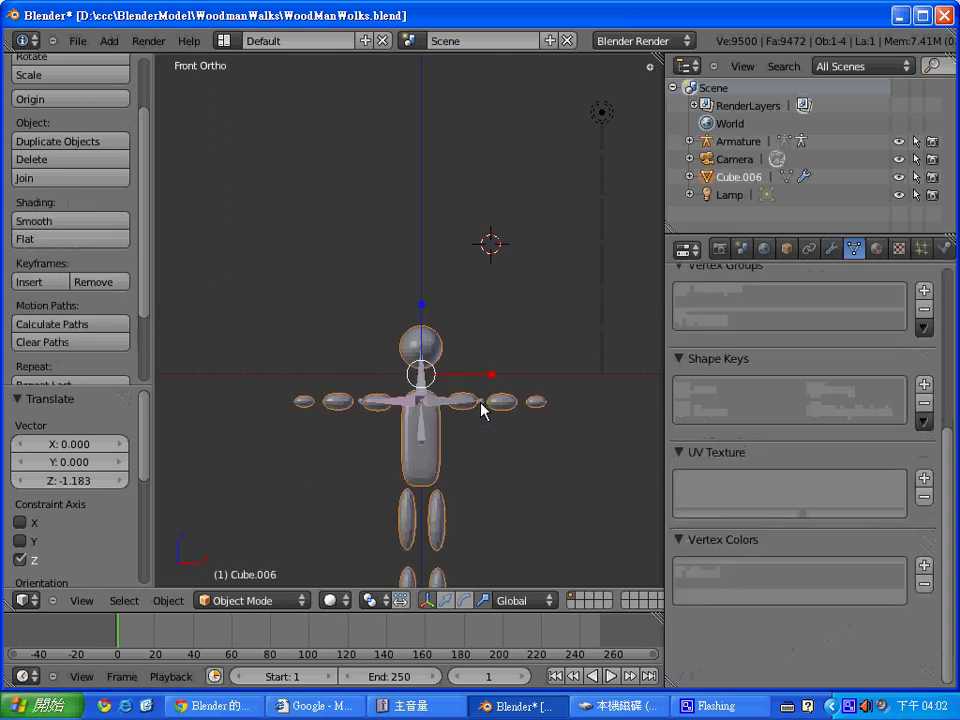
right_click(482, 406)
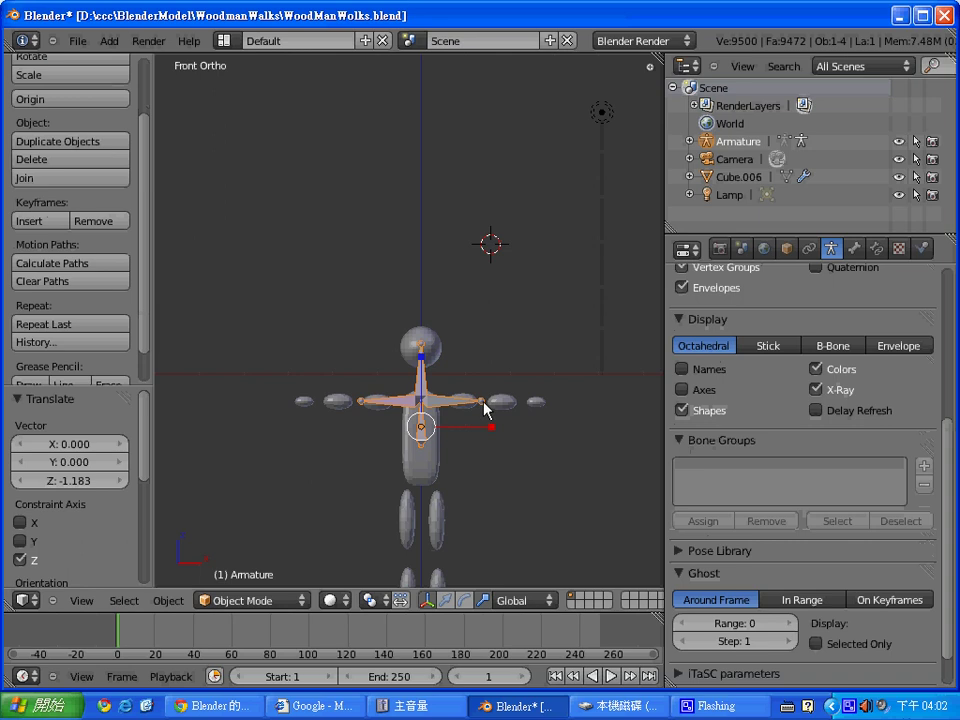
right_click(485, 408)
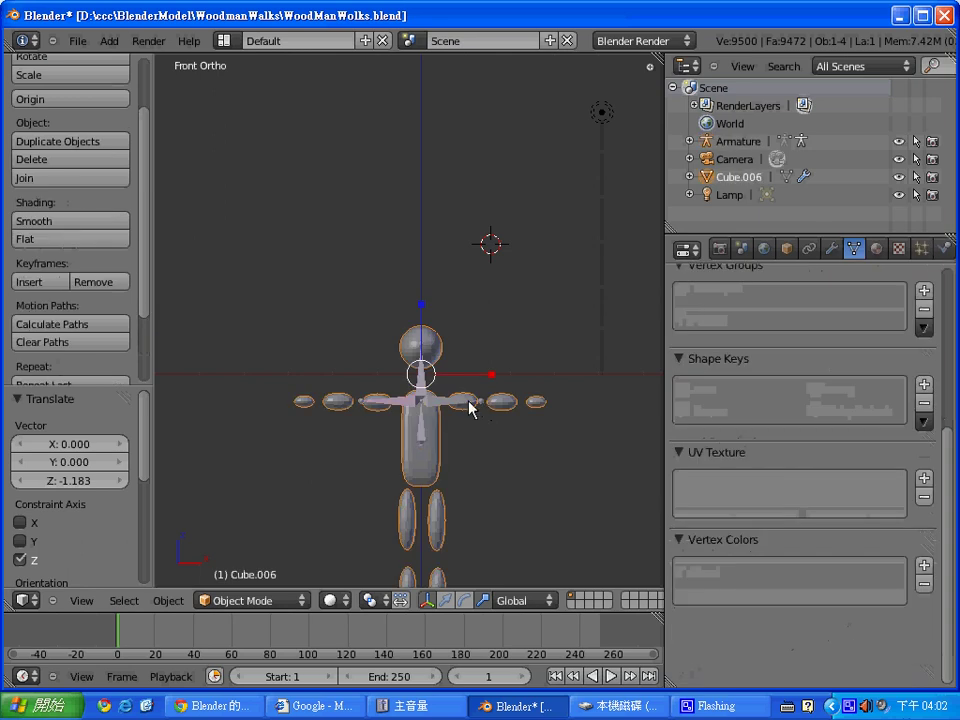
right_click(445, 405)
Extrude two bones from the Bone_L tip out along the left arm toward the hand
key("Tab")
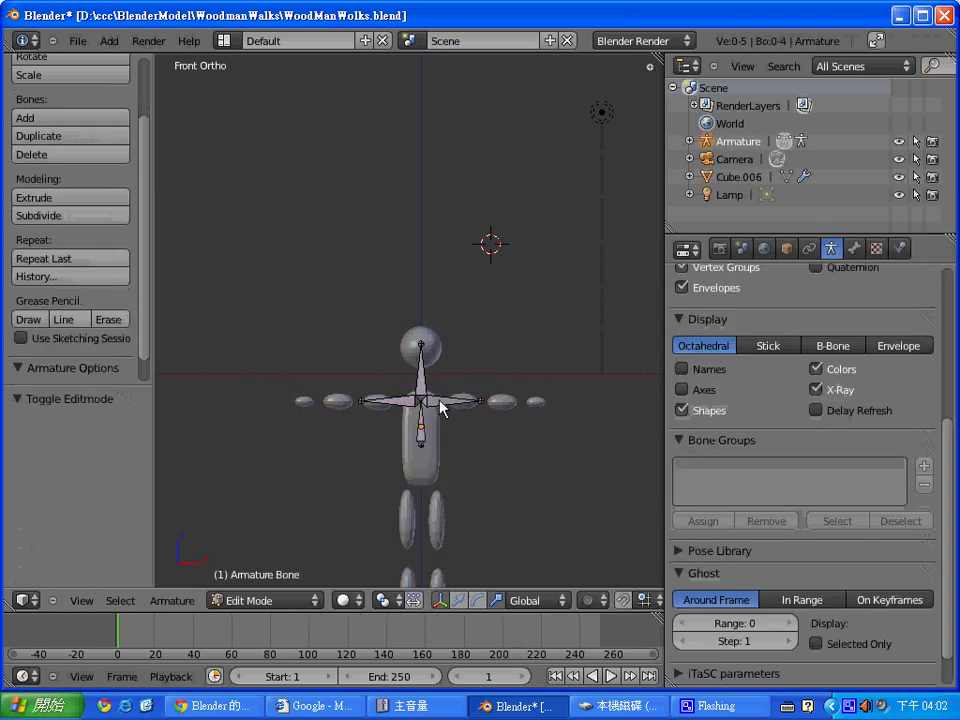
right_click(482, 402)
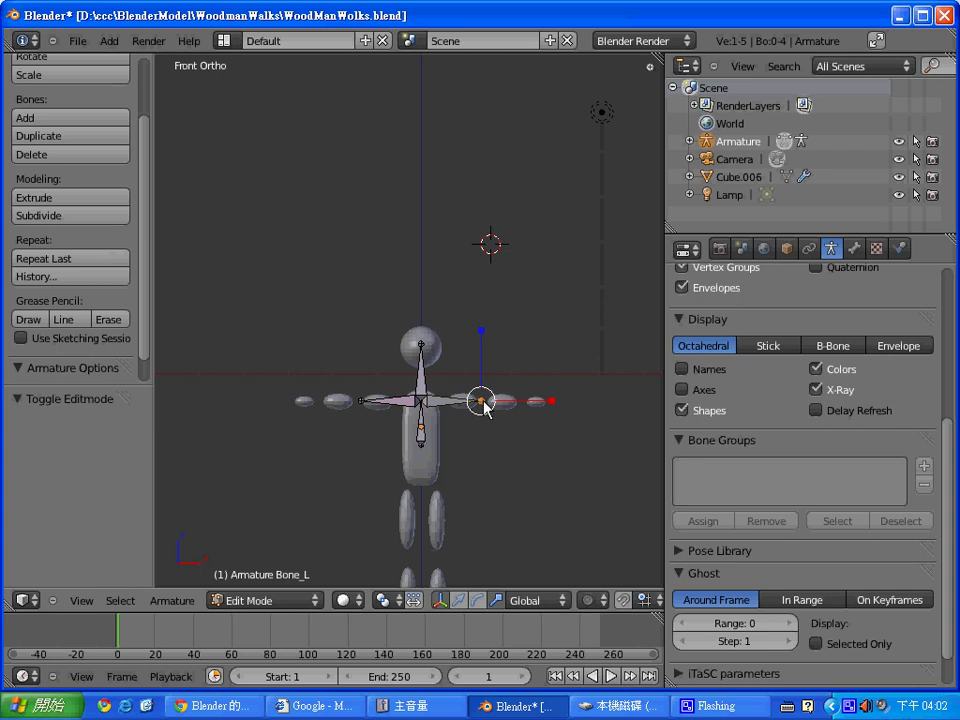
key("e")
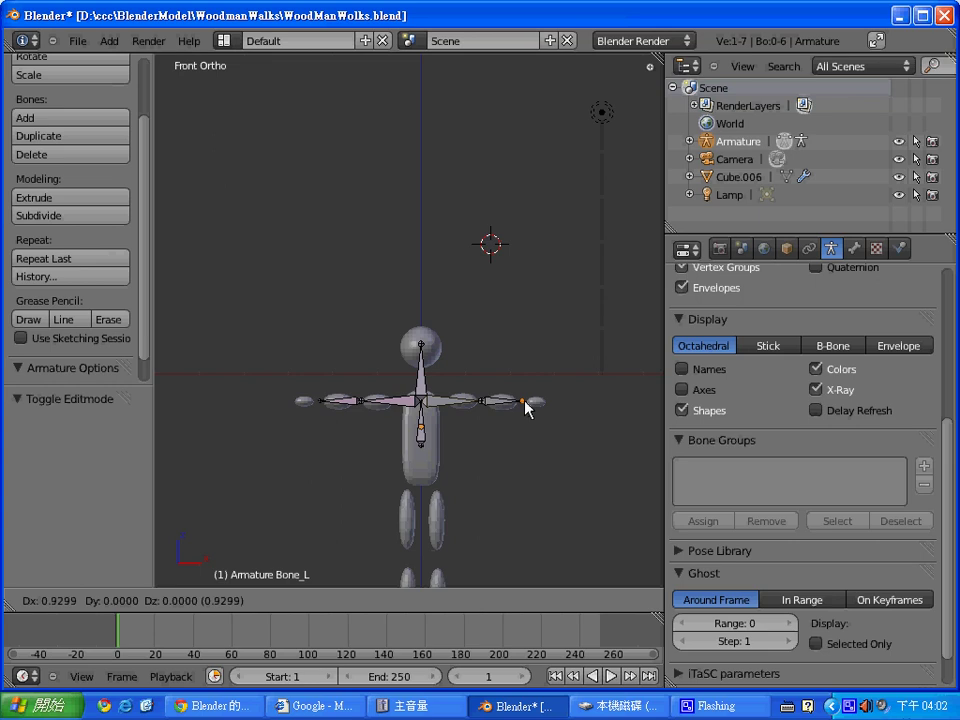
left_click(524, 403)
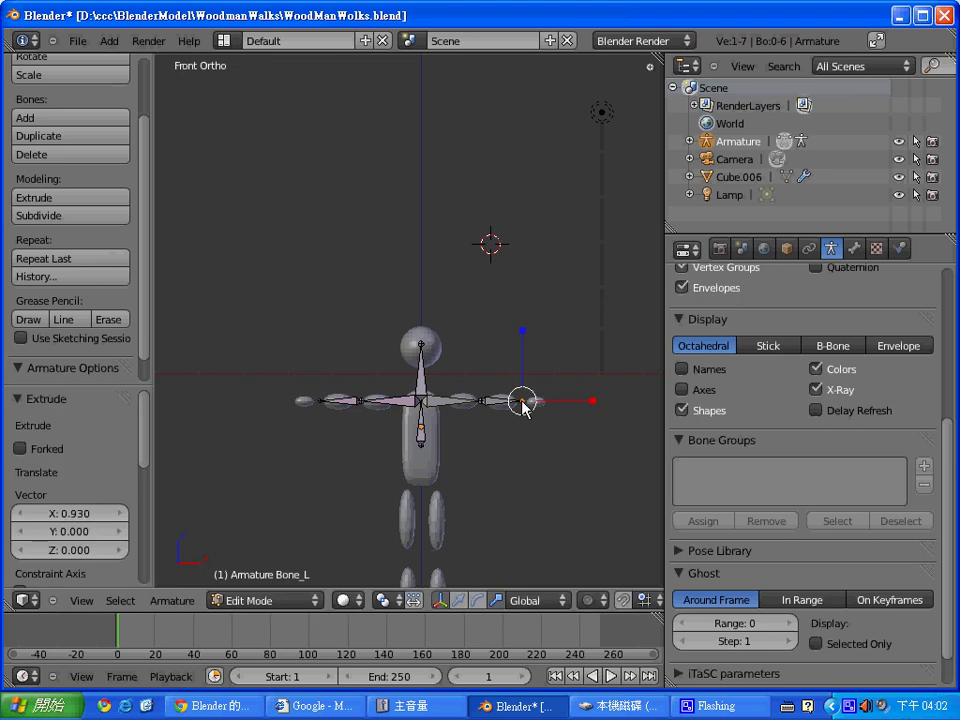
key("e")
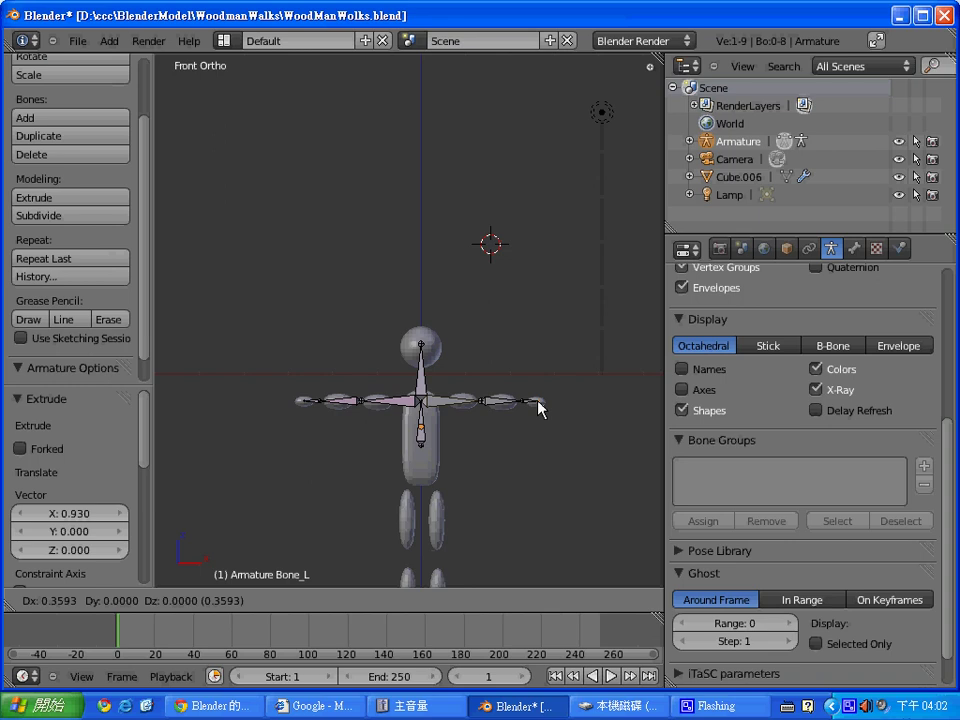
left_click(538, 404)
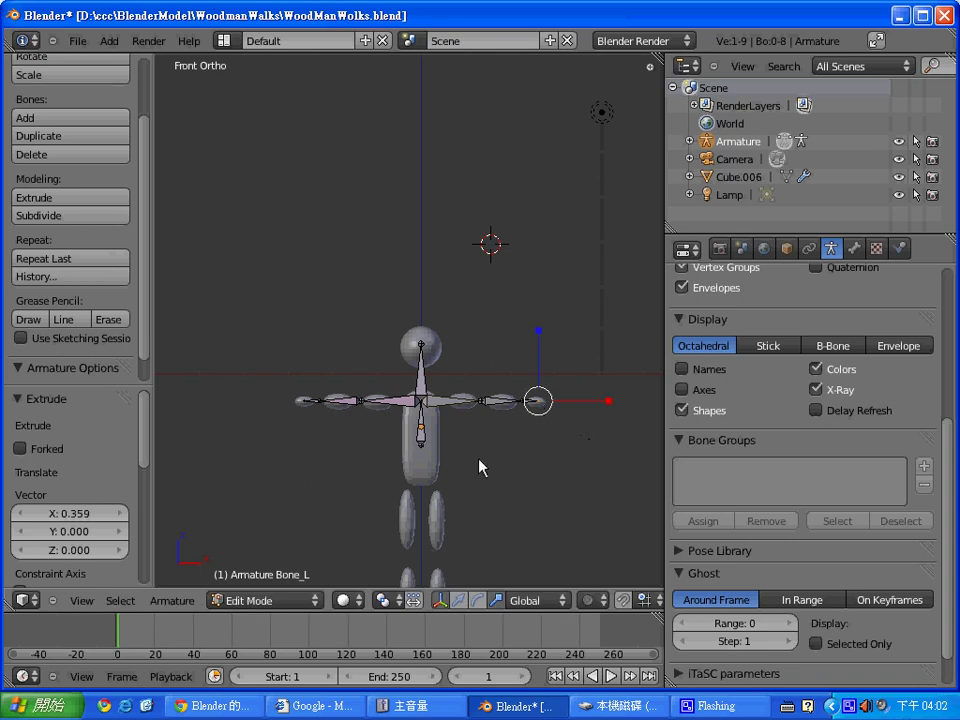
right_click(424, 455)
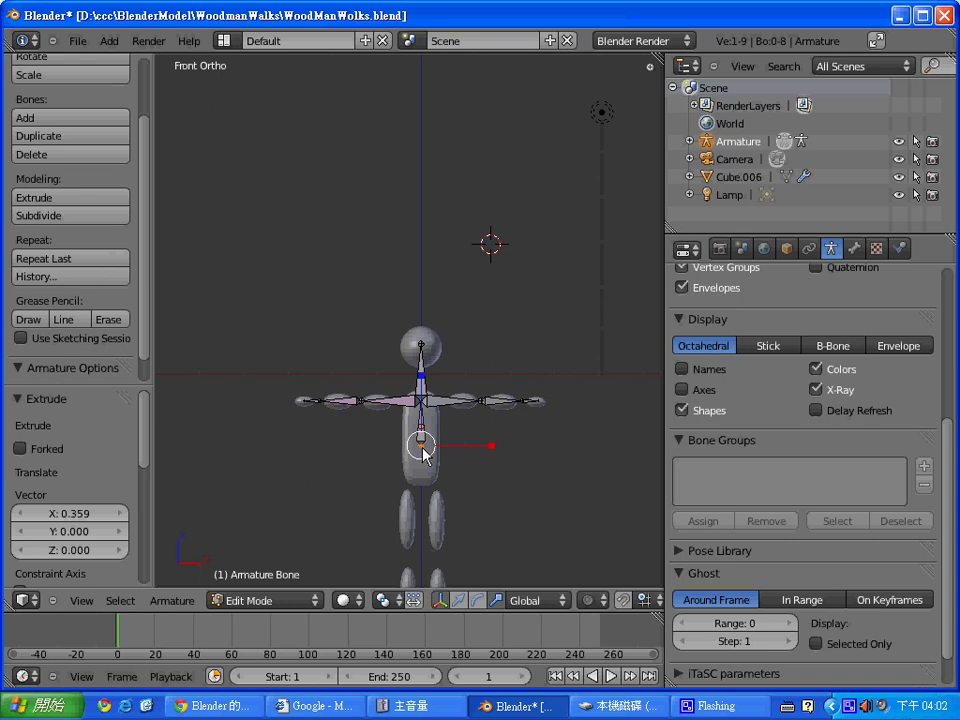
Frame the figure, make a trial copy of the short torso bone, then undo it
middle_click_drag(571, 551, 563, 378, "shift")
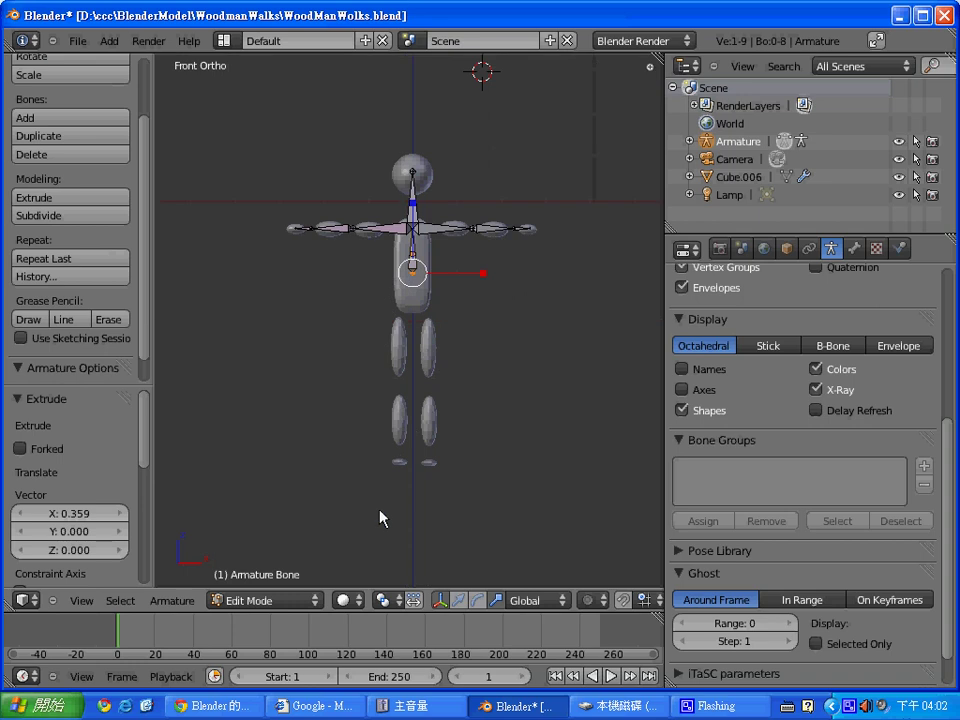
right_click(413, 265)
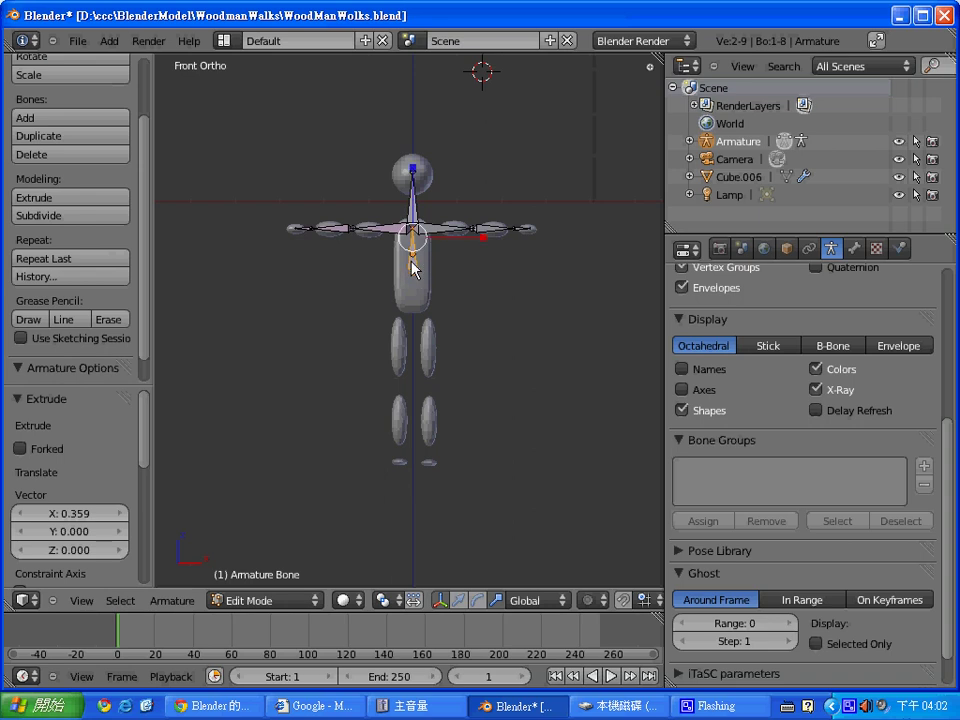
key("shift+d")
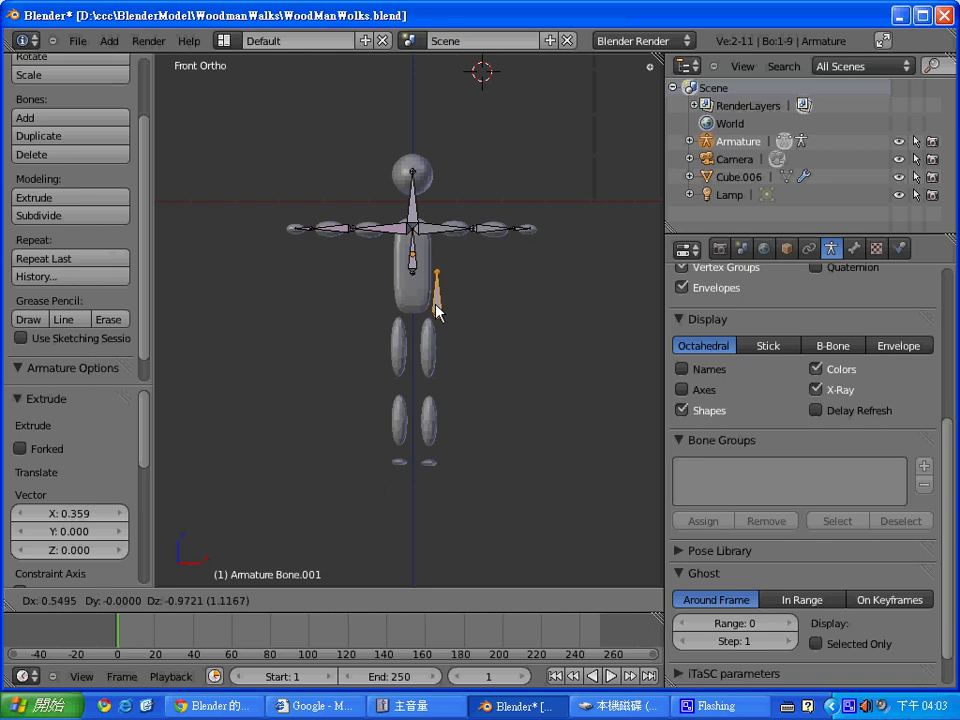
left_click(429, 300)
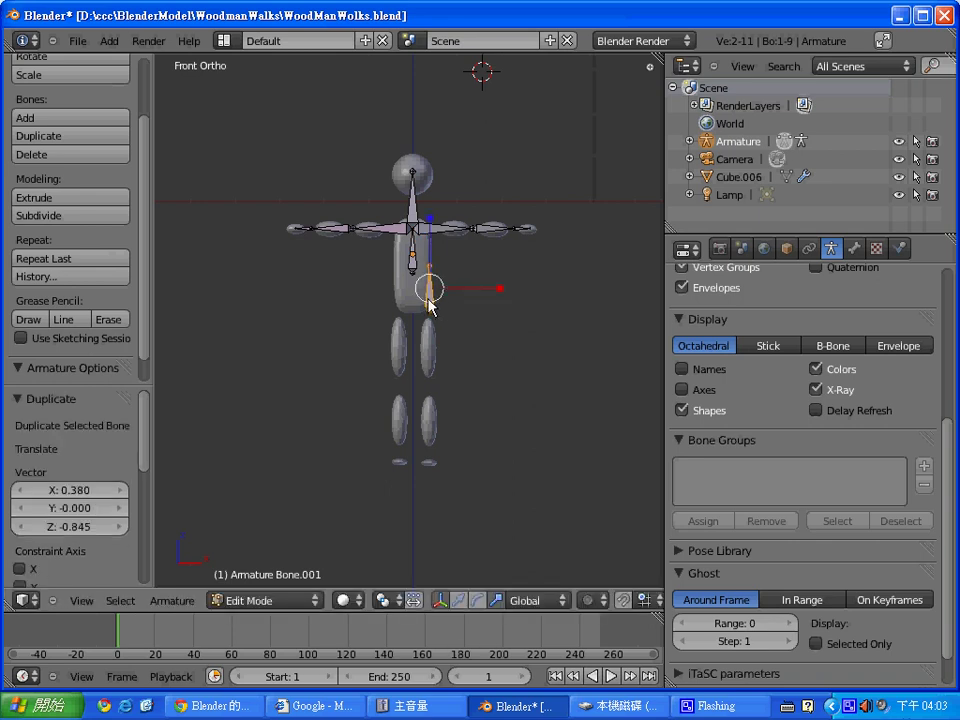
key("r")
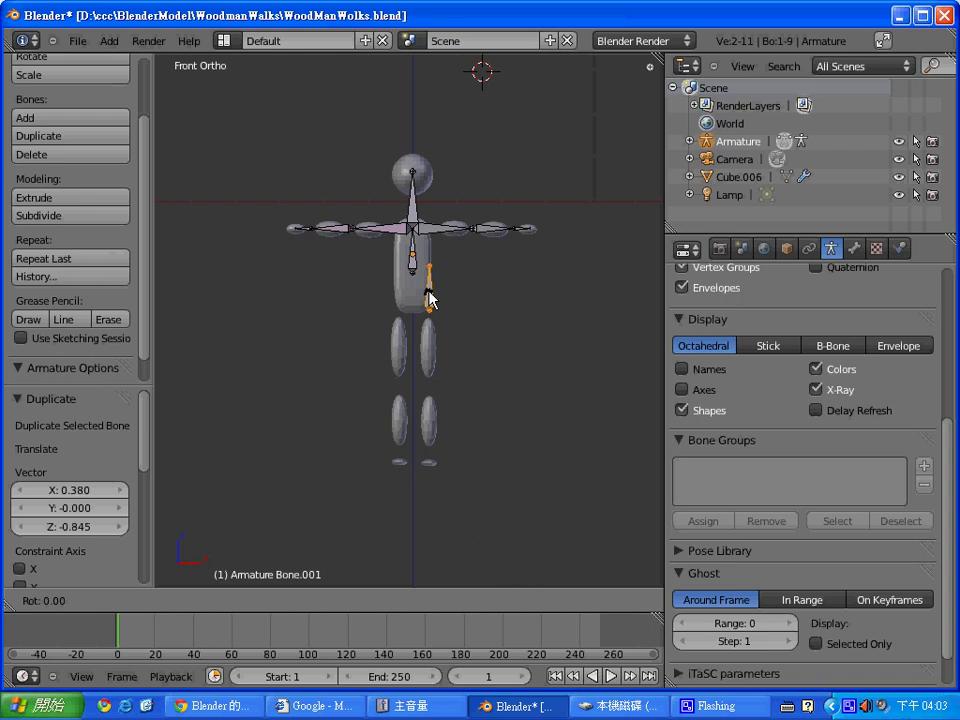
key("z")
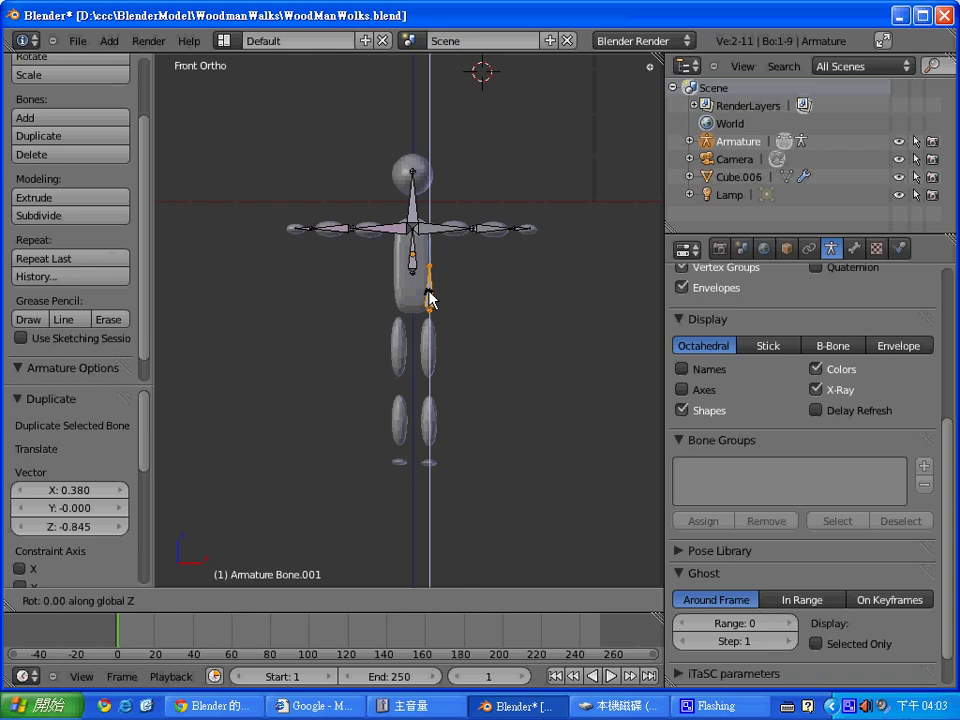
key("Escape")
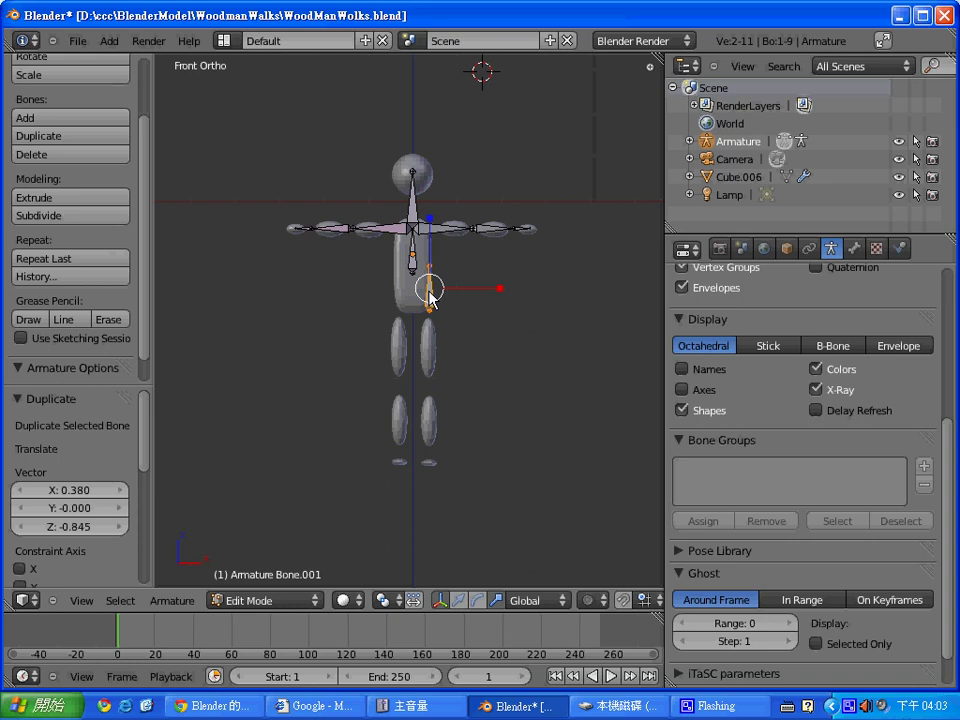
key("ctrl+z")
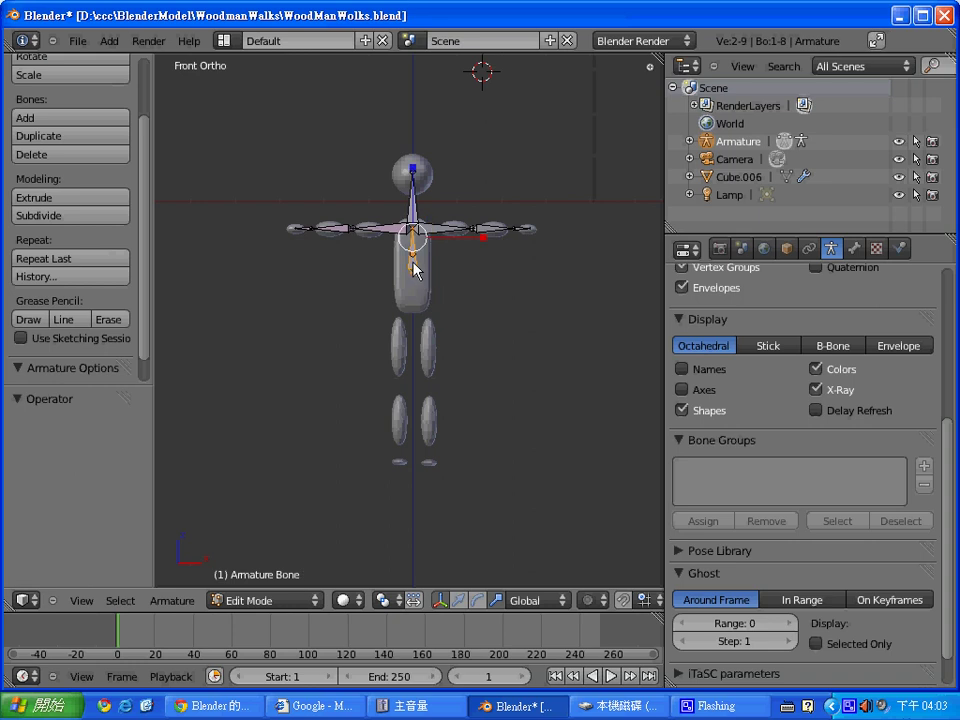
Rotate the torso bone 180° about Z and duplicate it, turning the copy 180°
key("r")
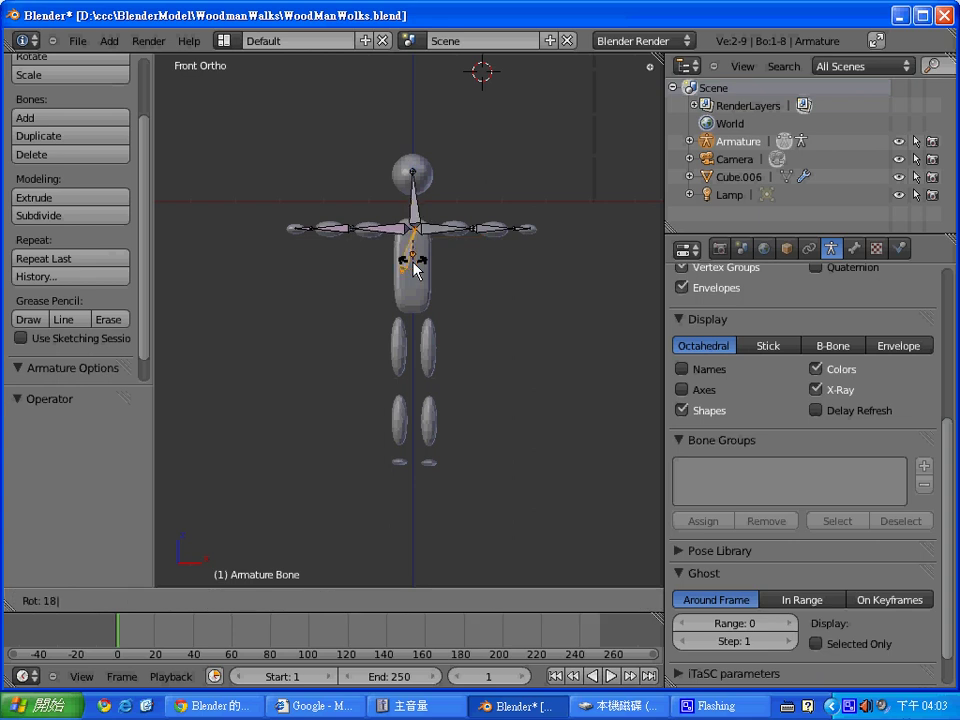
type("180")
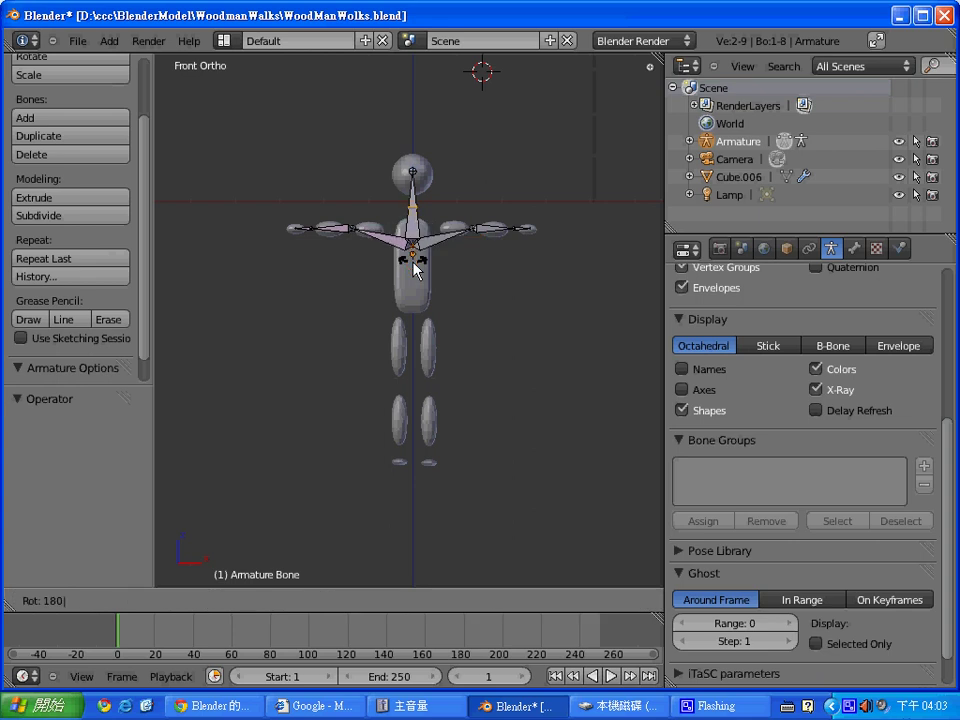
type("z")
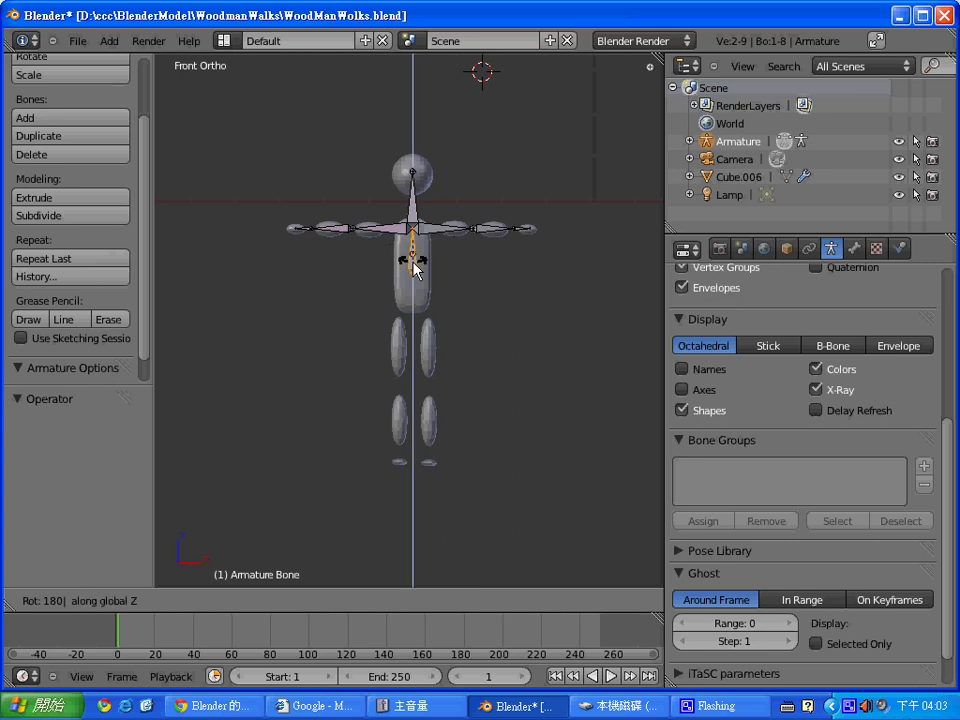
key("Return")
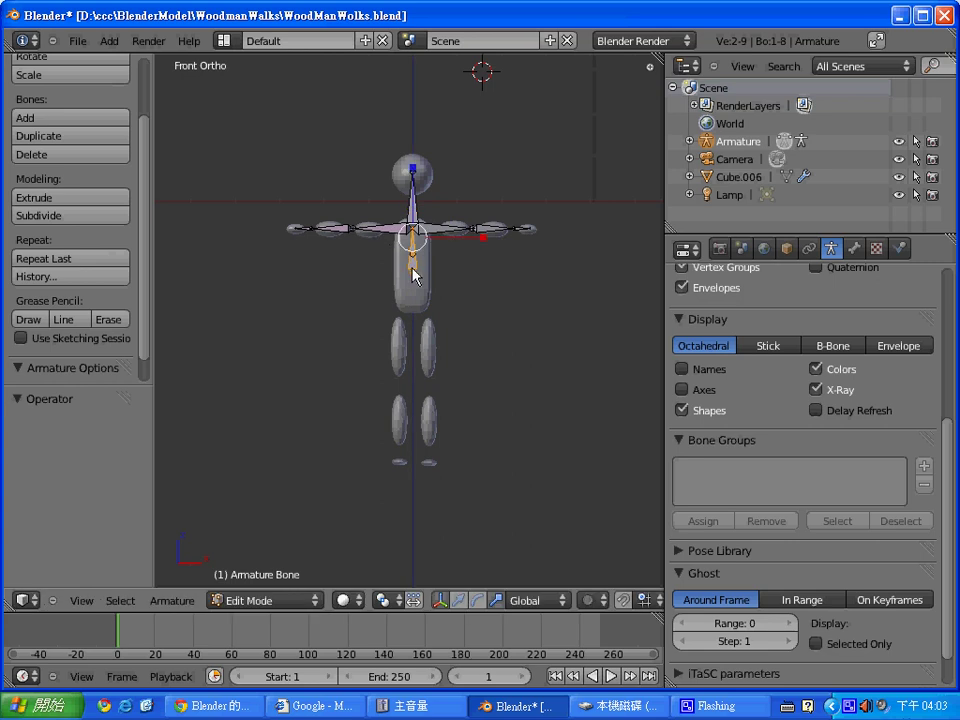
key("shift+d")
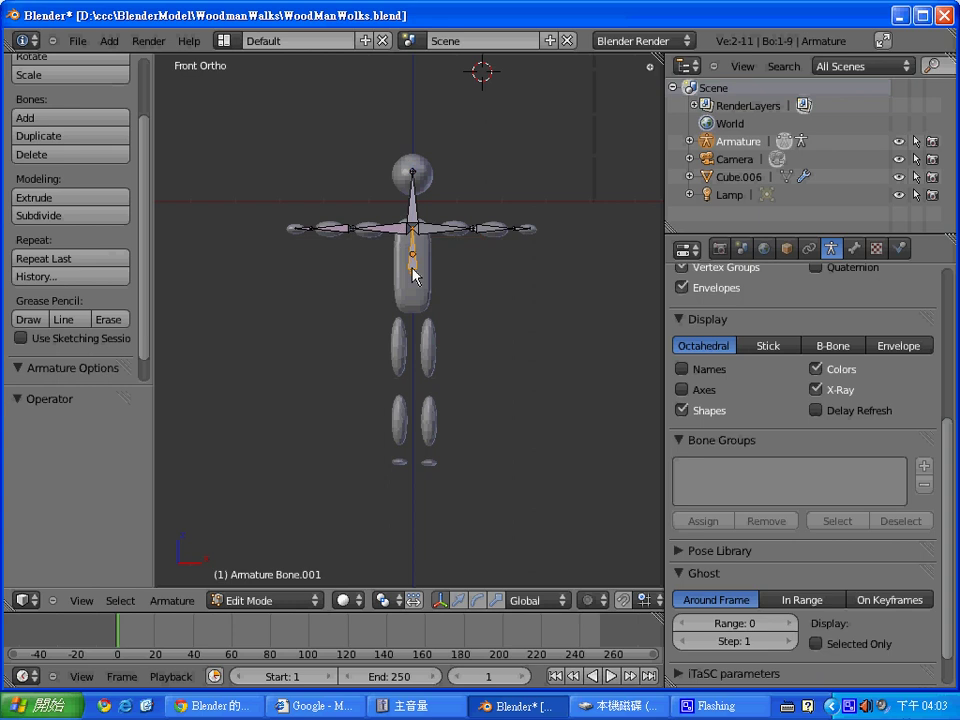
type("r1")
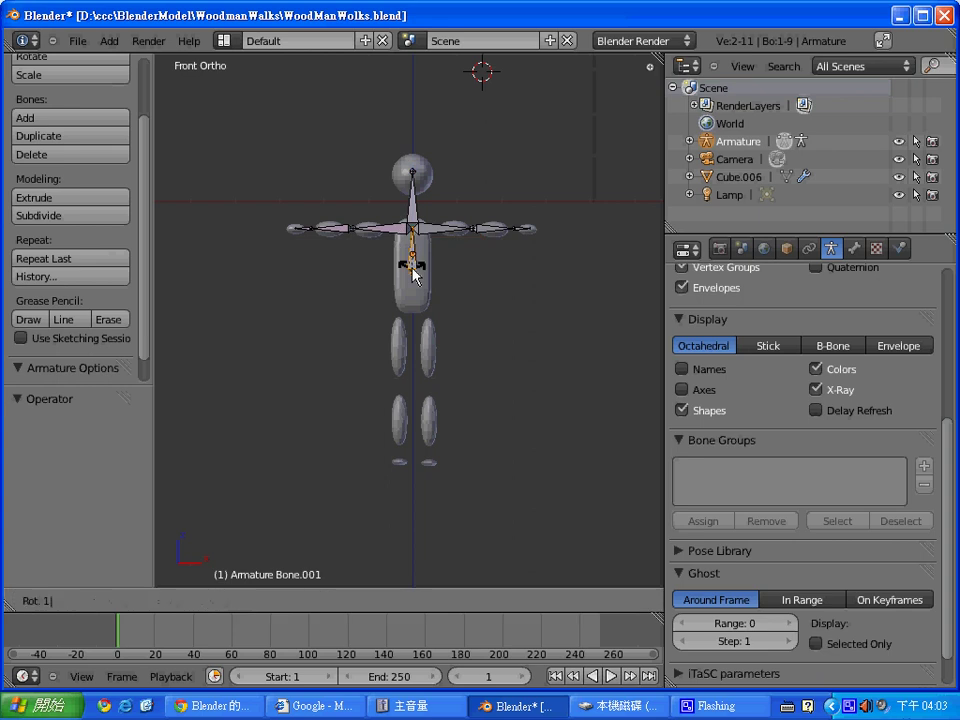
type("80")
key("Return")
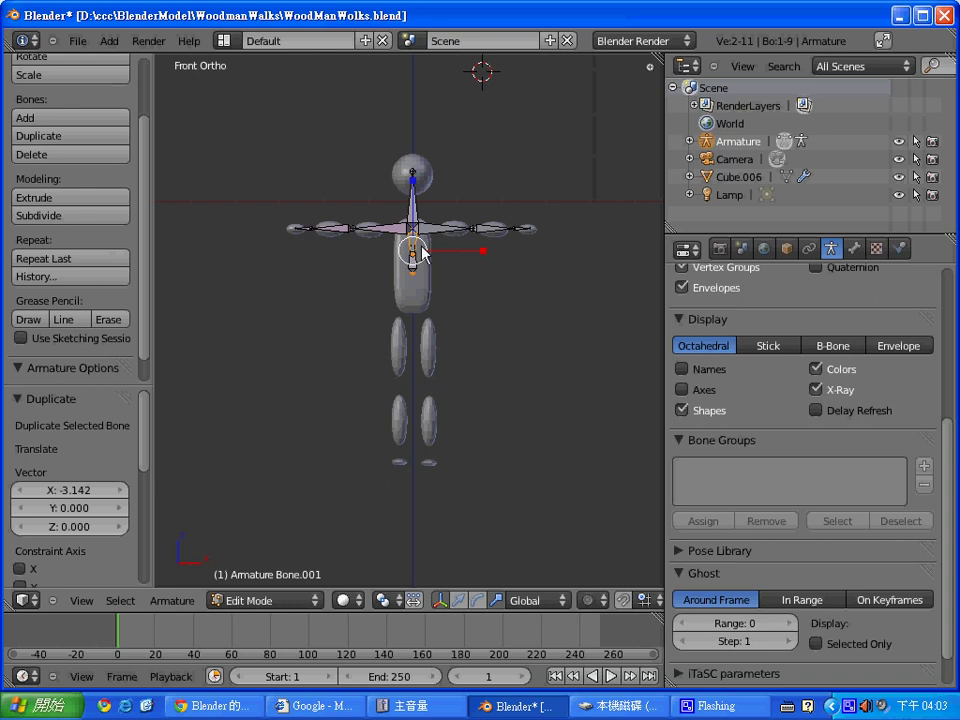
Reselect the copied bone Bone.001 and begin moving it
right_click(413, 245)
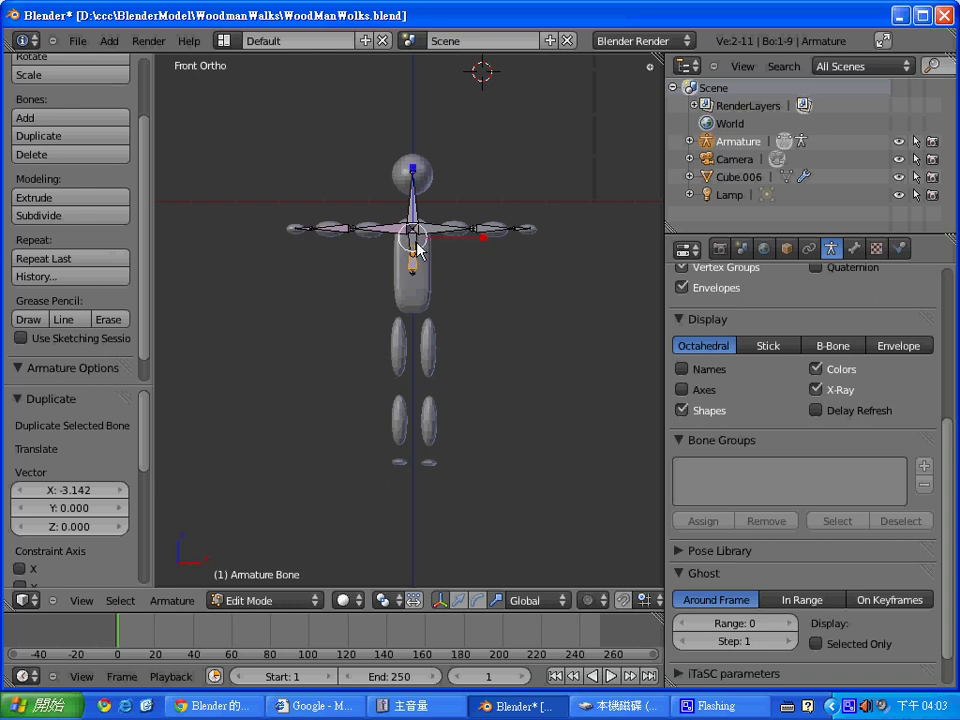
right_click(415, 250)
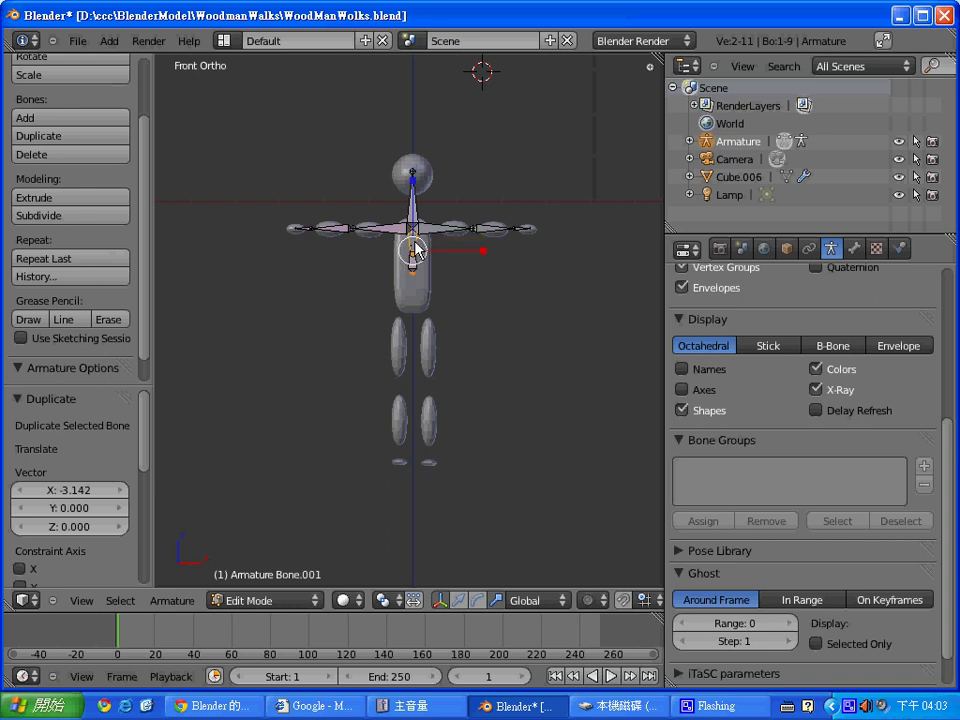
key("g")
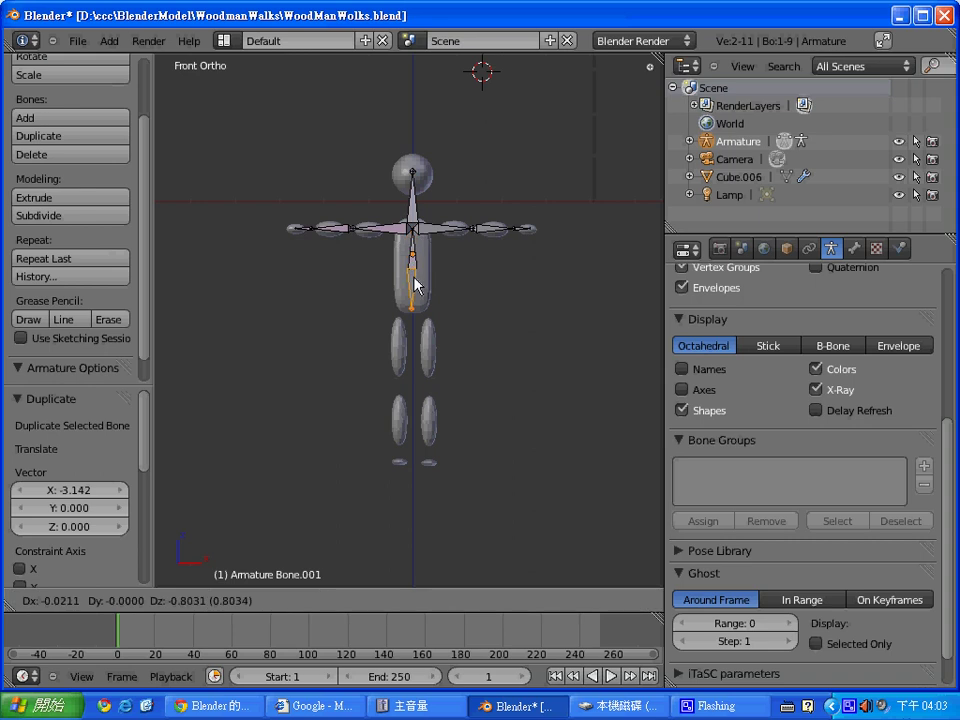
left_click(417, 285)
key("ctrl+z")
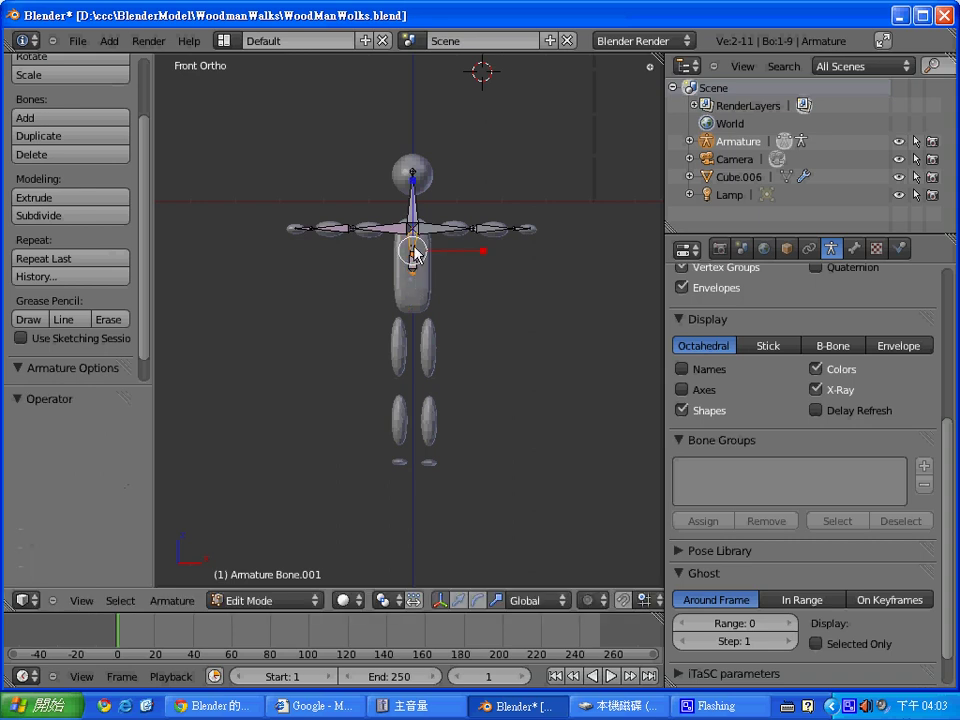
key("g")
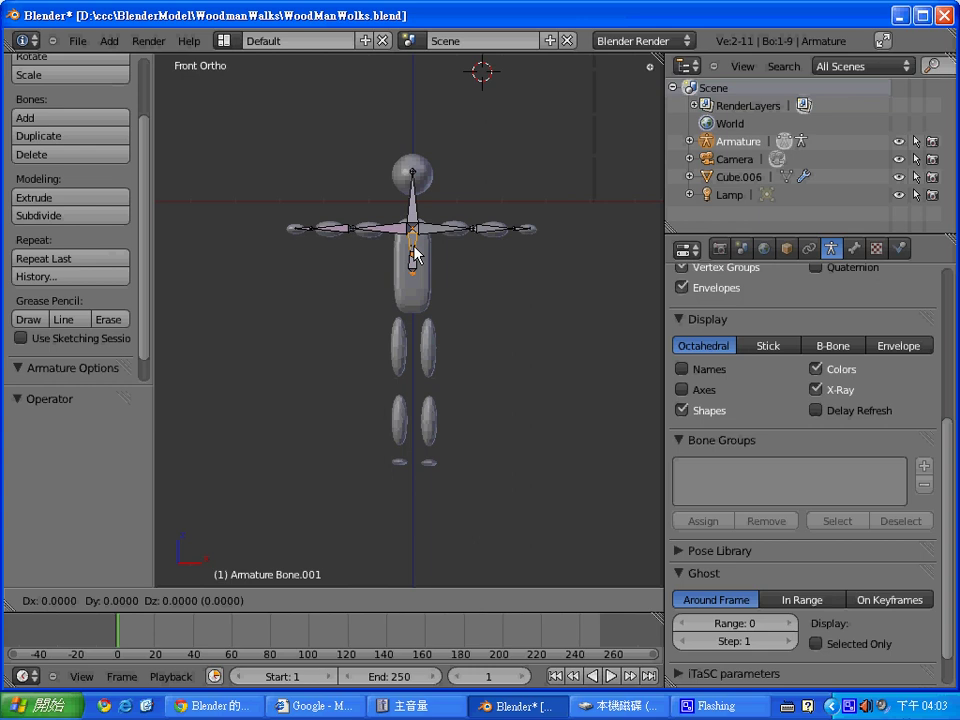
Lower Bone.001 along Z to the hips, then start a vertical move carrying it upward
key("z")
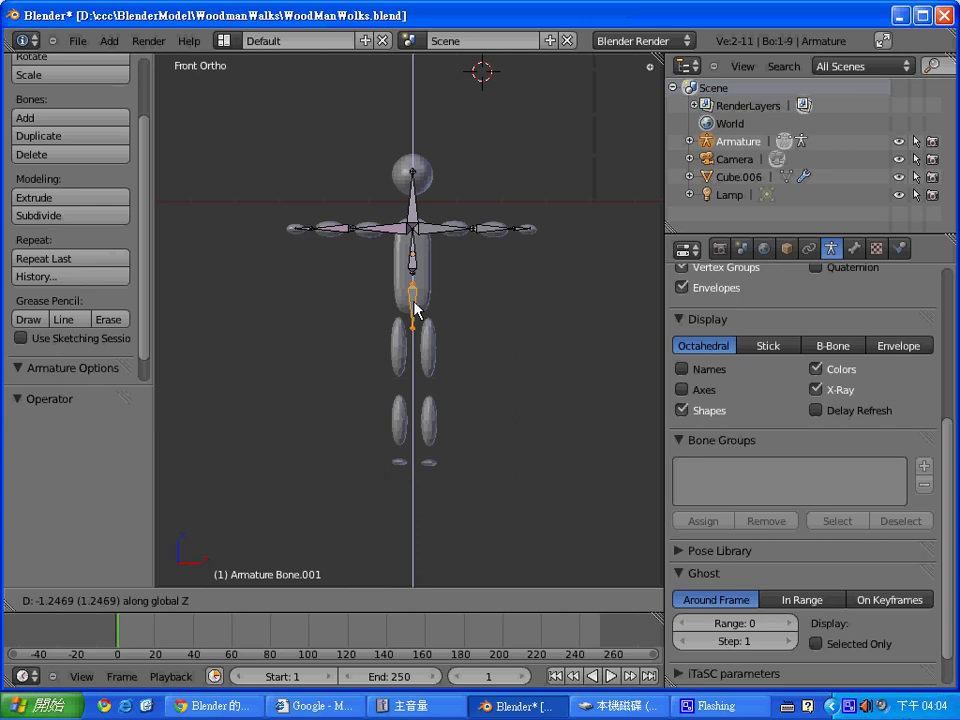
left_click(414, 302)
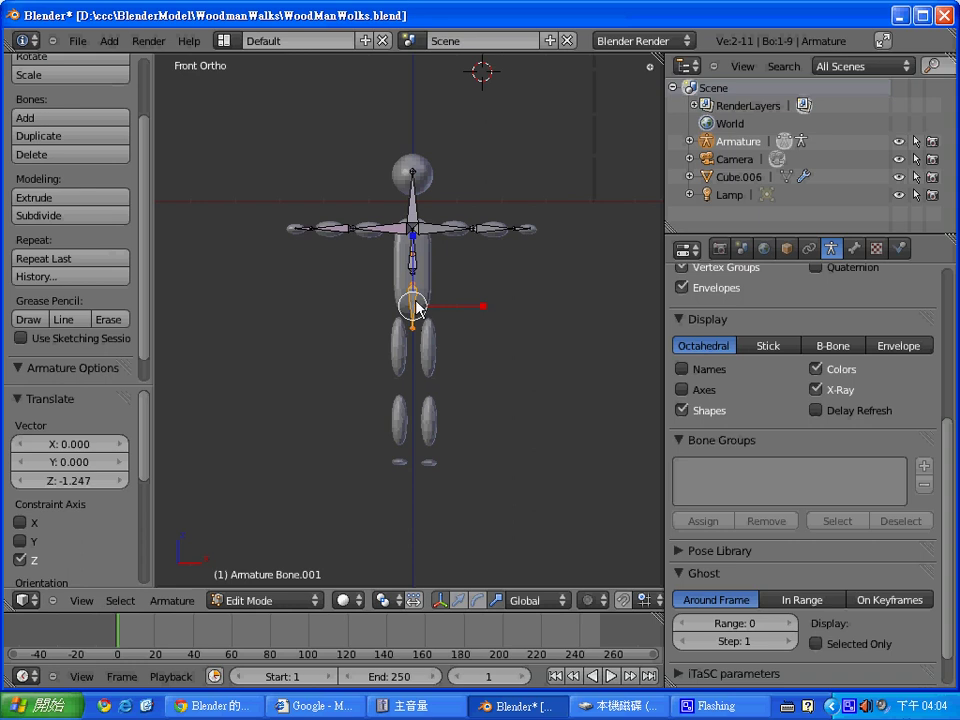
mouse_move(414, 304)
middle_mouse_down()
mouse_move(424, 306)
mouse_move(416, 309)
middle_mouse_up()
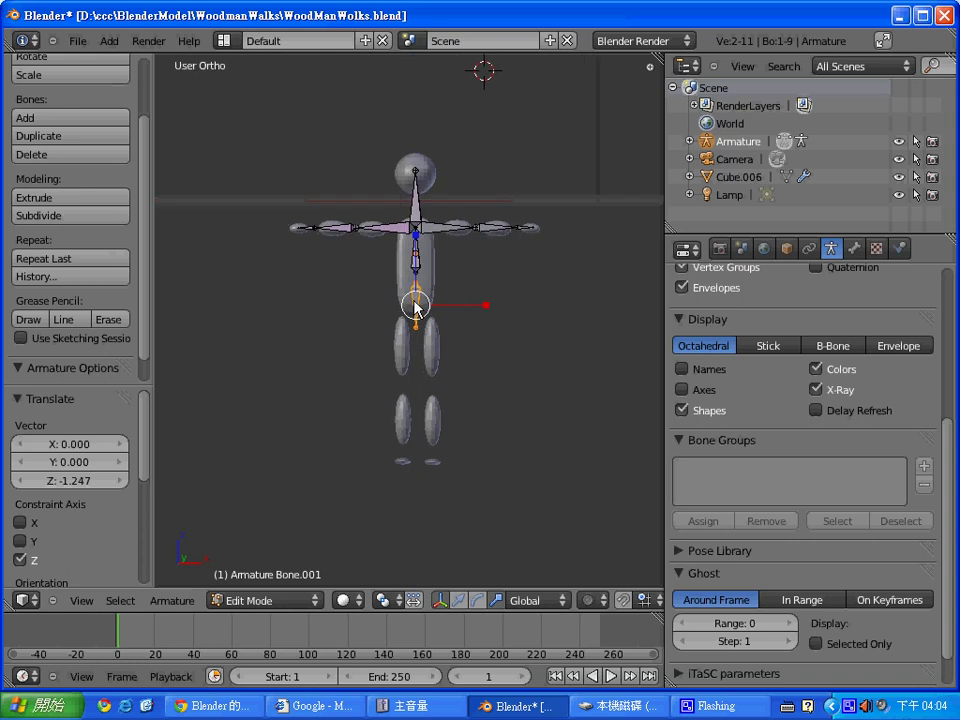
key("g")
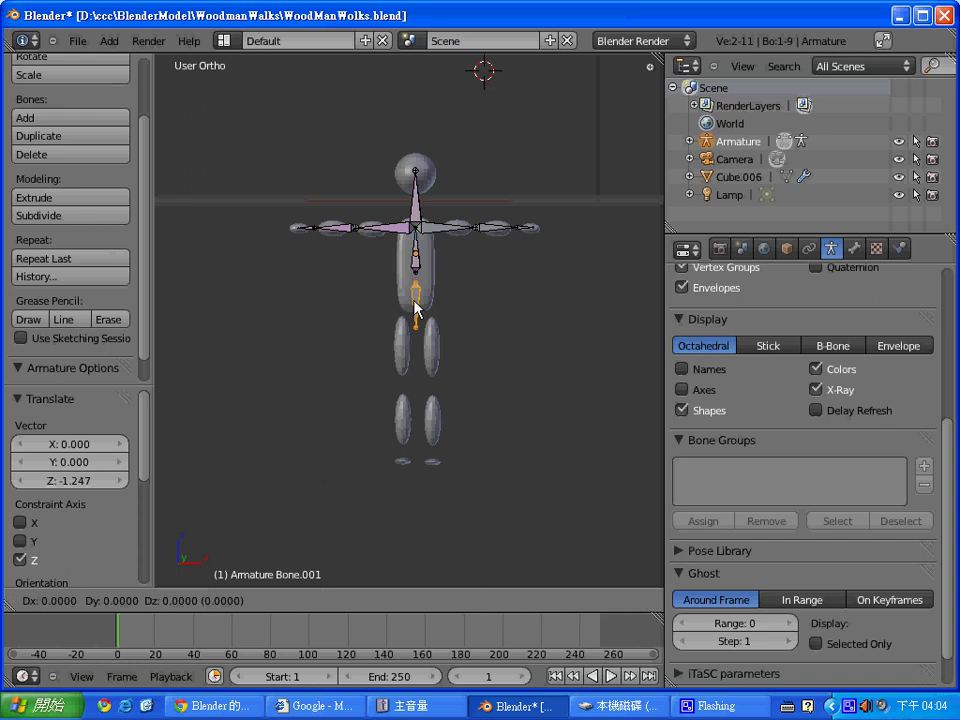
key("x")
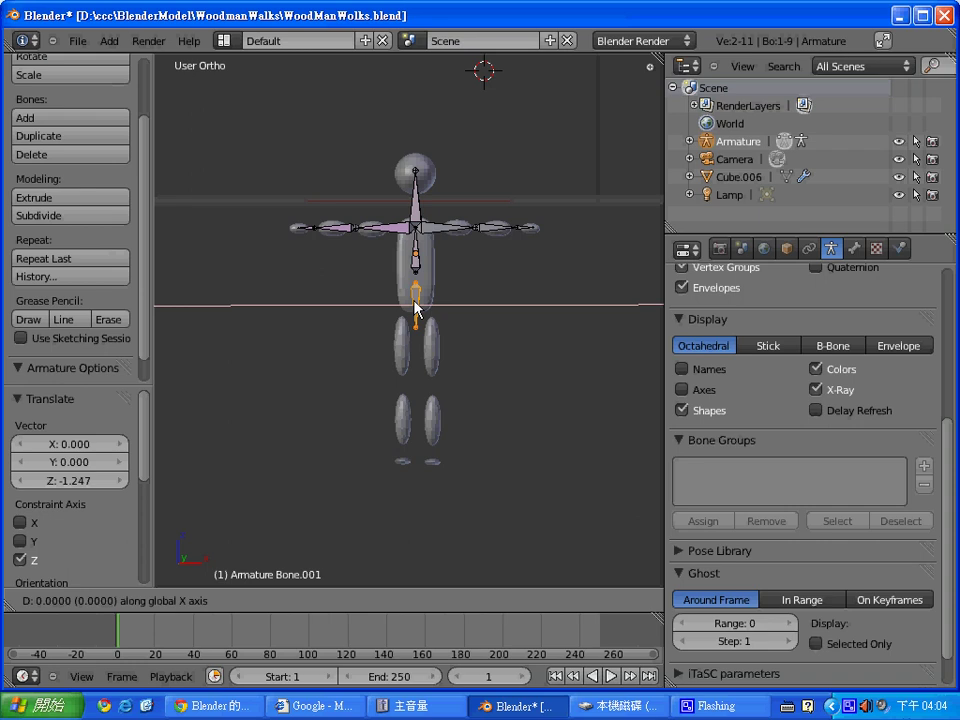
key("y")
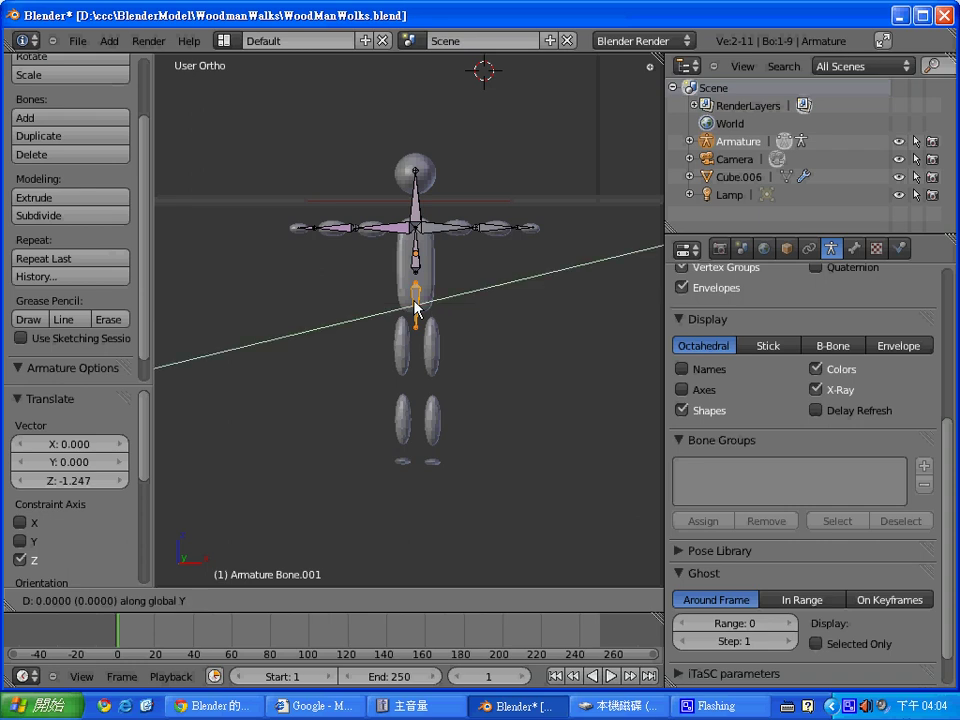
key("z")
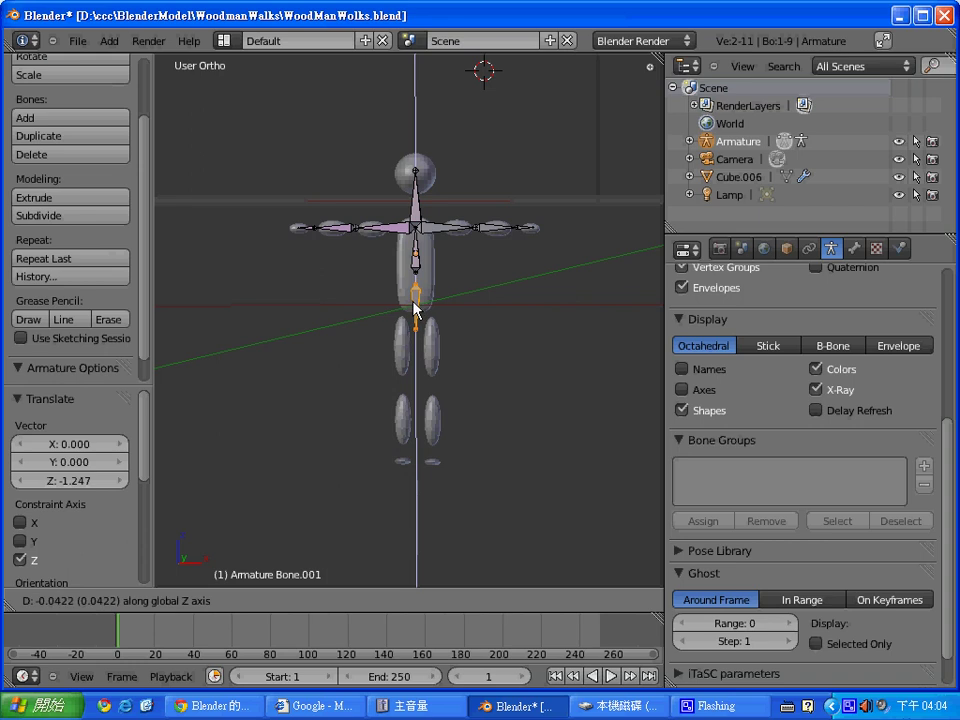
key("x")
key("z")
Confirm the bone's height above the head and save WoodManWolks.blend
left_click(75, 45)
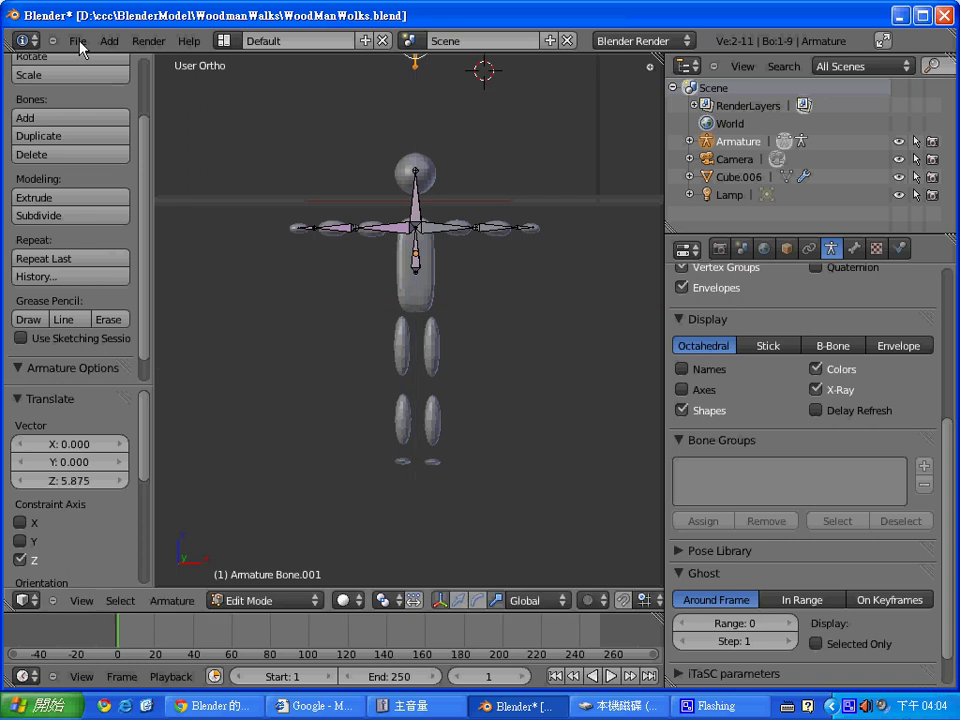
left_click(77, 41)
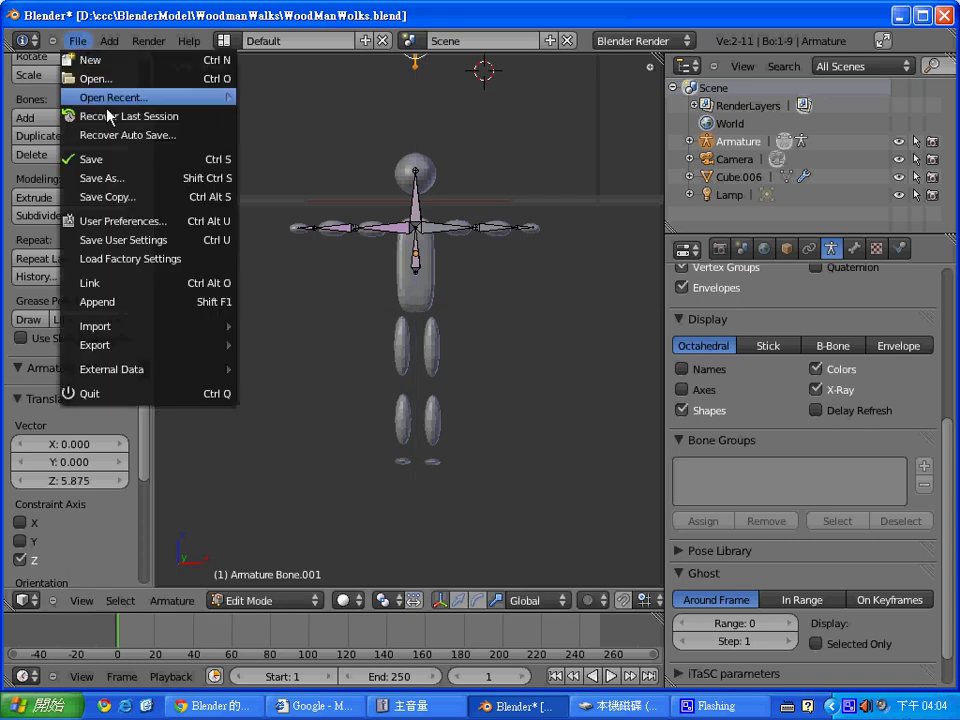
left_click(124, 158)
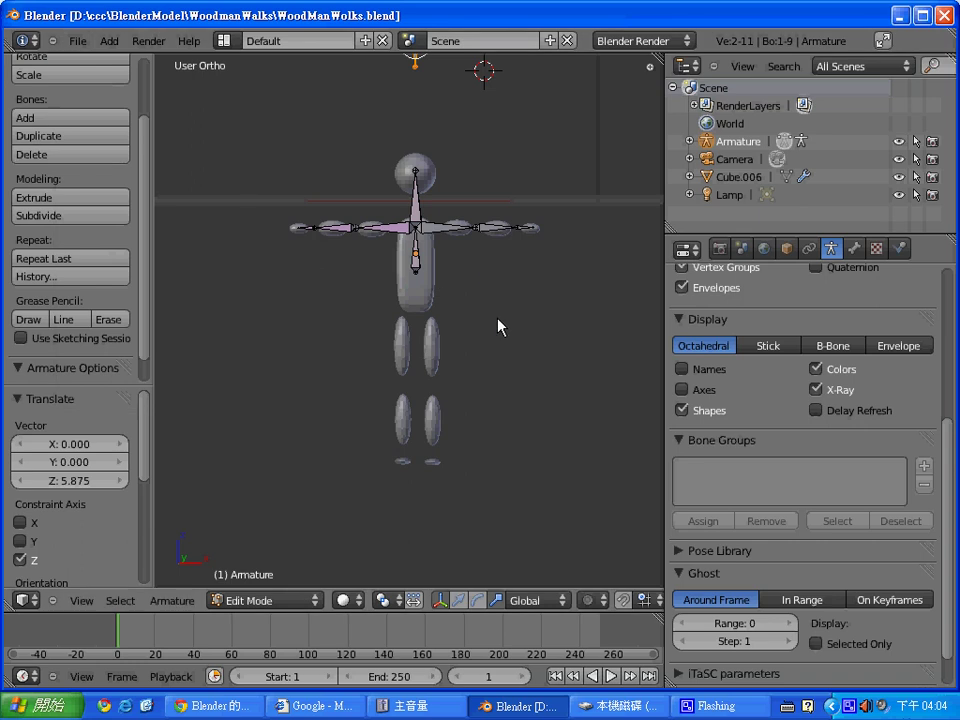
scroll(497, 322, "up", 2)
scroll(500, 327, "down", 2)
scroll(499, 326, "down", 2)
Bring the bone back down into the torso along Z and shrink it to 0.758
right_click(413, 128)
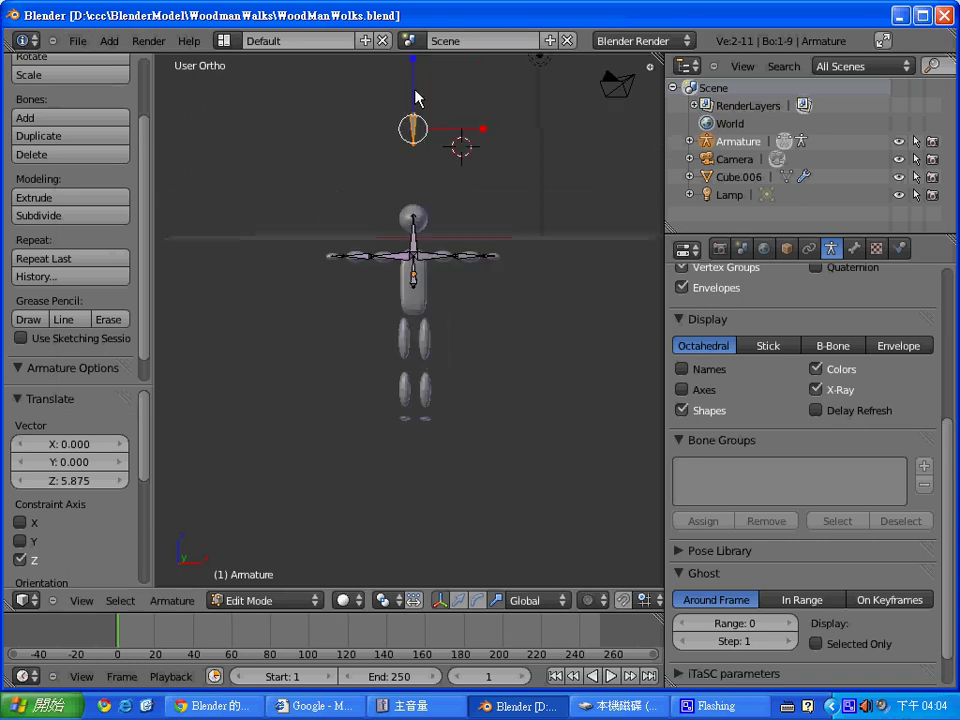
key("g")
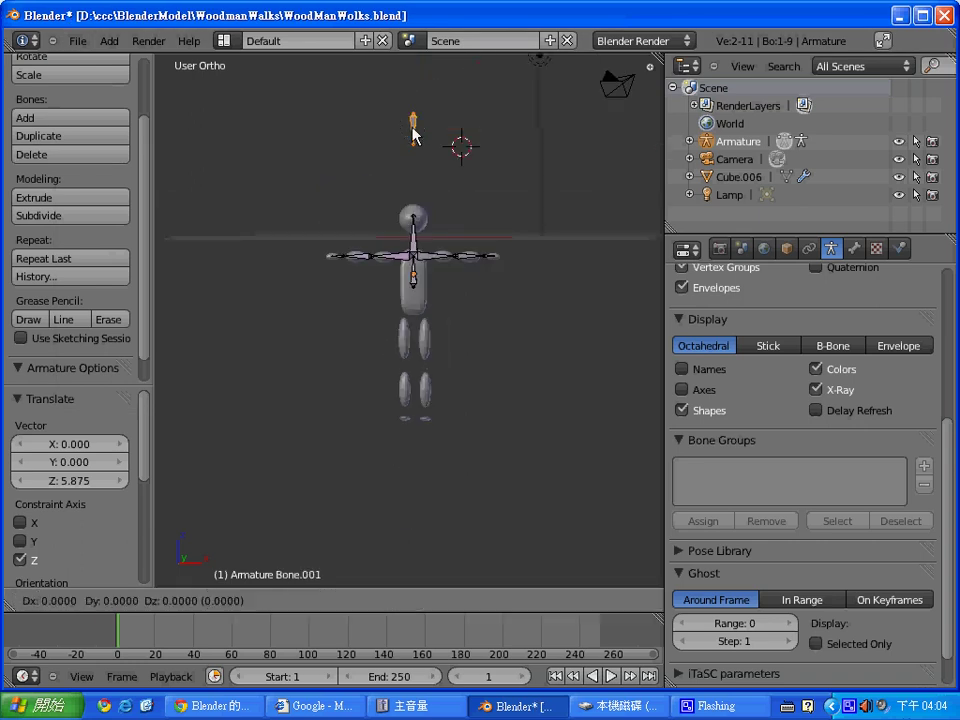
key("z")
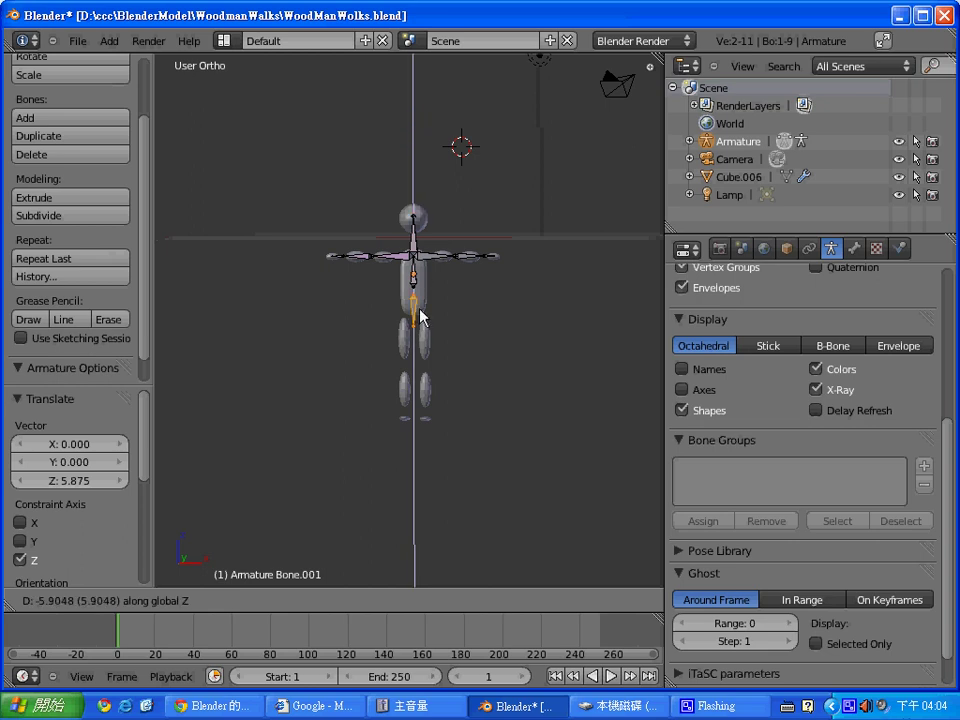
left_click(420, 316)
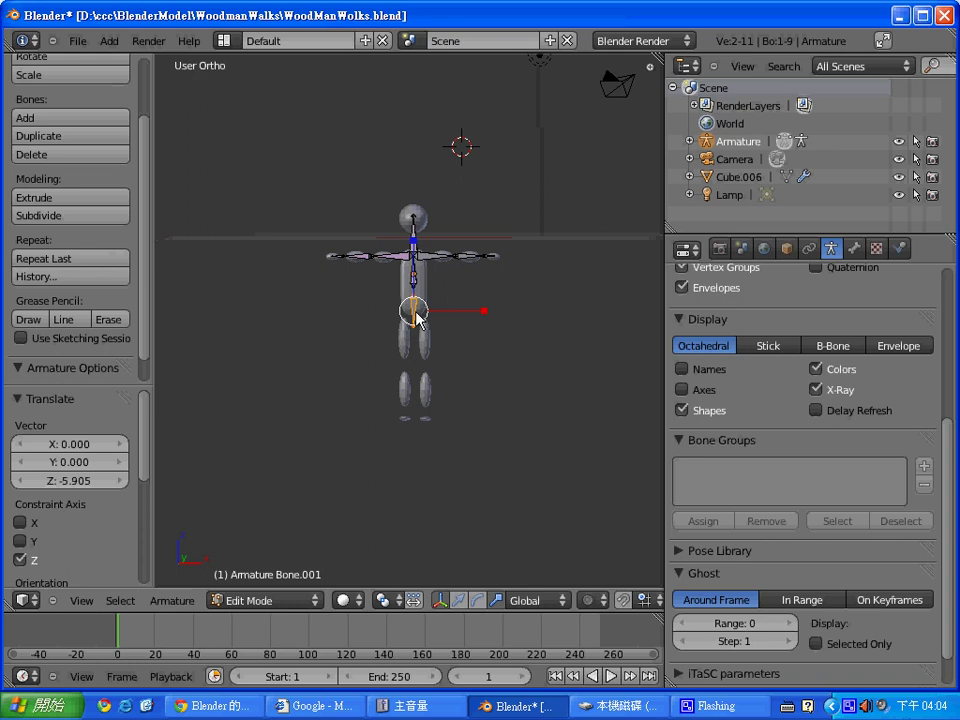
key("s")
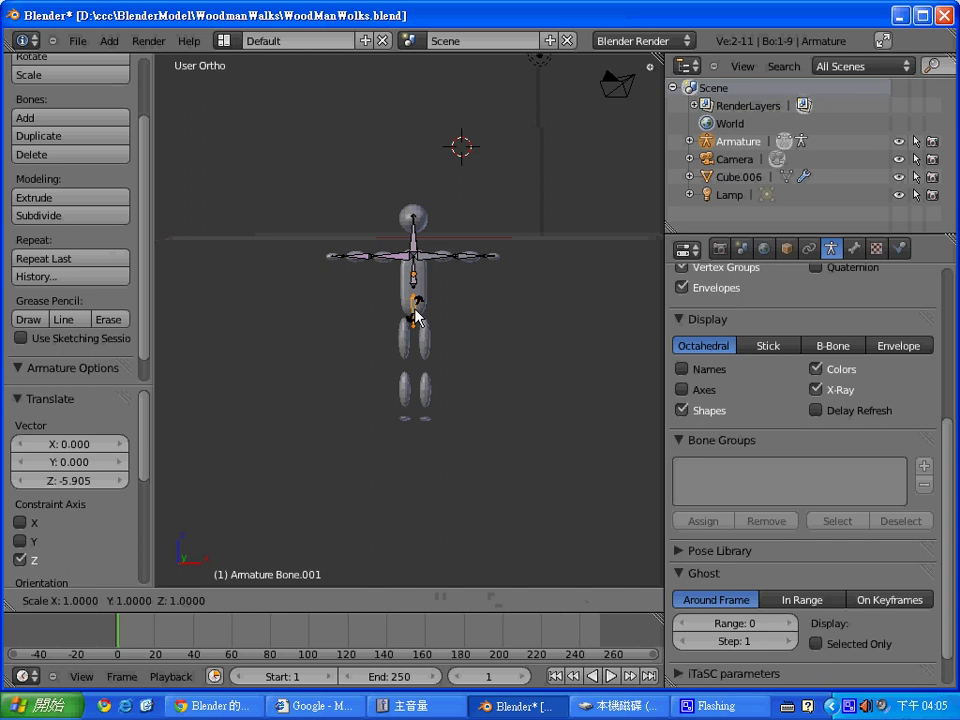
right_click(418, 316)
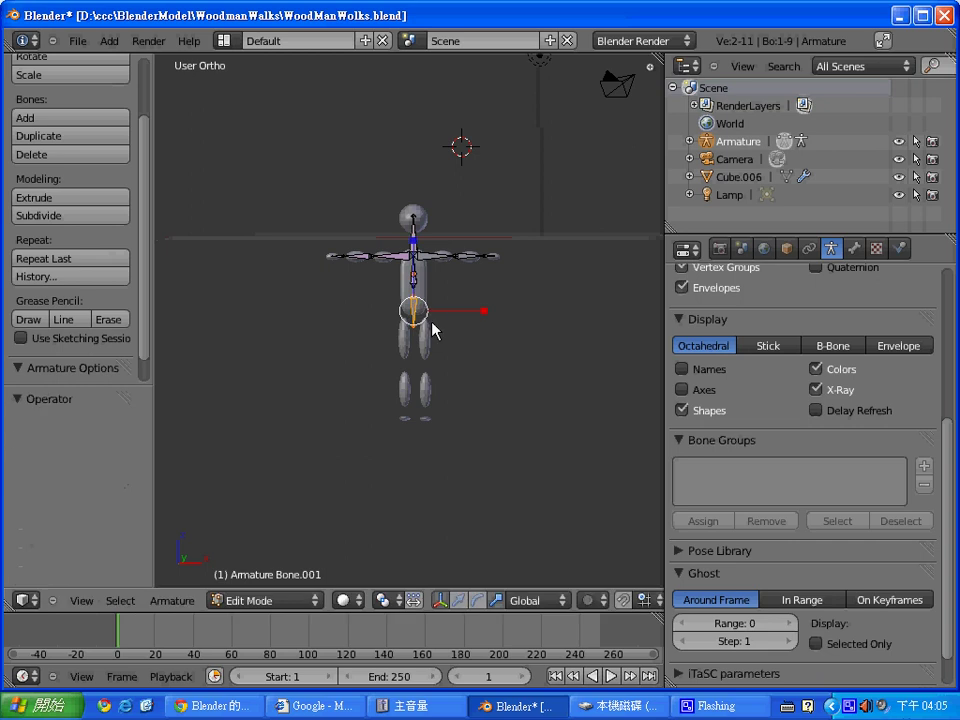
key("s")
left_click(428, 320)
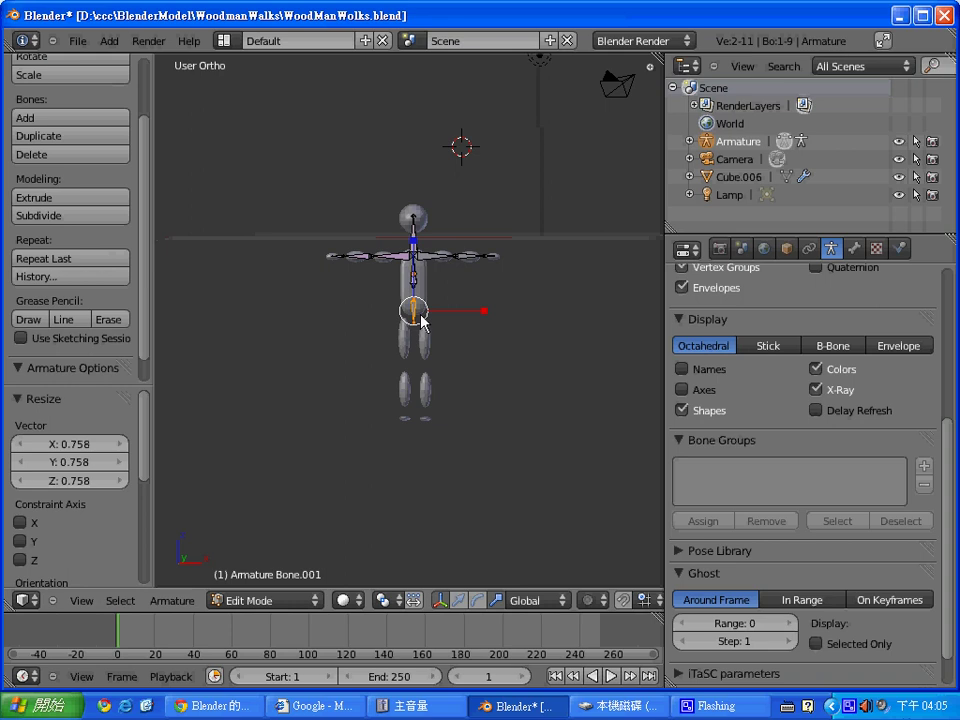
Nudge the bone 0.304 along Z to the hip and switch to front view
key("g")
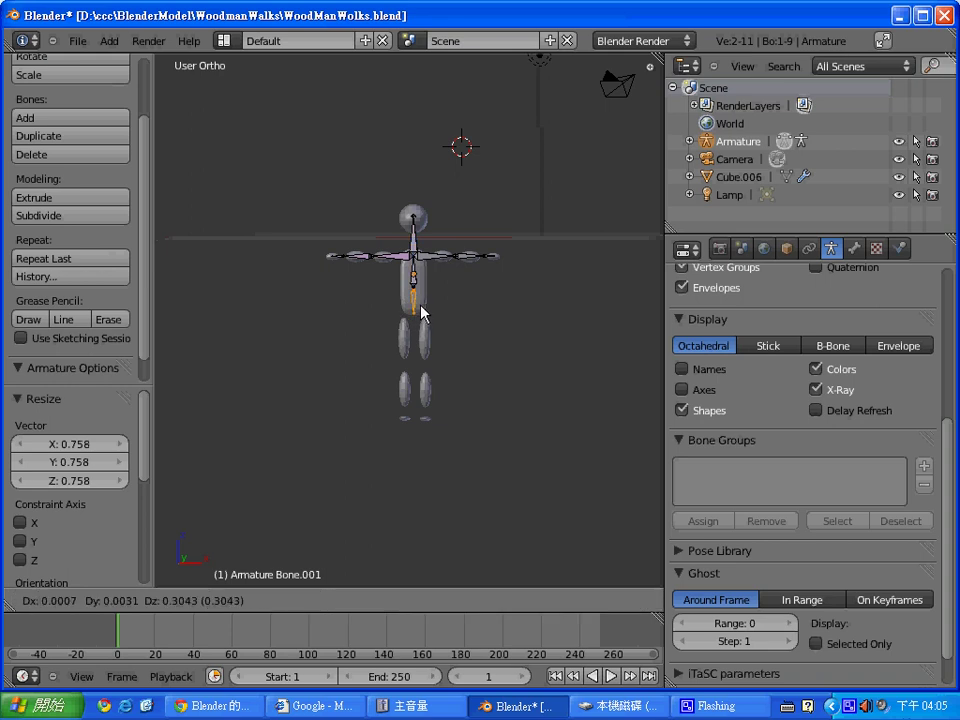
left_click(420, 312)
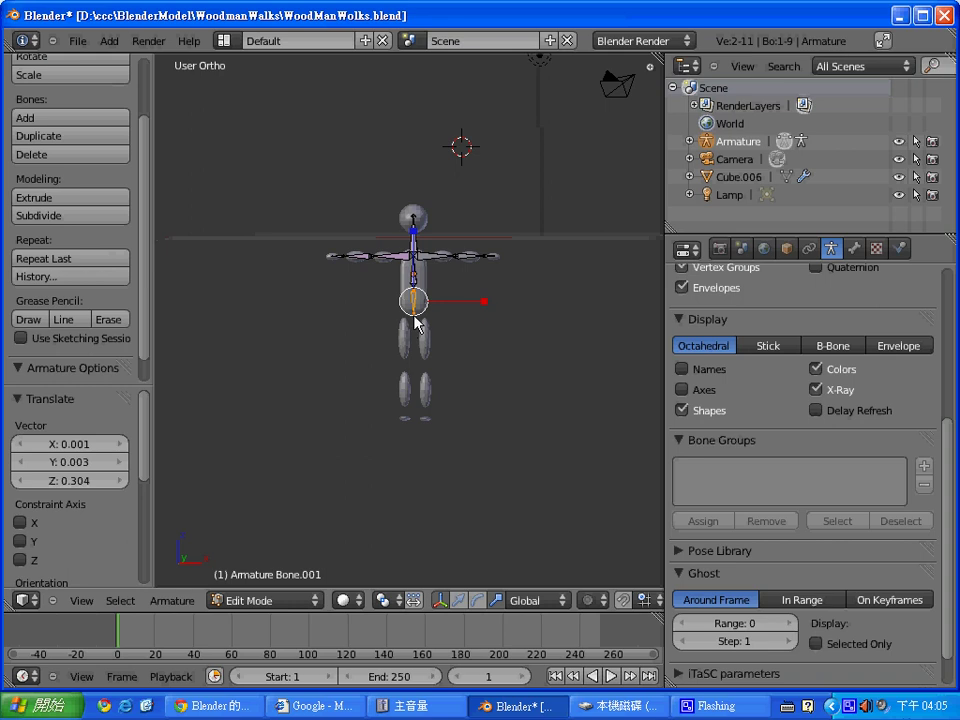
right_click(413, 312)
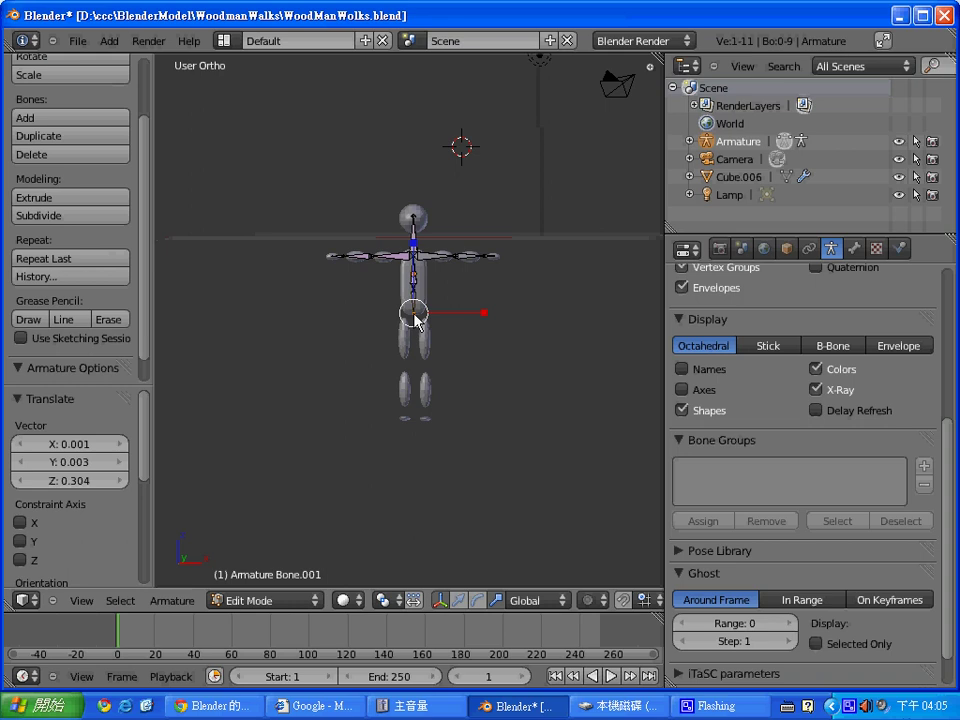
key("KP_1")
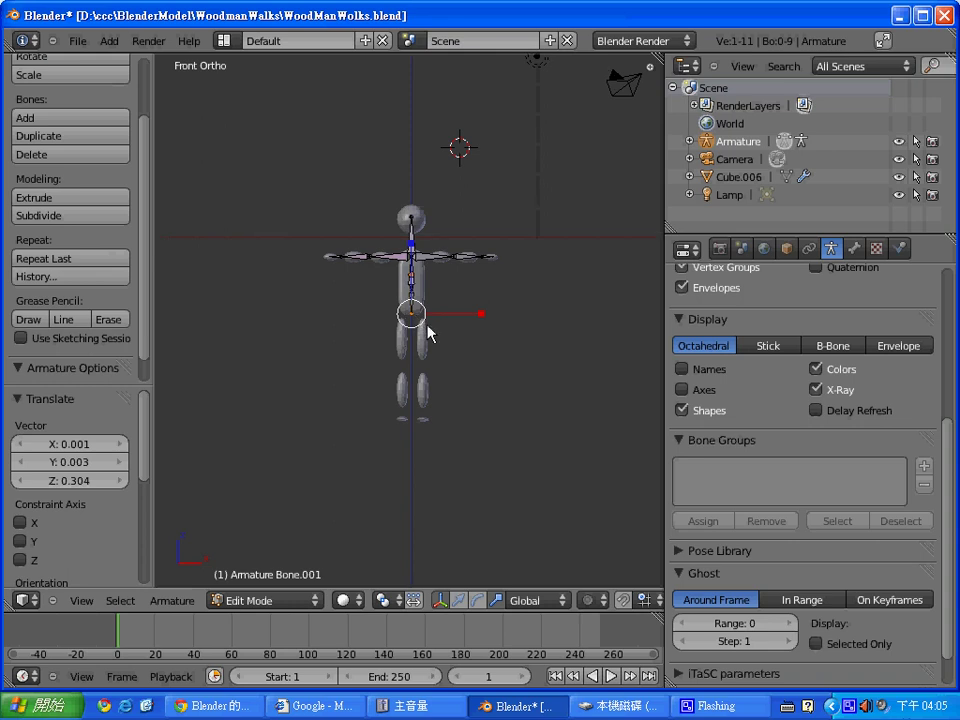
Extrude a bone down from the hip, then fork mirrored thigh bones down to the knees
scroll(428, 327, "up", 4)
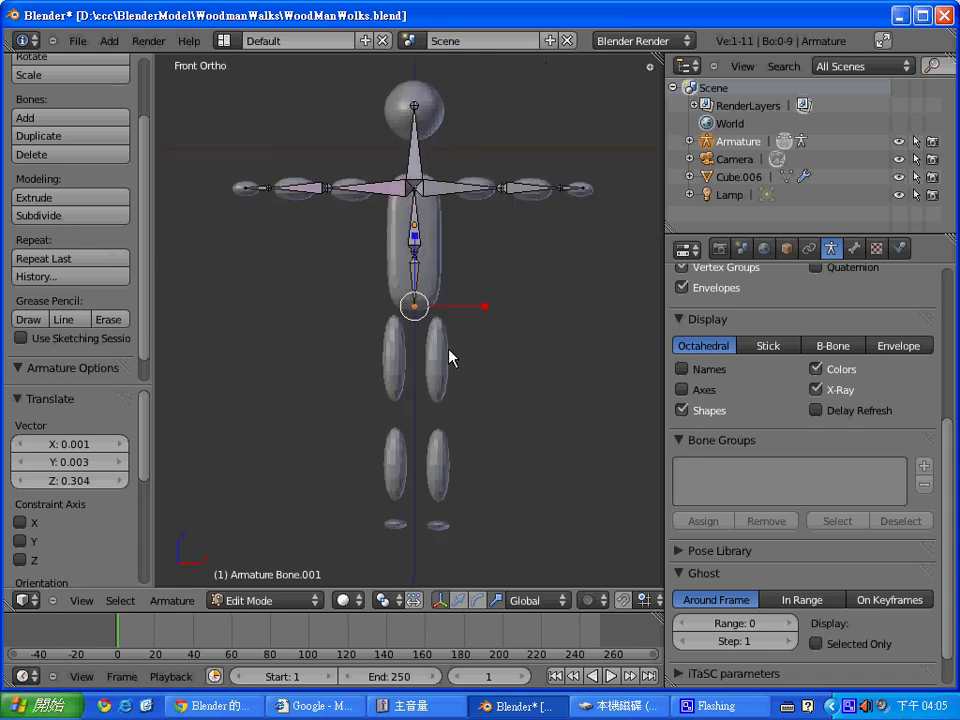
key("e")
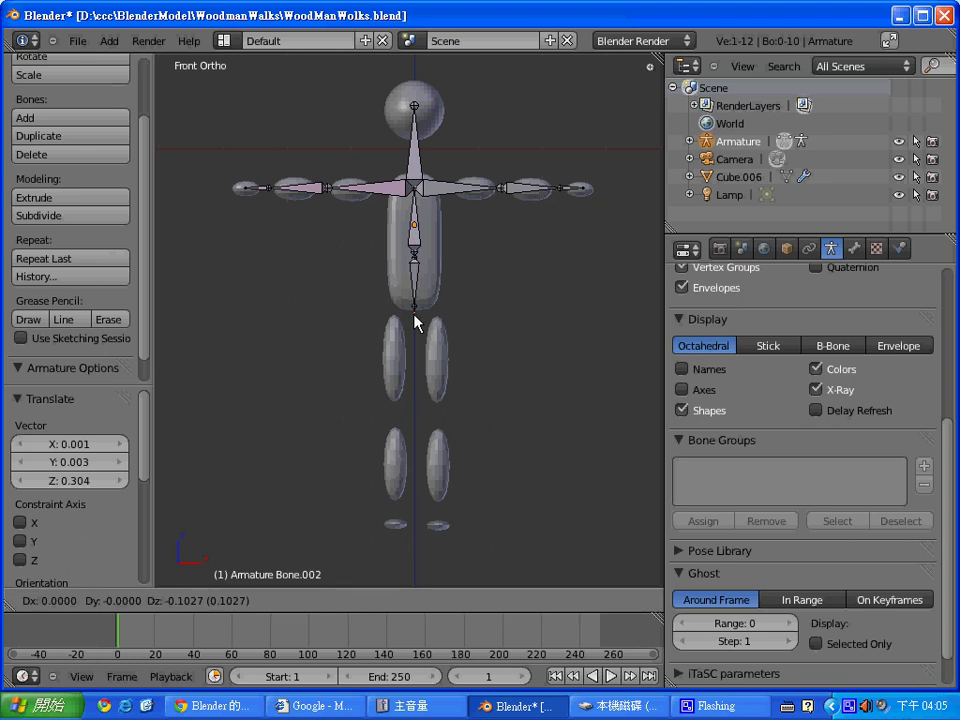
left_click(414, 316)
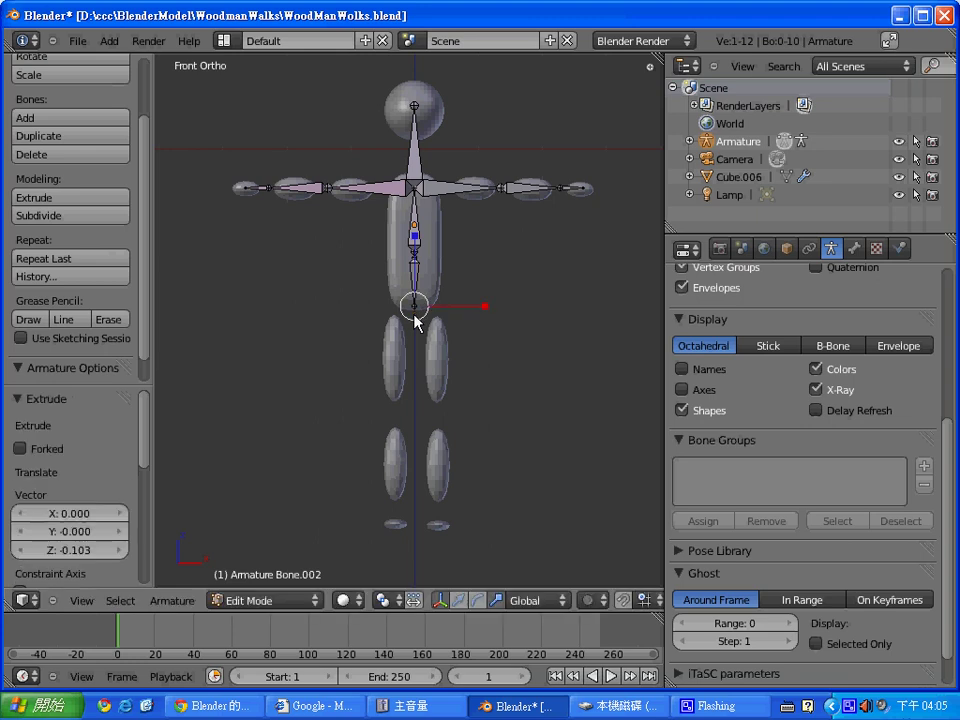
key("shift+e")
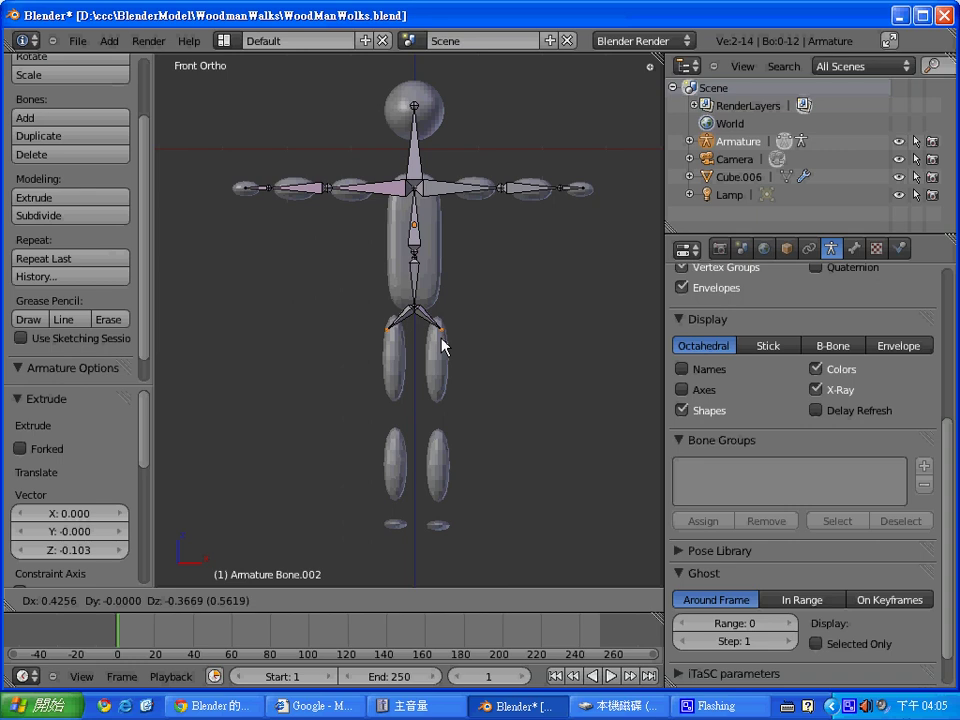
left_click(441, 345)
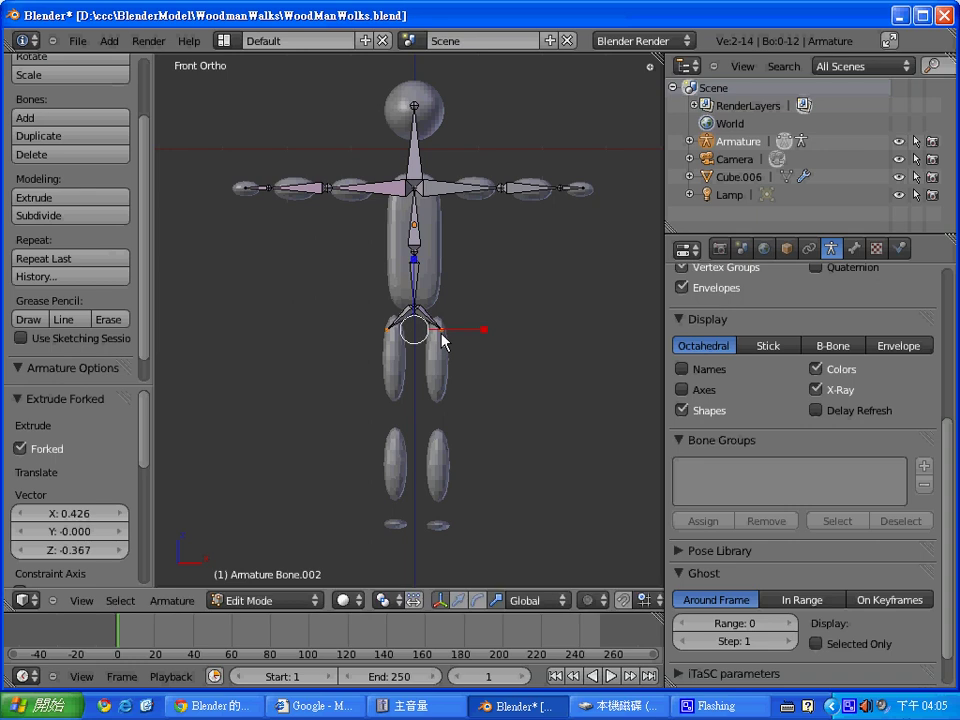
key("g")
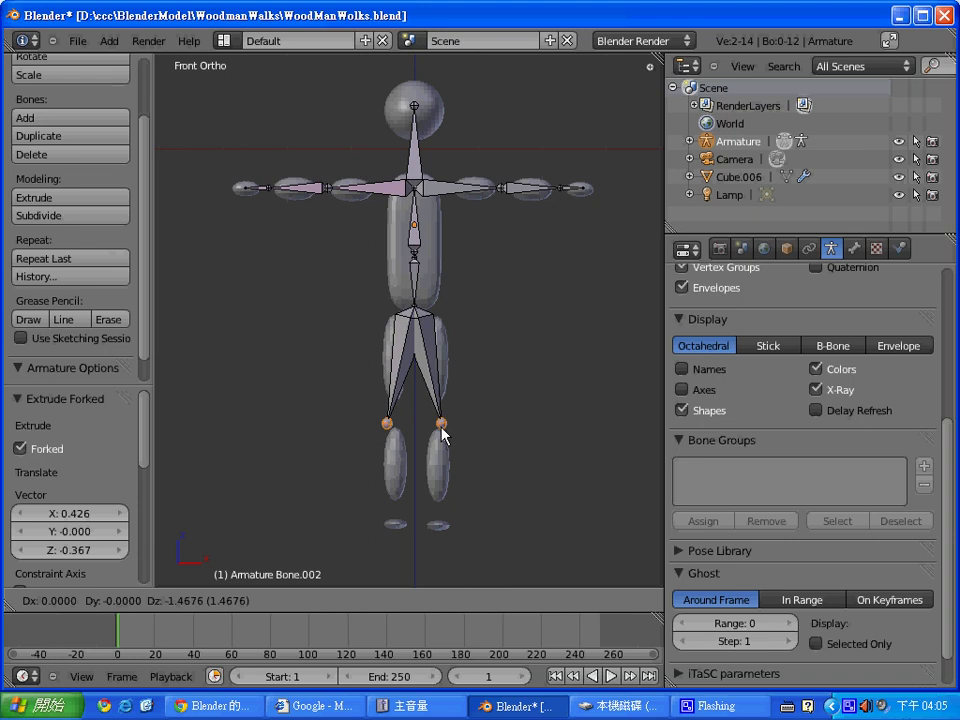
left_click(442, 433)
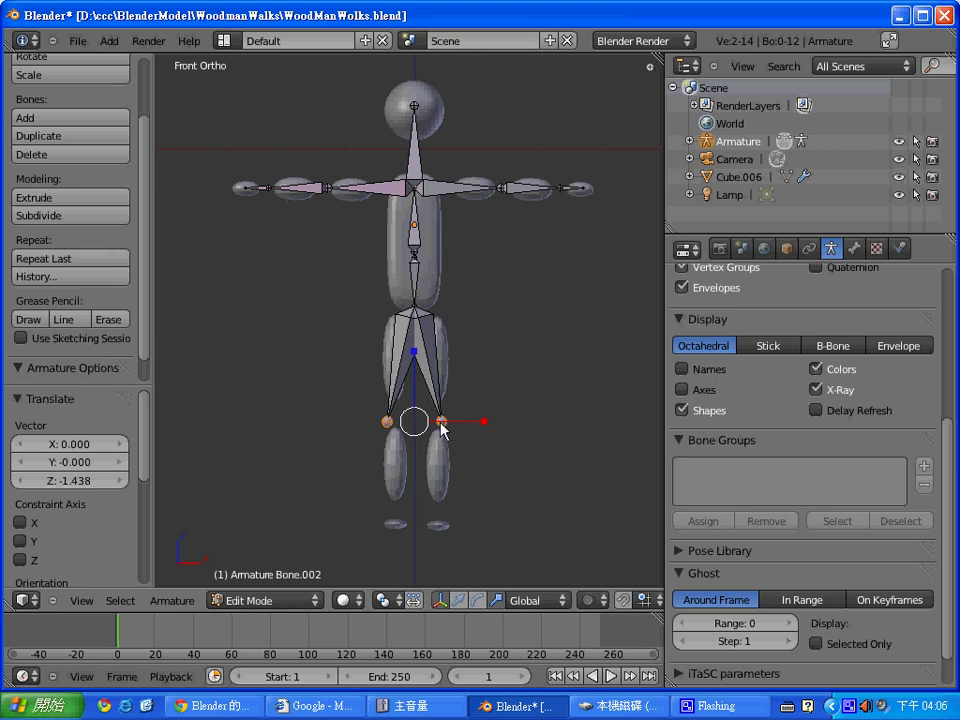
Disconnect the Bone.002_L thigh bone from the hip
right_click(425, 368)
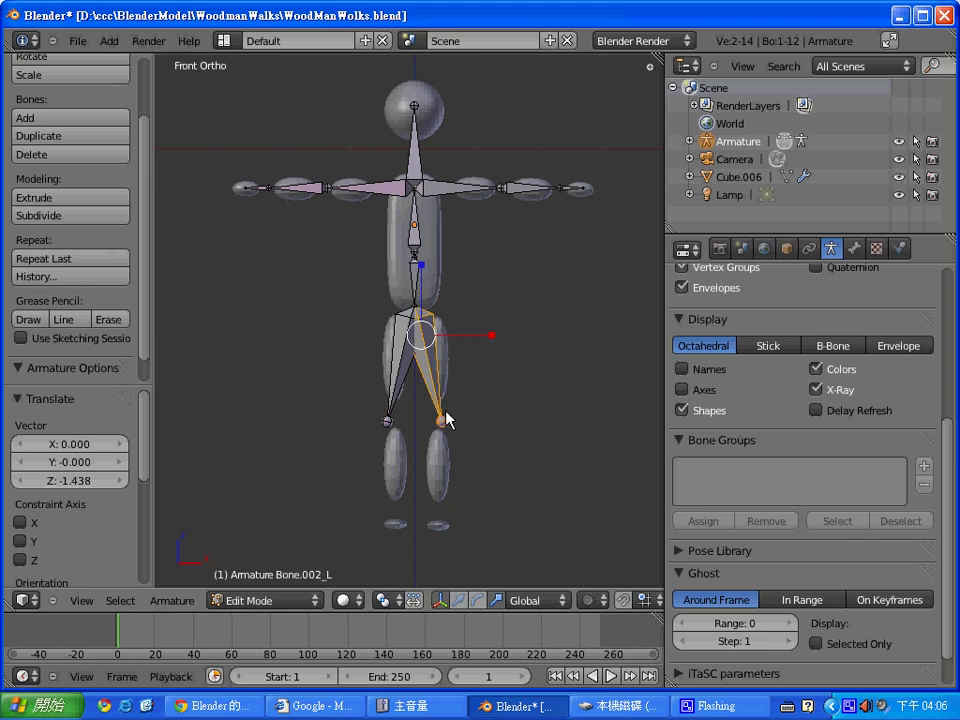
key("alt+p")
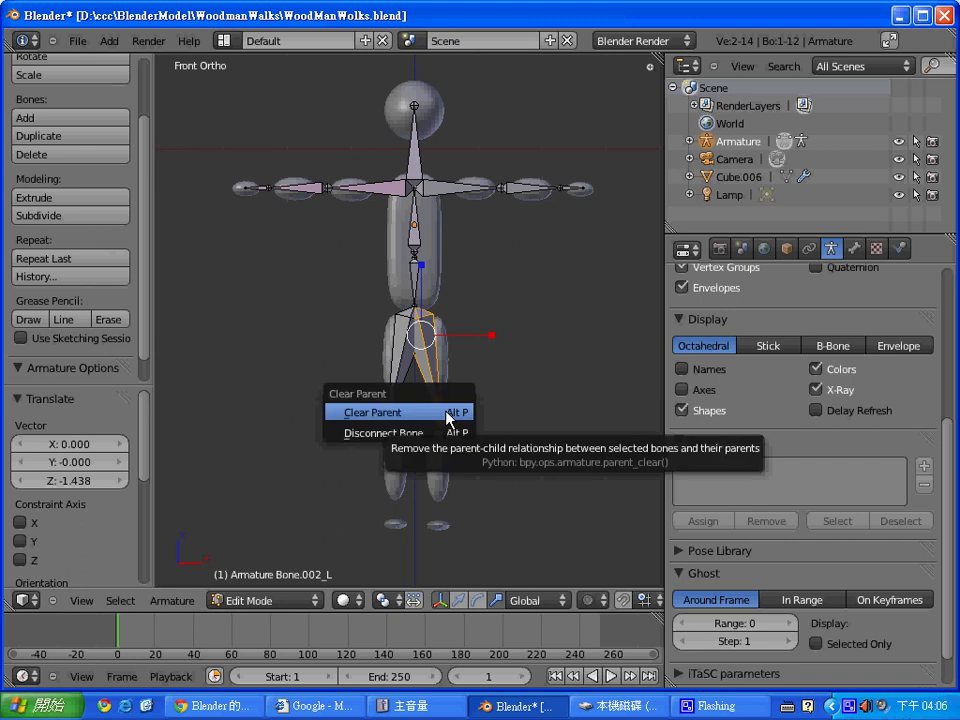
left_click(449, 419)
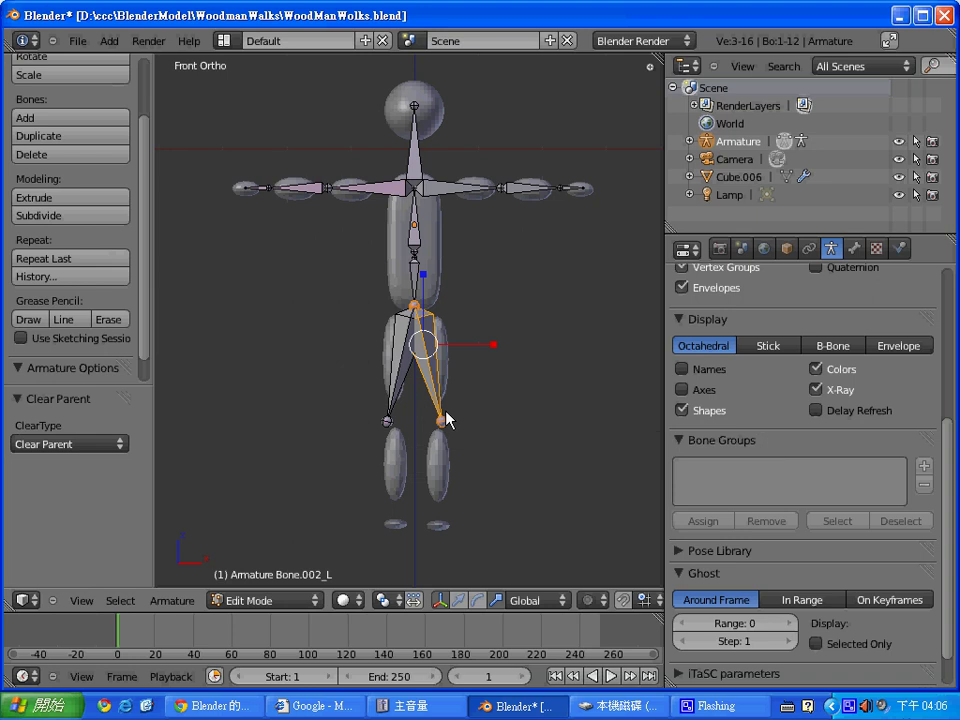
key("ctrl+z")
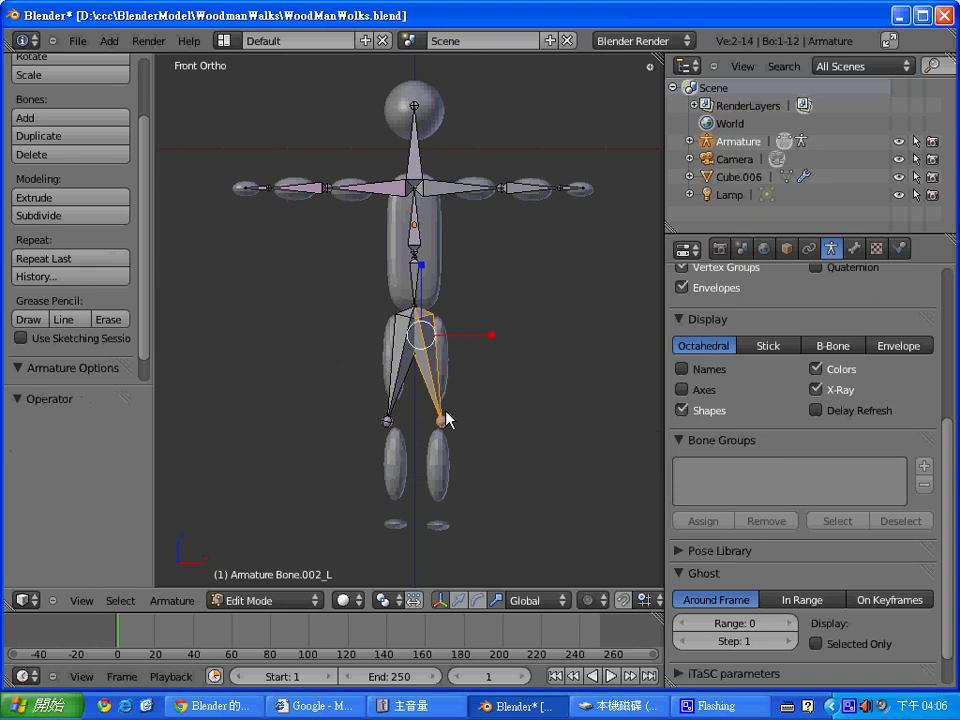
key("alt+p")
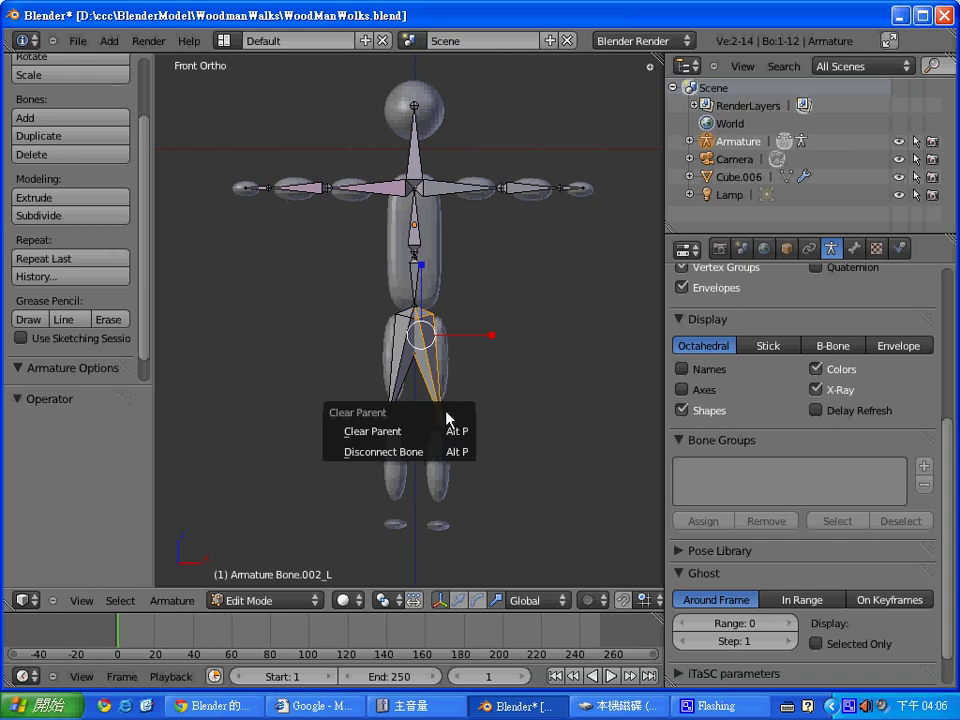
left_click(400, 451)
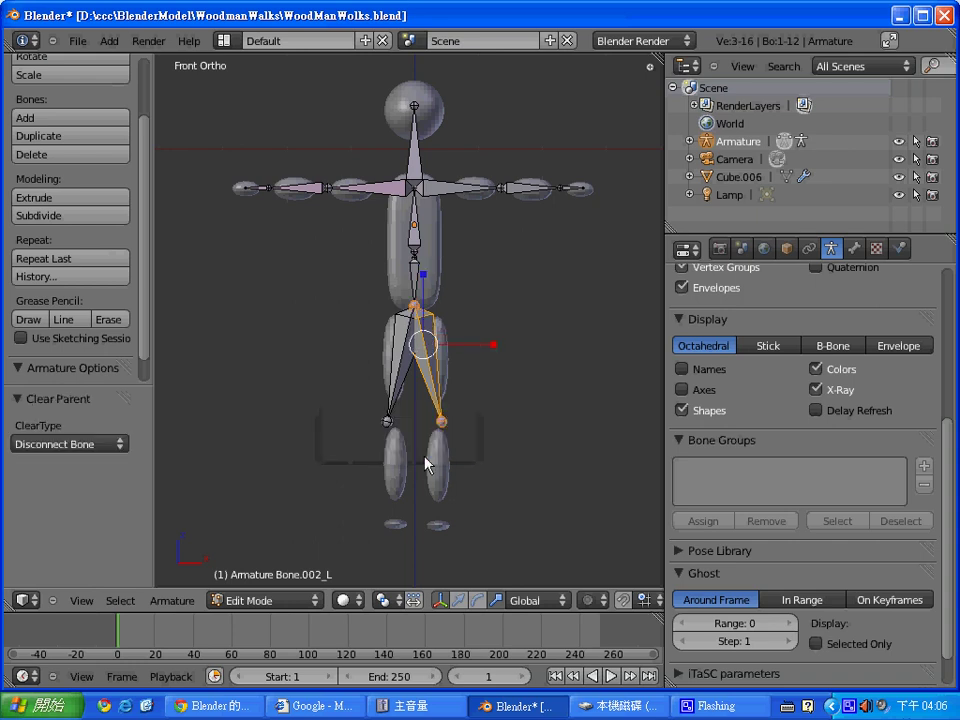
Try moving the right thigh bone and the hip joint, undoing each attempt
right_click(417, 311)
right_click(427, 345)
right_click(428, 335)
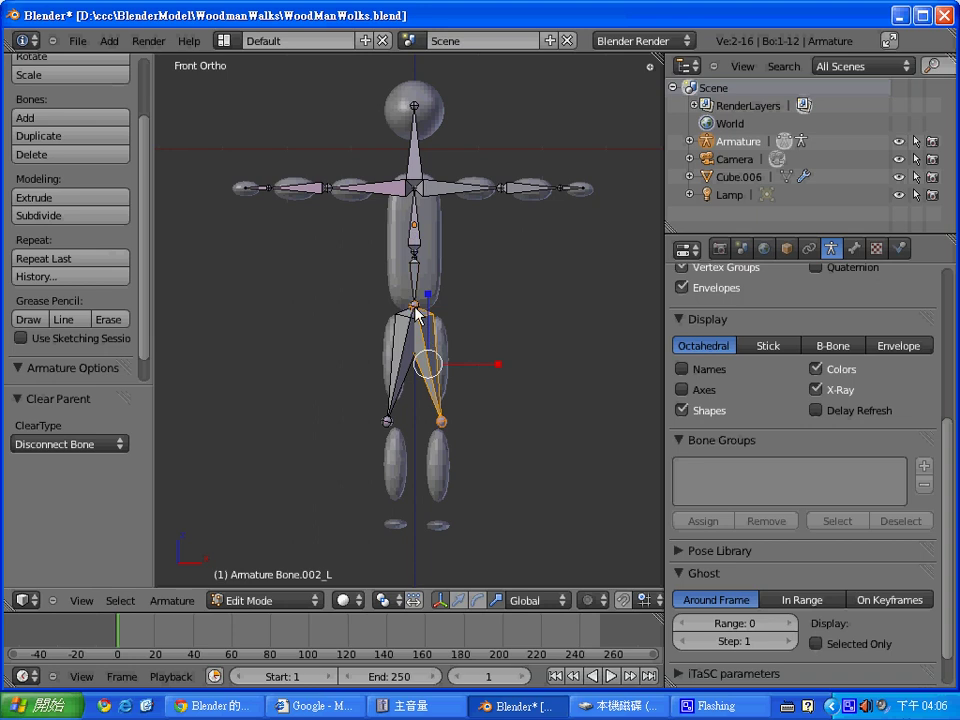
key("g")
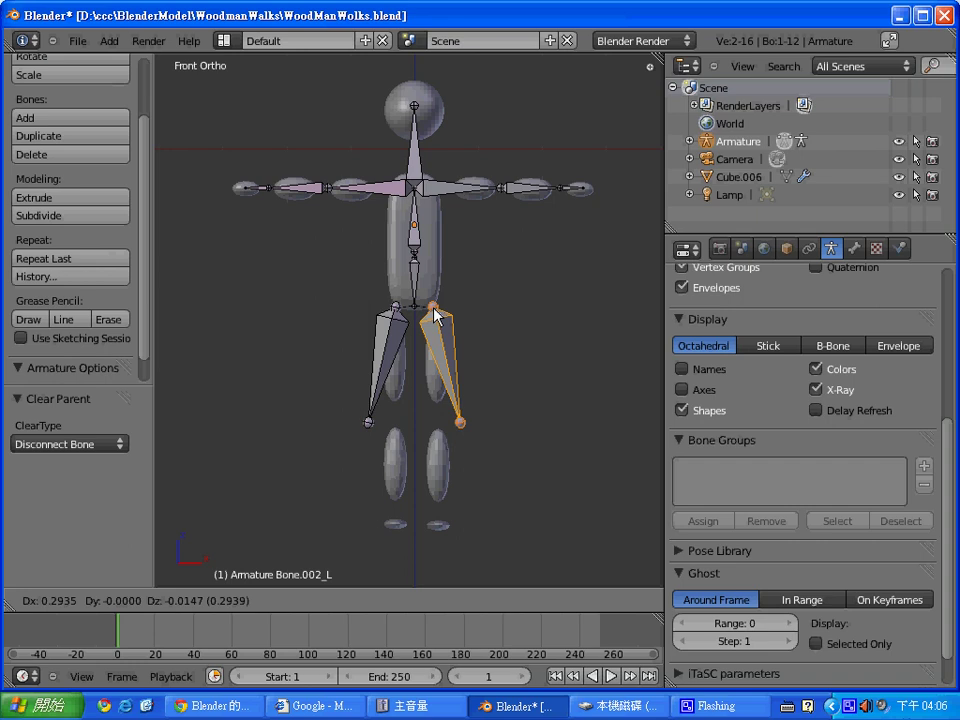
left_click(435, 315)
key("ctrl+z")
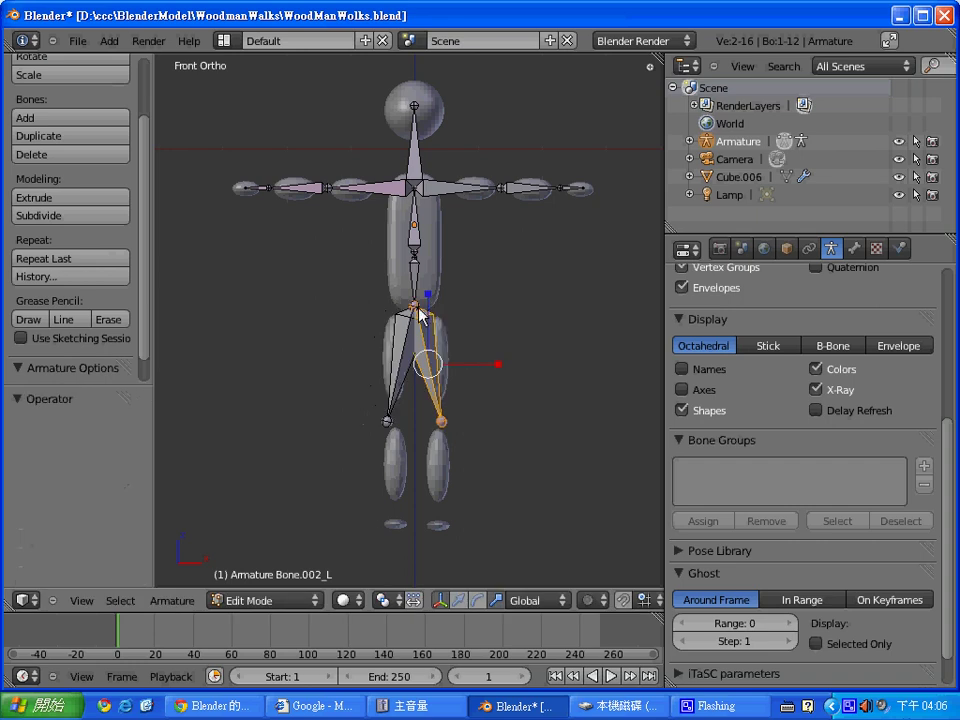
right_click(417, 308)
right_click(417, 308)
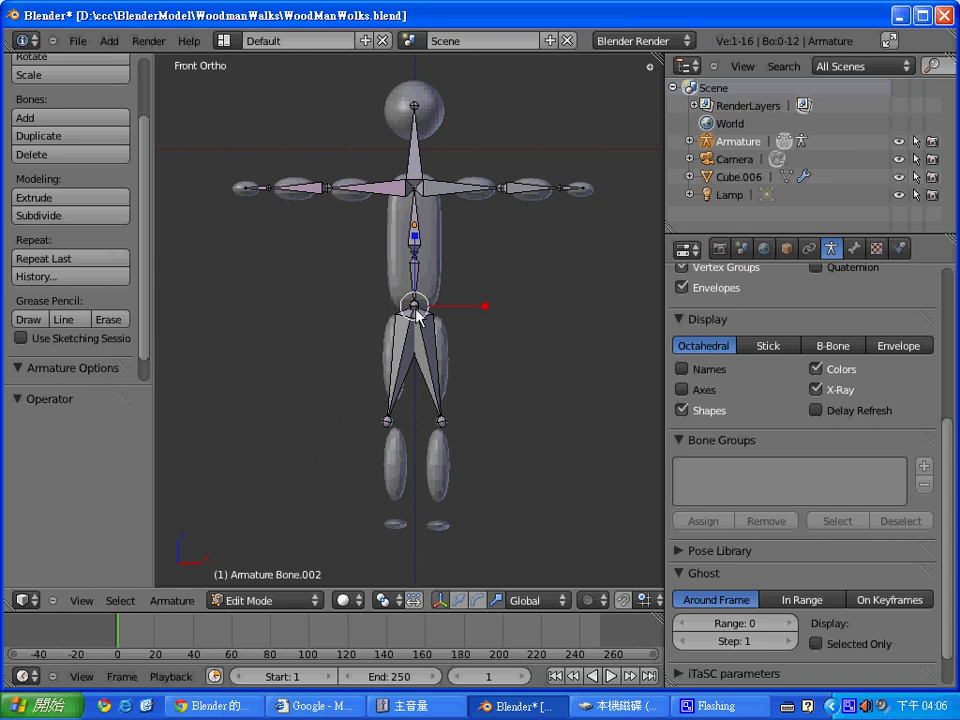
right_click(416, 311)
key("g")
left_click(425, 314)
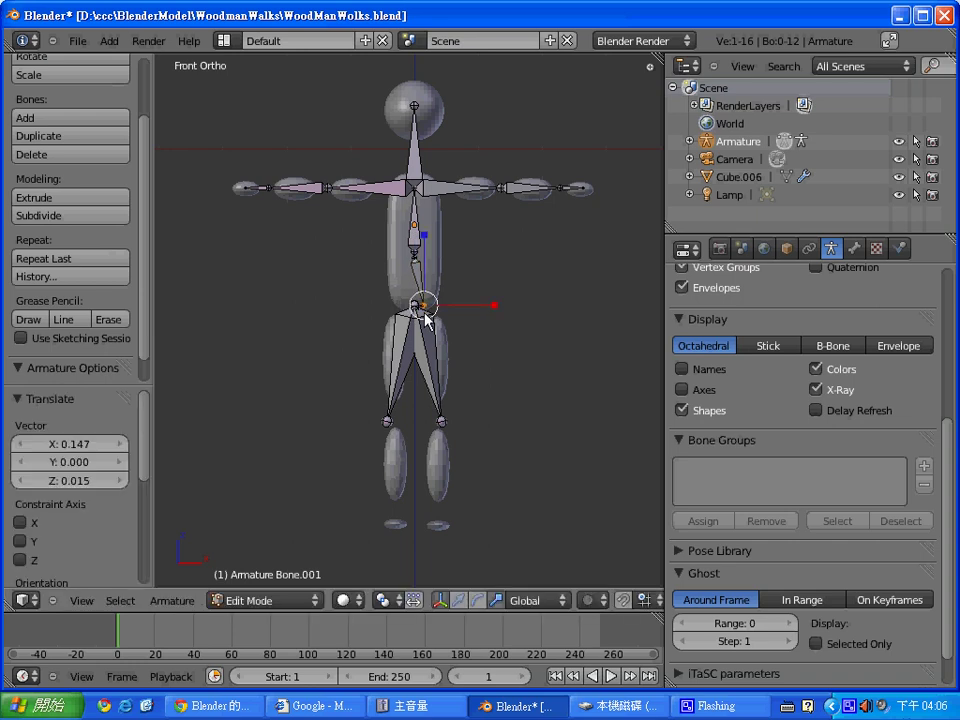
key("ctrl+z")
Shift the thigh's top joint 0.323 along X over the right leg, then grab its knee joint
right_click(419, 317)
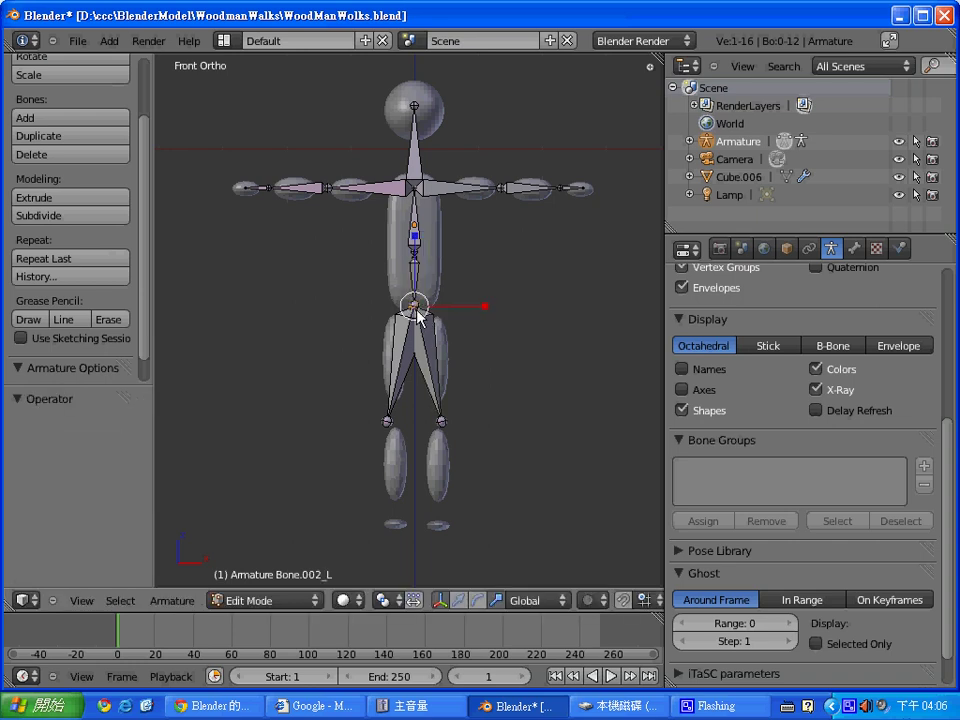
key("g")
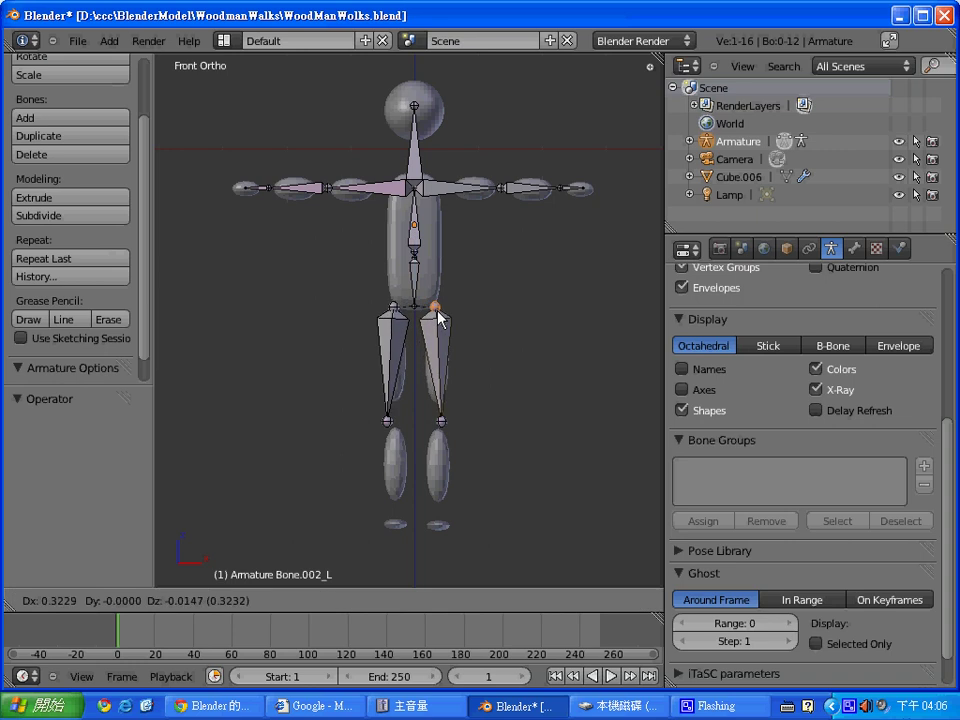
left_click(436, 310)
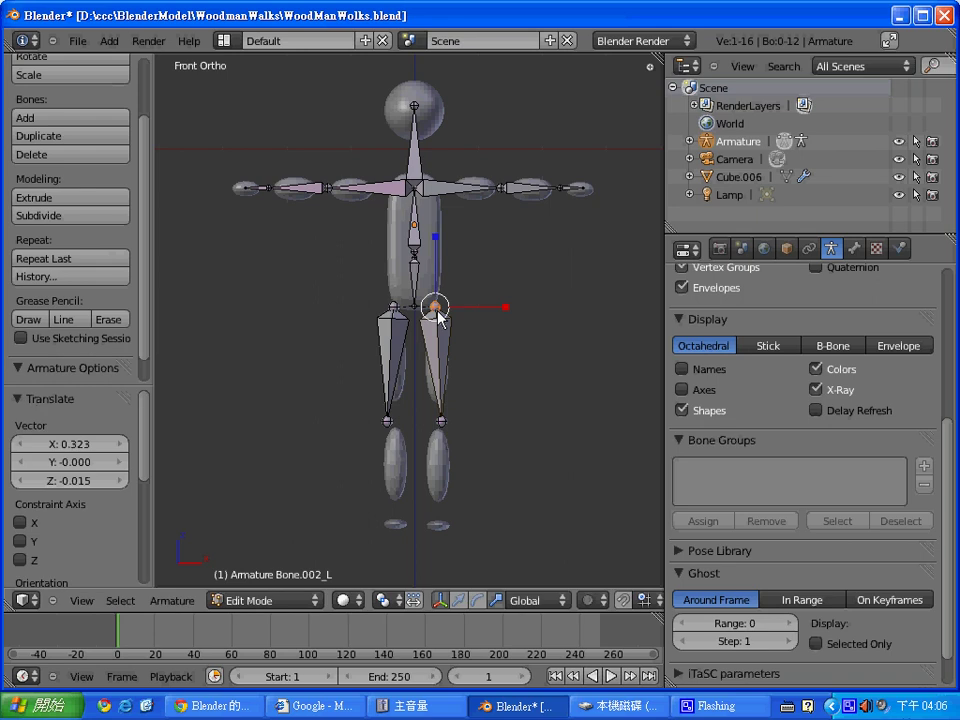
right_click(443, 421)
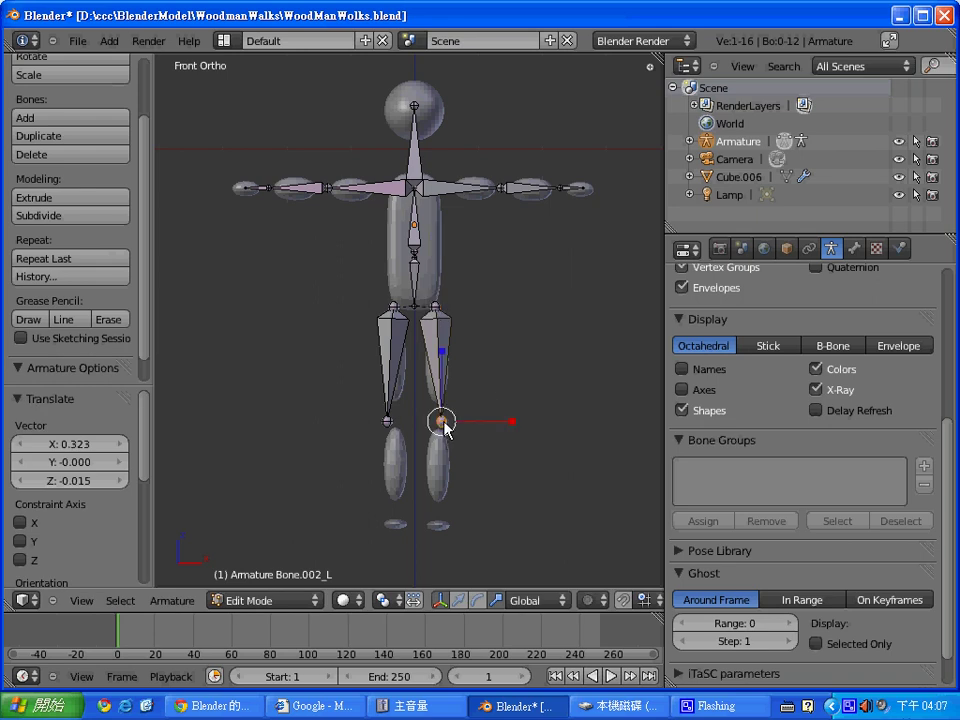
key("g")
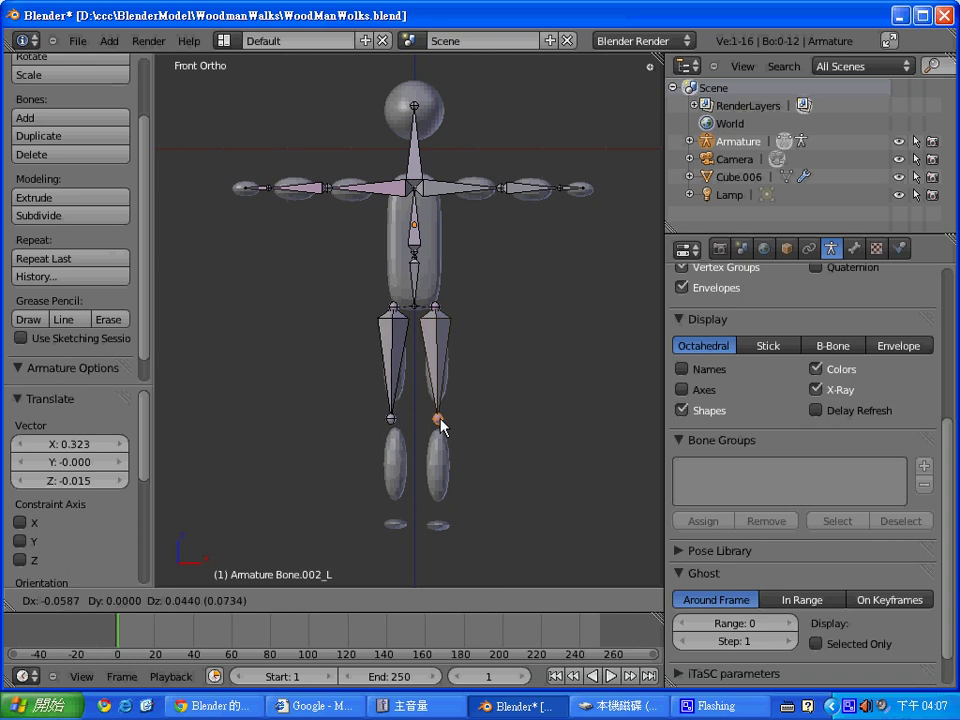
Extrude shin bones from both knee joints down to the ankles
left_click(443, 425)
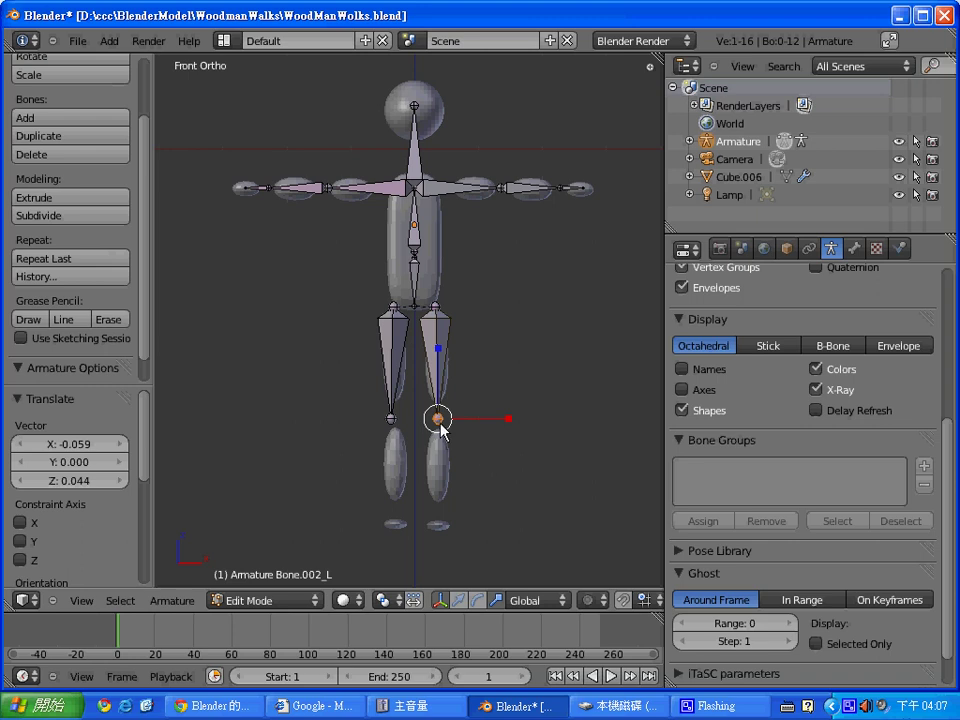
key("shift+e")
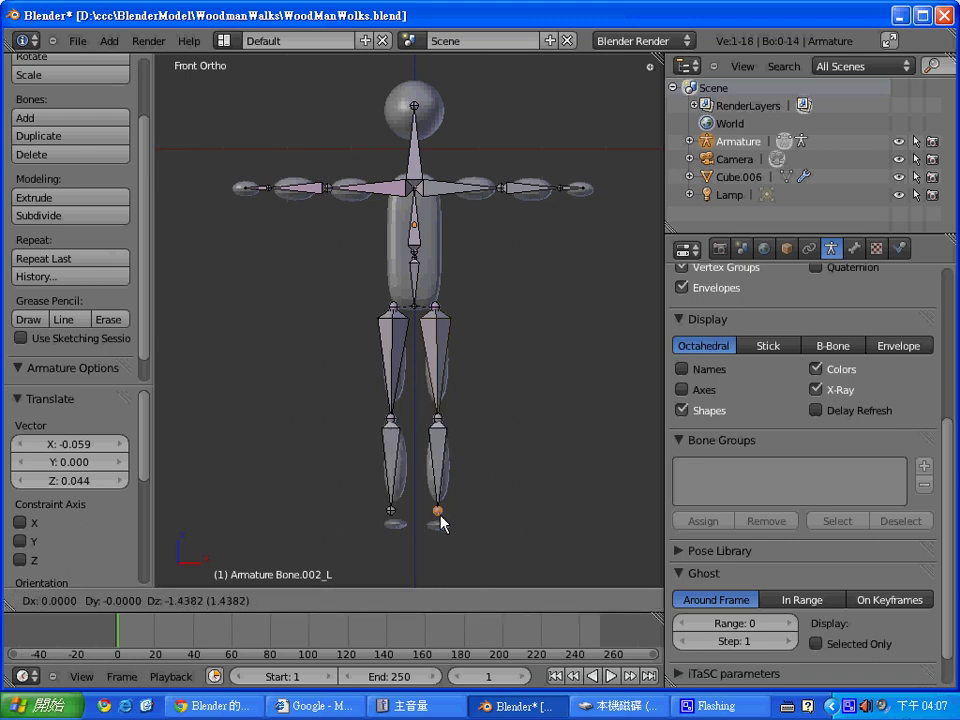
left_click(441, 521)
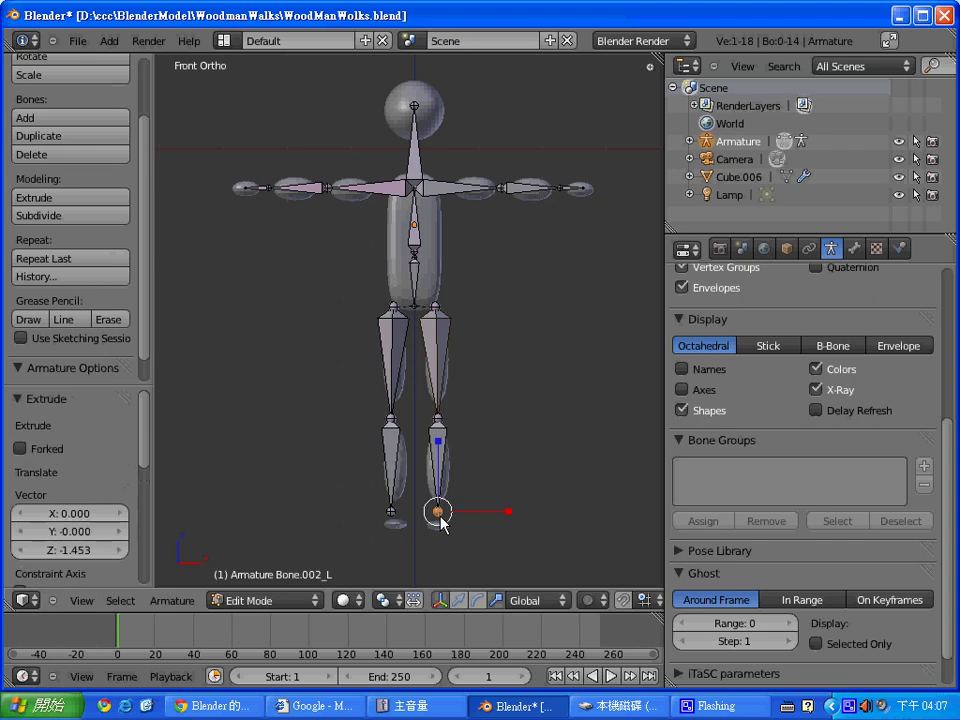
Try short ankle bones, undo them, and switch to Right Ortho view
key("shift+e")
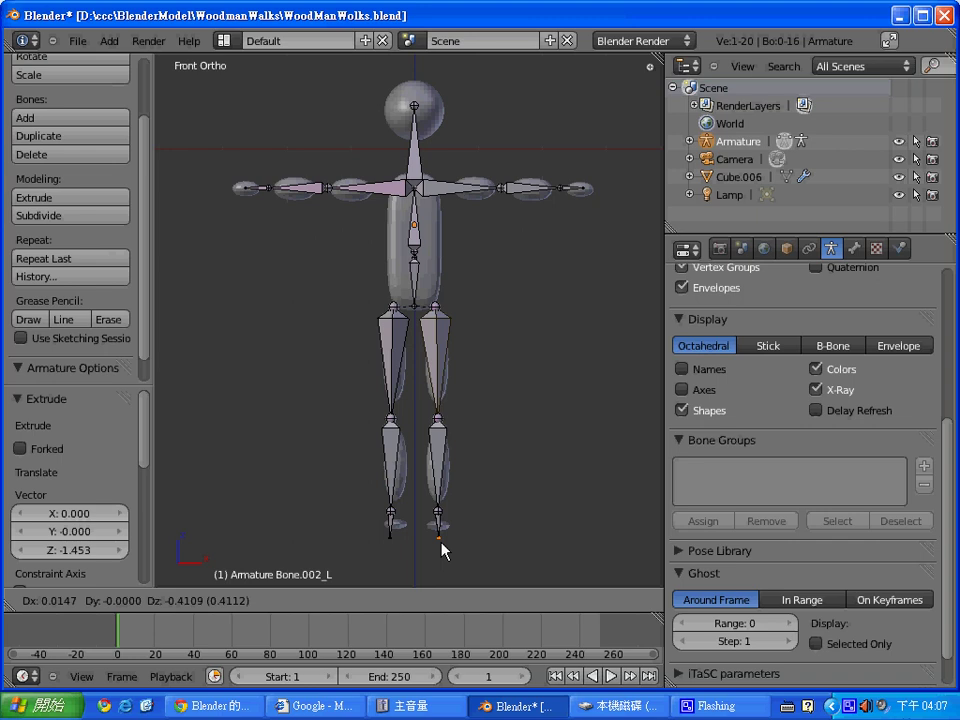
left_click(443, 549)
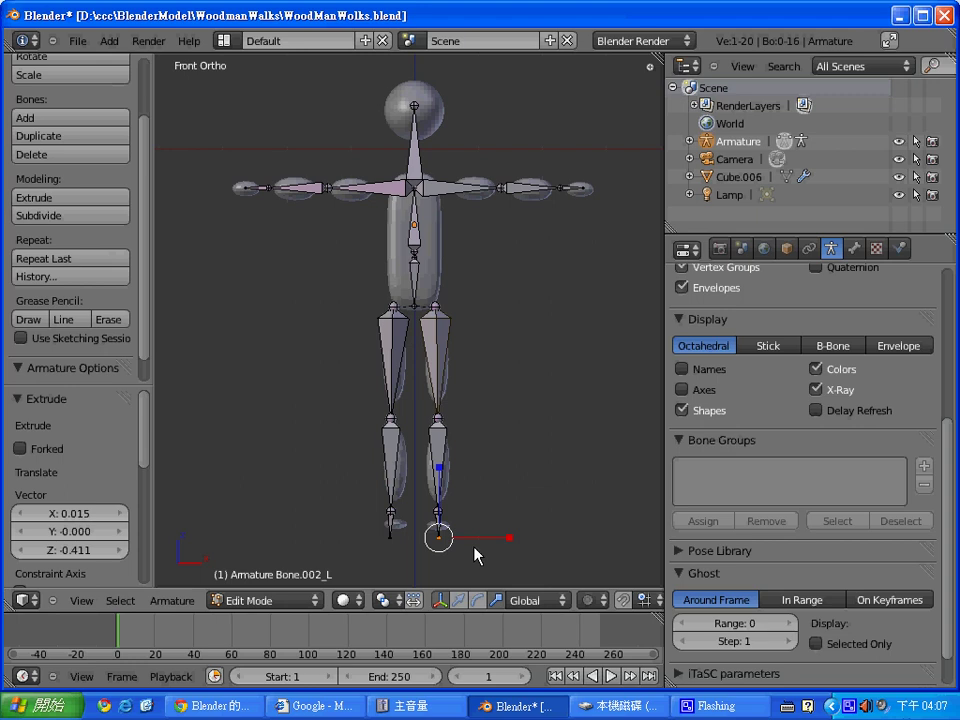
key("ctrl+z")
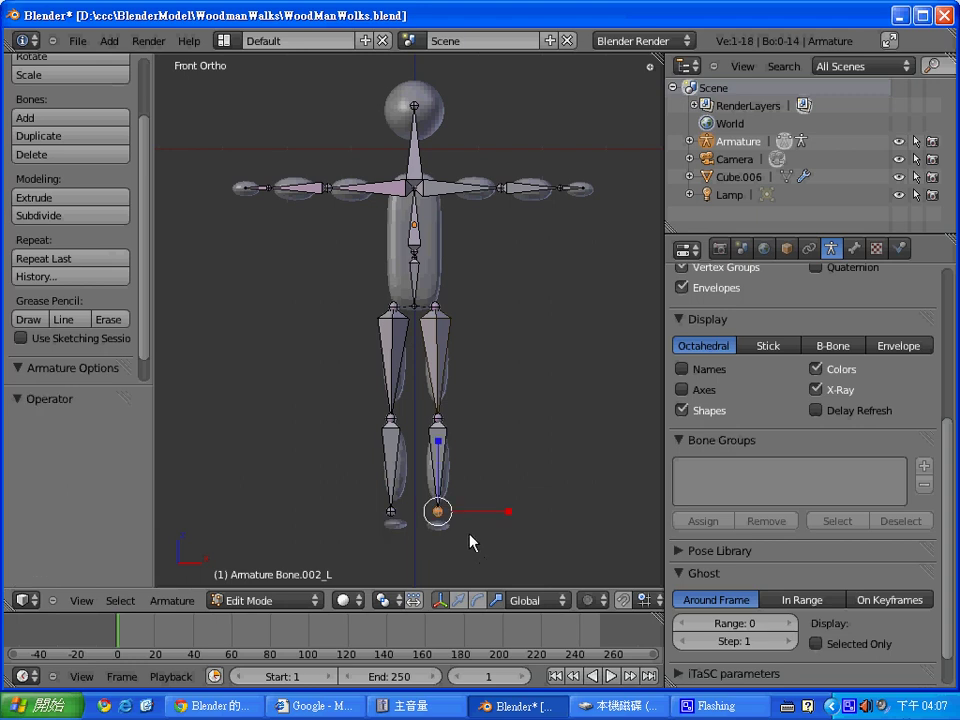
key("KP_3")
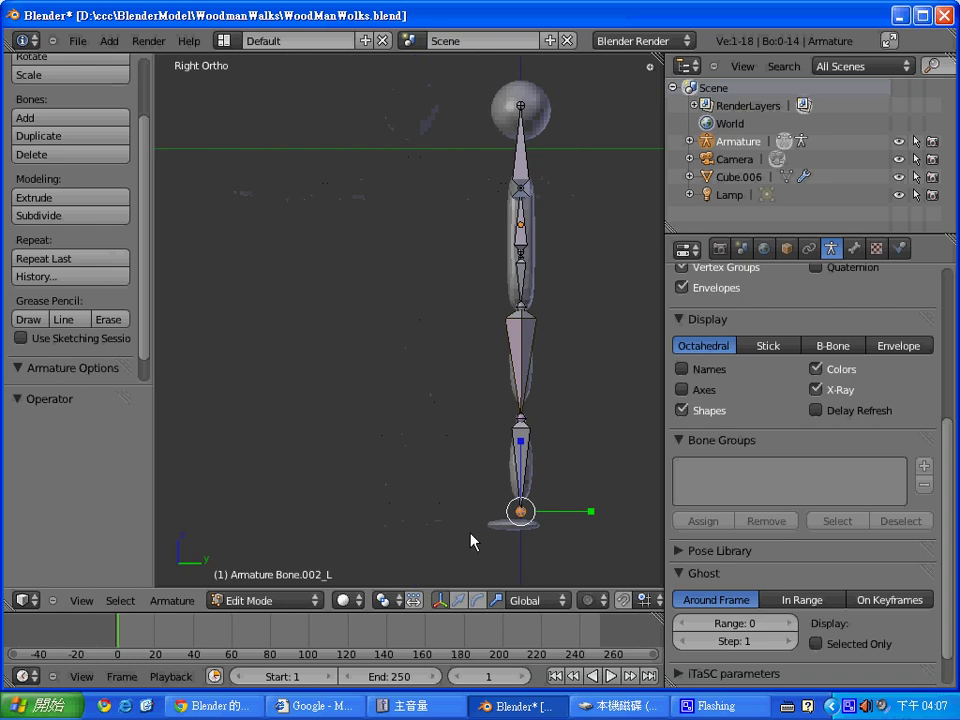
Extrude a foot bone 0.719 forward along Y from the ankle, replacing a vertical attempt
key("e")
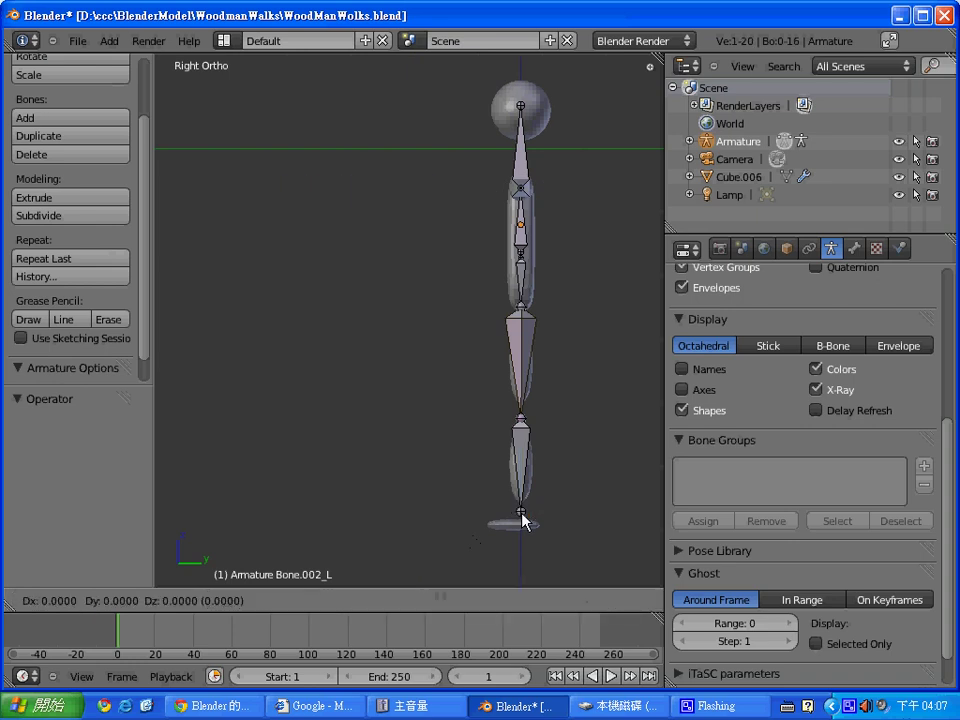
key("z")
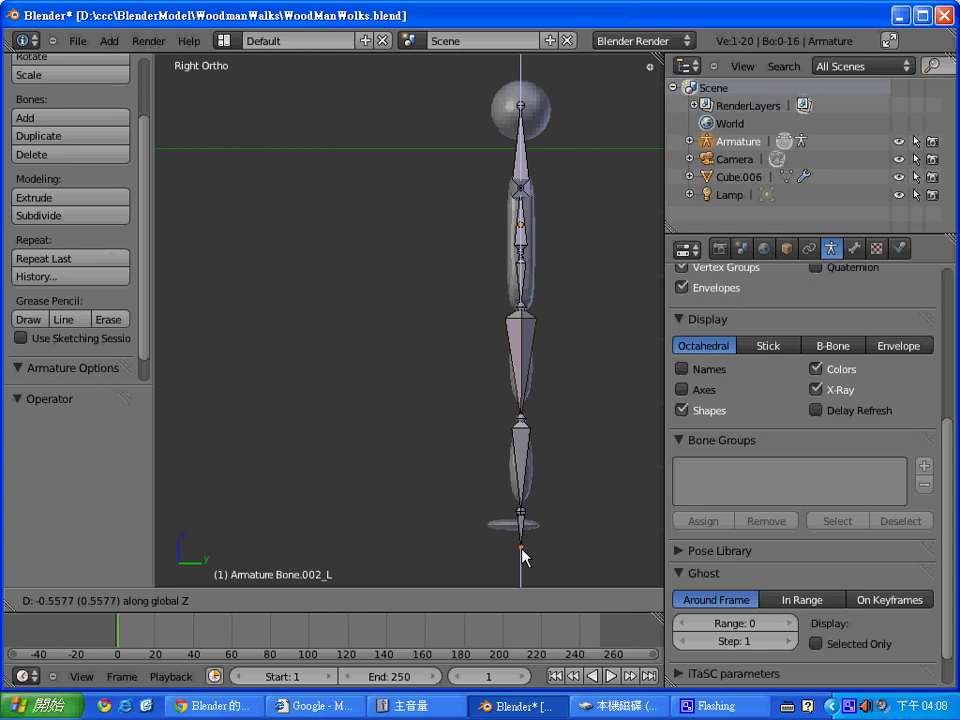
left_click(521, 548)
key("ctrl+z")
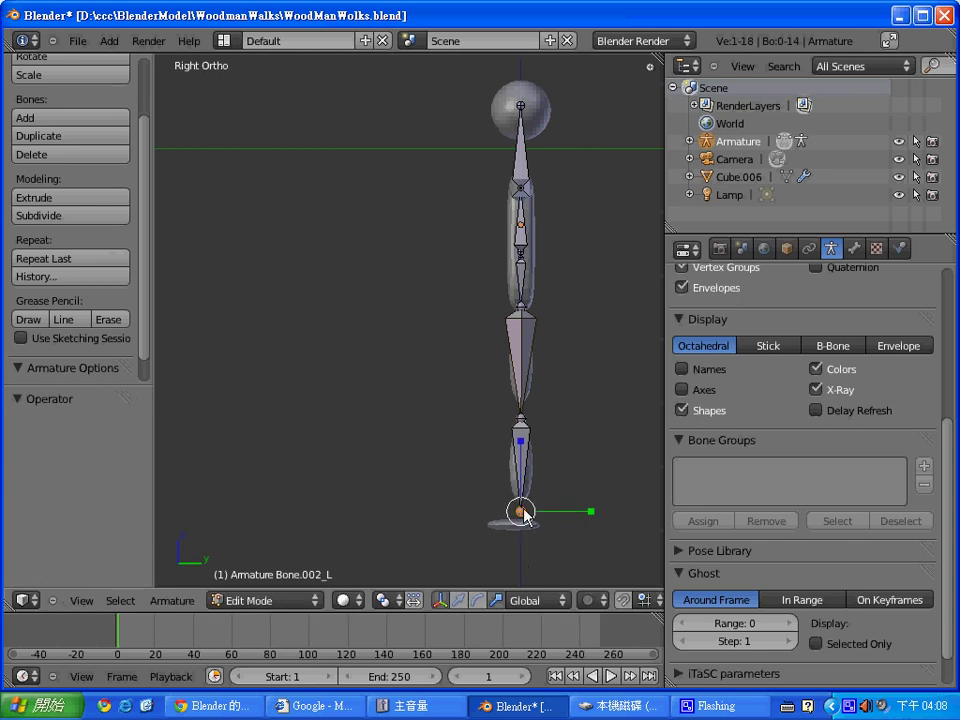
key("e")
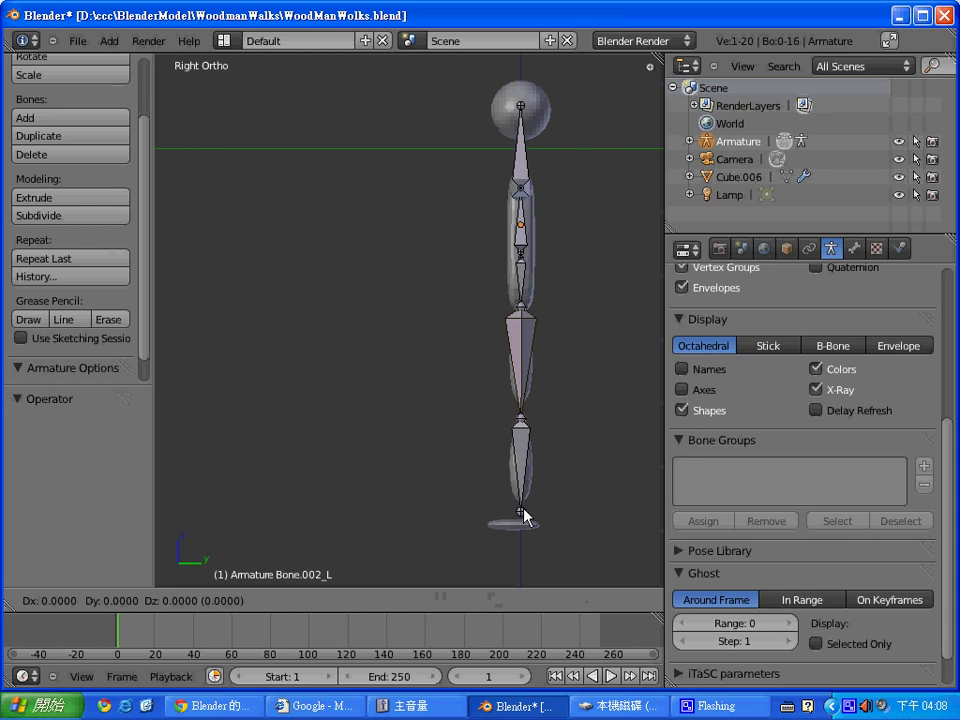
key("y")
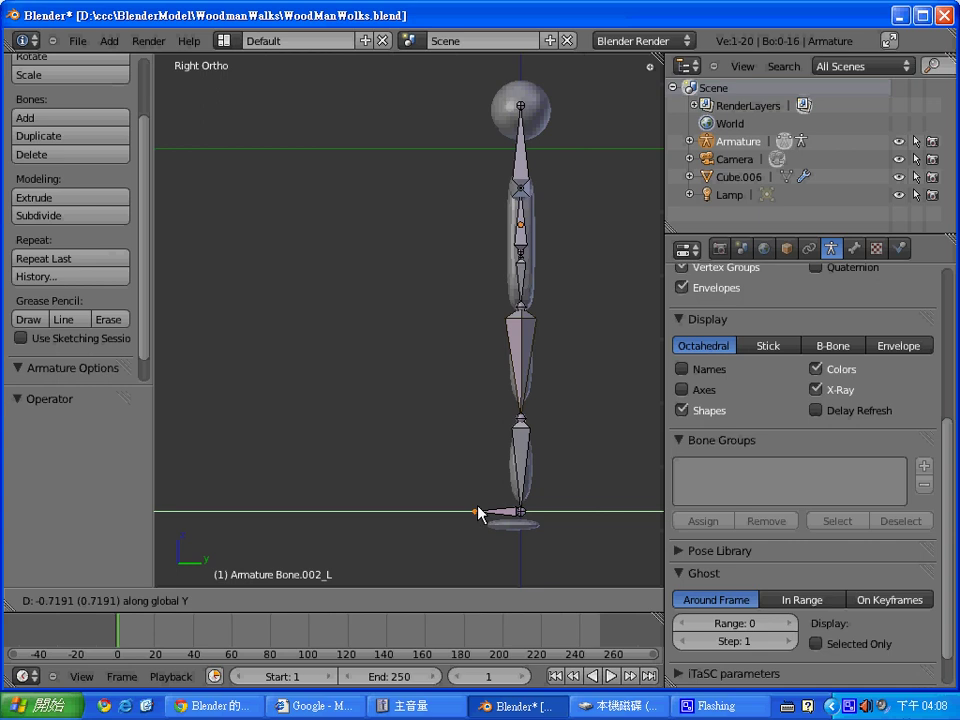
left_click(479, 513)
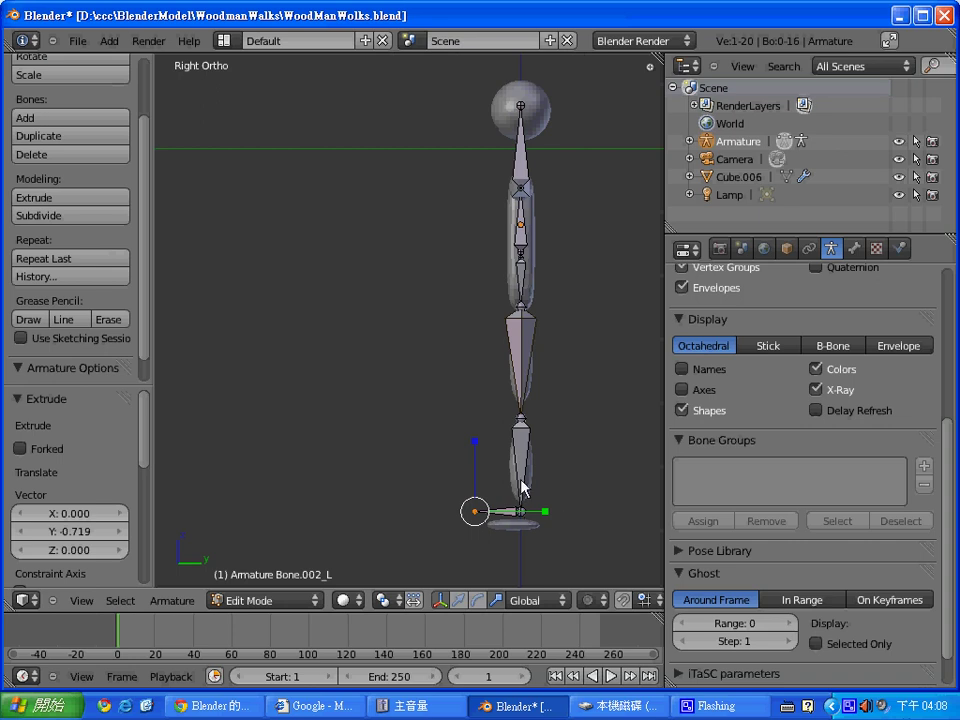
Lower the foot bone -0.191 along Z so it rests along the sole
left_click(522, 513, "ctrl")
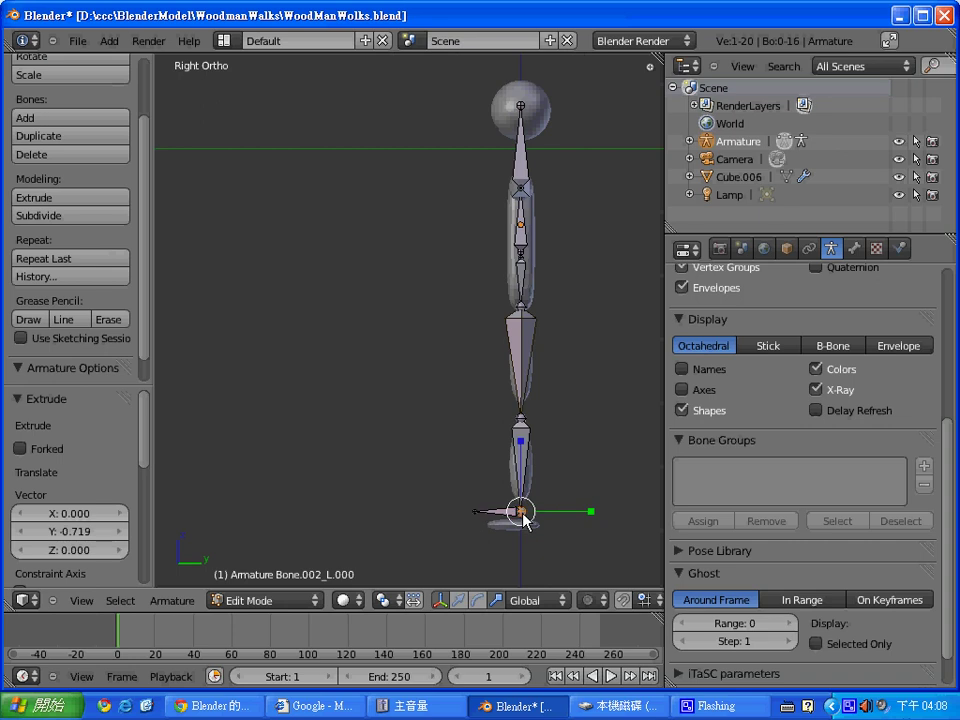
left_click(475, 514, "ctrl")
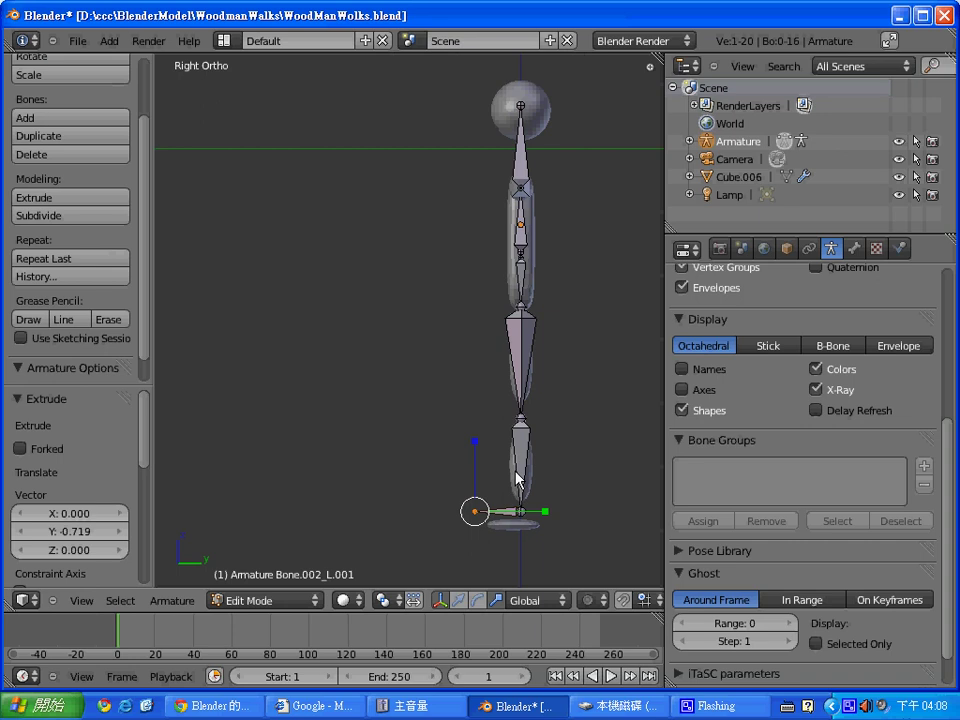
right_click(505, 512)
left_click(505, 511)
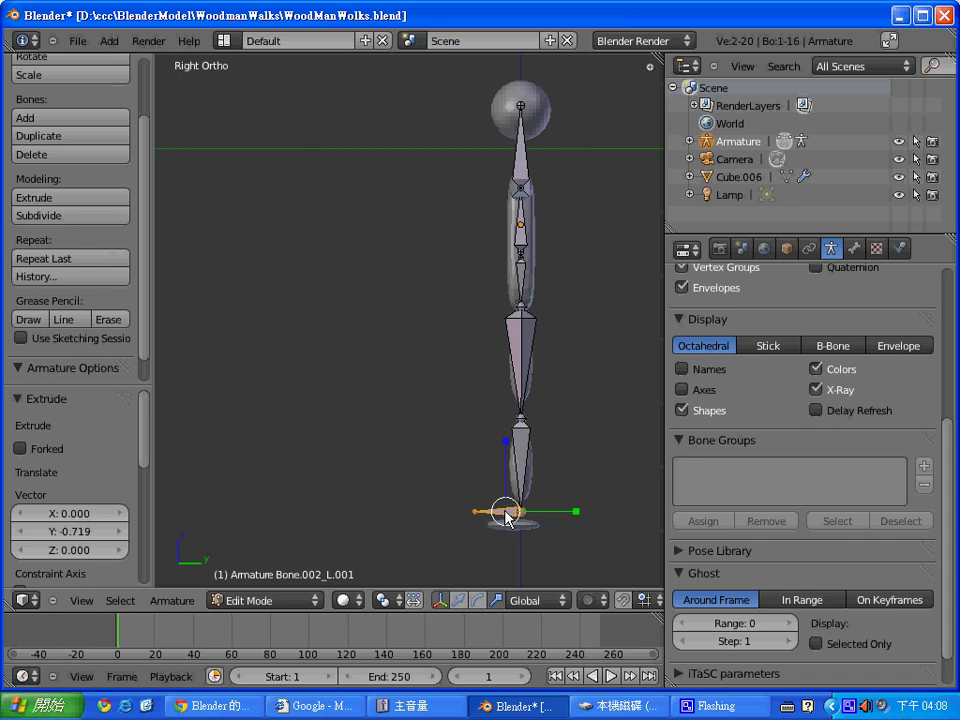
key("g")
key("z")
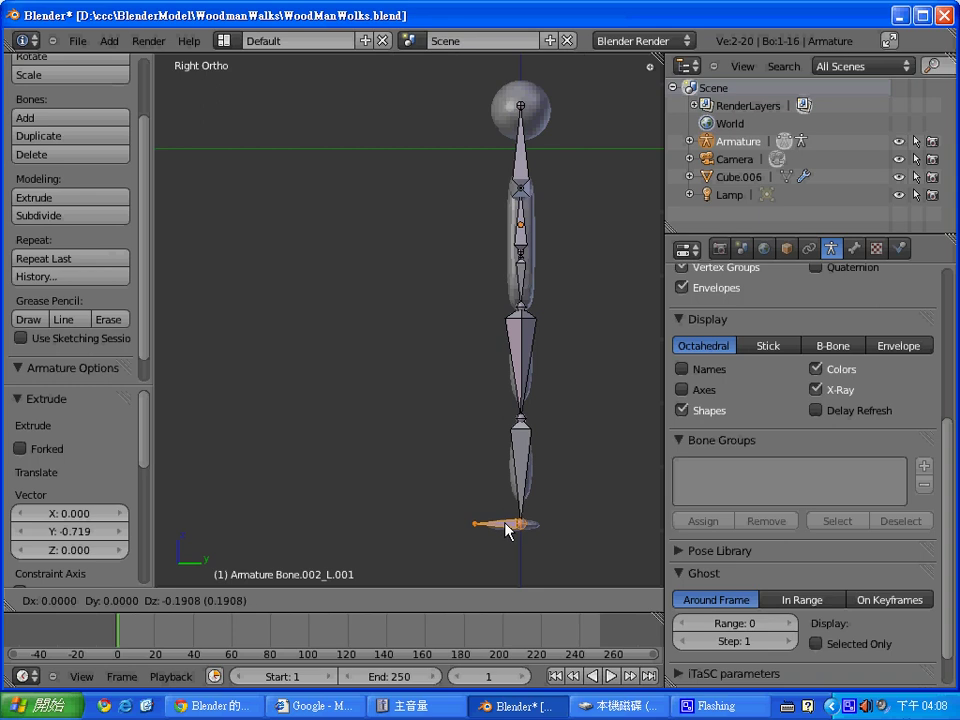
left_click(505, 527)
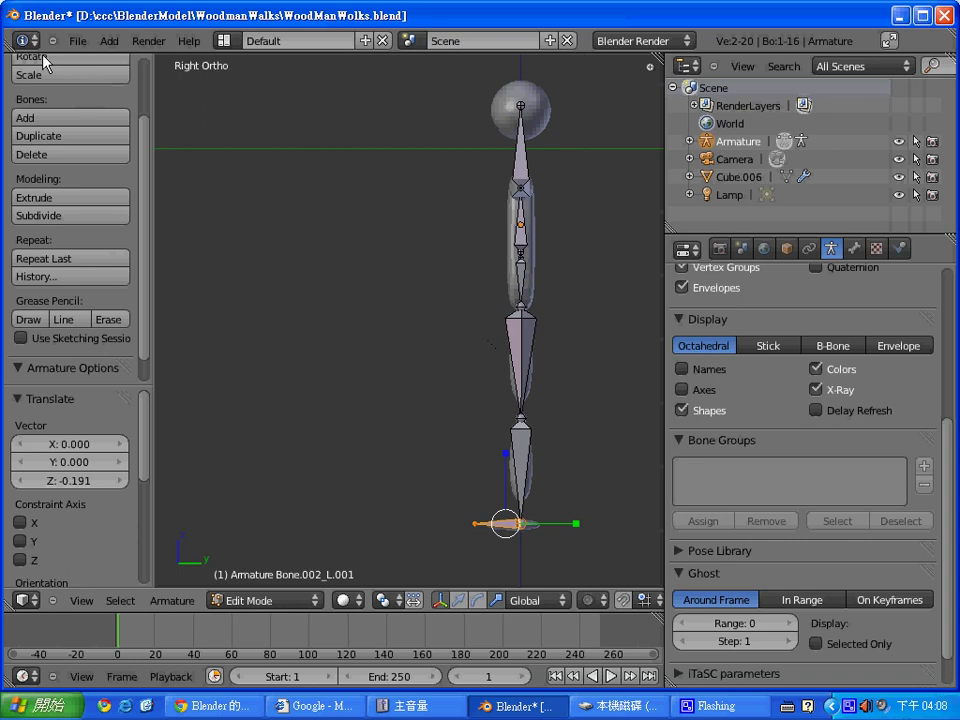
Save the Woodman file, then take the armature from Edit Mode back to Object Mode
left_click(75, 41)
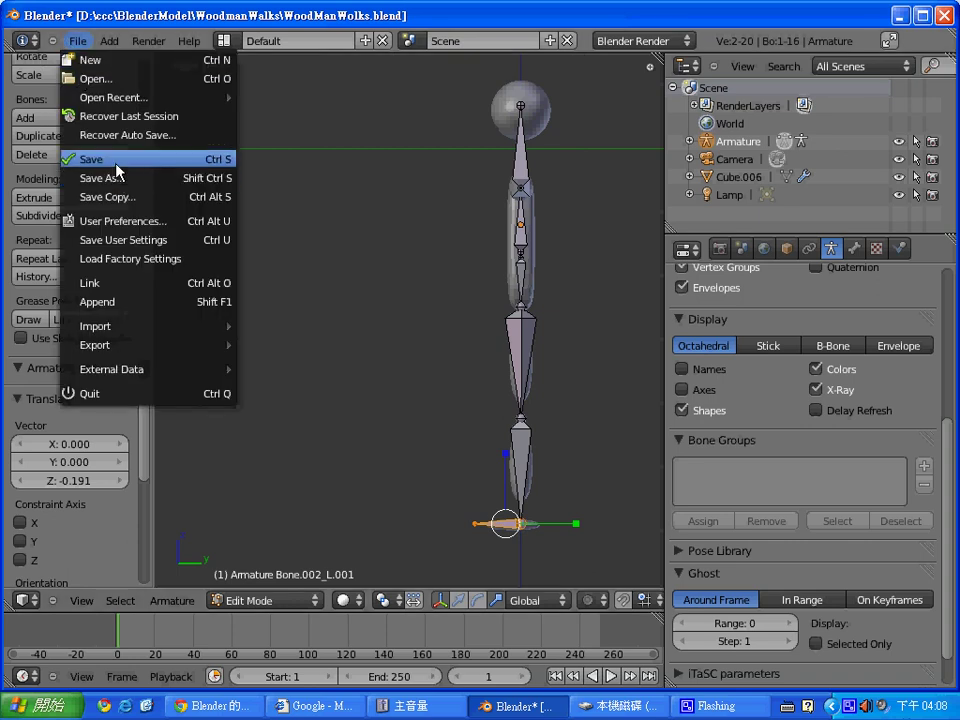
left_click(117, 161)
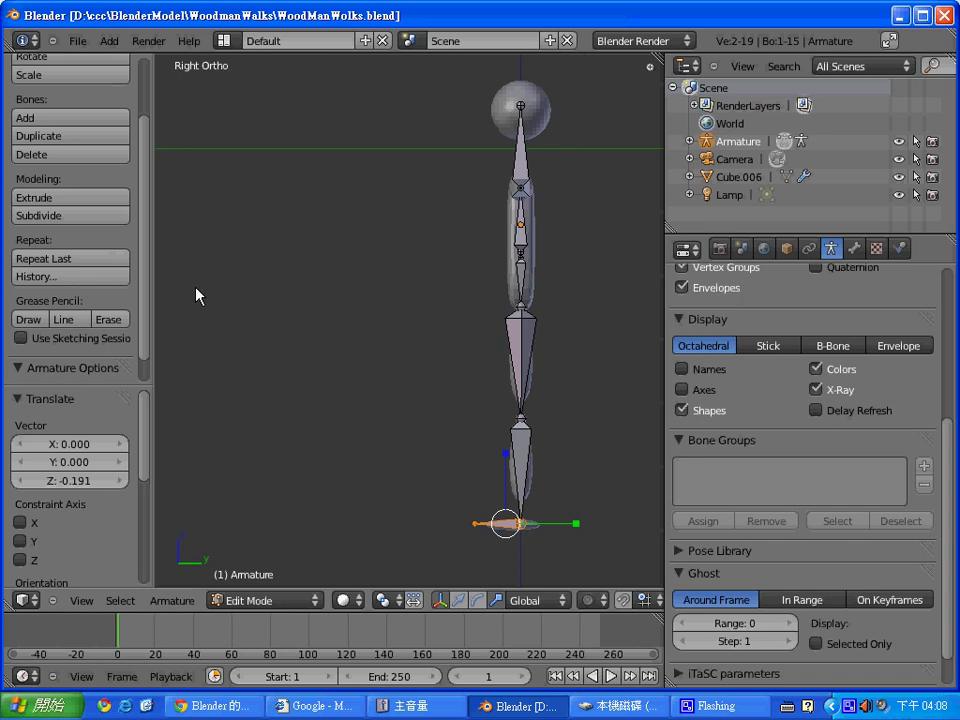
key("KP_1")
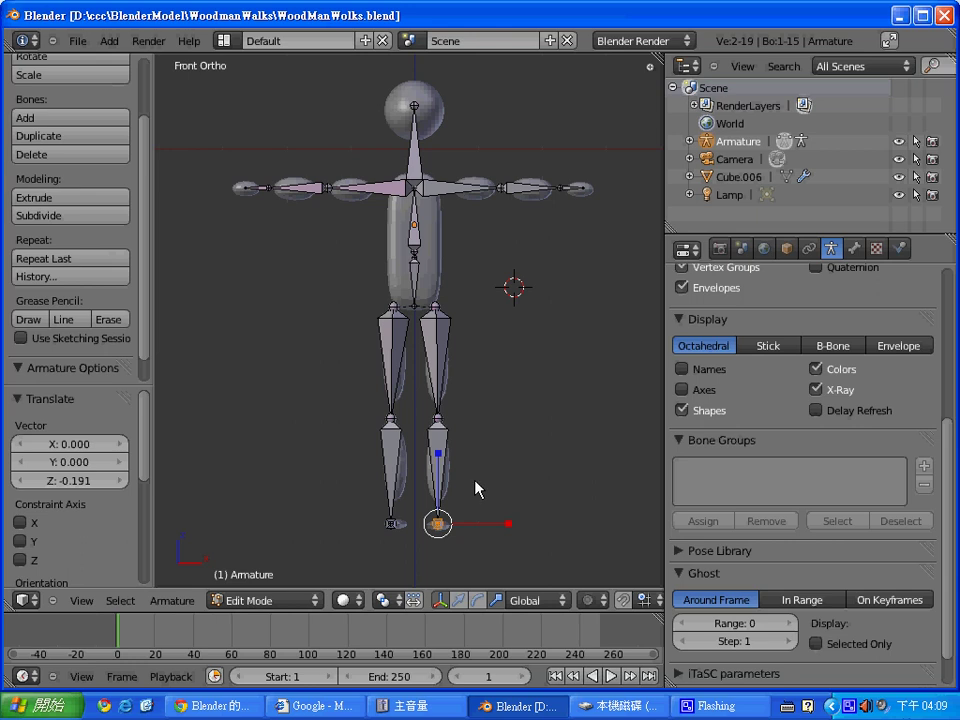
right_click(405, 492)
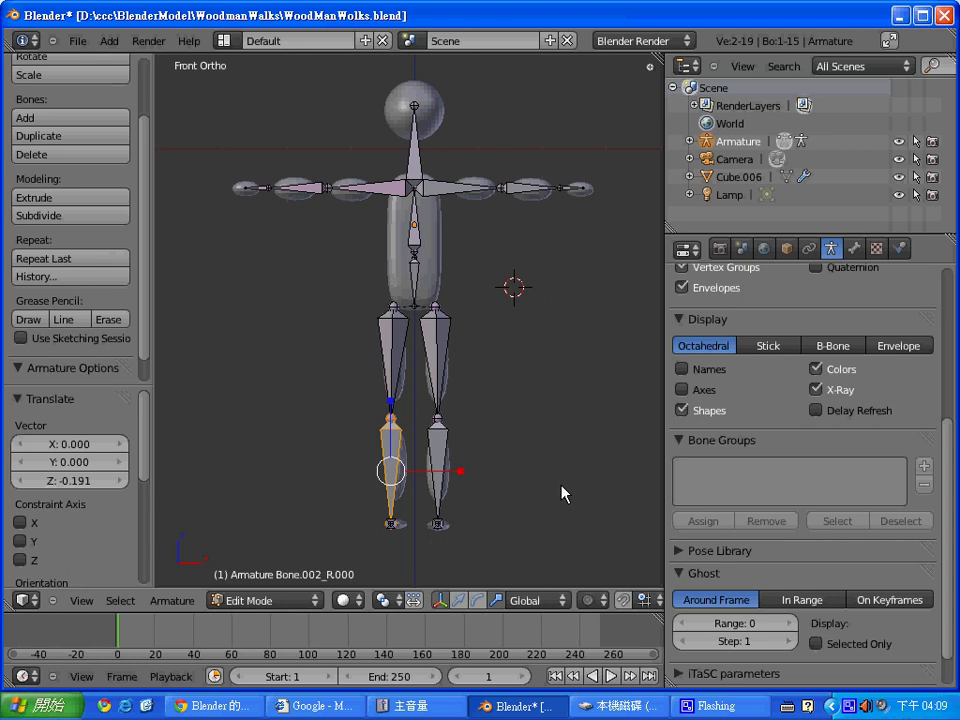
key("Tab")
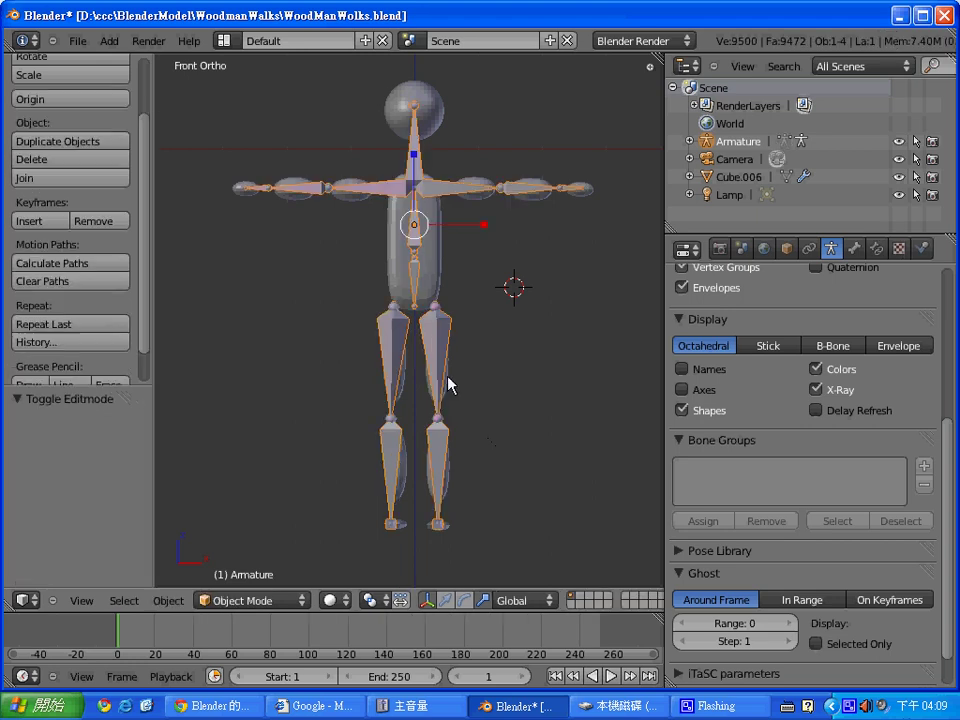
Parent Cube.006 to the armature via Armature Deform > With Automatic Weights, then reselect the armature
right_click(435, 265, "shift")
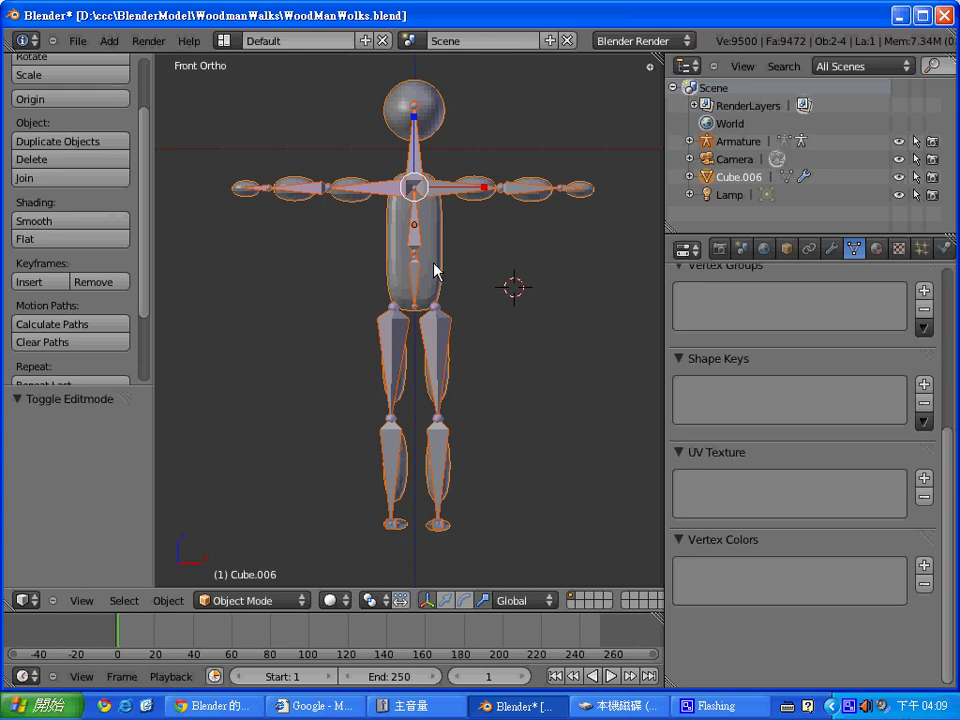
left_click(498, 303)
right_click(440, 263)
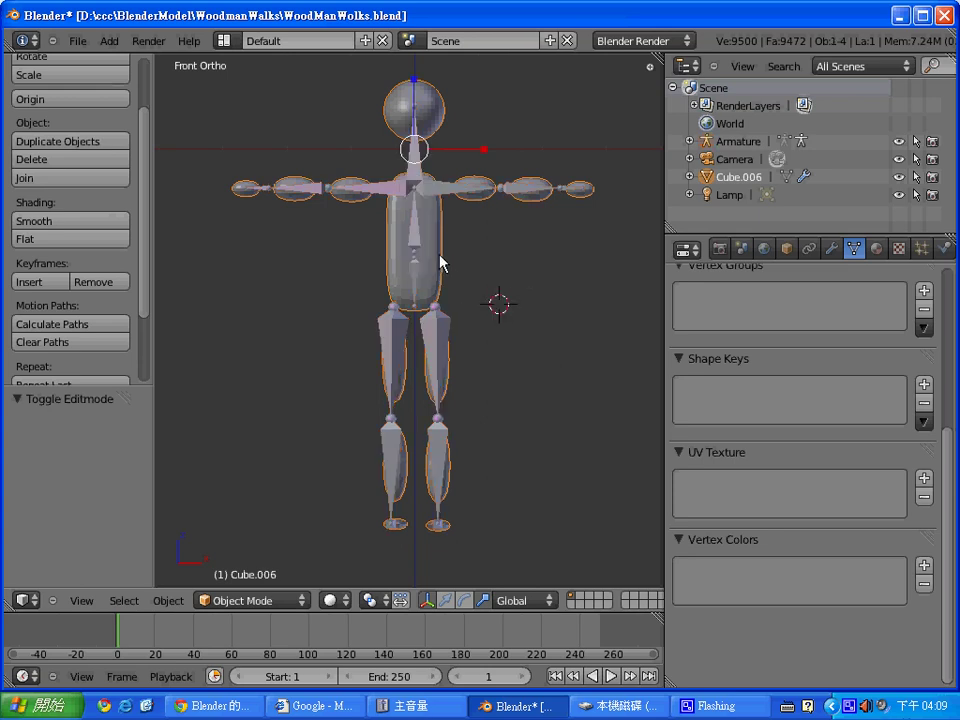
right_click(415, 255, "shift")
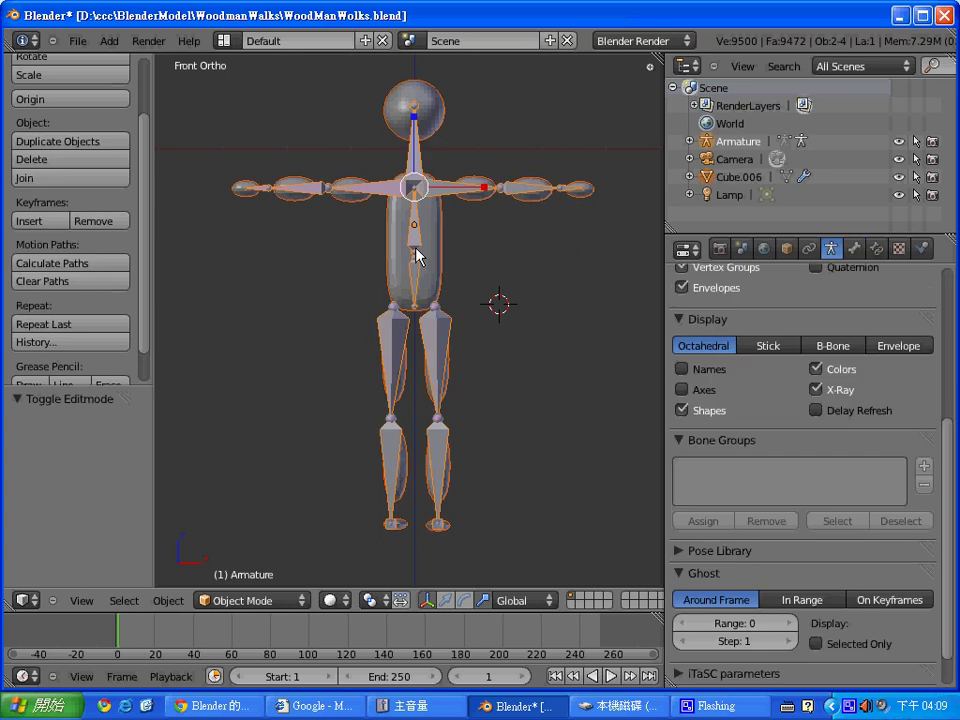
key("ctrl+p")
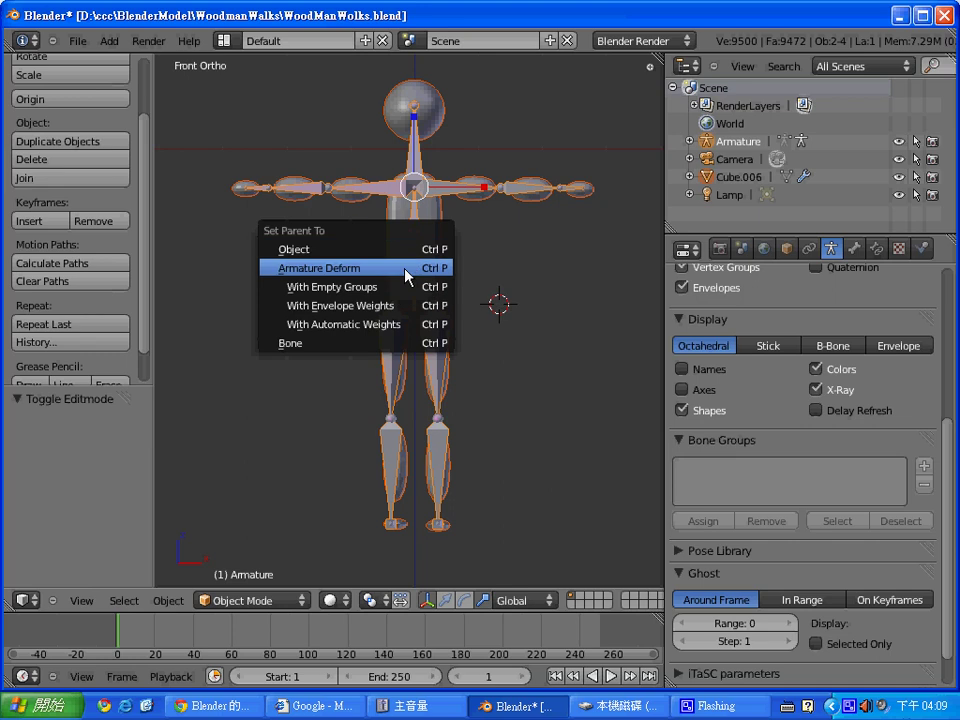
left_click(395, 333)
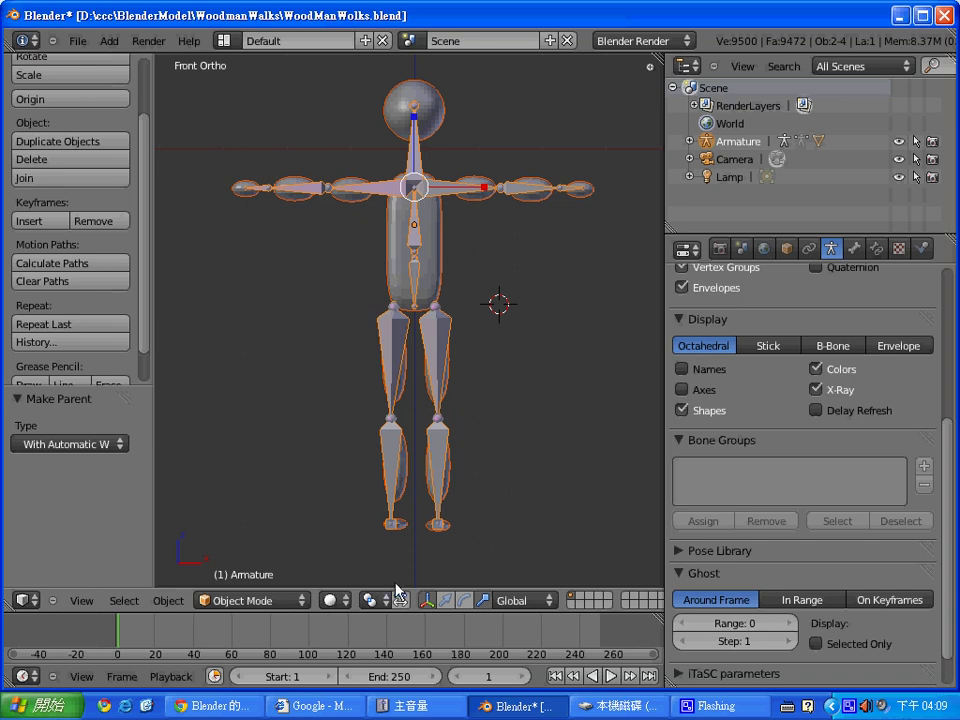
right_click(441, 521)
right_click(441, 507)
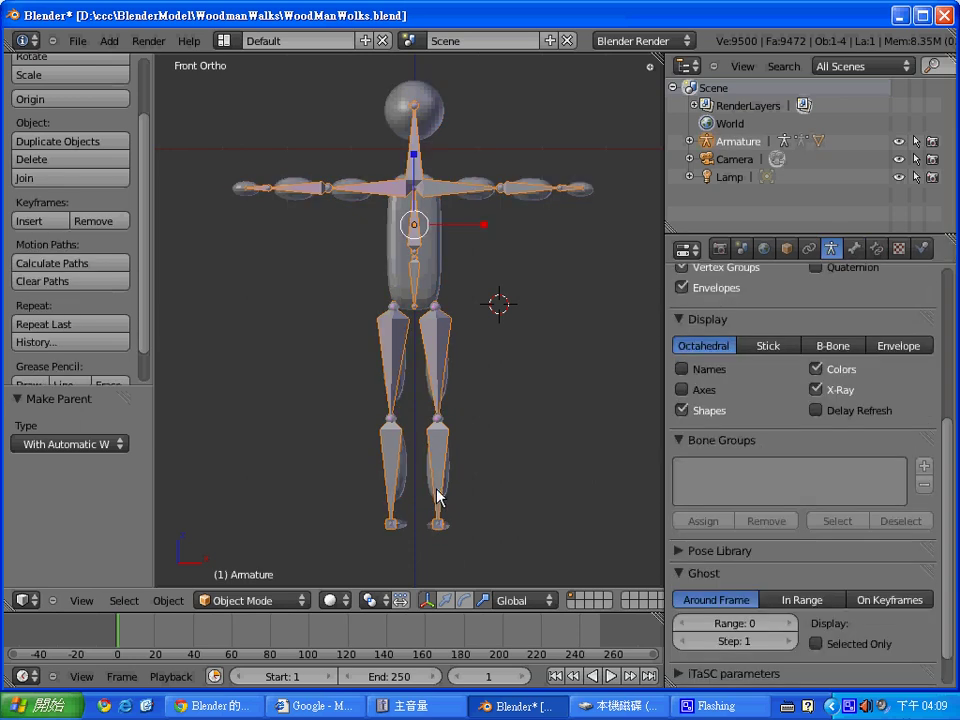
left_click(257, 599)
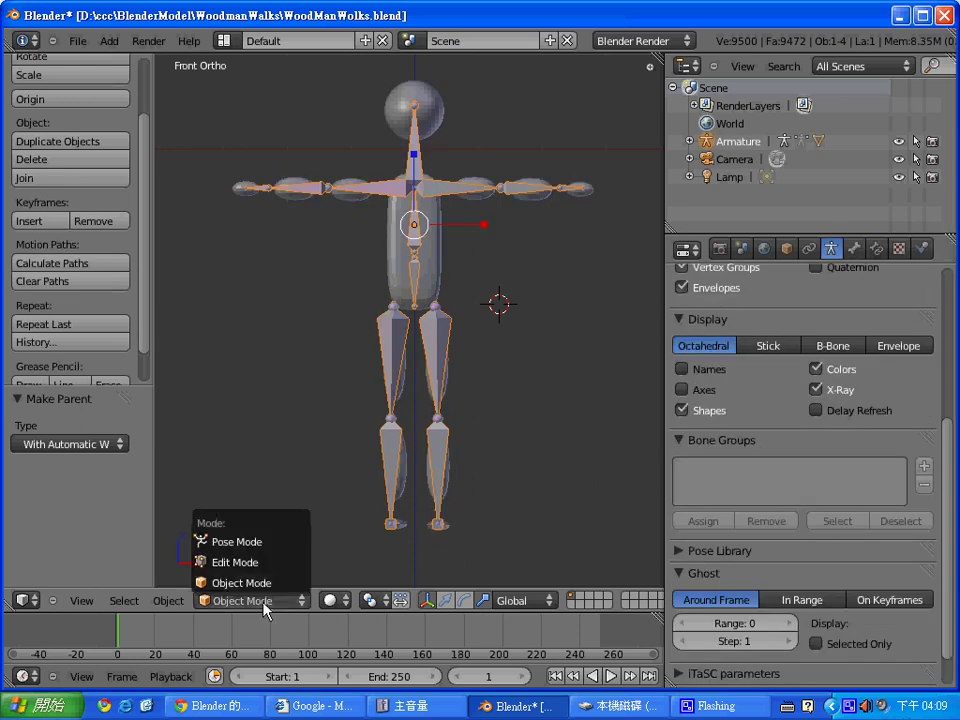
Test the shin in Pose Mode, then put Cube.006 in Weight Paint showing Bone.002_R.000
left_click(265, 549)
key("r")
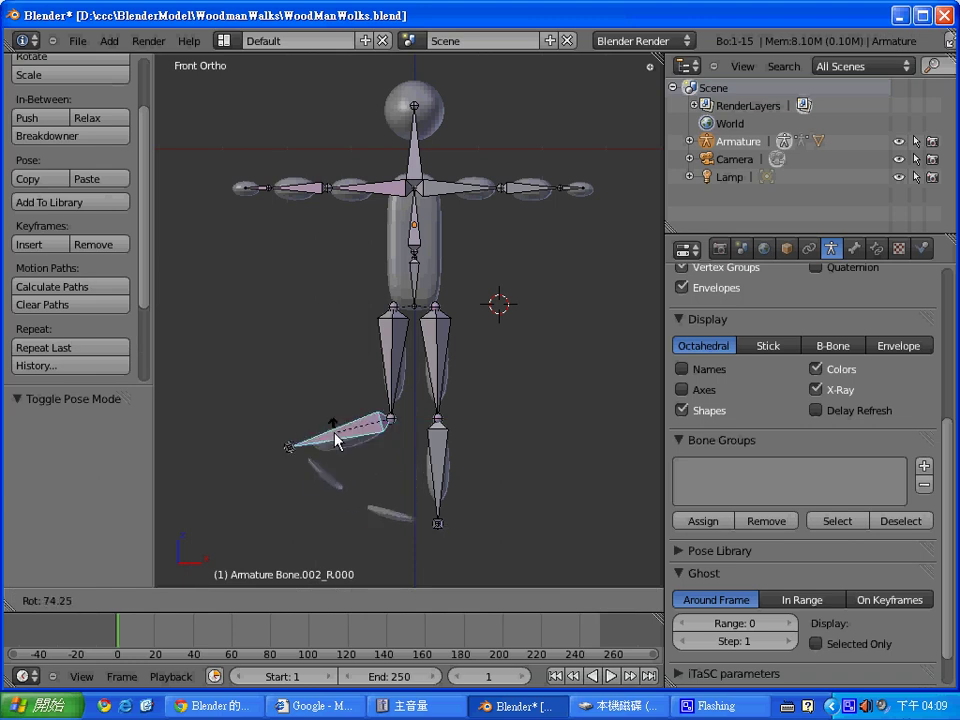
key("Escape")
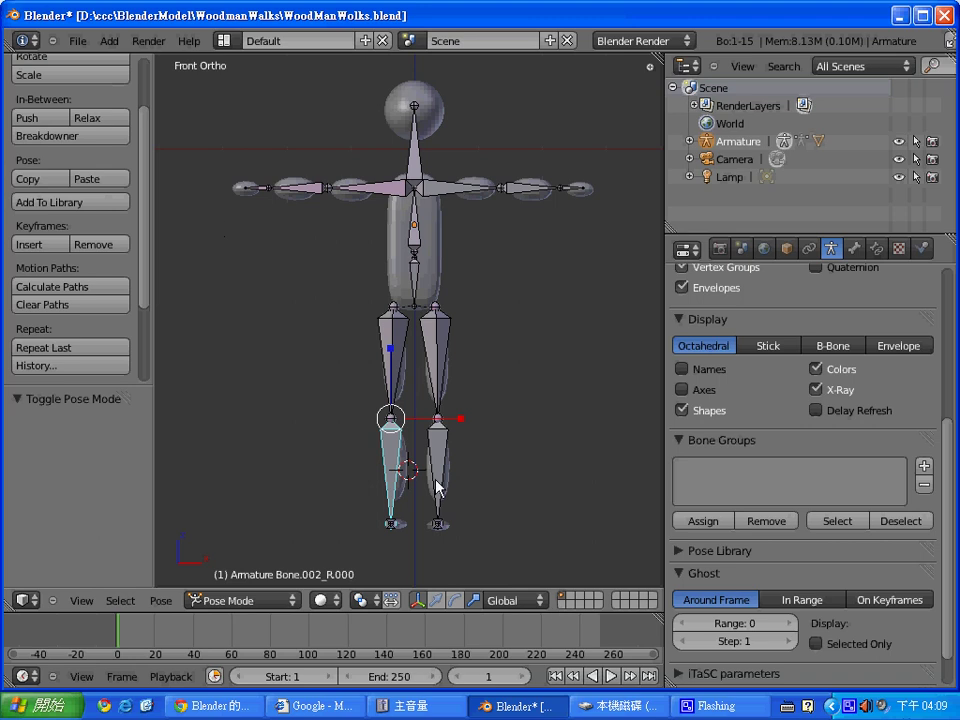
middle_click_drag(458, 492, 388, 497)
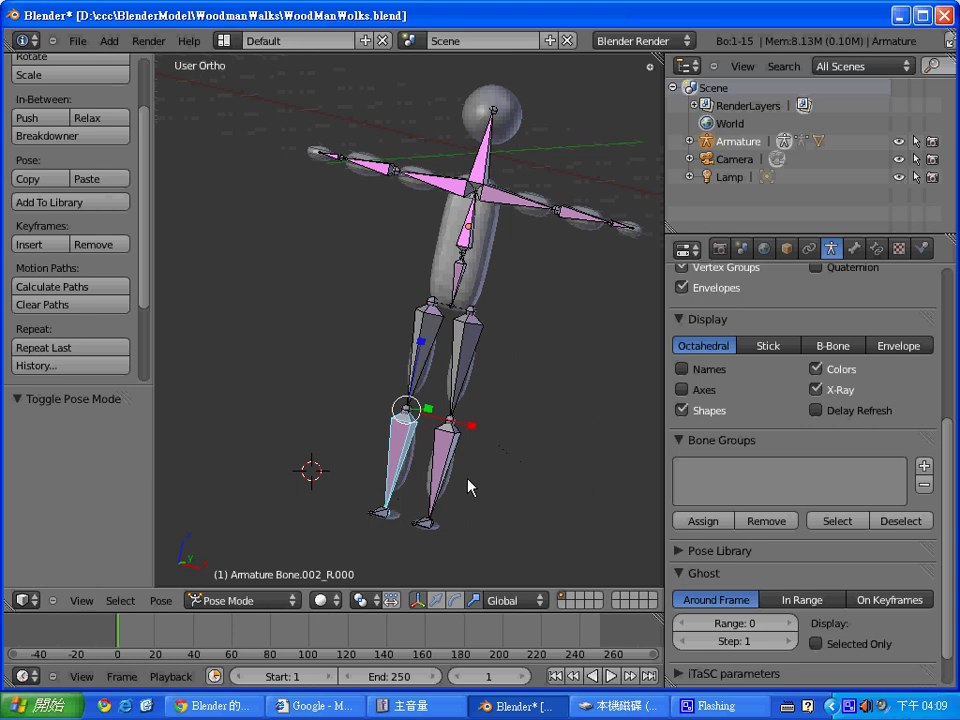
right_click(488, 286)
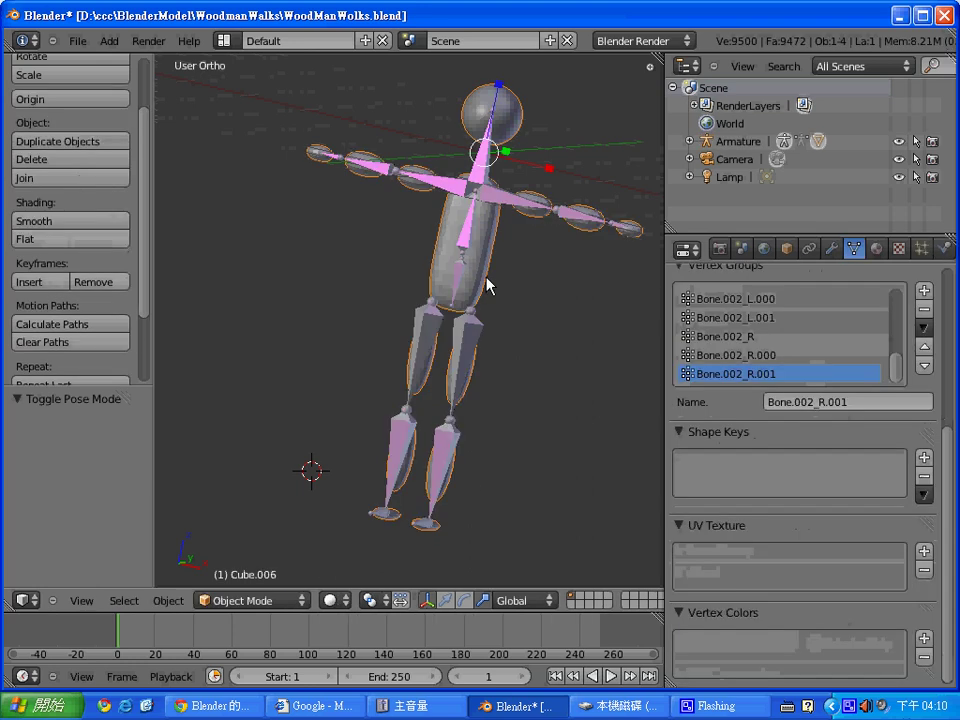
key("ctrl+Tab")
Switch to wireframe and frame the legs so both feet are in reach
middle_click_drag(437, 445, 459, 399)
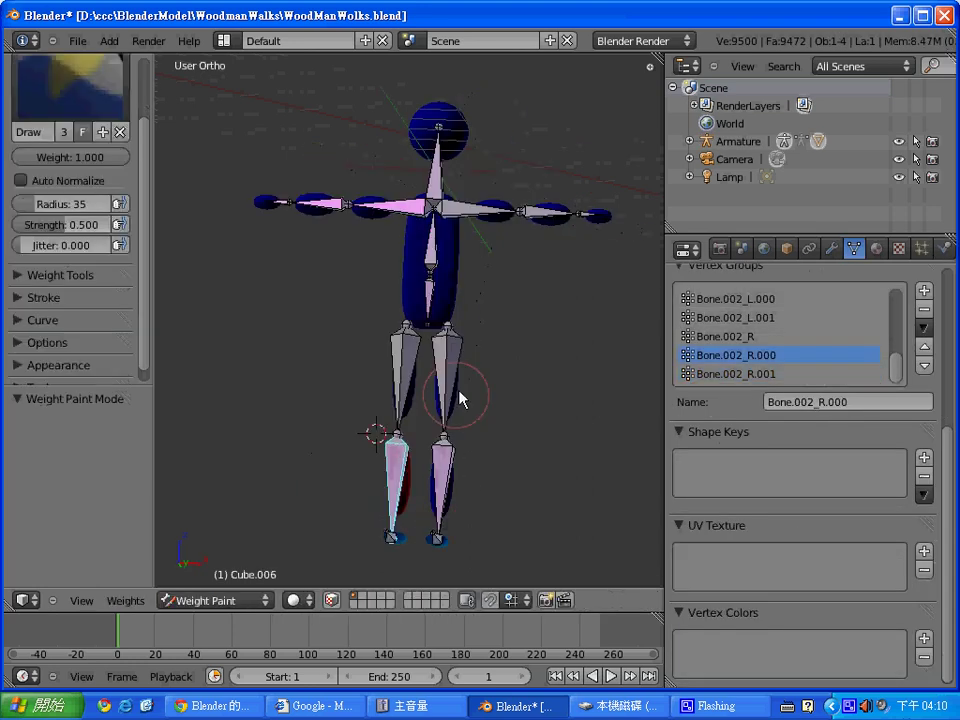
scroll(459, 399, "up", 3)
mouse_move(424, 553)
middle_mouse_down("shift")
mouse_move(467, 315)
mouse_move(397, 417)
mouse_move(542, 369)
middle_mouse_up("shift")
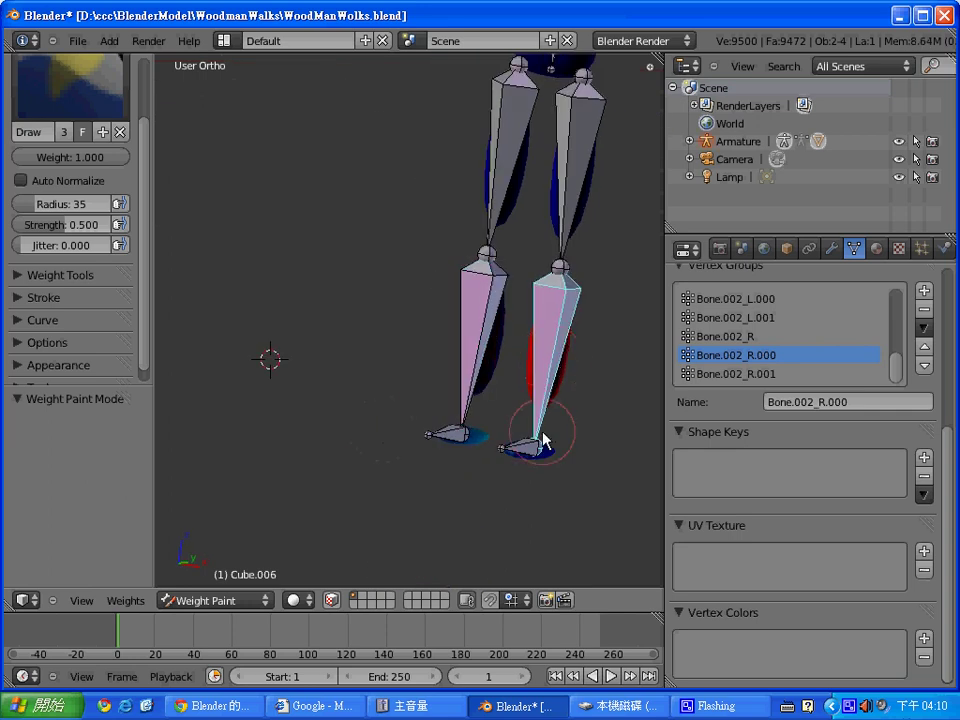
key("z")
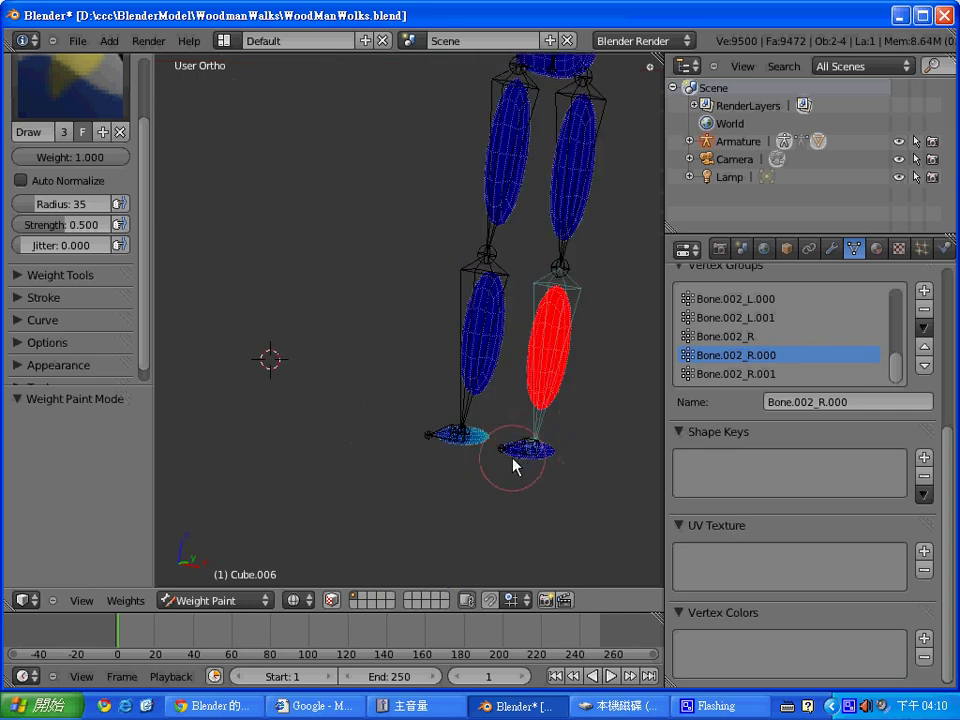
mouse_move(513, 465)
middle_mouse_down()
mouse_move(531, 497)
mouse_move(416, 328)
mouse_move(447, 368)
middle_mouse_up()
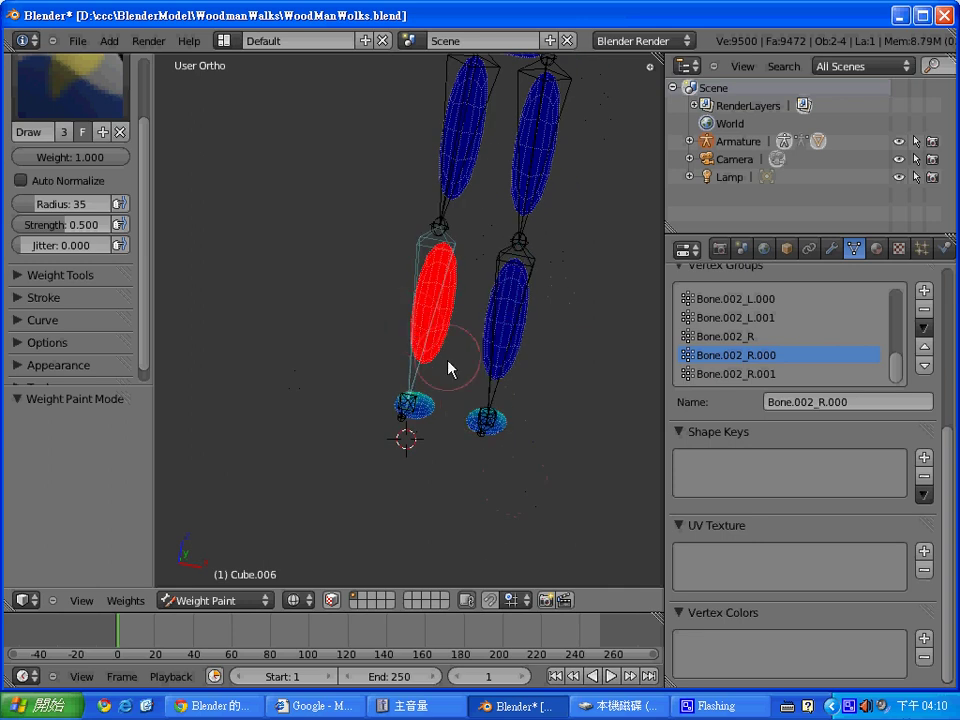
middle_click_drag(414, 426, 536, 388)
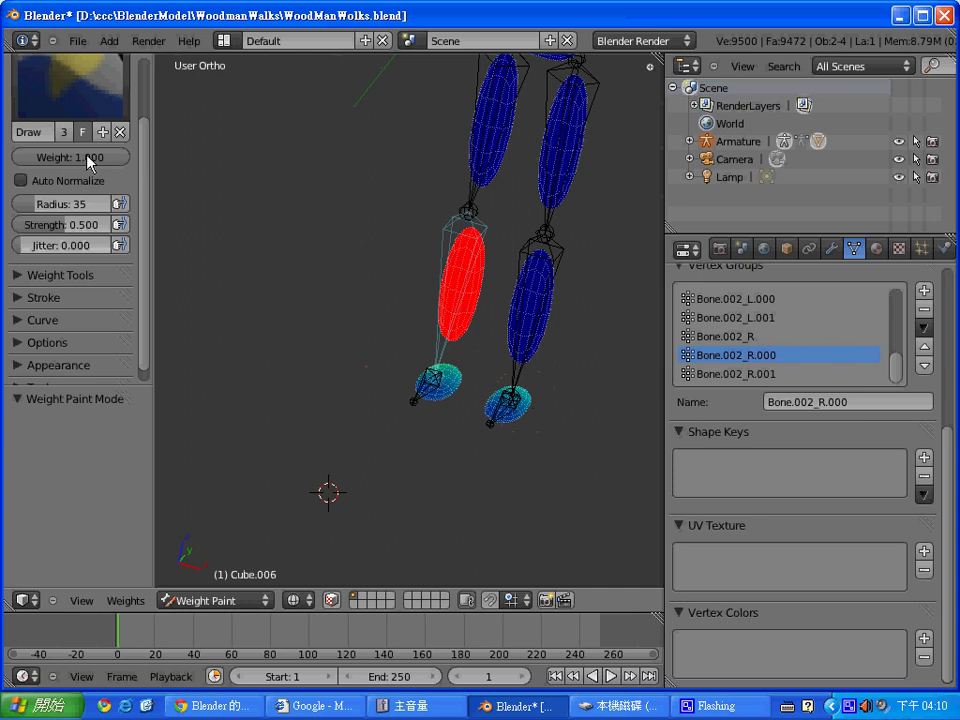
Paint both feet to zero weight using Weight 0 and Strength 1.000
left_click_drag(86, 157, 23, 164)
left_click_drag(496, 400, 506, 399)
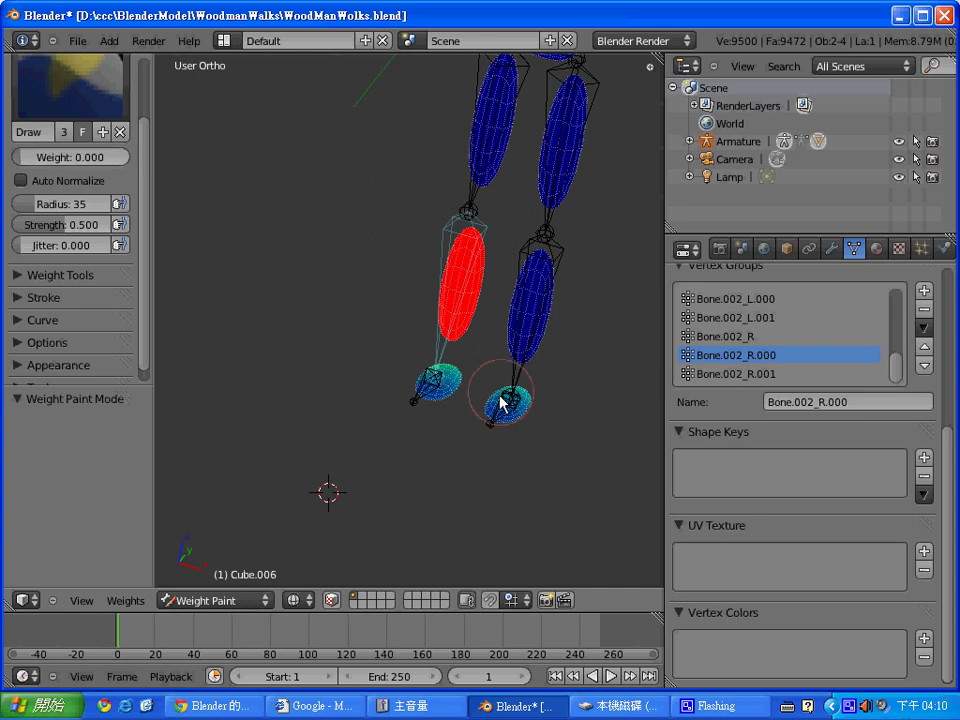
left_click_drag(392, 407, 417, 385)
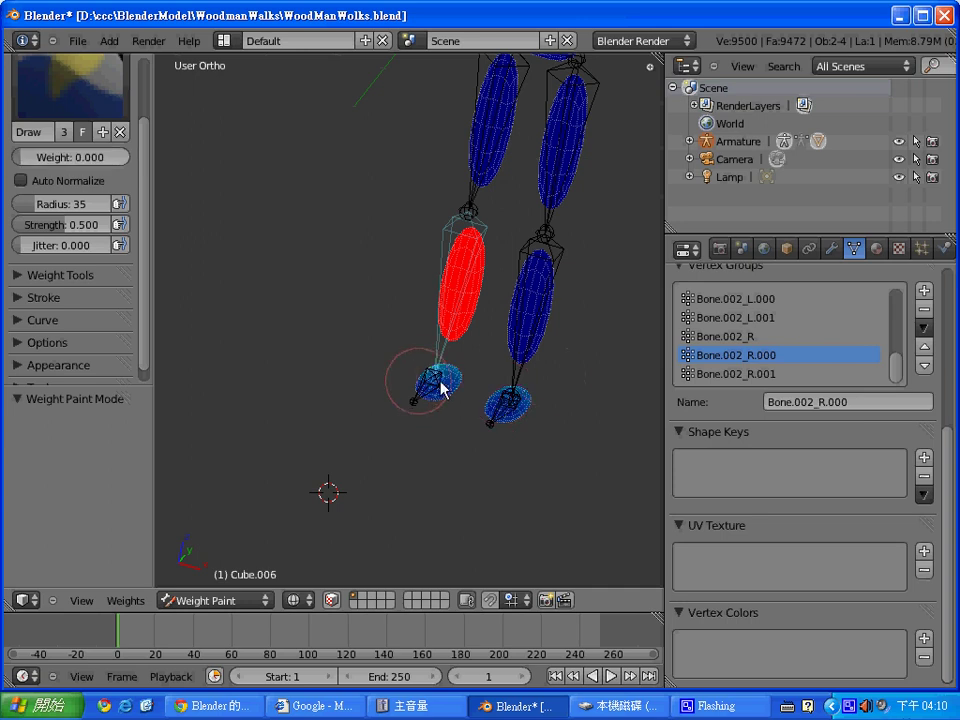
left_click_drag(28, 224, 128, 224)
left_click_drag(449, 372, 428, 392)
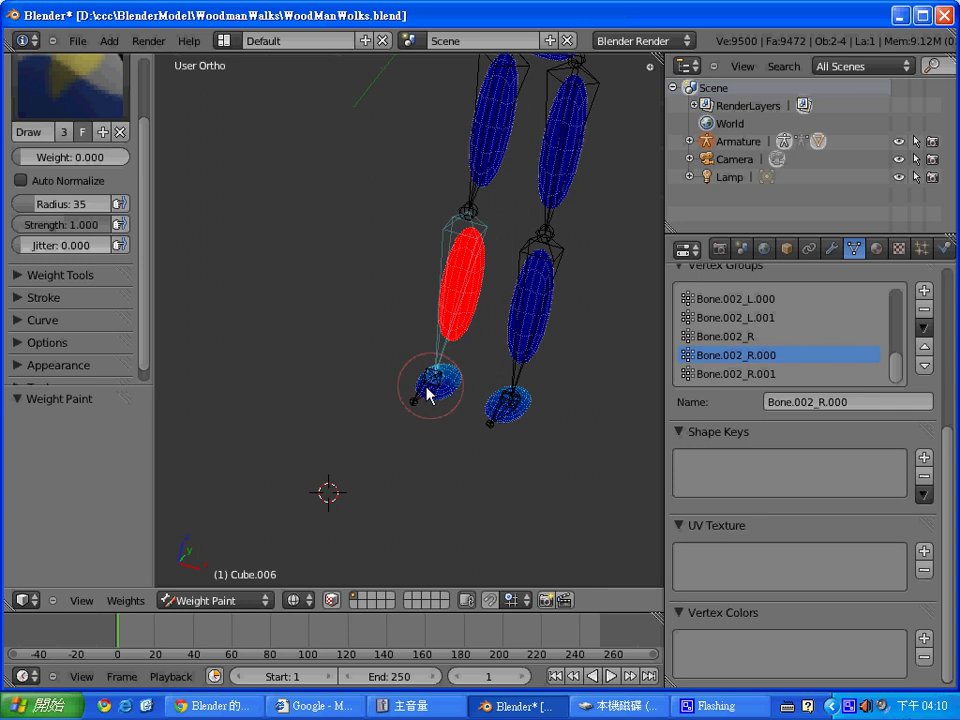
left_click_drag(490, 412, 535, 415)
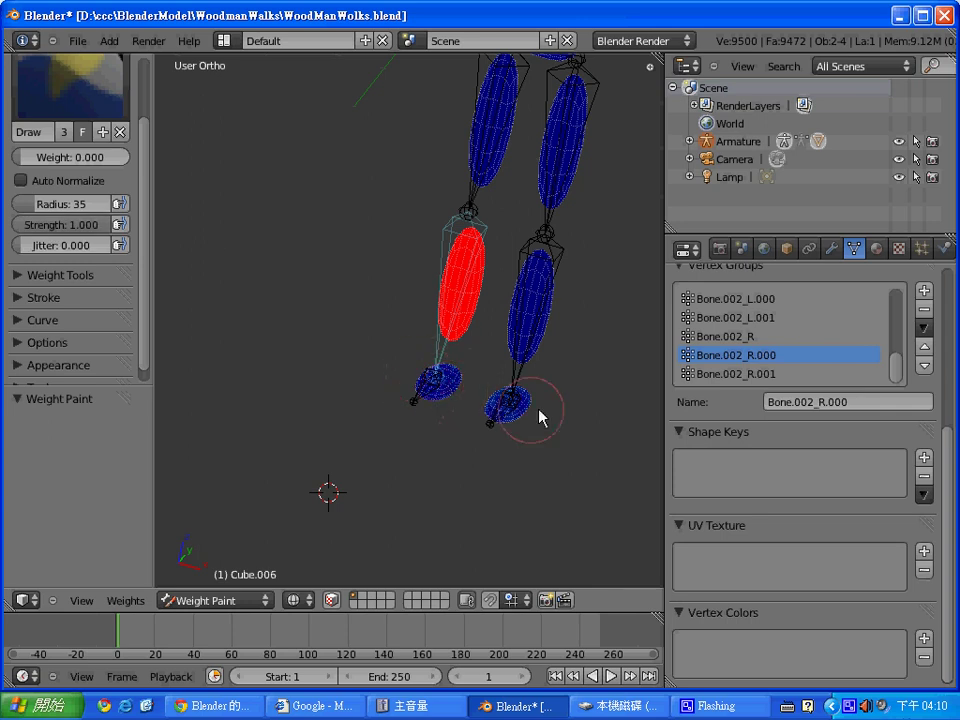
Test the leg deformation, show the foot bone's weights, and zero the right foot's light spots
middle_click_drag(553, 281, 483, 468)
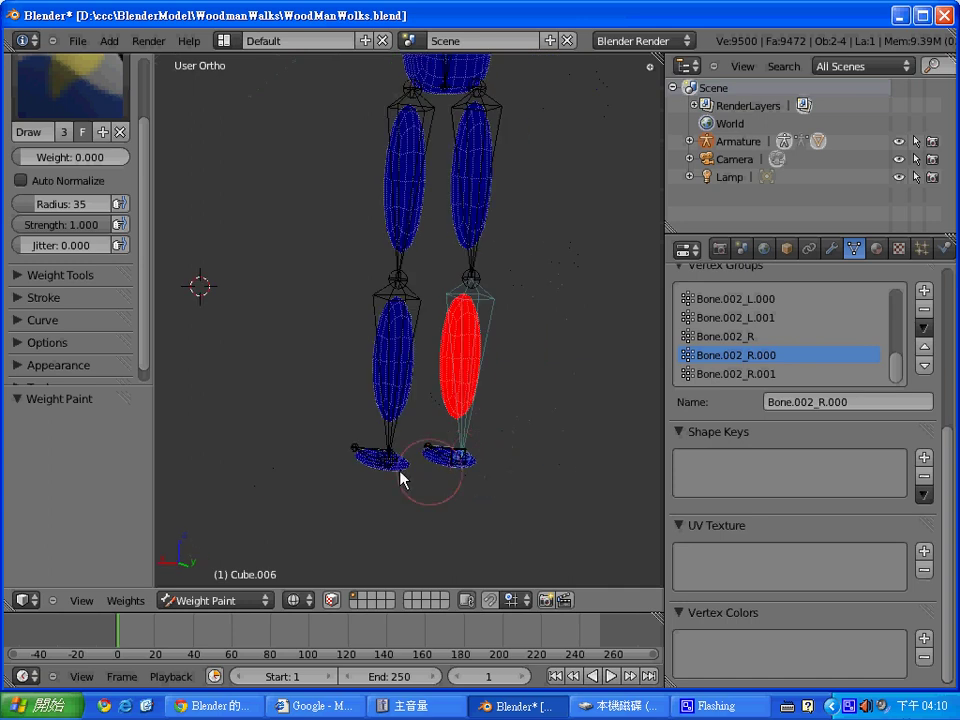
mouse_move(385, 462)
middle_mouse_down()
mouse_move(343, 411)
mouse_move(538, 379)
middle_mouse_up()
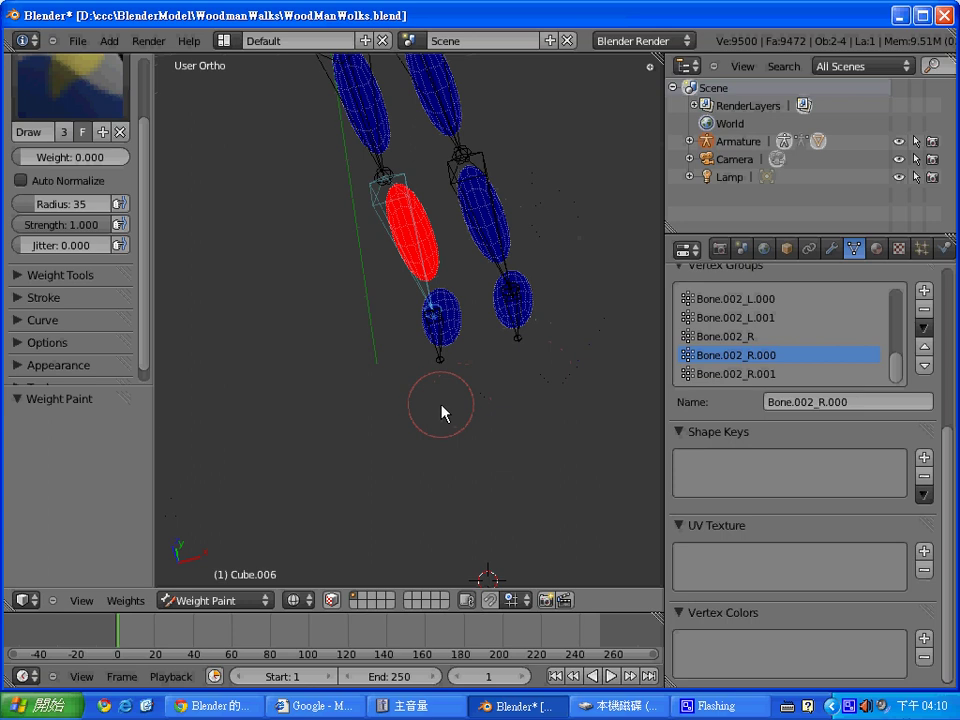
key("r")
key("Escape")
right_click(440, 335)
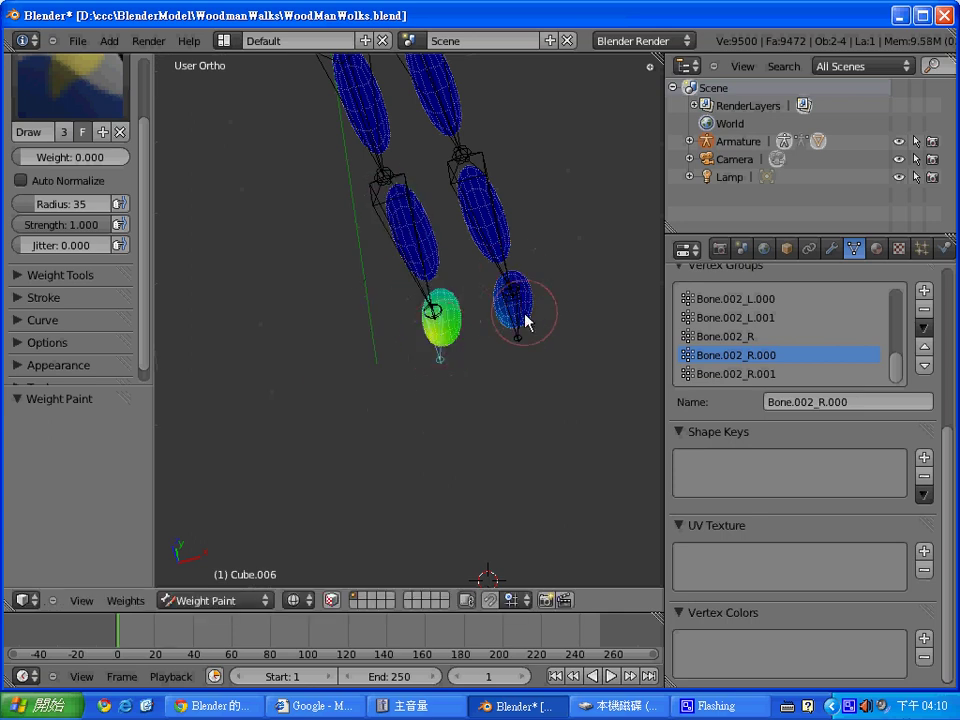
mouse_move(527, 320)
left_mouse_down()
mouse_move(514, 328)
mouse_move(553, 272)
left_mouse_up()
mouse_move(553, 272)
middle_mouse_down()
mouse_move(431, 339)
mouse_move(460, 340)
mouse_move(313, 377)
mouse_move(418, 401)
mouse_move(550, 358)
middle_mouse_up()
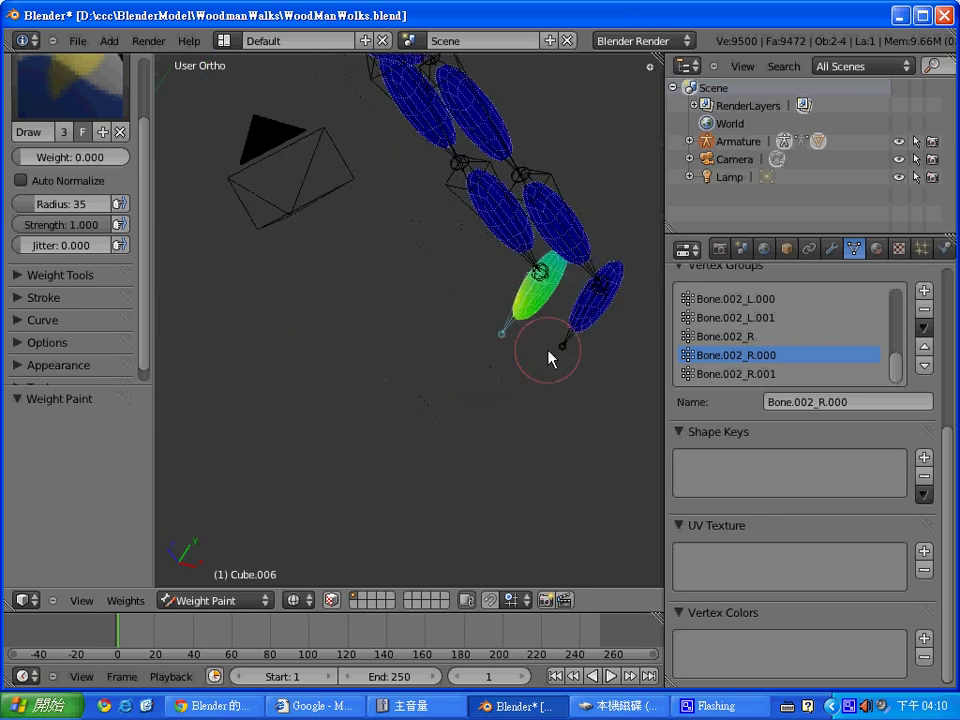
key("r")
right_click(612, 305)
right_click(618, 298)
Rotate the foot bone, then view the legs from the front to compare foot weights
key("r")
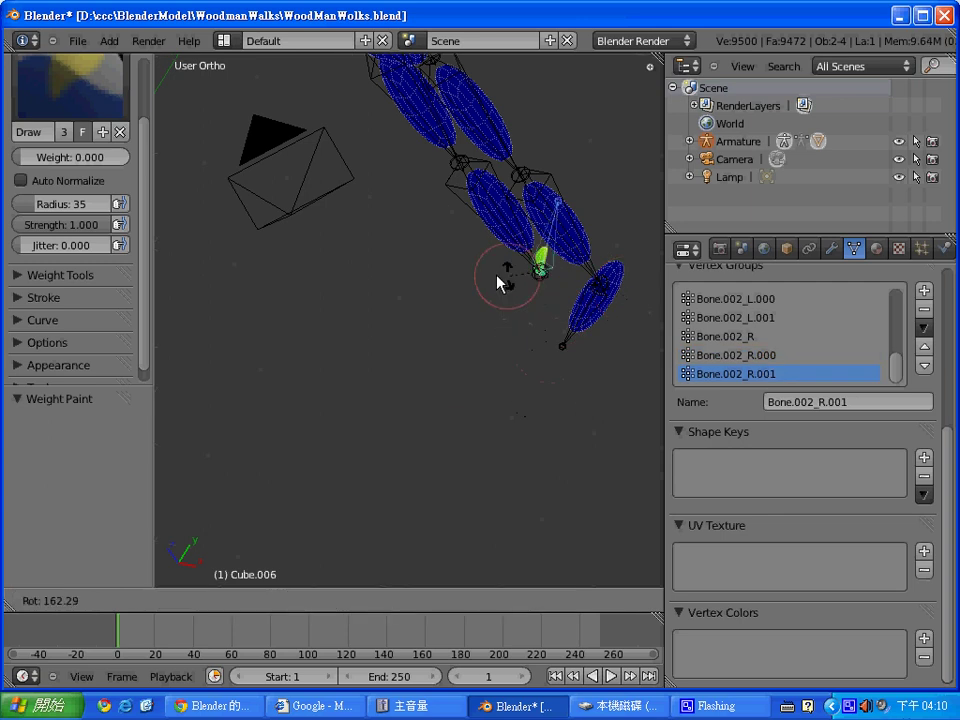
left_click(583, 306)
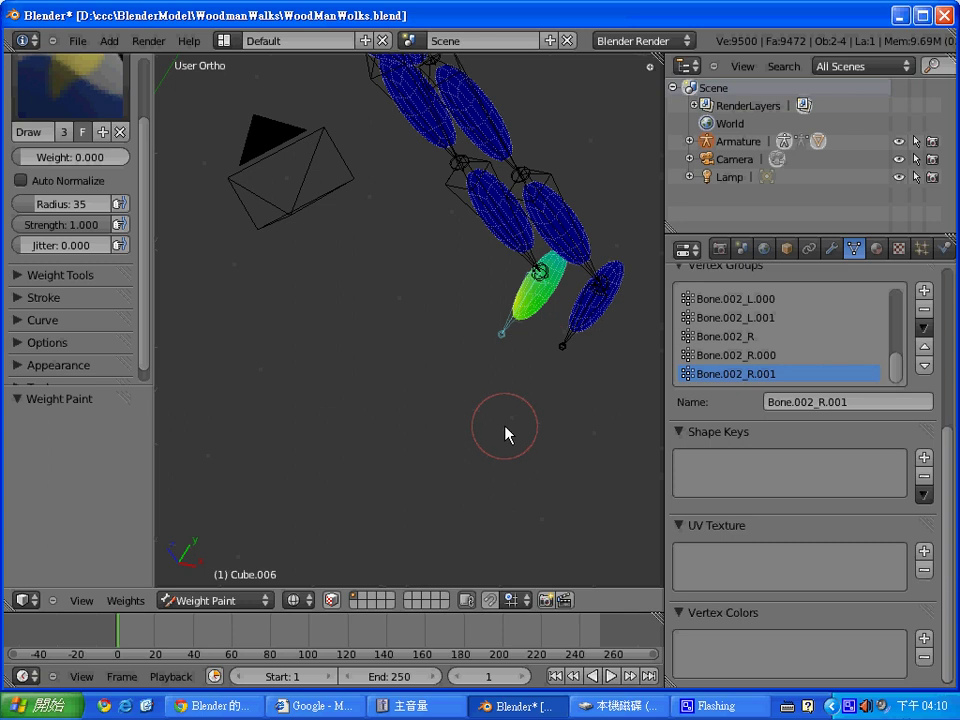
key("KP_1")
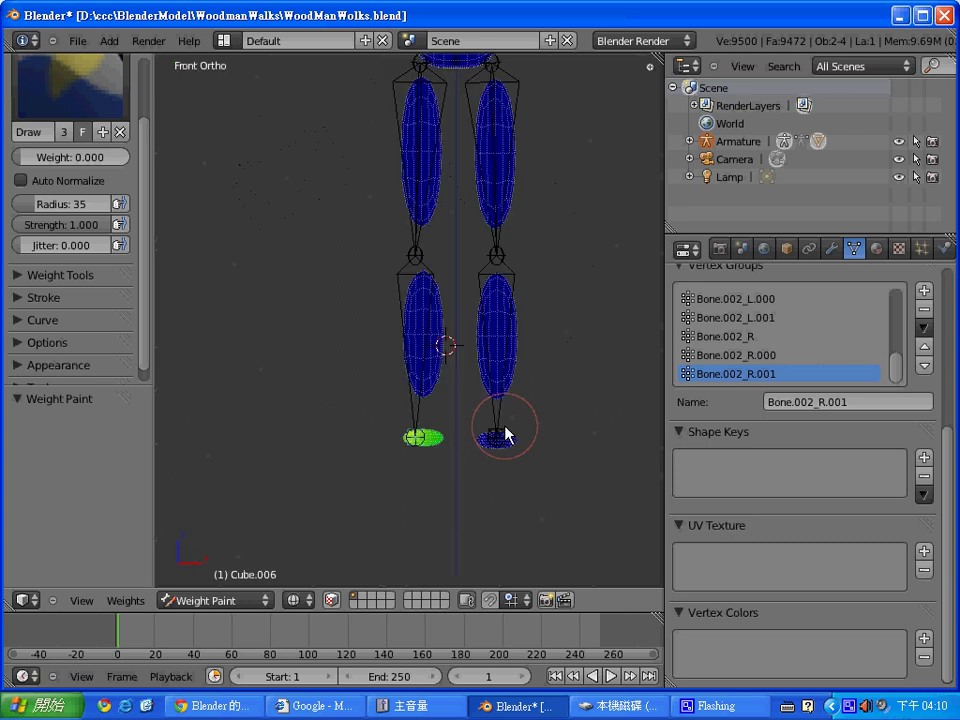
scroll(505, 435, "down", 2)
scroll(534, 381, "down", 2)
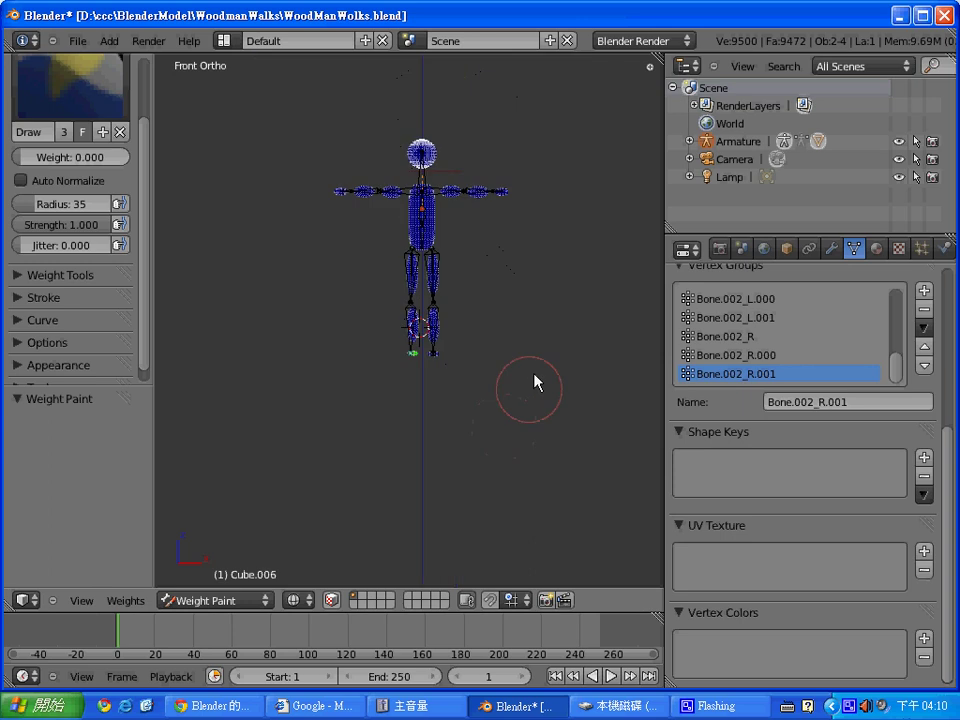
scroll(542, 366, "up", 2)
scroll(540, 366, "up", 3)
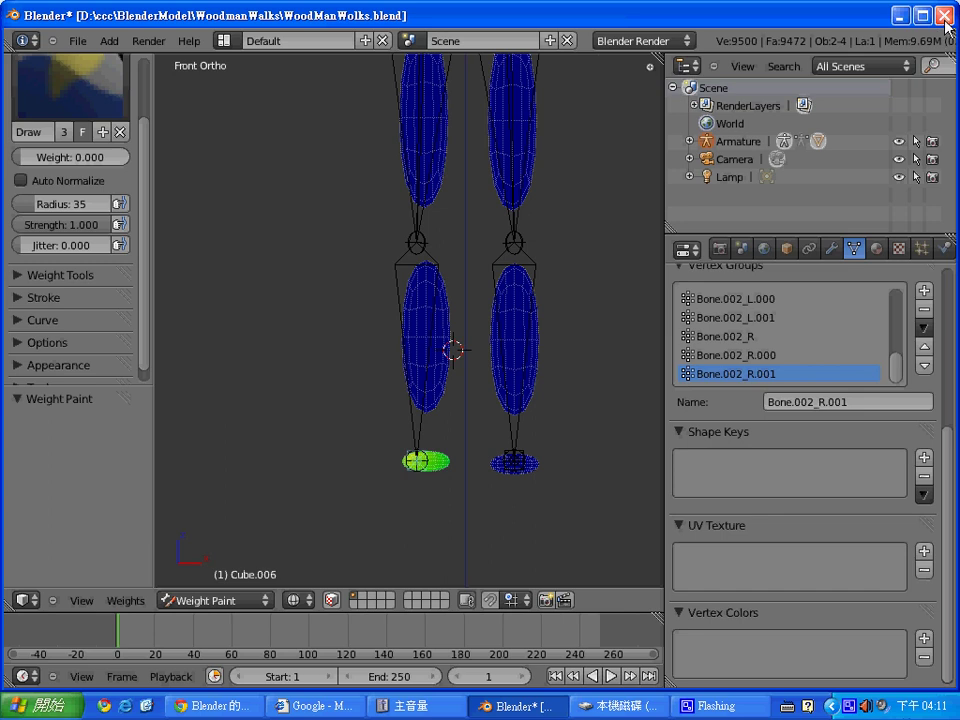
Reopen WoodManWolks.blend, discarding all unsaved edits
left_click(77, 40)
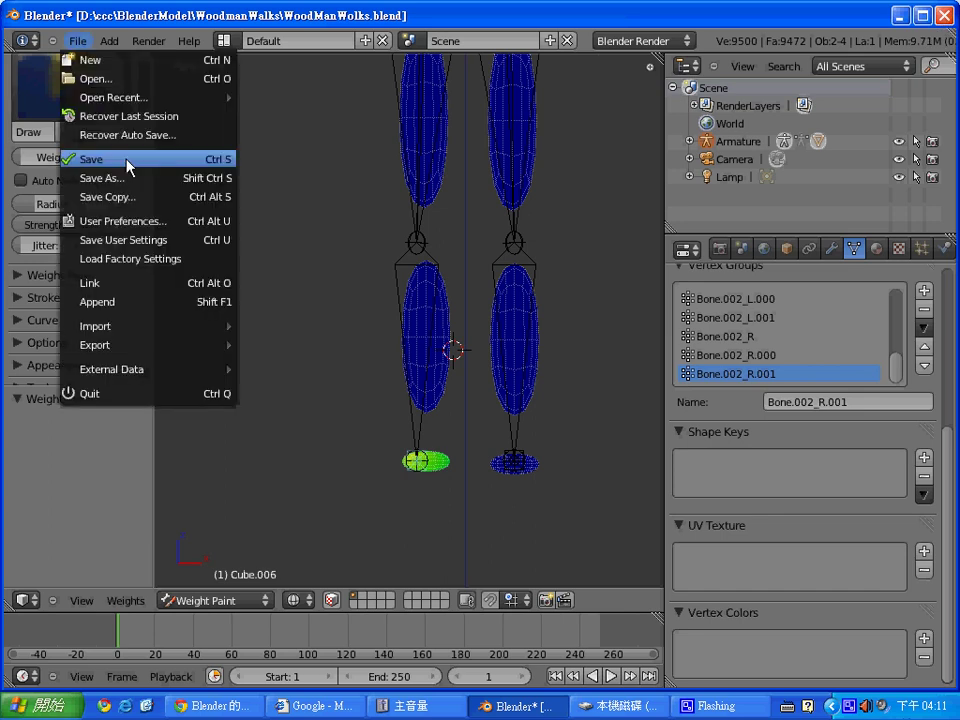
left_click(76, 40)
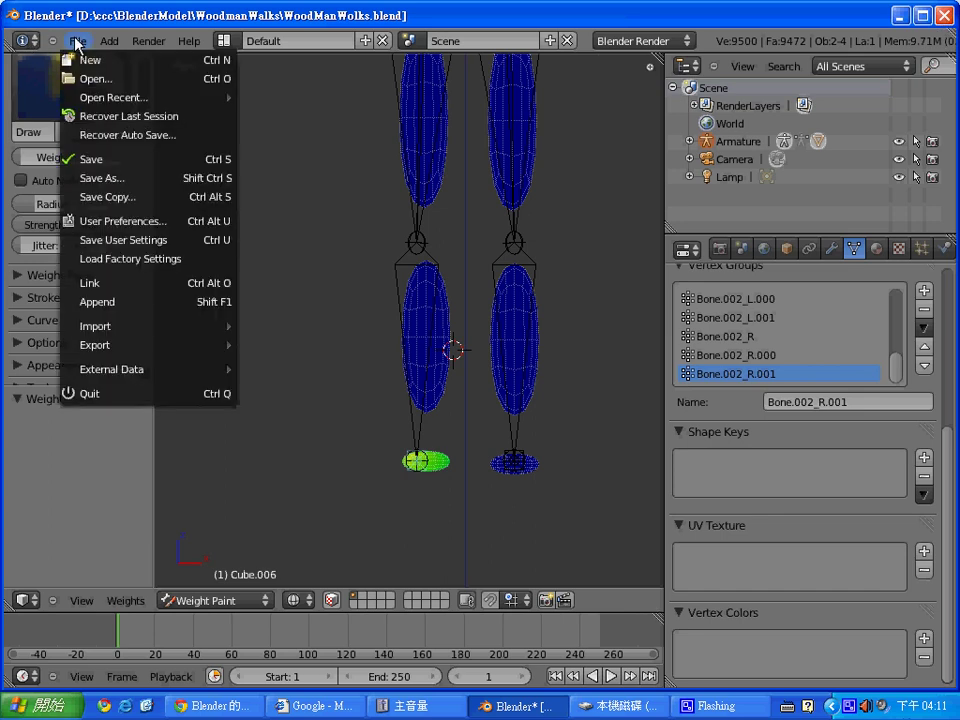
left_click(95, 79)
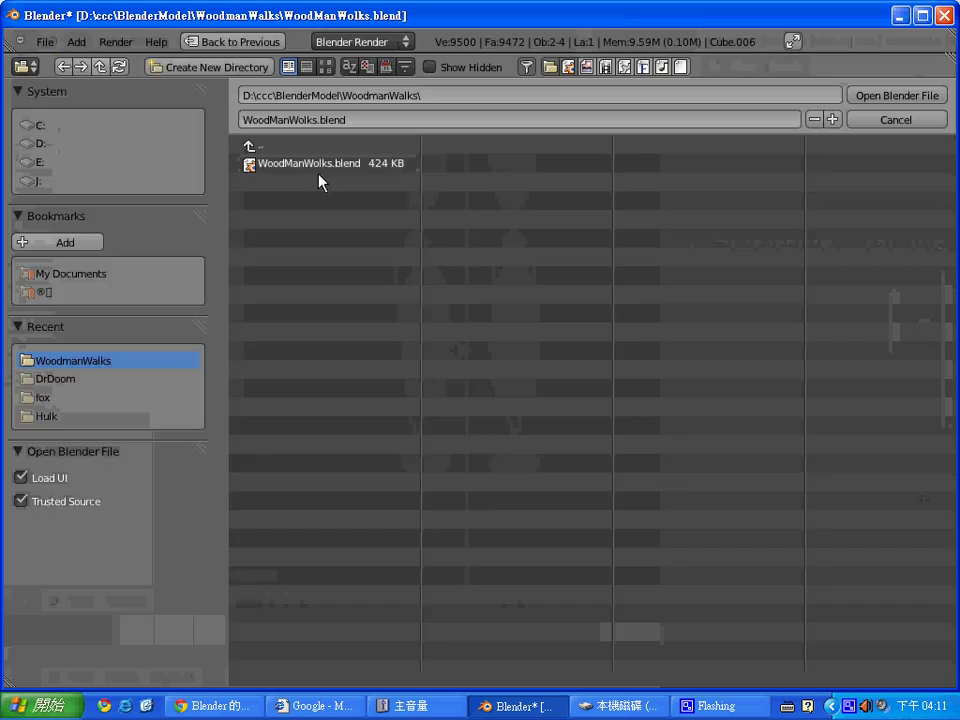
left_click(317, 162)
left_click(872, 97)
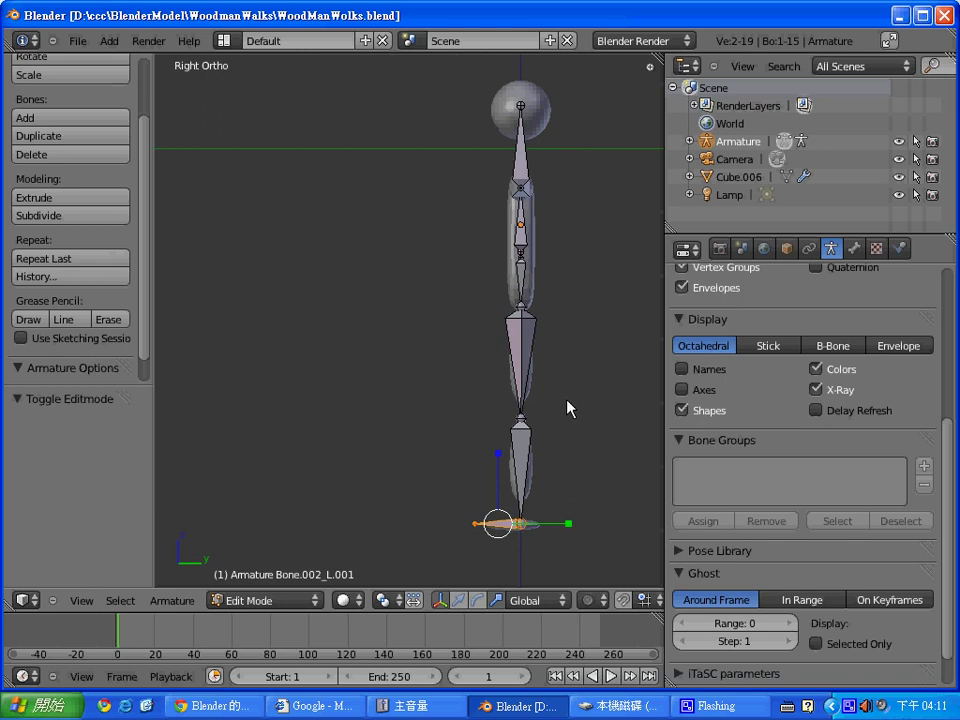
Take the armature out of Edit Mode in front view and select the Cube.006 mesh
key("ctrl+z")
key("ctrl+z")
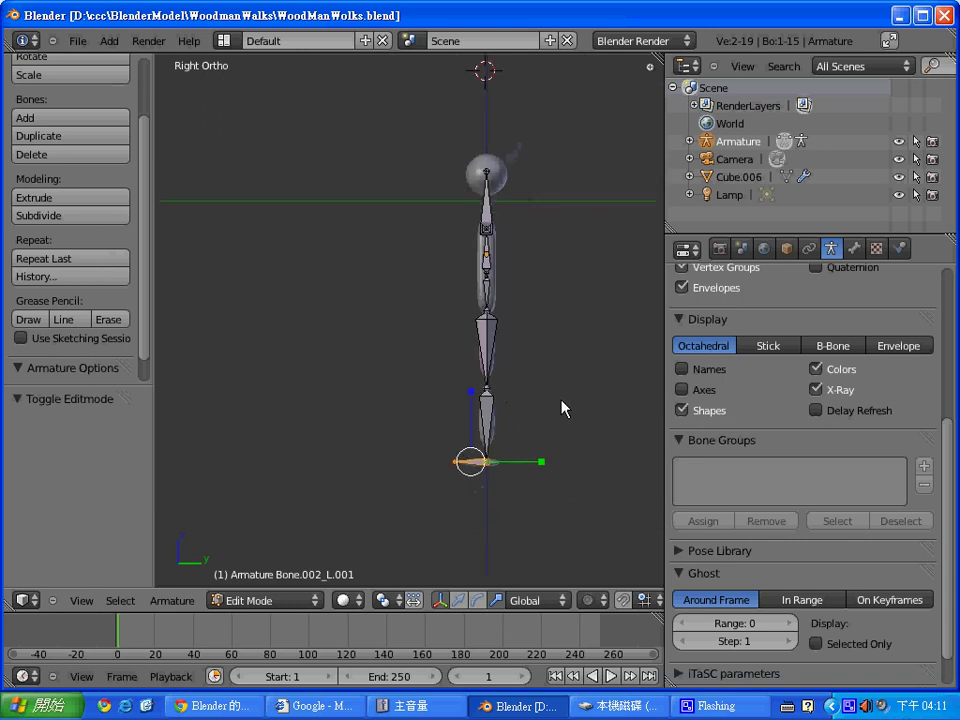
key("ctrl+shift+z")
key("ctrl+shift+z")
scroll(562, 408, "up", 2)
scroll(562, 408, "down", 2)
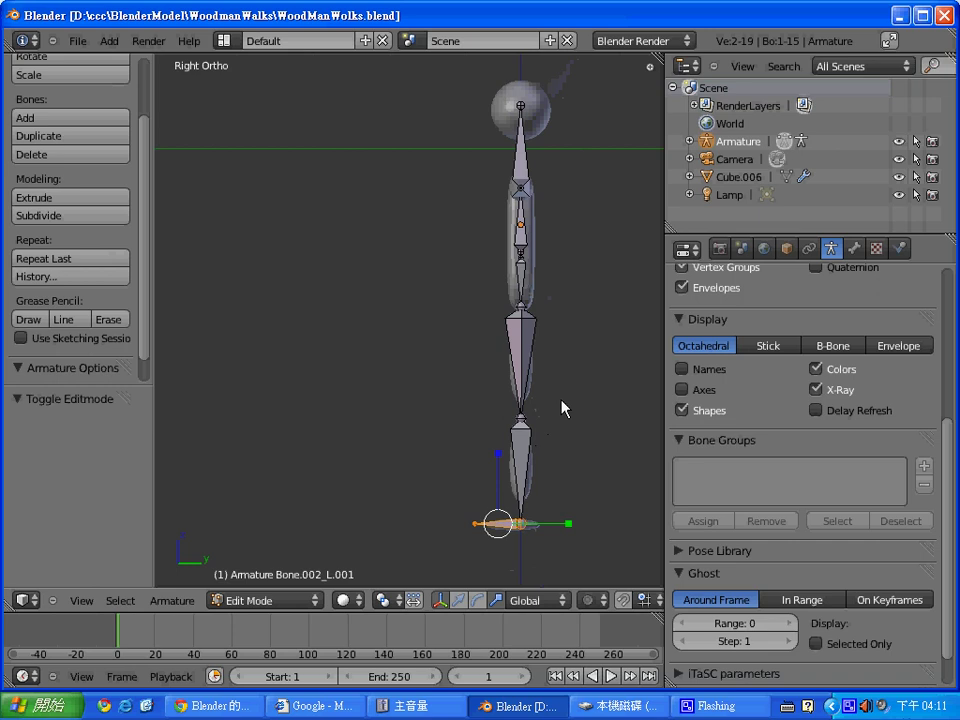
scroll(562, 408, "down", 1)
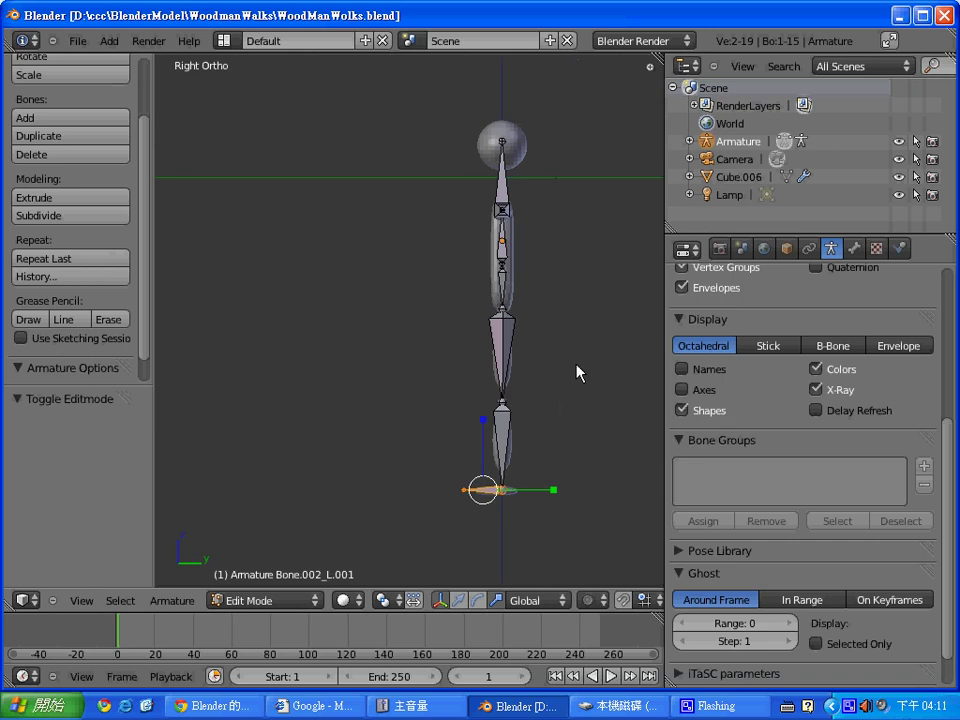
key("KP_1")
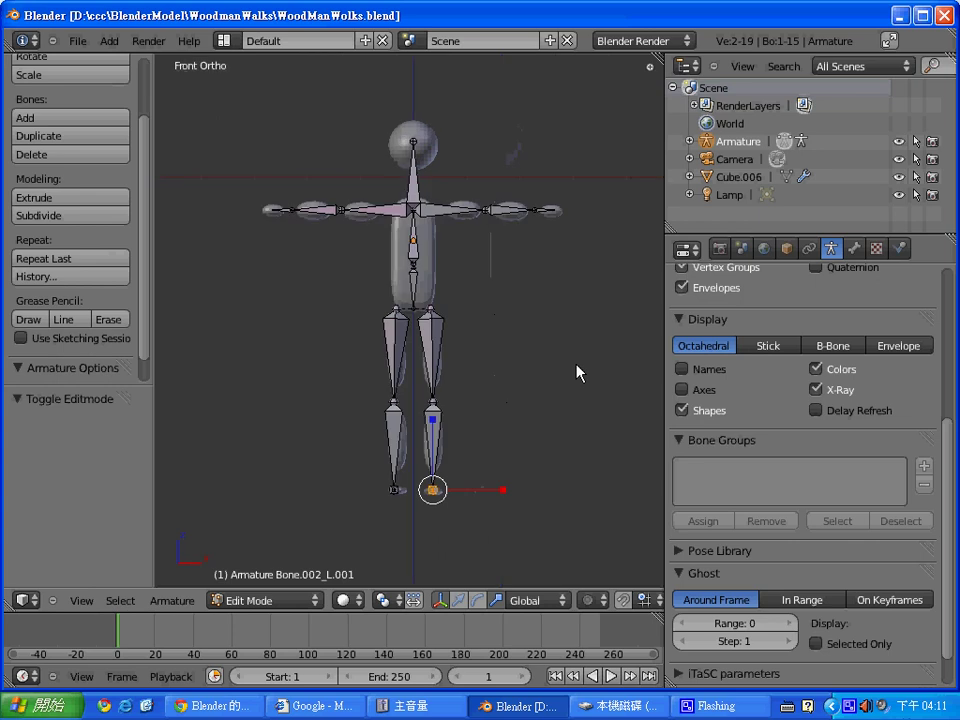
right_click(428, 257)
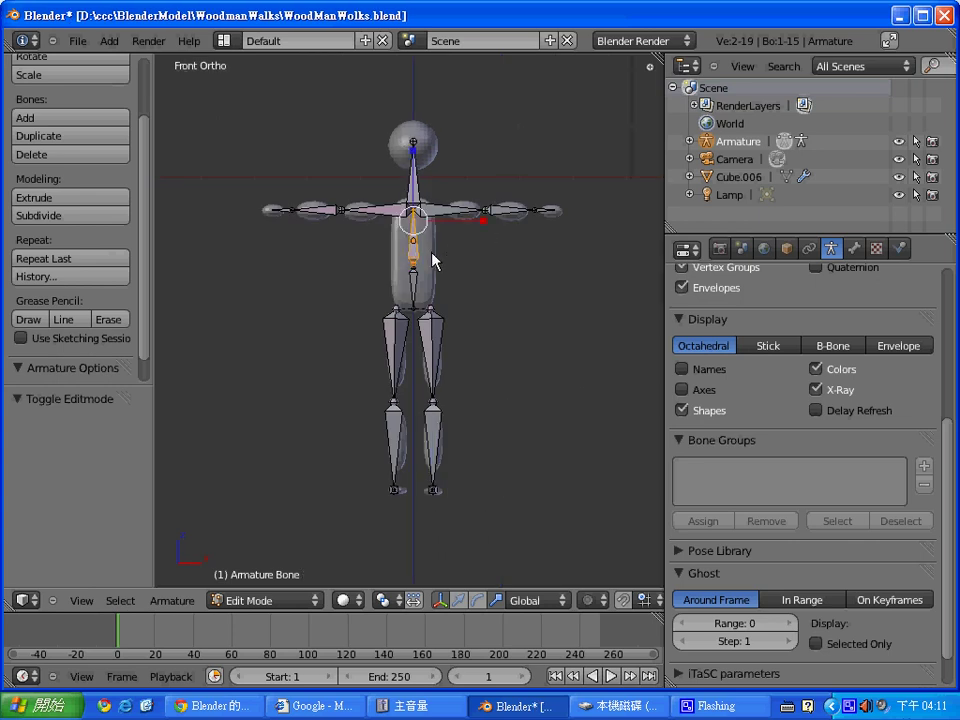
key("Tab")
right_click(433, 258)
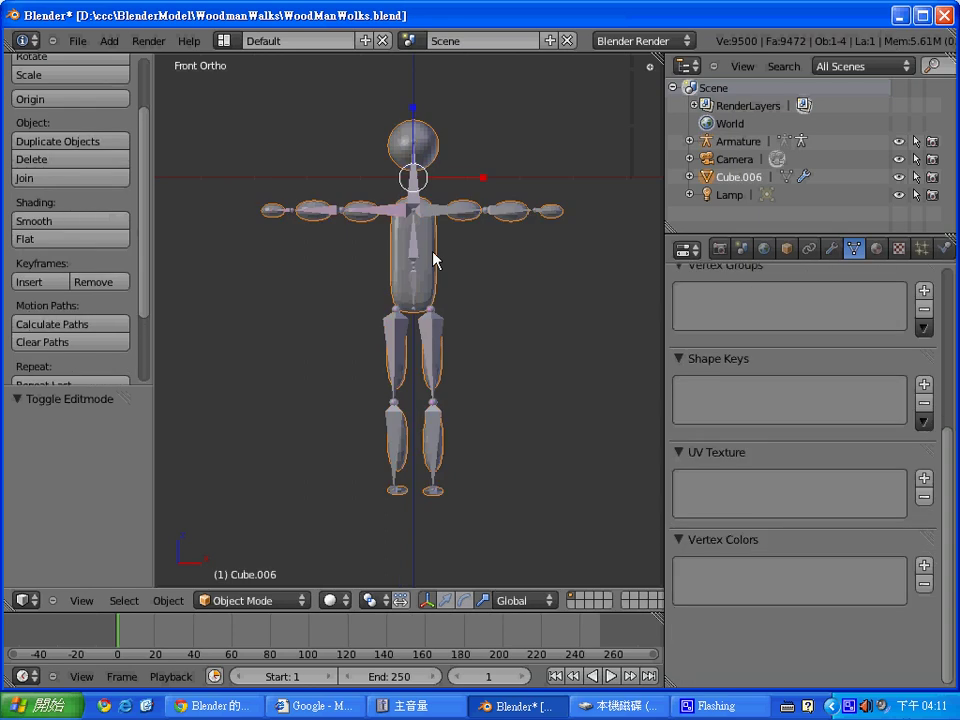
key("Tab")
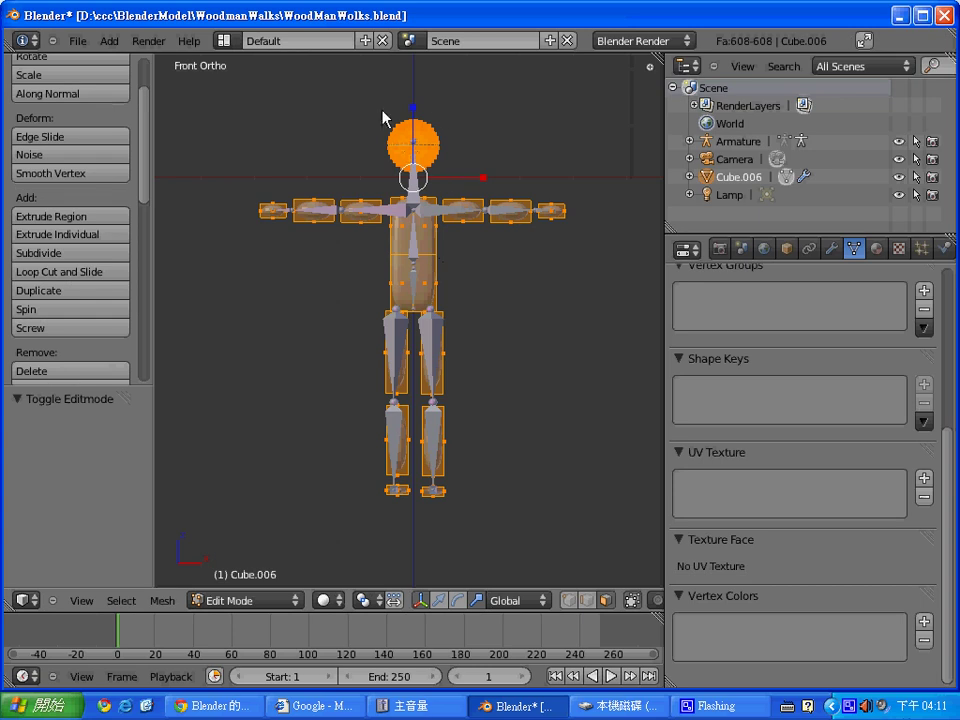
key("a")
key("a")
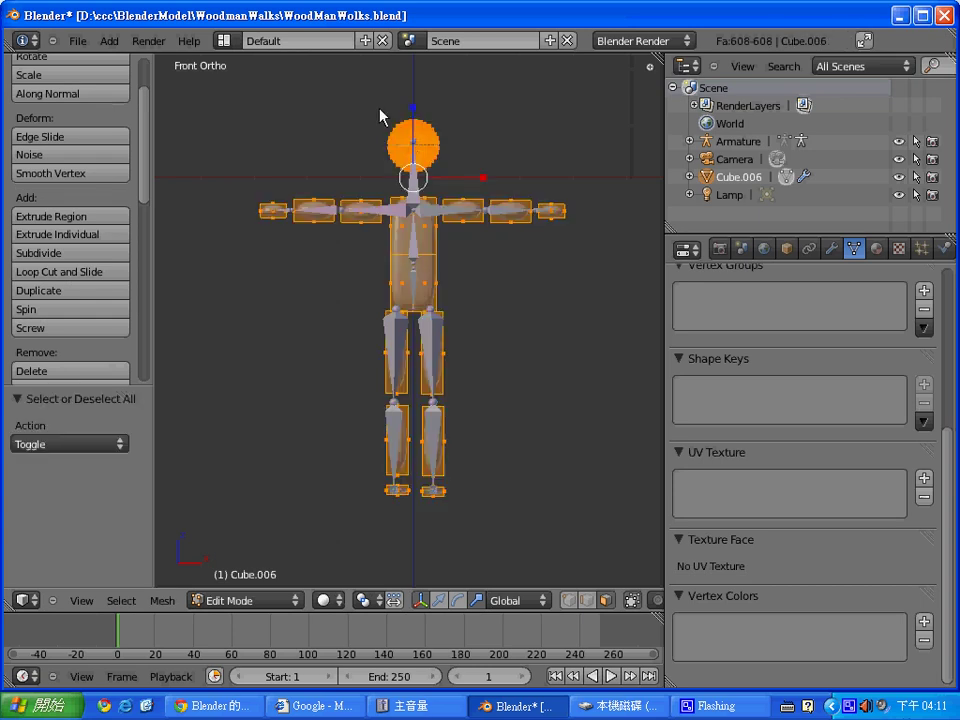
key("a")
key("a")
key("Tab")
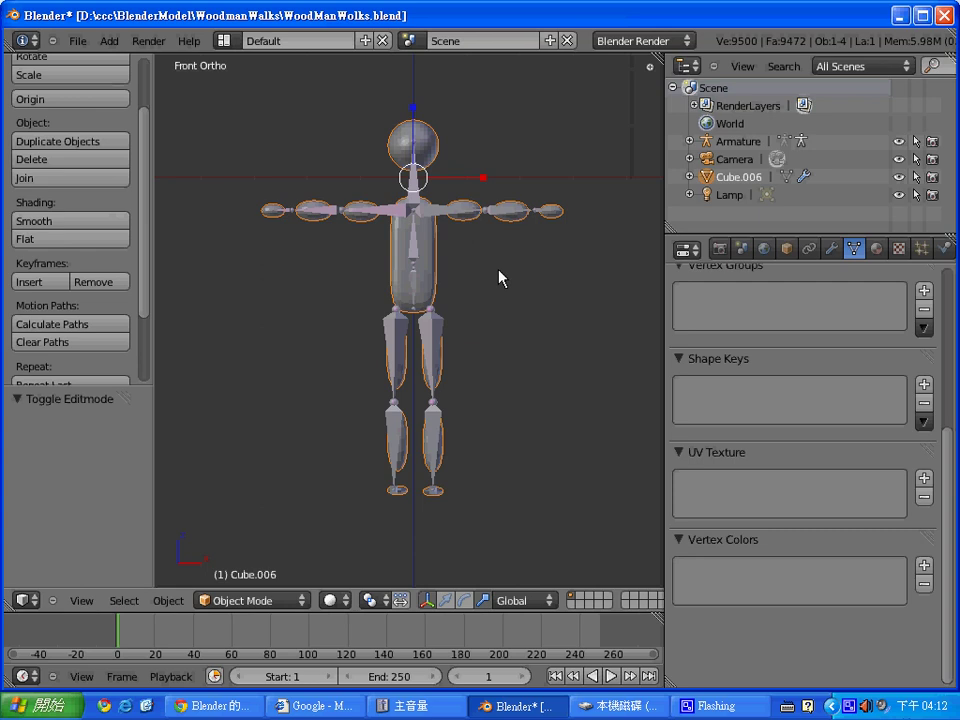
Parent Cube.006 to the armature With Automatic Weights, creating bone-named groups like Bone.002_R.001
right_click(428, 268)
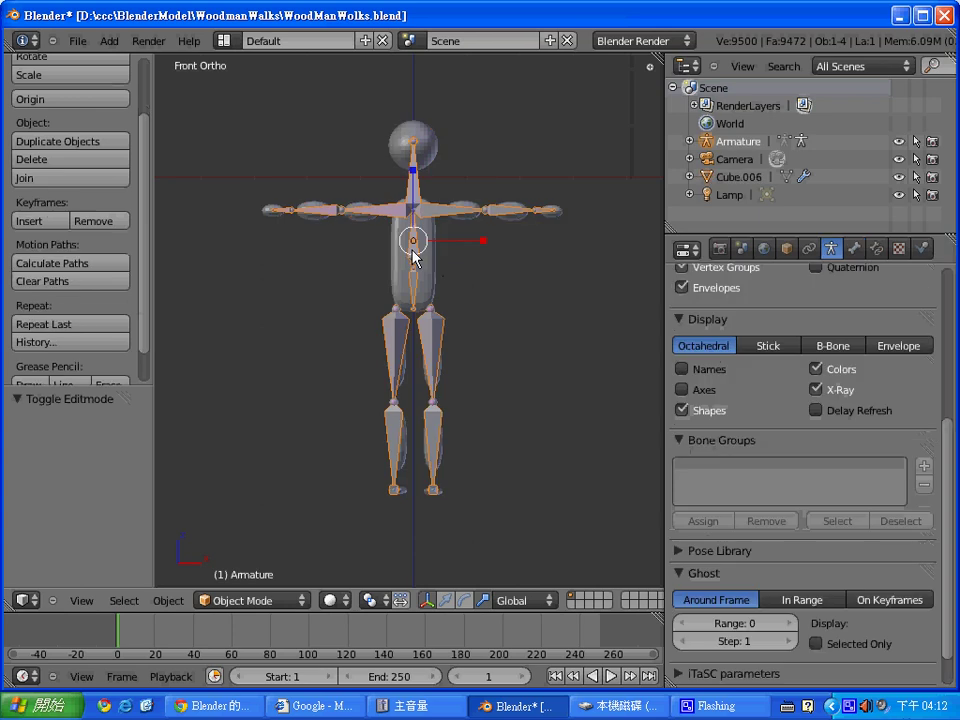
right_click(431, 269)
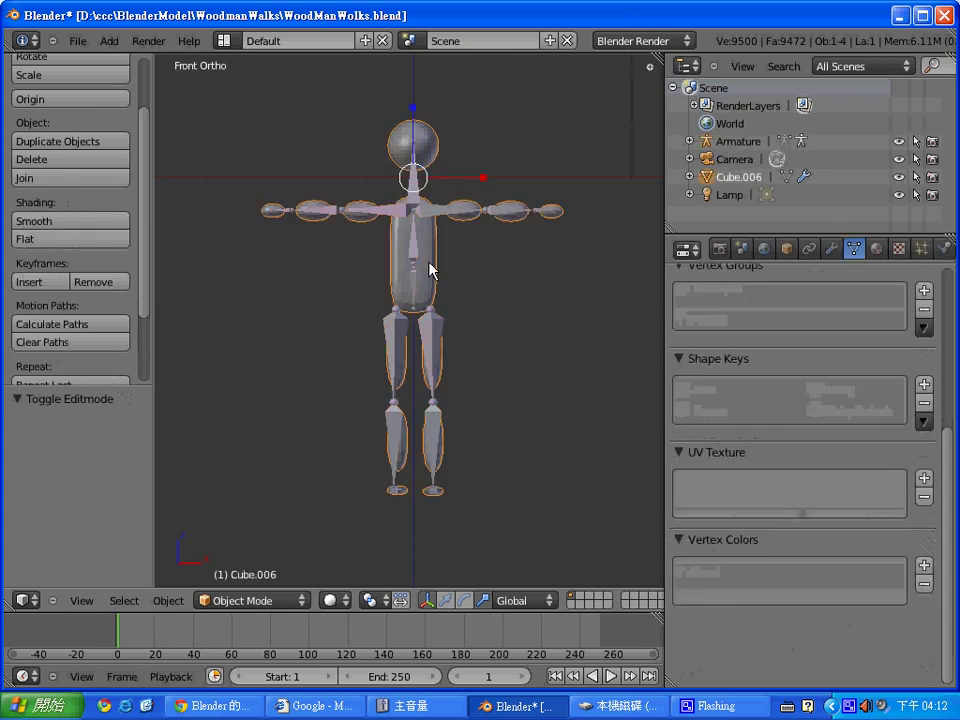
right_click(415, 256)
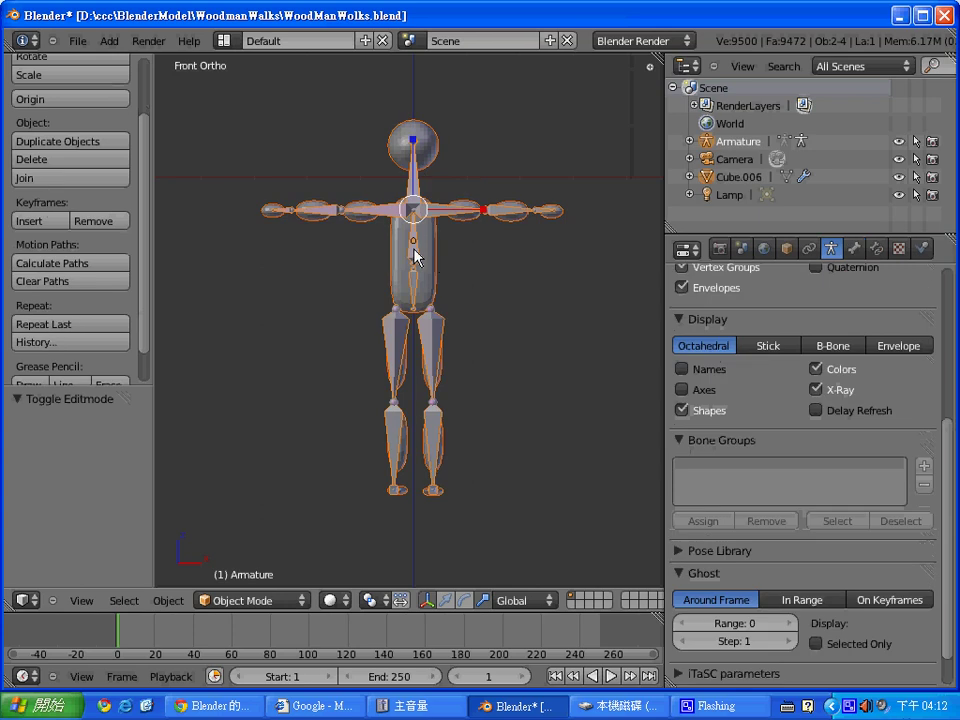
key("ctrl+p")
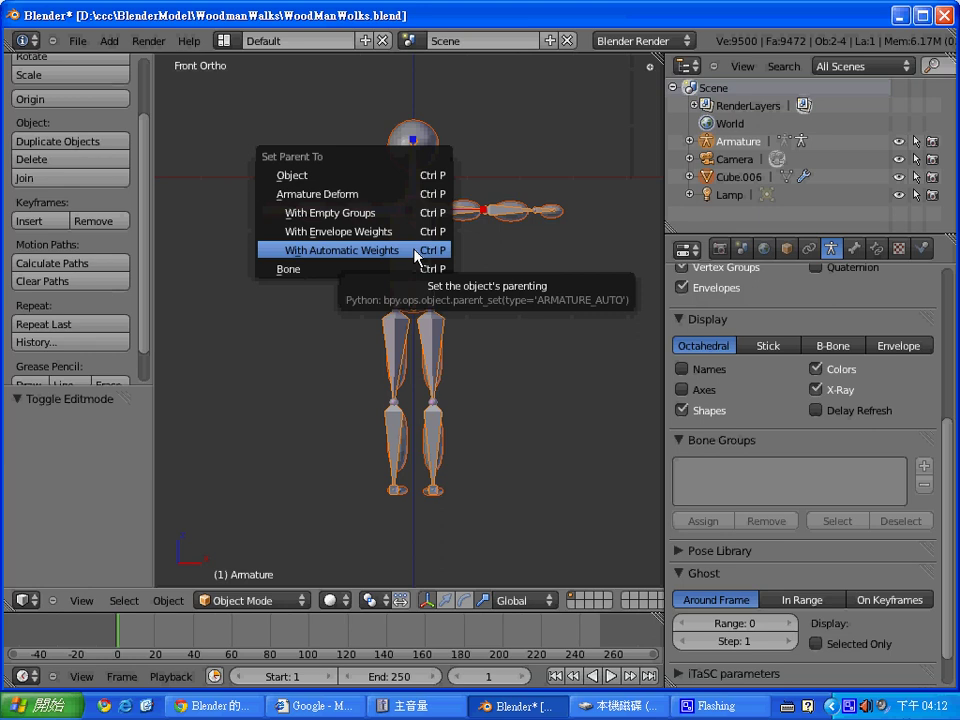
left_click(415, 256)
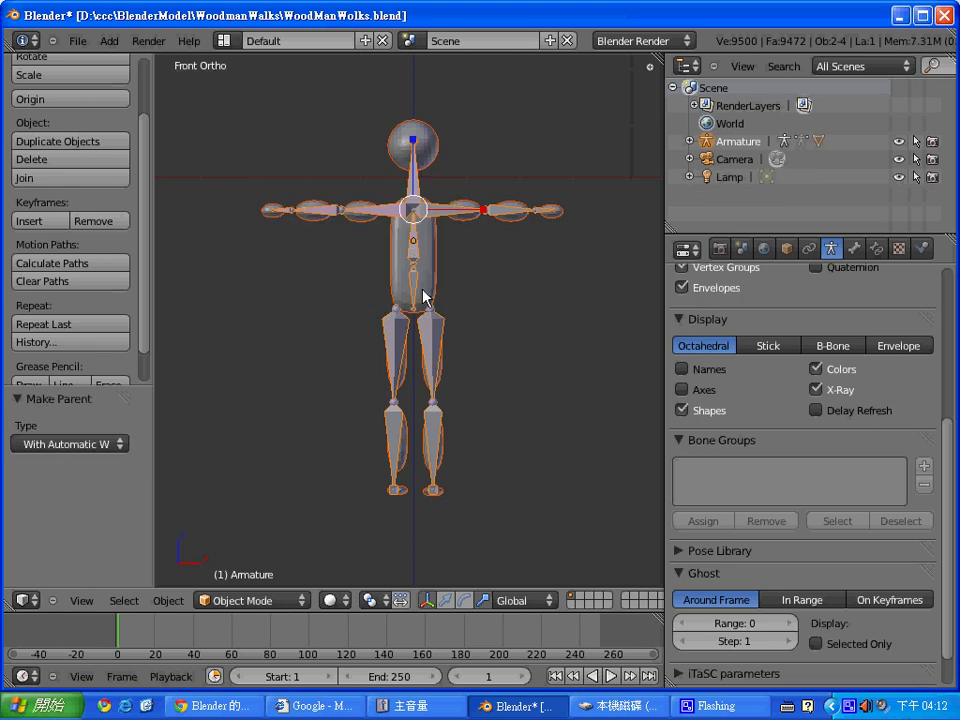
right_click(399, 492)
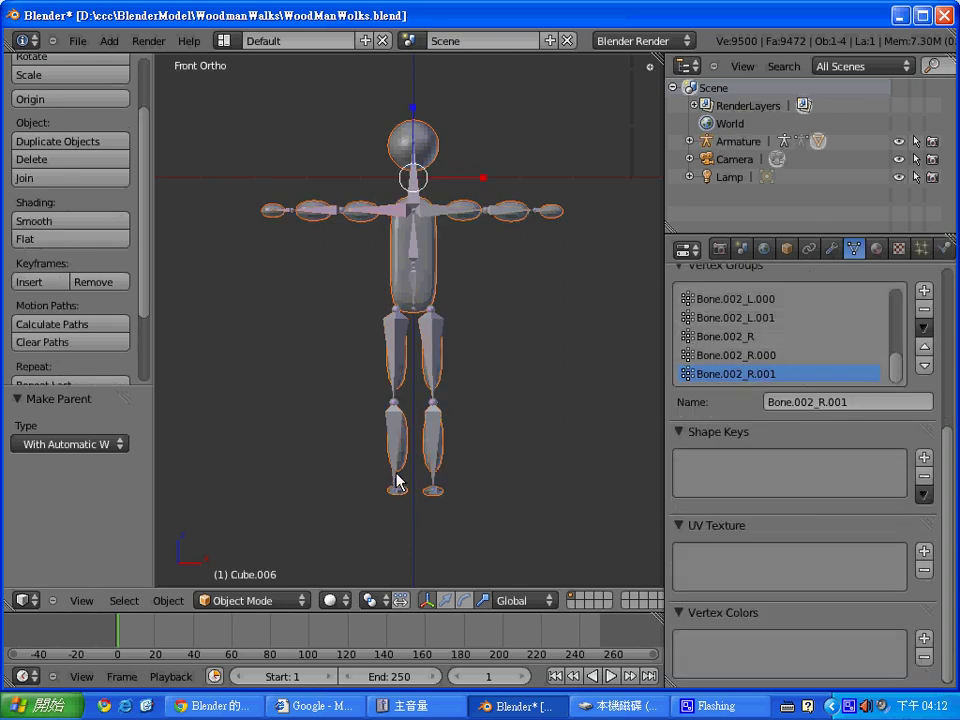
right_click(397, 481)
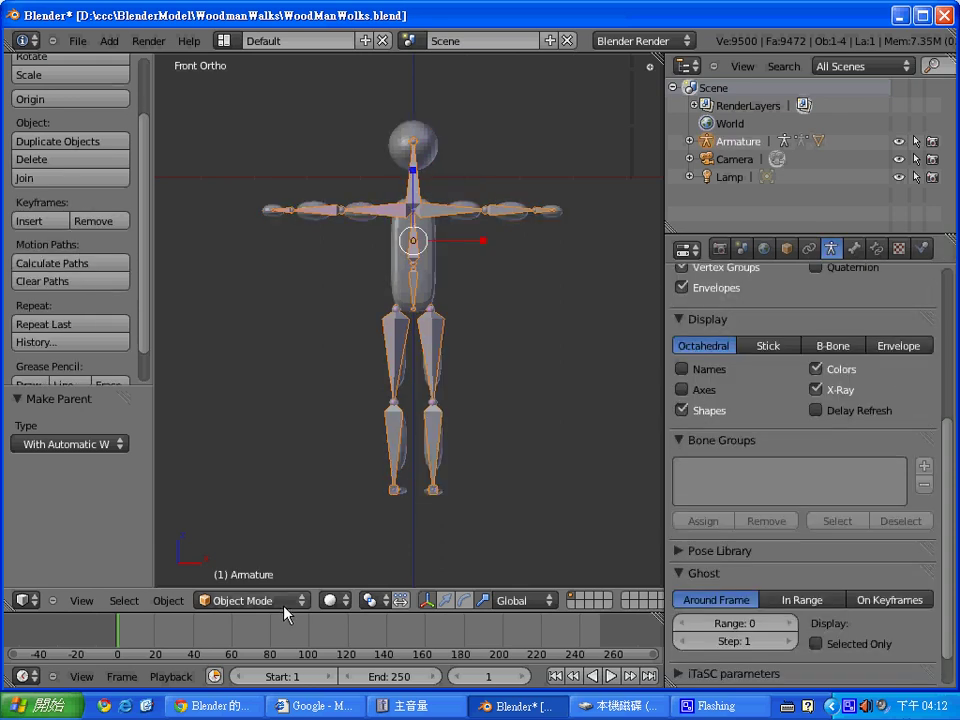
Switch the armature to Pose Mode and test-rotate the spine and right lower leg bones
left_click(258, 600)
left_click(288, 550)
key("r")
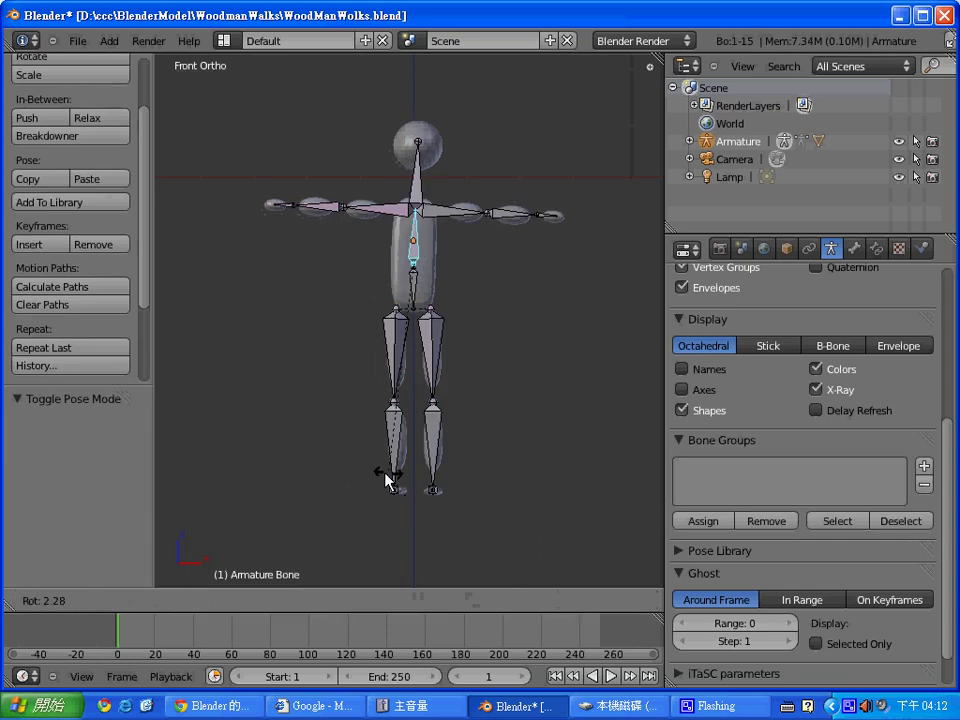
left_click(397, 478)
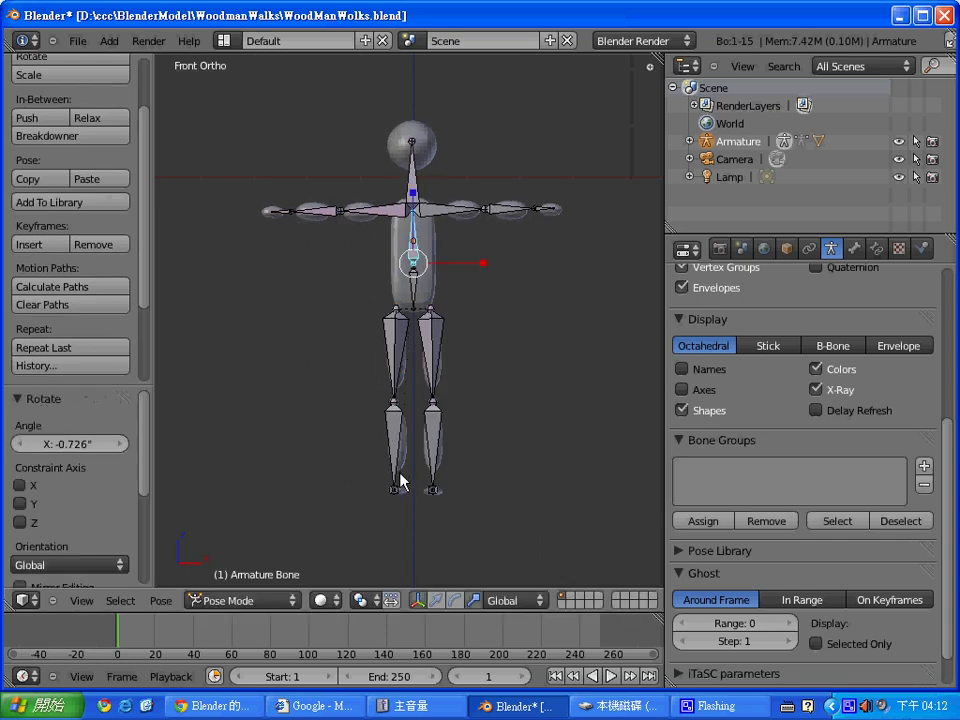
key("ctrl+z")
right_click(397, 468)
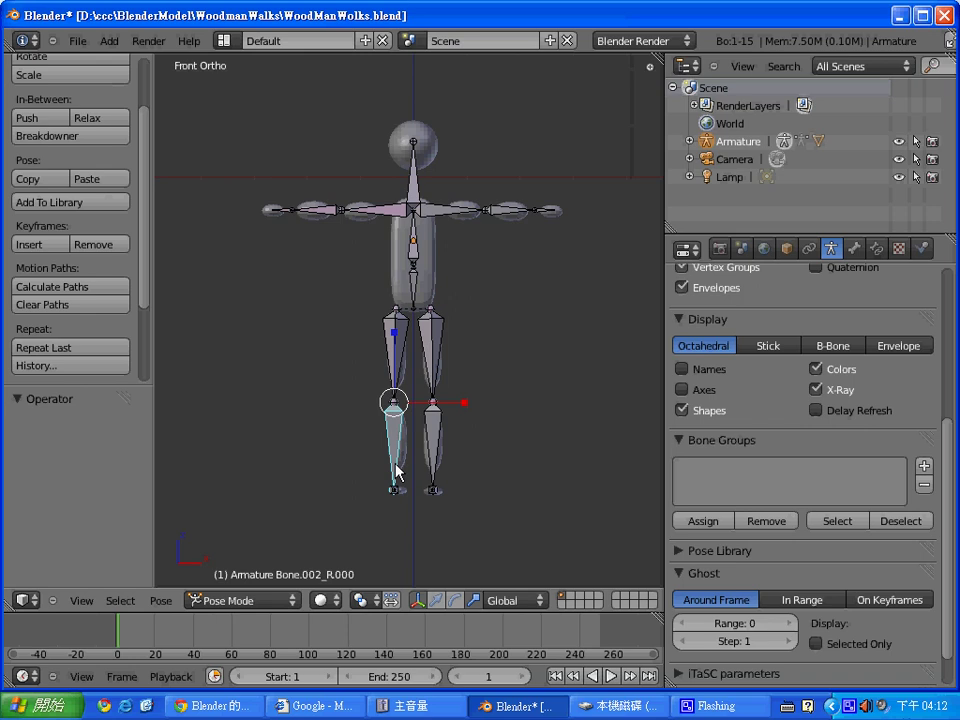
key("r")
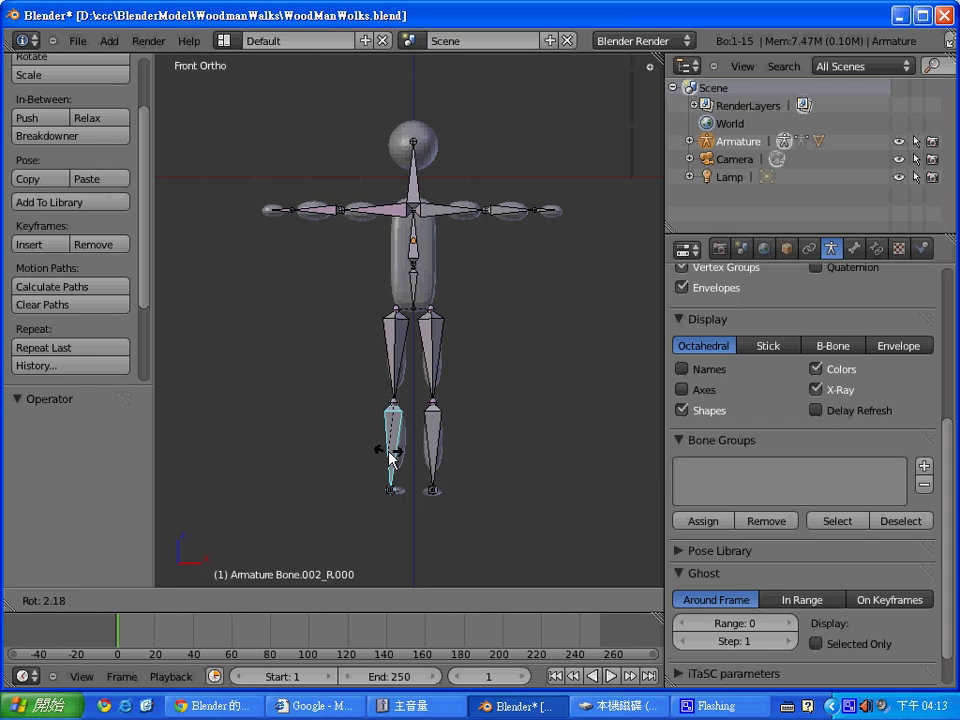
left_click(392, 455)
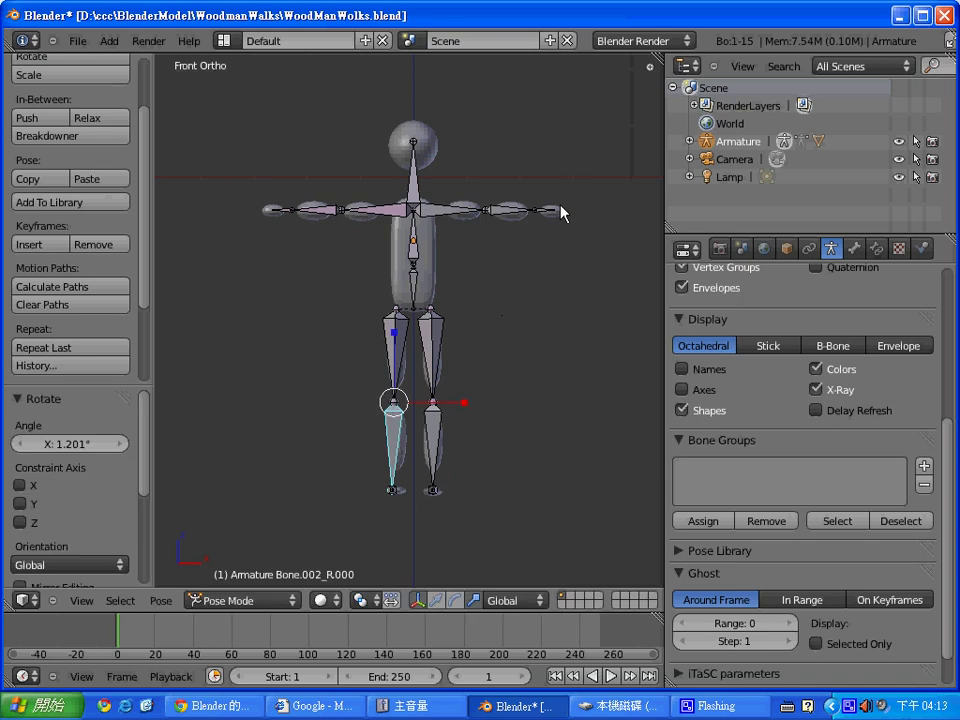
Test-rotate the left forearm Bone_L.000 and hand Bone_L.001 to check deformation
right_click(535, 216)
key("r")
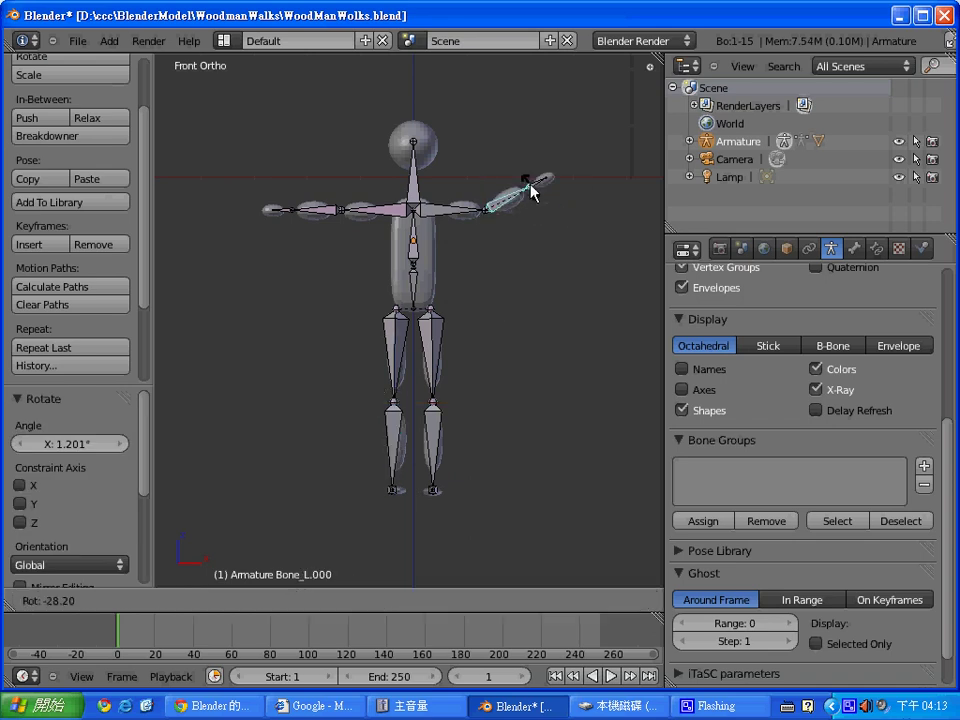
left_click(531, 221)
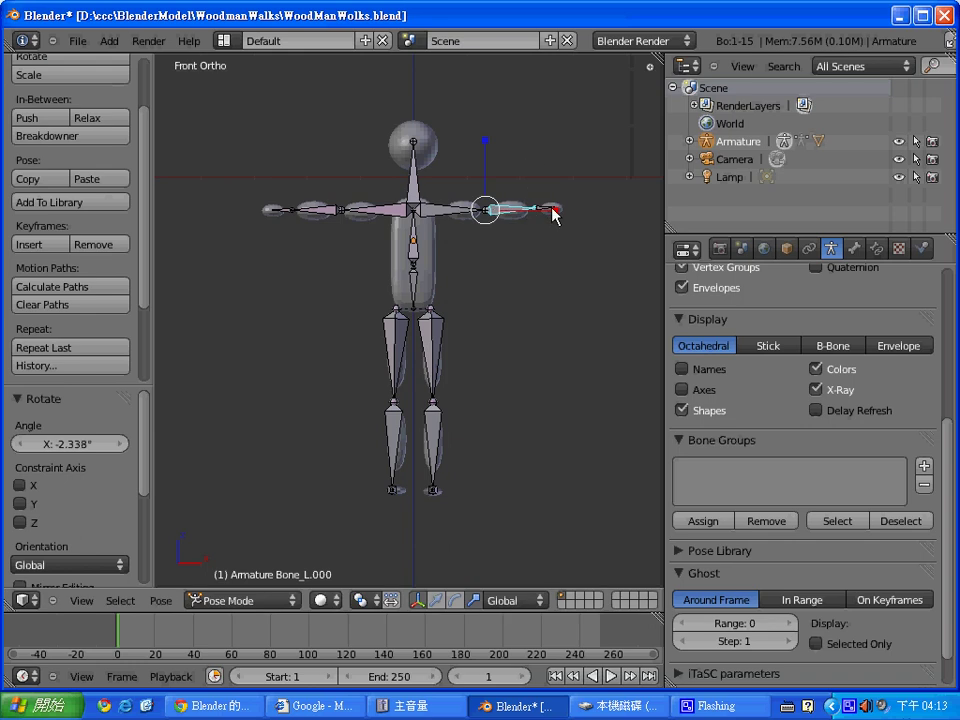
right_click(553, 213)
key("r")
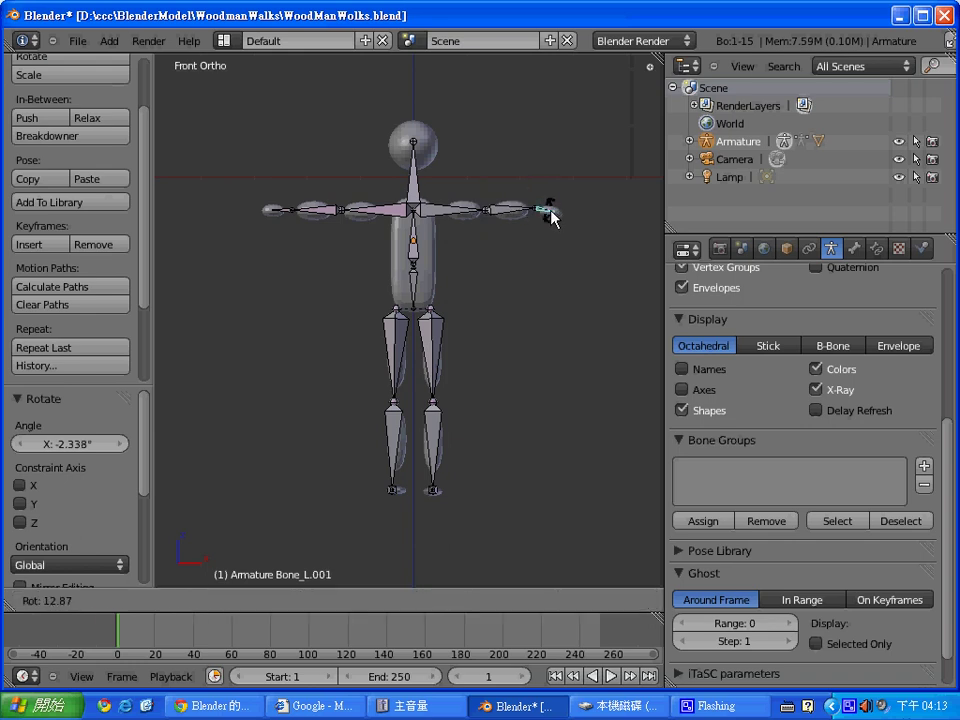
left_click(553, 215)
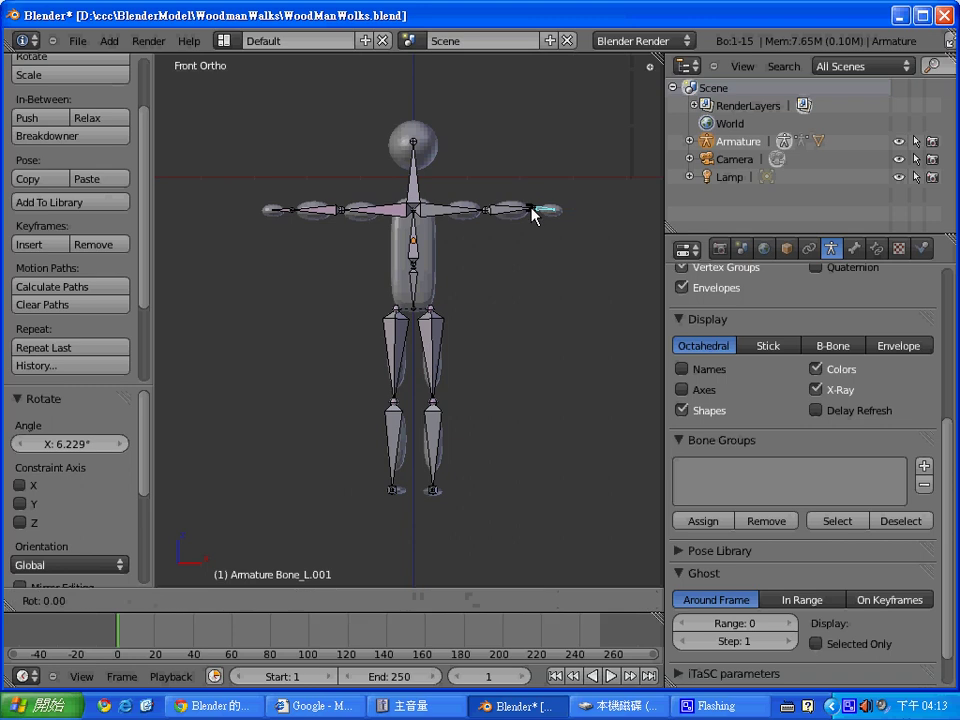
key("r")
left_click(530, 210)
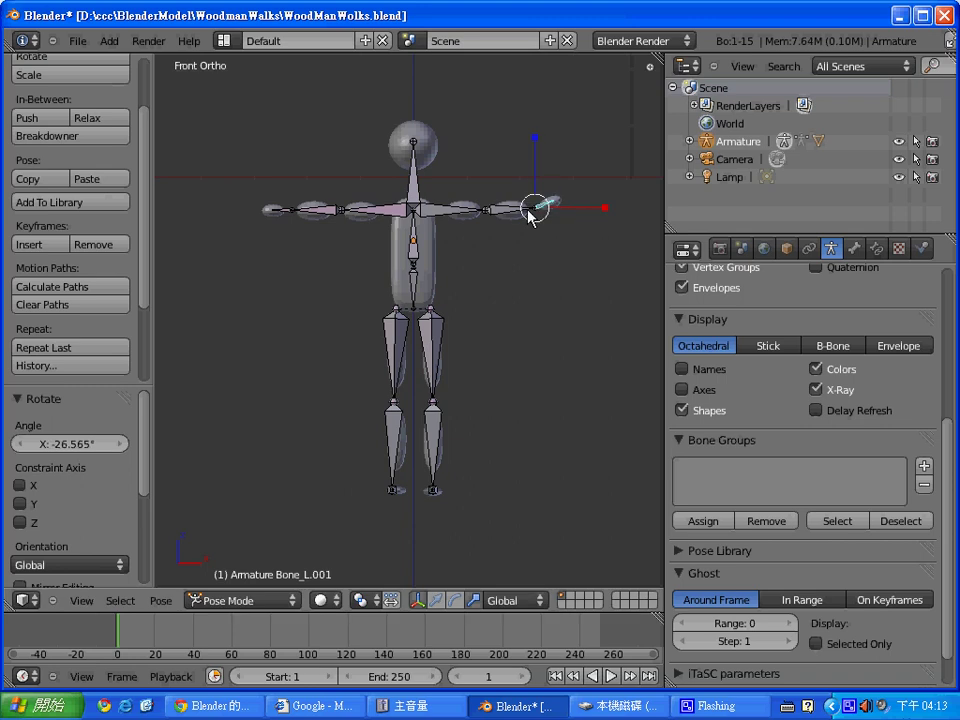
Move the forearm bone, then select the spine bone and return to Edit Mode
right_click(527, 210)
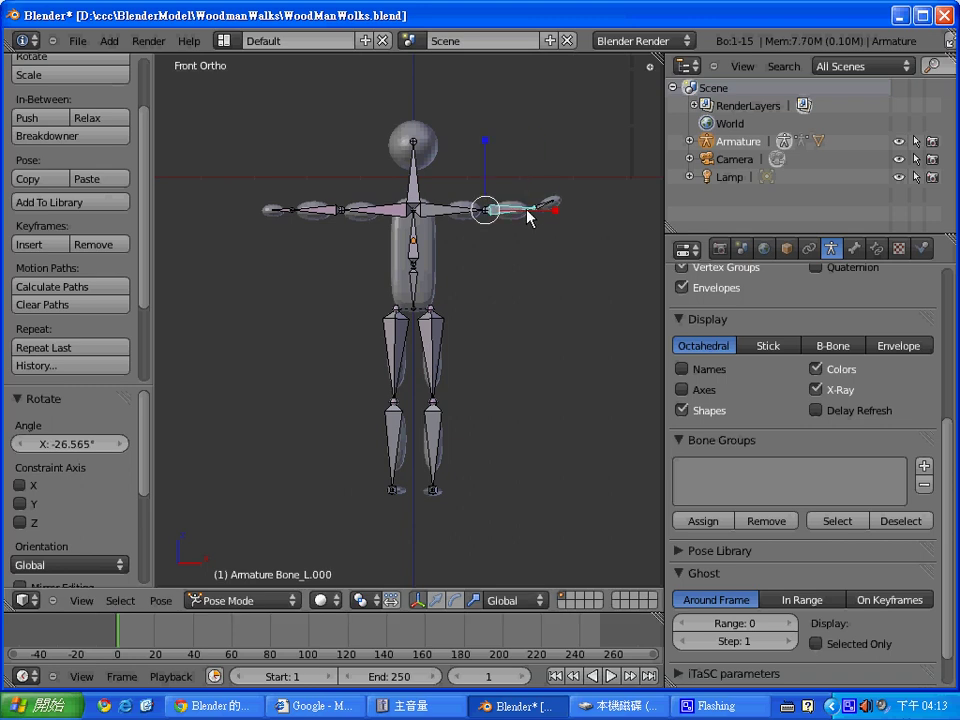
key("g")
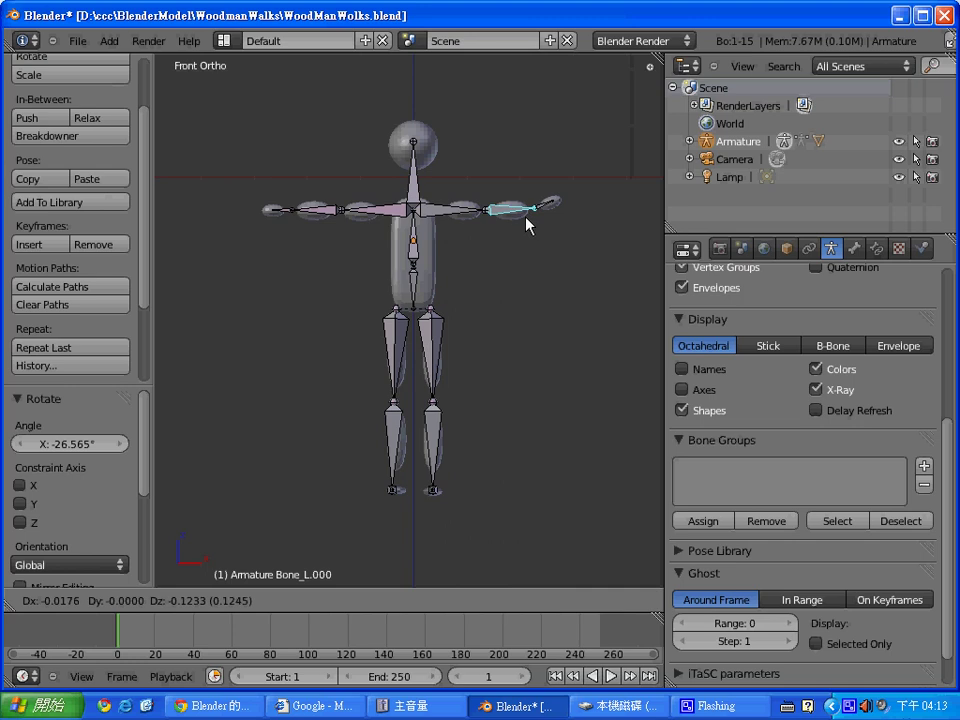
left_click(527, 224)
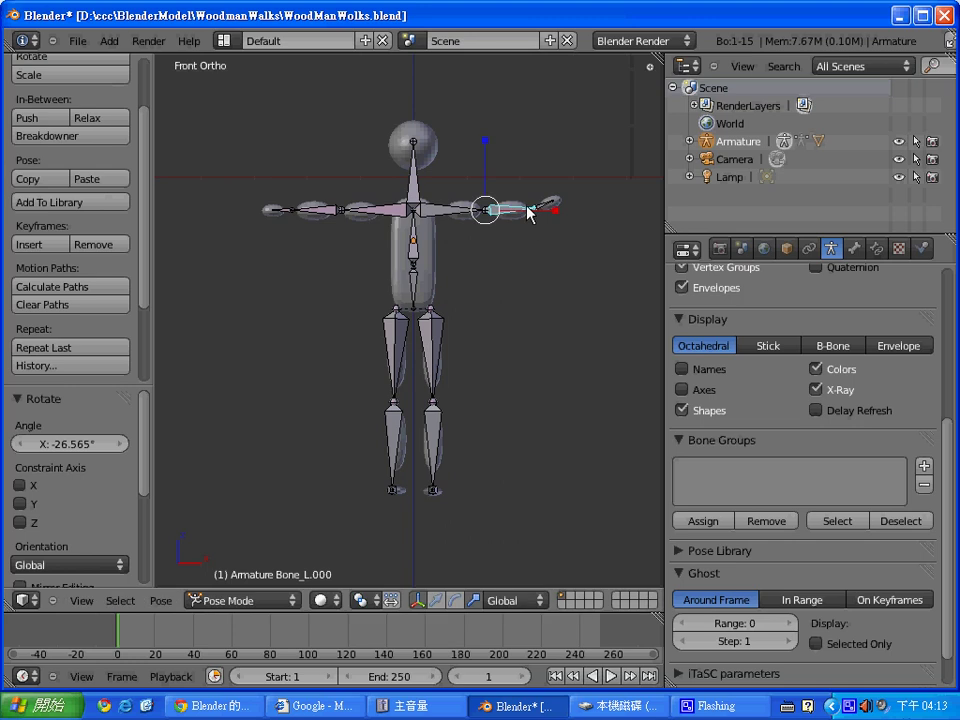
key("r")
right_click(527, 218)
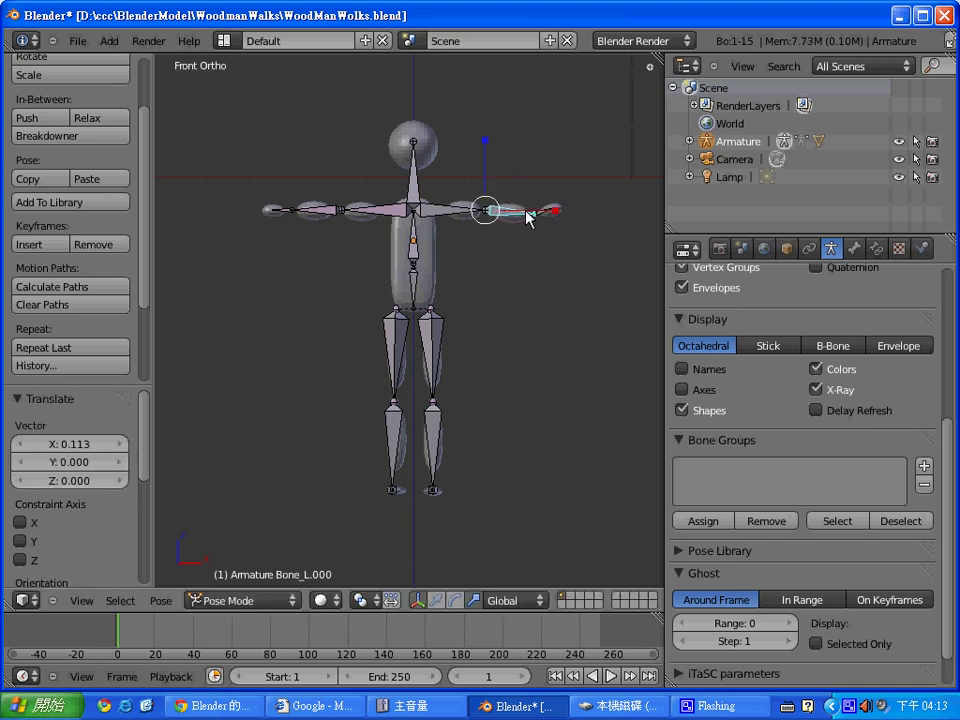
right_click(435, 458)
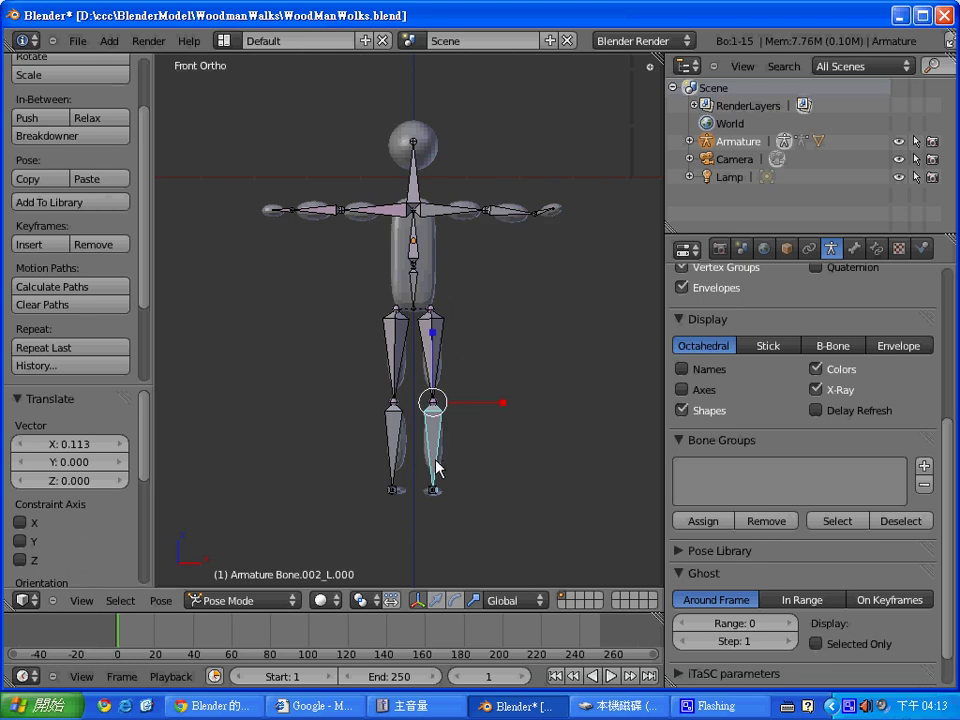
right_click(413, 229)
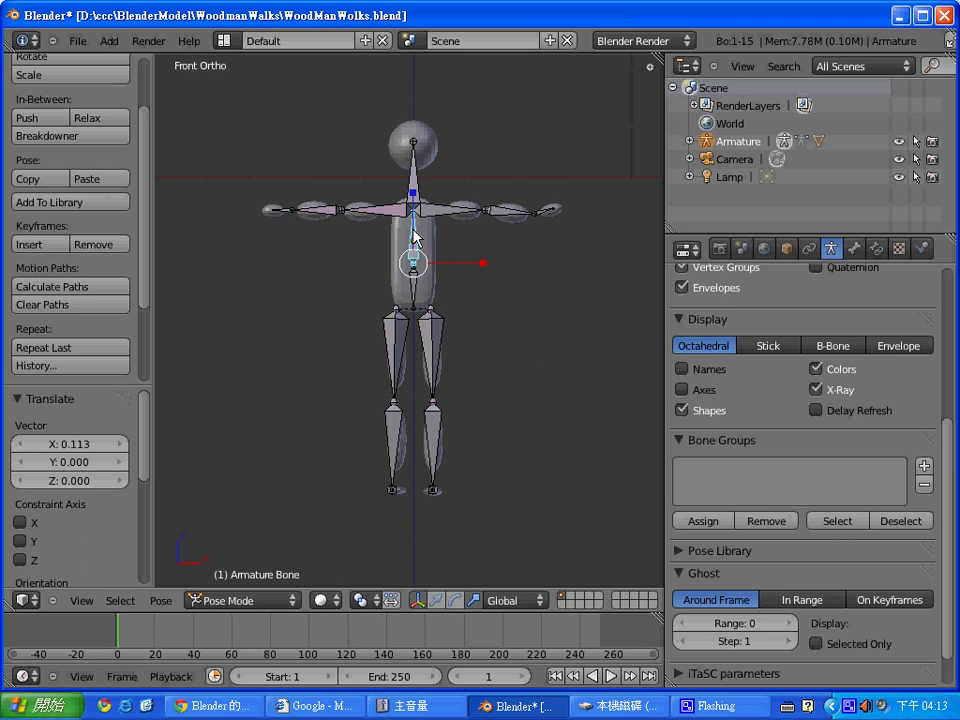
key("Tab")
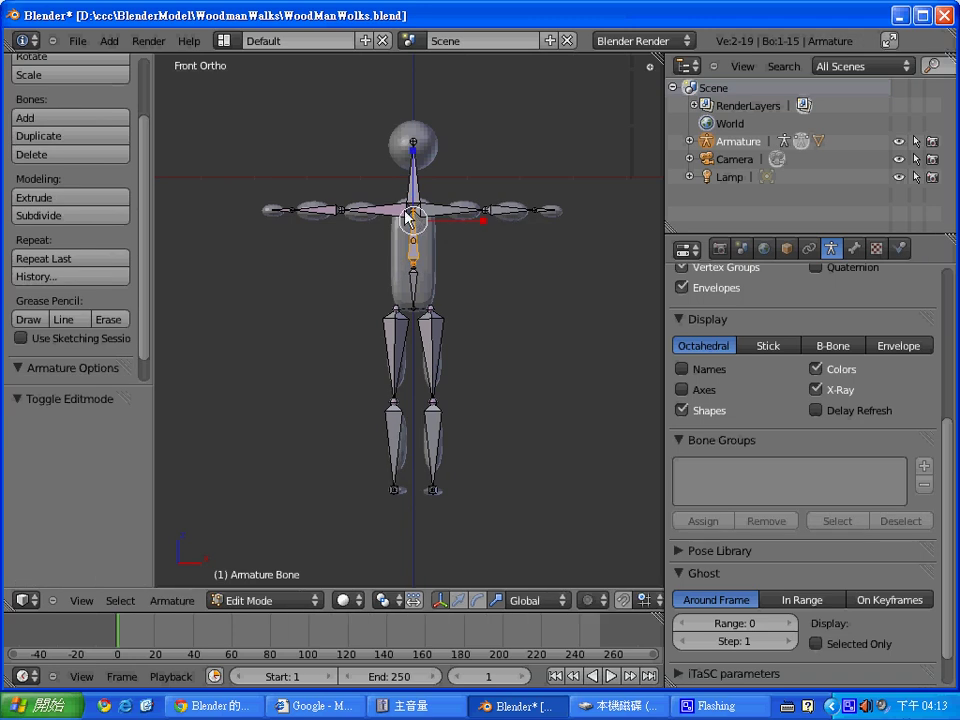
Select Bone_R at the chest joint and disconnect it from its parent with Alt+P
right_click(408, 216)
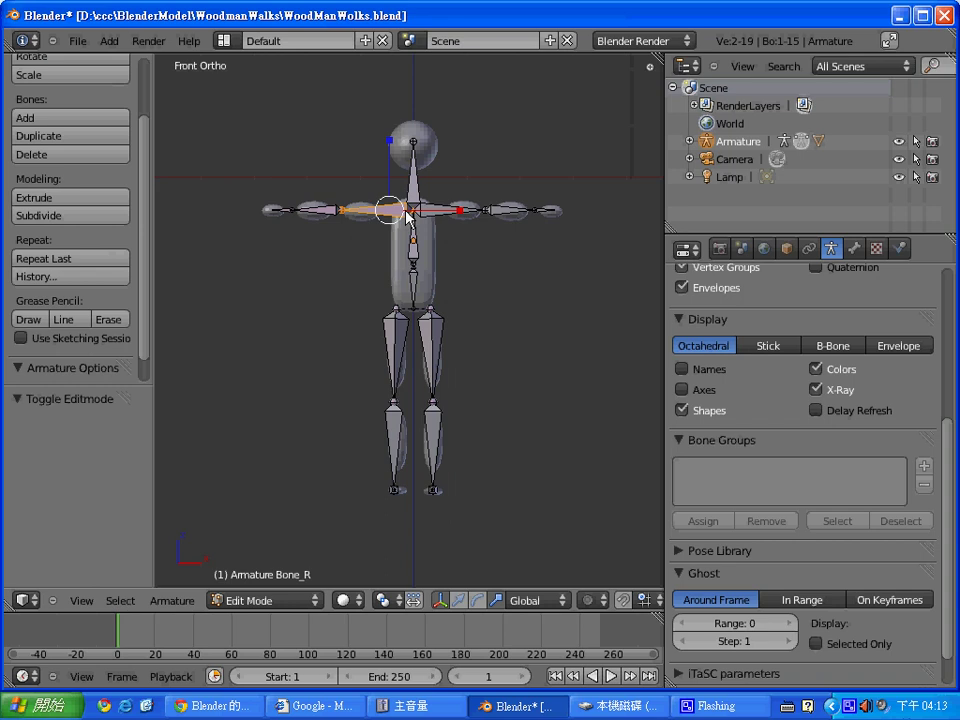
key("alt+p")
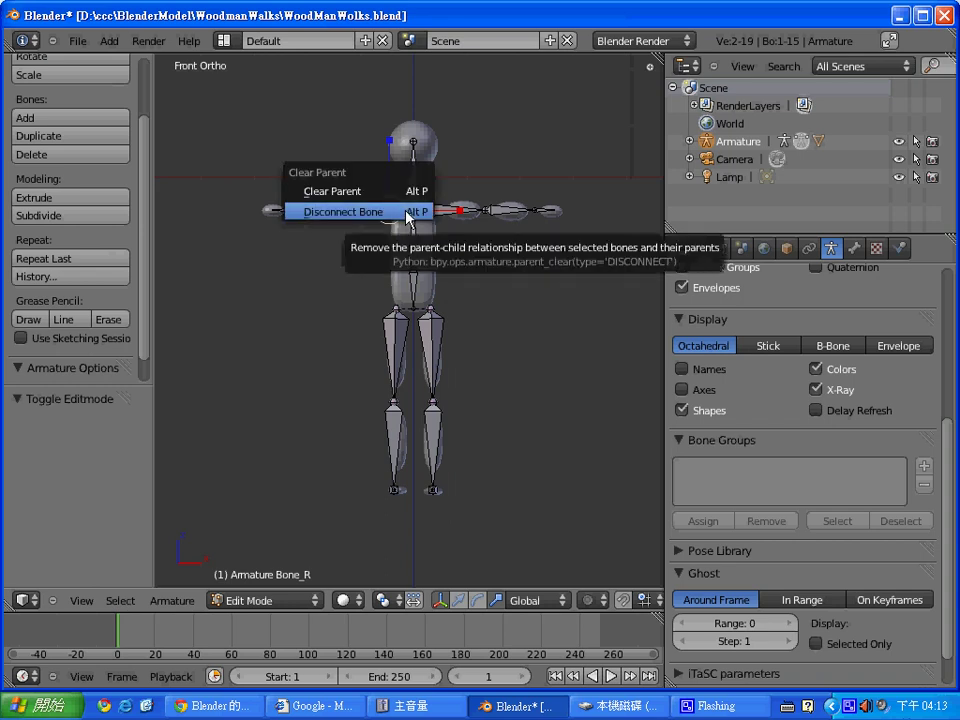
left_click(408, 216)
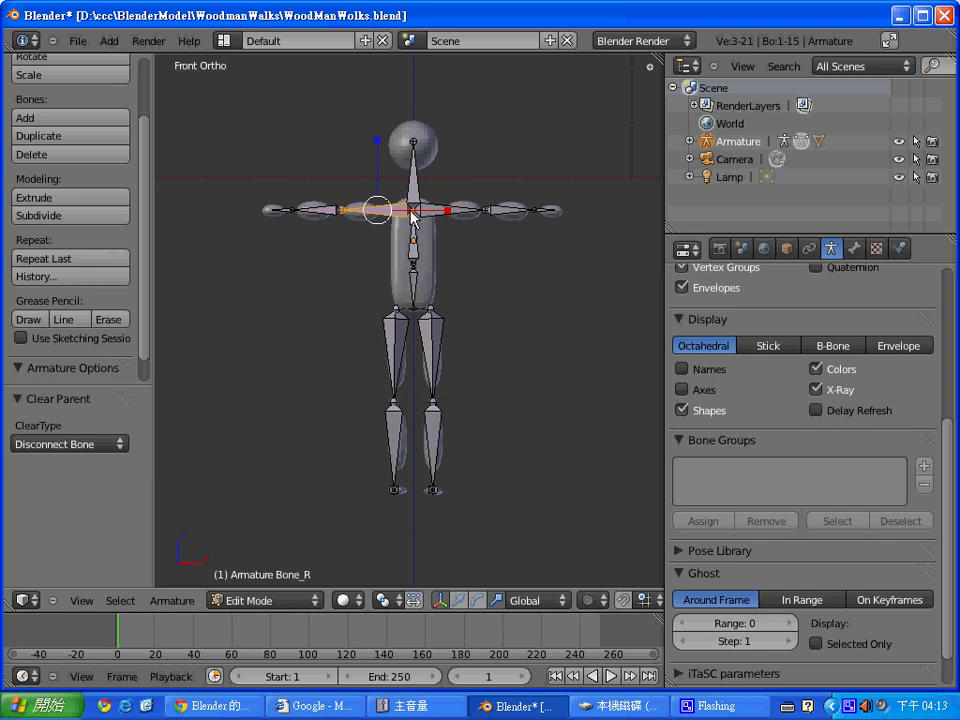
Cycle through the overlapping chest bones, trying a move and scale without keeping changes
right_click(415, 216)
right_click(415, 214)
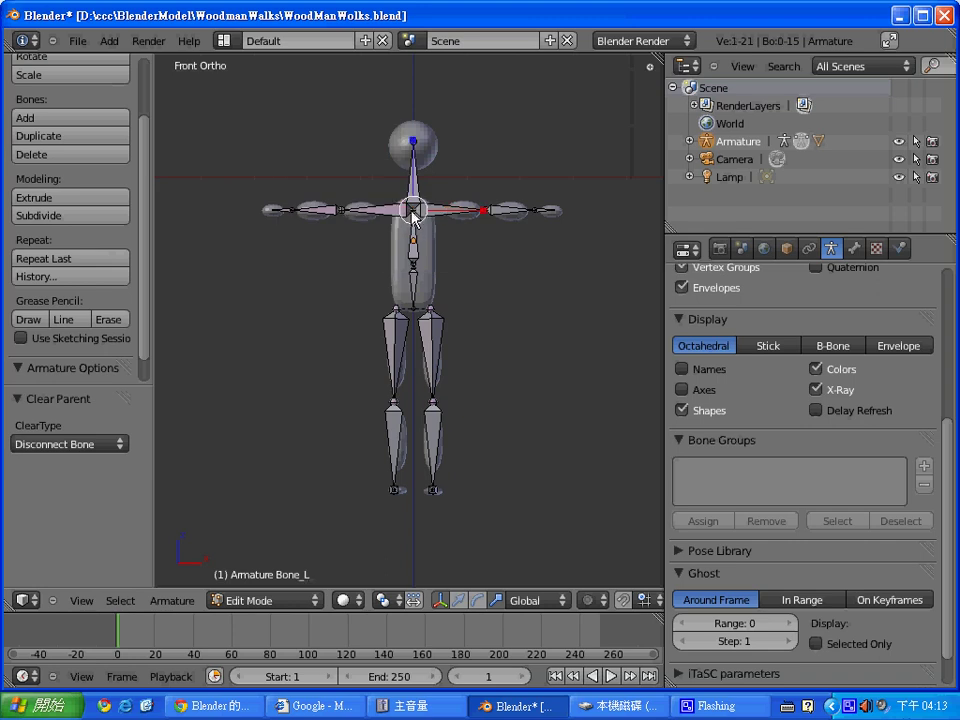
right_click(413, 213)
right_click(407, 210)
right_click(408, 212)
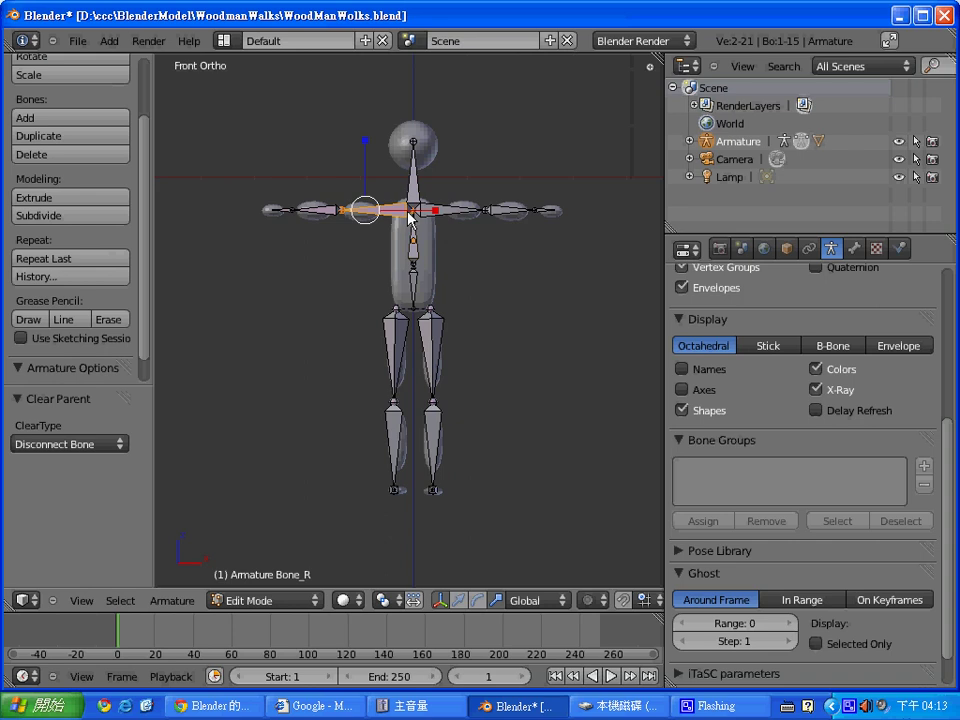
right_click(414, 218)
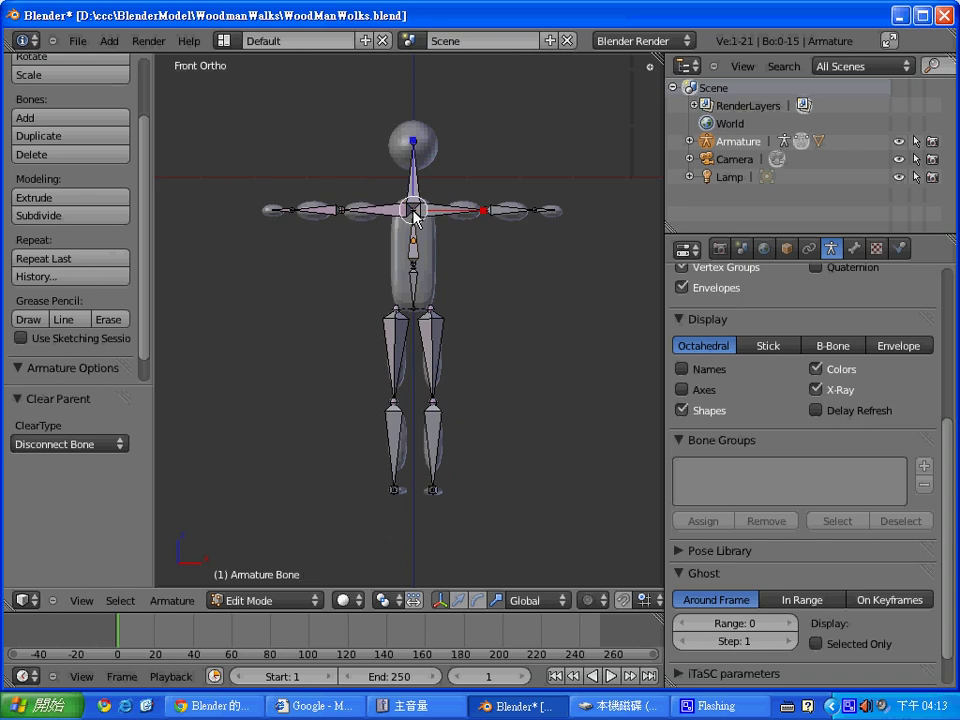
key("g")
left_click(407, 216)
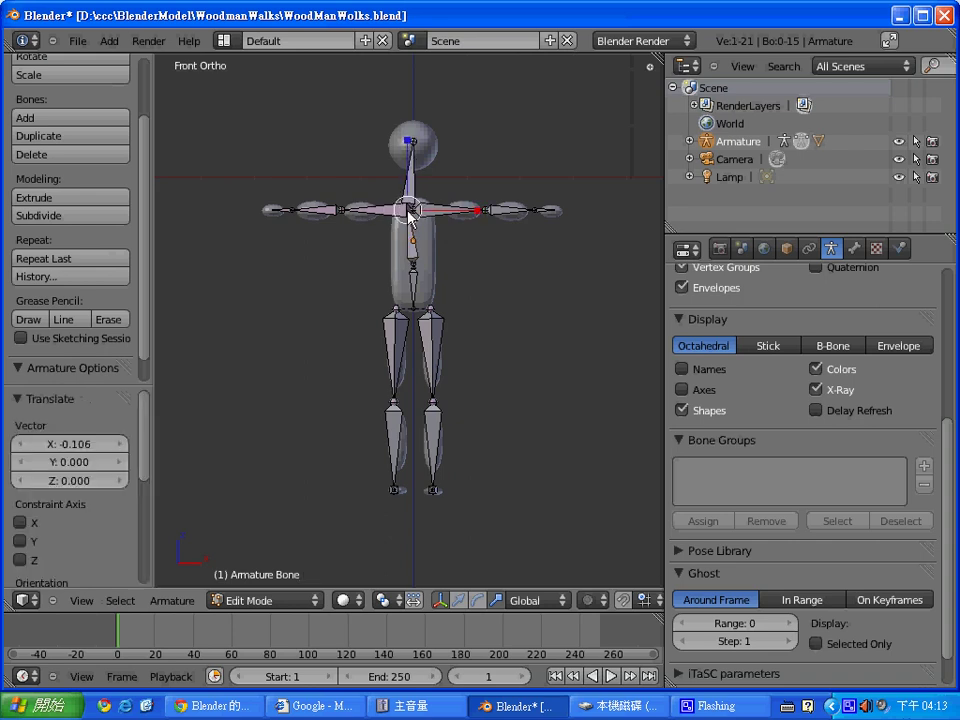
key("ctrl+z")
right_click(405, 214)
right_click(410, 214)
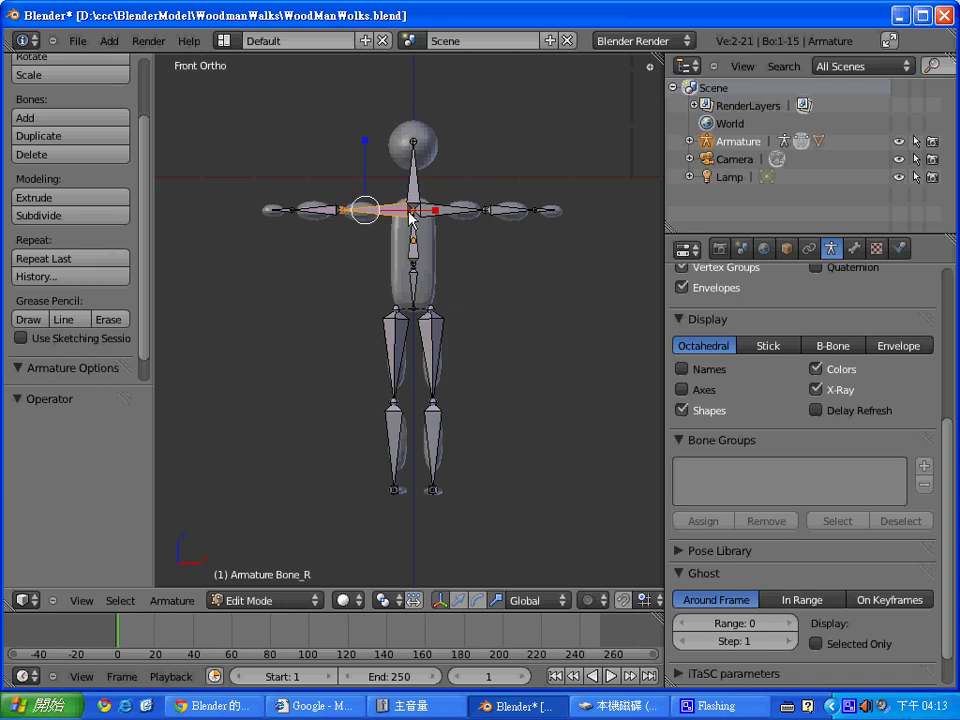
right_click(413, 212)
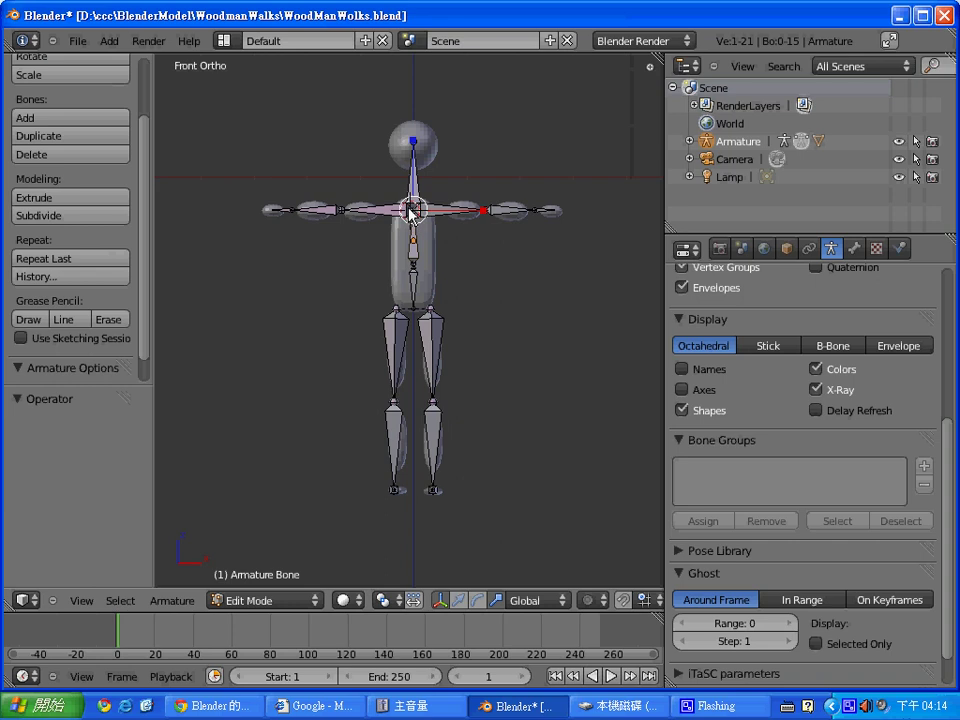
key("s")
key("Return")
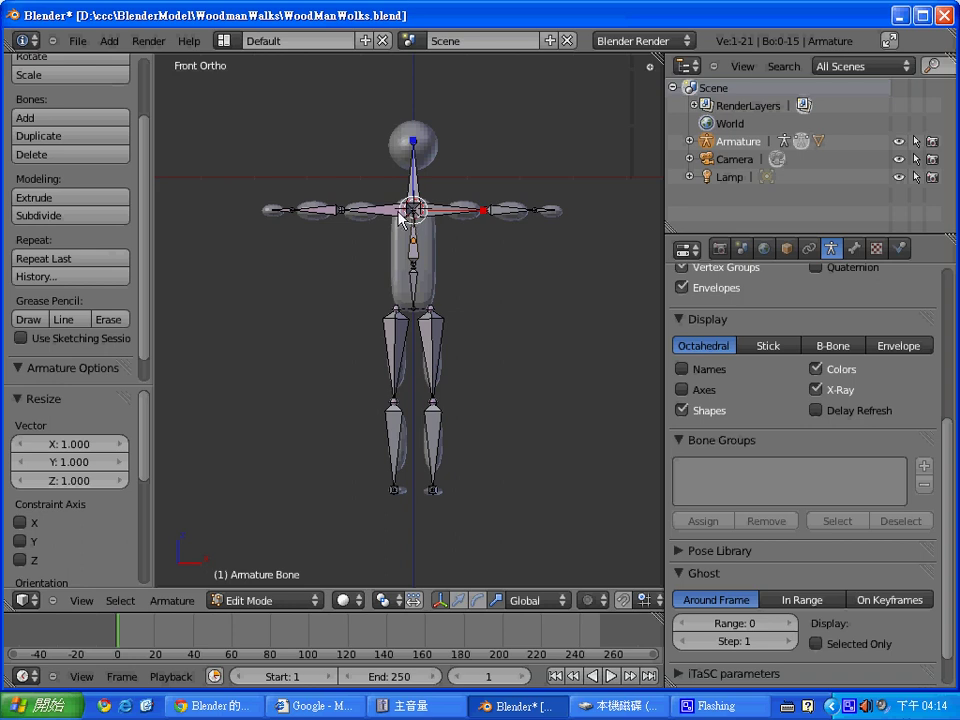
Inspect the shoulder bones Bone_R and Bone_L by cycling selection at the shoulder joint
right_click(409, 211)
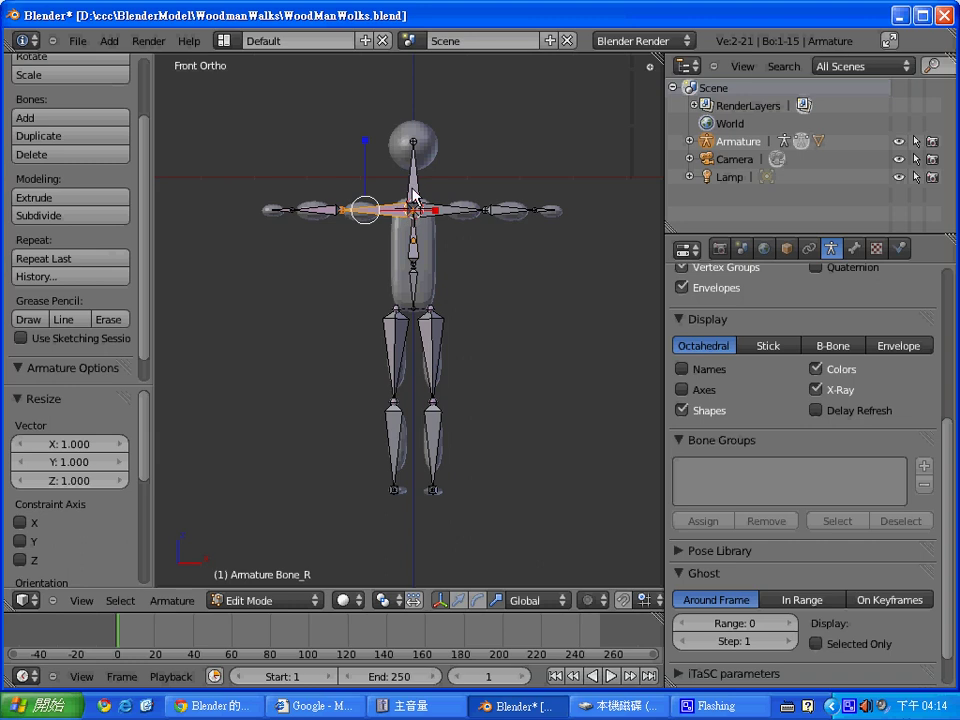
right_click(405, 213)
right_click(402, 215)
right_click(447, 213)
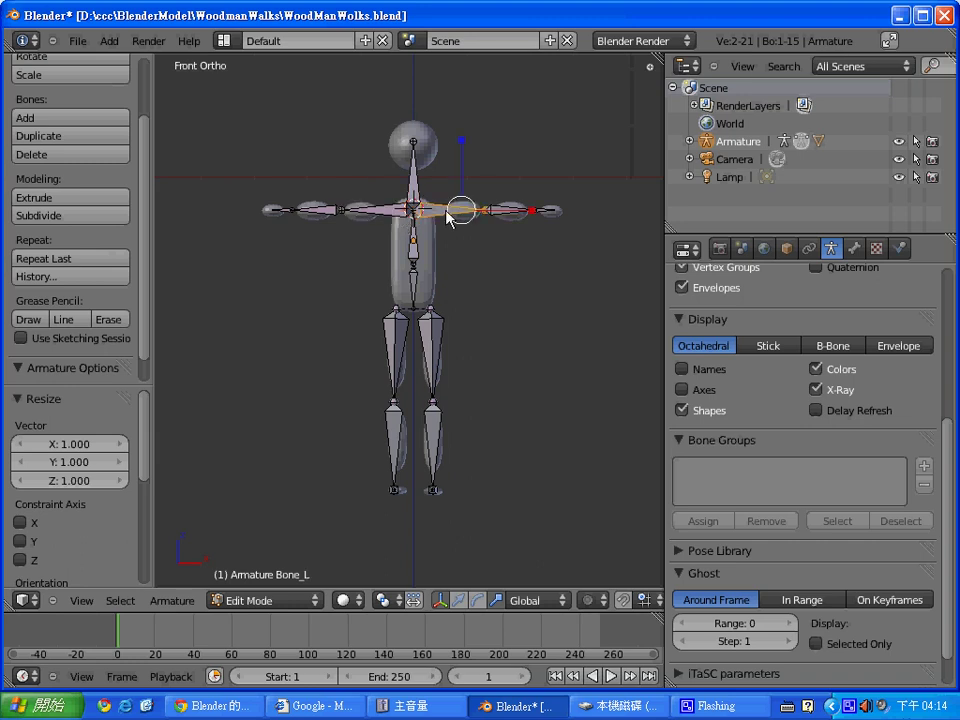
right_click(386, 211)
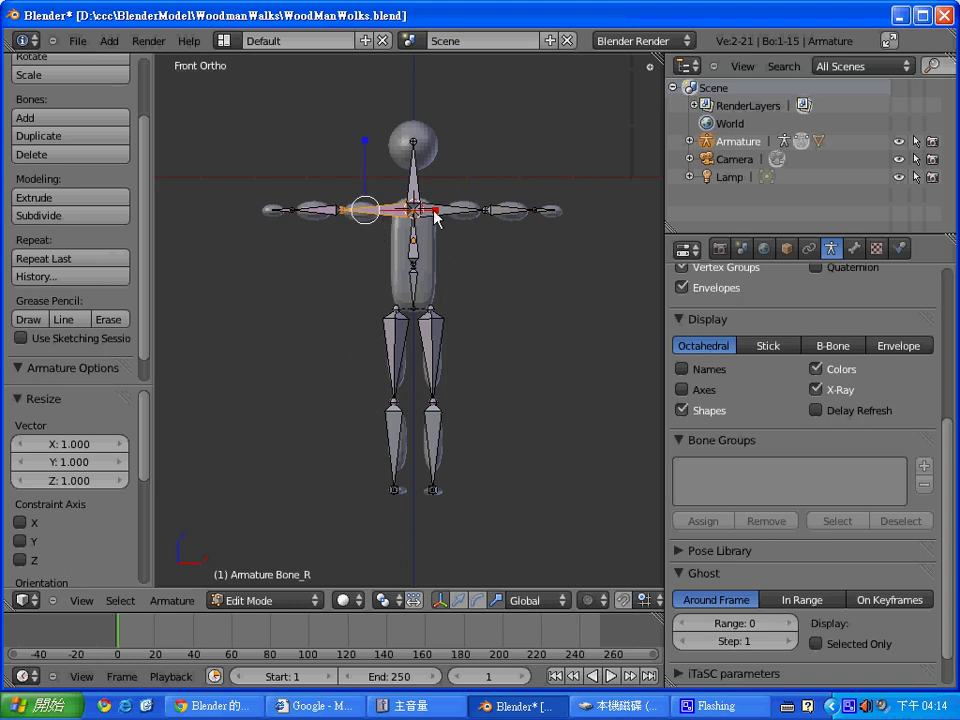
right_click(438, 213)
right_click(381, 212)
right_click(421, 214)
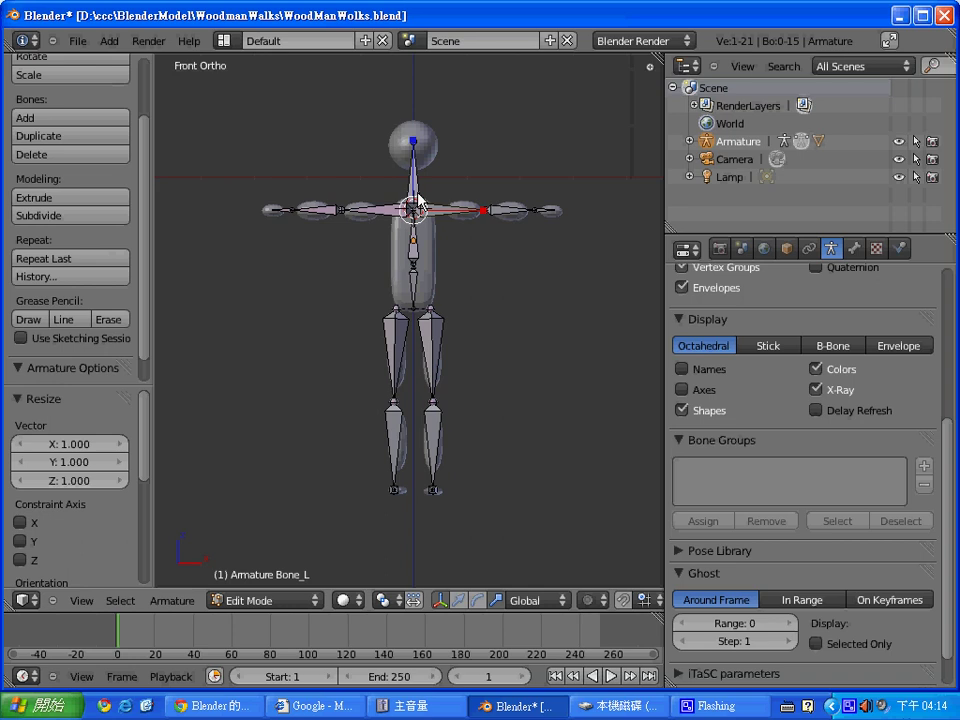
Expand the Armature, its bone data, Bone and Bone.001 in the Outliner
left_click(690, 142)
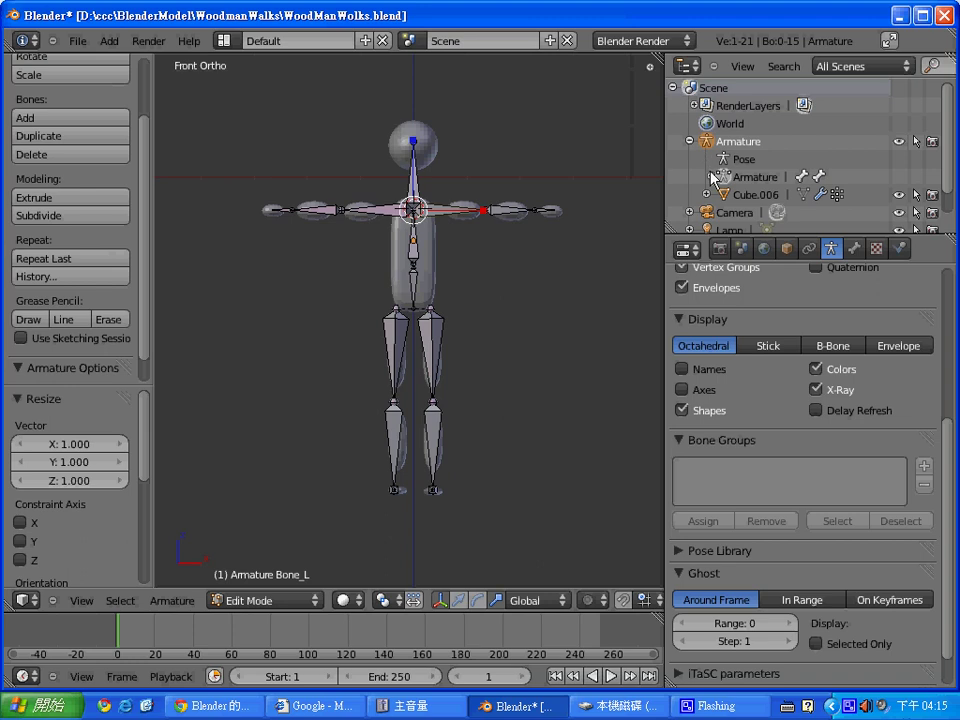
left_click(710, 177)
left_click_drag(948, 142, 949, 190)
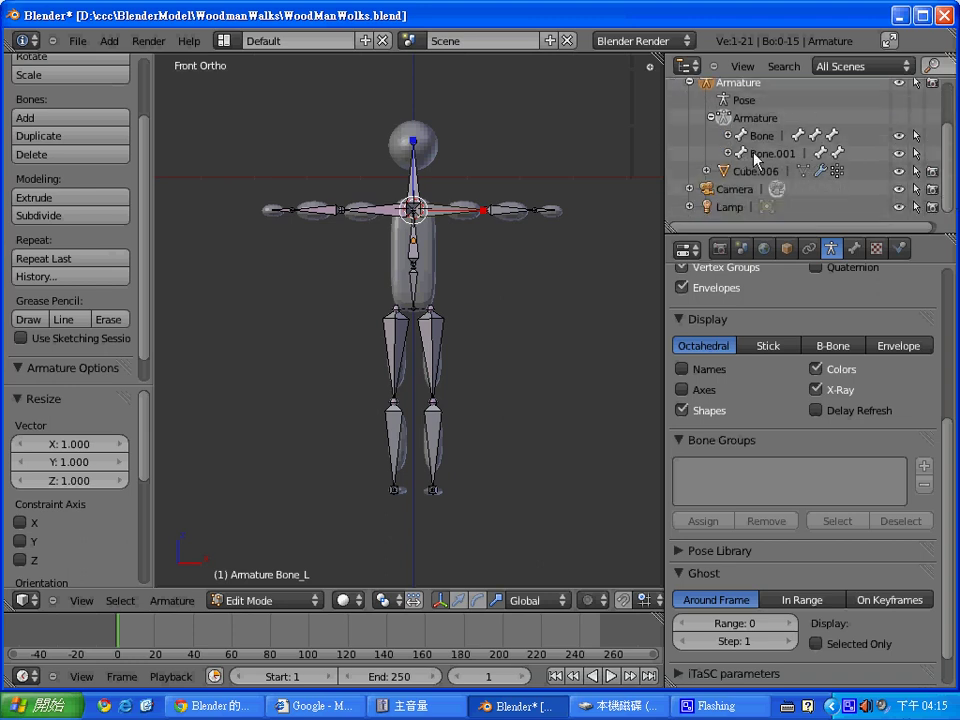
left_click(728, 136)
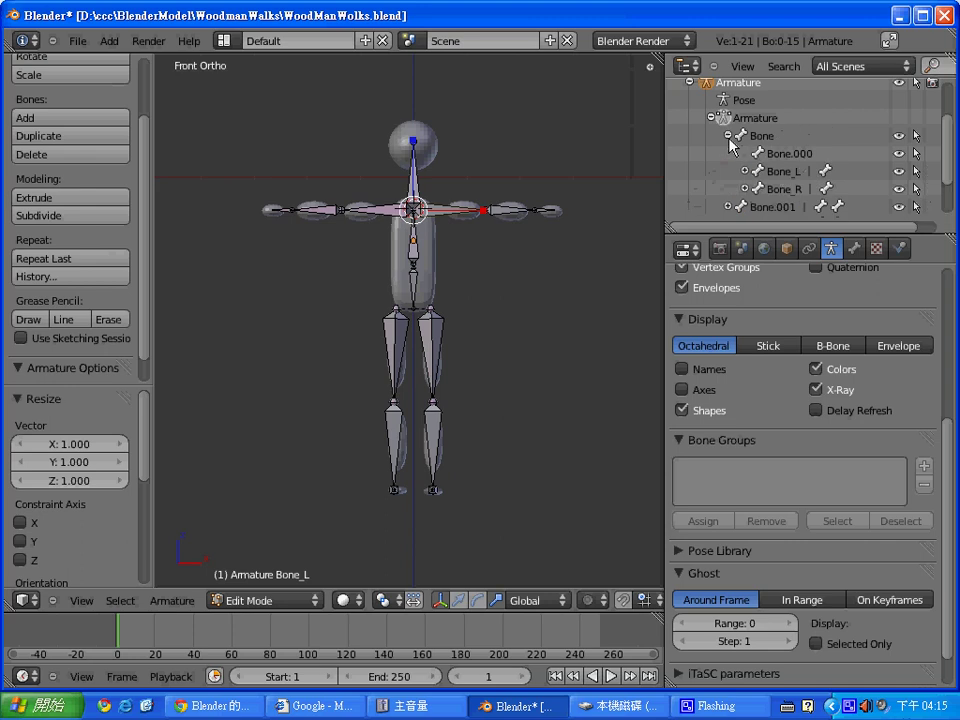
left_click_drag(945, 152, 952, 182)
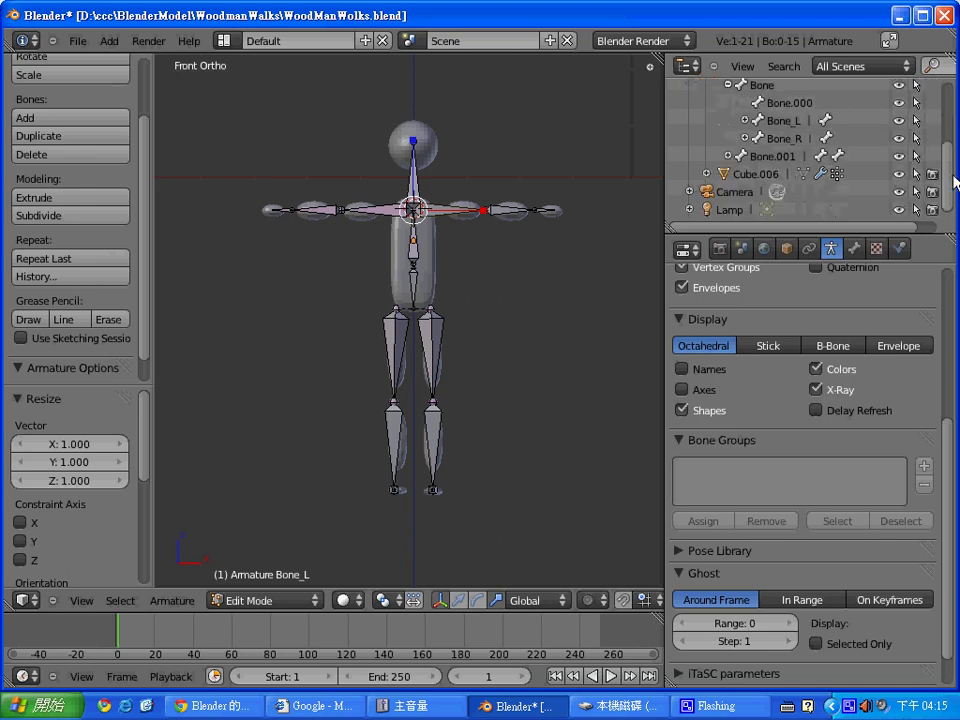
left_click(728, 153)
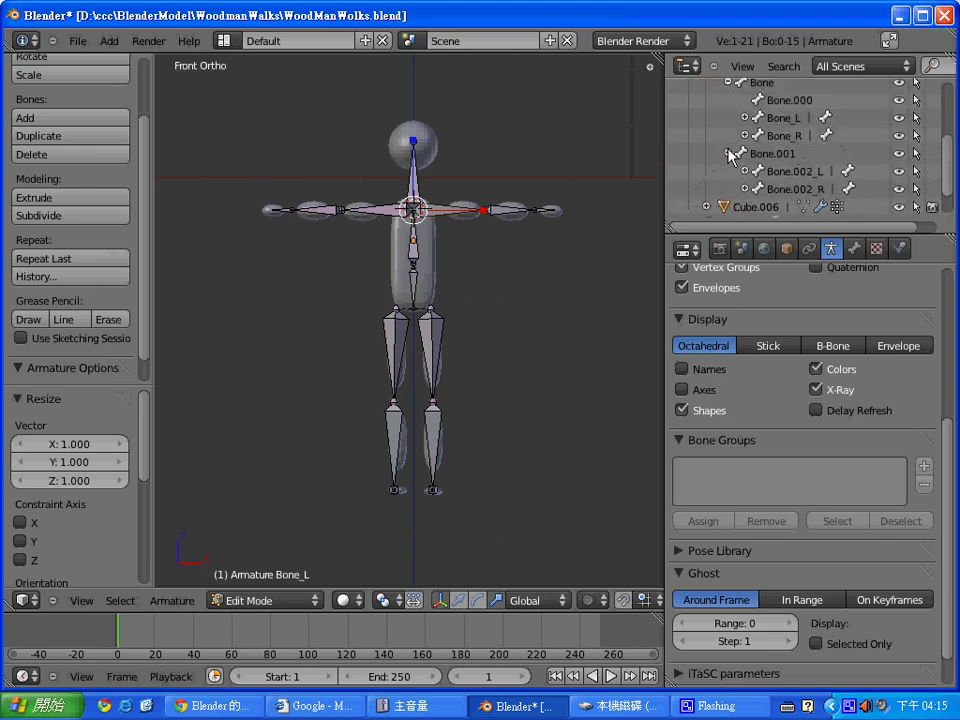
mouse_move(953, 166)
left_mouse_down()
mouse_move(949, 193)
mouse_move(945, 107)
mouse_move(949, 185)
left_mouse_up()
scroll(772, 186, "up", 2)
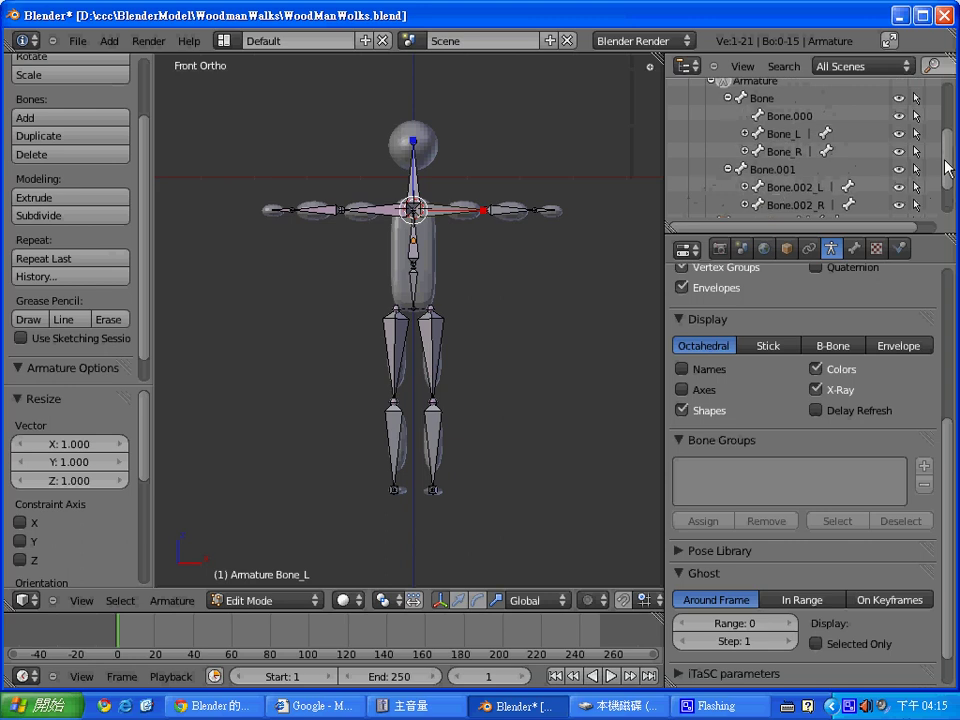
scroll(772, 186, "up", 1)
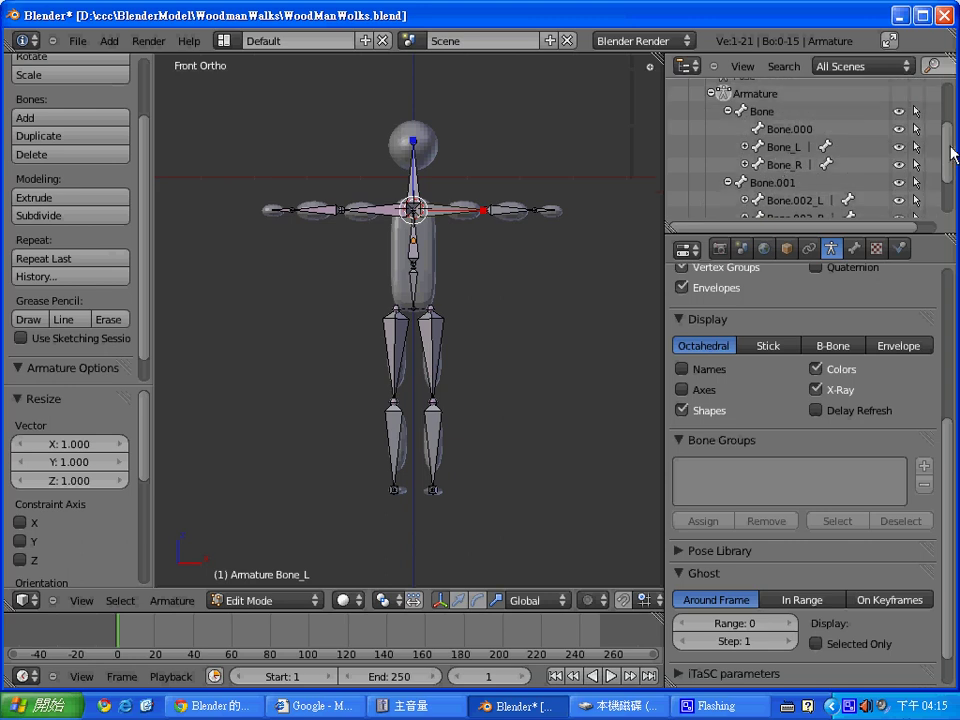
mouse_move(952, 153)
left_mouse_down()
mouse_move(950, 168)
mouse_move(944, 150)
left_mouse_up()
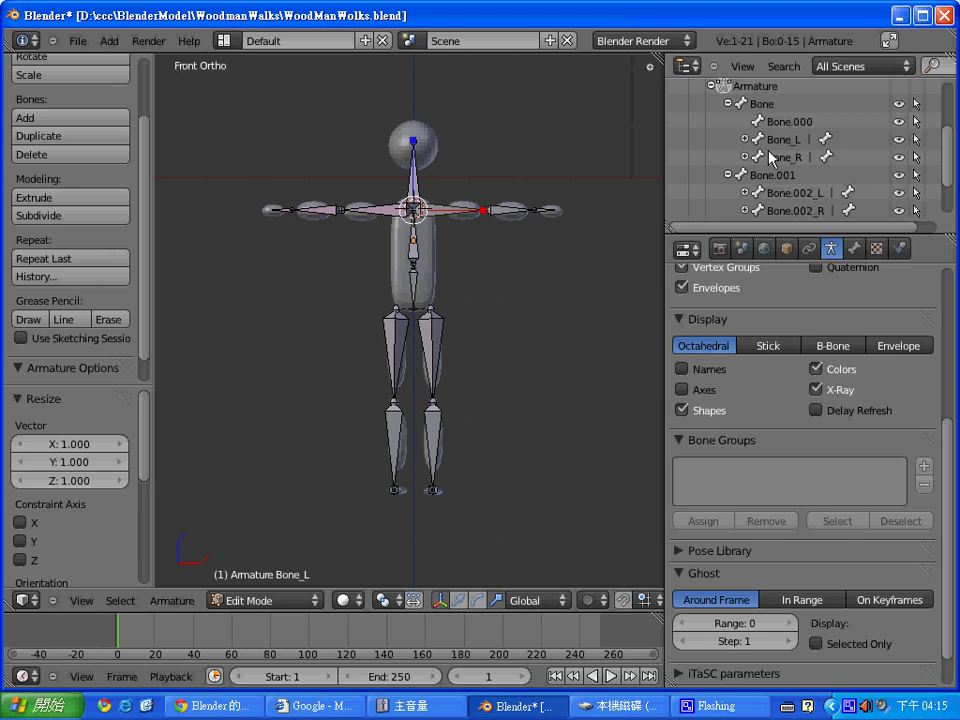
Expand Bone_L, Bone_R, Bone.002_L and Bone.002_R to list their child bones
left_click(744, 139)
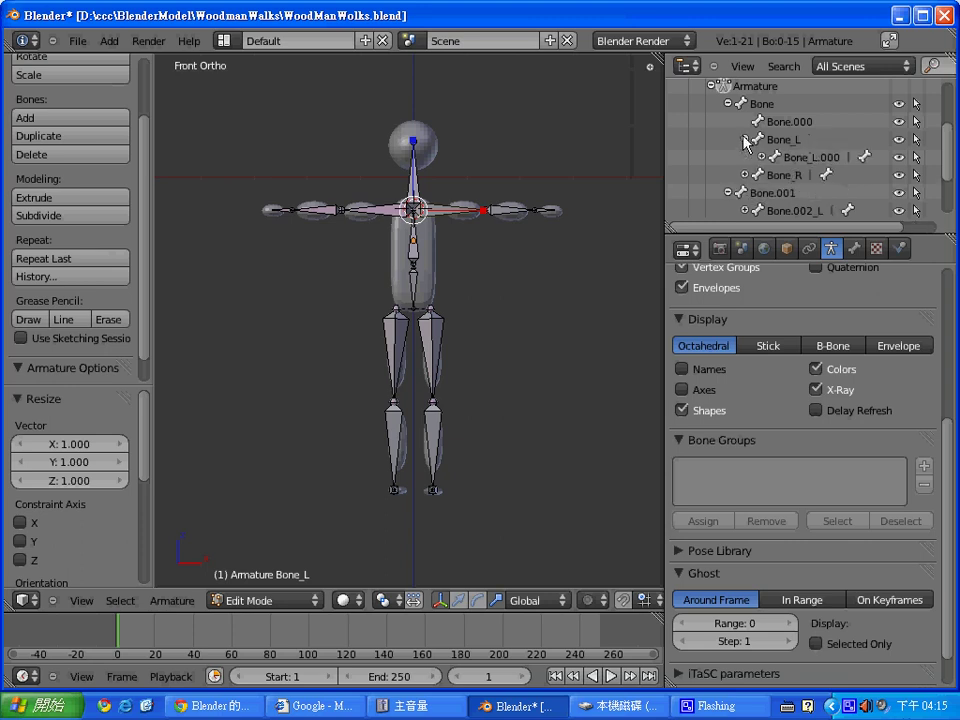
left_click(744, 175)
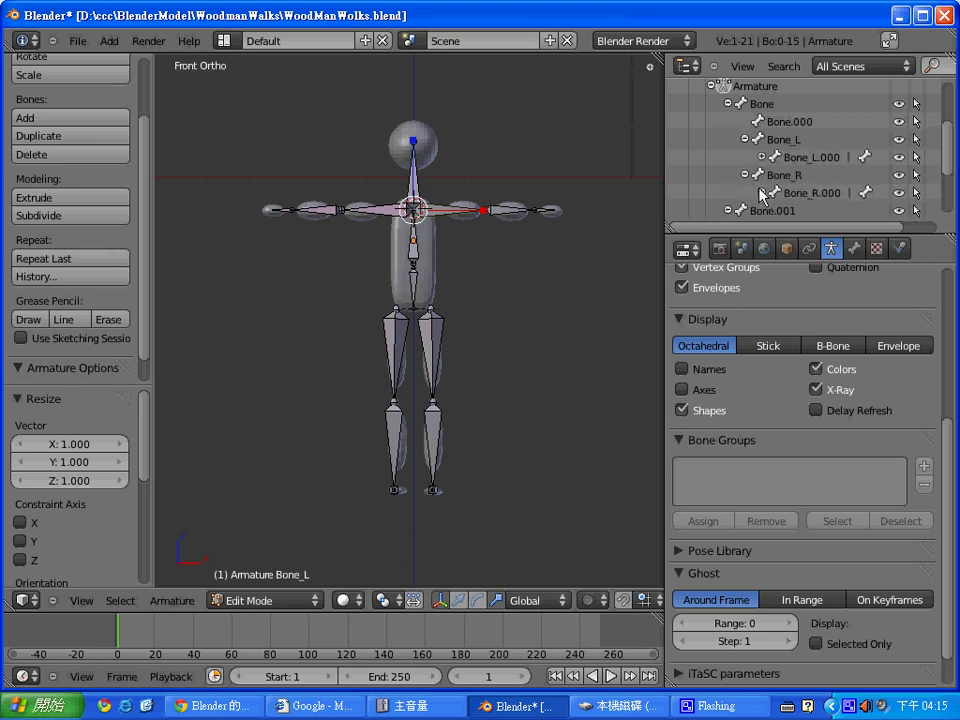
scroll(764, 190, "down", 2)
scroll(763, 175, "down", 2)
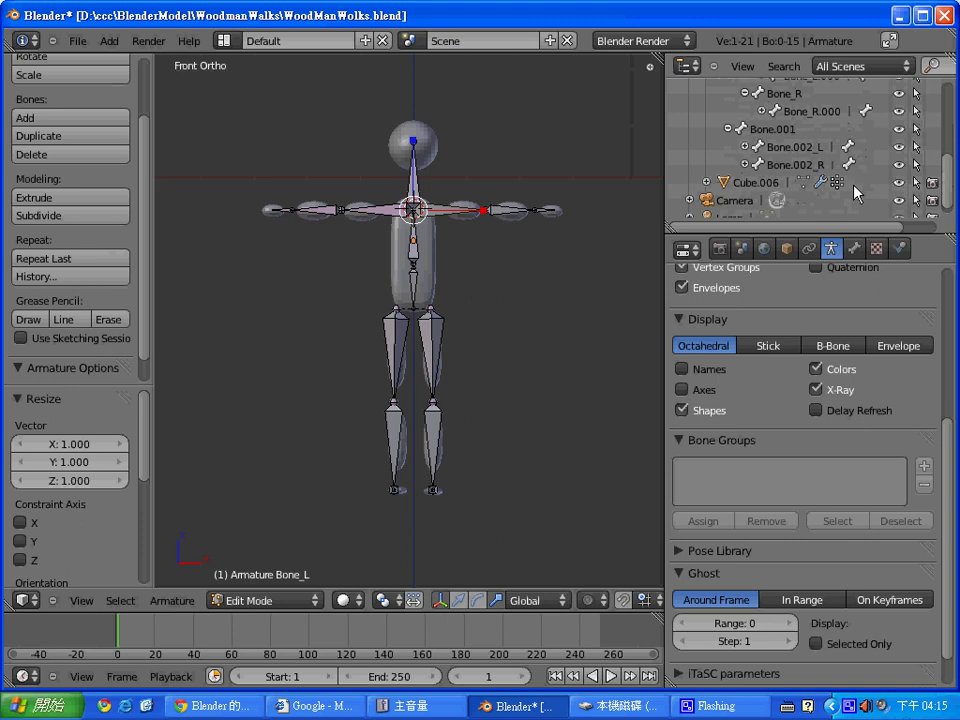
left_click(744, 147)
left_click(744, 182)
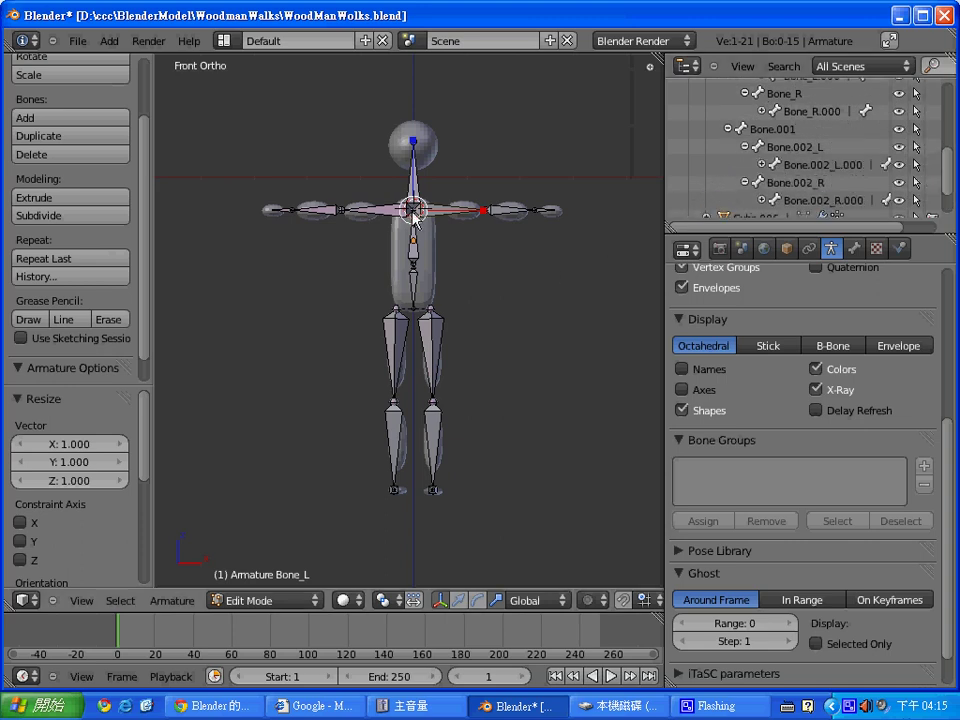
Select Bone_L at the shoulder joint and start moving it
right_click(413, 215)
right_click(411, 210)
key("g")
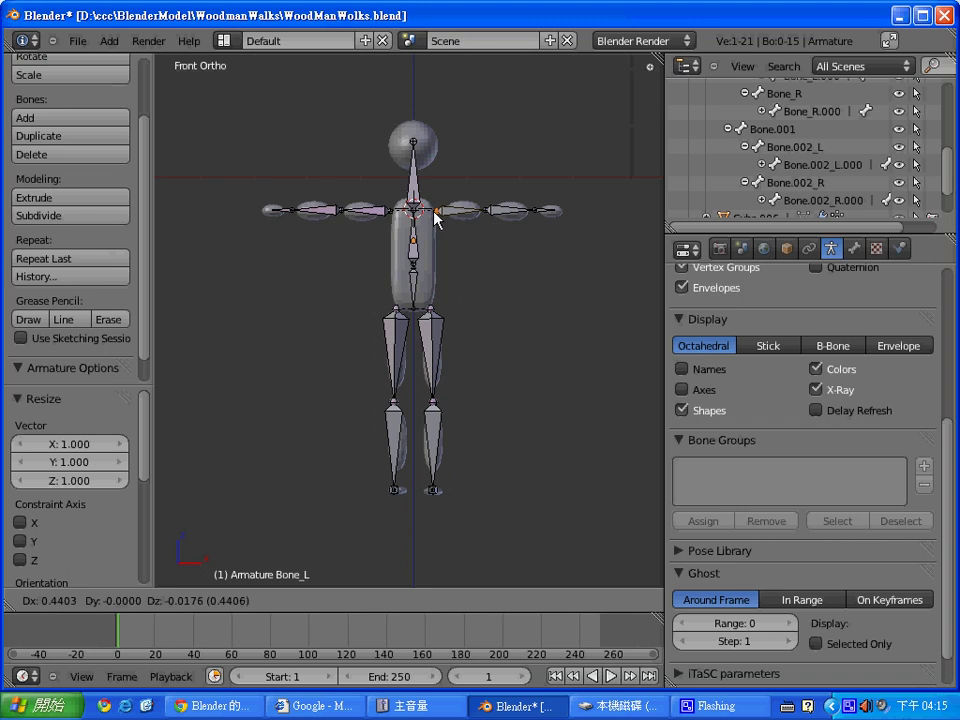
Place Bone_L's shoulder end 0.44 along X, enter Pose Mode, pick Bone.002_R.000, then Cube.006
left_click(437, 217)
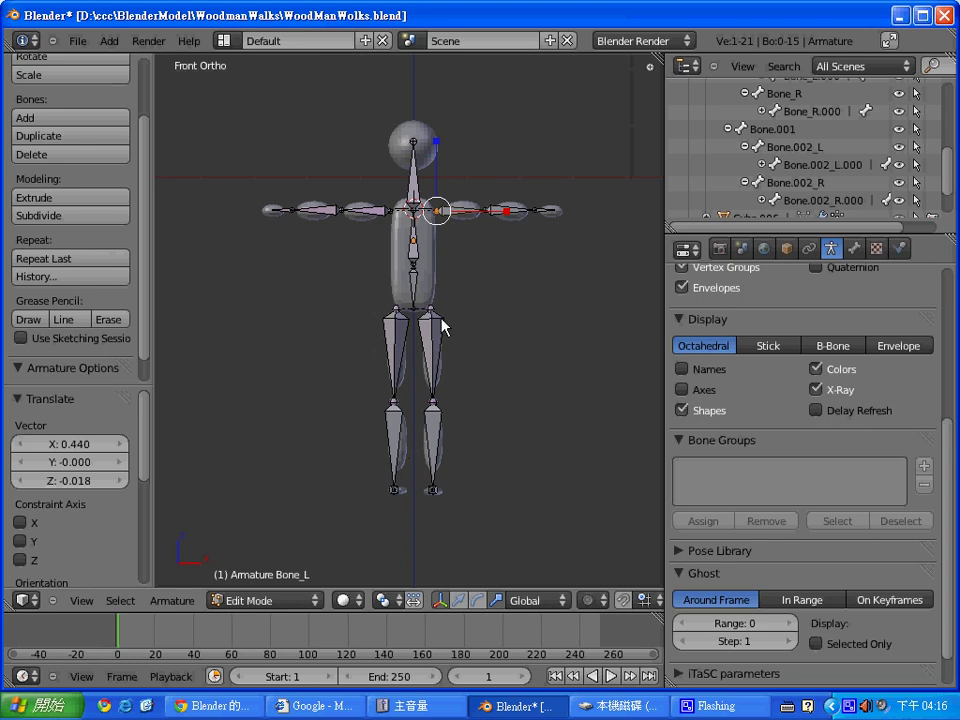
left_click(313, 602)
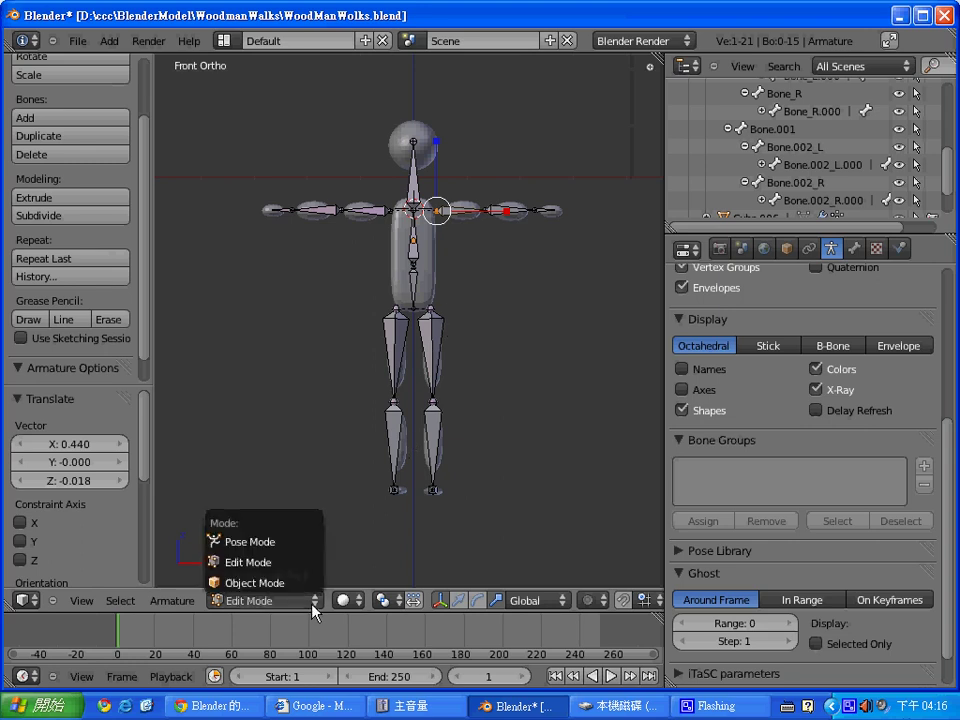
left_click(294, 540)
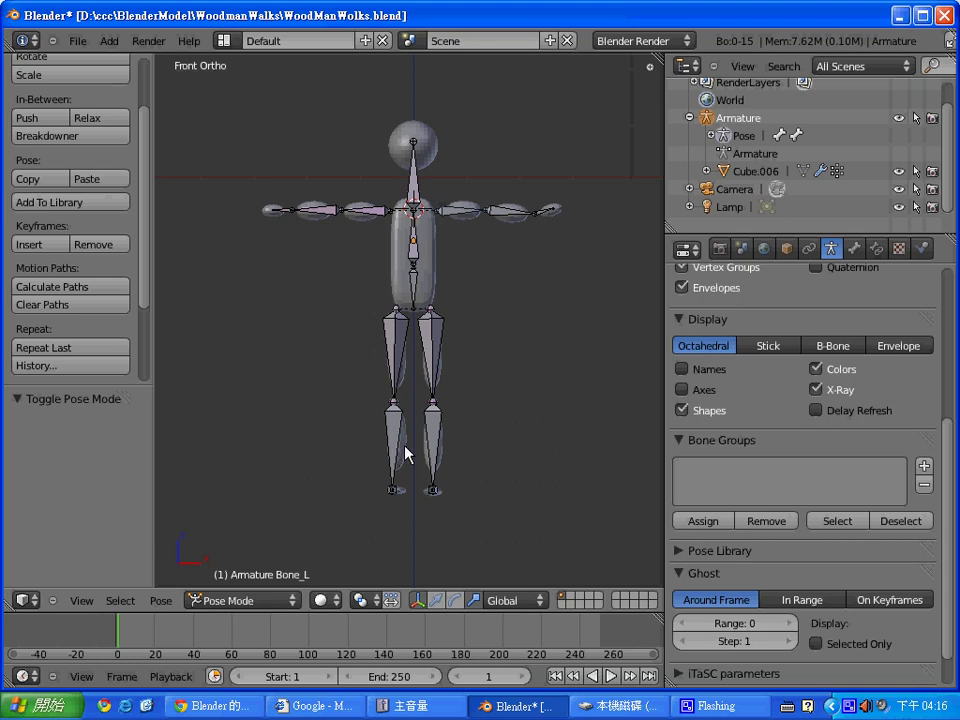
right_click(405, 453)
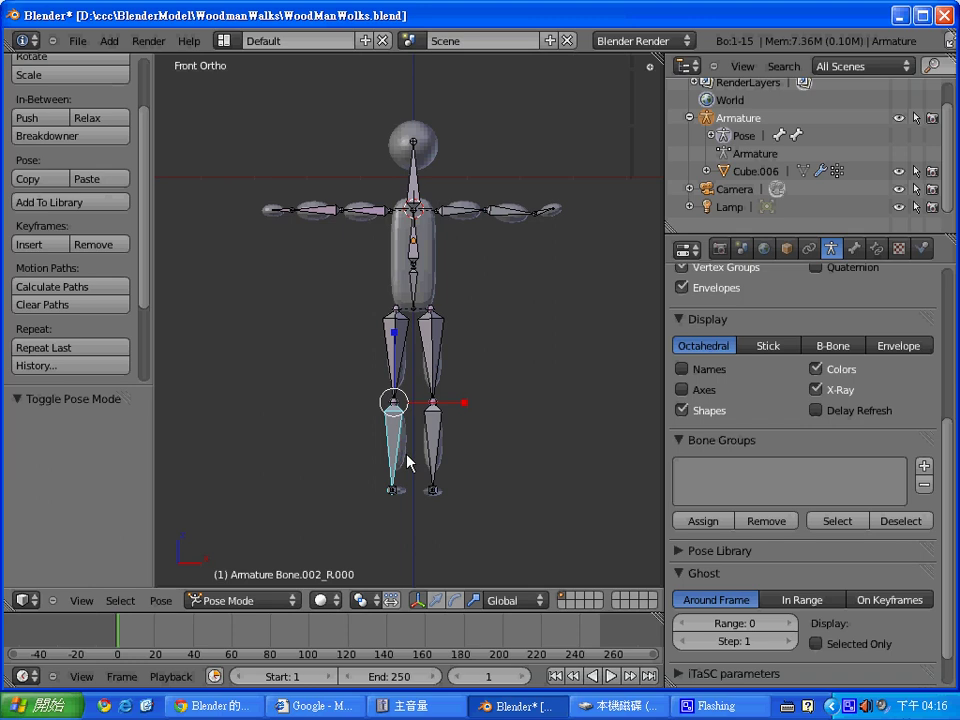
right_click(433, 289)
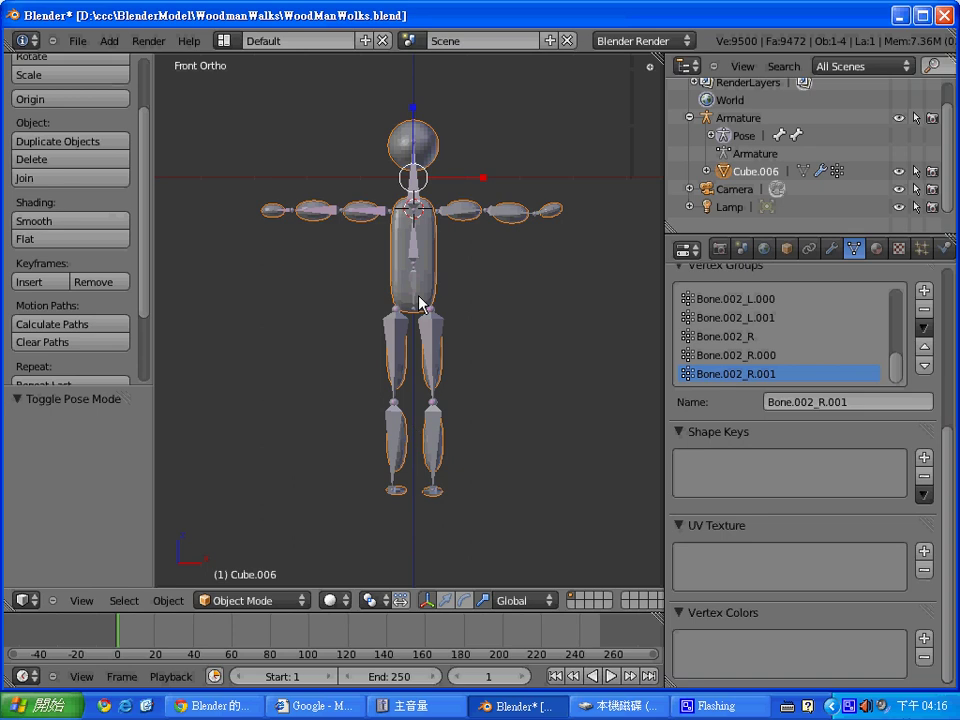
Put Cube.006 into Weight Paint mode to view the Bone.002_R.000 group's weights
key("ctrl+Tab")
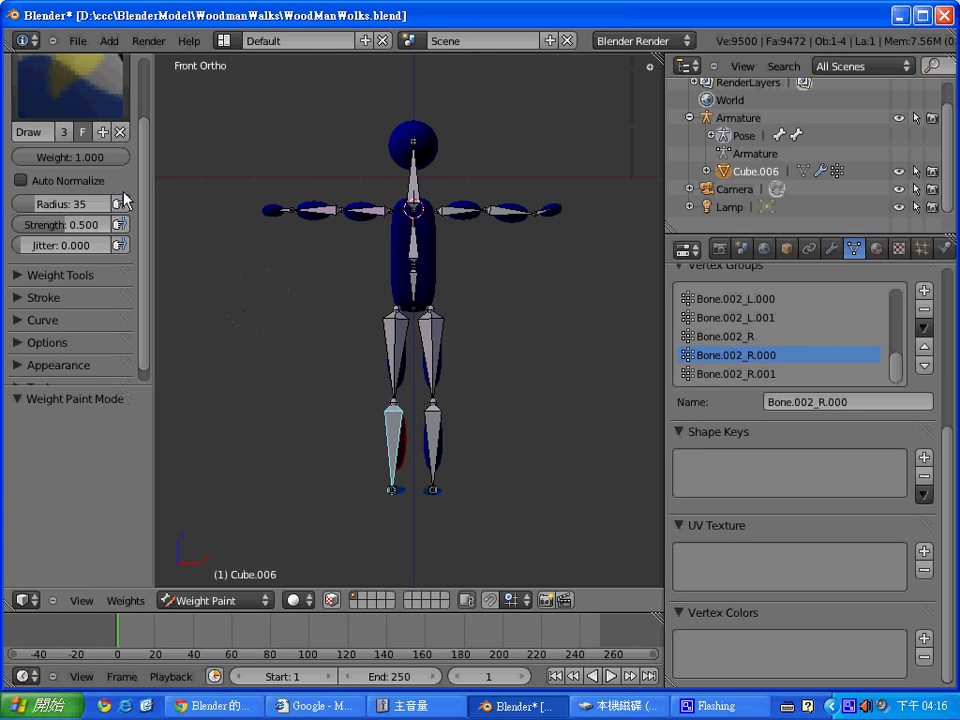
left_click(102, 160)
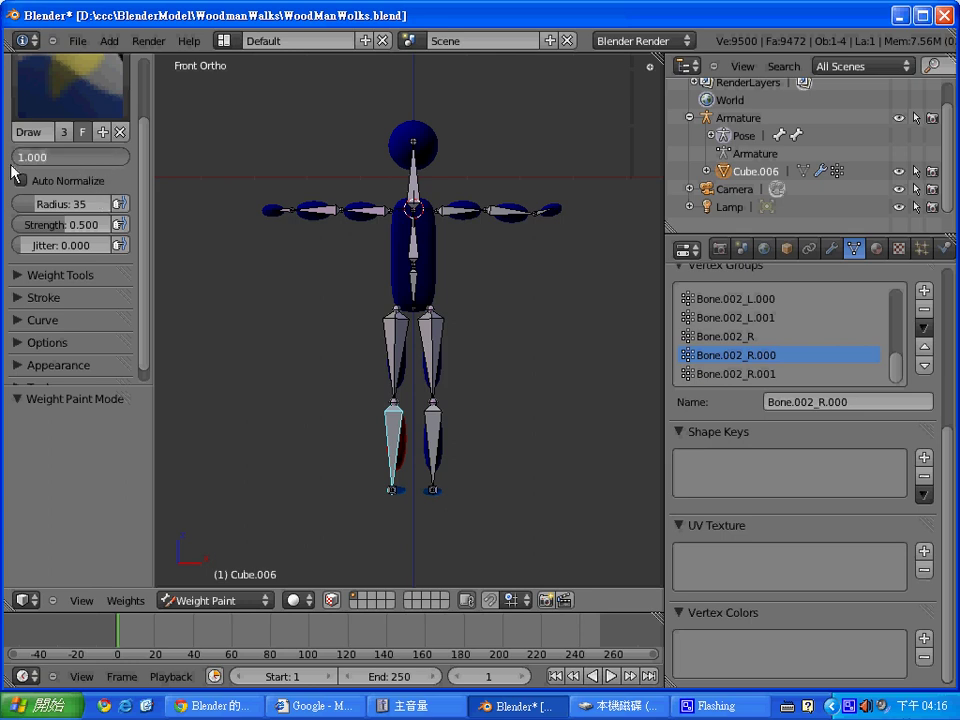
Set brush weight 0 and strength 1.0, then paint zero weight over the torso and legs
type("0")
key("Return")
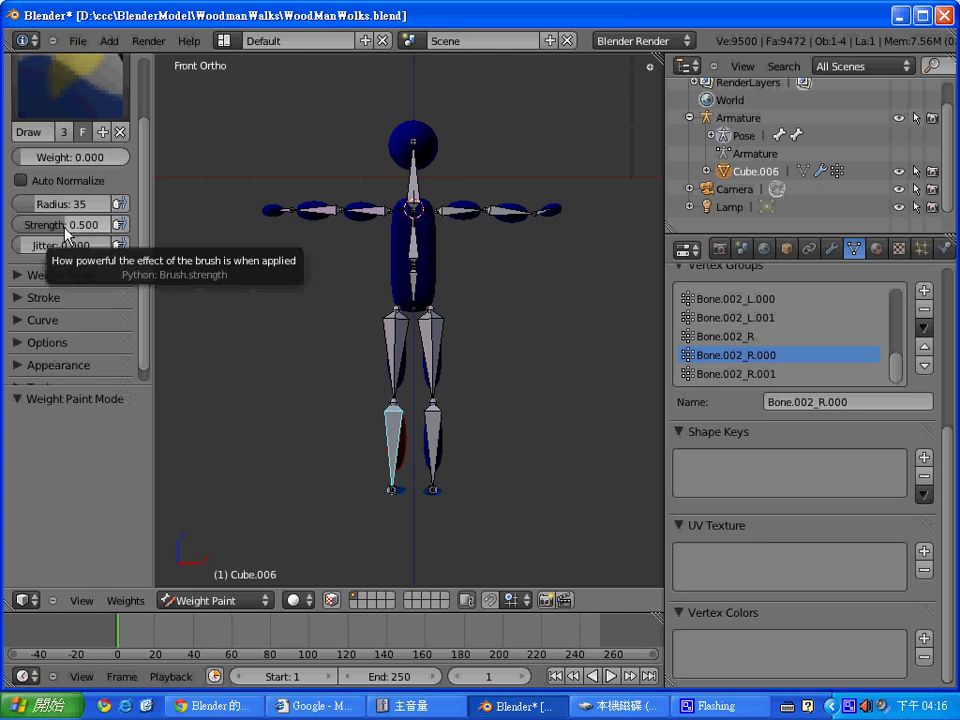
left_click_drag(66, 225, 122, 225)
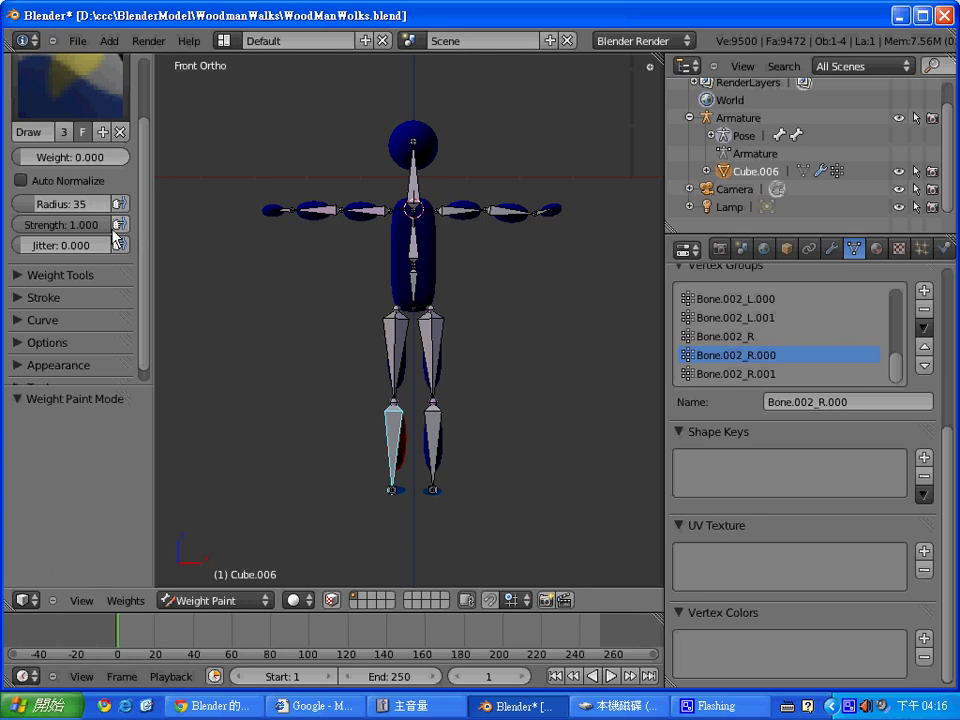
left_click(431, 304)
left_click_drag(431, 302, 428, 285)
Set the brush weight back to 1
left_click(85, 158)
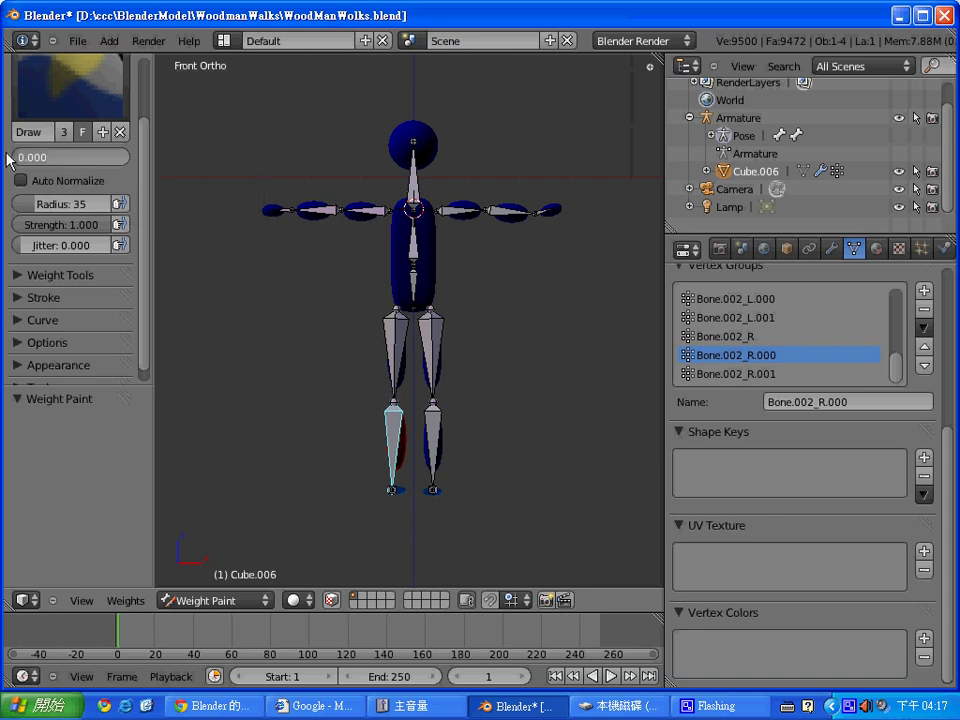
type("1")
key("Return")
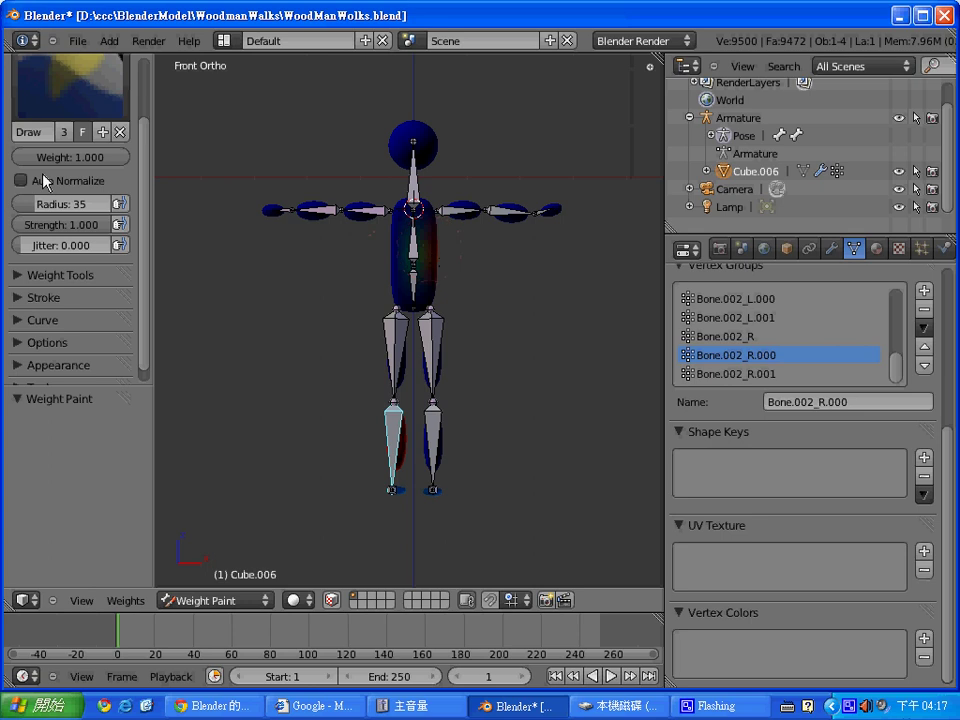
Paint light Bone.002_R.000 weight on the torso at strength 0.1, then restore strength to 1
left_click(77, 230)
type("0.1")
key("Return")
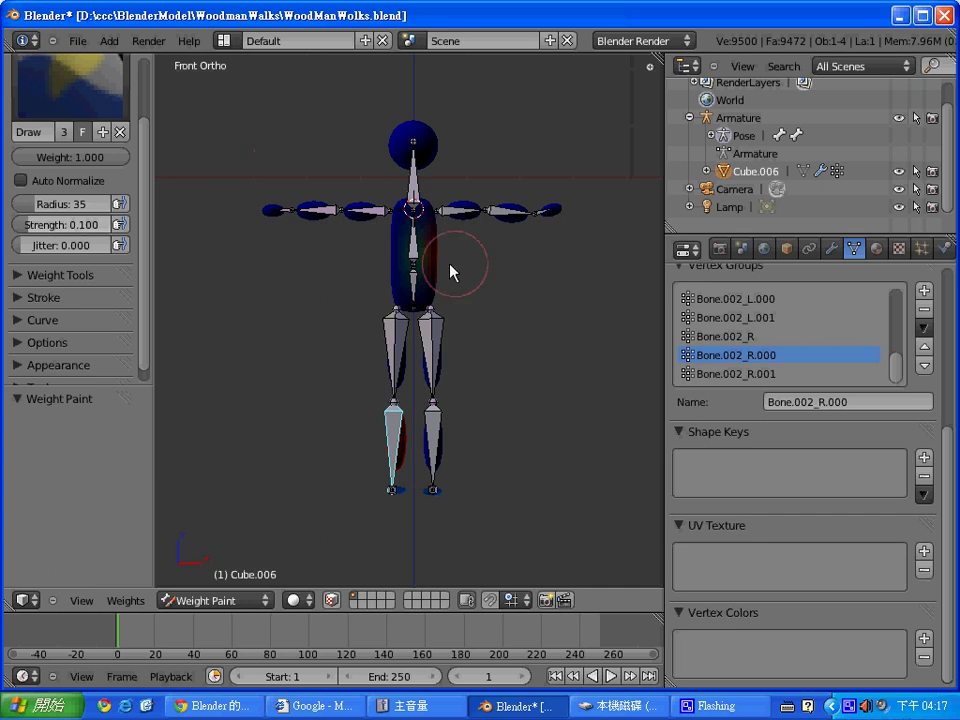
mouse_move(450, 268)
left_mouse_down()
mouse_move(404, 270)
mouse_move(424, 259)
mouse_move(418, 302)
mouse_move(399, 281)
left_mouse_up()
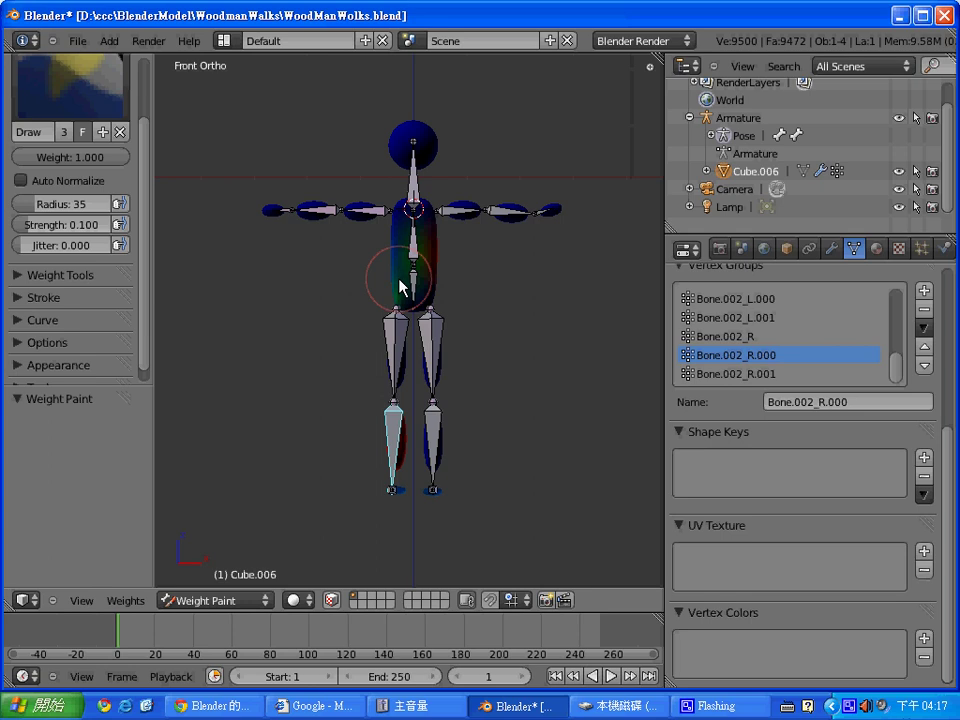
mouse_move(400, 280)
left_mouse_down()
mouse_move(400, 268)
mouse_move(402, 276)
left_mouse_up()
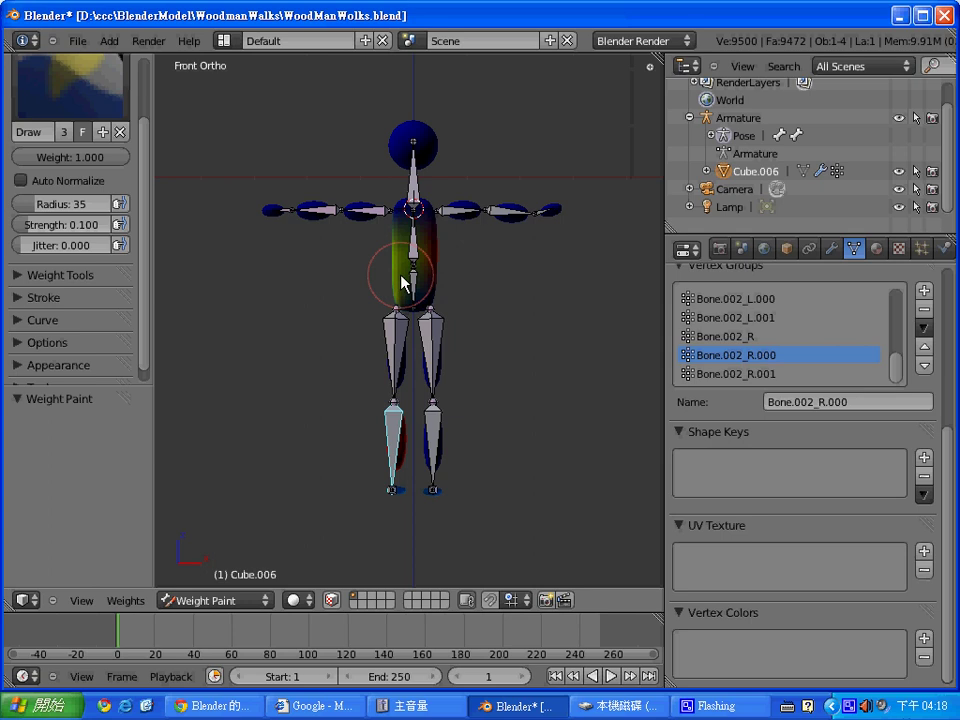
left_click_drag(404, 283, 392, 279)
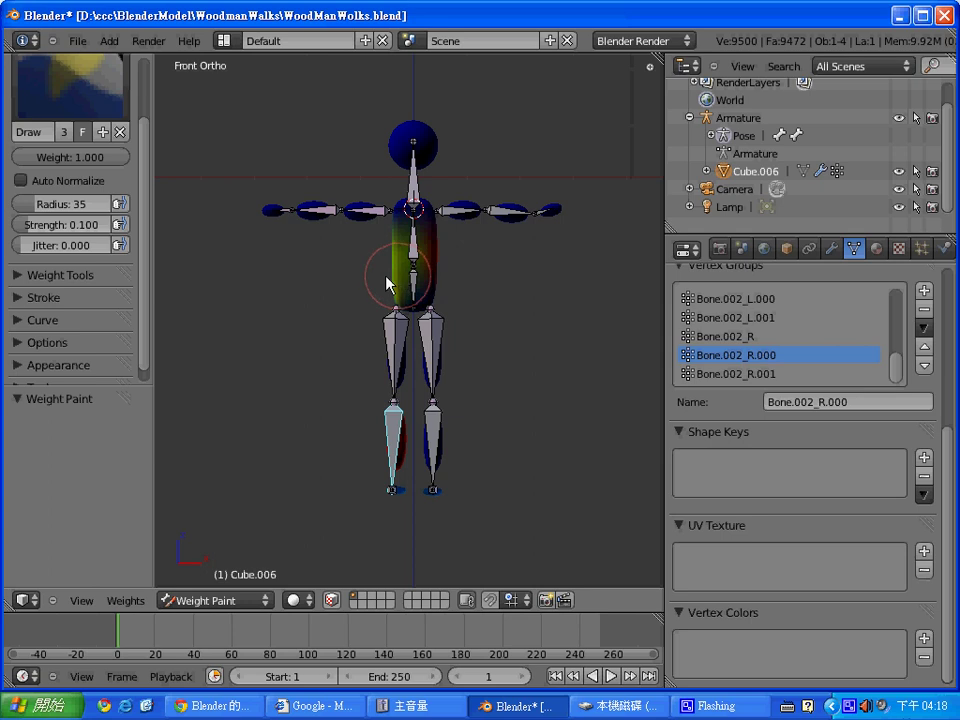
left_click(78, 227)
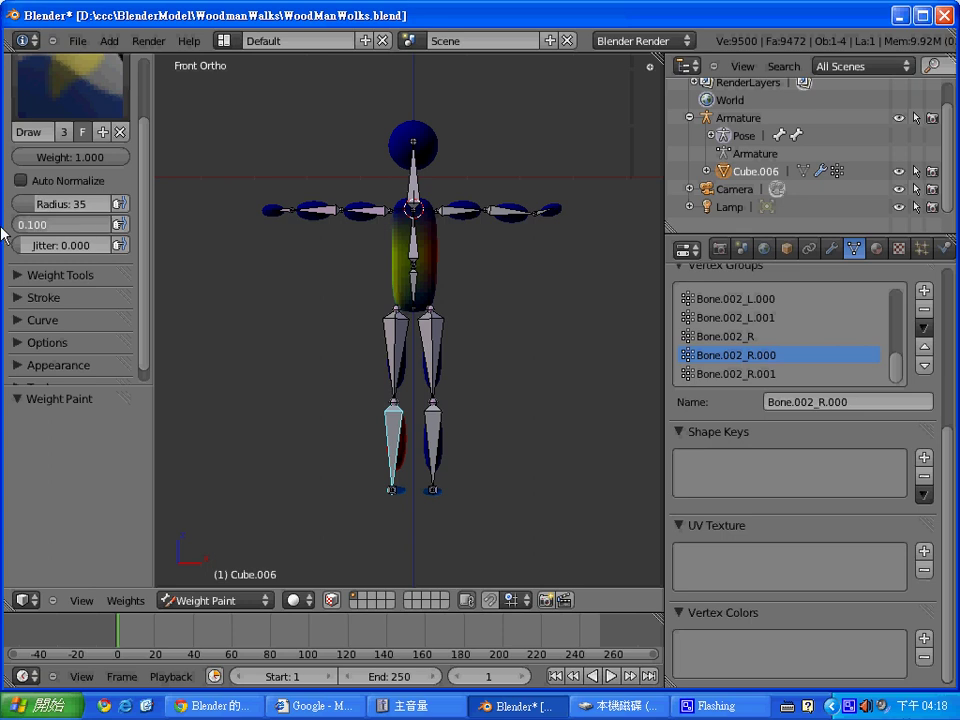
type("1")
key("Return")
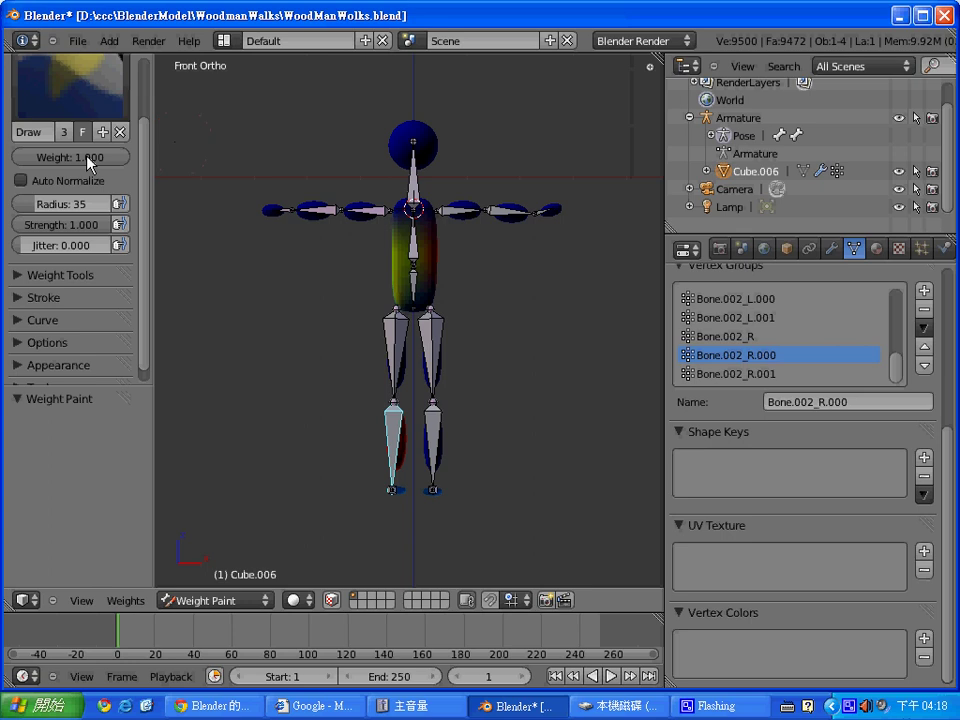
Set brush weight to 0 and paint the torso's Bone.002_R.000 weights back to zero
left_click(89, 158)
type("0")
key("Return")
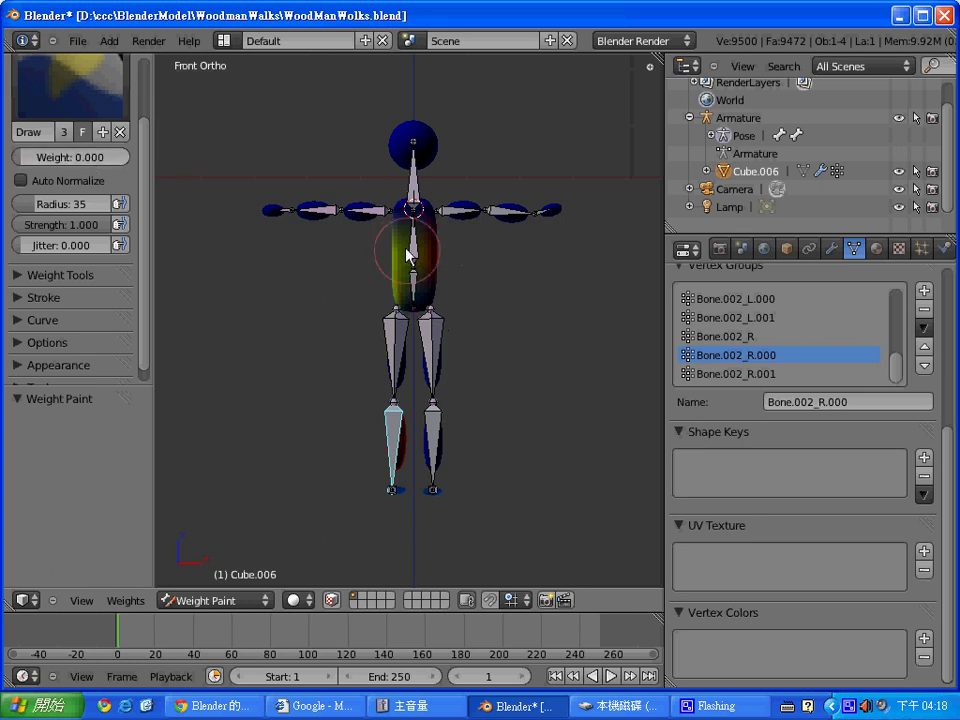
mouse_move(406, 253)
left_mouse_down()
mouse_move(407, 242)
mouse_move(420, 251)
mouse_move(412, 260)
mouse_move(403, 231)
mouse_move(420, 274)
mouse_move(403, 290)
mouse_move(401, 270)
mouse_move(422, 261)
mouse_move(424, 243)
left_mouse_up()
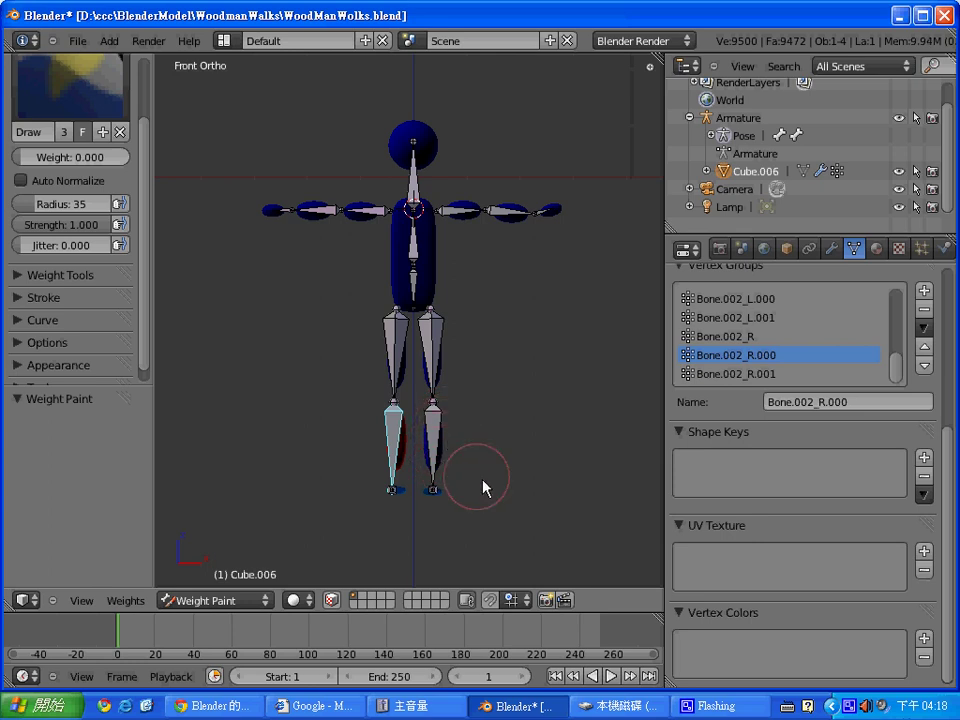
scroll(536, 449, "up", 2)
scroll(536, 449, "up", 2)
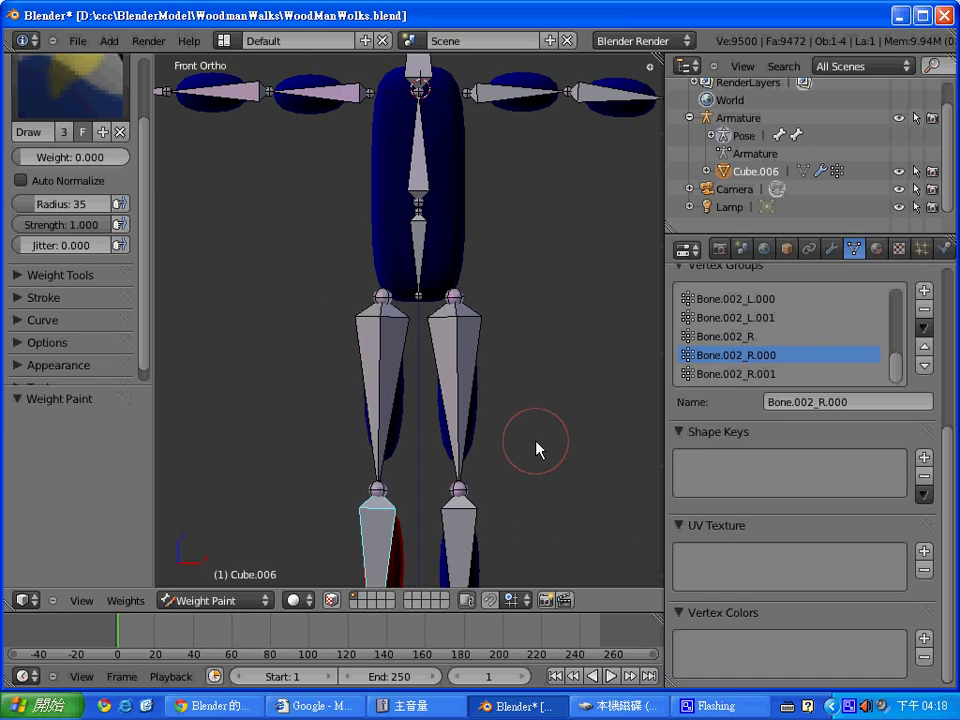
scroll(536, 449, "down", 3)
scroll(536, 449, "down", 1)
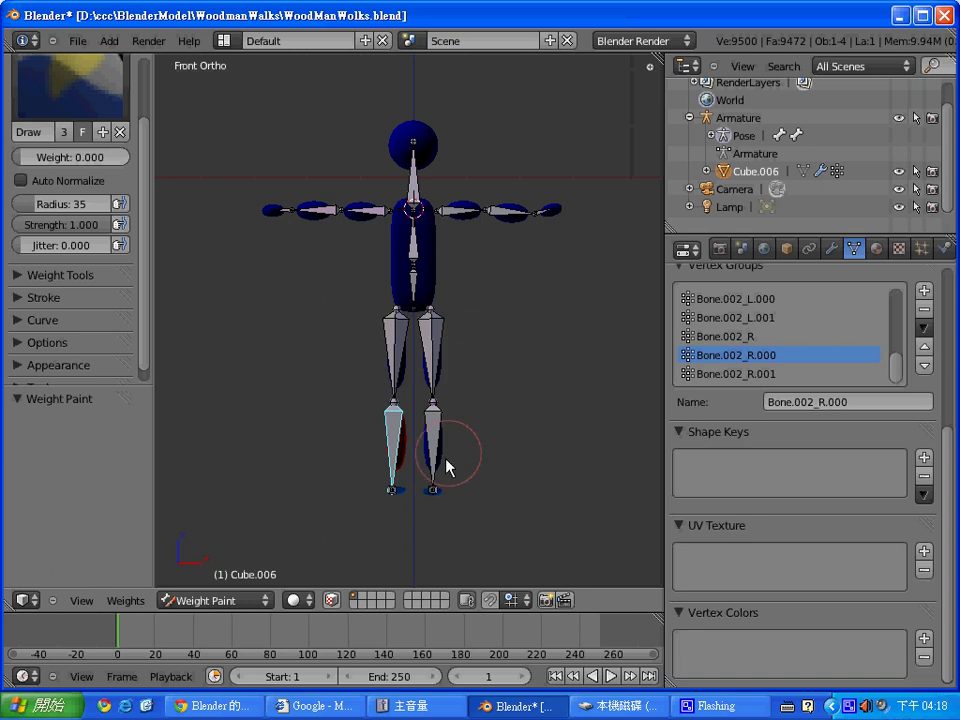
Hide the right thigh, right shin and left thigh bones
right_click(433, 345)
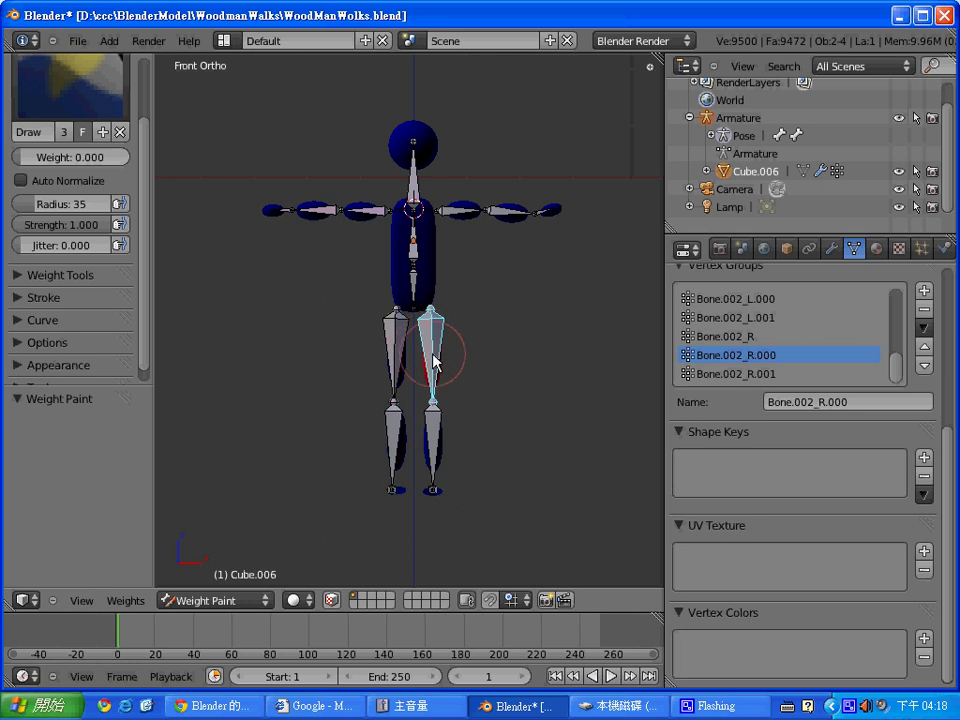
key("h")
right_click(433, 429)
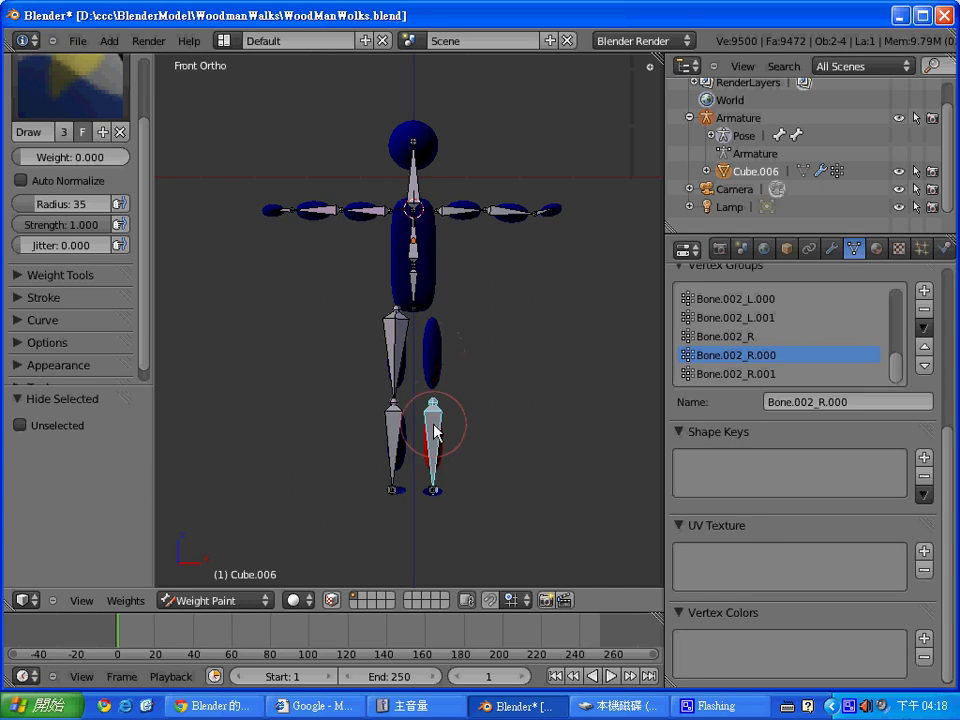
key("h")
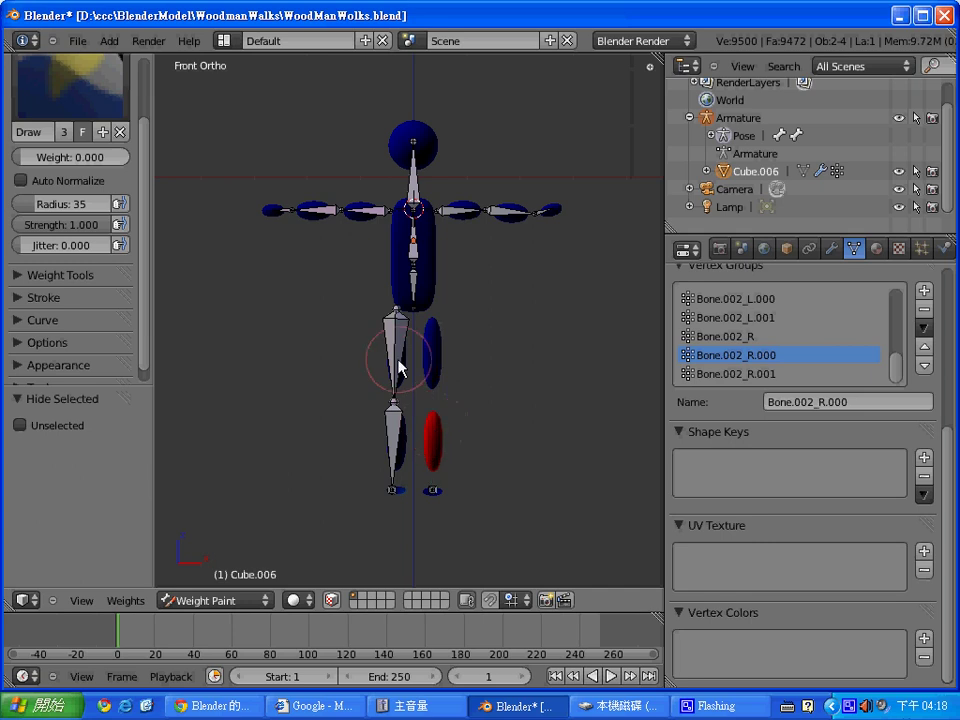
right_click(398, 356)
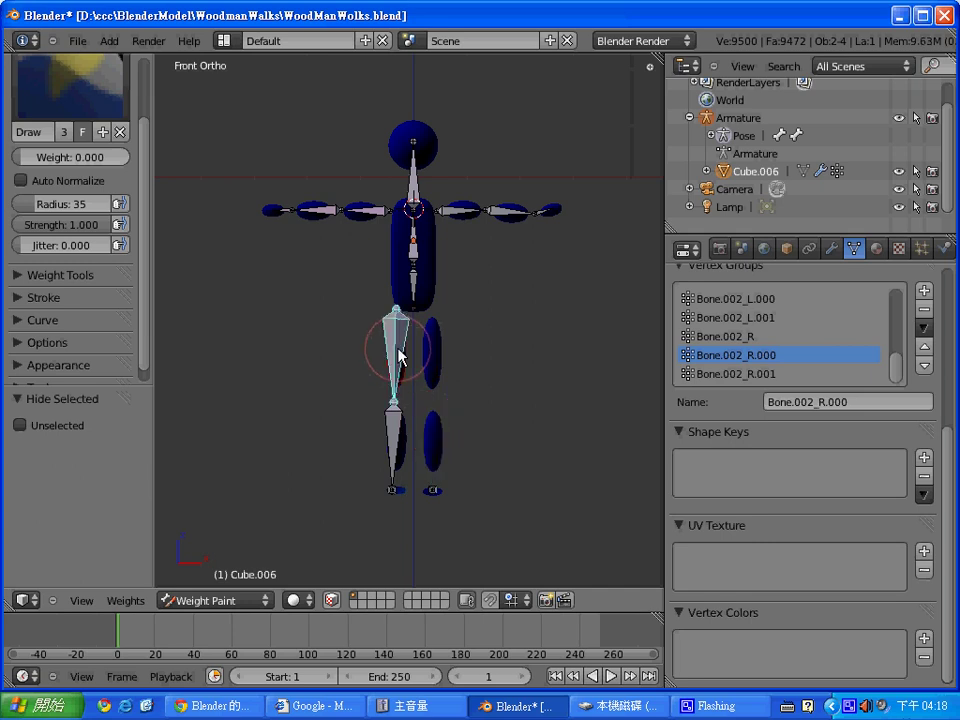
key("h")
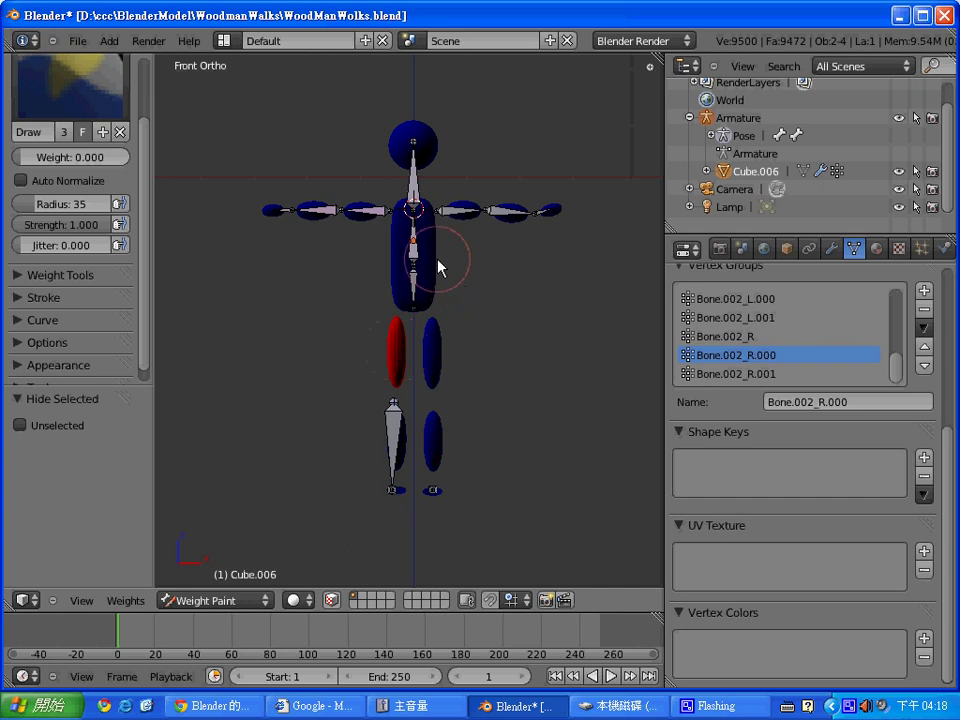
Check the foot bones' weights, then paint zero weight over the right foot piece
right_click(395, 490)
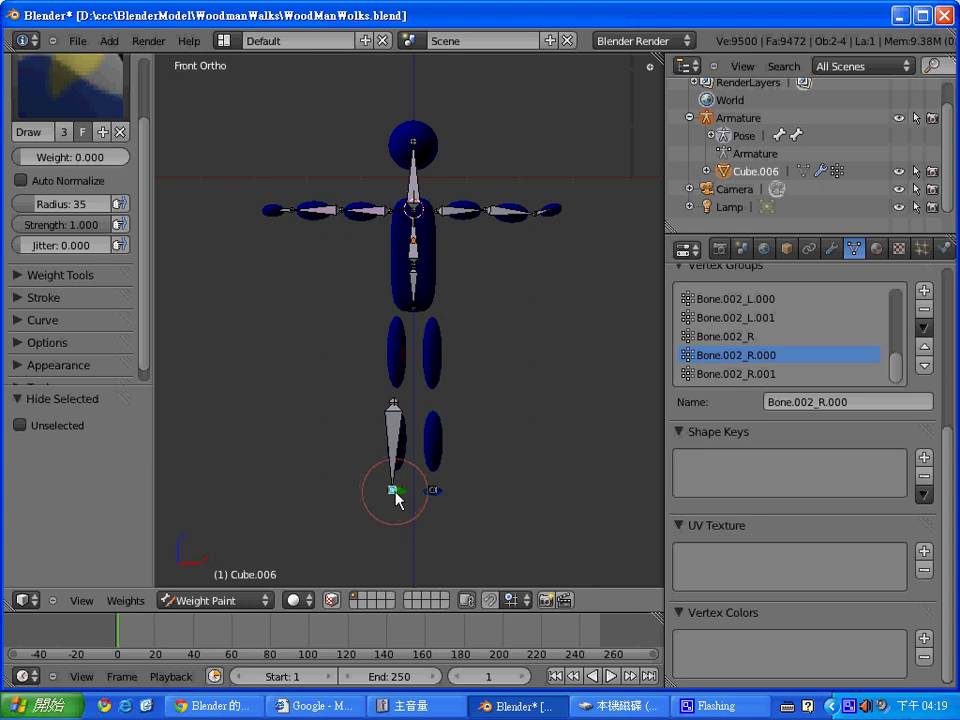
right_click(395, 491)
right_click(394, 491)
right_click(399, 497)
right_click(433, 492)
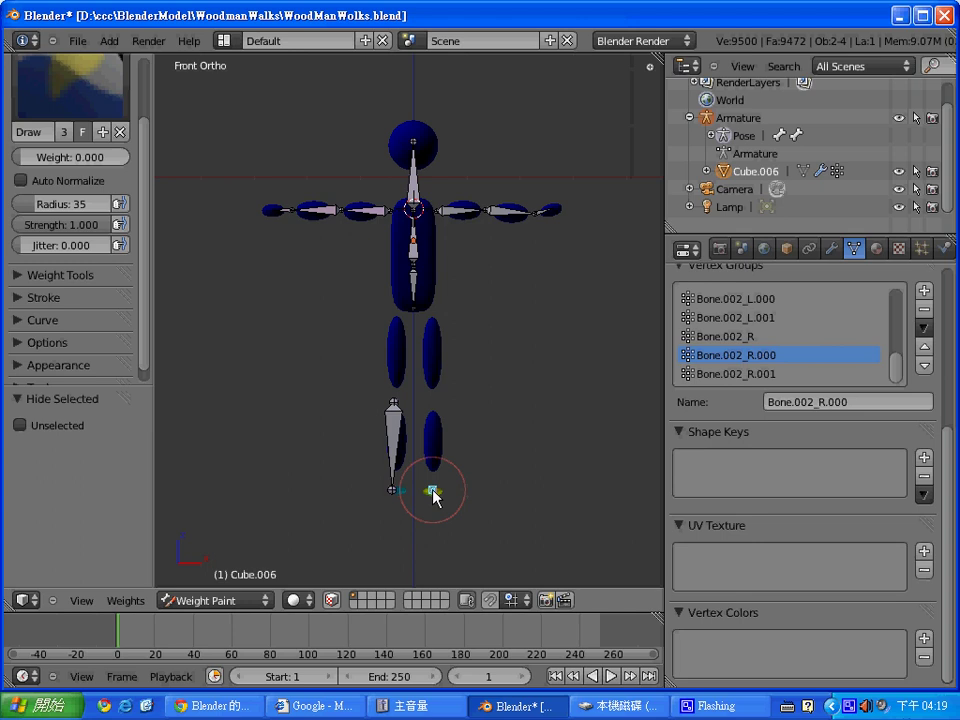
right_click(434, 495)
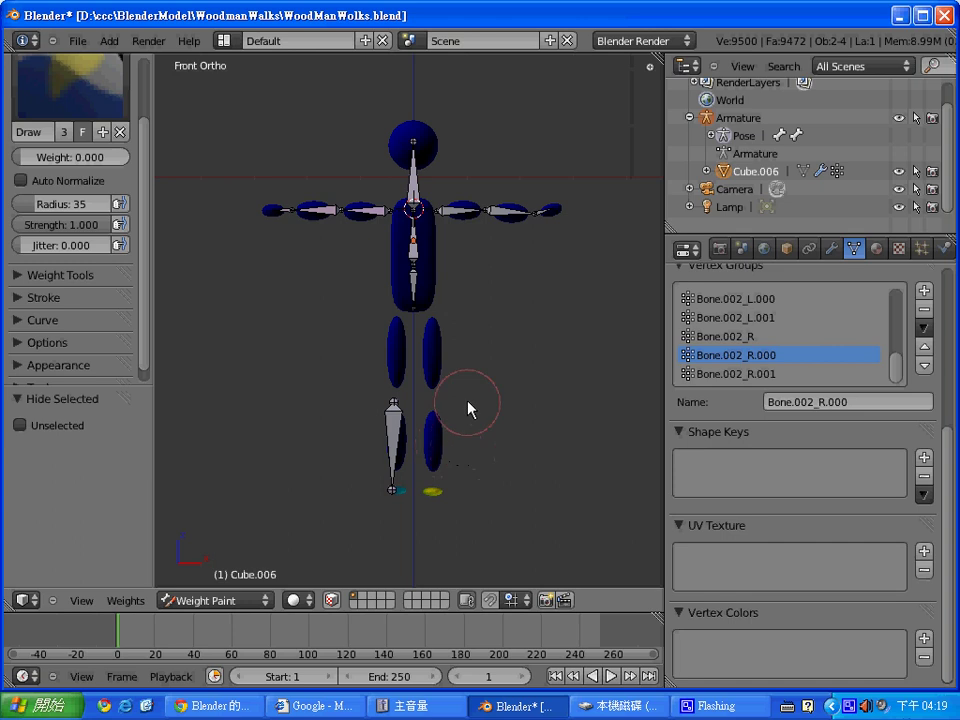
right_click(392, 456)
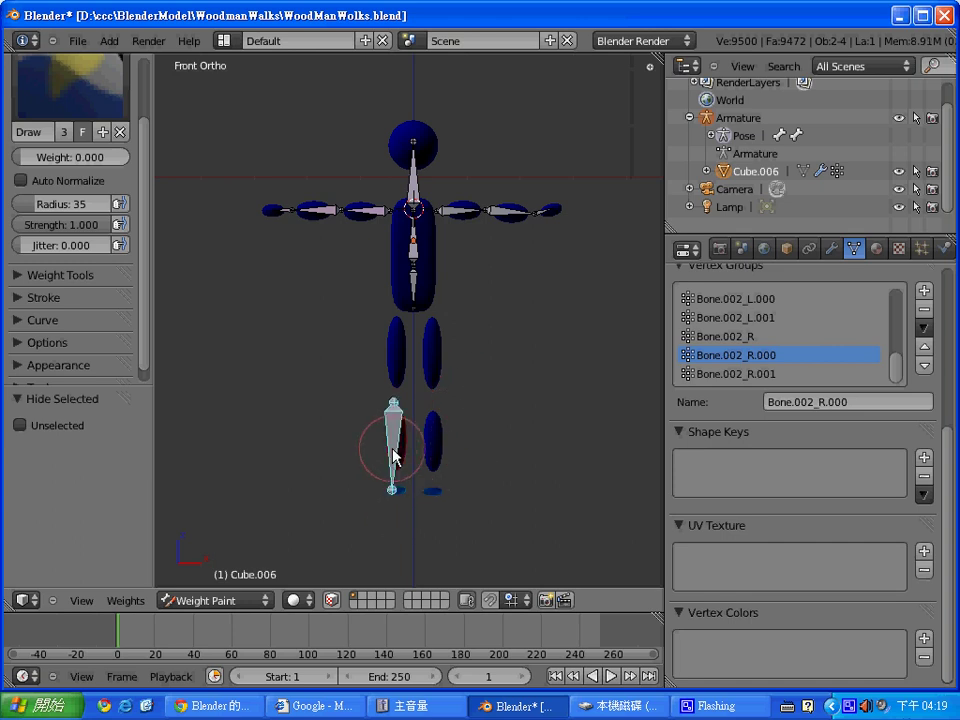
left_click(445, 497)
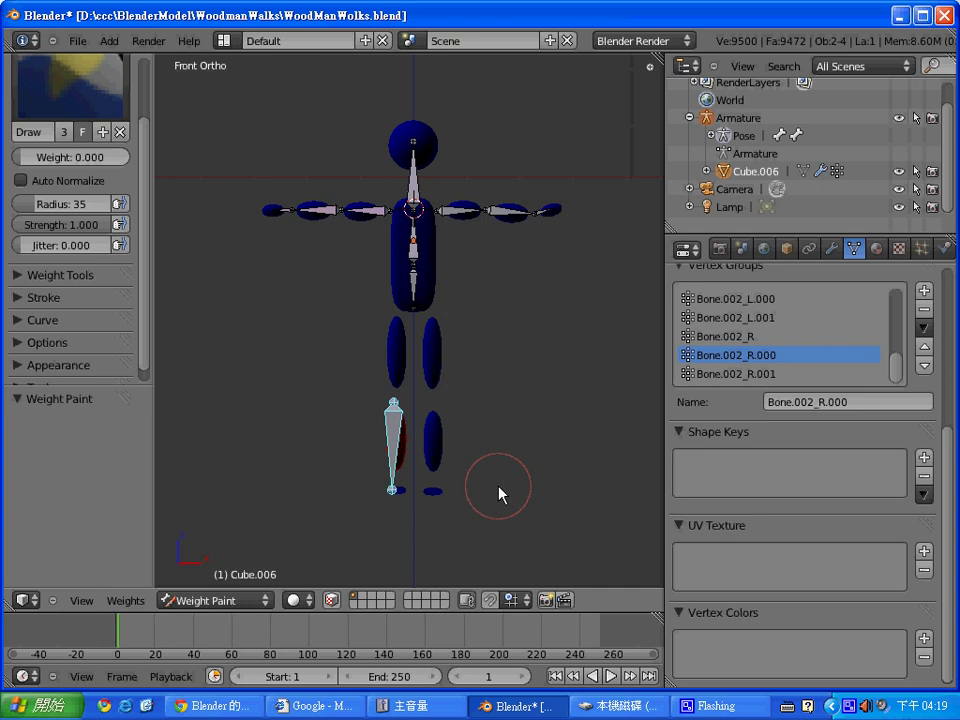
middle_click_drag(500, 491, 497, 492)
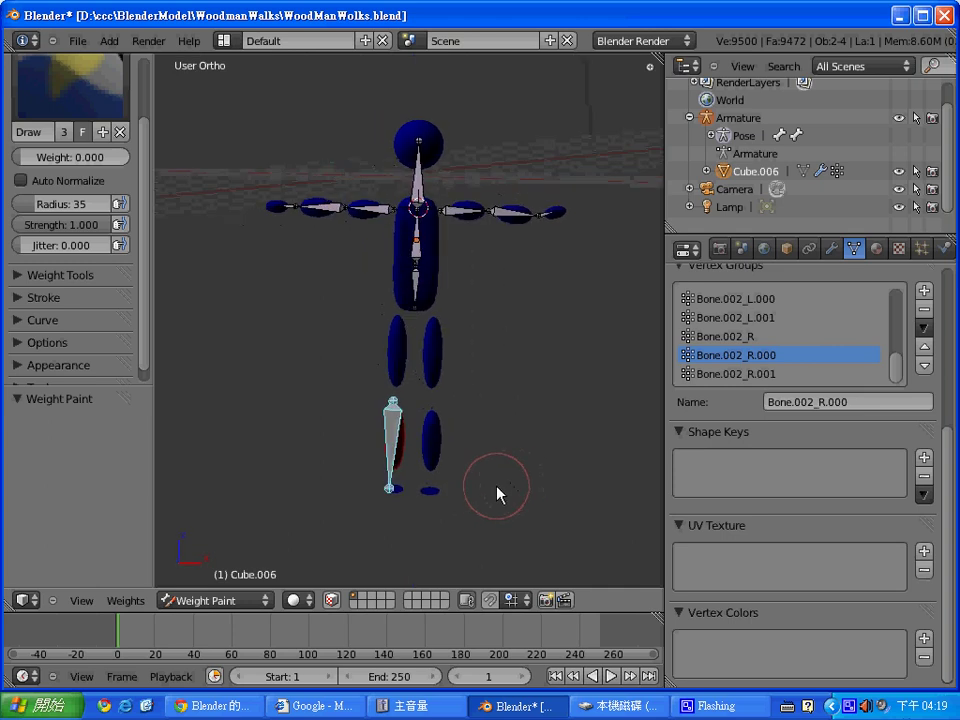
mouse_move(497, 347)
middle_mouse_down()
mouse_move(527, 339)
mouse_move(503, 355)
mouse_move(615, 347)
mouse_move(630, 339)
mouse_move(608, 343)
mouse_move(628, 334)
middle_mouse_up()
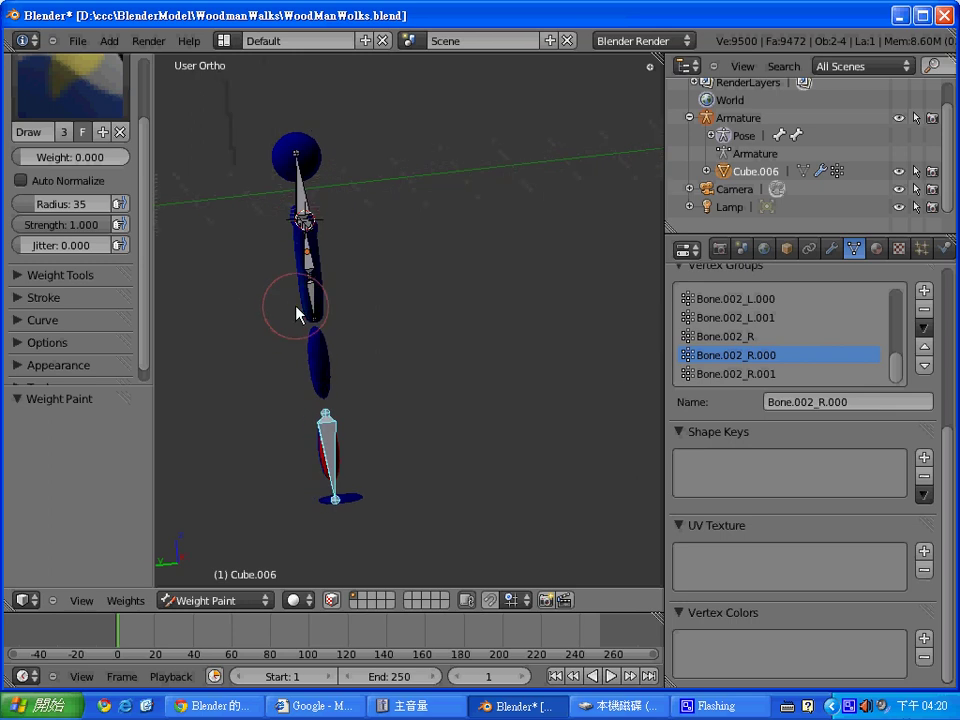
mouse_move(445, 350)
middle_mouse_down()
mouse_move(514, 343)
mouse_move(508, 354)
mouse_move(544, 364)
mouse_move(520, 372)
mouse_move(566, 354)
middle_mouse_up()
mouse_move(551, 429)
middle_mouse_down()
mouse_move(566, 424)
mouse_move(545, 598)
middle_mouse_up()
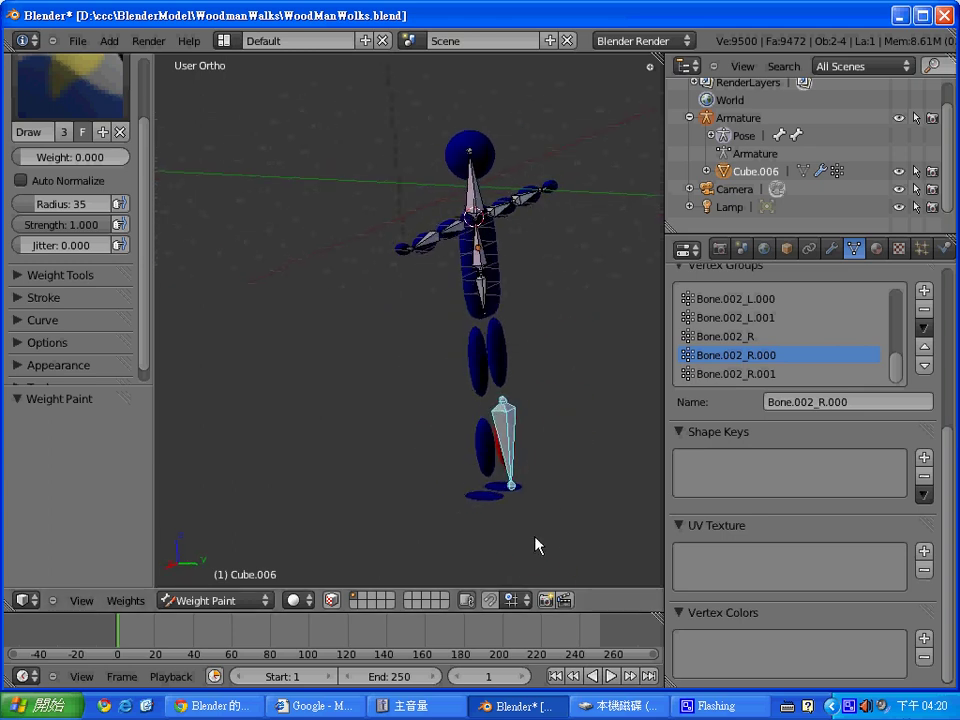
mouse_move(534, 543)
middle_mouse_down()
mouse_move(435, 542)
mouse_move(514, 506)
mouse_move(583, 499)
mouse_move(297, 275)
mouse_move(229, 274)
mouse_move(350, 305)
middle_mouse_up()
mouse_move(579, 354)
middle_mouse_down()
mouse_move(352, 365)
mouse_move(252, 331)
middle_mouse_up()
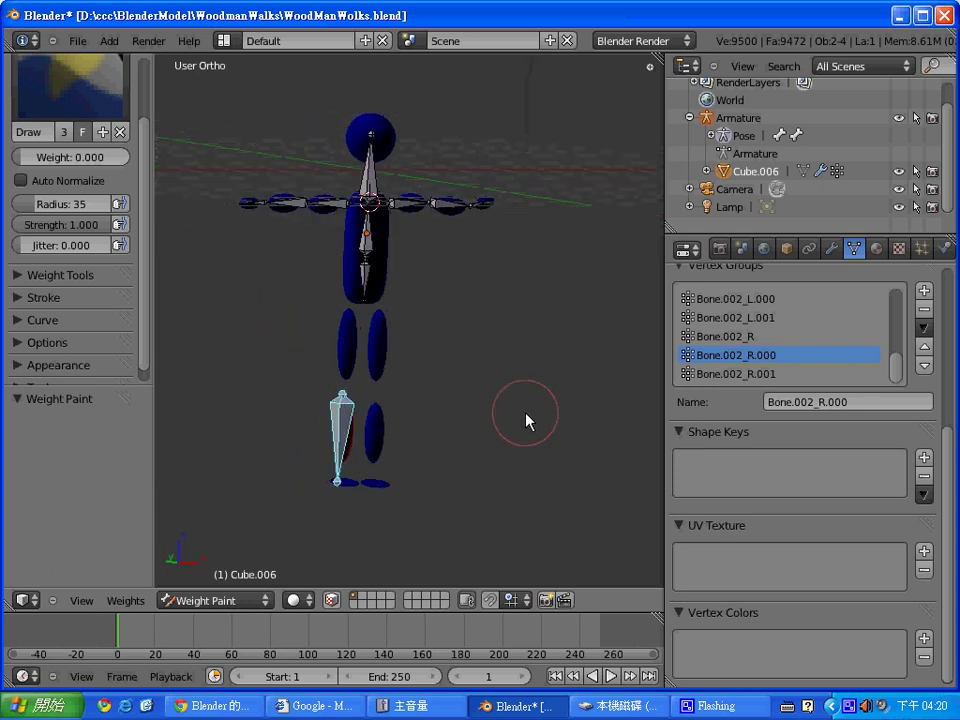
middle_click_drag(529, 418, 541, 413)
key("KP_1")
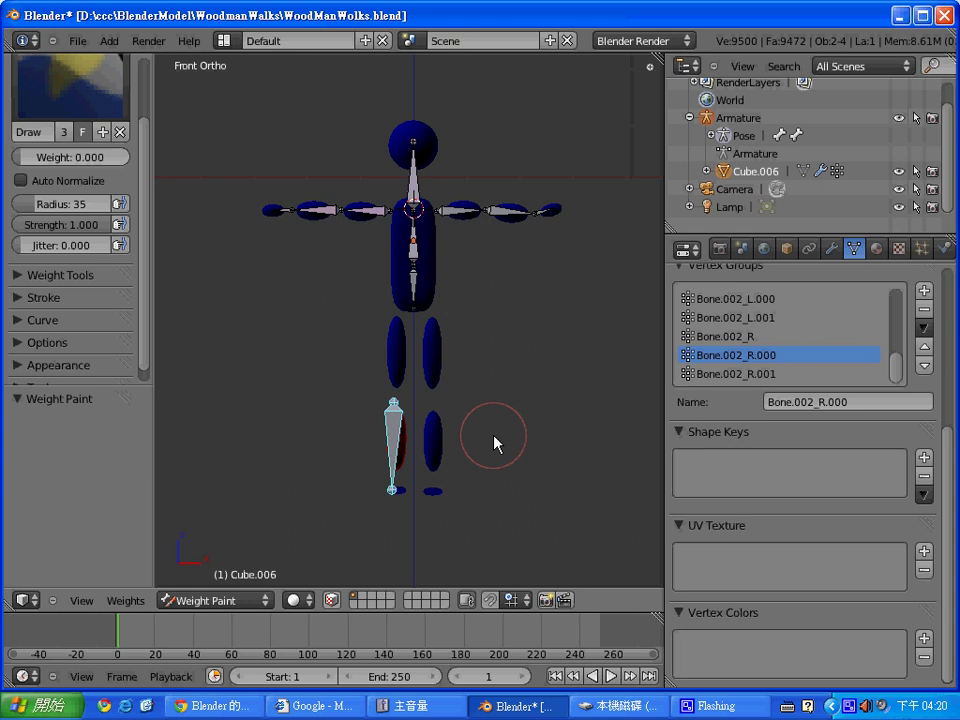
Reveal all bones with Alt+H, then hide the left shin and both thigh bones
key("alt+h")
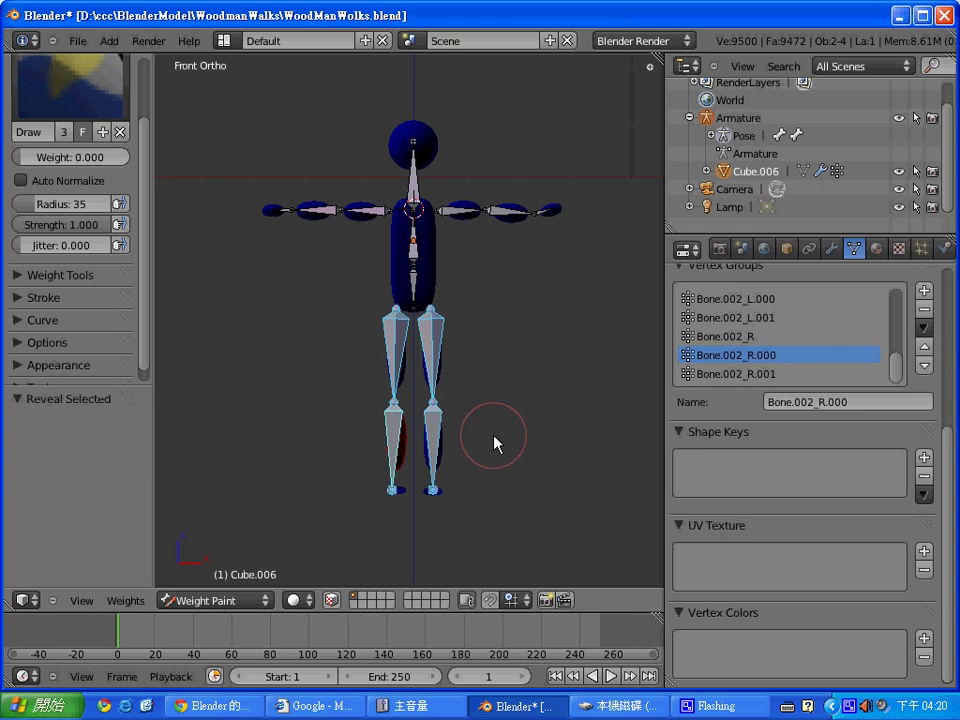
right_click(433, 437)
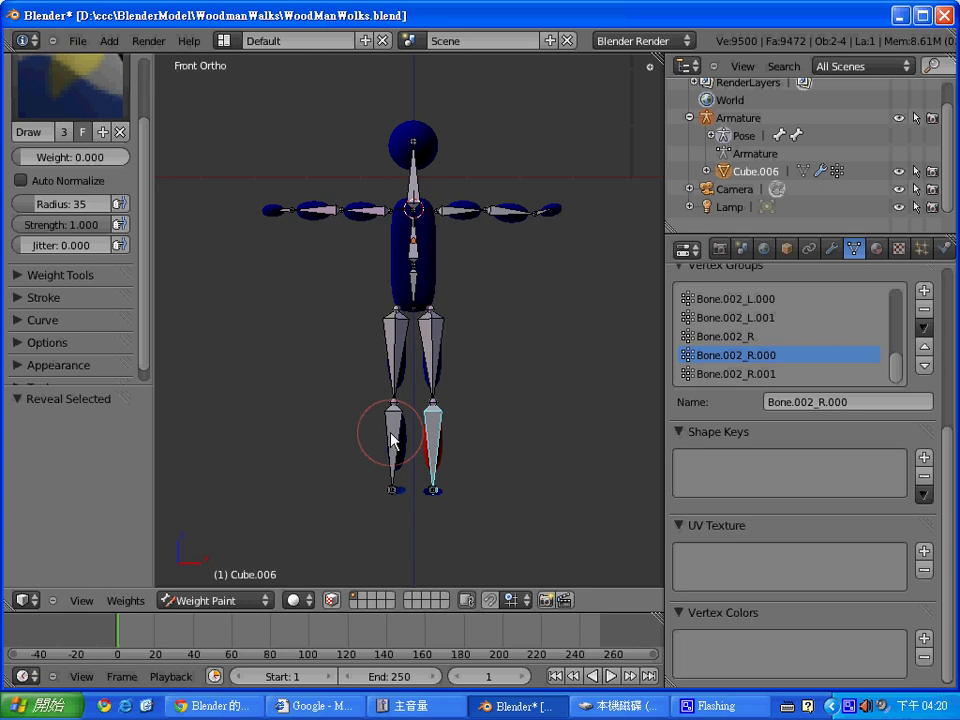
right_click(393, 441)
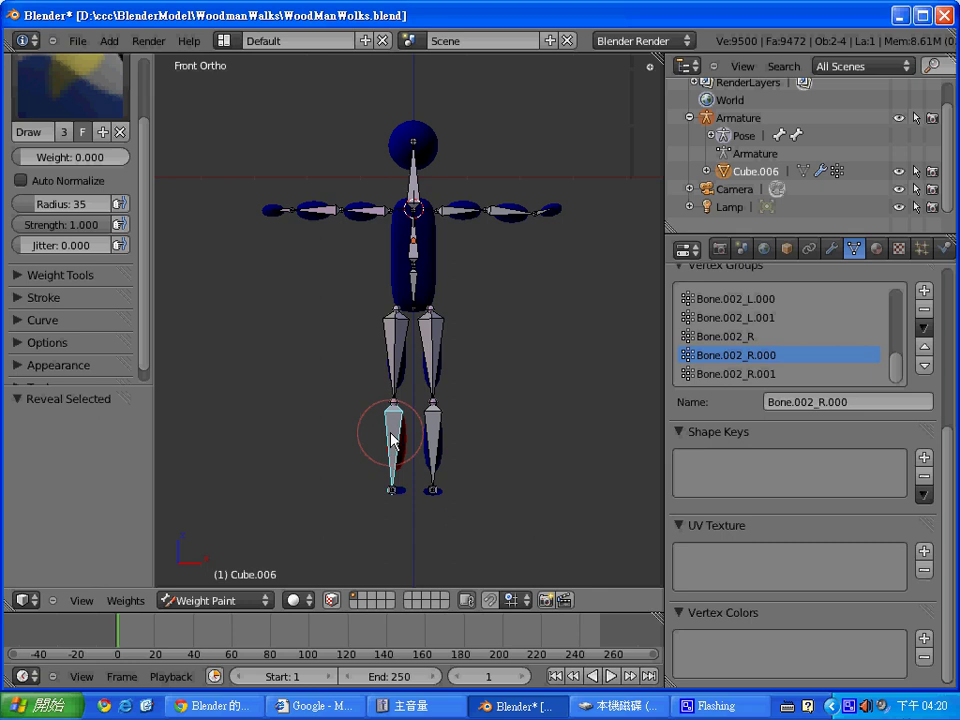
key("h")
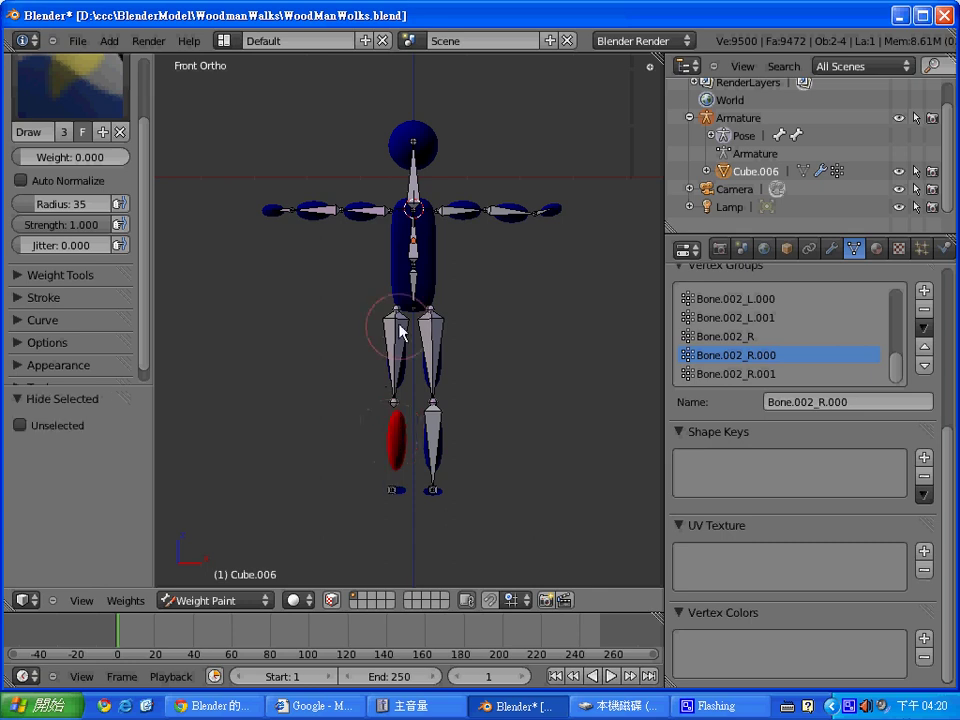
right_click(398, 330)
key("h")
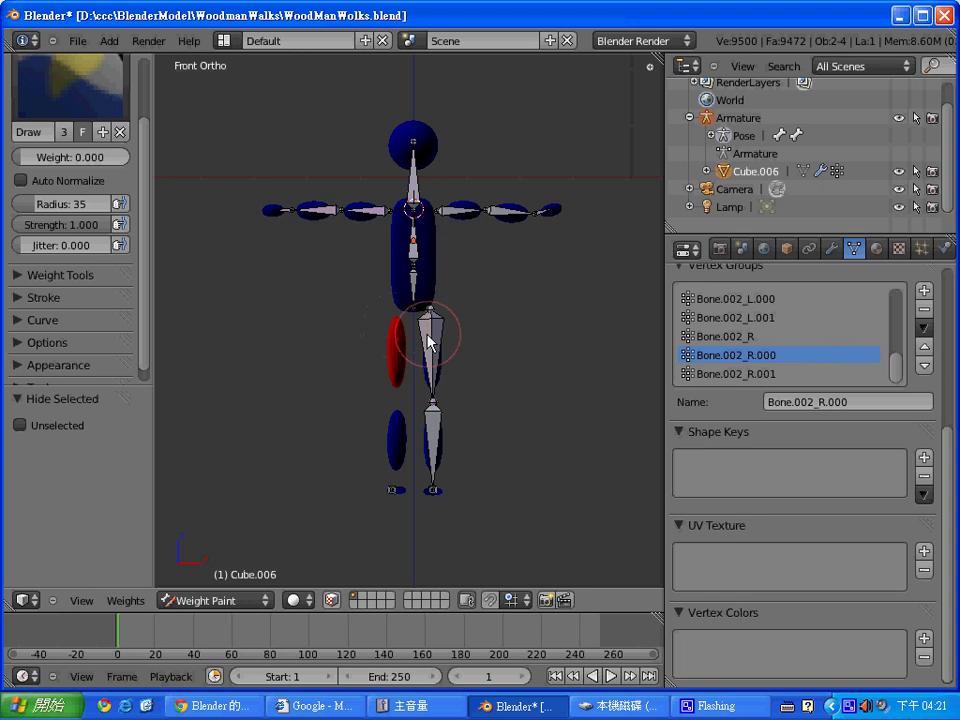
right_click(430, 332)
key("h")
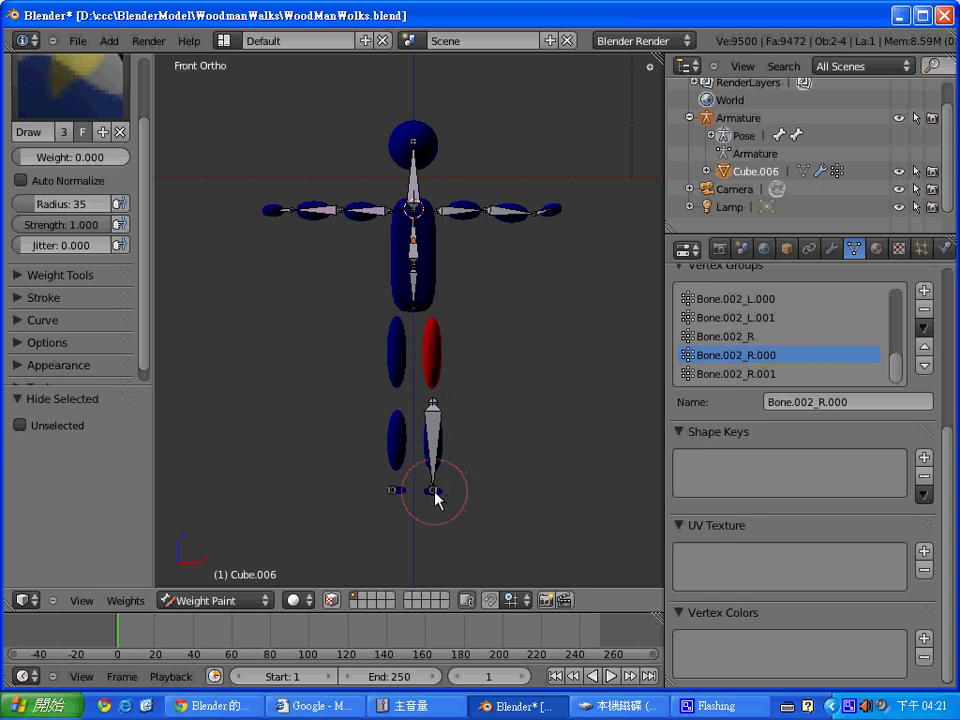
Check the right foot and left foot pieces' weights, ending on the right shin bone
right_click(435, 492)
right_click(431, 490)
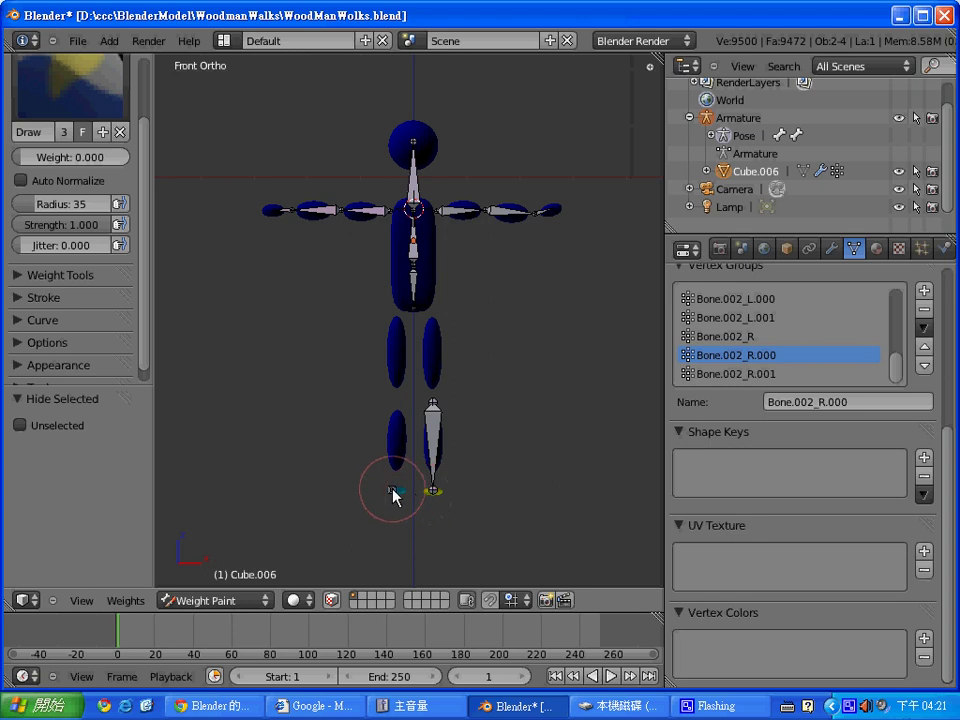
right_click(394, 496)
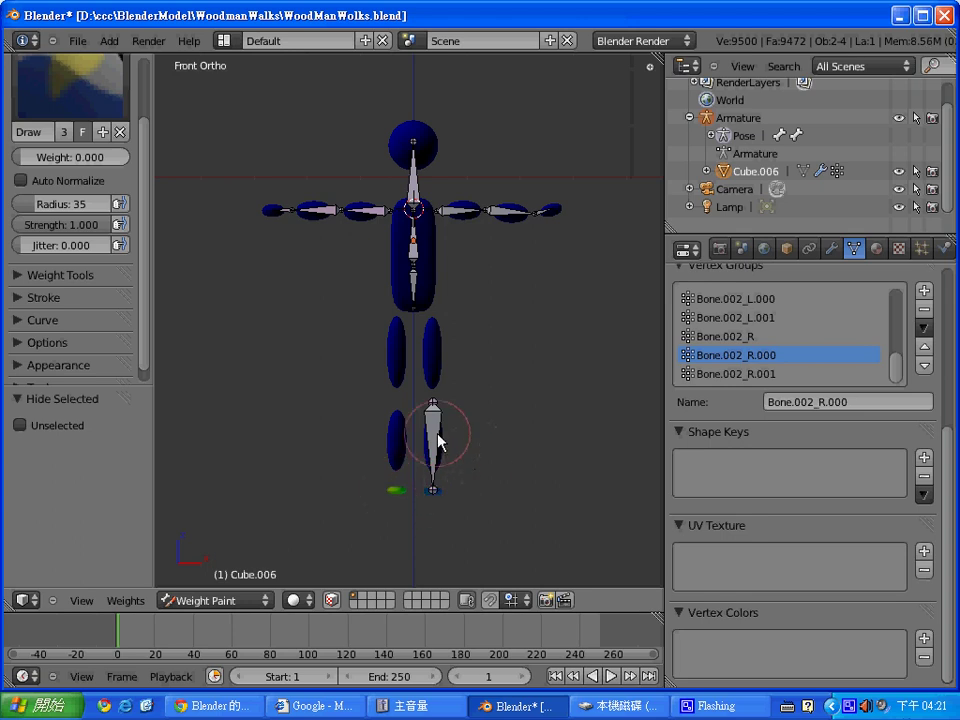
right_click(440, 448)
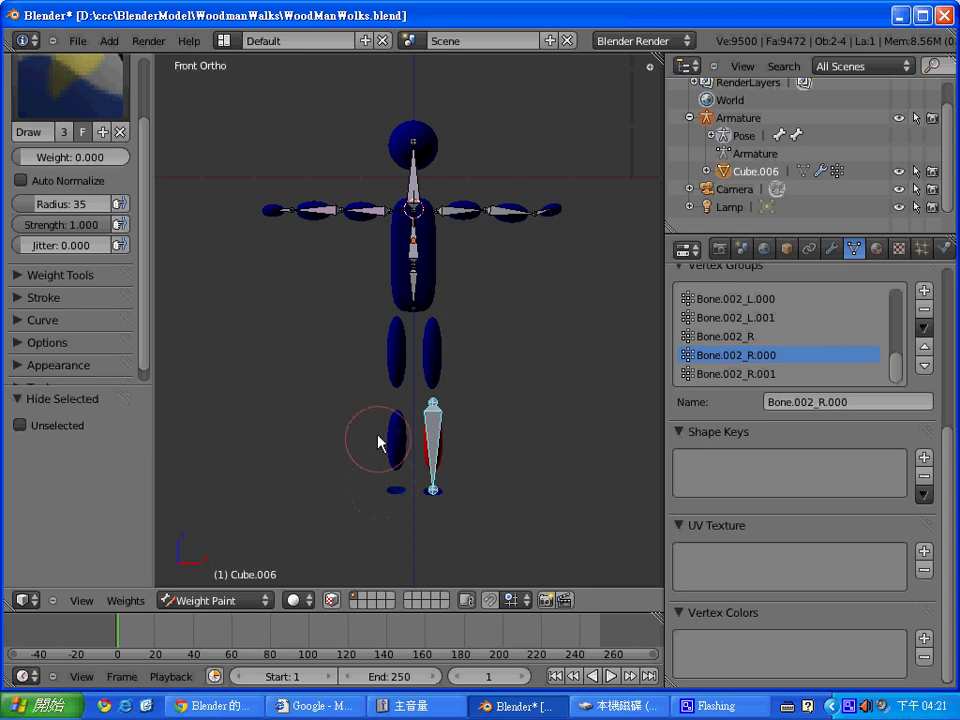
Paint zero weight on the left-hand foot piece, then show Bone.002_L.000's weights in wireframe
left_click(386, 510)
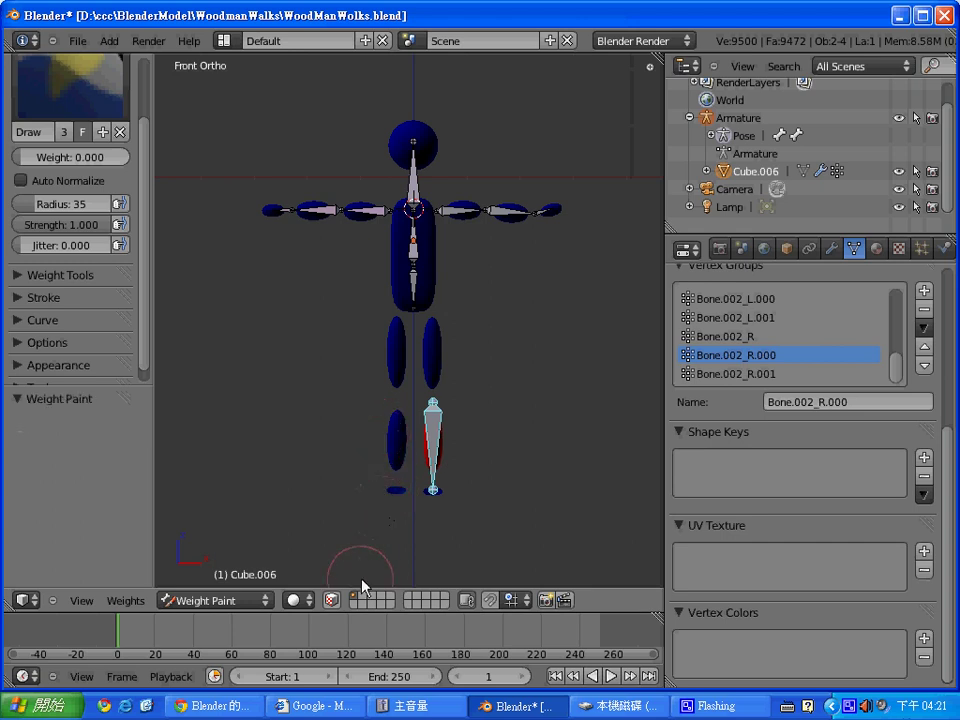
middle_click_drag(370, 541, 369, 531)
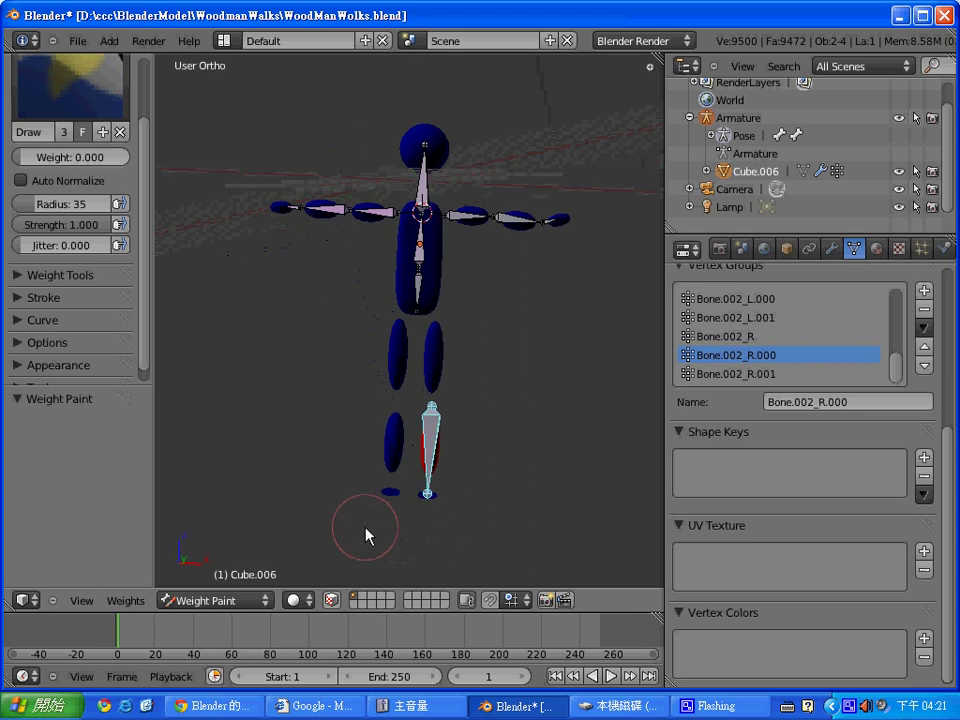
left_click(735, 298)
middle_click_drag(520, 323, 538, 320)
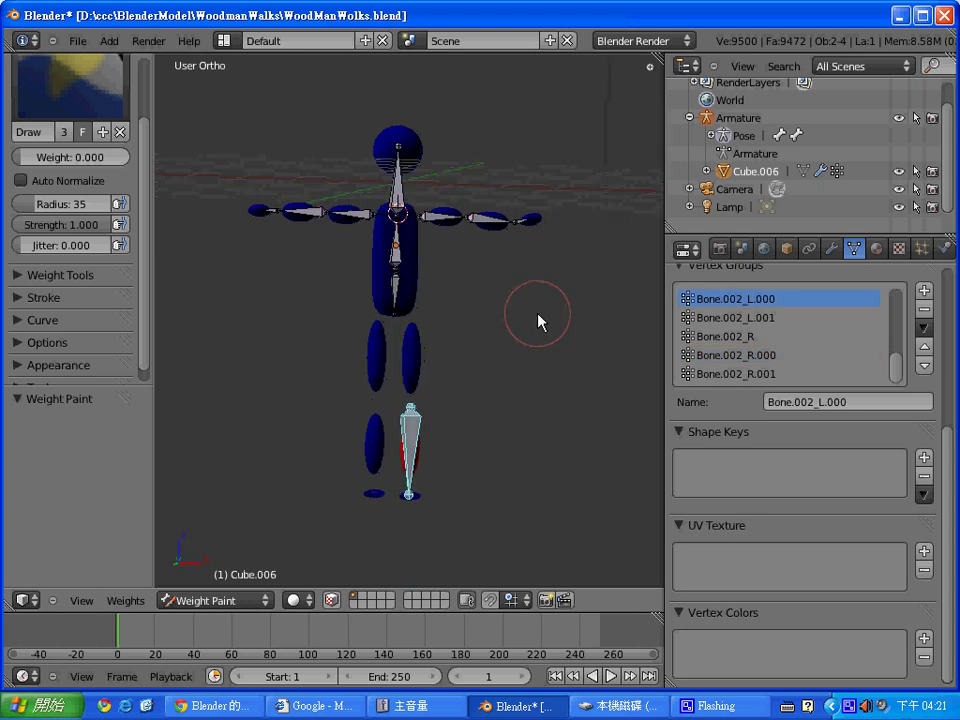
key("z")
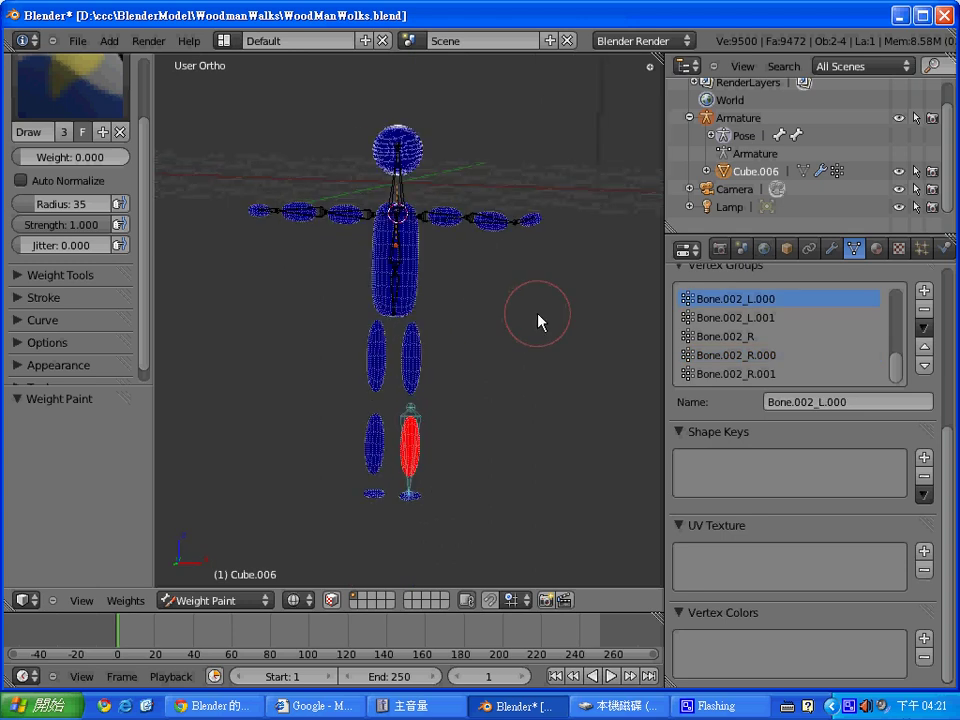
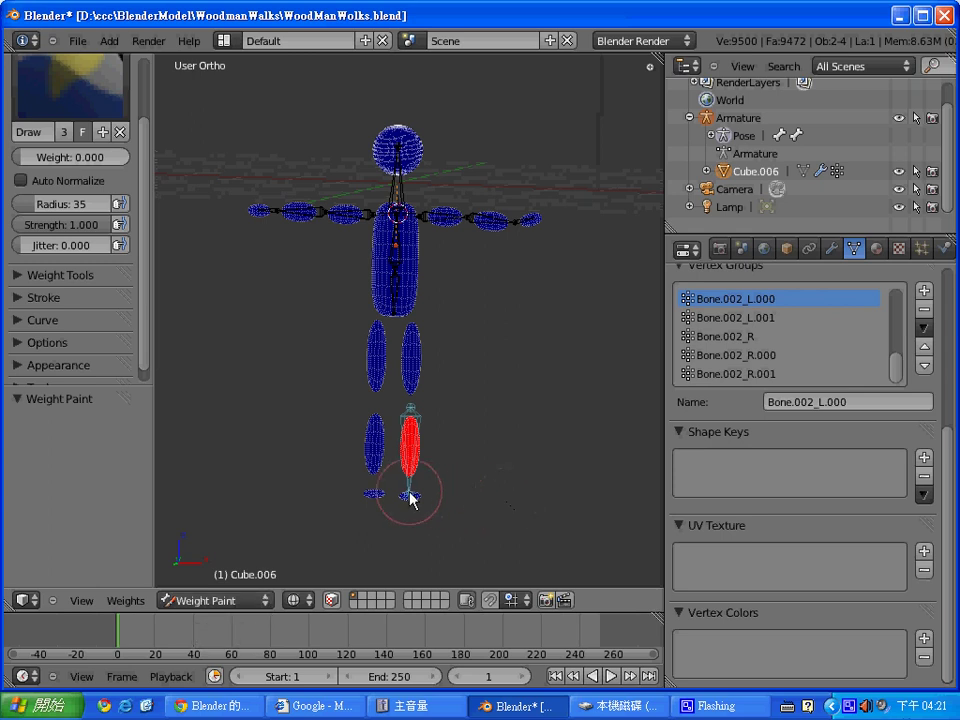
Test-rotate the red-weighted lower-leg bone to check its deformation
key("r")
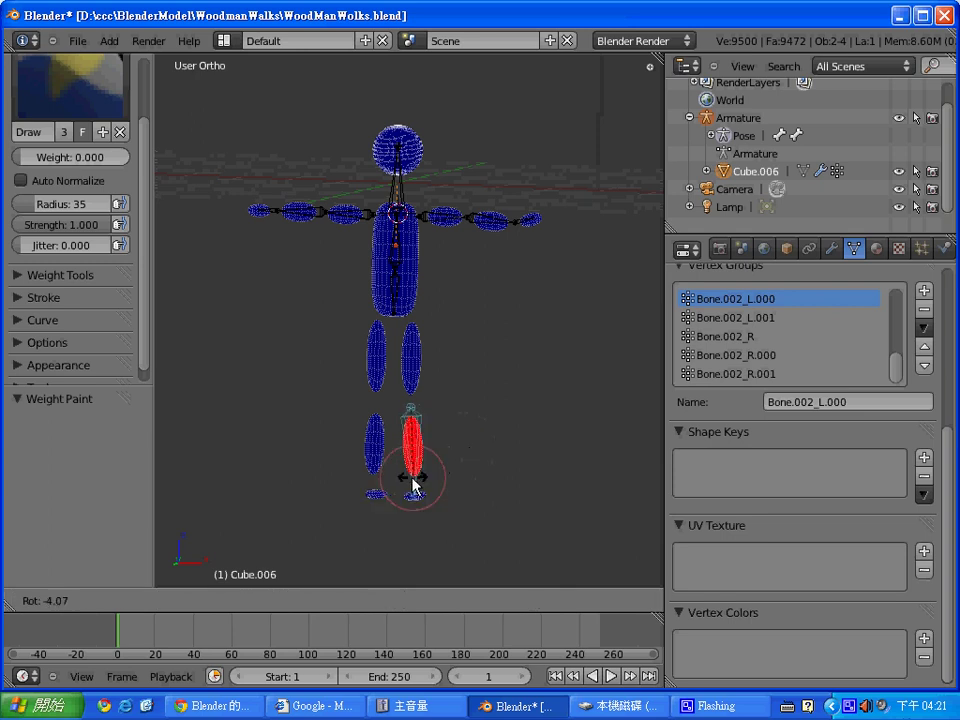
left_click(407, 483)
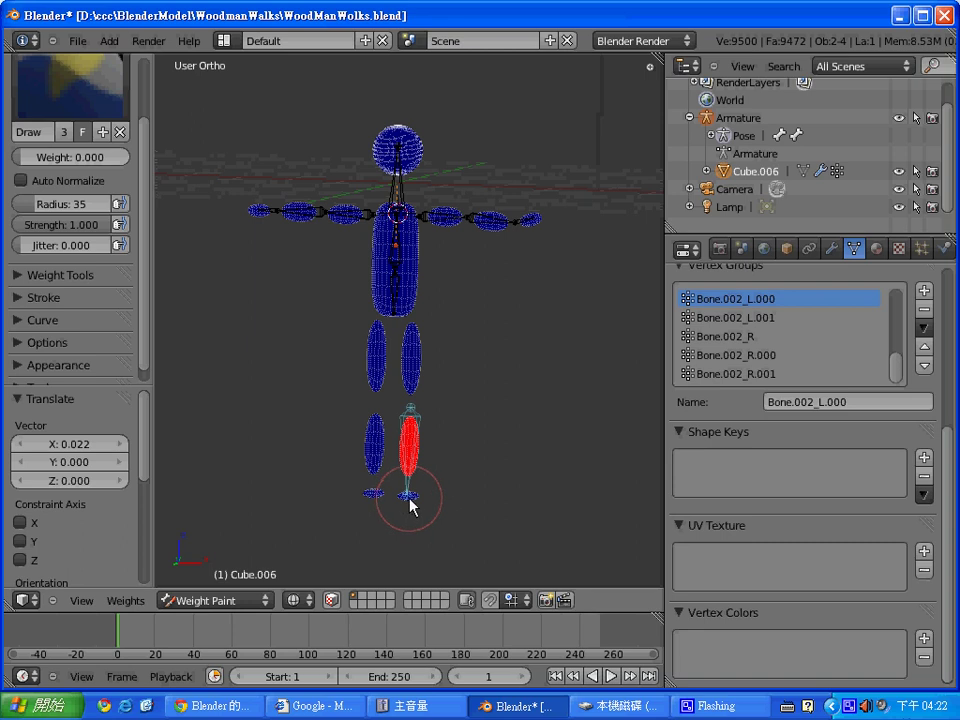
Reveal the hidden leg bones, select the foot bone and paint weight onto the foot
key("alt+h")
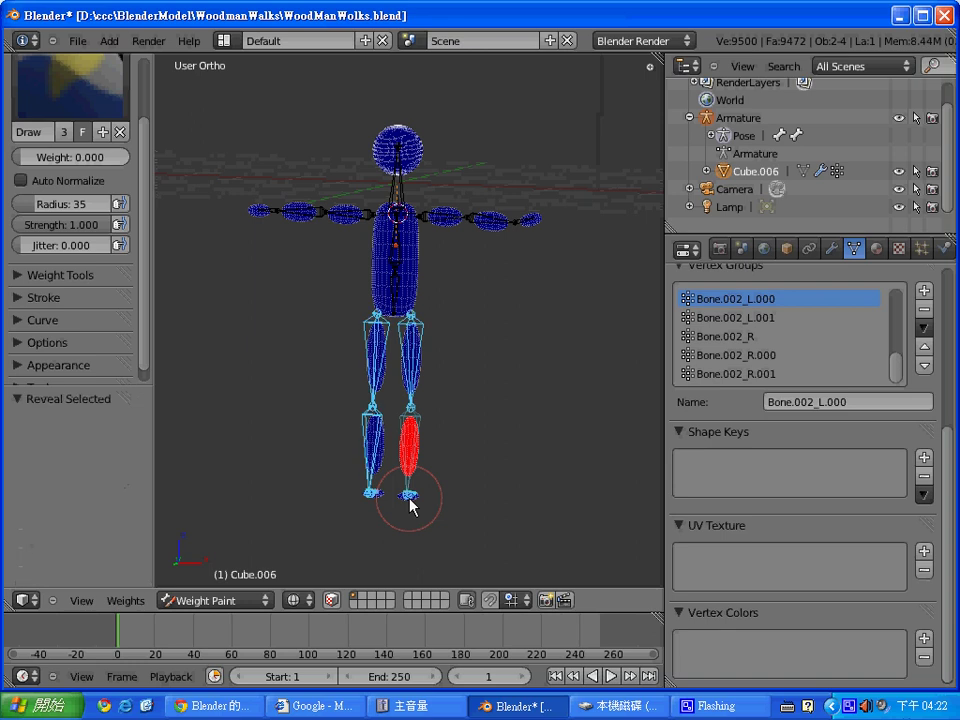
right_click(409, 496)
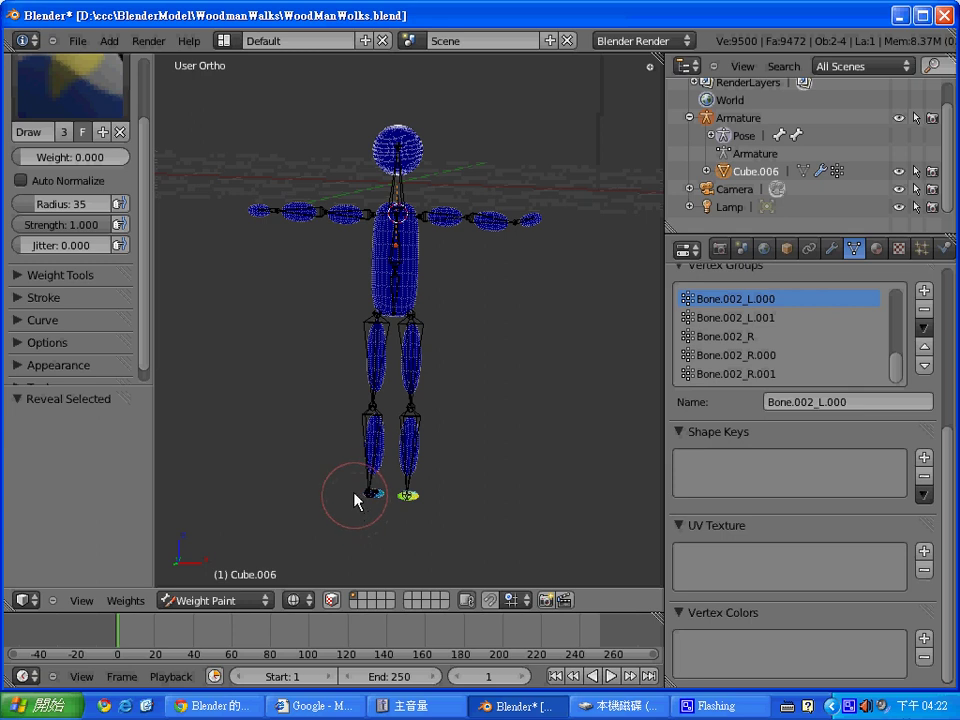
left_click(356, 506)
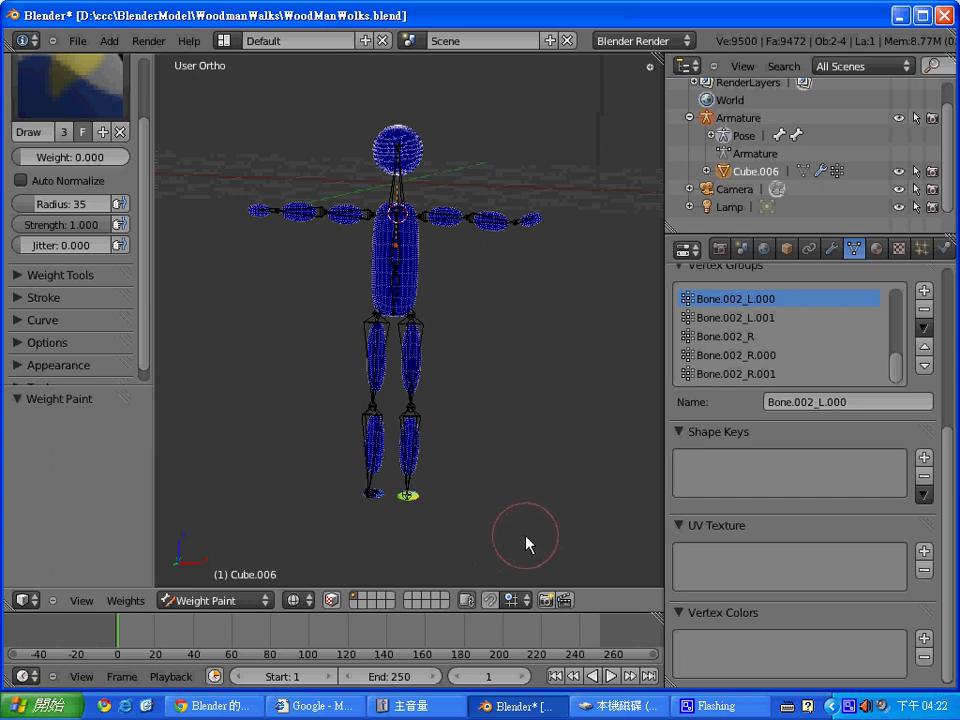
Make Bone.002_L.001 the active vertex group and zoom in on the painted foot
left_click(735, 317)
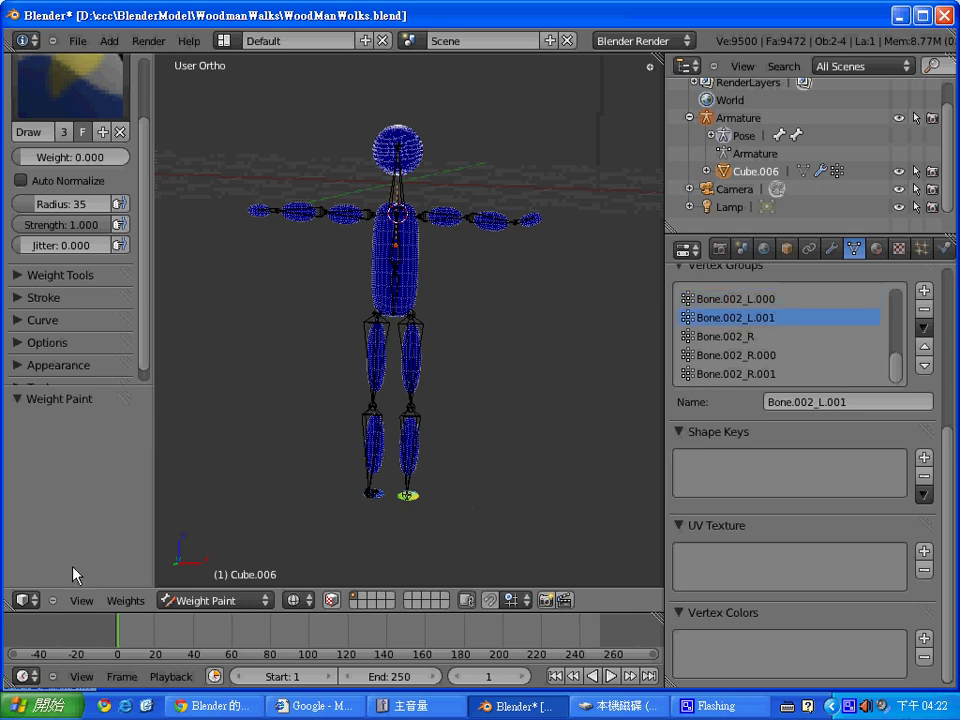
mouse_move(275, 504)
middle_mouse_down()
mouse_move(450, 418)
mouse_move(484, 467)
mouse_move(384, 336)
middle_mouse_up()
scroll(477, 523, "up", 5)
mouse_move(477, 523)
middle_mouse_down()
mouse_move(424, 281)
mouse_move(491, 371)
mouse_move(444, 470)
mouse_move(334, 437)
middle_mouse_up()
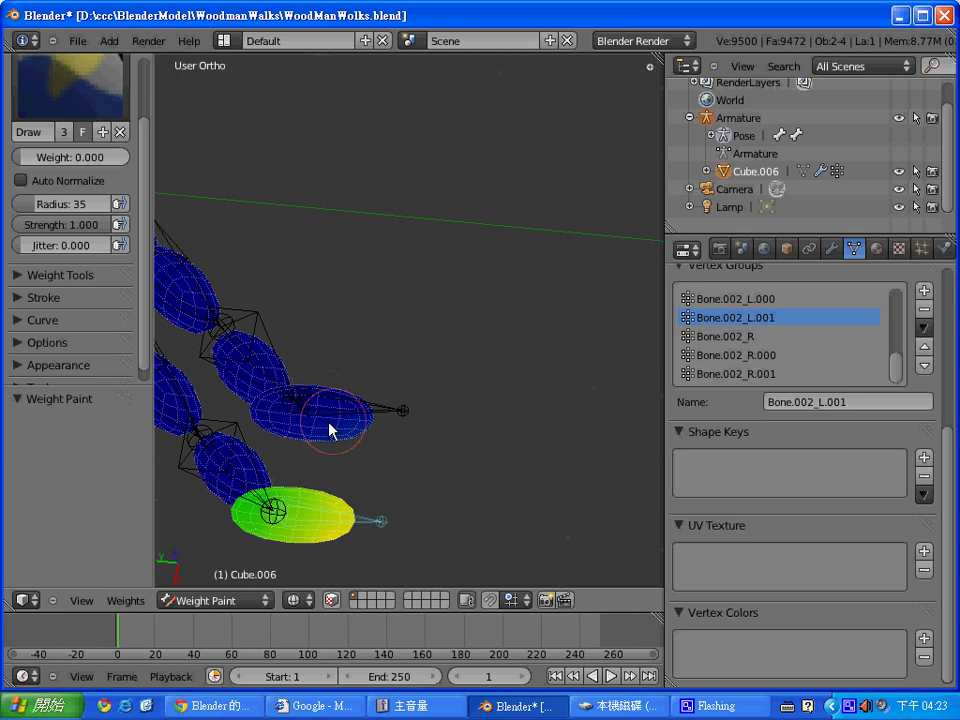
scroll(435, 379, "up", 5)
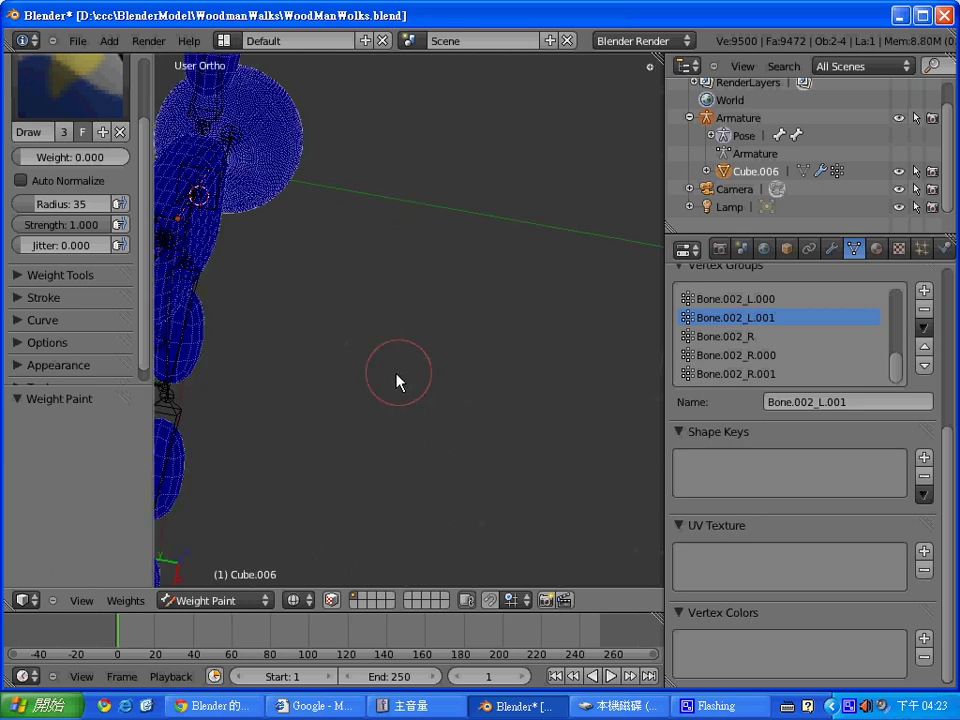
middle_click_drag(399, 381, 467, 410)
key("KP_1")
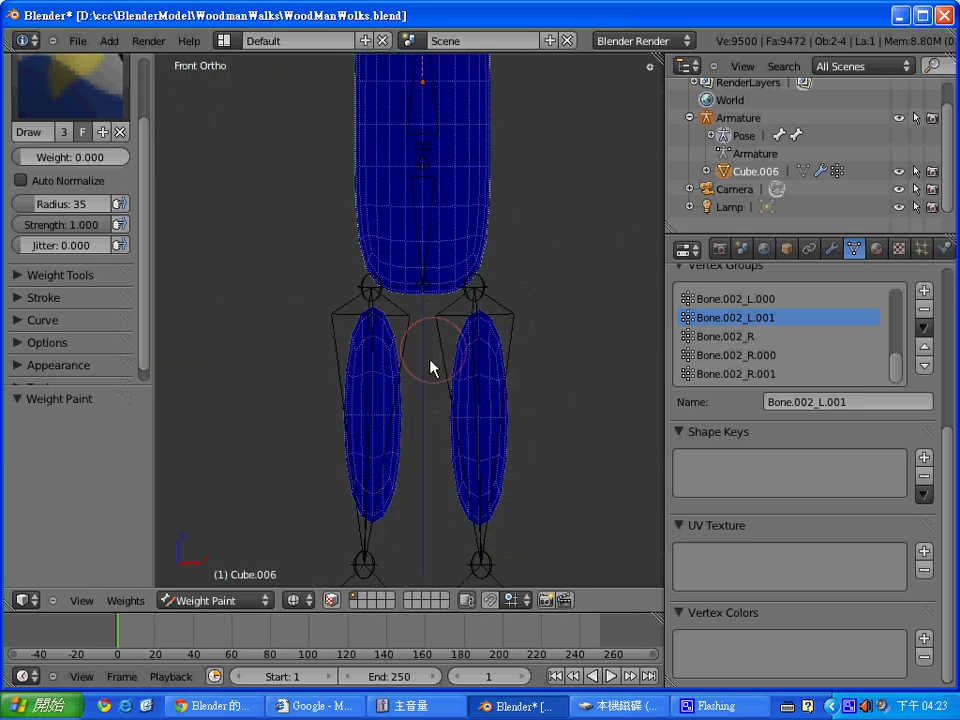
scroll(425, 400, "down", 4)
scroll(410, 445, "up", 1)
scroll(425, 330, "up", 3)
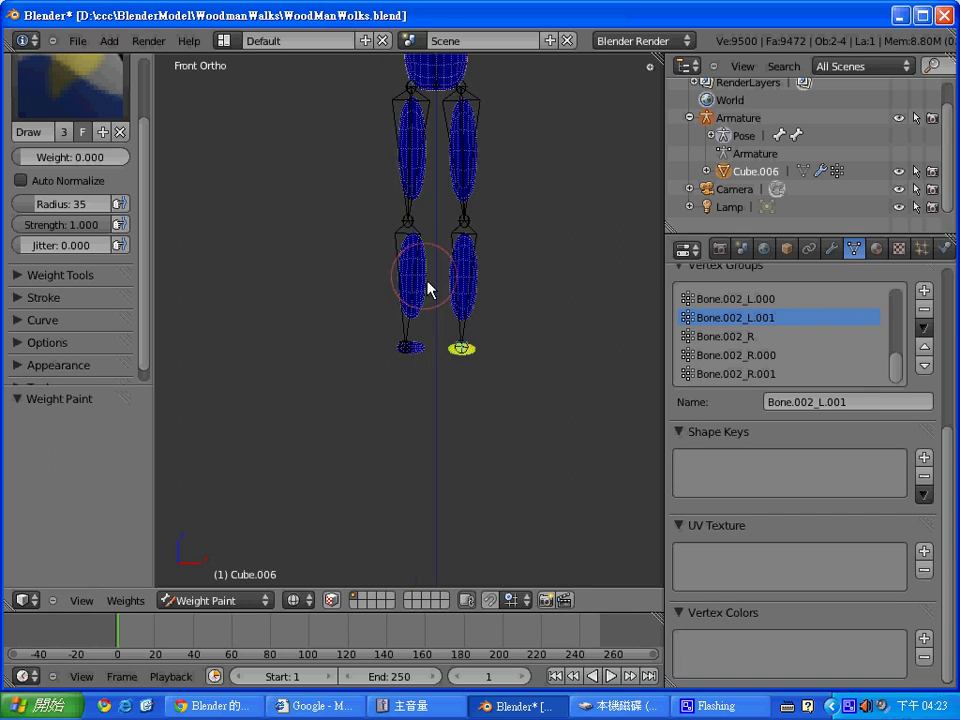
scroll(431, 340, "up", 4)
mouse_move(433, 399)
middle_mouse_down()
mouse_move(413, 462)
mouse_move(467, 382)
middle_mouse_up()
scroll(466, 376, "down", 2)
Test-rotate the foot bone, then compare the shin and foot bone weights
key("r")
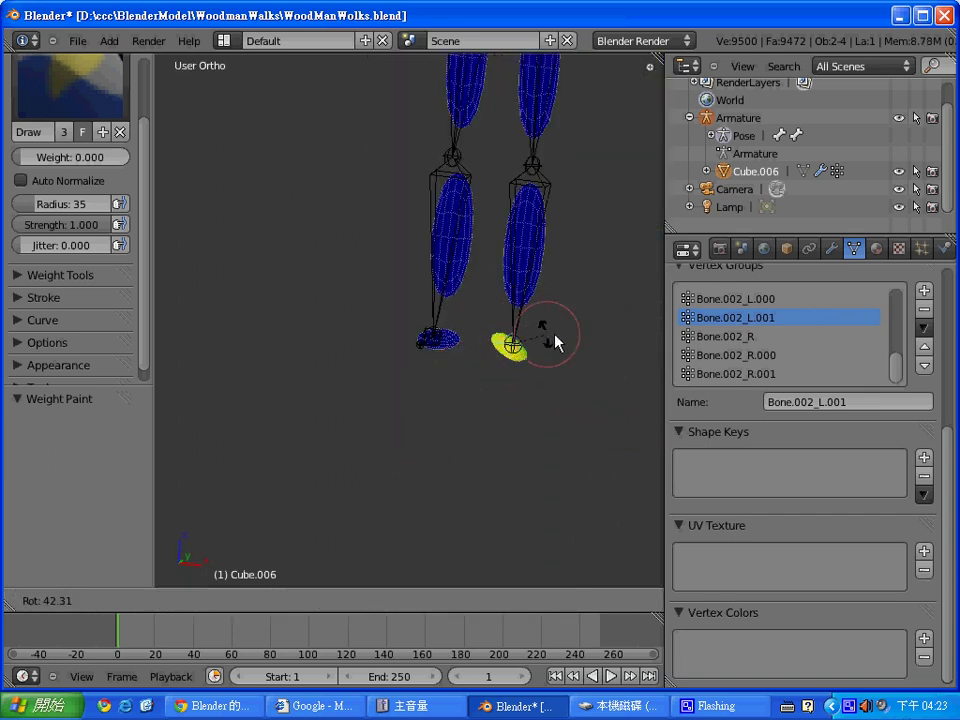
right_click(549, 371)
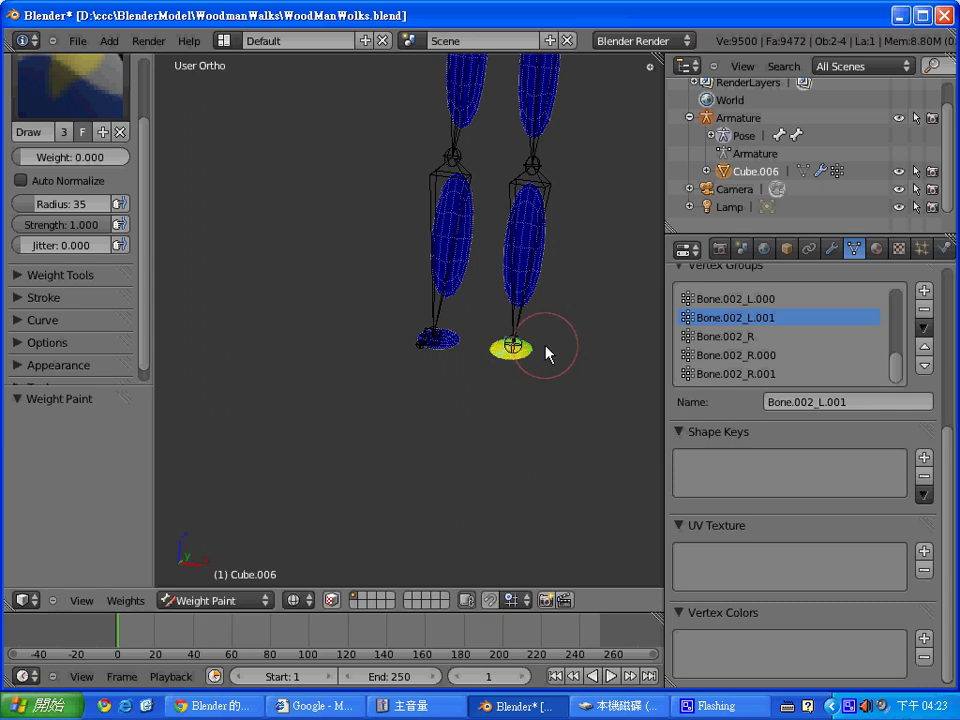
key("r")
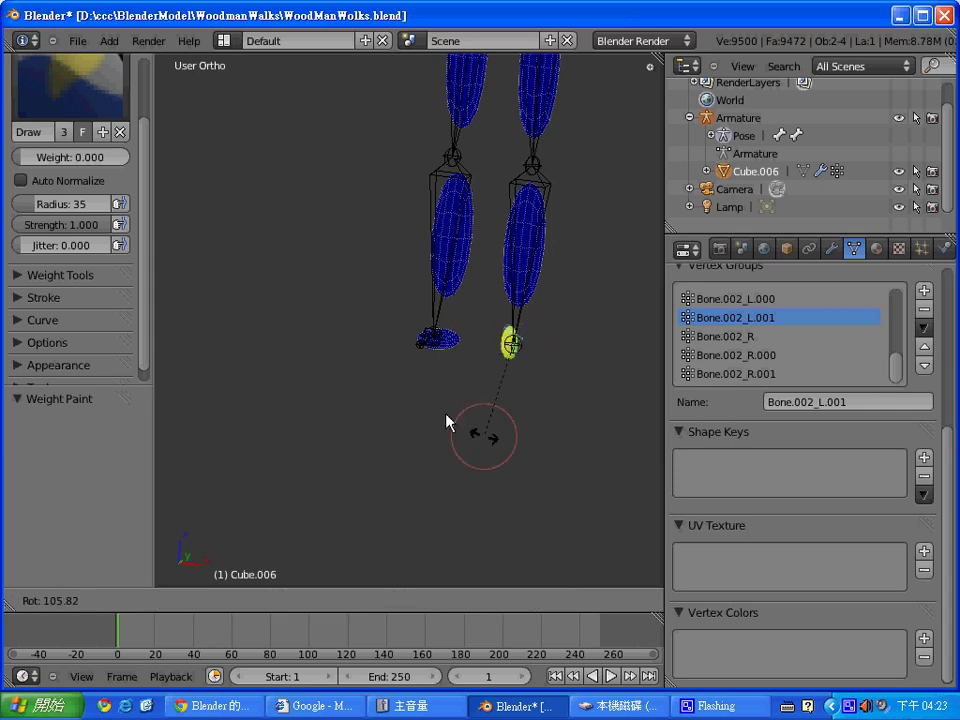
right_click(425, 347)
right_click(425, 347)
right_click(427, 347)
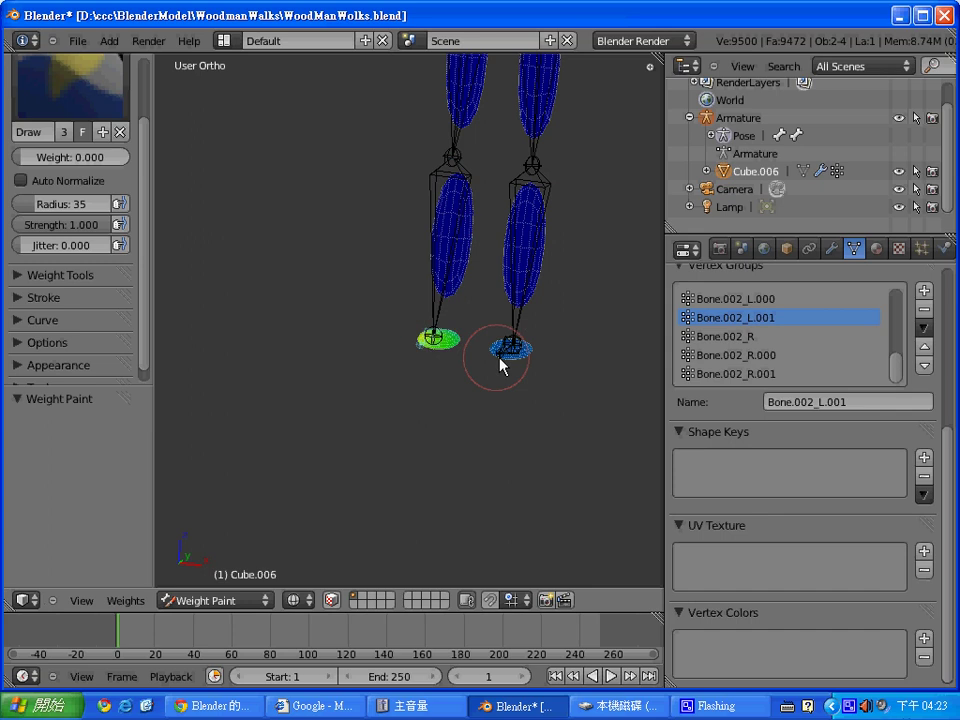
right_click(439, 342)
right_click(439, 344)
Orbit around the legs to inspect the foot weights, ending in front view
scroll(525, 360, "up", 2)
scroll(525, 360, "down", 2)
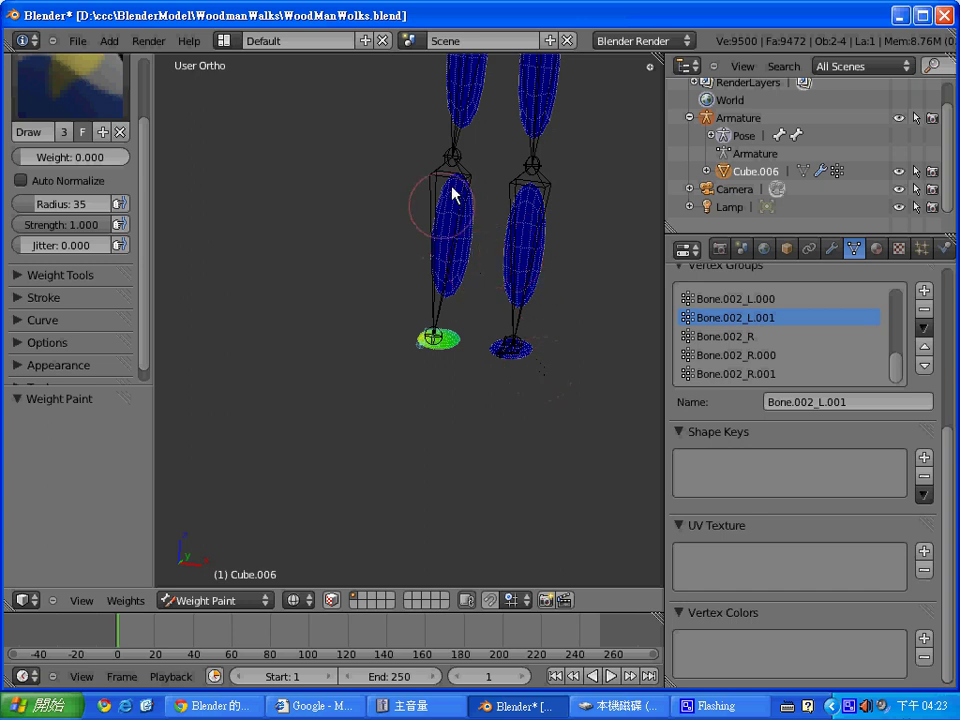
mouse_move(534, 266)
middle_mouse_down()
mouse_move(542, 339)
mouse_move(330, 342)
mouse_move(223, 326)
mouse_move(343, 343)
mouse_move(360, 336)
mouse_move(335, 346)
middle_mouse_up()
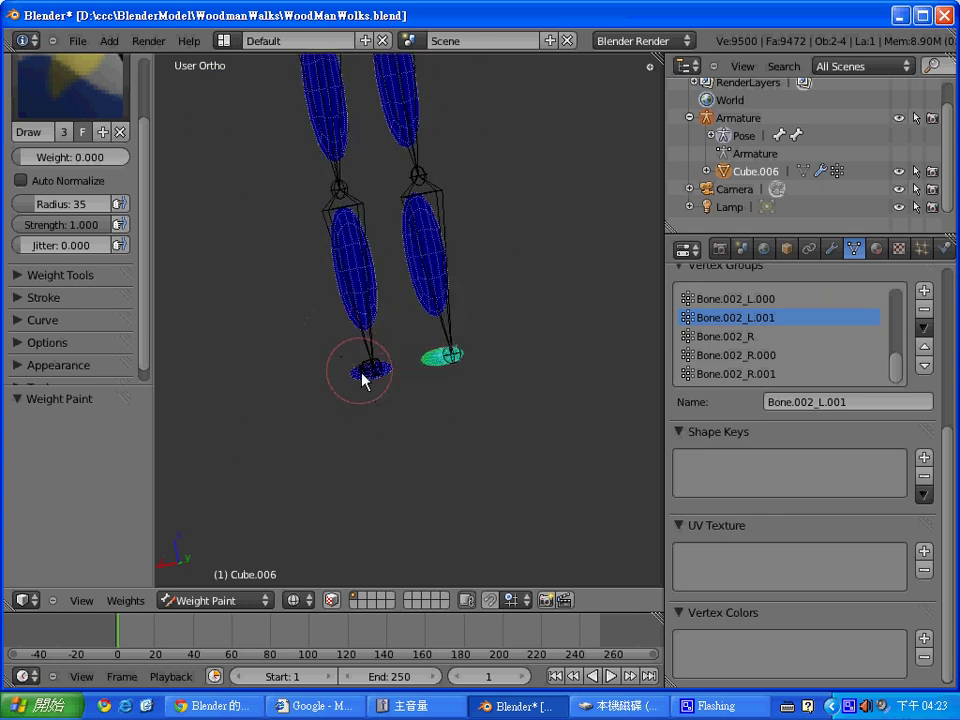
mouse_move(471, 418)
middle_mouse_down()
mouse_move(553, 467)
mouse_move(485, 474)
mouse_move(527, 465)
mouse_move(574, 193)
mouse_move(604, 189)
mouse_move(560, 255)
mouse_move(435, 259)
middle_mouse_up()
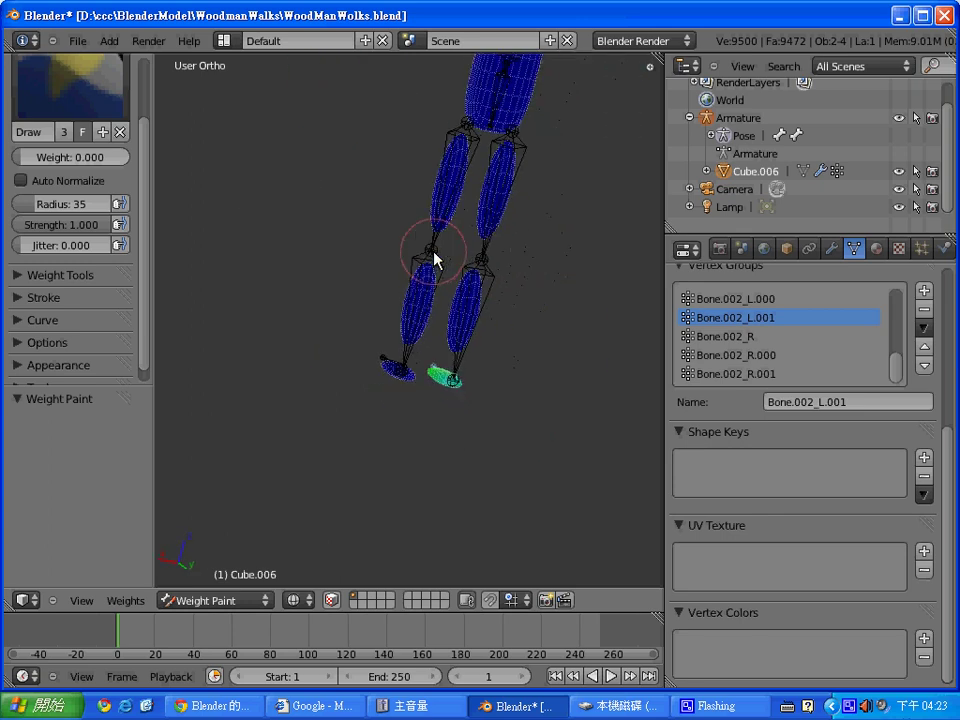
scroll(470, 300, "down", 4)
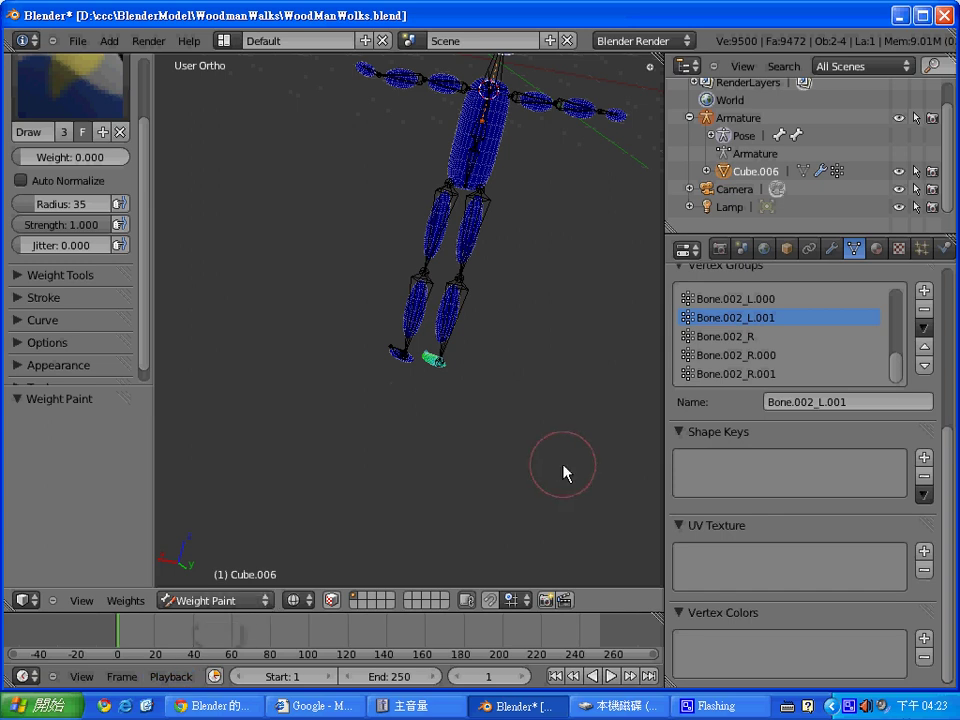
key("KP_1")
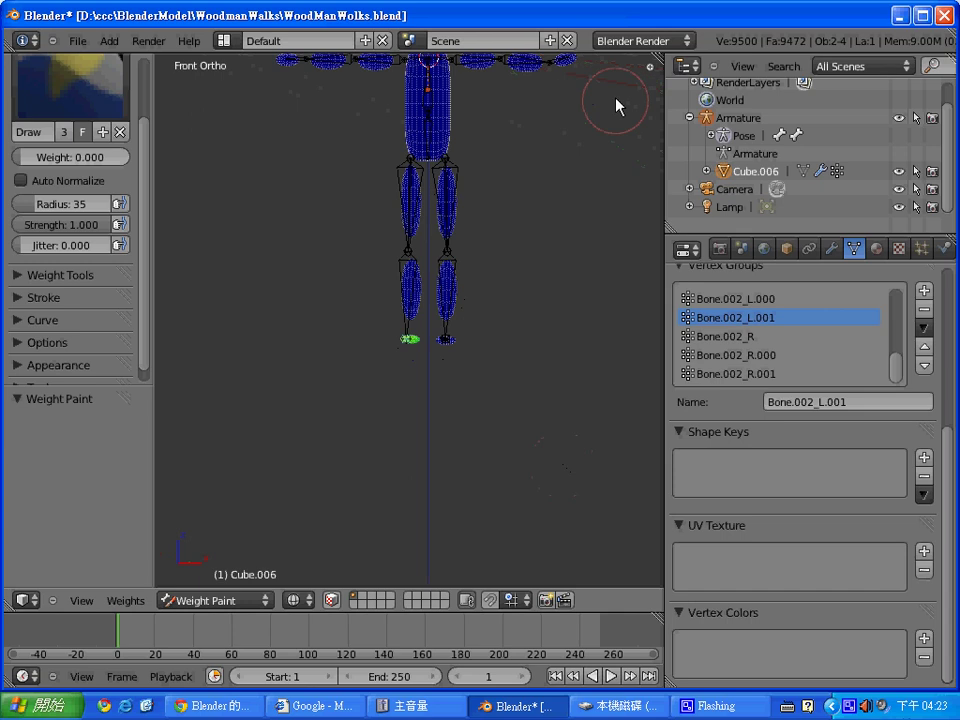
Test-rotate both lower-leg bones slightly, the second by about 6°
middle_click_drag(600, 150, 596, 326, "shift")
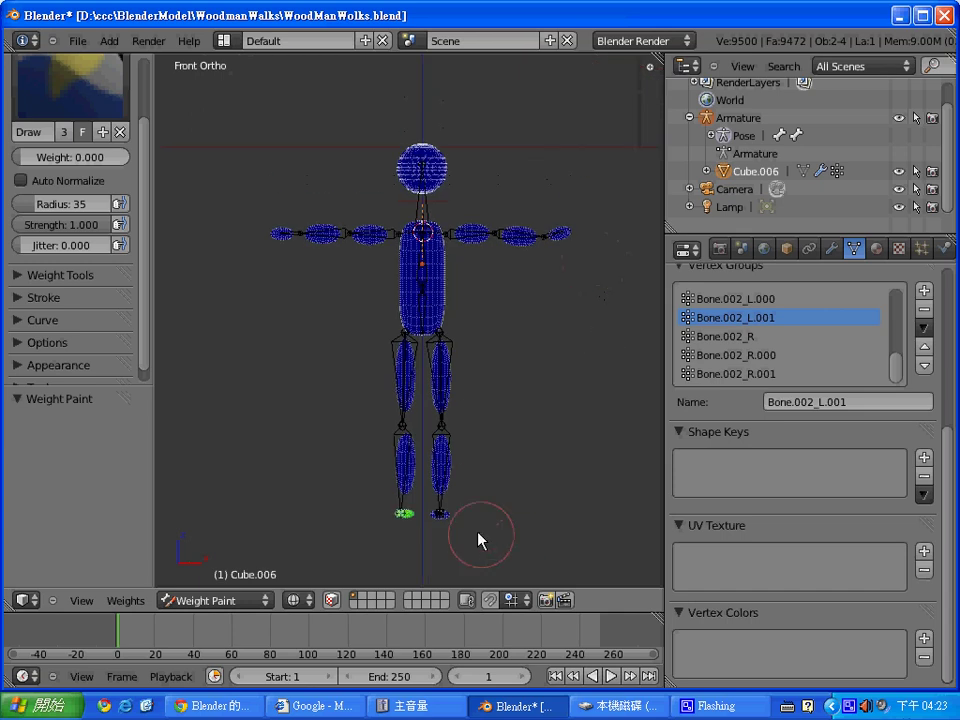
right_click(441, 517)
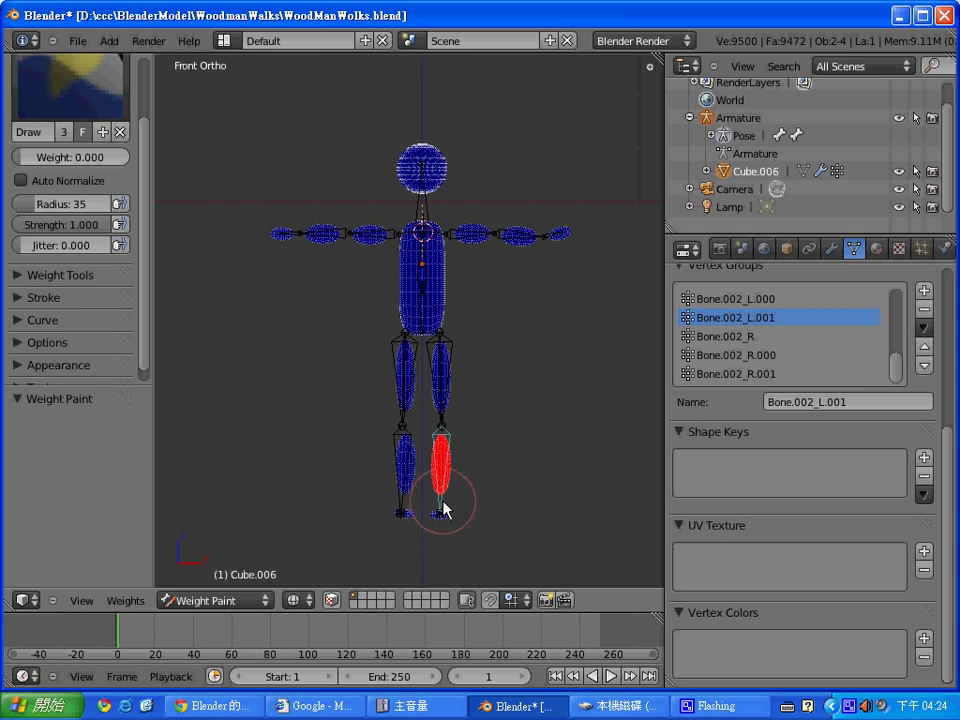
key("r")
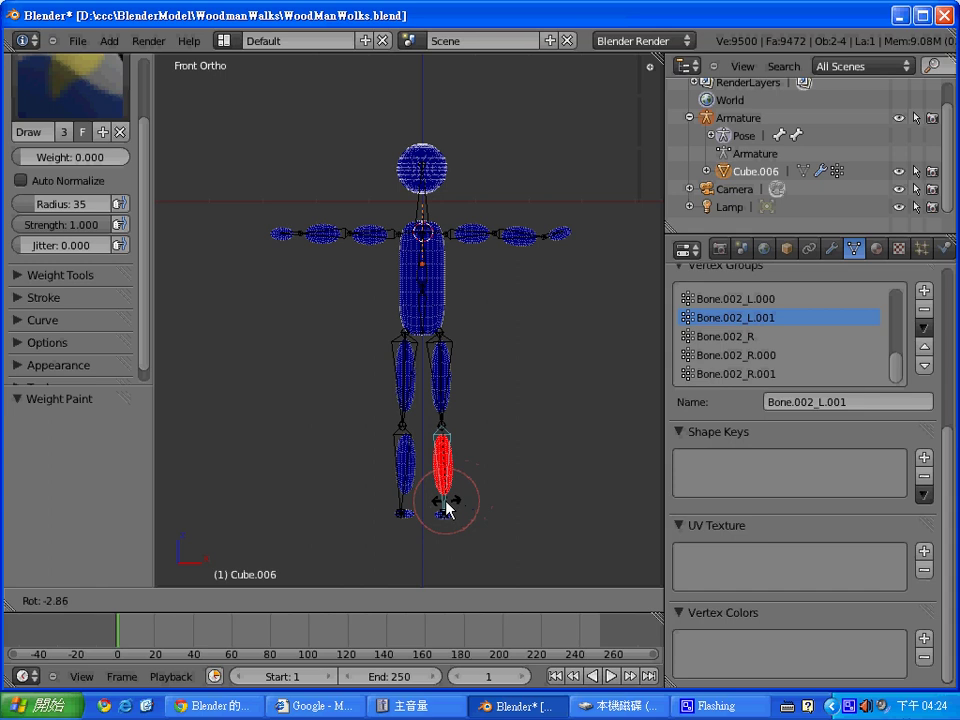
left_click(447, 505)
right_click(403, 497)
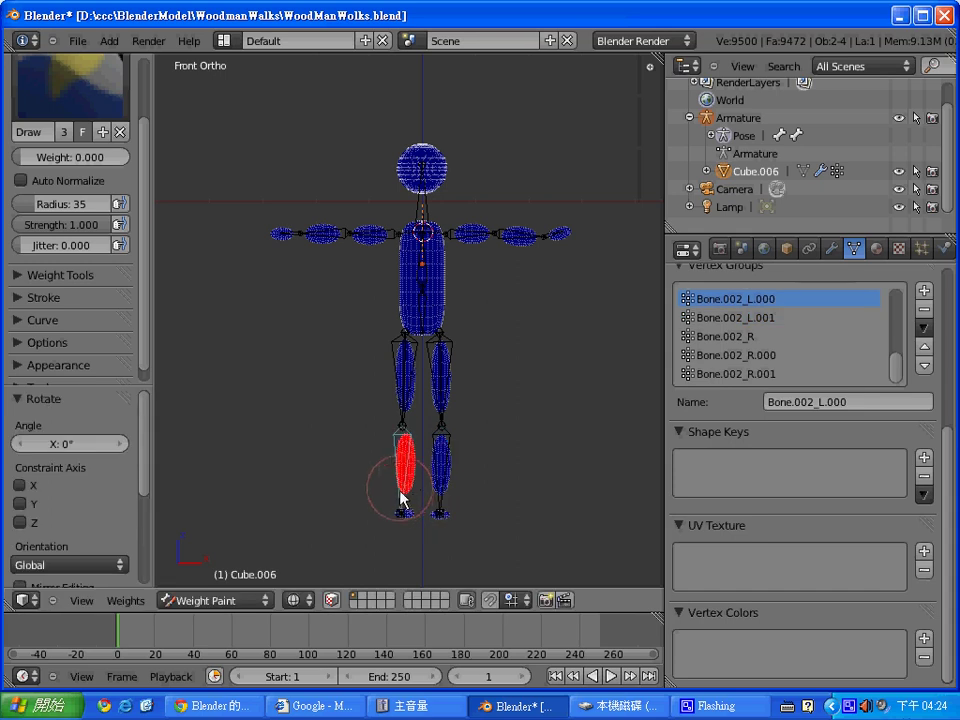
key("r")
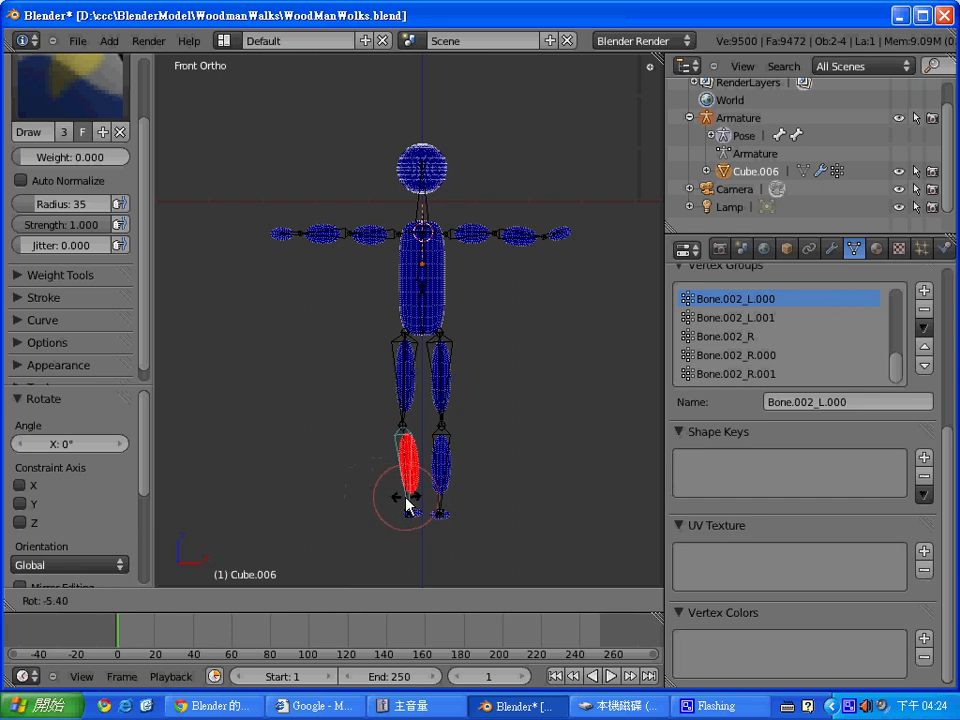
left_click(396, 503)
Test-rotate both upper-leg bones, then select the upper-arm bone and start rotating it
right_click(446, 428)
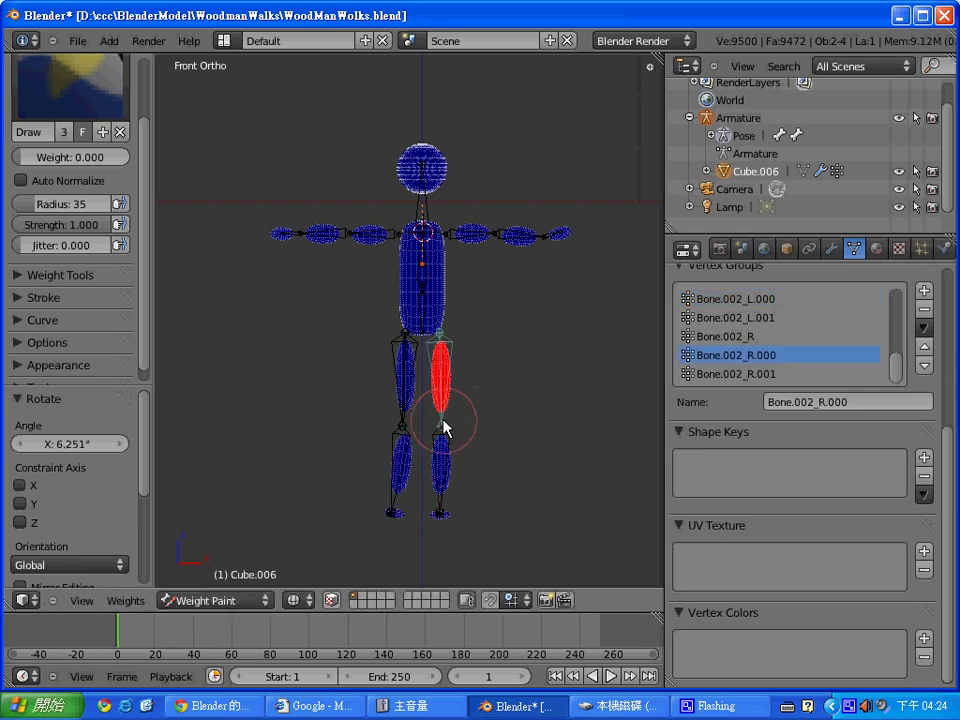
key("r")
left_click(451, 426)
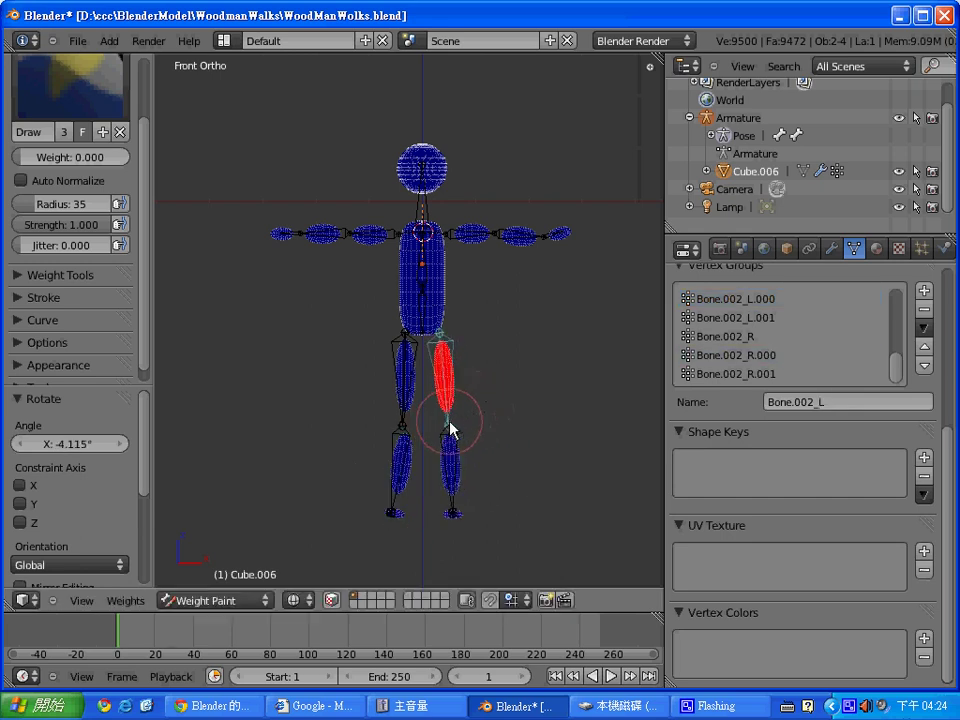
right_click(404, 431)
key("g")
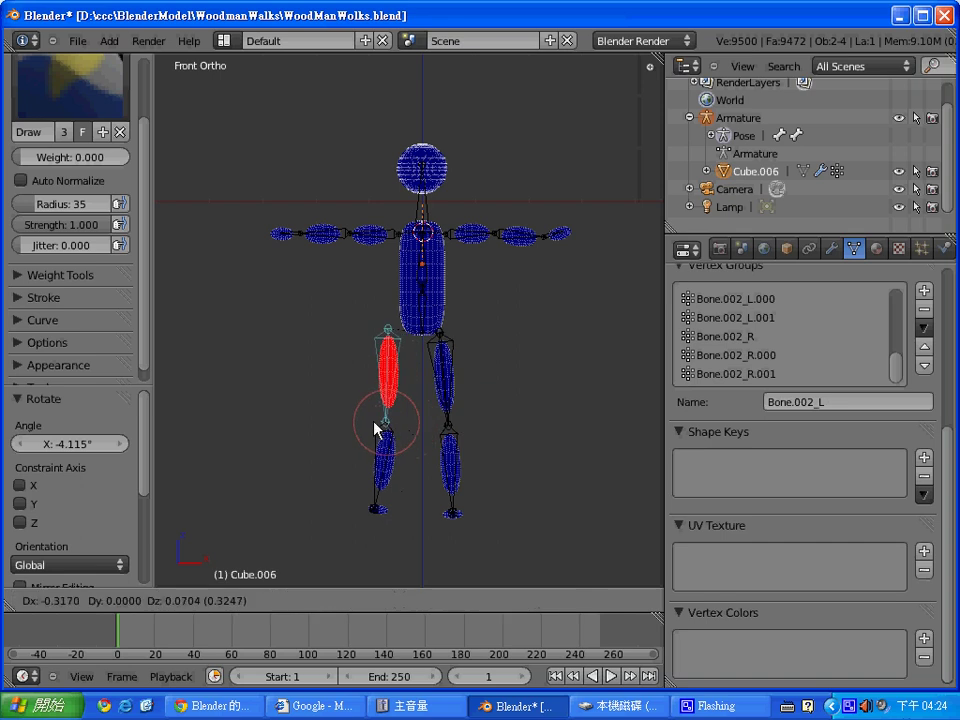
left_click(378, 428)
key("ctrl+z")
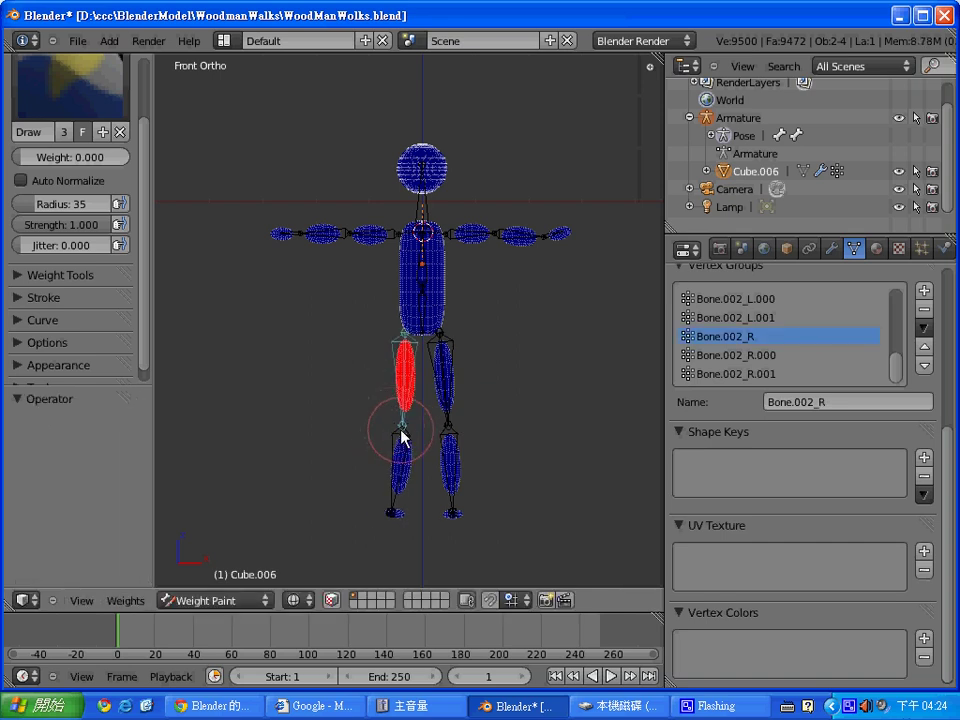
key("r")
left_click(390, 436)
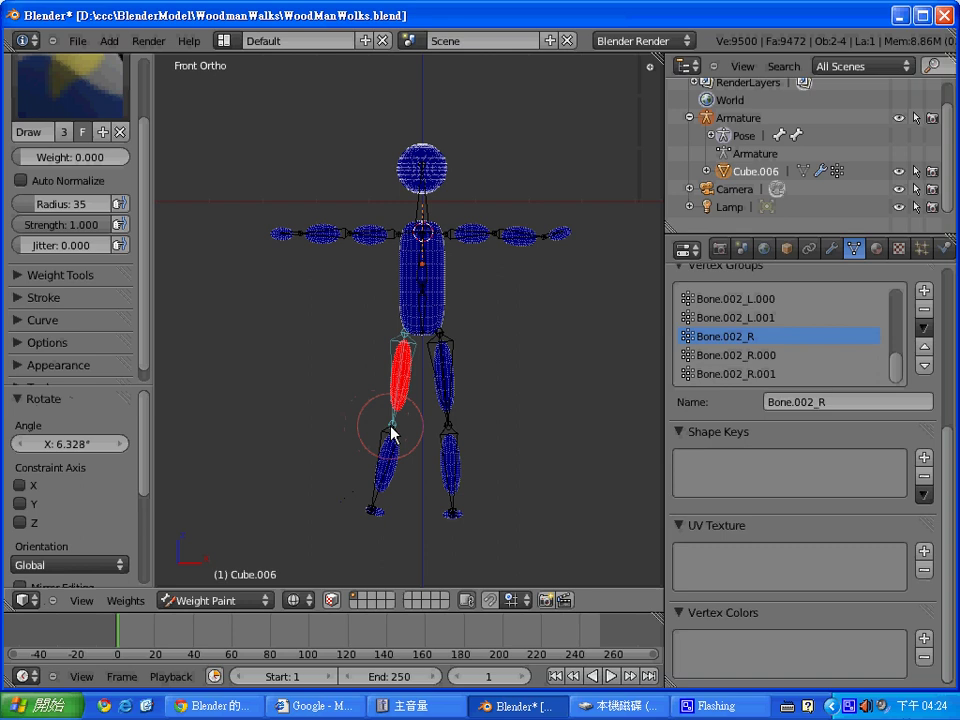
right_click(490, 240)
key("r")
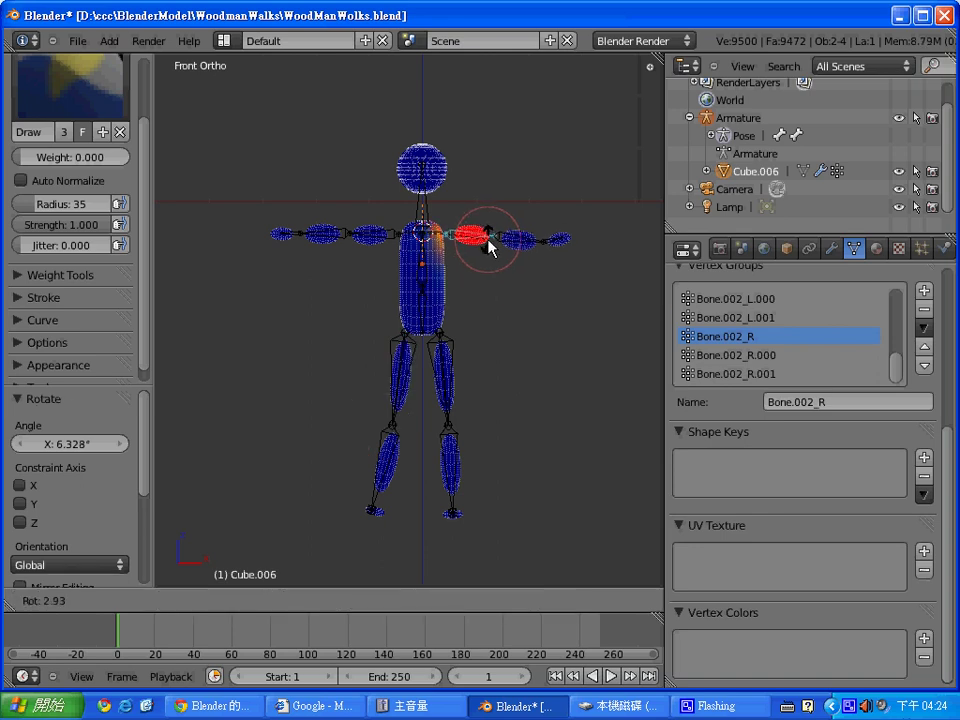
Confirm the upper-arm test rotation and paint weight 0 over the shoulder and nearby torso
left_click(489, 241)
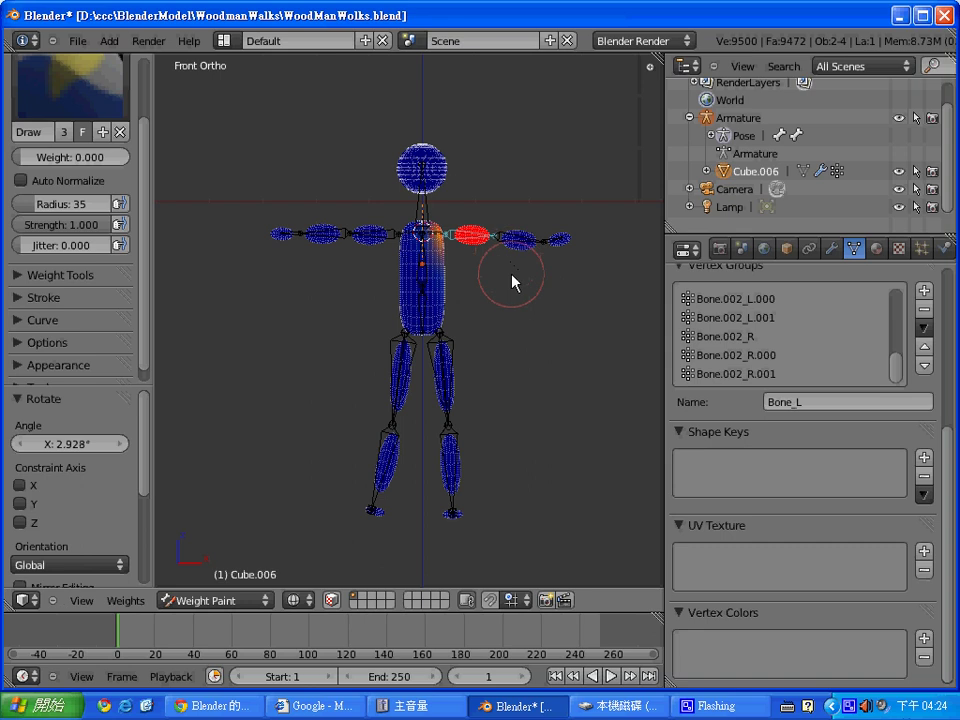
left_click(514, 278)
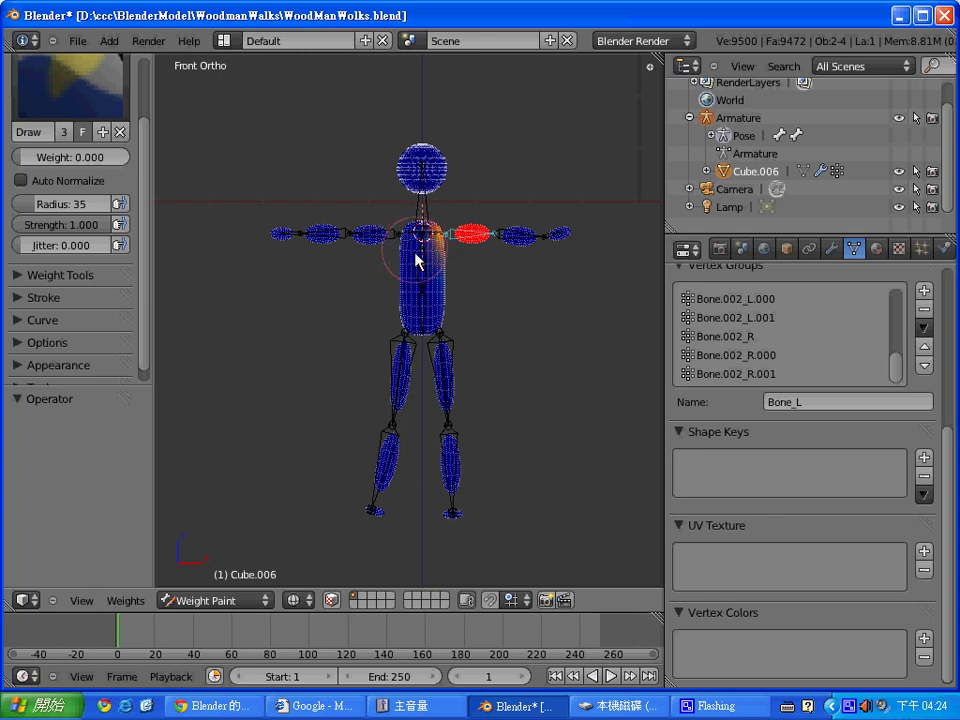
left_click(418, 262)
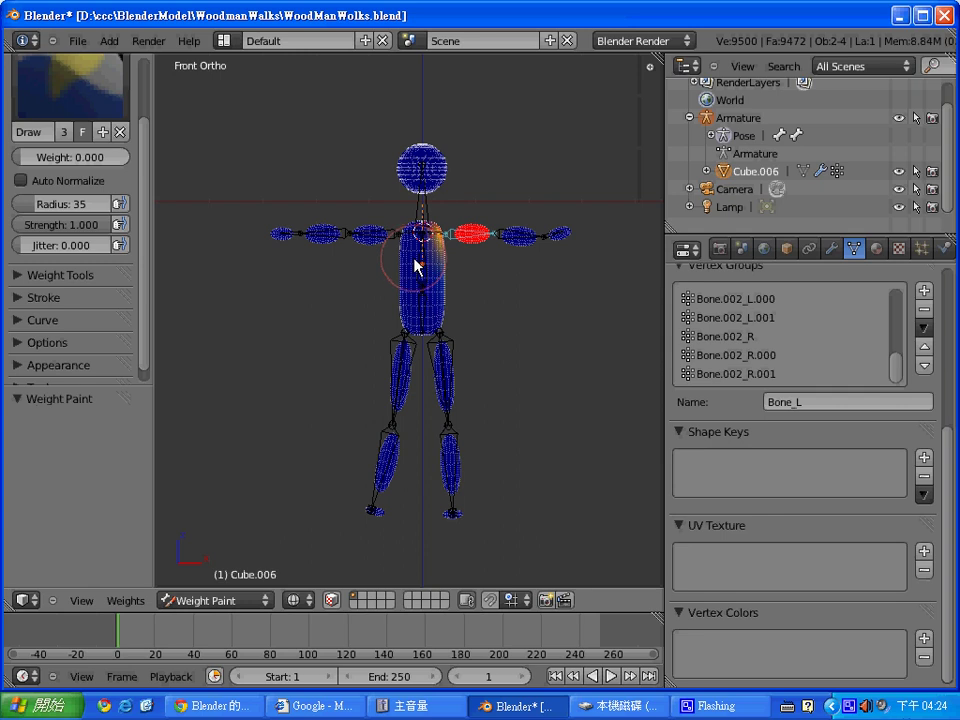
scroll(409, 240, "down", 2)
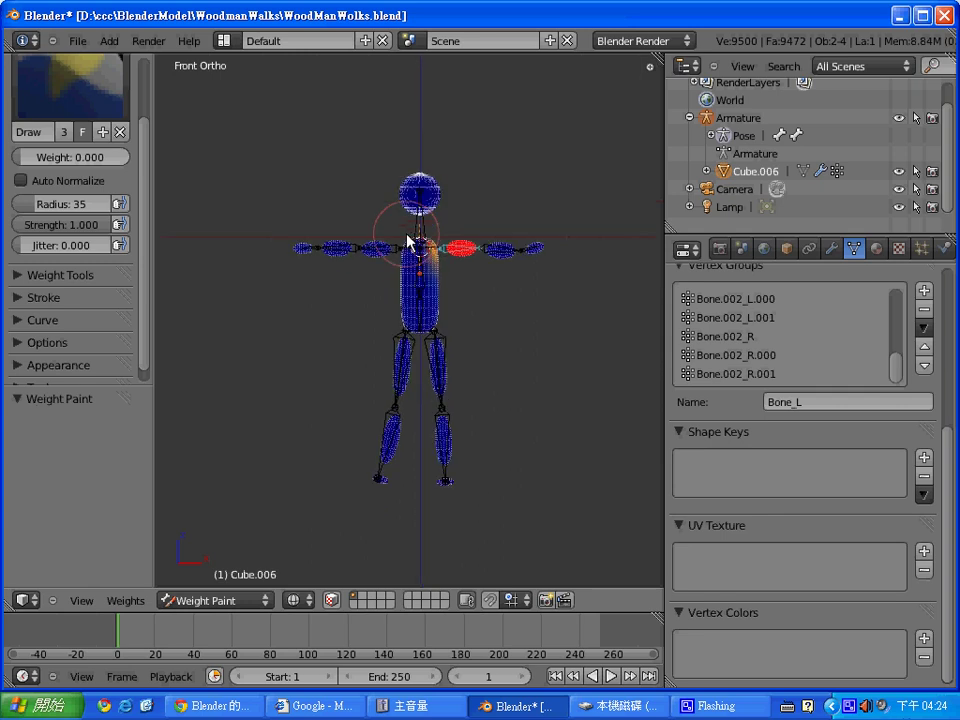
scroll(409, 240, "up", 3)
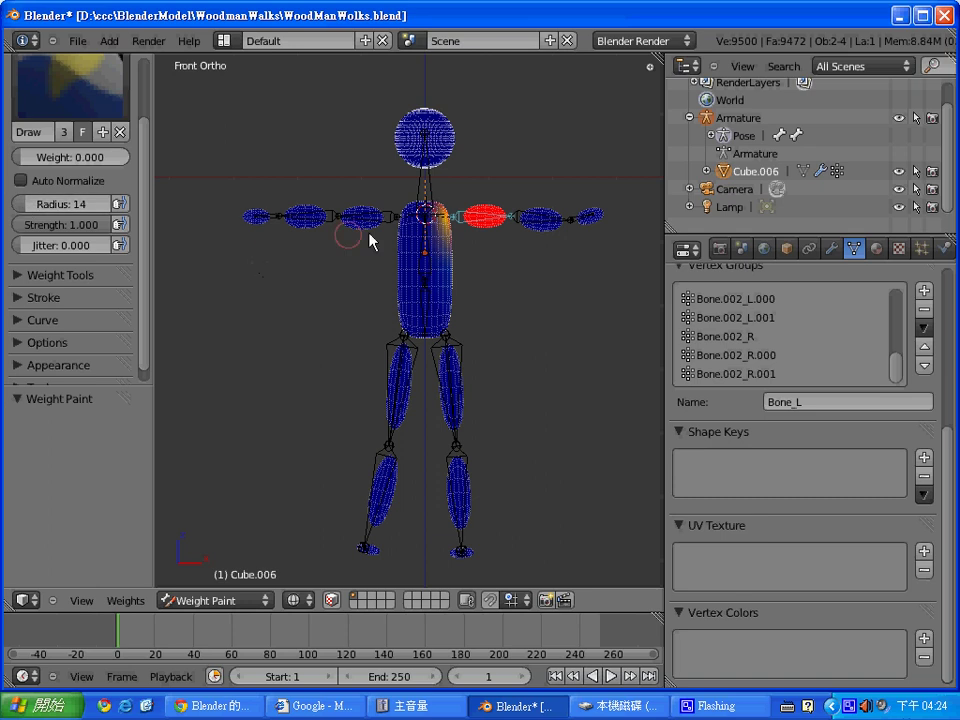
mouse_move(437, 215)
left_mouse_down()
mouse_move(441, 238)
mouse_move(430, 210)
mouse_move(443, 242)
mouse_move(437, 213)
left_mouse_up()
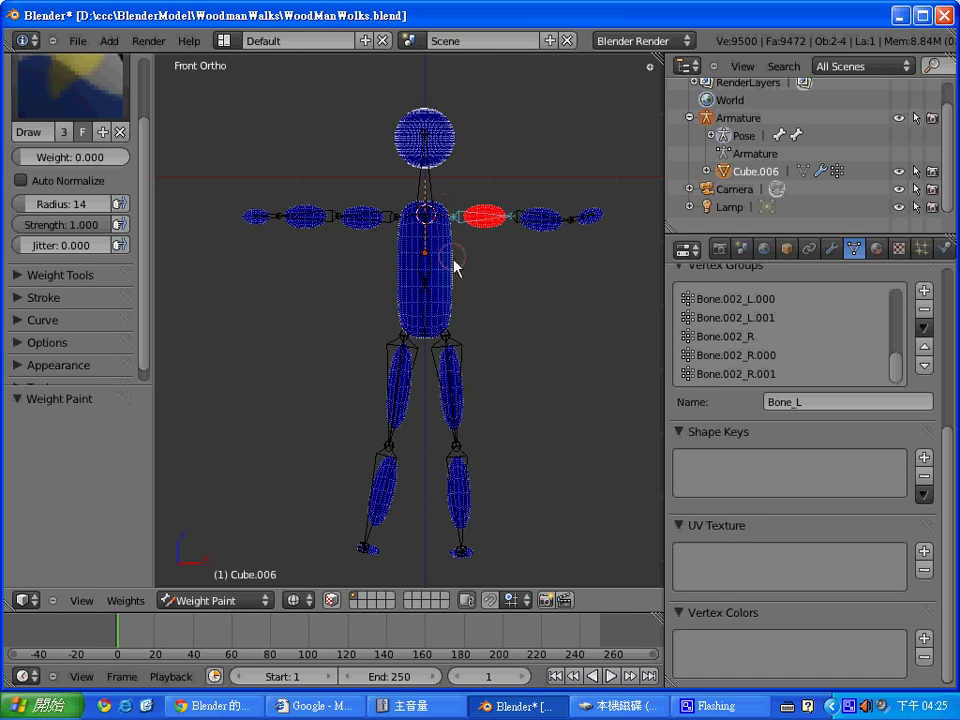
middle_click_drag(506, 321, 254, 364)
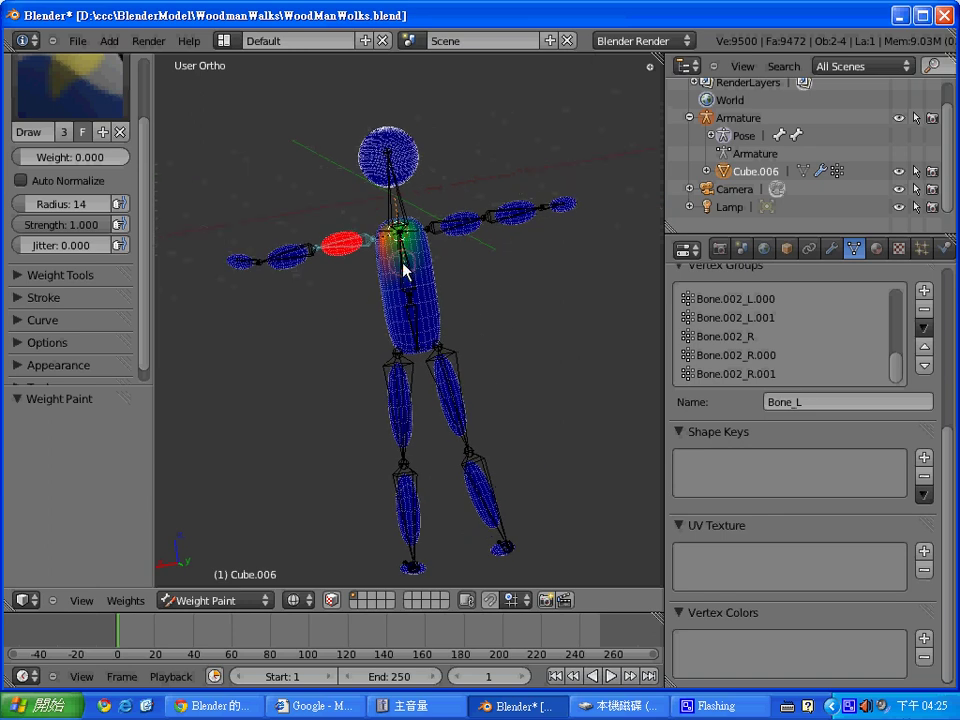
mouse_move(405, 266)
left_mouse_down()
mouse_move(403, 229)
mouse_move(395, 265)
mouse_move(392, 236)
mouse_move(390, 270)
left_mouse_up()
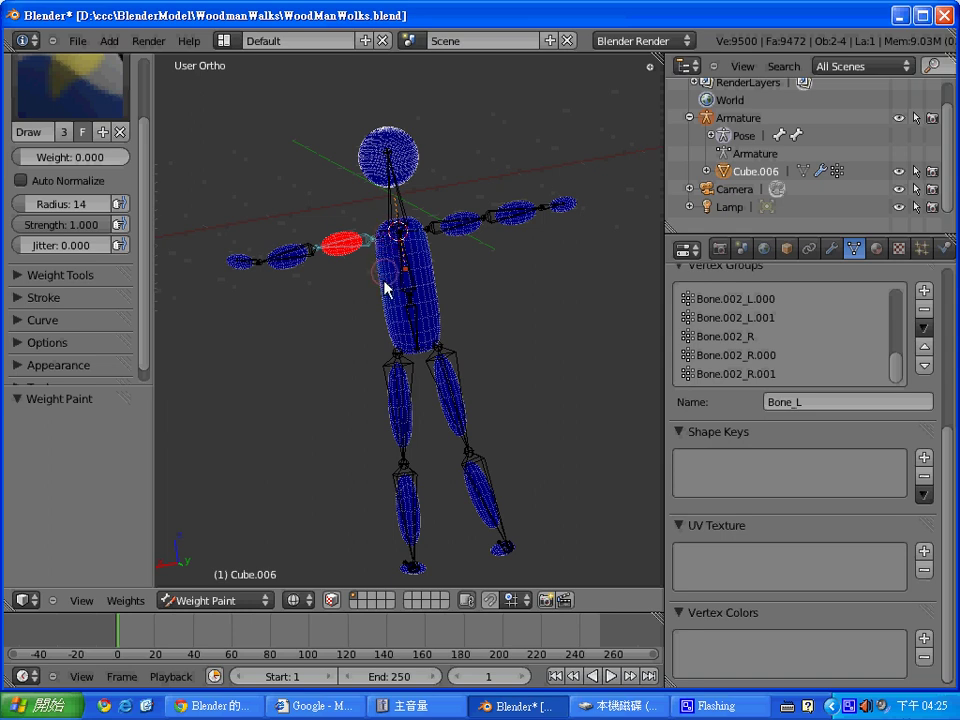
Return to front view and re-test the upper-arm bone's rotation
mouse_move(508, 313)
middle_mouse_down()
mouse_move(632, 285)
mouse_move(459, 377)
middle_mouse_up()
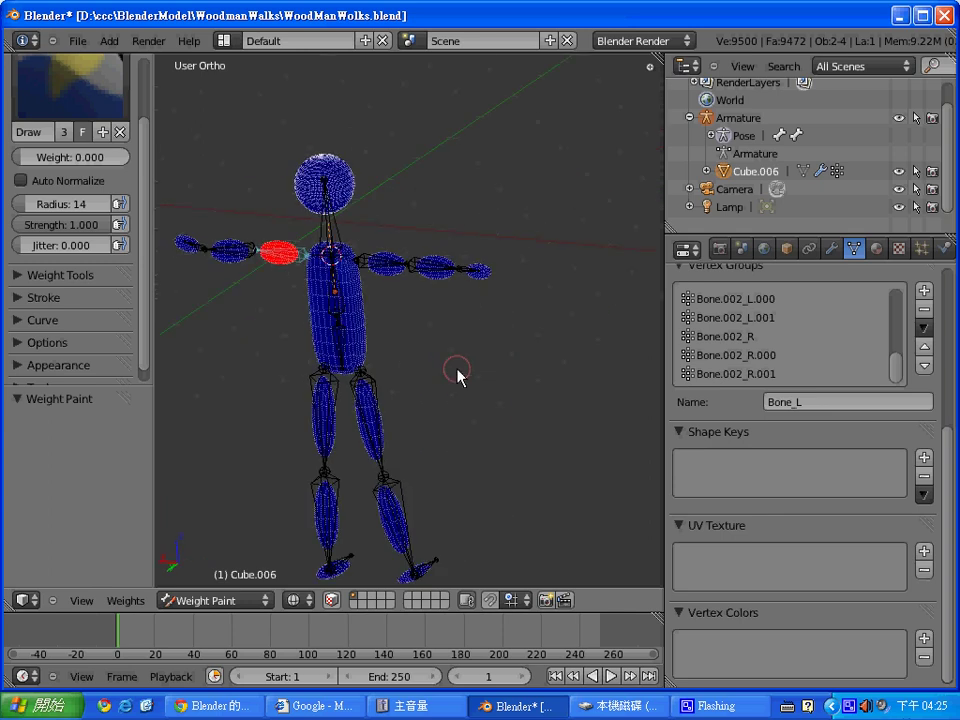
mouse_move(544, 225)
middle_mouse_down()
mouse_move(512, 282)
mouse_move(375, 386)
mouse_move(349, 369)
middle_mouse_up()
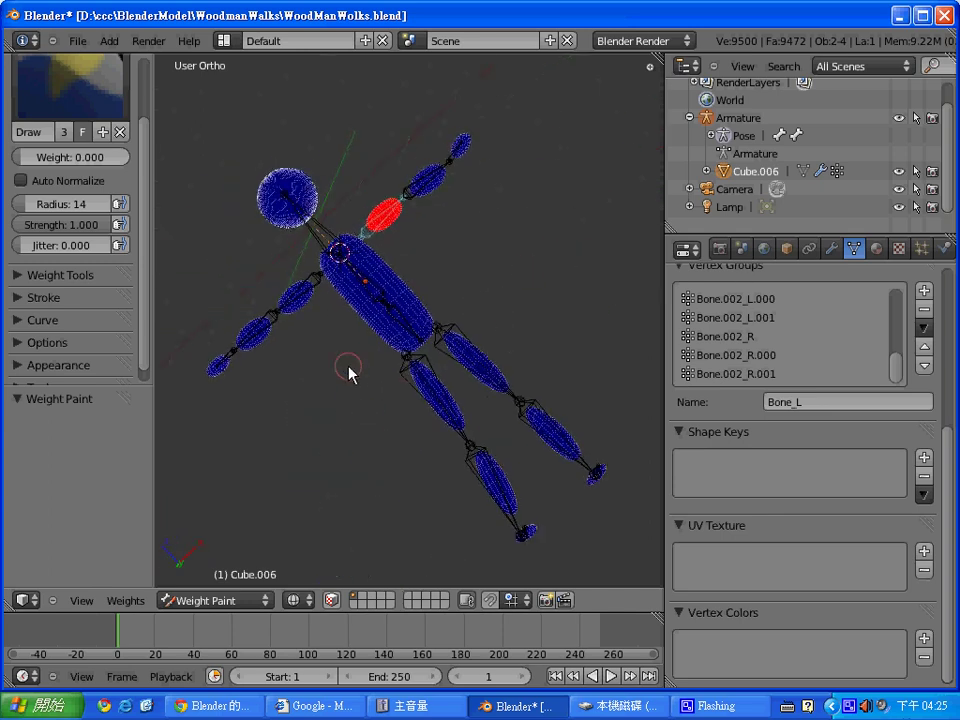
key("KP_1")
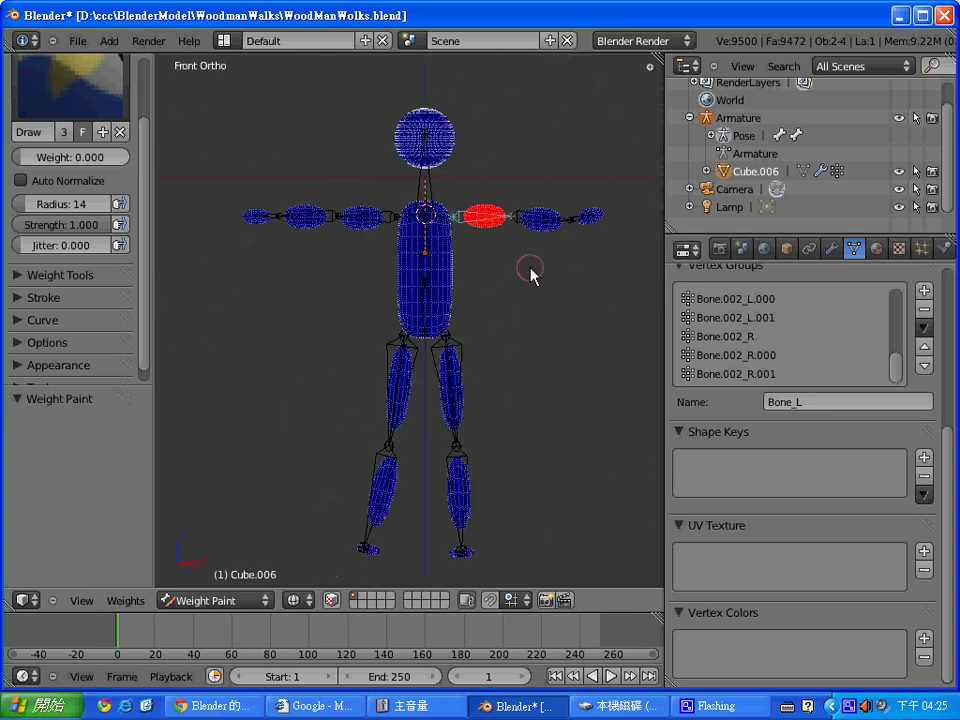
right_click(500, 226)
right_click(500, 224)
key("r")
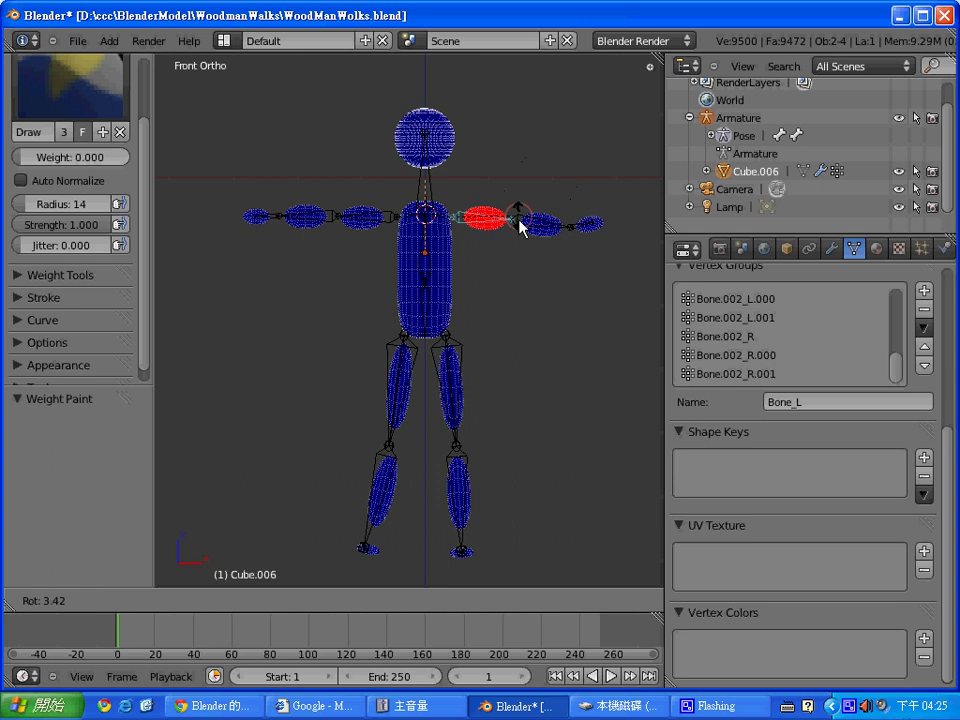
left_click(514, 220)
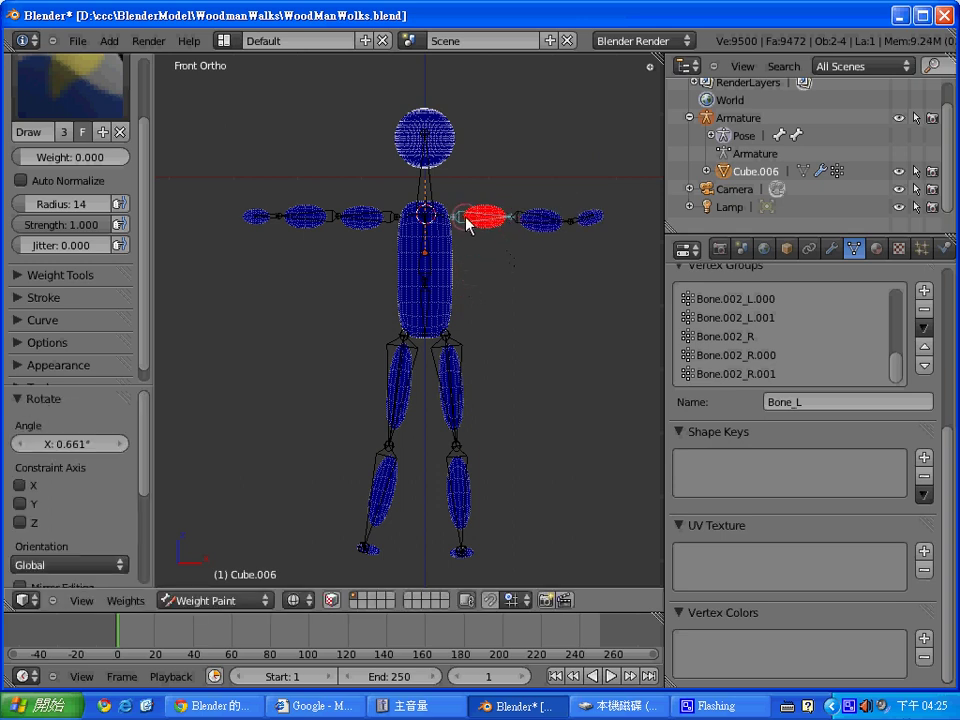
Paint zero weight onto the torso again, then re-test the upper-arm rotation from the front
mouse_move(534, 339)
middle_mouse_down()
mouse_move(443, 354)
mouse_move(493, 364)
mouse_move(454, 349)
mouse_move(538, 318)
middle_mouse_up()
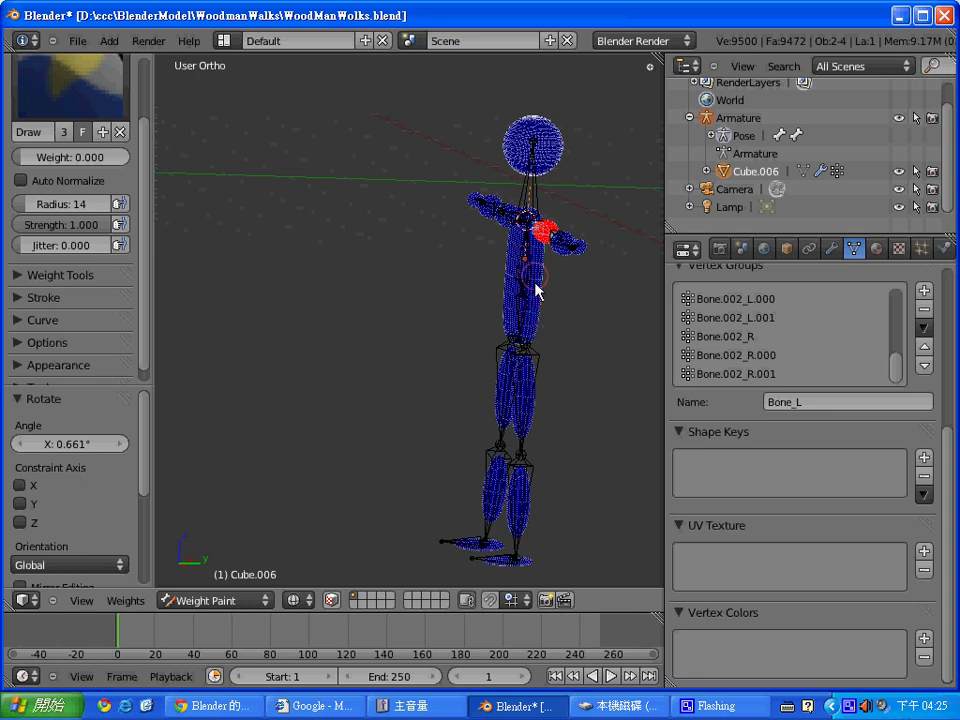
left_click(525, 279)
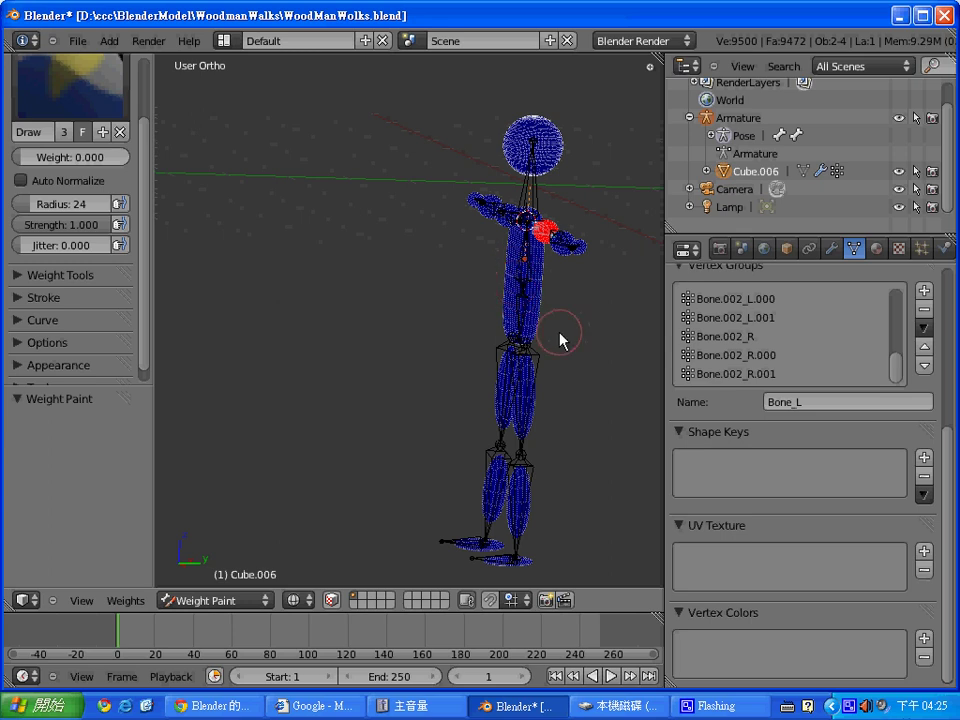
key("KP_1")
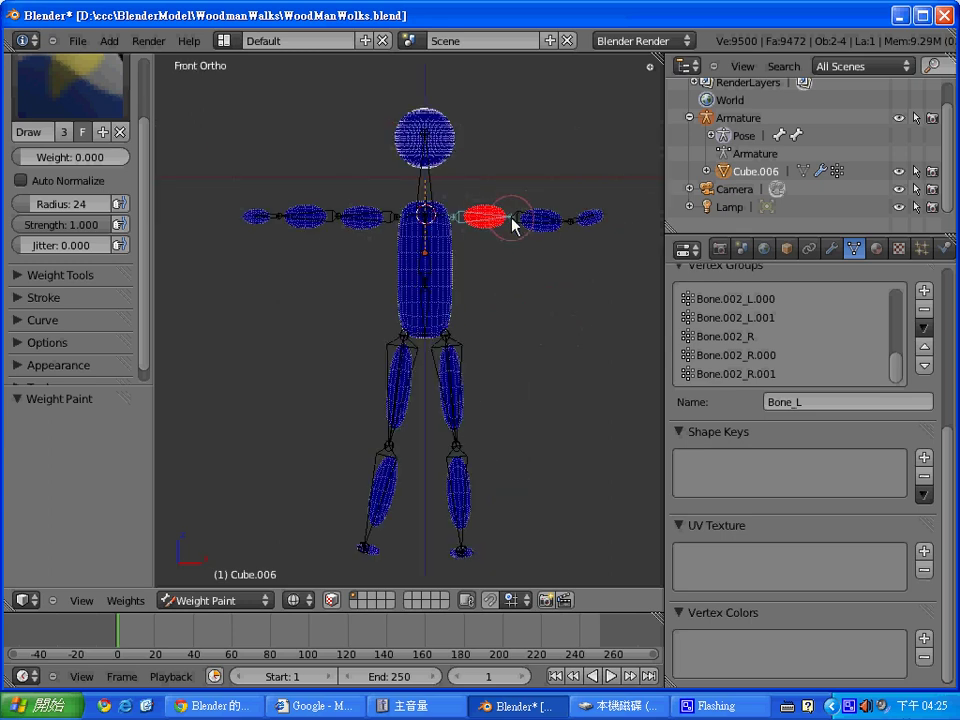
right_click(513, 224)
right_click(505, 222)
key("r")
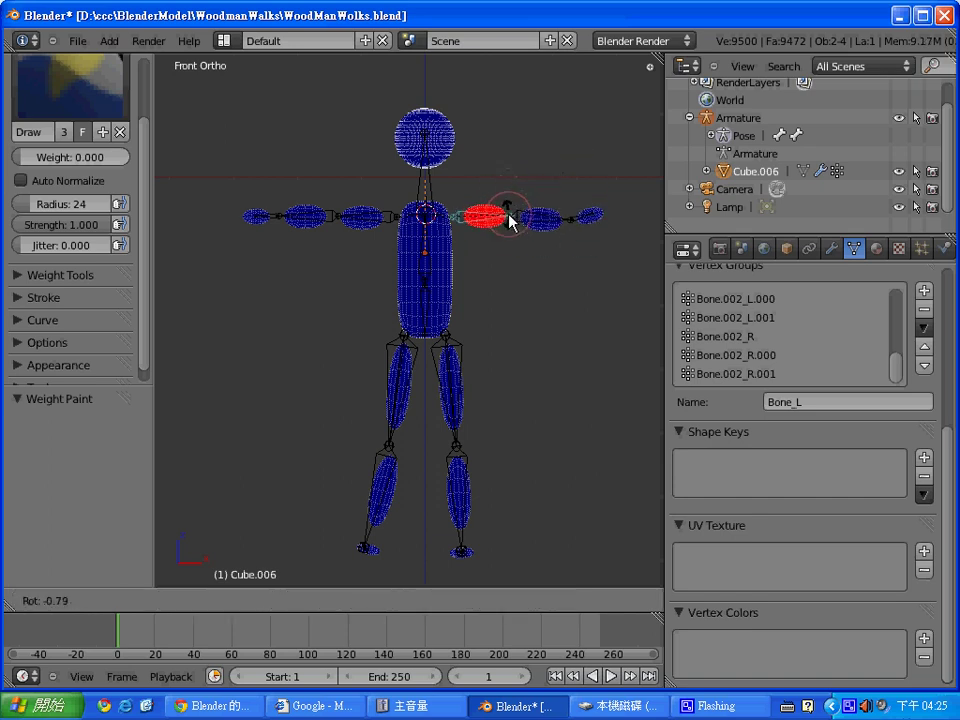
left_click(509, 222)
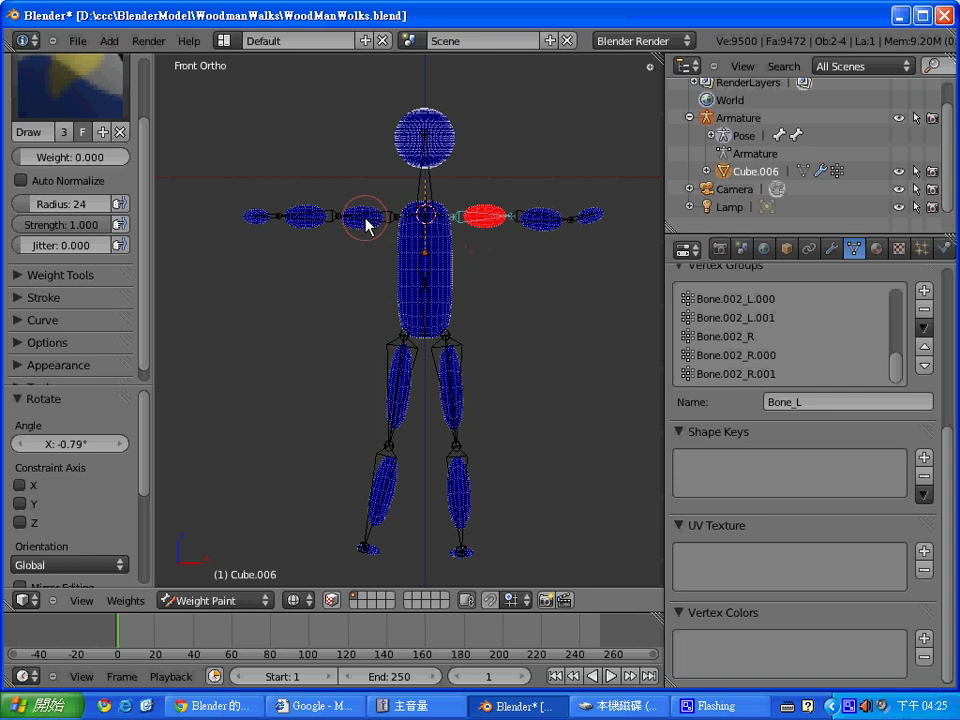
Select the opposite upper-arm bone, paint its shoulder and chest weight to zero, and start a rotation test
right_click(365, 222)
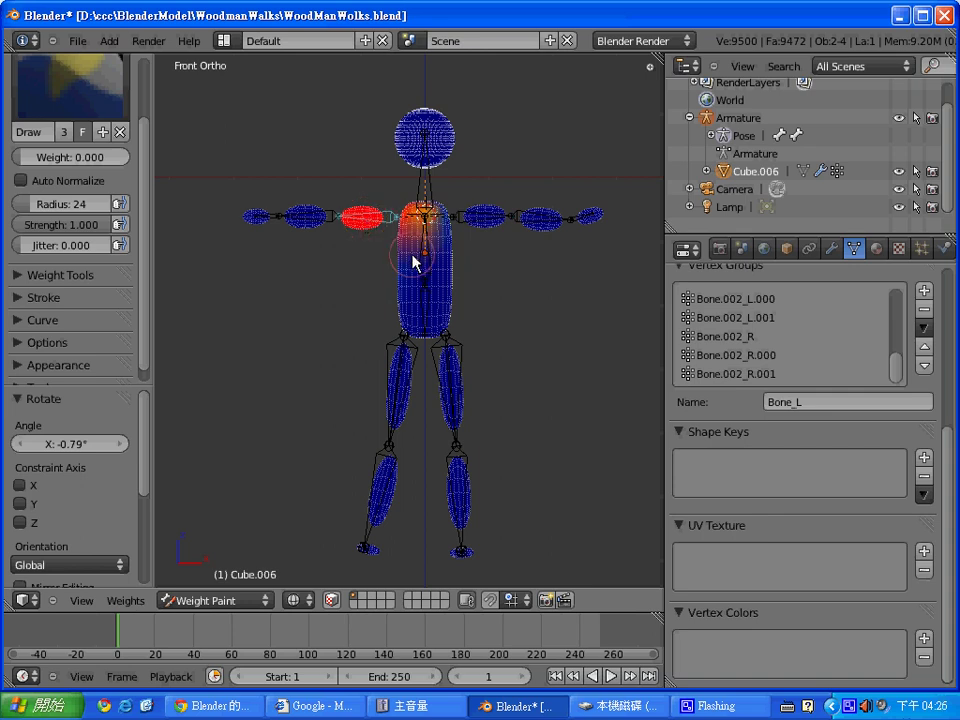
left_click_drag(422, 238, 424, 221)
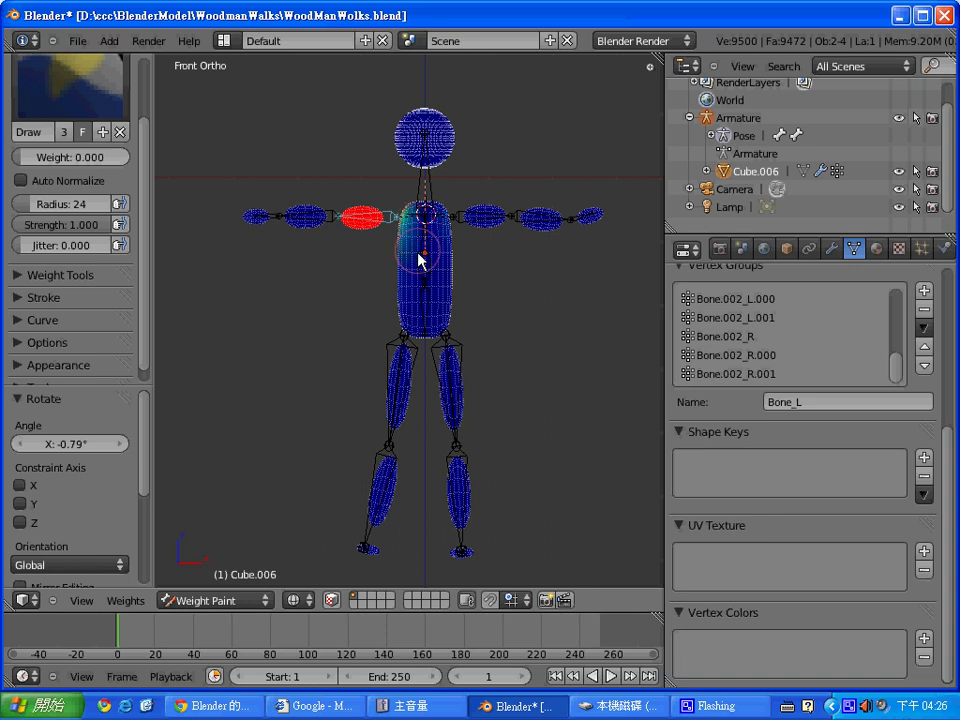
left_click_drag(418, 257, 422, 214)
left_click(420, 250)
mouse_move(467, 317)
middle_mouse_down()
mouse_move(513, 335)
mouse_move(375, 394)
mouse_move(272, 394)
mouse_move(288, 358)
middle_mouse_up()
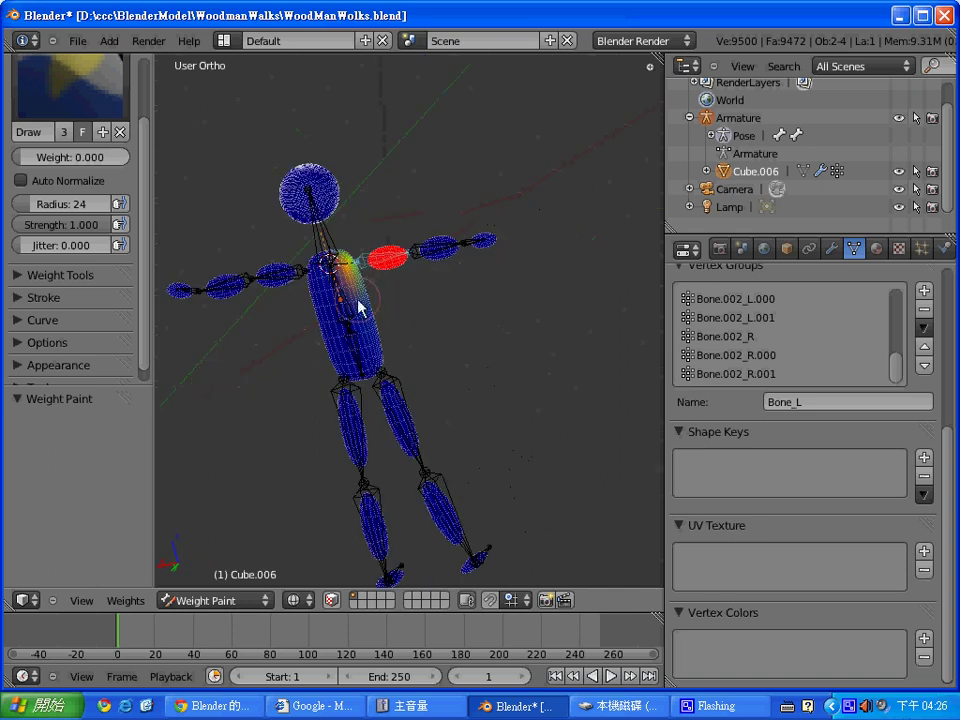
mouse_move(349, 300)
left_mouse_down()
mouse_move(347, 272)
mouse_move(351, 306)
left_mouse_up()
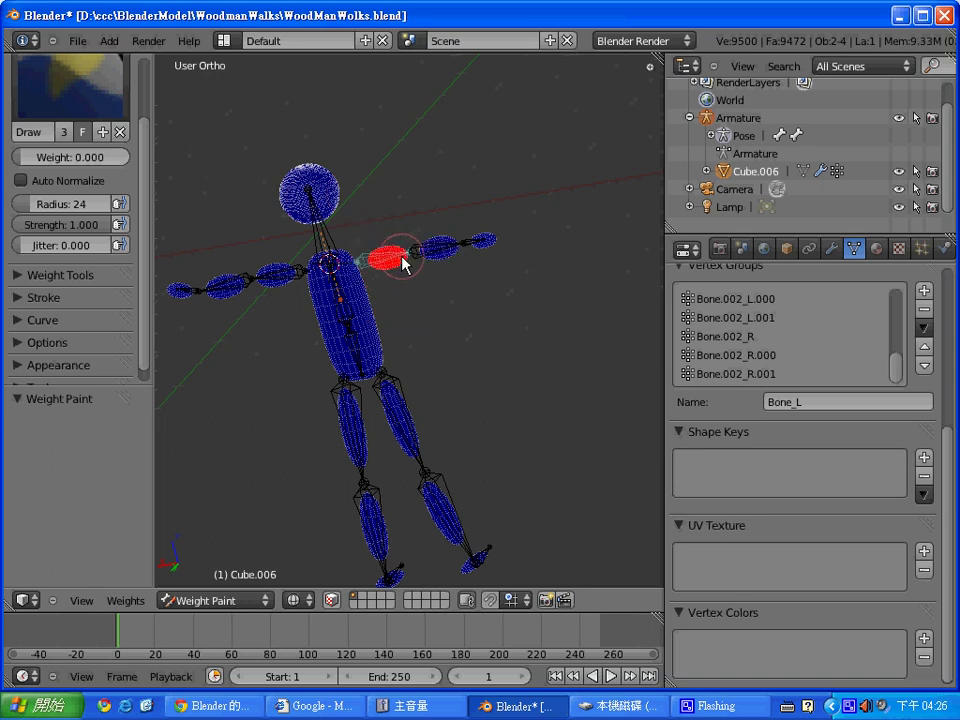
key("r")
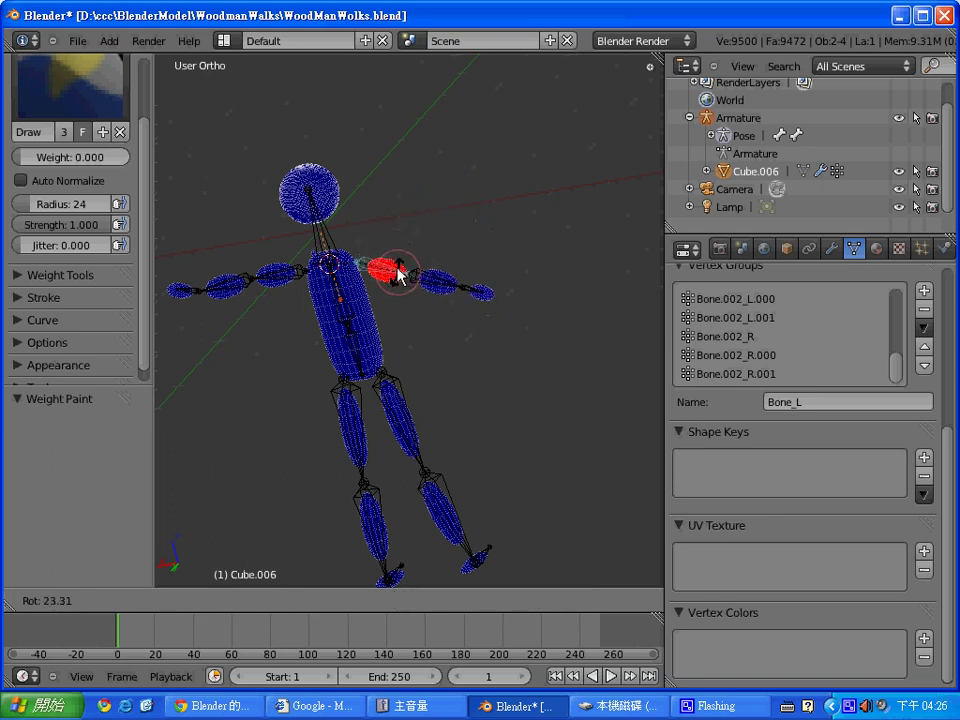
Confirm the upper-arm rotation, paint zero weight near the neck and select the head bone
left_click(400, 258)
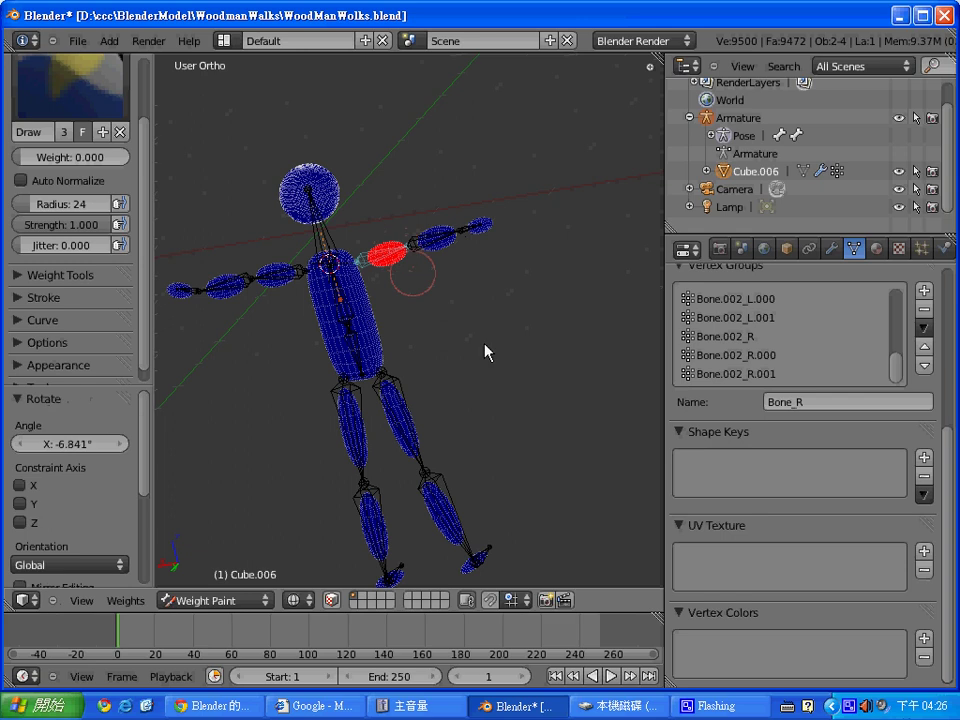
mouse_move(484, 349)
middle_mouse_down()
mouse_move(514, 369)
mouse_move(410, 448)
mouse_move(319, 484)
mouse_move(296, 471)
mouse_move(288, 418)
middle_mouse_up()
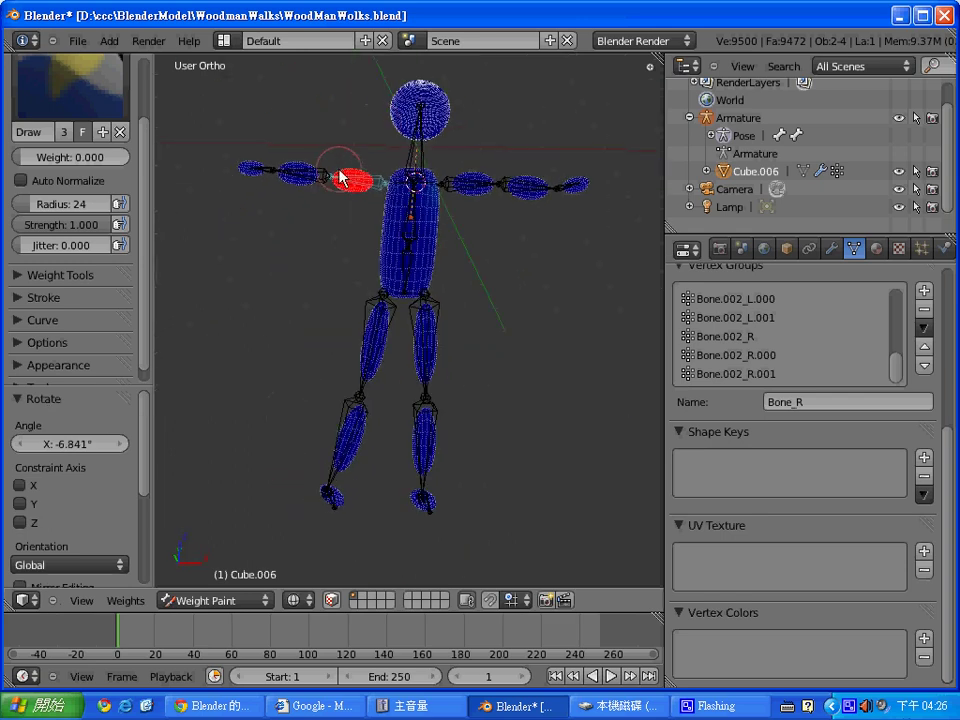
left_click(428, 178)
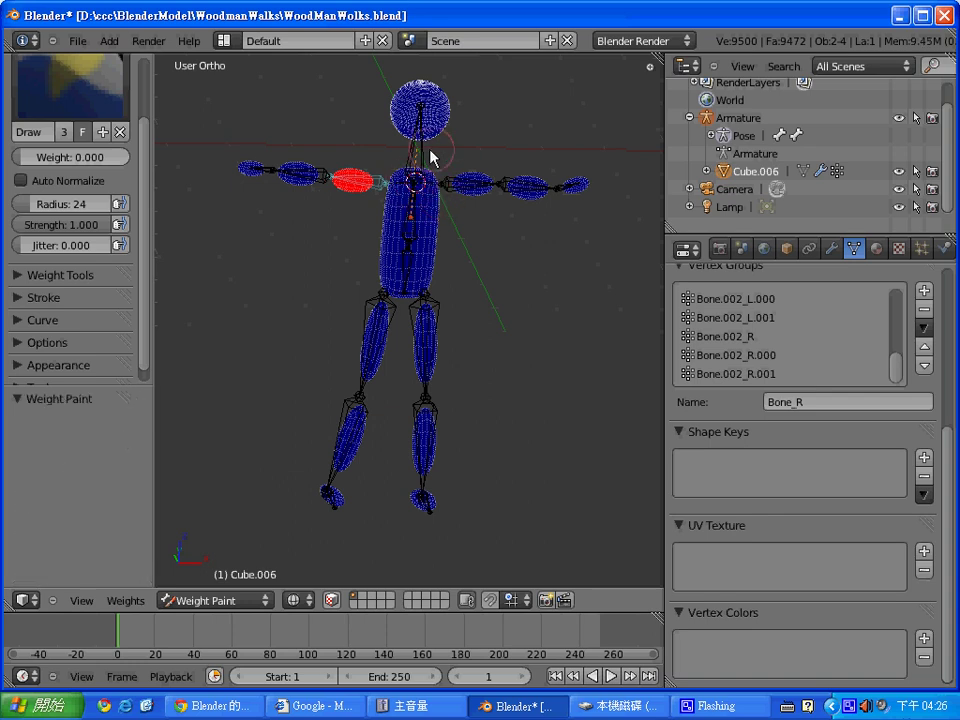
right_click(420, 154)
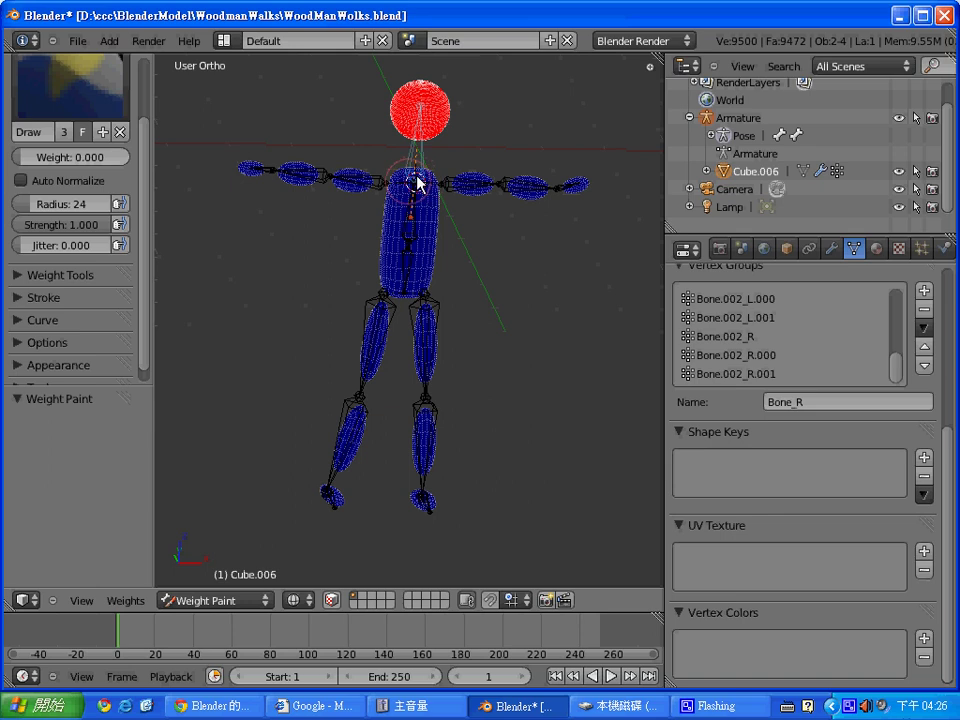
Rotate the head bone about 9.6° on X to check the red head sphere follows
middle_click_drag(546, 257, 418, 315)
mouse_move(544, 221)
middle_mouse_down()
mouse_move(495, 261)
mouse_move(441, 373)
mouse_move(405, 385)
middle_mouse_up()
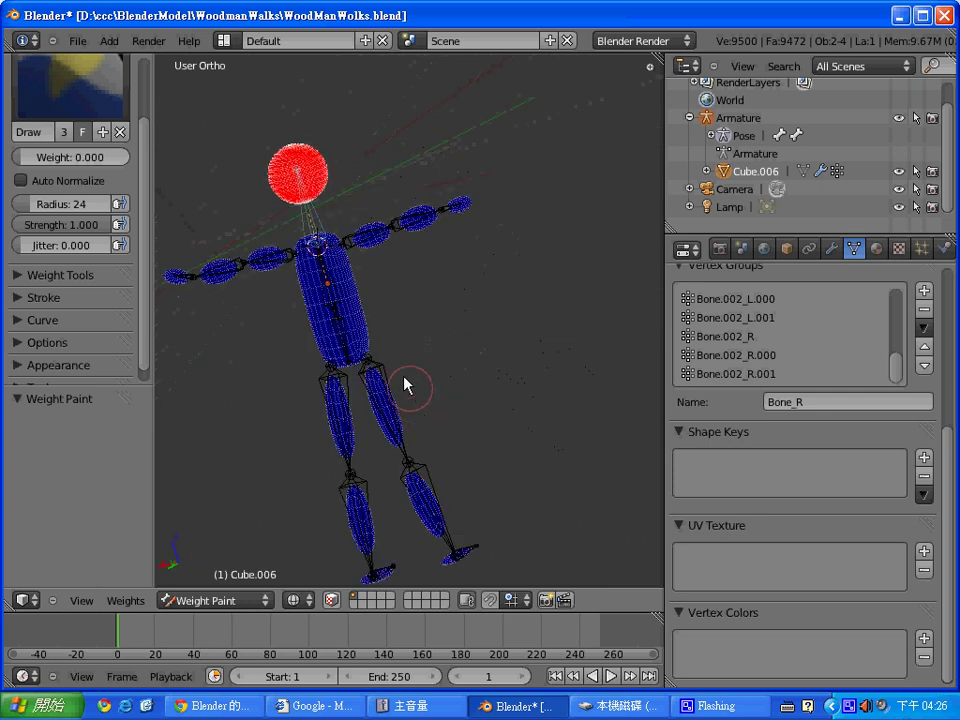
right_click(313, 219)
key("r")
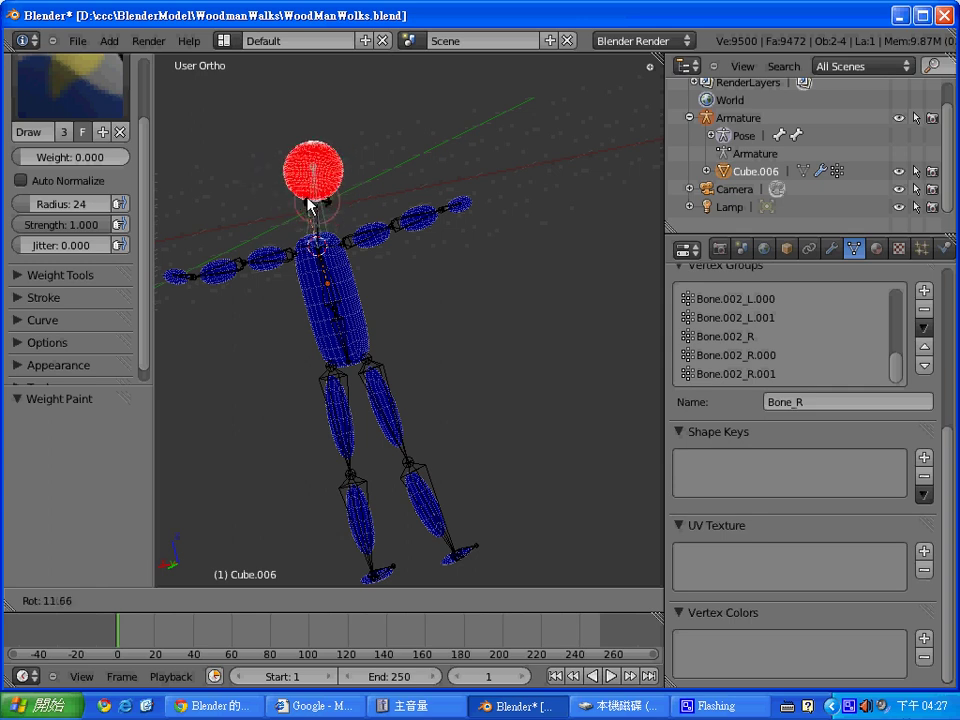
left_click(396, 232)
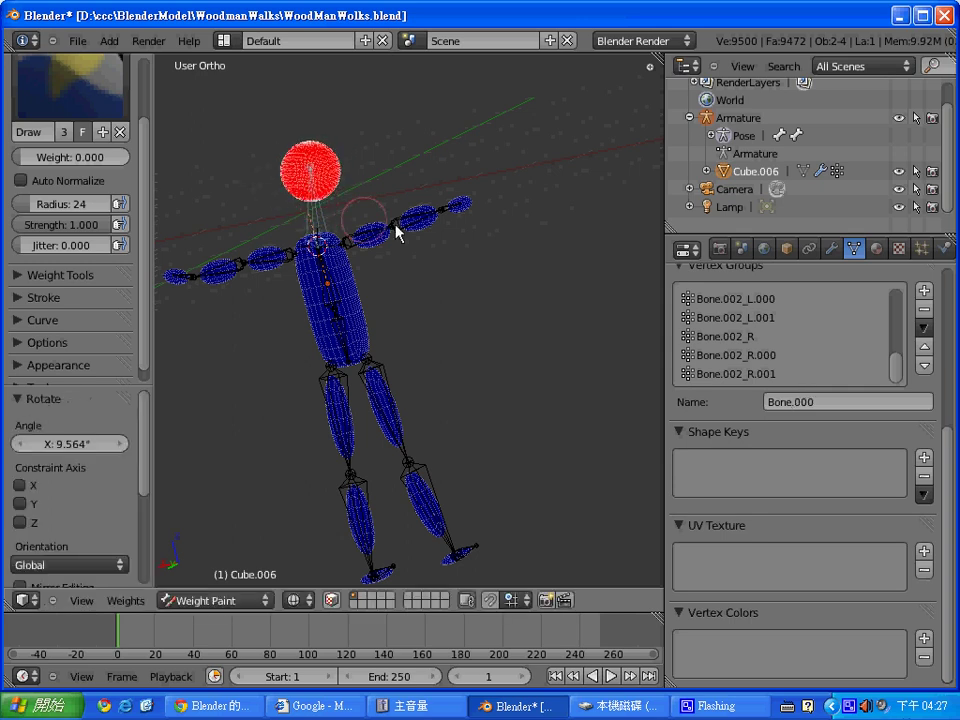
Test-rotate the right hand, forearm and upper-arm bones
right_click(458, 204)
key("r")
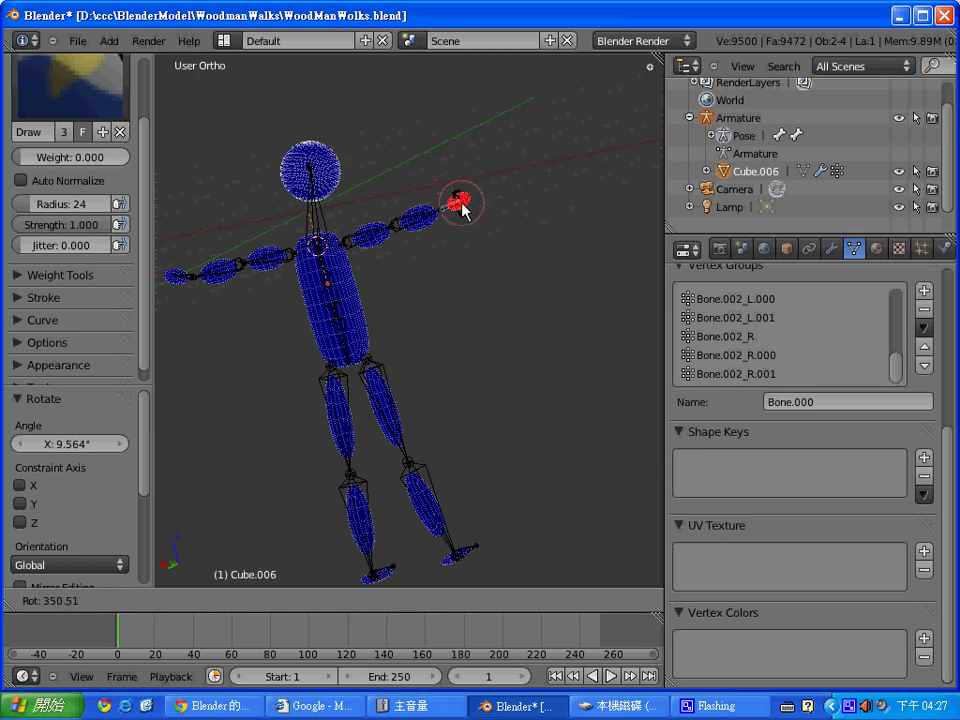
left_click(462, 211)
right_click(430, 216)
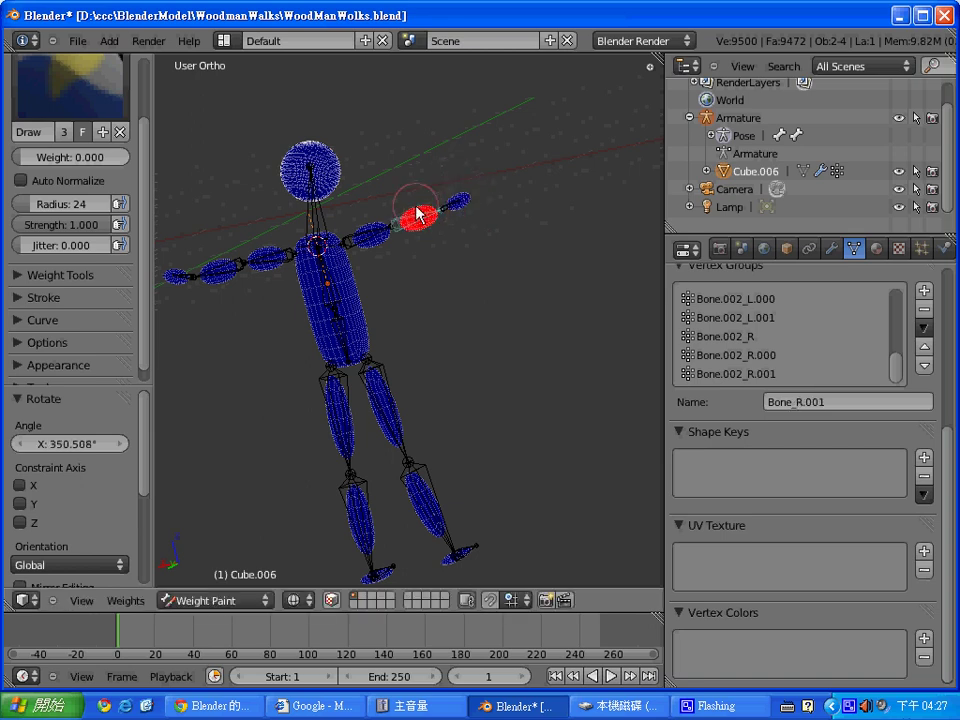
key("r")
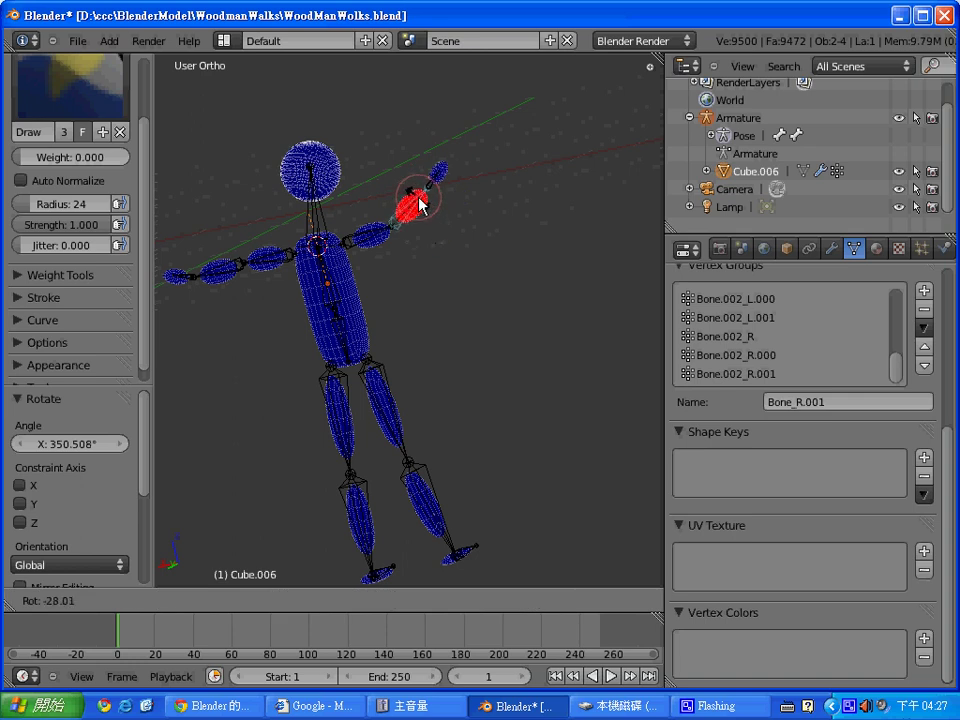
left_click(421, 229)
right_click(385, 236)
key("r")
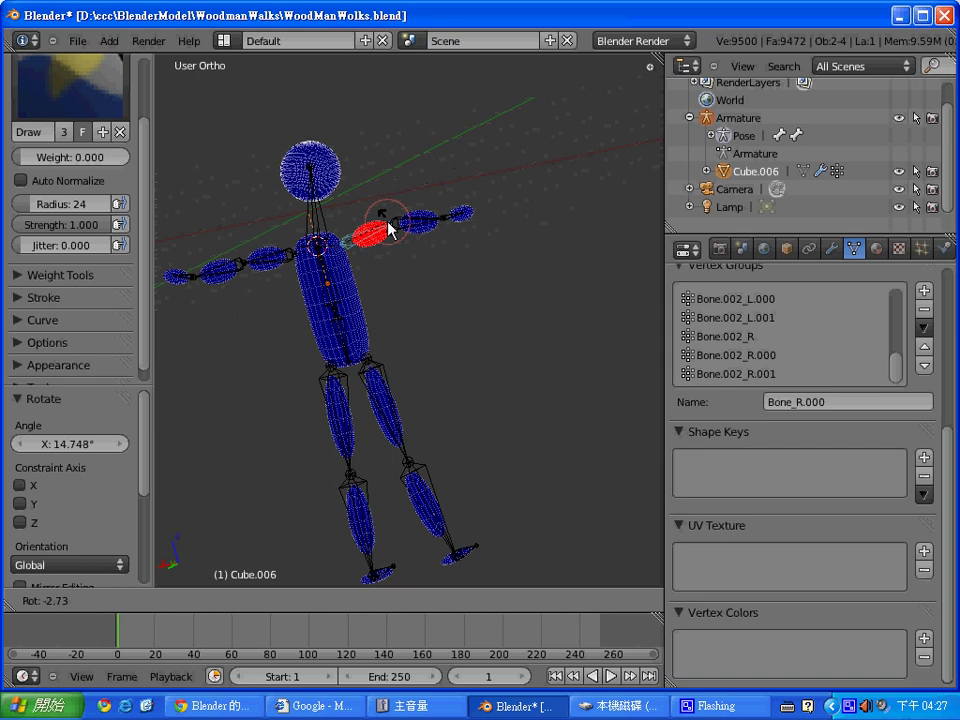
left_click(388, 229)
Test-rotate the left upper arm, forearm and hand, then clear the hand's rotation in front view
right_click(267, 261)
key("r")
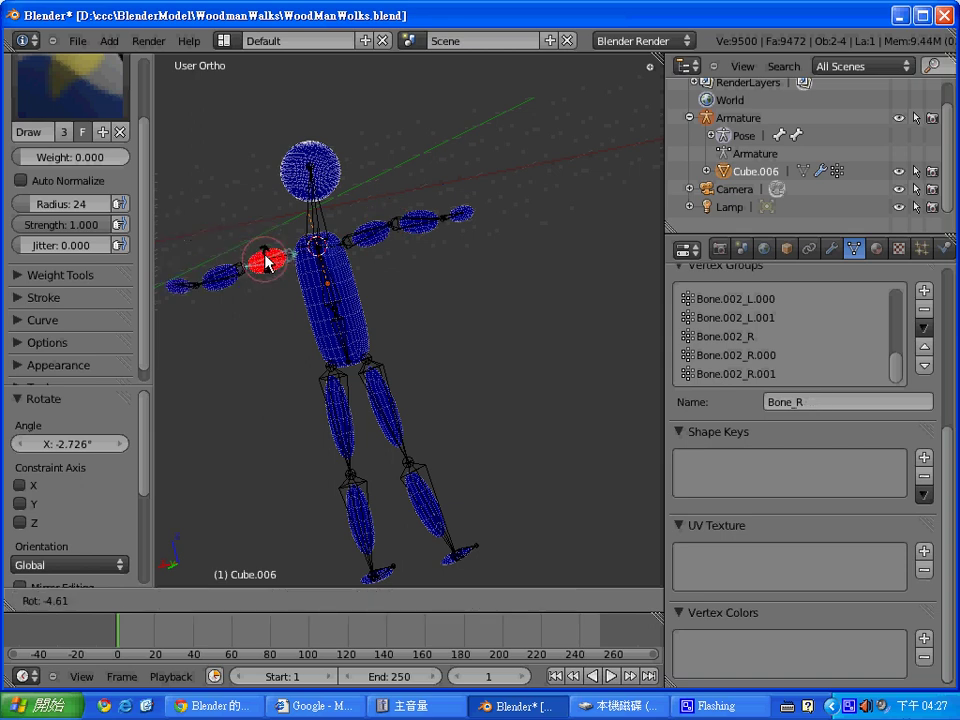
left_click(267, 261)
right_click(220, 263)
key("r")
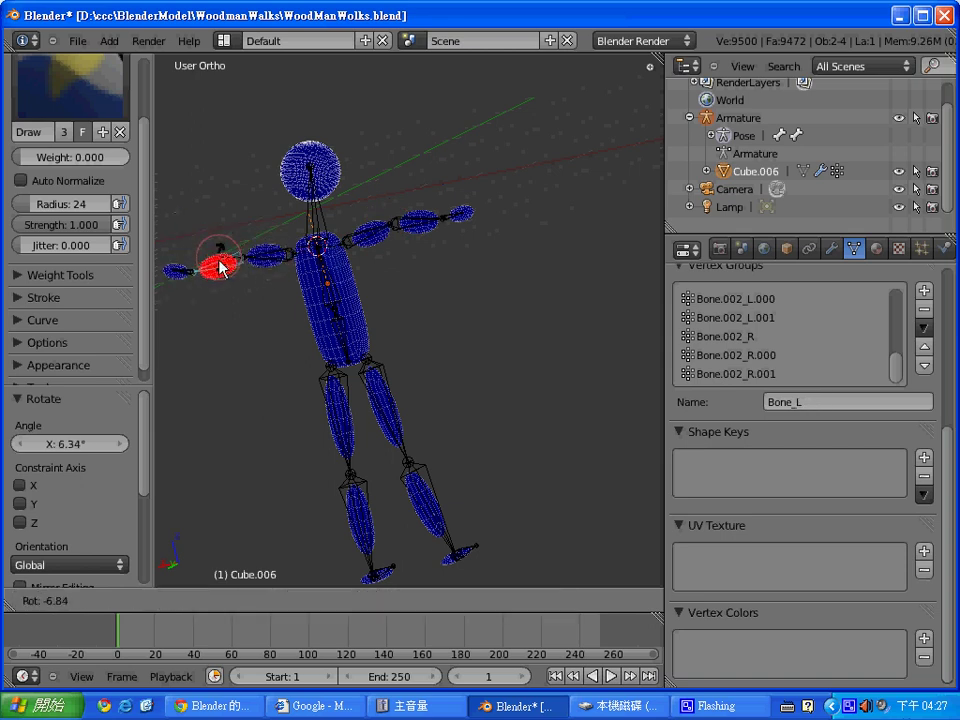
left_click(214, 268)
right_click(180, 277)
key("r")
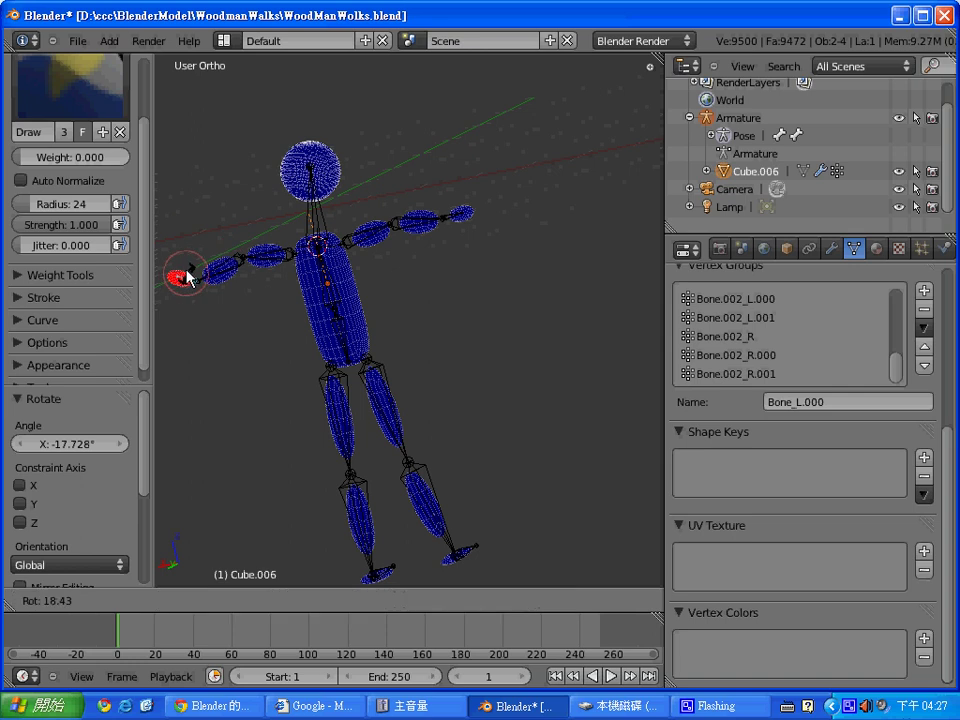
left_click(188, 278)
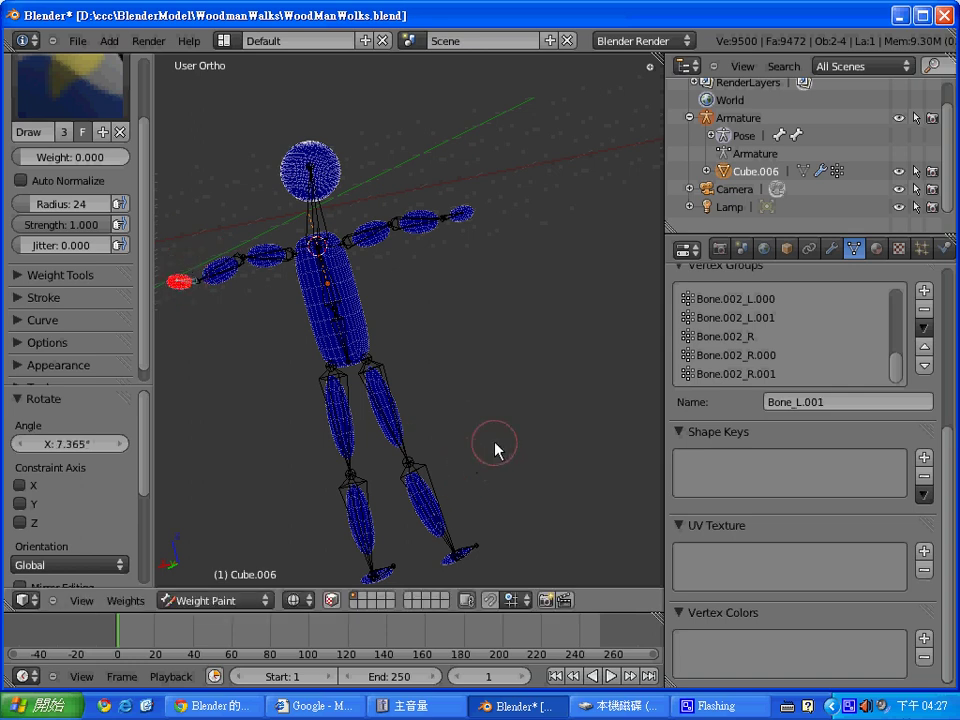
key("KP_1")
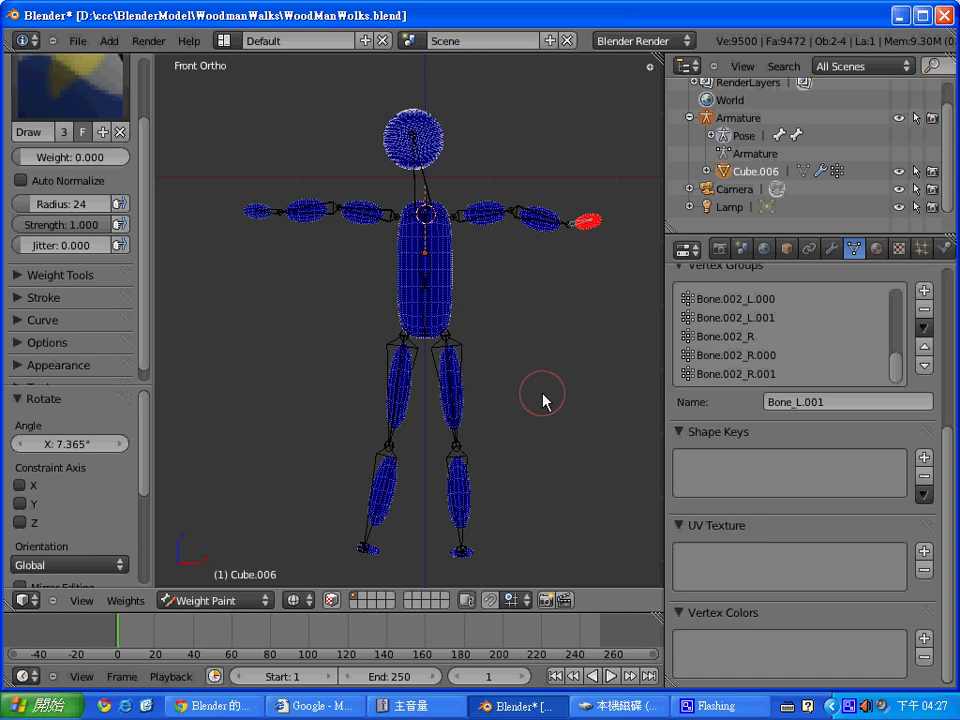
key("alt+r")
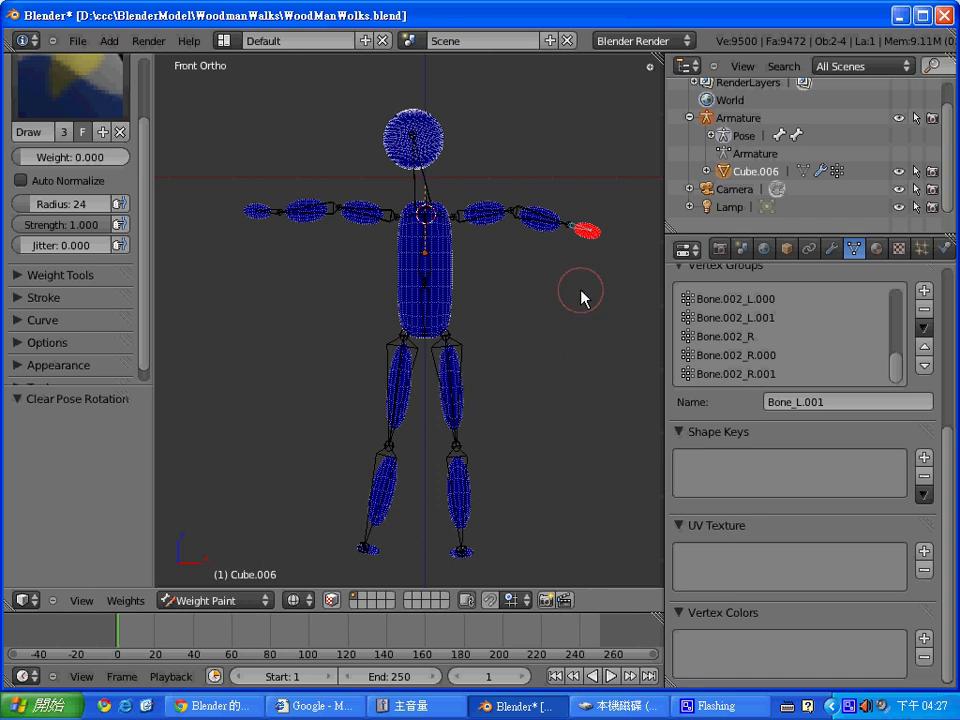
Save WoodManWolks.blend
left_click(570, 321)
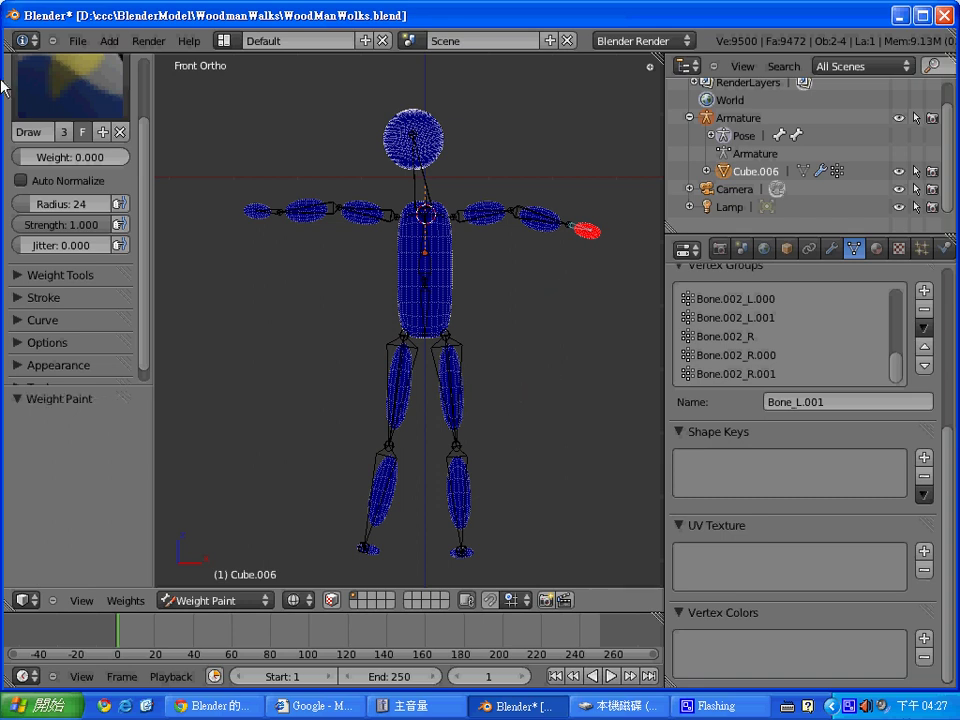
left_click(77, 41)
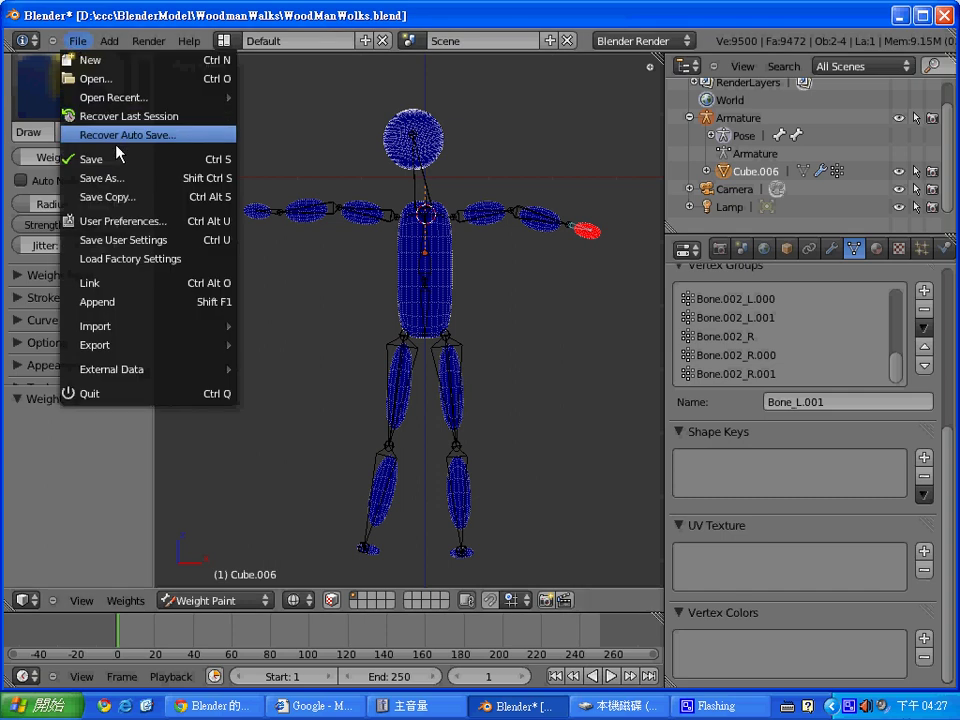
left_click(120, 162)
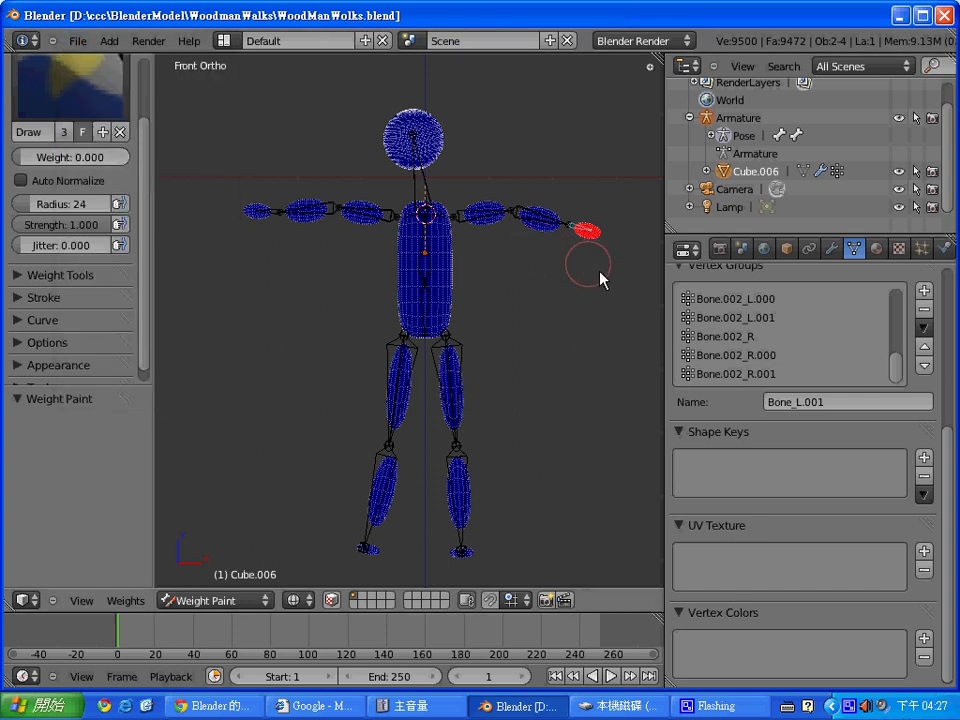
Select all bones, clear their location and rotation, and save the file again
key("a")
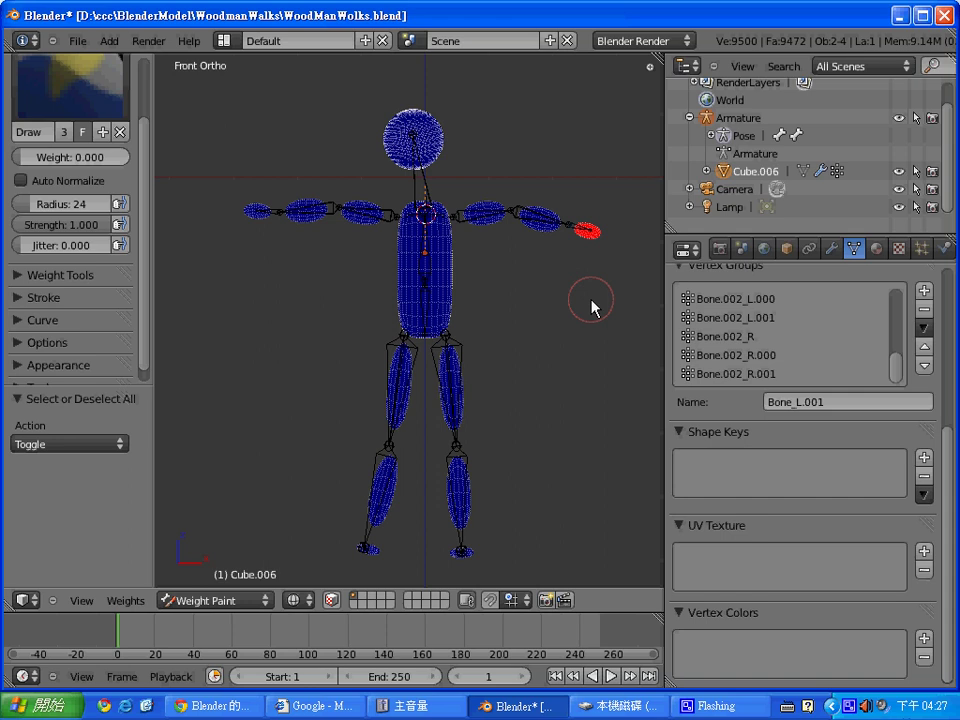
key("a")
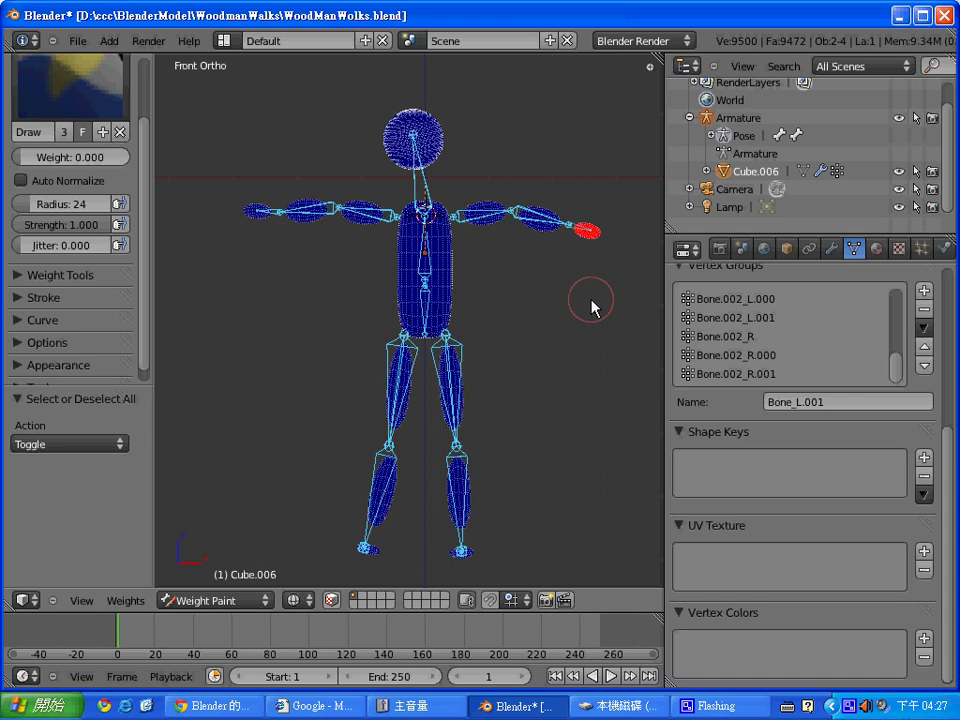
key("alt+g")
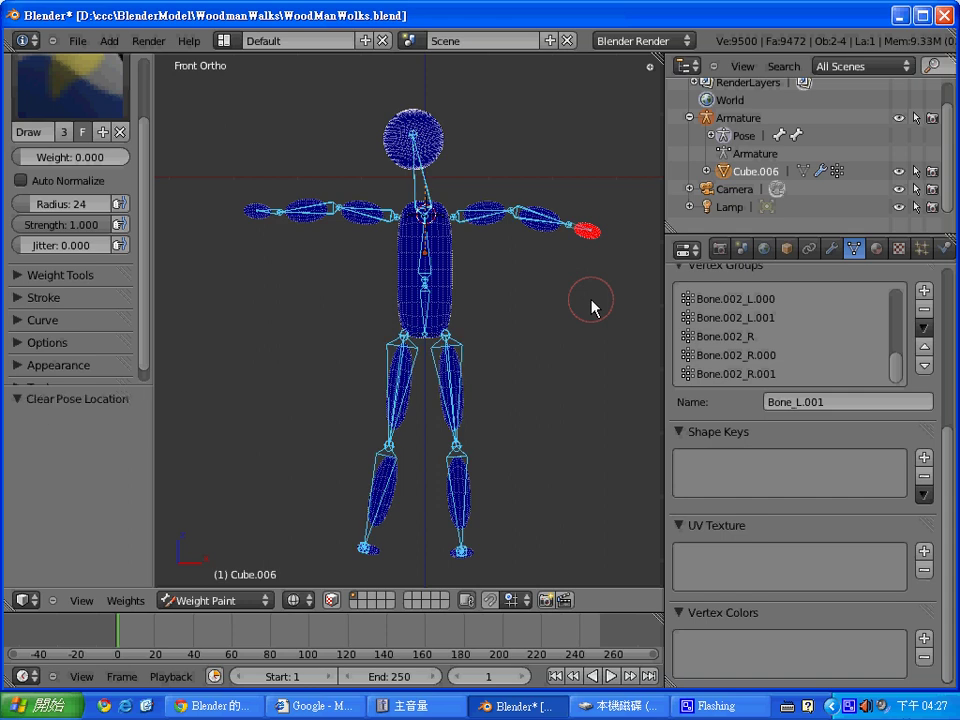
key("alt+r")
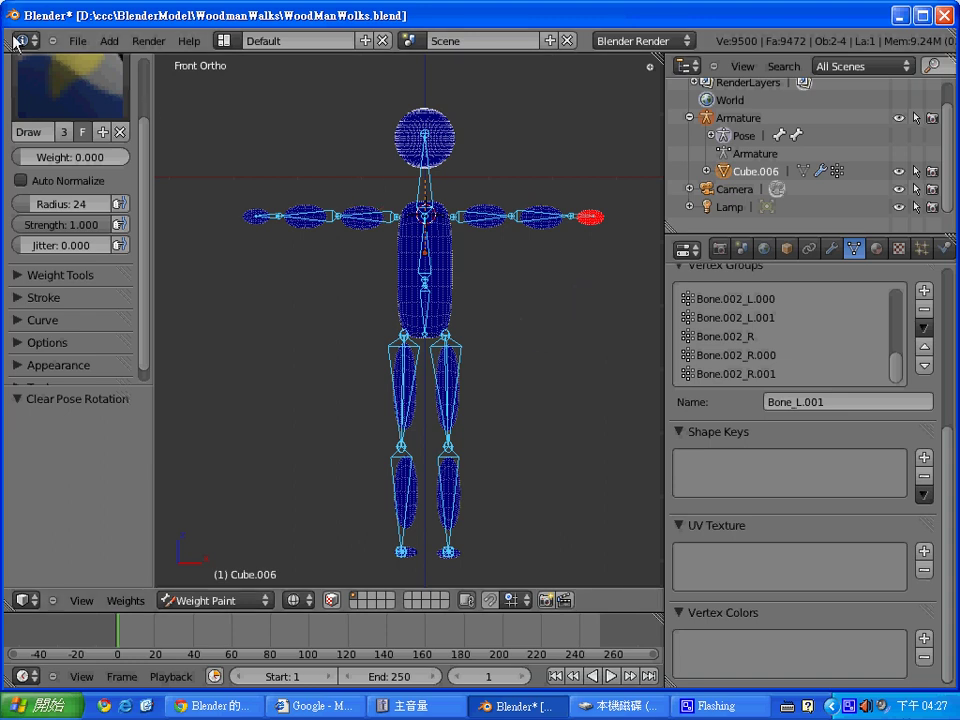
left_click(78, 41)
left_click(120, 160)
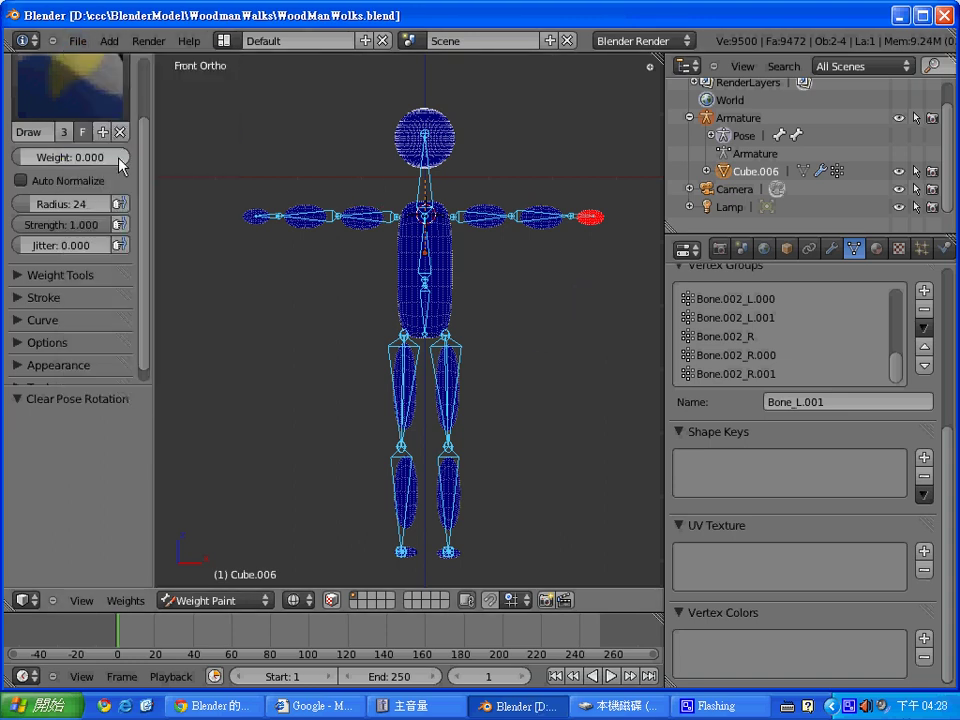